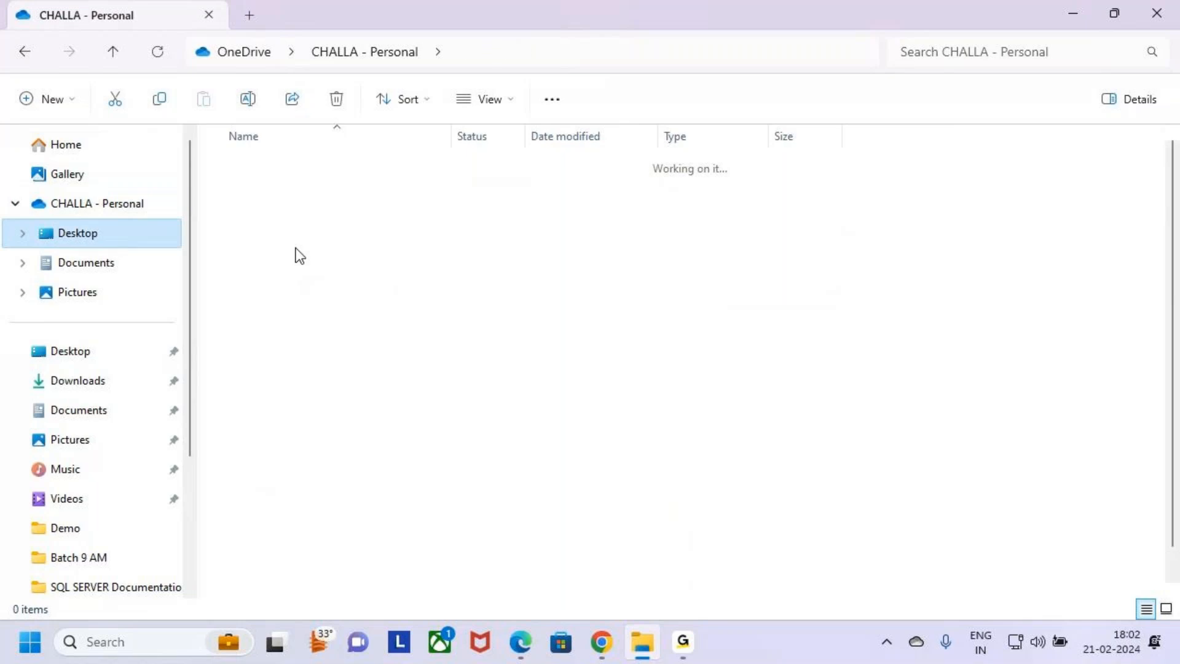
Open the Power Automate folder on the OneDrive Desktop and go into its 4.Class Notes subfolder
{"action": "double_click", "coordinate": [227, 247]}
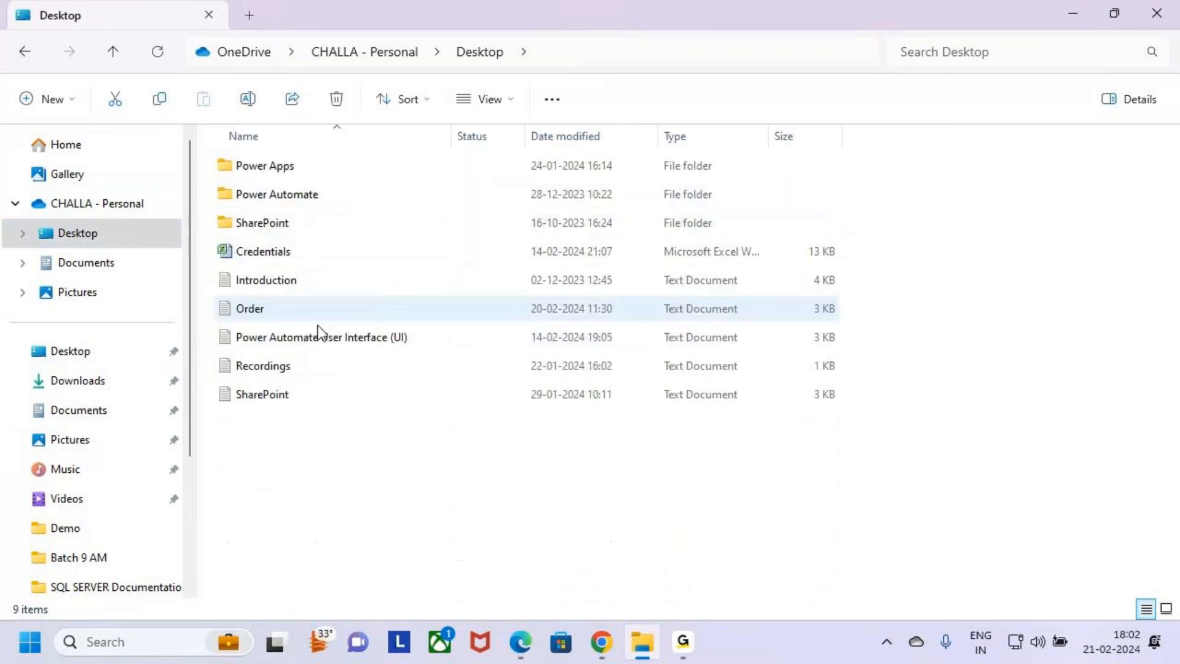
{"action": "left_click", "coordinate": [220, 167]}
{"action": "double_click", "coordinate": [240, 194]}
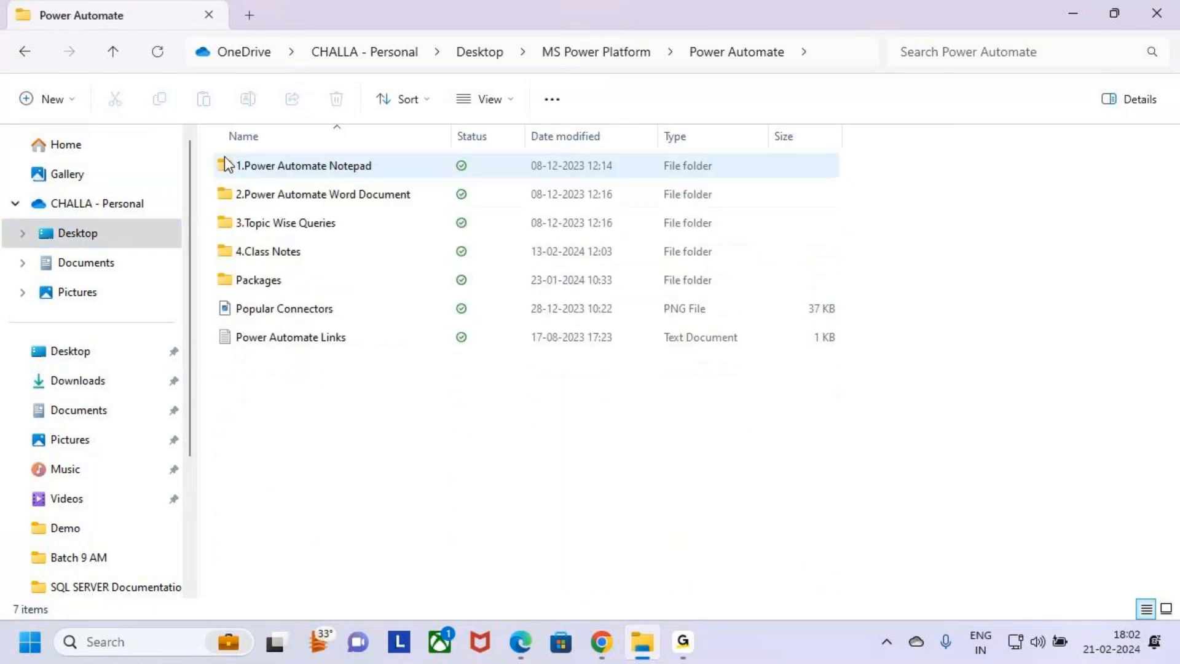
{"action": "left_click", "coordinate": [238, 222]}
{"action": "left_click", "coordinate": [246, 251]}
{"action": "left_click", "coordinate": [246, 225]}
{"action": "left_click", "coordinate": [248, 251]}
{"action": "left_click", "coordinate": [227, 223]}
{"action": "key", "text": "Down"}
{"action": "key", "text": "Return"}
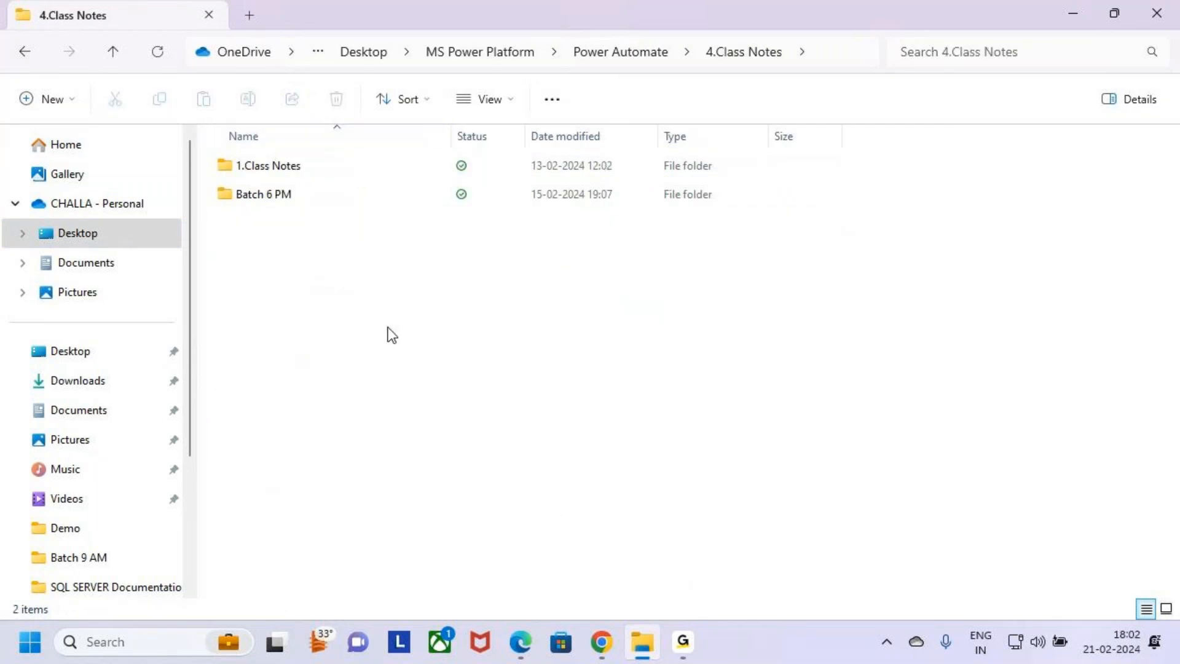
{"action": "left_click", "coordinate": [283, 175]}
{"action": "key", "text": "Down"}
{"action": "key", "text": "Return"}
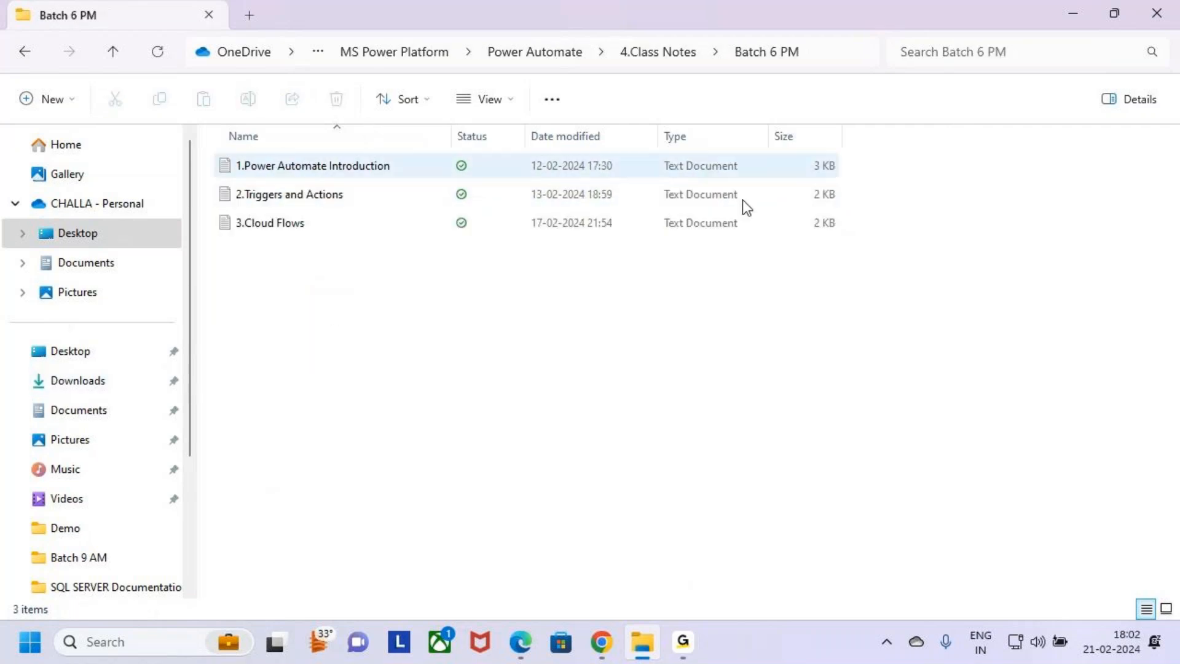
{"action": "key", "text": "alt+Left"}
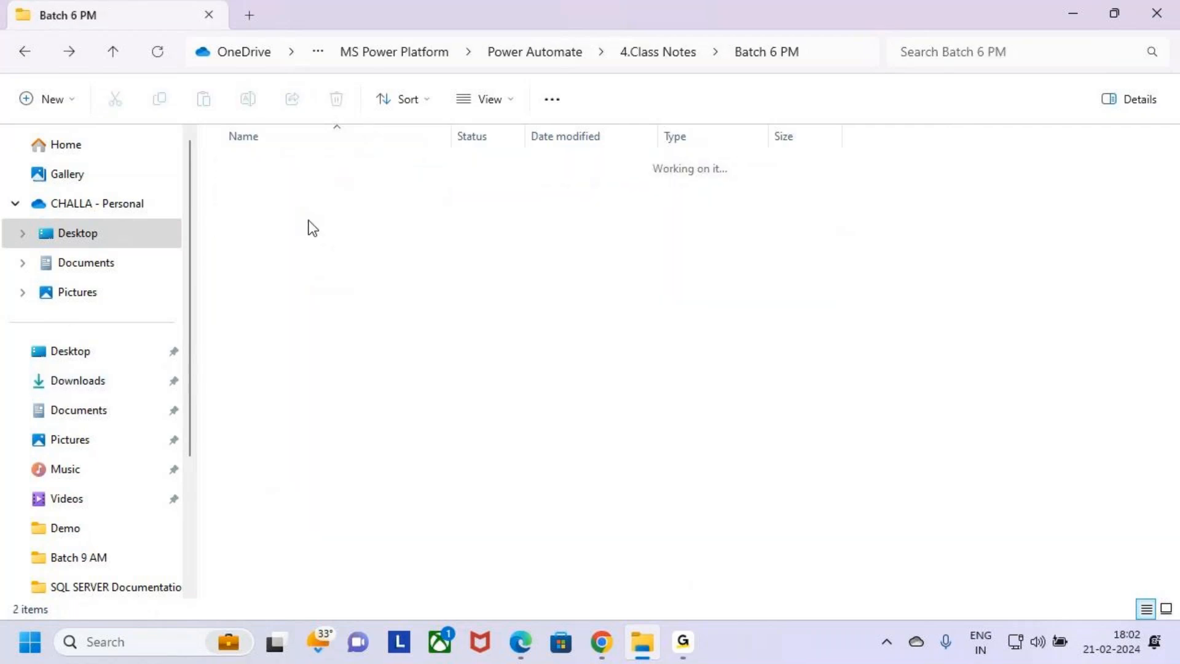
Open the 1.Class Notes folder and its Batch 9 AM subfolder
{"action": "left_click", "coordinate": [271, 169]}
{"action": "key", "text": "Return"}
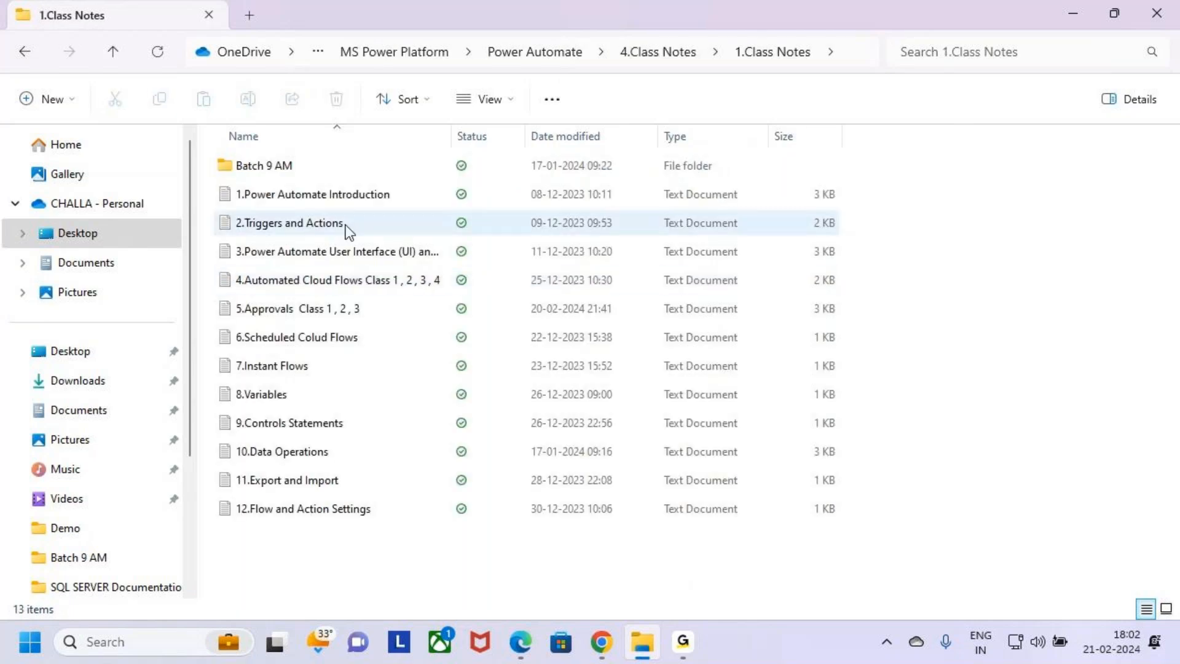
{"action": "double_click", "coordinate": [309, 168]}
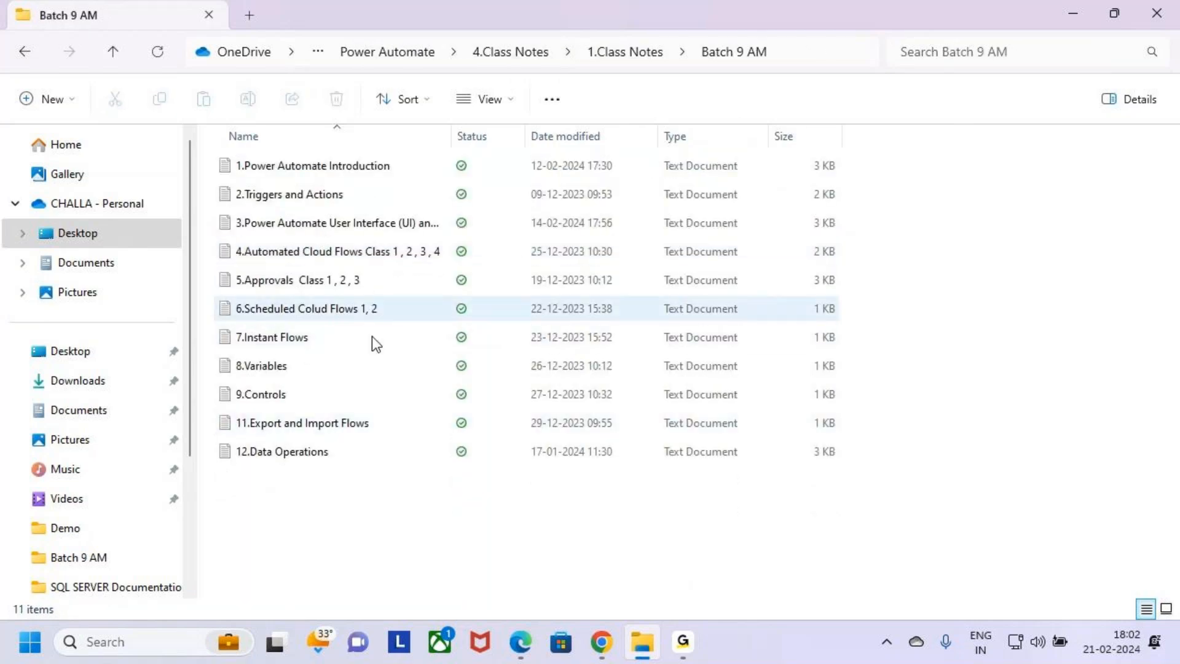
Open the '5.Approvals Class 1 , 2 , 3' text document and bring its window into focus
{"action": "left_click", "coordinate": [353, 257]}
{"action": "left_click", "coordinate": [373, 288]}
{"action": "double_click", "coordinate": [374, 287]}
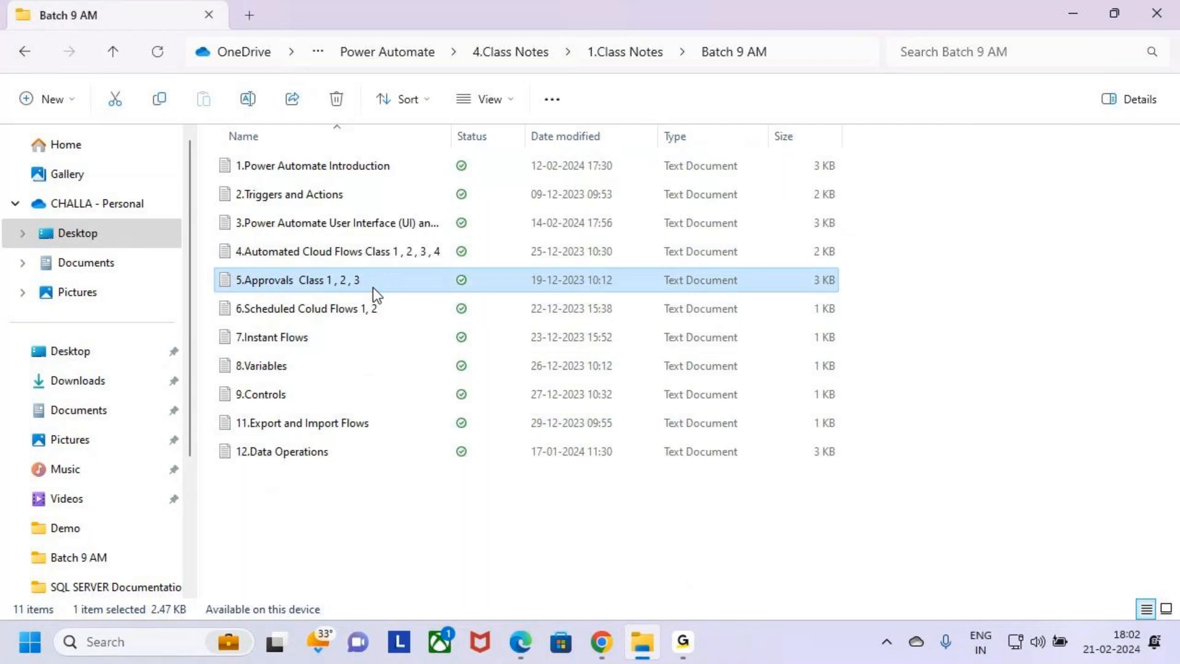
{"action": "left_click", "coordinate": [864, 62]}
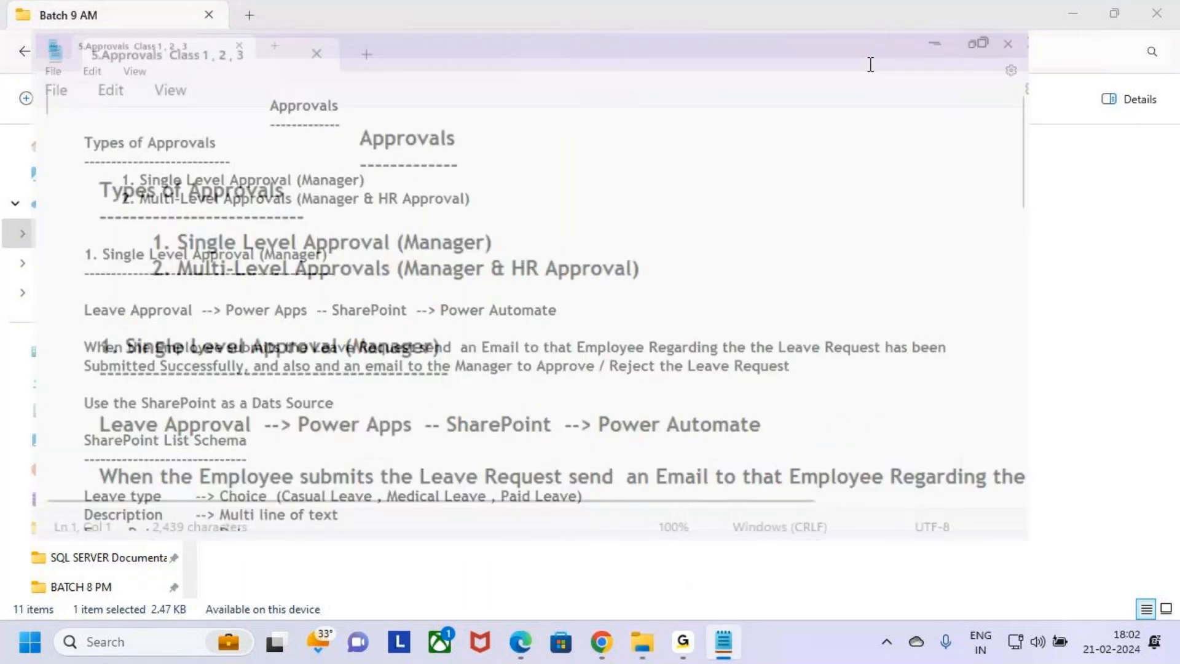
{"action": "left_click", "coordinate": [686, 141]}
Highlight the Approvals title and the listed types of approvals to review them
{"action": "left_click", "coordinate": [280, 86]}
{"action": "left_click_drag", "start_coordinate": [283, 92], "coordinate": [371, 91]}
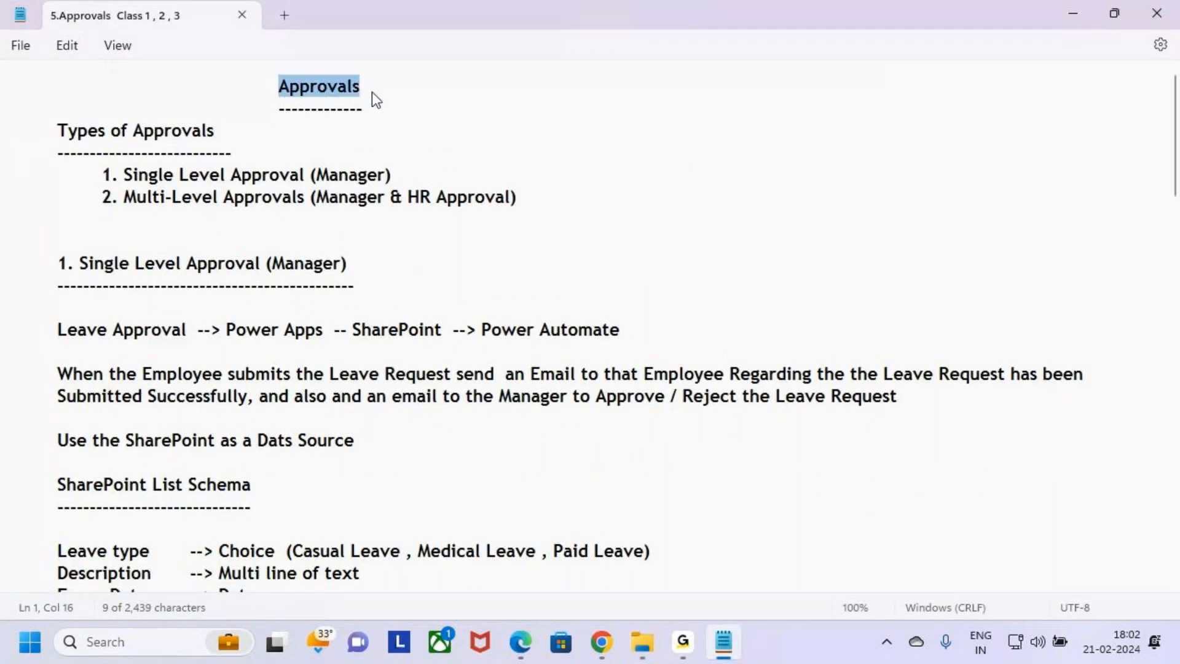
{"action": "left_click_drag", "start_coordinate": [57, 132], "coordinate": [204, 132]}
{"action": "left_click_drag", "start_coordinate": [102, 175], "coordinate": [382, 183]}
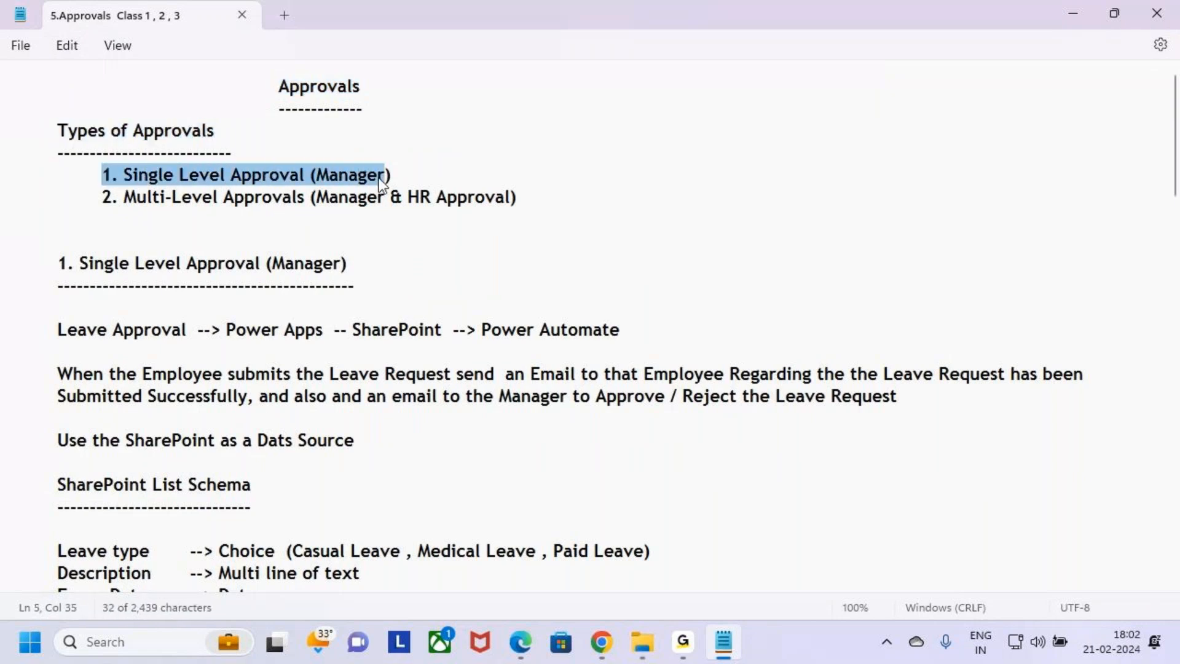
{"action": "left_click", "coordinate": [106, 206]}
{"action": "left_click_drag", "start_coordinate": [98, 196], "coordinate": [142, 194]}
{"action": "left_click", "coordinate": [552, 207]}
{"action": "left_click", "coordinate": [97, 242]}
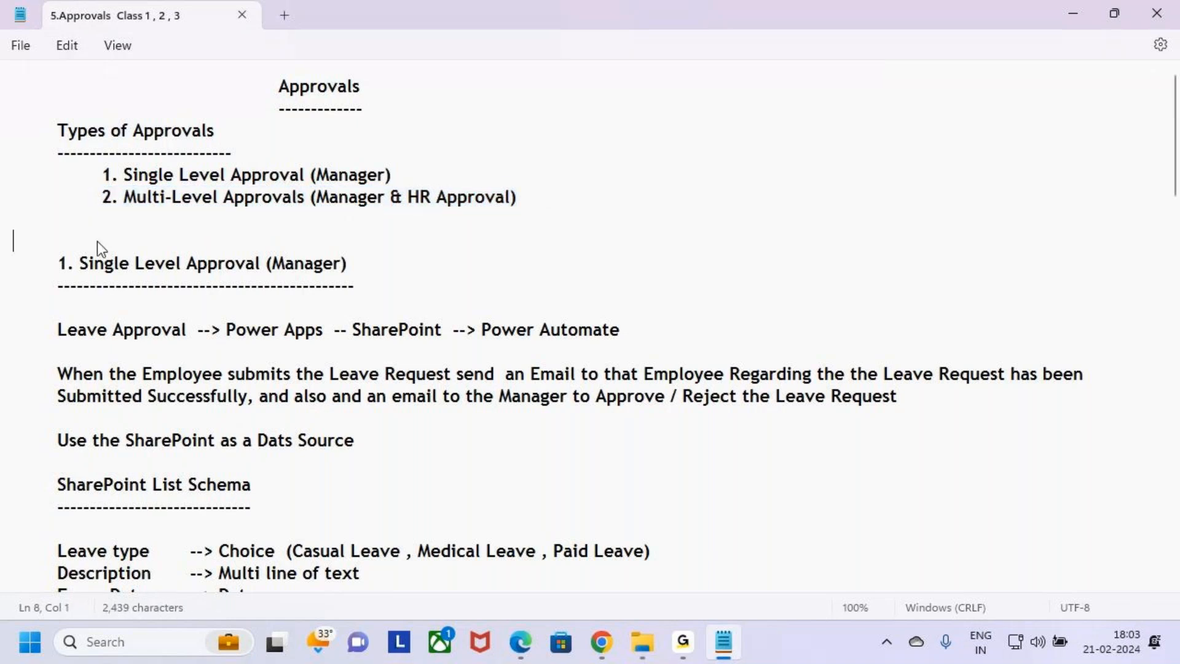
Scroll to the Class 2 section and highlight its heading and the Multi-Level Approvals title
{"action": "scroll", "coordinate": [154, 412], "scroll_direction": "down", "scroll_amount": 5}
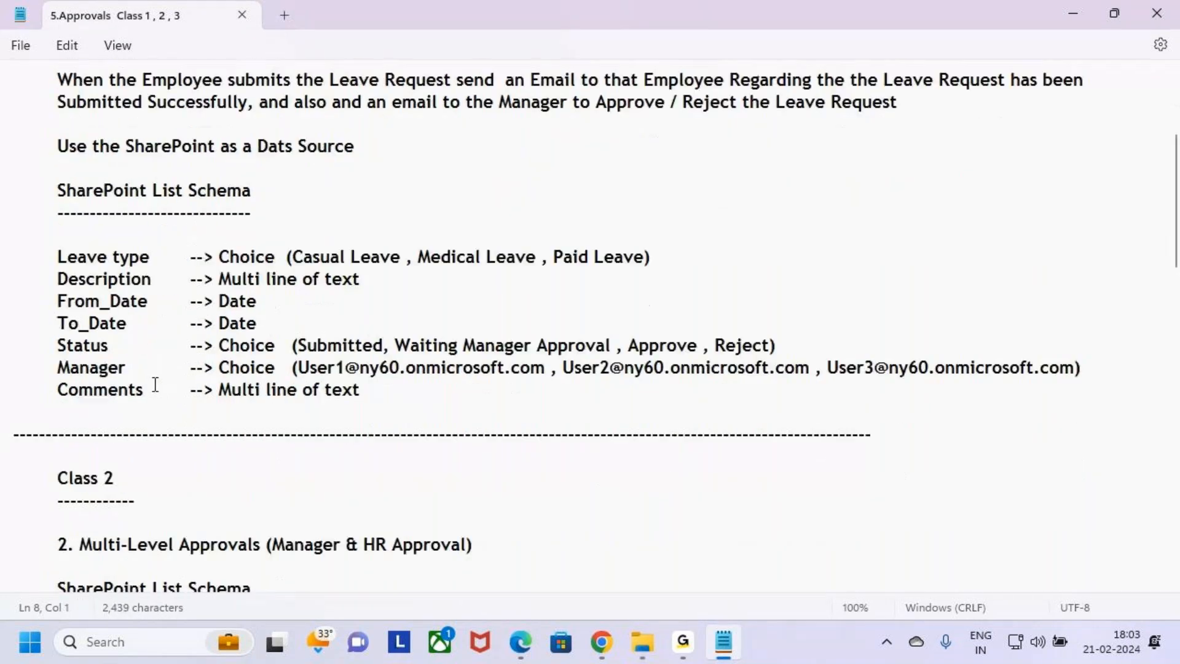
{"action": "scroll", "coordinate": [155, 385], "scroll_direction": "up", "scroll_amount": 5}
{"action": "left_click_drag", "start_coordinate": [57, 263], "coordinate": [5, 264]}
{"action": "scroll", "coordinate": [105, 375], "scroll_direction": "down", "scroll_amount": 8}
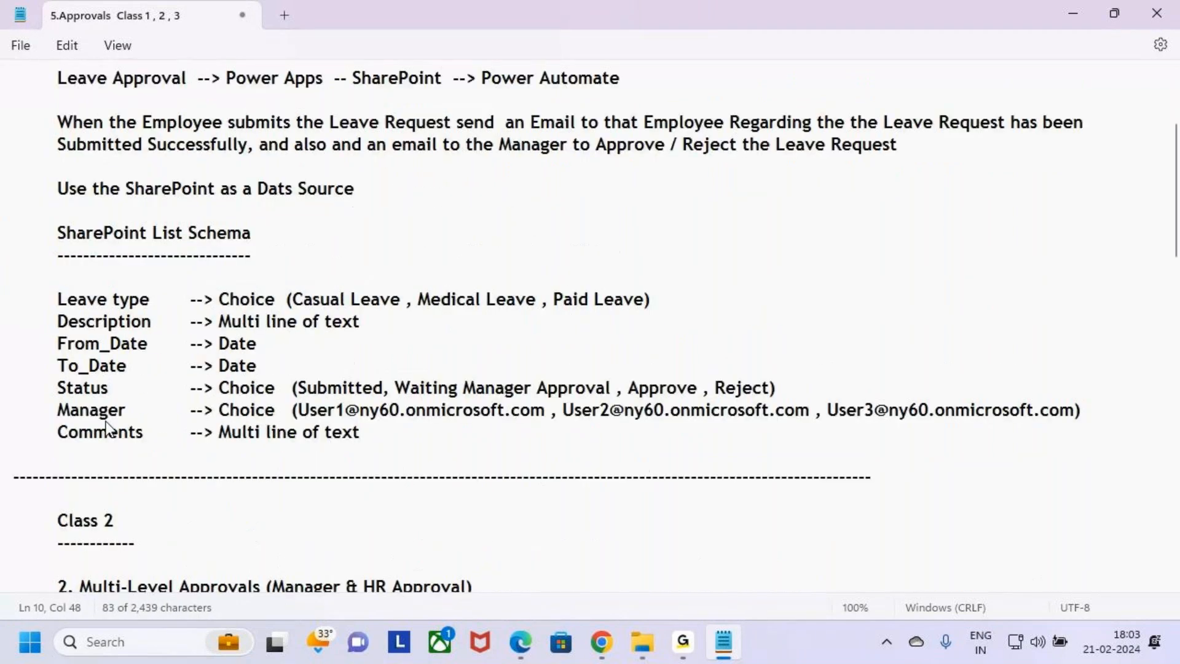
{"action": "left_click_drag", "start_coordinate": [57, 241], "coordinate": [160, 253]}
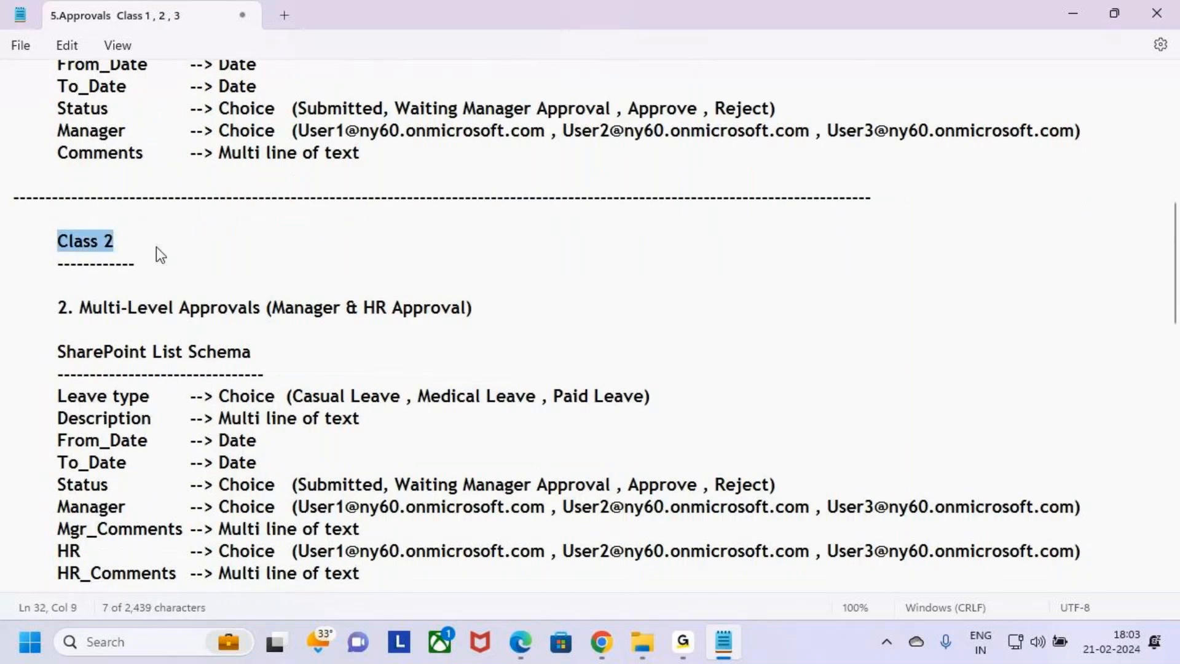
{"action": "left_click_drag", "start_coordinate": [61, 308], "coordinate": [494, 318]}
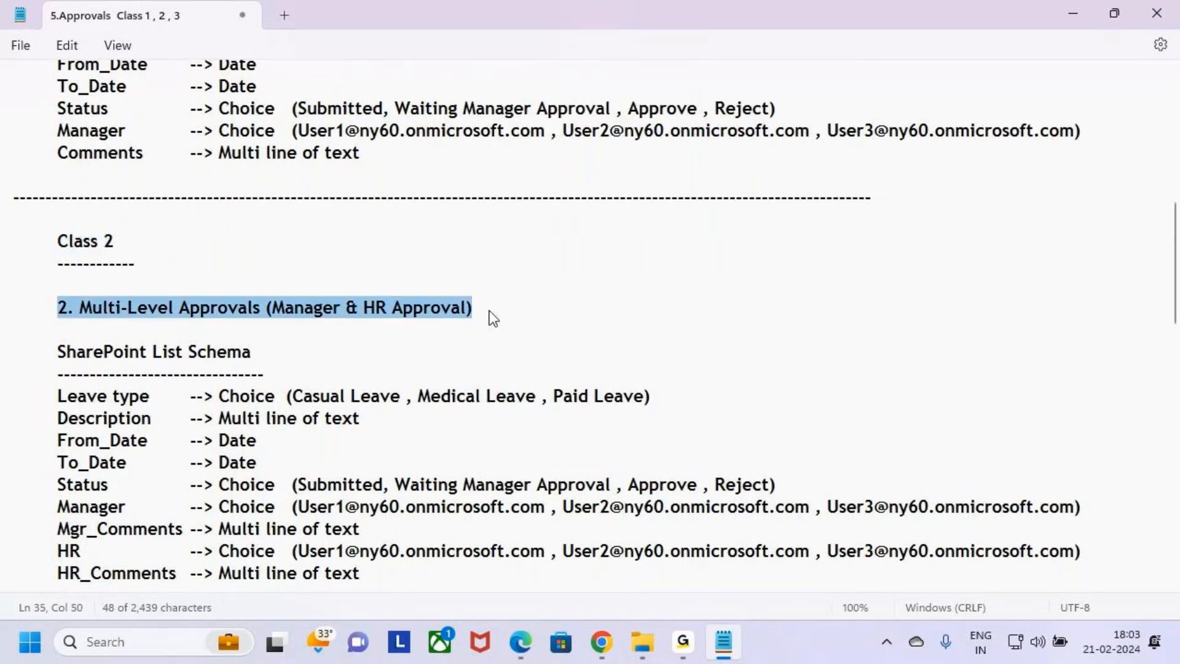
{"action": "left_click_drag", "start_coordinate": [341, 309], "coordinate": [273, 309]}
{"action": "left_click", "coordinate": [453, 308]}
{"action": "left_click", "coordinate": [512, 312]}
{"action": "left_click_drag", "start_coordinate": [467, 317], "coordinate": [367, 311]}
{"action": "left_click", "coordinate": [485, 302]}
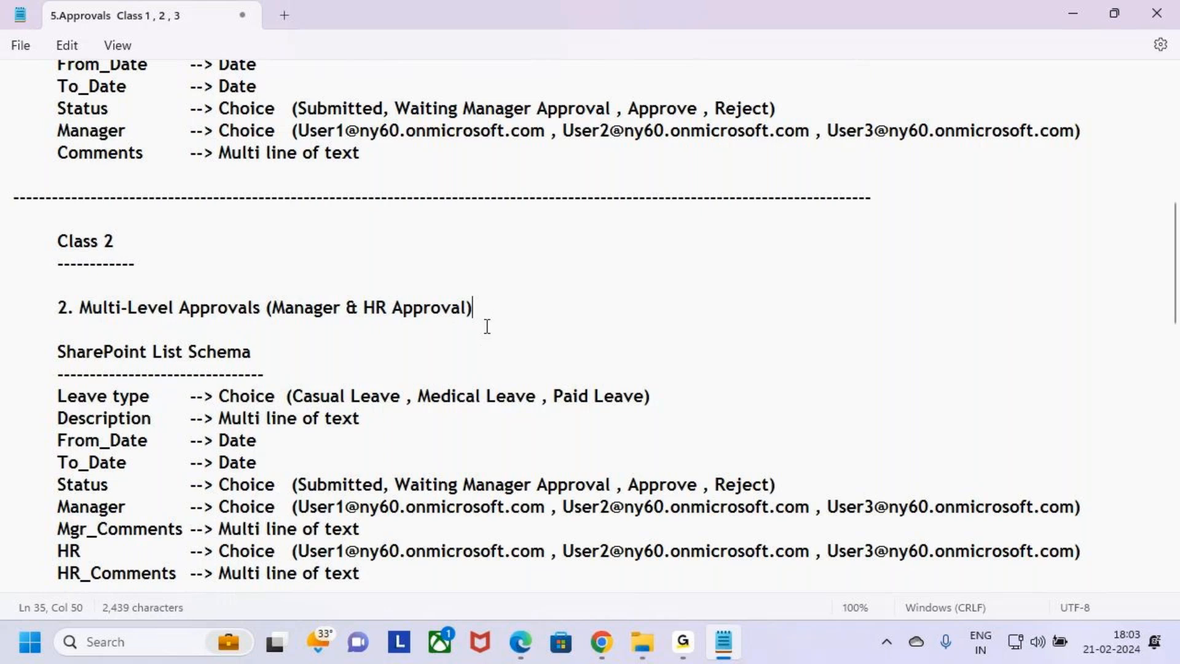
{"action": "type", "text": "))"}
Scroll back through the notes from the top down to the Class 3 section
{"action": "scroll", "coordinate": [167, 341], "scroll_direction": "up", "scroll_amount": 8}
{"action": "left_click", "coordinate": [272, 86]}
{"action": "left_click", "coordinate": [299, 241]}
{"action": "left_click", "coordinate": [295, 396]}
{"action": "left_click", "coordinate": [250, 424]}
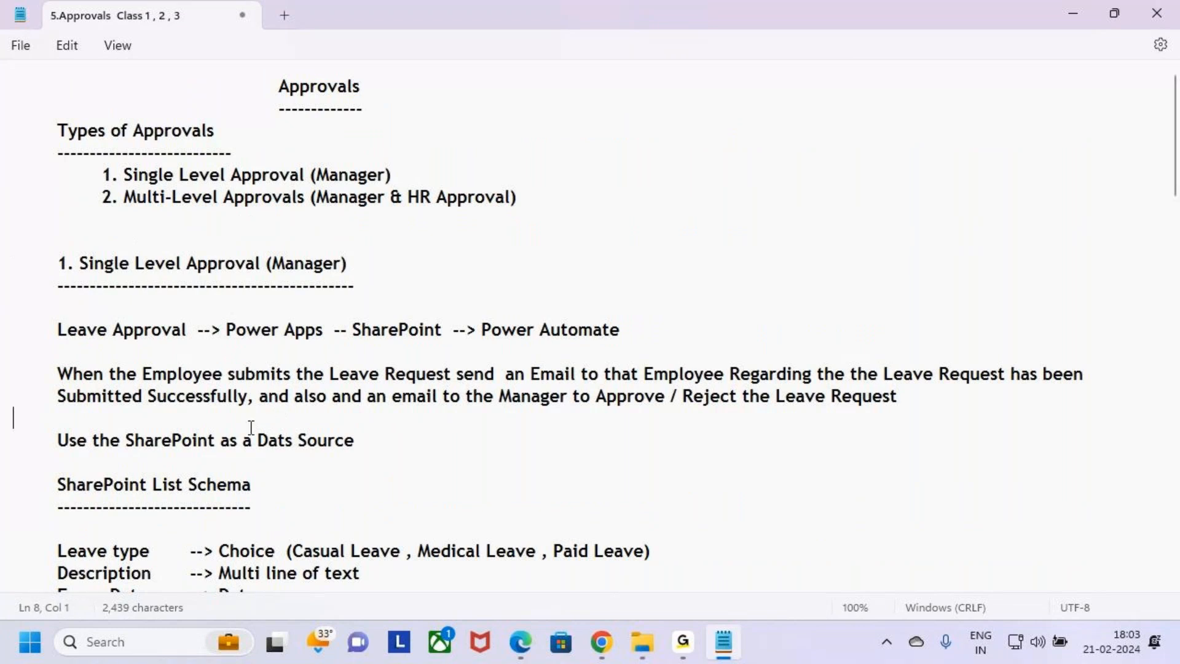
{"action": "left_click", "coordinate": [202, 374]}
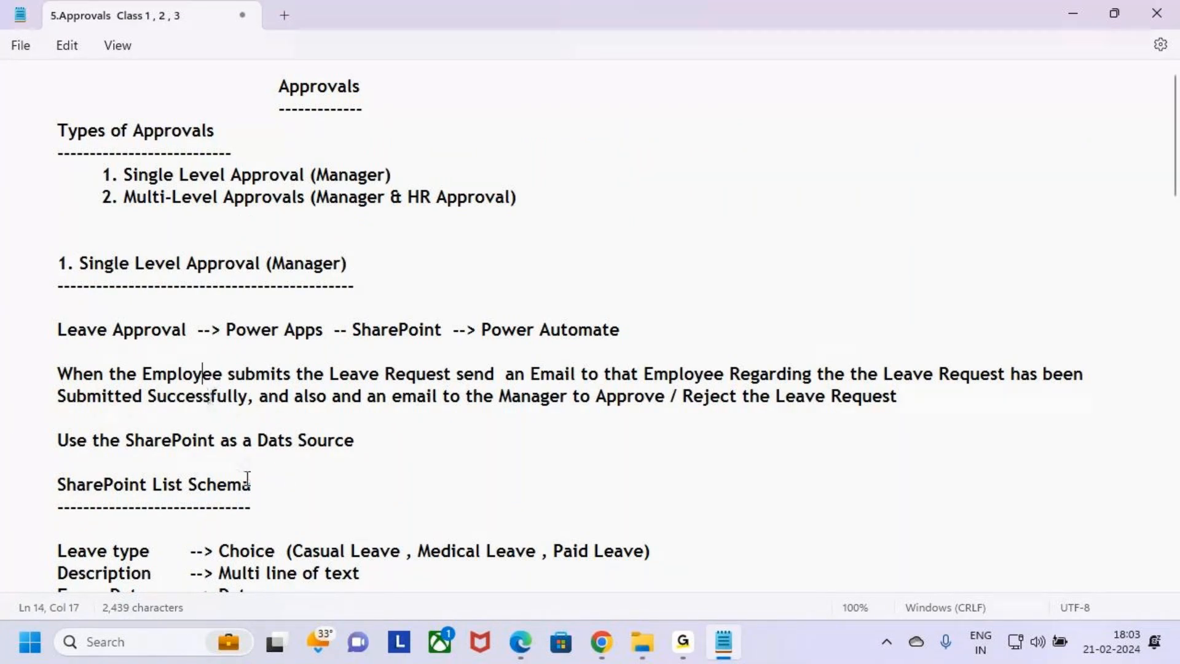
{"action": "scroll", "coordinate": [238, 453], "scroll_direction": "down", "scroll_amount": 10}
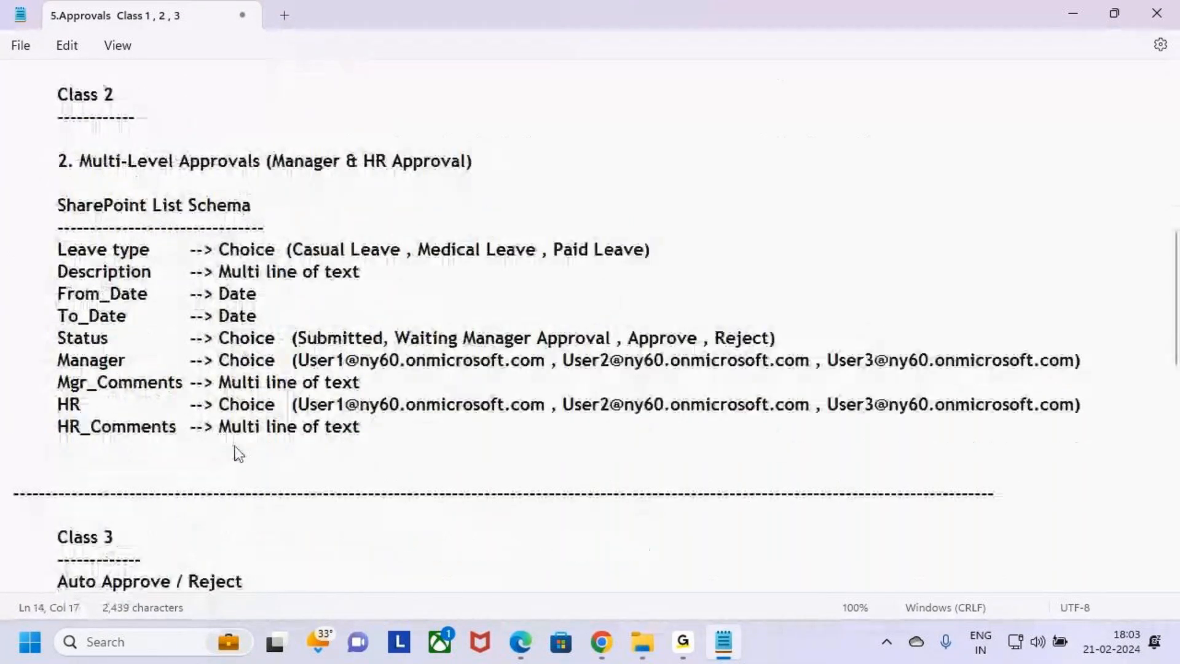
{"action": "scroll", "coordinate": [237, 450], "scroll_direction": "down", "scroll_amount": 5}
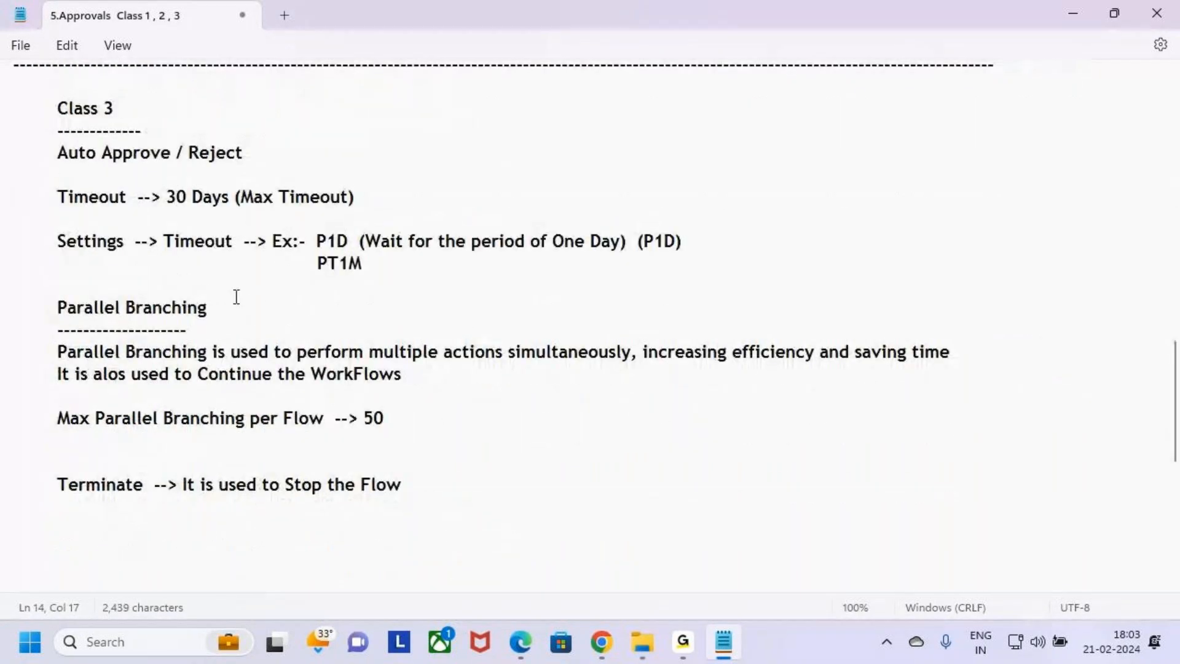
Highlight the Class 3 heading and the Auto Approve / Reject topic
{"action": "left_click_drag", "start_coordinate": [55, 108], "coordinate": [345, 137]}
{"action": "left_click", "coordinate": [348, 141]}
{"action": "left_click_drag", "start_coordinate": [1176, 438], "coordinate": [1177, 440]}
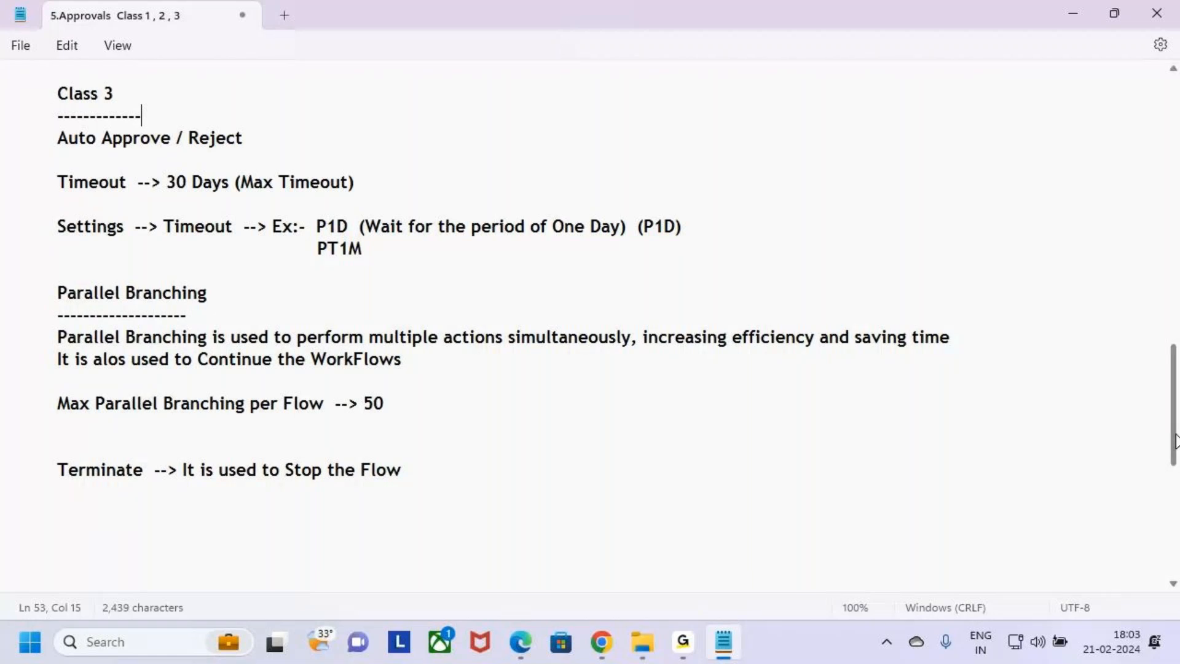
{"action": "left_click_drag", "start_coordinate": [58, 93], "coordinate": [143, 118]}
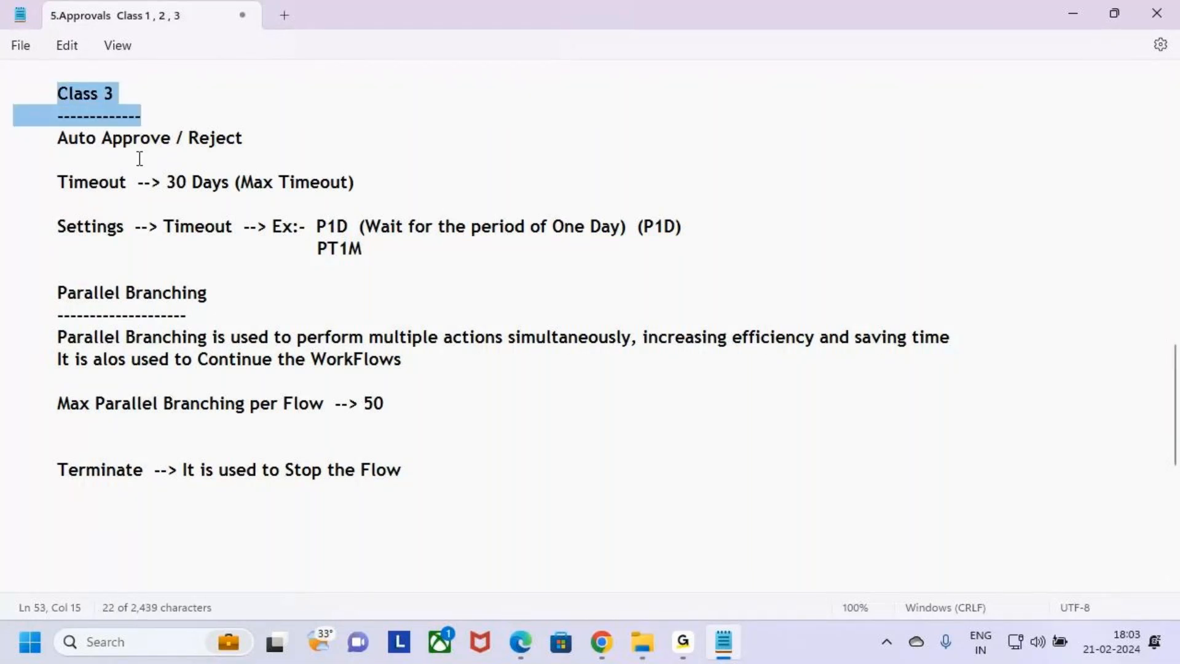
{"action": "left_click", "coordinate": [133, 139]}
{"action": "left_click_drag", "start_coordinate": [55, 138], "coordinate": [244, 142]}
{"action": "left_click", "coordinate": [260, 137]}
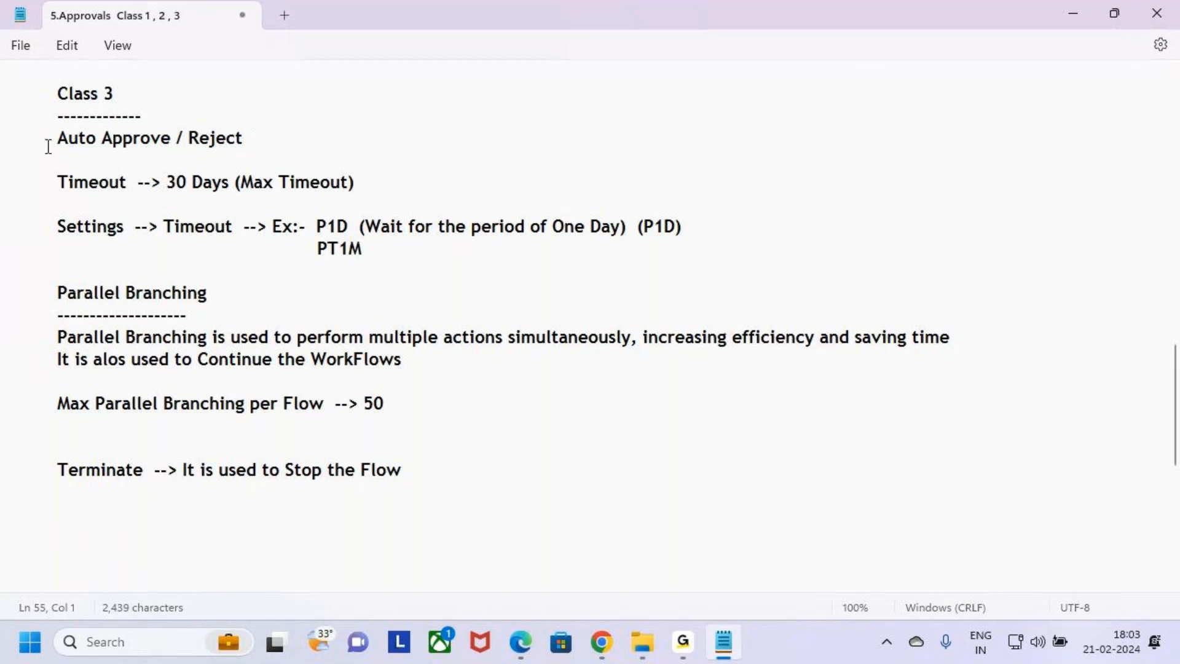
{"action": "left_click_drag", "start_coordinate": [47, 147], "coordinate": [269, 155]}
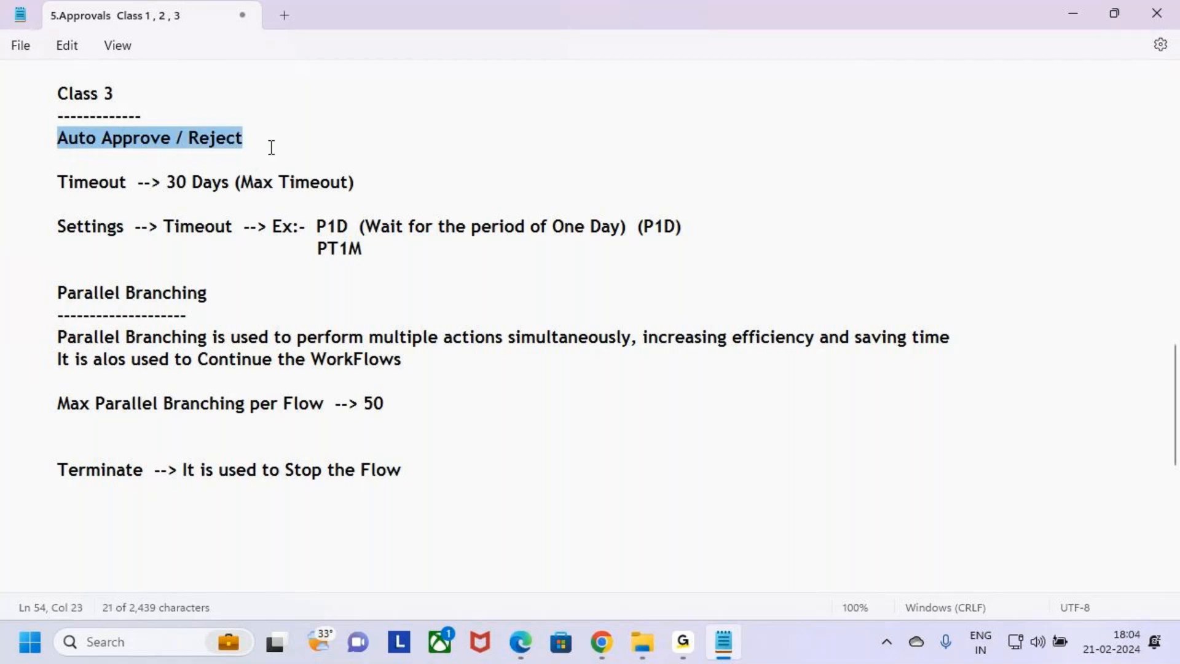
{"action": "left_click", "coordinate": [281, 140]}
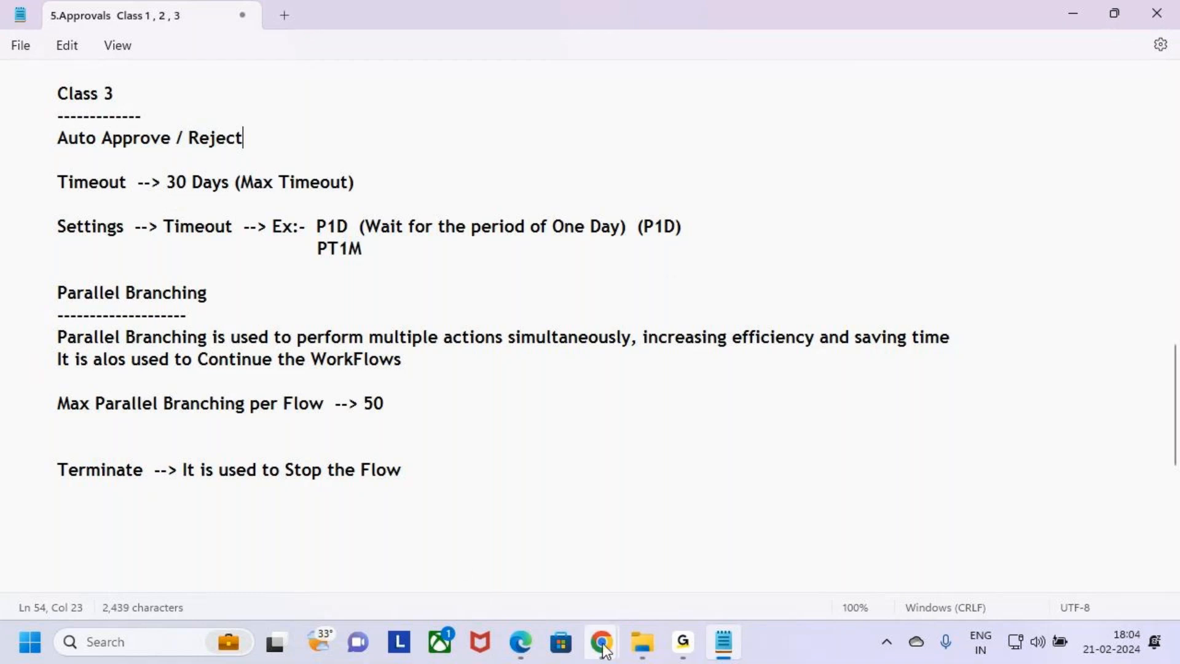
Switch to the Power Automate home page in the browser
{"action": "mouse_move", "coordinate": [604, 650]}
{"action": "left_click", "coordinate": [423, 518]}
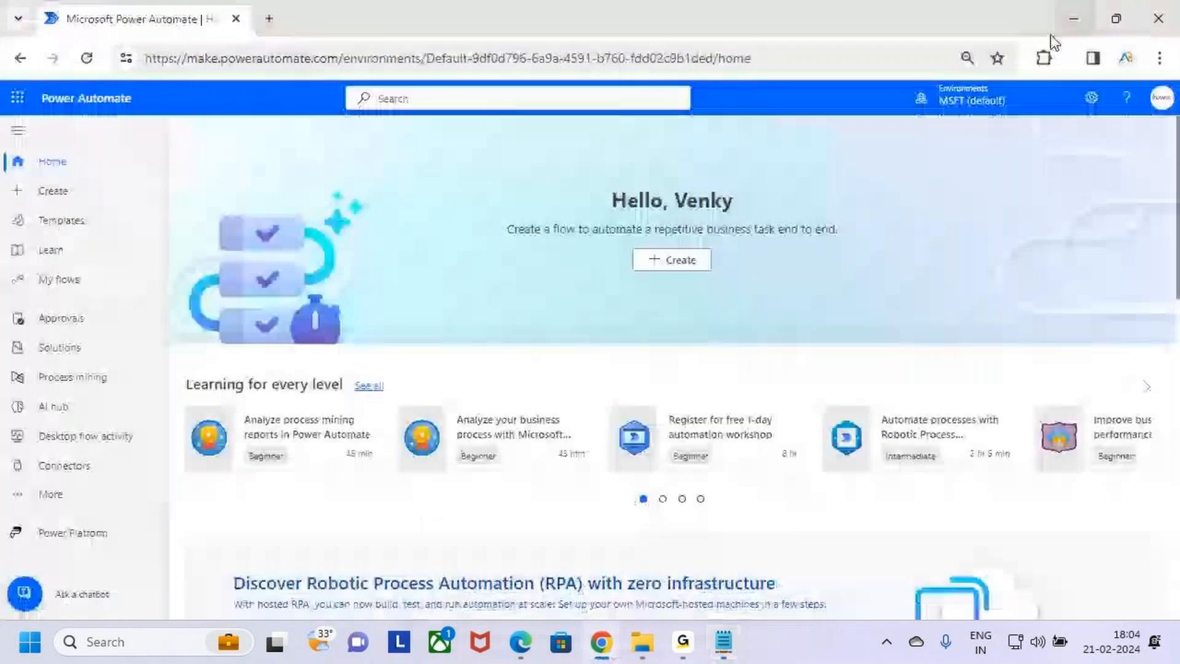
{"action": "key", "text": "ctrl+2"}
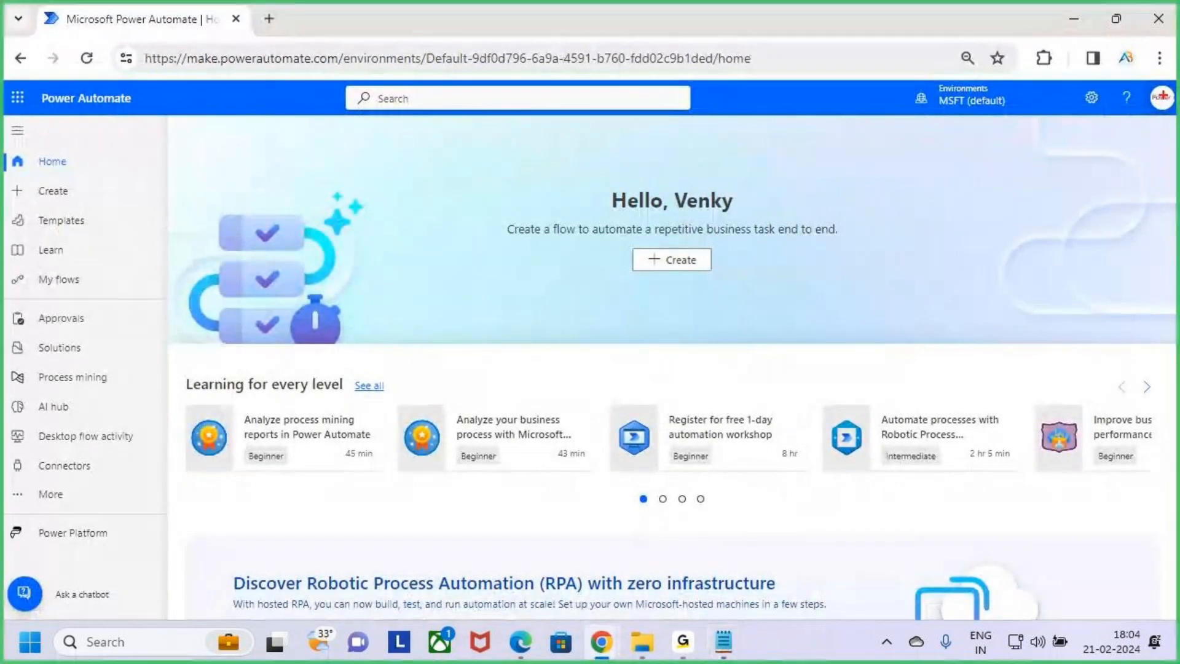
{"action": "left_click_drag", "start_coordinate": [34, 74], "coordinate": [149, 121]}
{"action": "key", "text": "Escape"}
Check the signed-in account's profile panel and open the My flows list of cloud flows
{"action": "left_click", "coordinate": [1162, 97]}
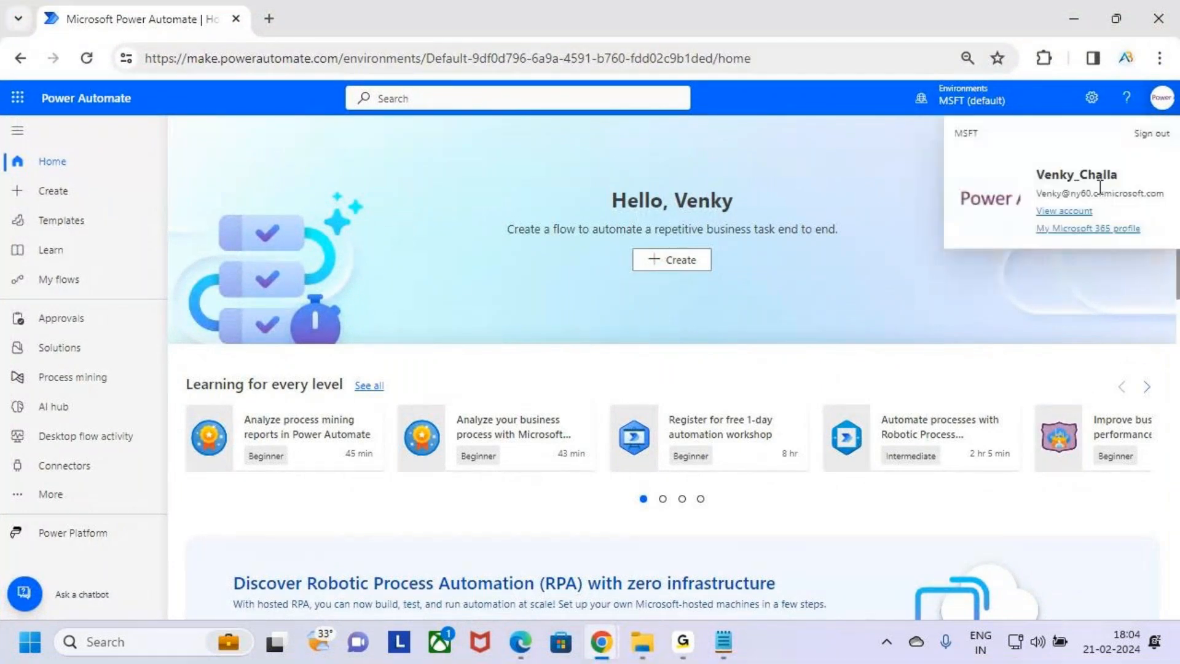
{"action": "key", "text": "ctrl+2"}
{"action": "left_click_drag", "start_coordinate": [1020, 158], "coordinate": [1138, 196]}
{"action": "key", "text": "Escape"}
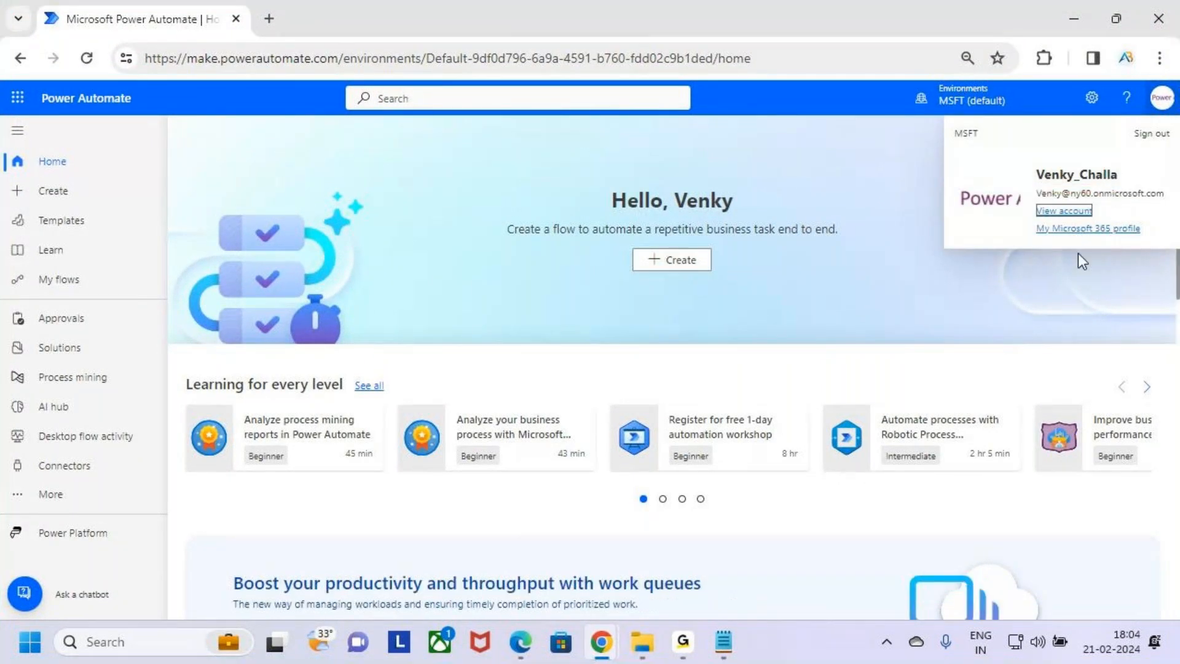
{"action": "left_click", "coordinate": [1028, 271]}
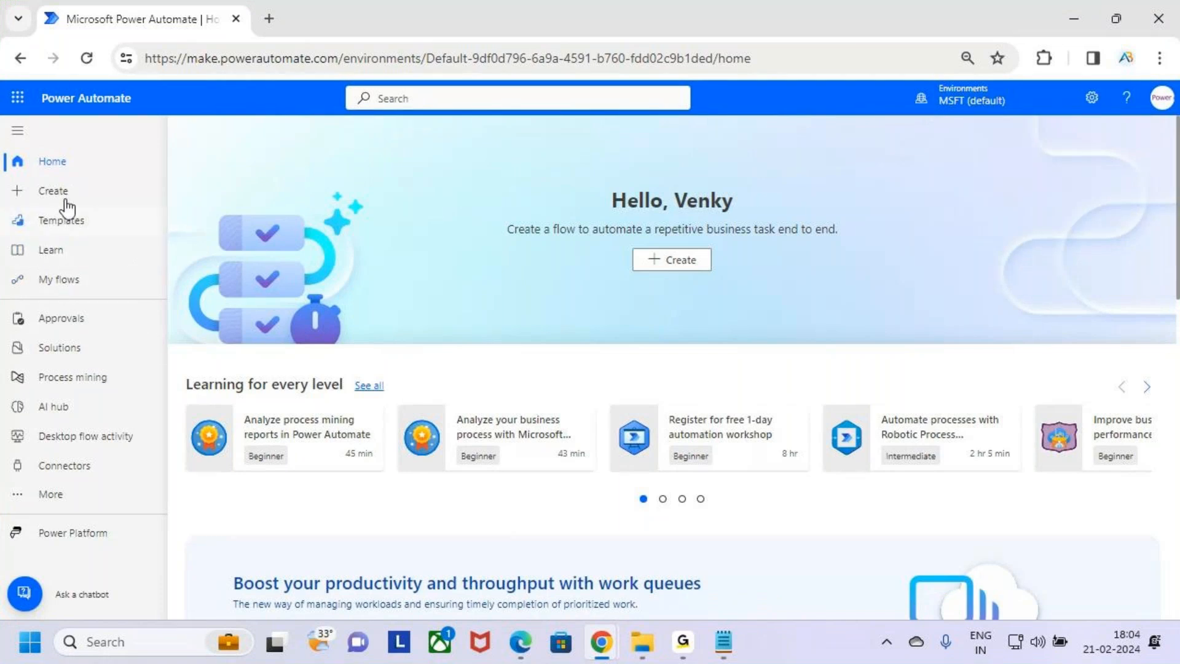
{"action": "left_click", "coordinate": [109, 288]}
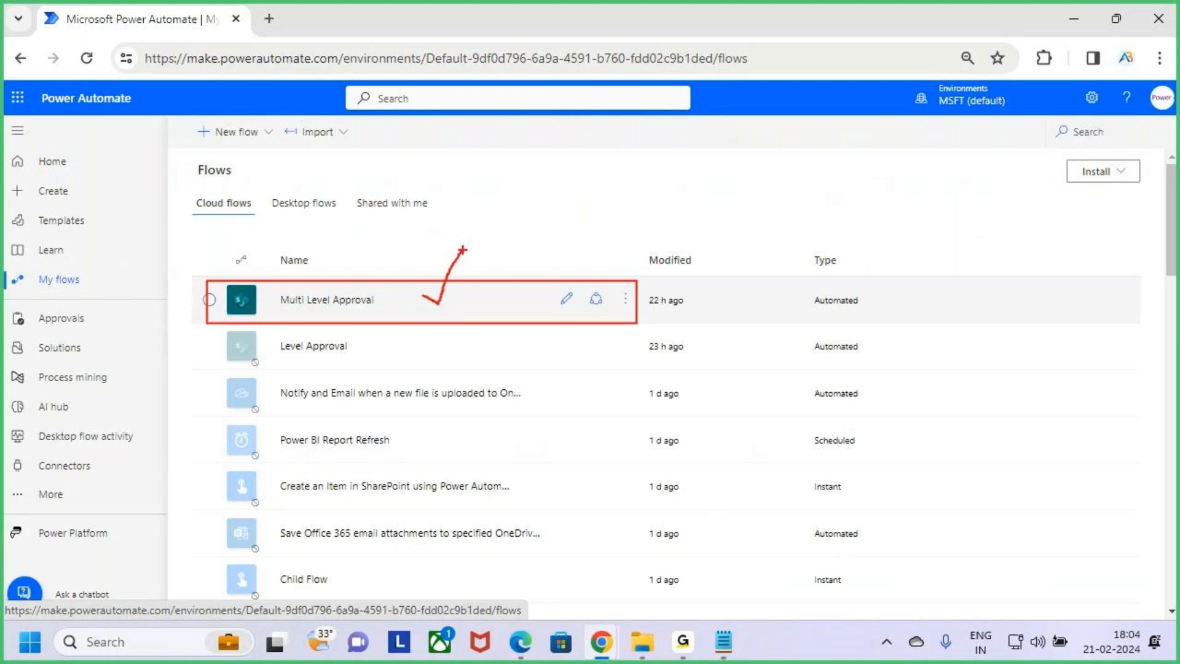
Return to the approvals notes and highlight the Auto Approve / Reject topic again
{"action": "left_click", "coordinate": [724, 642]}
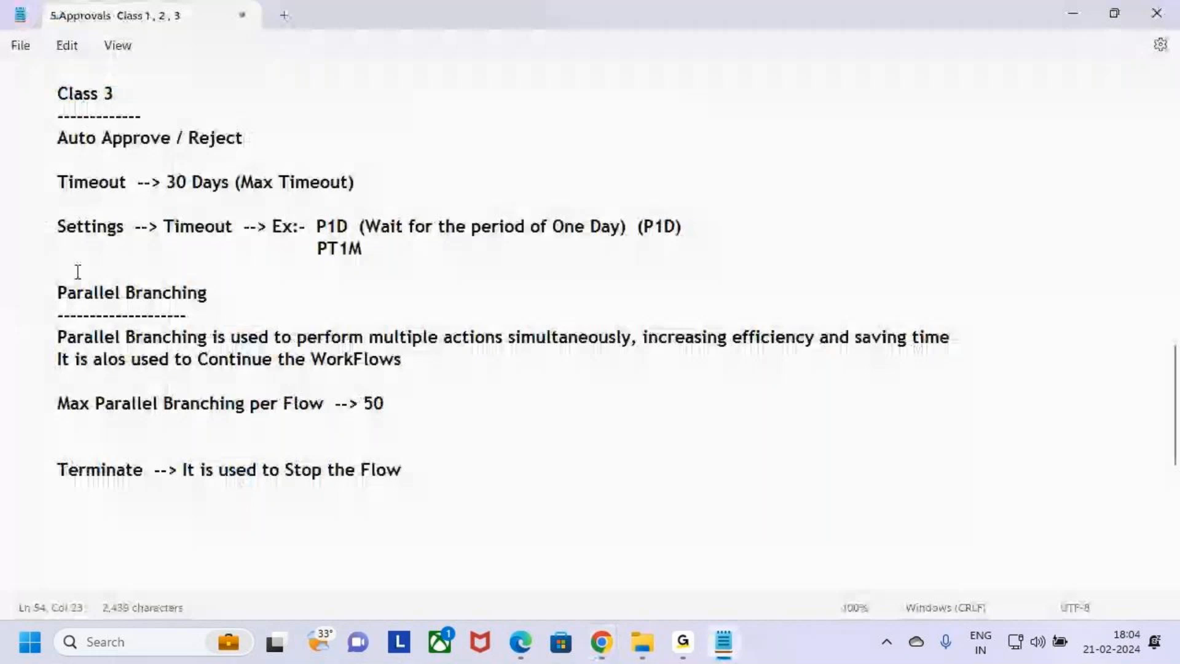
{"action": "scroll", "coordinate": [78, 271], "scroll_direction": "up", "scroll_amount": 3}
{"action": "left_click_drag", "start_coordinate": [55, 337], "coordinate": [359, 347]}
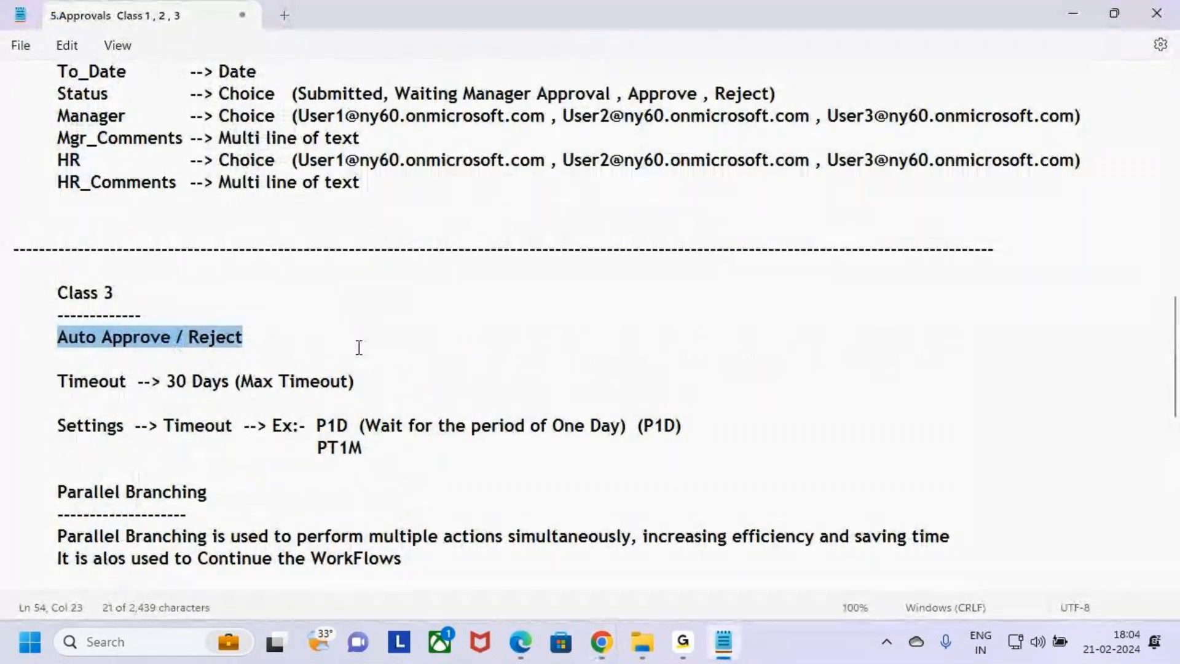
{"action": "scroll", "coordinate": [356, 347], "scroll_direction": "down", "scroll_amount": 3}
{"action": "left_click", "coordinate": [294, 161]}
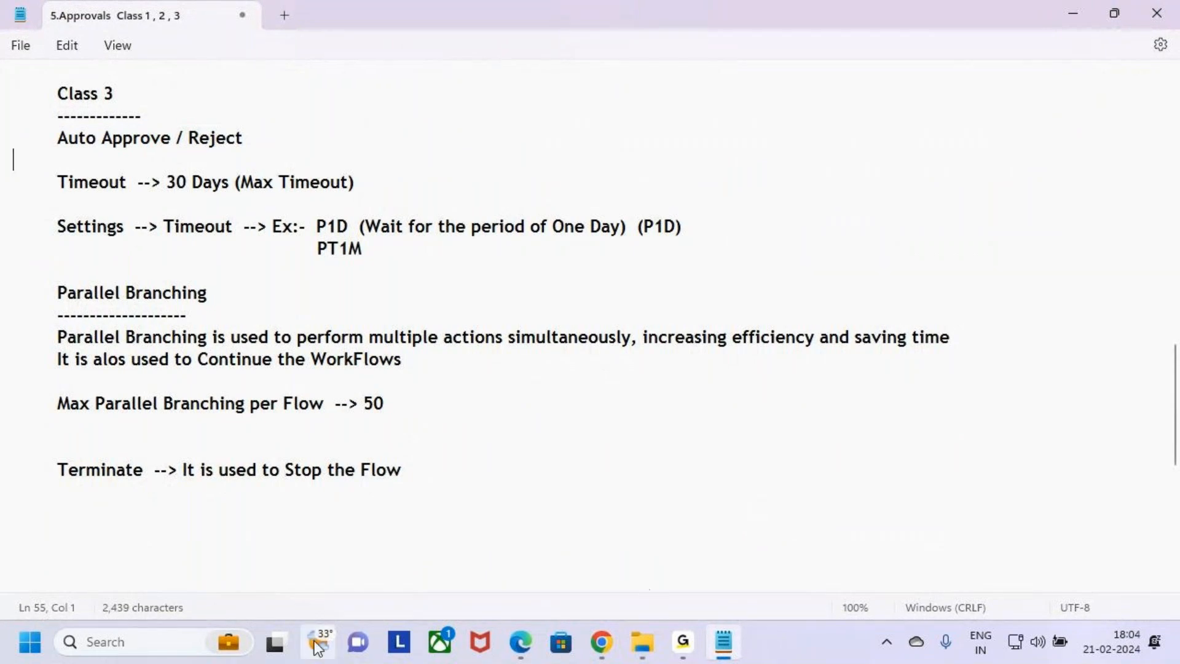
Switch to the My flows list and highlight the Multi Level Approval flow
{"action": "left_click", "coordinate": [524, 649]}
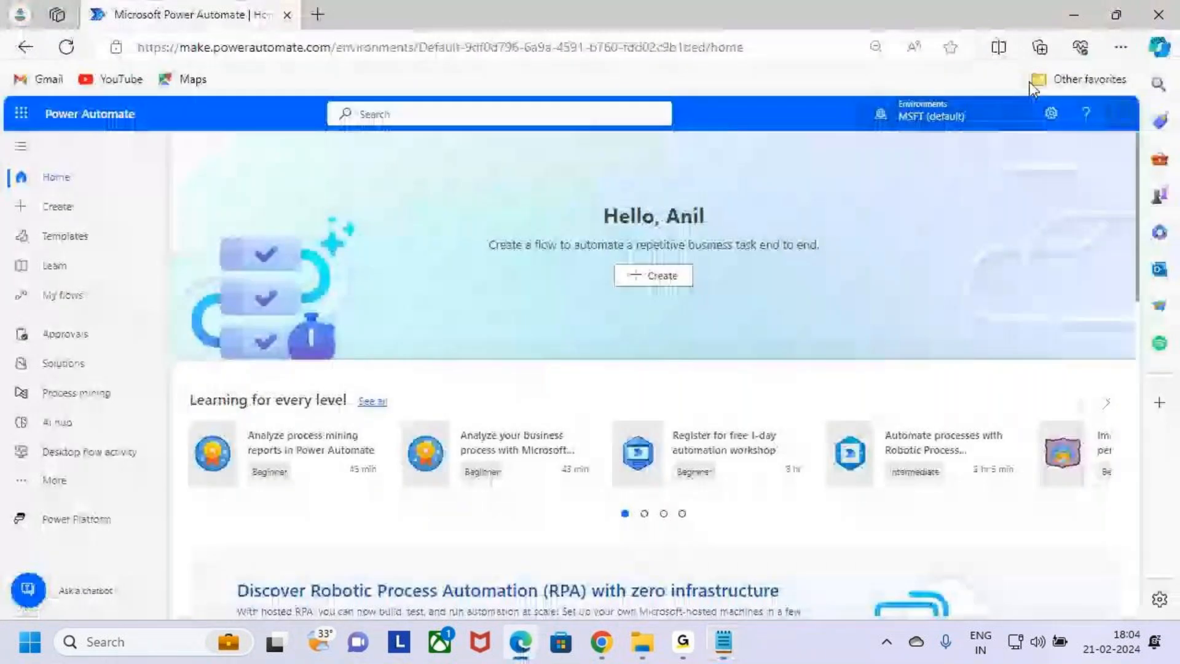
{"action": "left_click", "coordinate": [1073, 16]}
{"action": "mouse_move", "coordinate": [632, 645]}
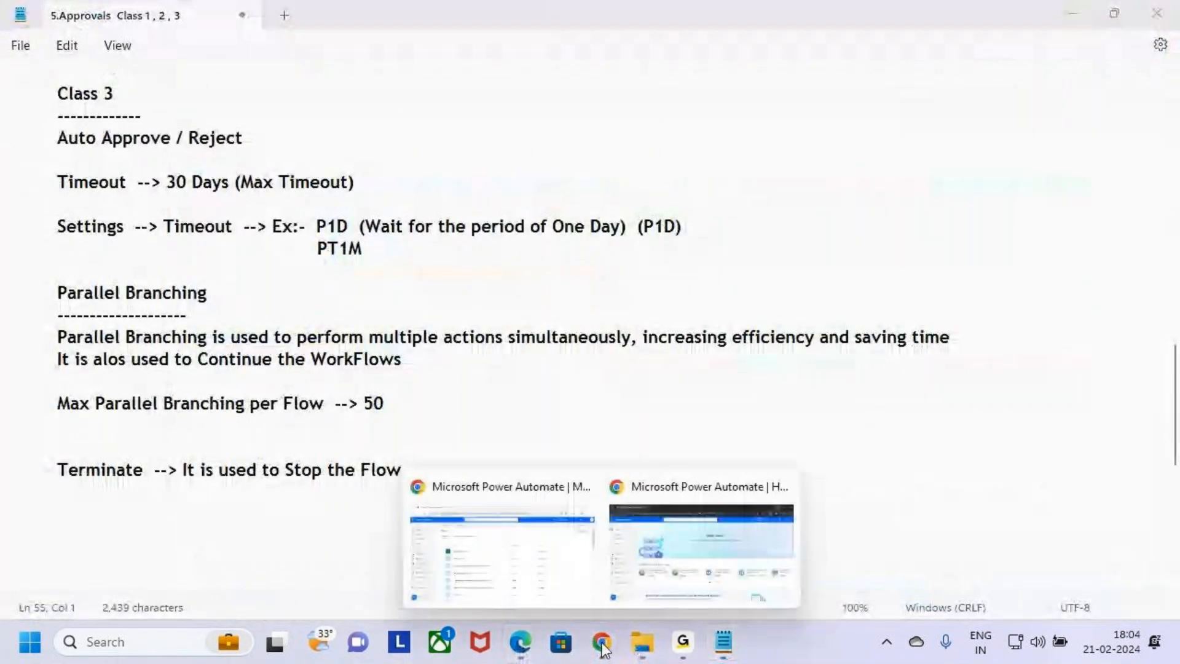
{"action": "left_click", "coordinate": [650, 581]}
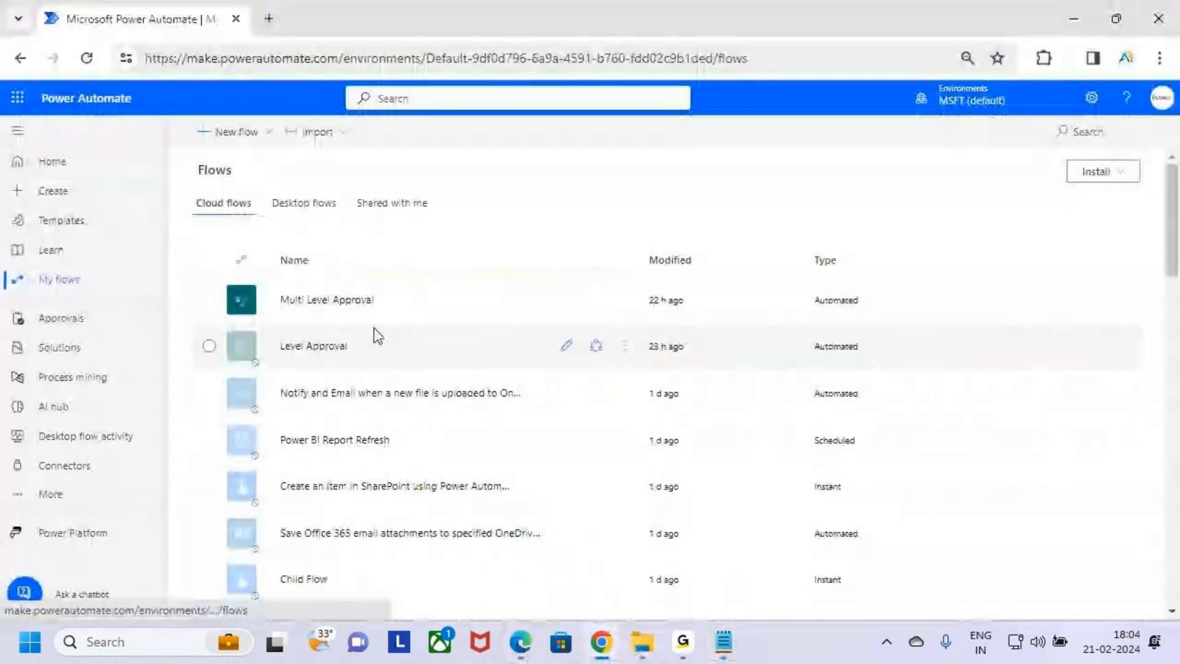
{"action": "mouse_move", "coordinate": [209, 276]}
{"action": "left_mouse_down"}
{"action": "mouse_move", "coordinate": [389, 332]}
{"action": "mouse_move", "coordinate": [650, 321]}
{"action": "left_mouse_up"}
{"action": "left_click_drag", "start_coordinate": [476, 299], "coordinate": [572, 190]}
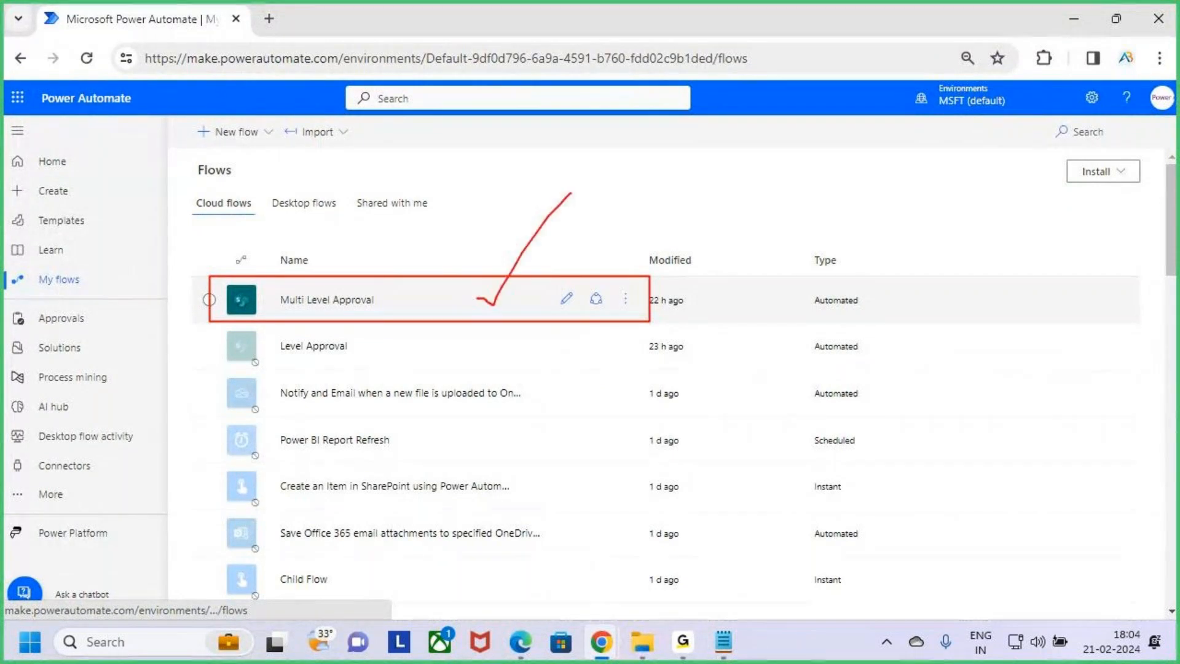
{"action": "key", "text": "Escape"}
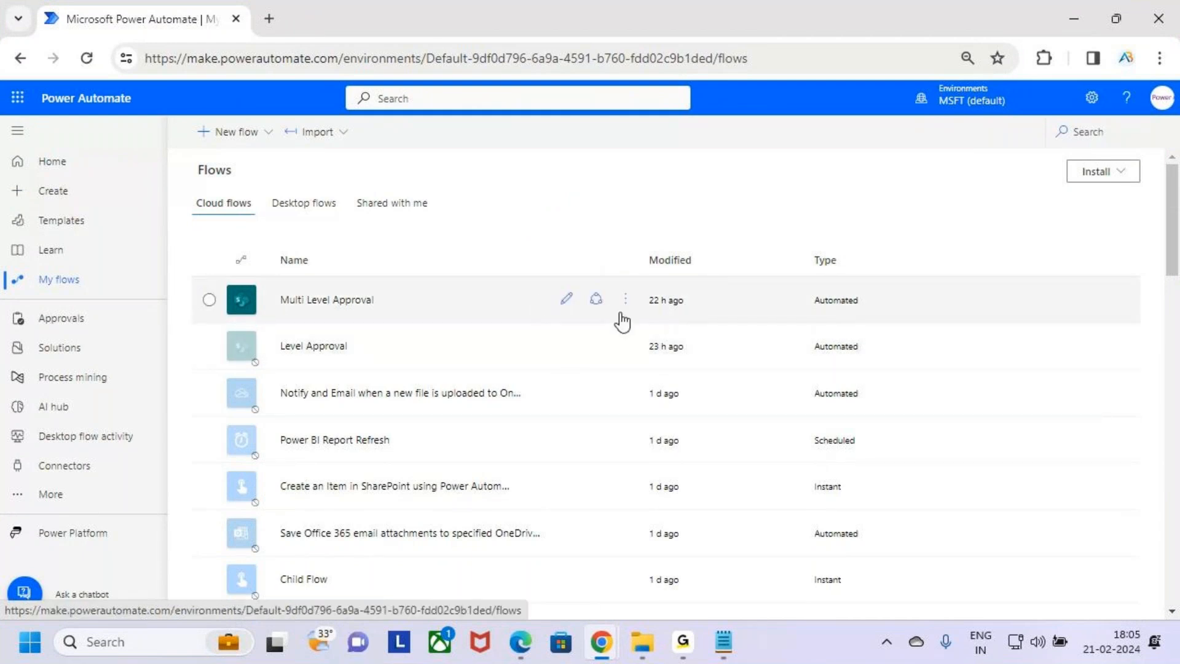
Save a copy of the Multi Level Approval flow under the name Auto - Approval
{"action": "left_click", "coordinate": [625, 299]}
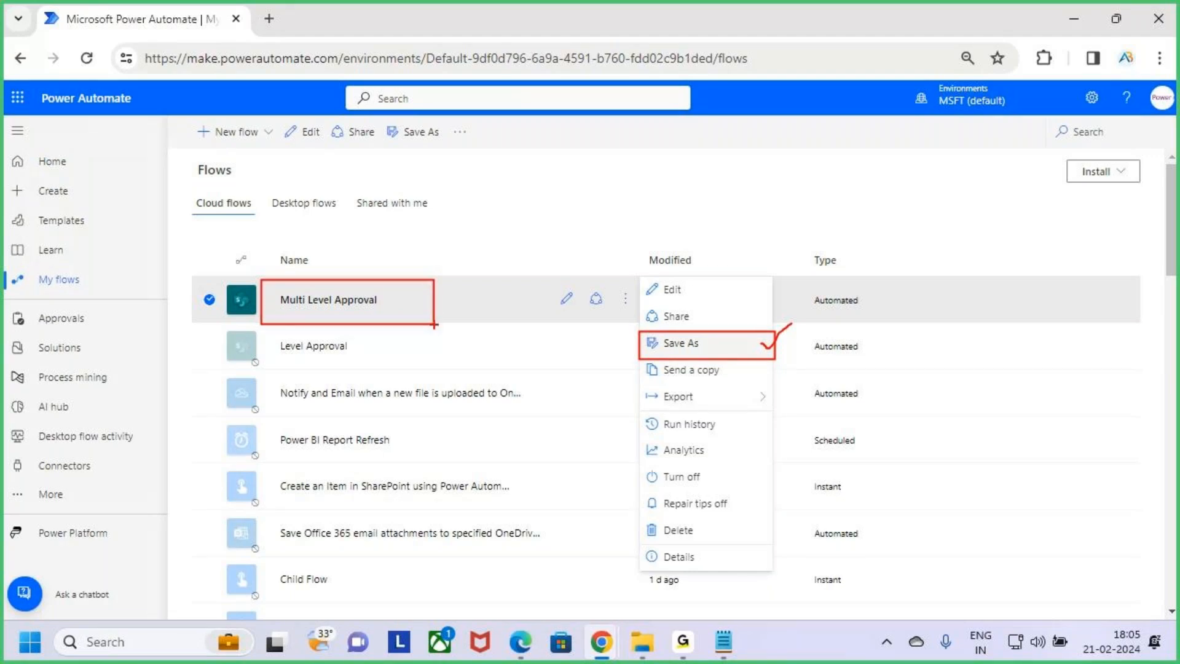
{"action": "left_click", "coordinate": [728, 348]}
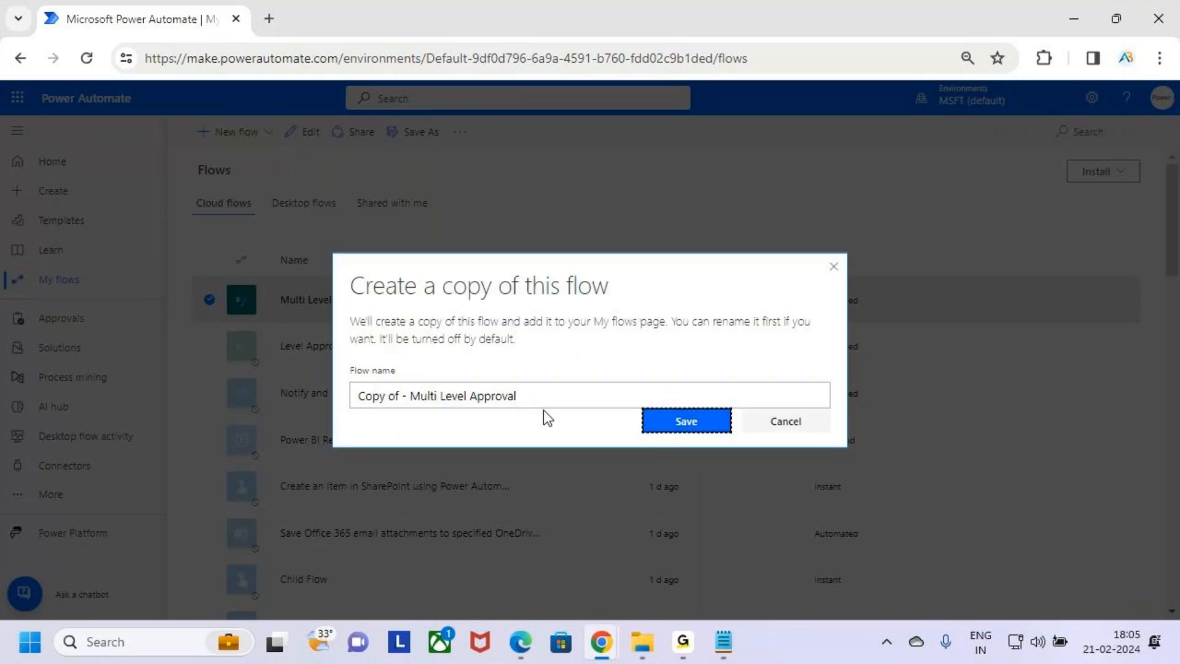
{"action": "left_click", "coordinate": [547, 396]}
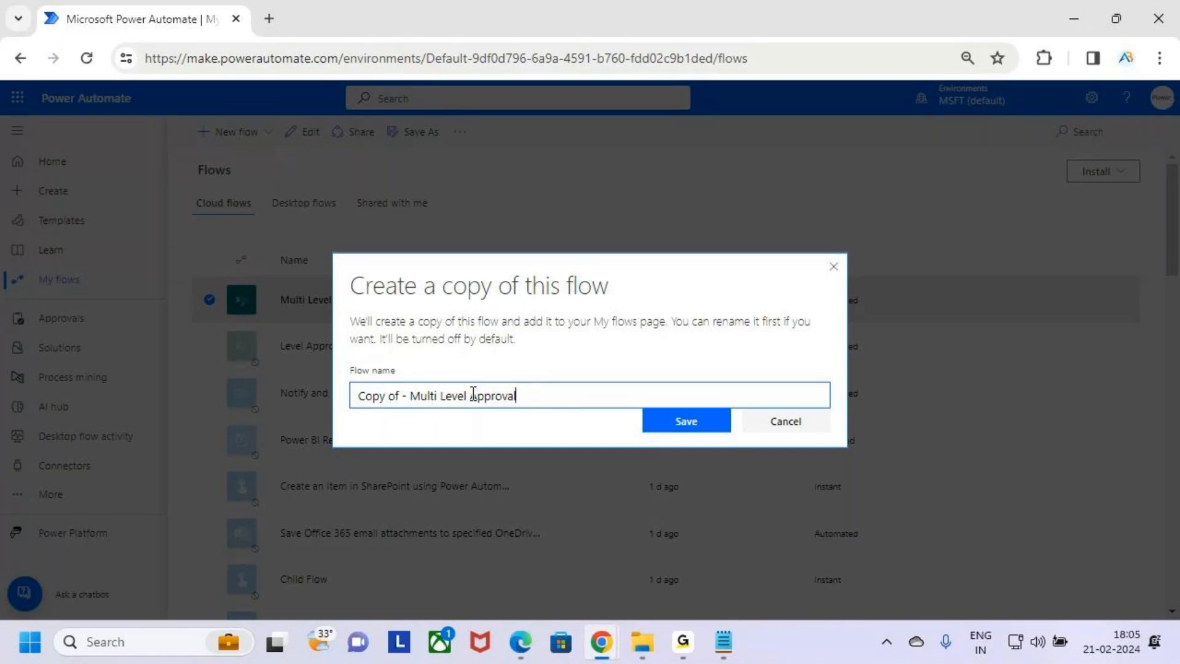
{"action": "left_click_drag", "start_coordinate": [473, 394], "coordinate": [236, 396]}
{"action": "key", "text": "BackSpace"}
{"action": "type", "text": "Auto"}
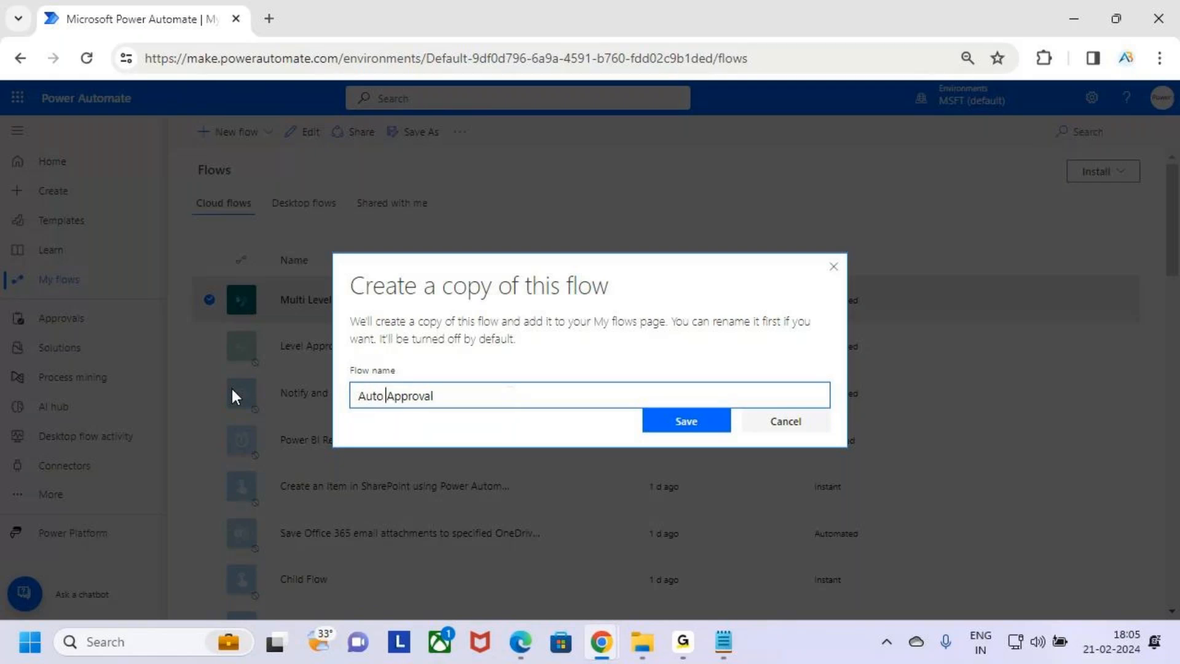
{"action": "key", "text": "BackSpace"}
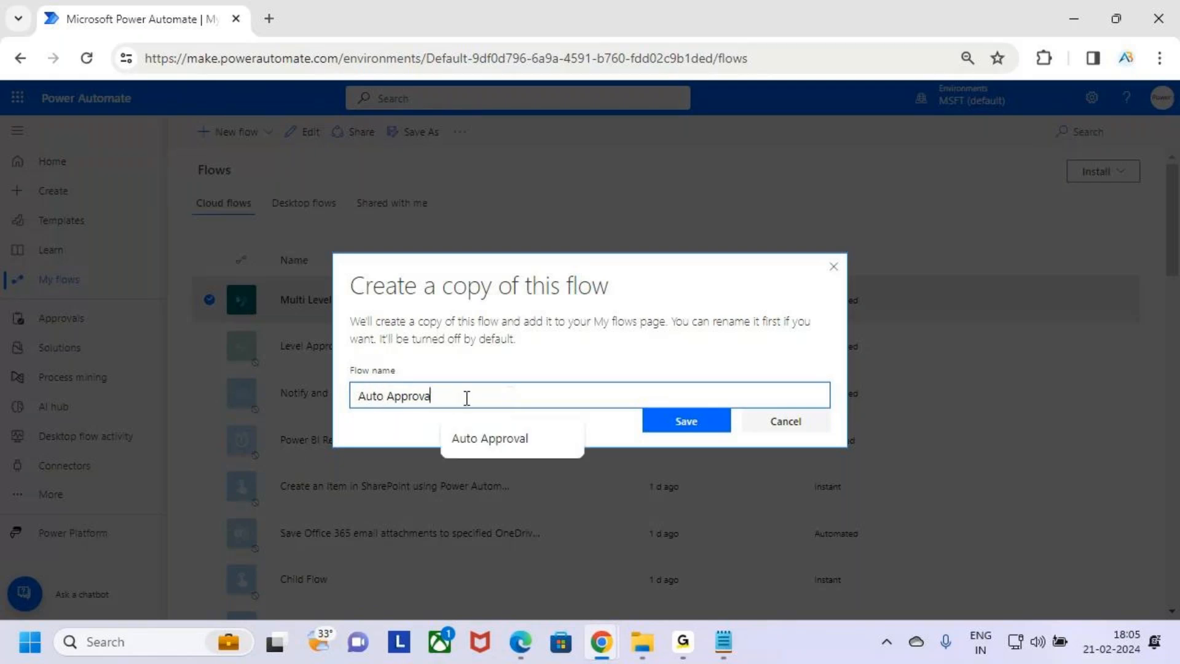
{"action": "type", "text": "als"}
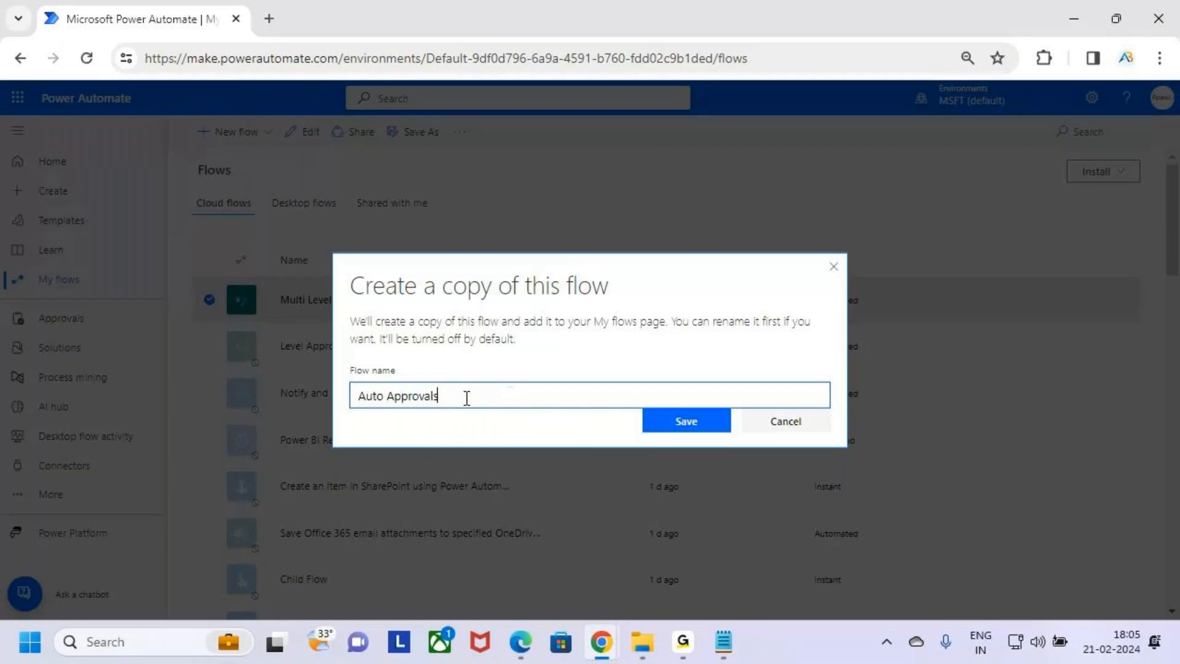
{"action": "key", "text": "BackSpace"}
{"action": "key", "text": "BackSpace"}
{"action": "type", "text": "val"}
{"action": "left_click", "coordinate": [466, 428]}
{"action": "key", "text": "Left"}
{"action": "key", "text": "Left"}
{"action": "key", "text": "Left"}
{"action": "key", "text": "Left"}
{"action": "key", "text": "BackSpace"}
{"action": "type", "text": "-"}
{"action": "left_click", "coordinate": [721, 425]}
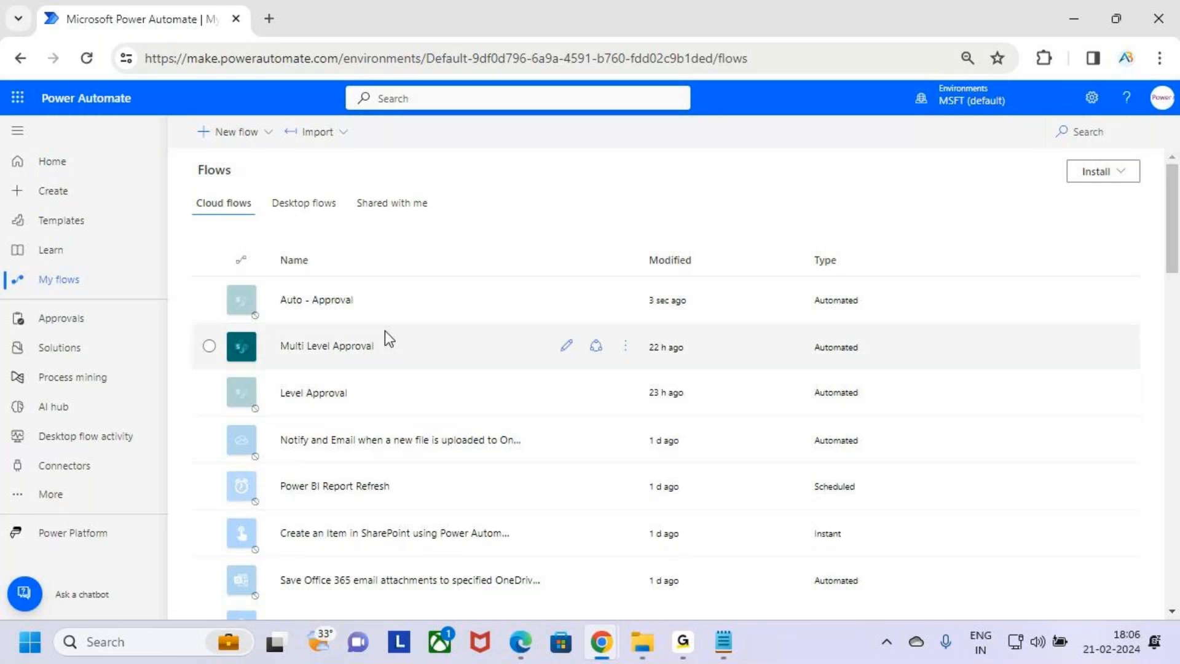
Highlight the new Auto - Approval copy and the original Multi Level Approval flow in the list
{"action": "key", "text": "ctrl+2"}
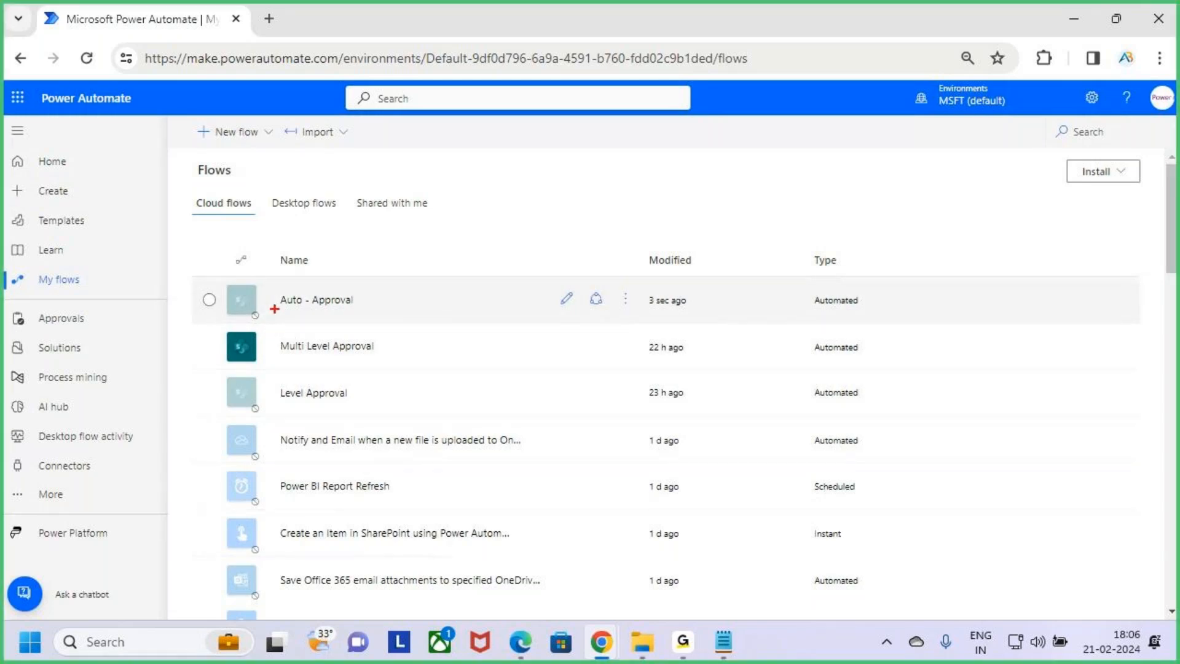
{"action": "mouse_move", "coordinate": [268, 281]}
{"action": "left_mouse_down"}
{"action": "mouse_move", "coordinate": [398, 320]}
{"action": "mouse_move", "coordinate": [450, 260]}
{"action": "left_mouse_up"}
{"action": "key", "text": "Escape"}
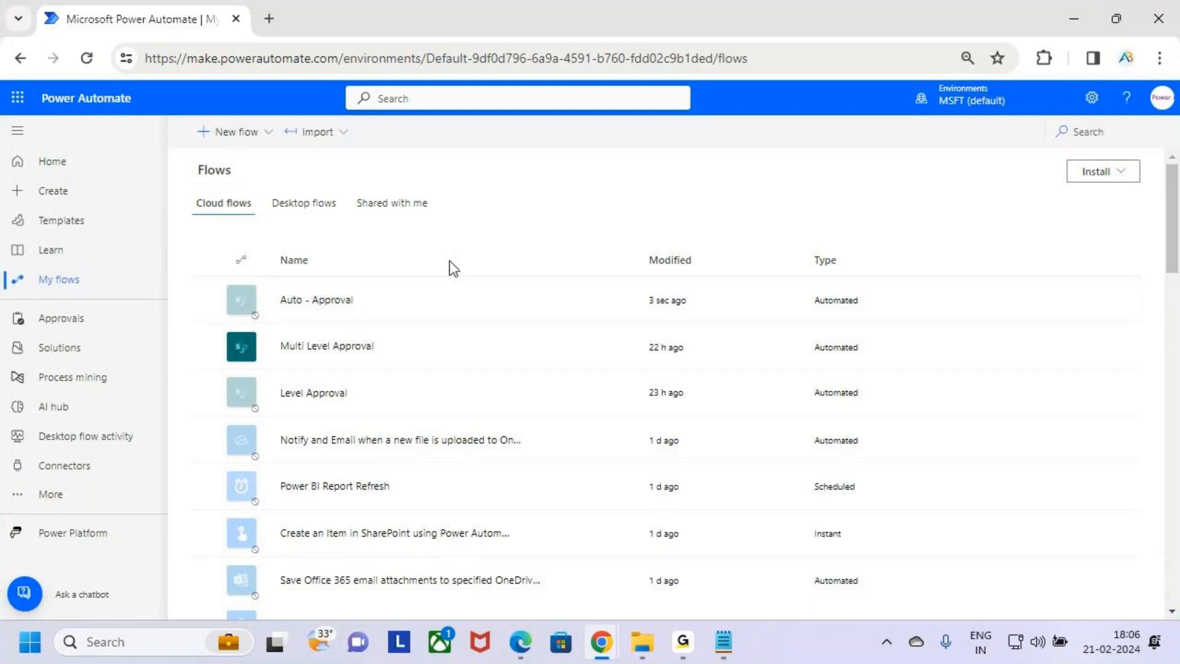
{"action": "mouse_move", "coordinate": [209, 321]}
{"action": "left_mouse_down"}
{"action": "mouse_move", "coordinate": [316, 360]}
{"action": "mouse_move", "coordinate": [489, 373]}
{"action": "left_mouse_up"}
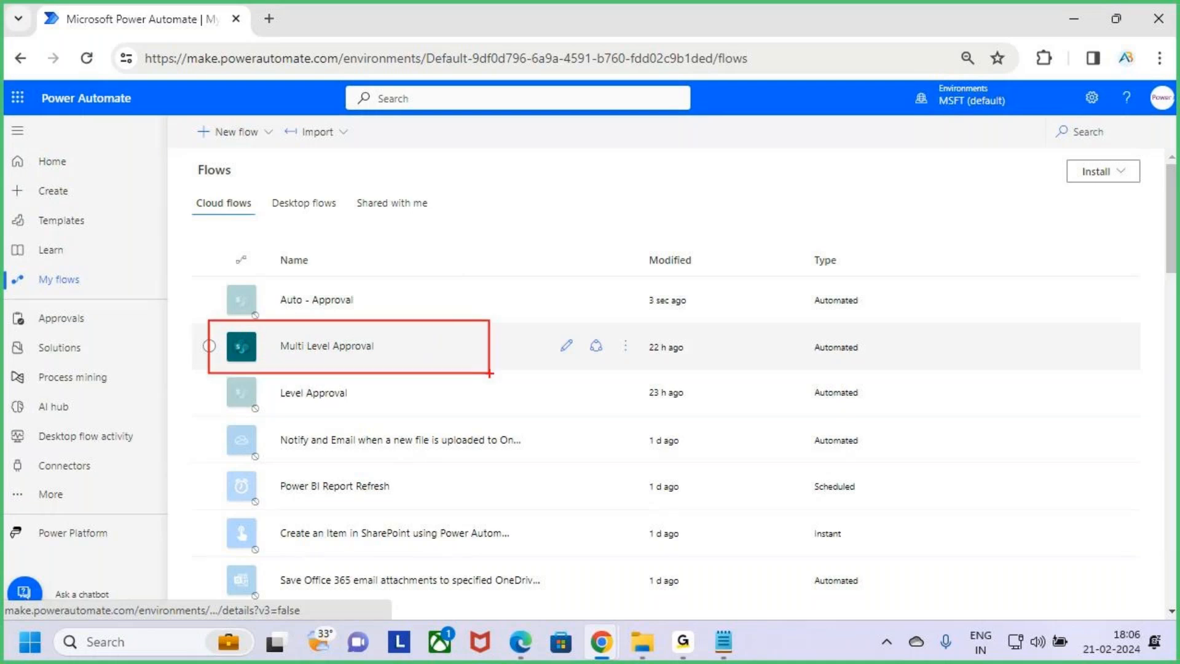
{"action": "key", "text": "Escape"}
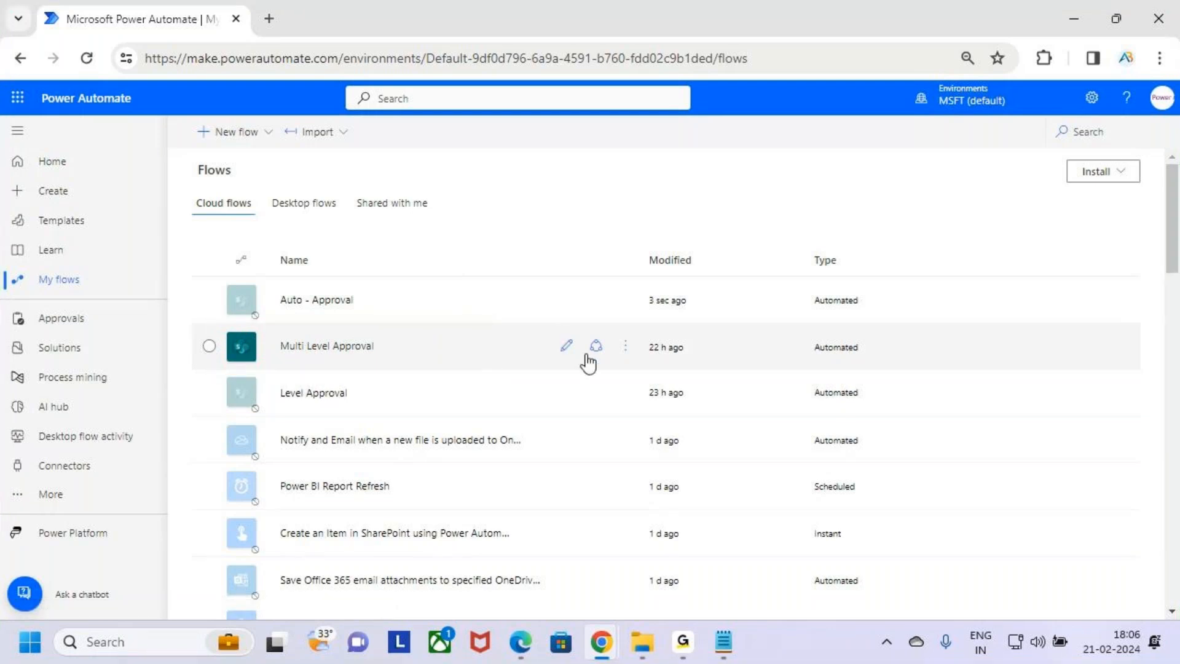
Turn off the original Multi Level Approval flow
{"action": "left_click", "coordinate": [627, 348]}
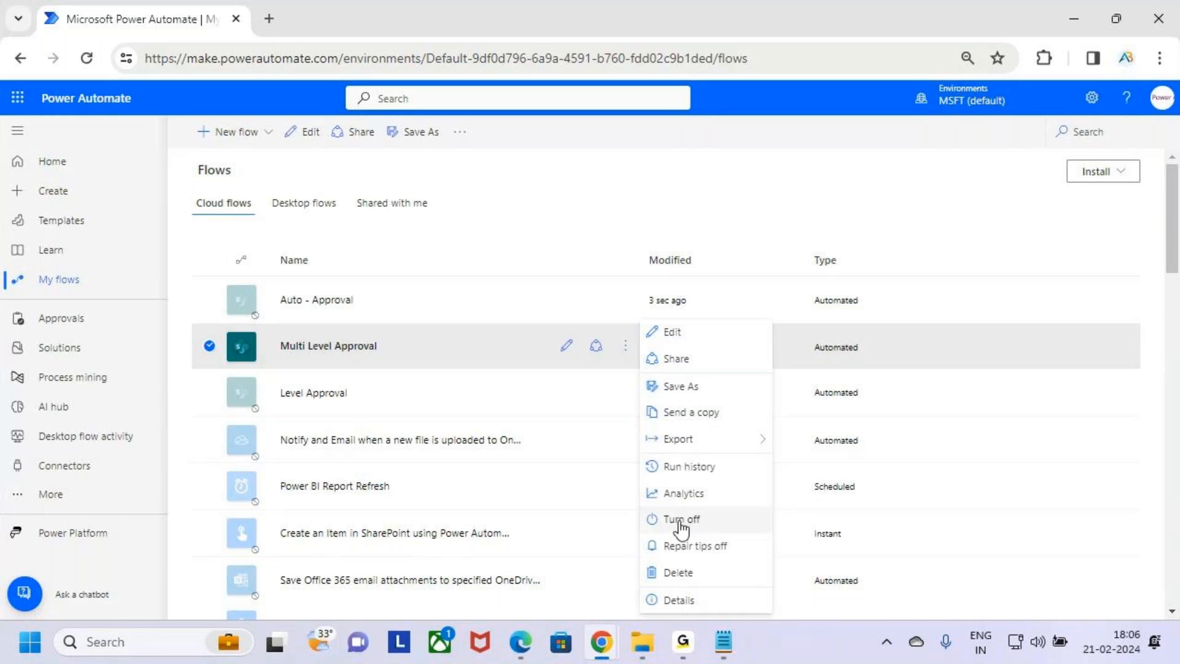
{"action": "key", "text": "ctrl+2"}
{"action": "left_click_drag", "start_coordinate": [638, 508], "coordinate": [768, 534]}
{"action": "left_click_drag", "start_coordinate": [277, 363], "coordinate": [317, 323]}
{"action": "key", "text": "Escape"}
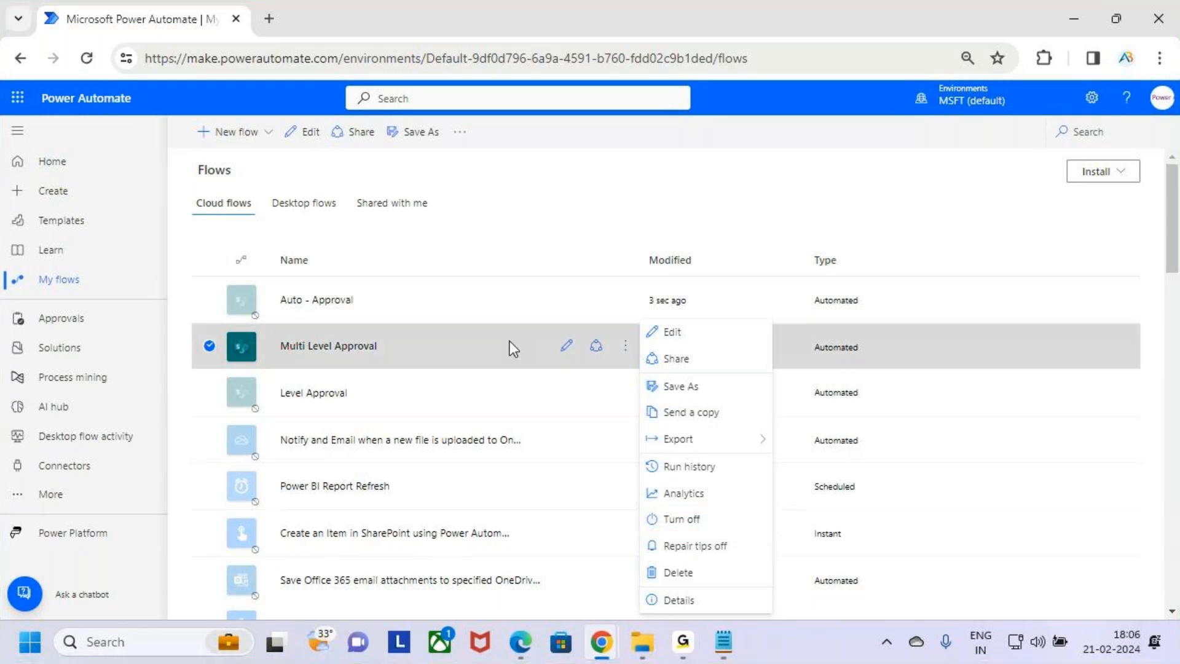
{"action": "left_click", "coordinate": [746, 526]}
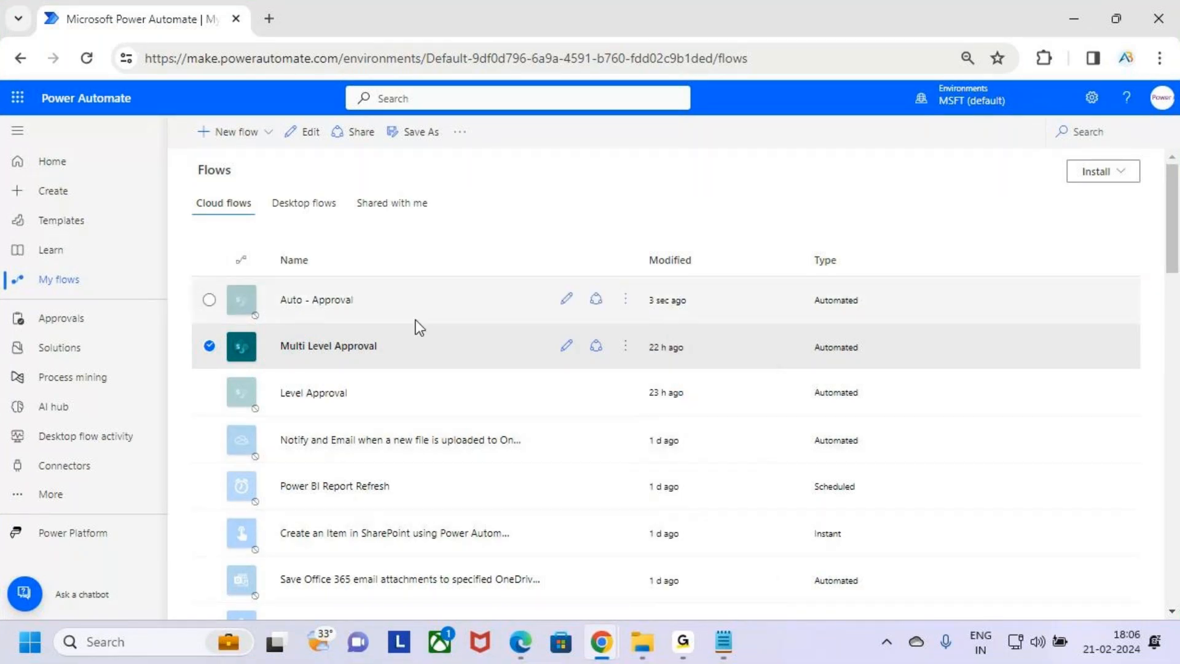
Turn on the Auto - Approval flow
{"action": "left_click", "coordinate": [449, 311]}
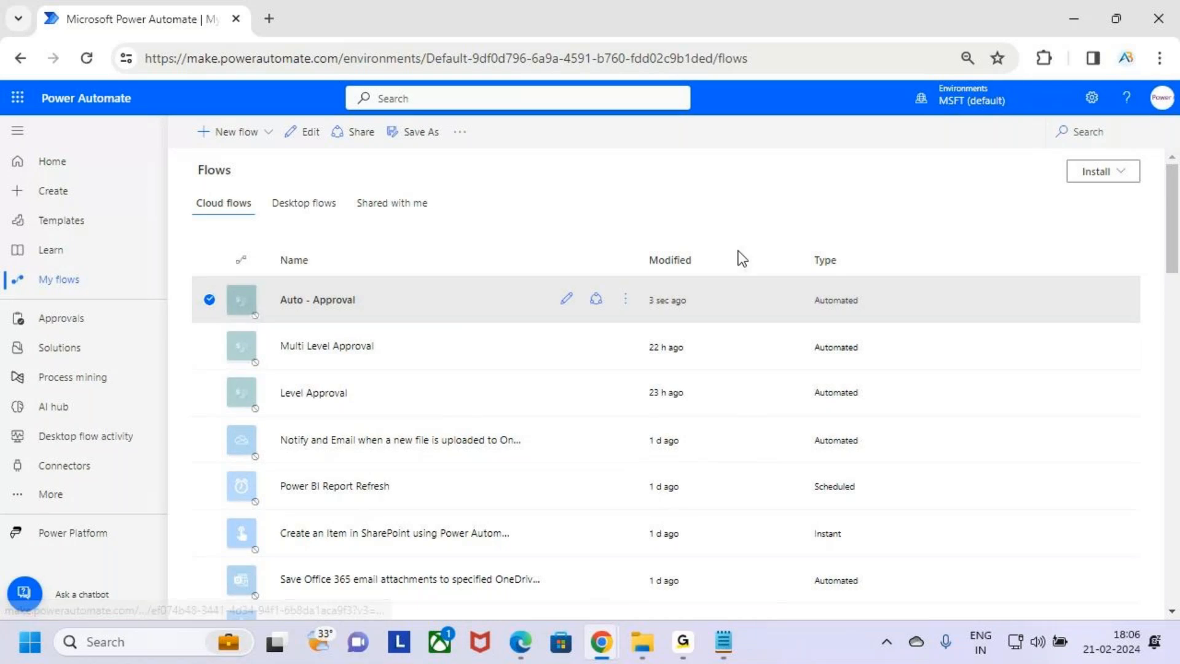
{"action": "key", "text": "ctrl+2"}
{"action": "left_click_drag", "start_coordinate": [203, 317], "coordinate": [417, 389]}
{"action": "key", "text": "Escape"}
{"action": "key", "text": "ctrl+2"}
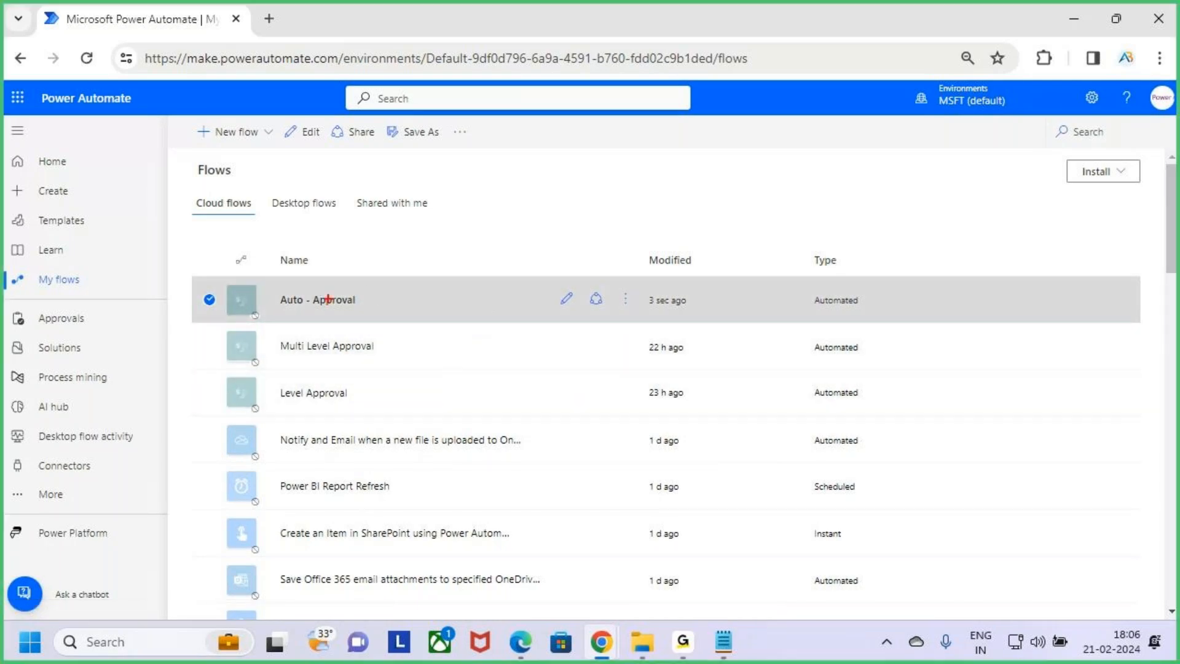
{"action": "mouse_move", "coordinate": [257, 285]}
{"action": "left_mouse_down"}
{"action": "mouse_move", "coordinate": [400, 324]}
{"action": "mouse_move", "coordinate": [445, 262]}
{"action": "left_mouse_up"}
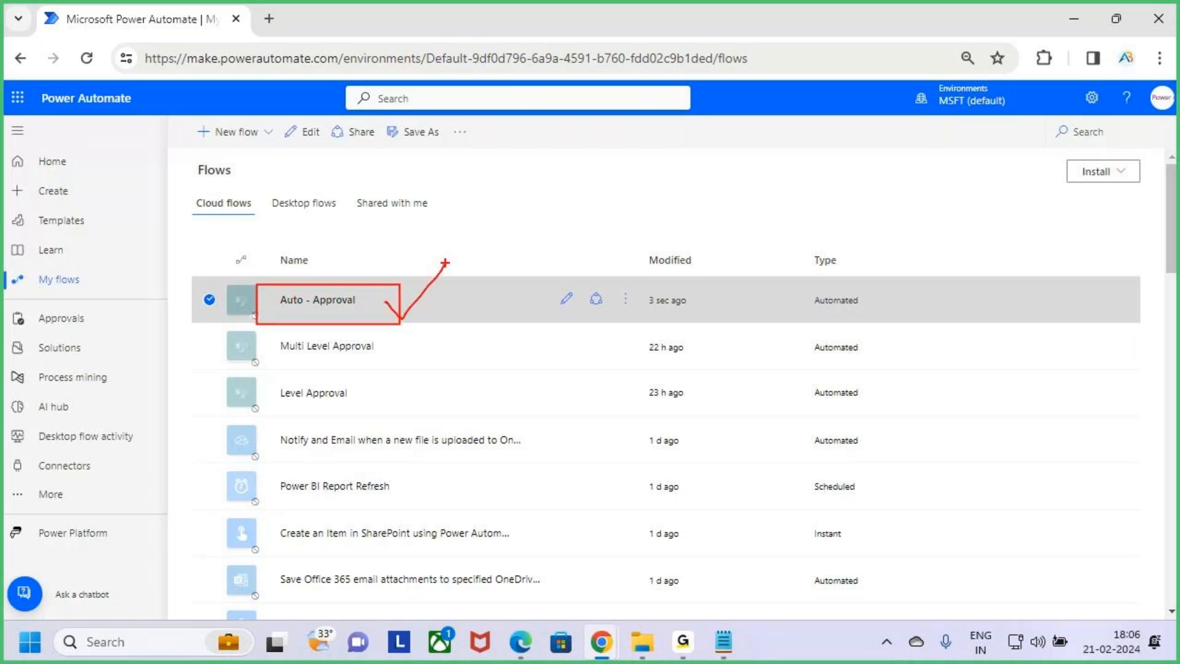
{"action": "key", "text": "Escape"}
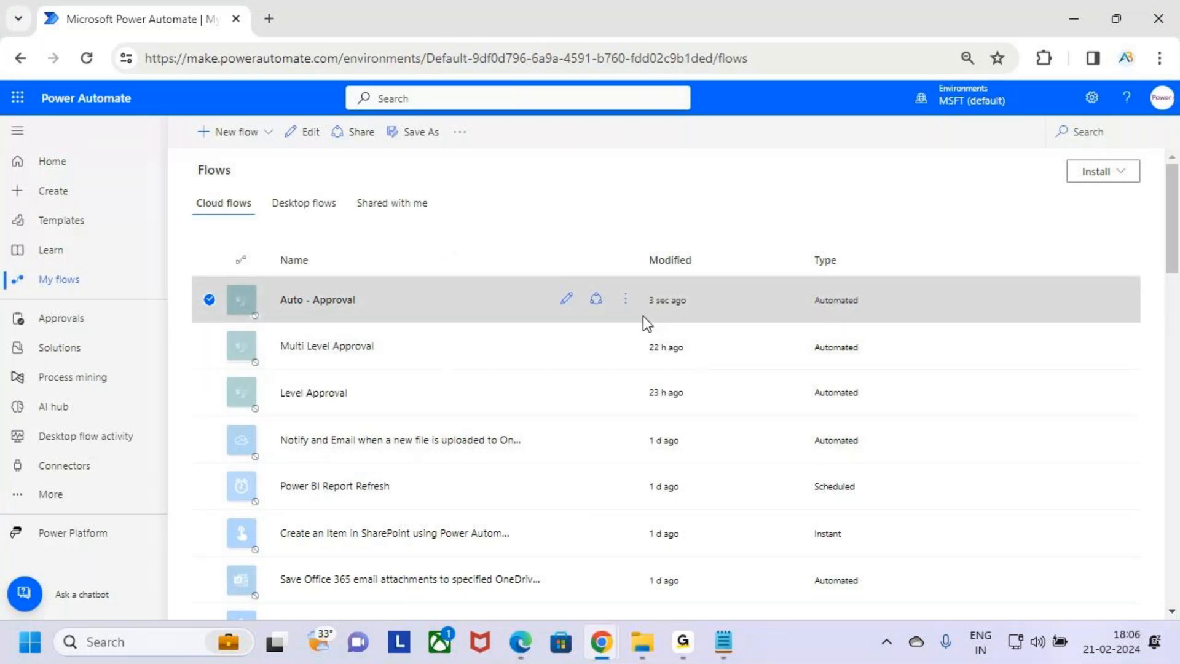
{"action": "left_click", "coordinate": [633, 315]}
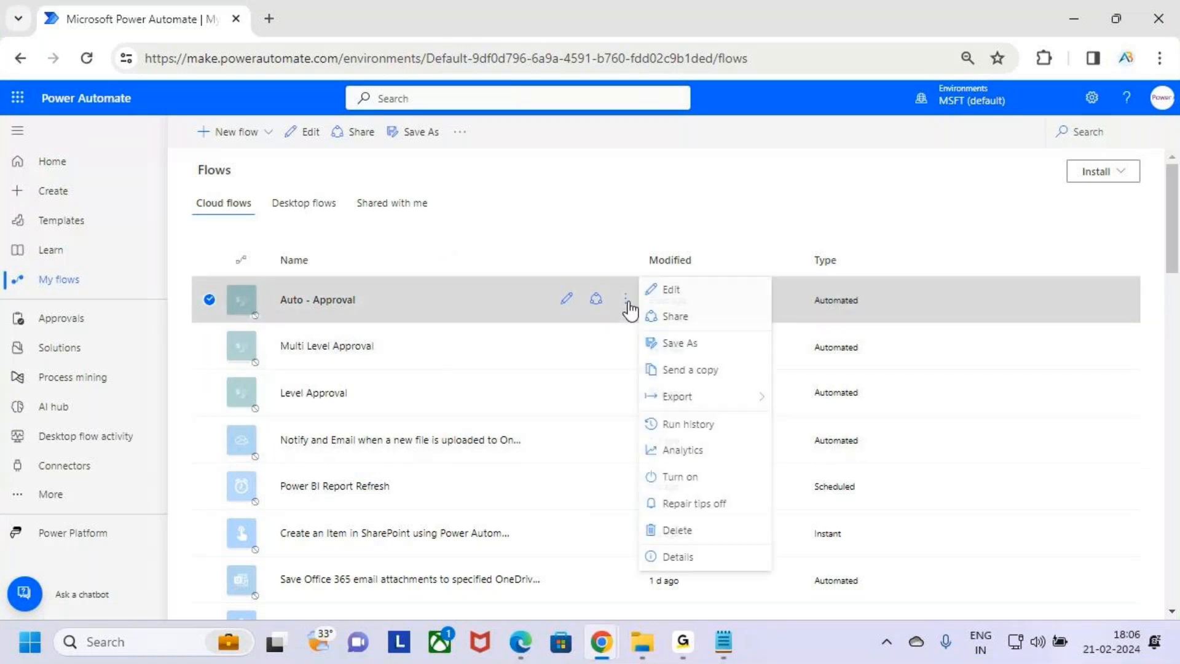
{"action": "key", "text": "ctrl+2"}
{"action": "left_click_drag", "start_coordinate": [643, 461], "coordinate": [769, 492]}
{"action": "key", "text": "Escape"}
{"action": "left_click", "coordinate": [750, 478]}
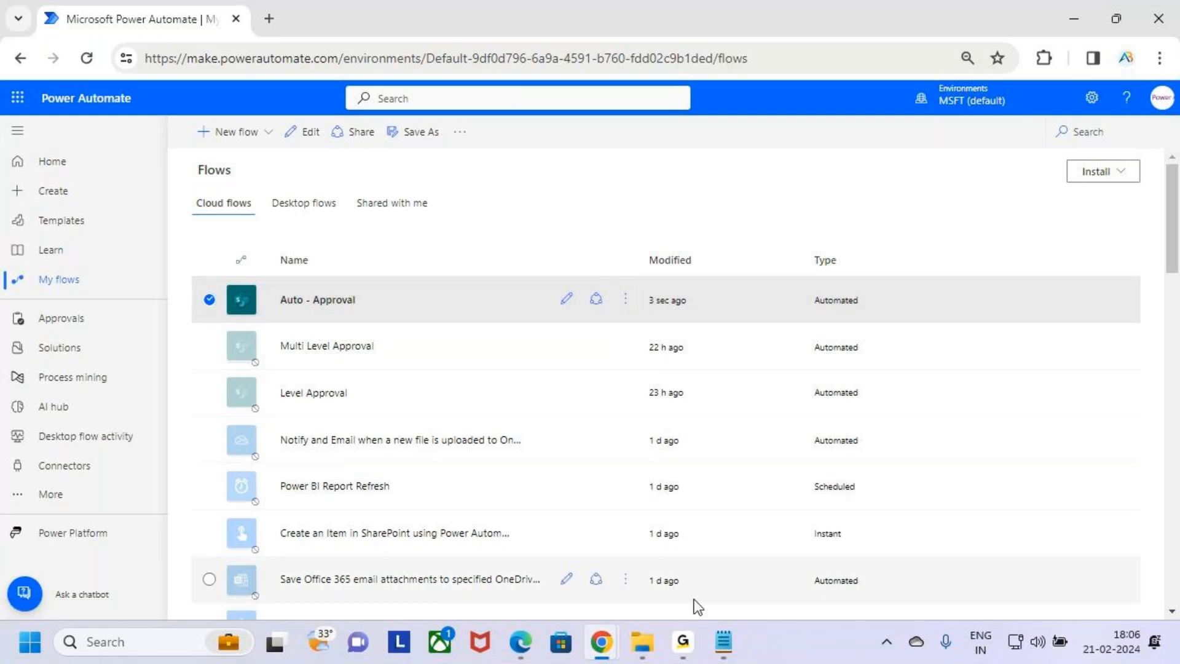
Glance at the Auto Approve / Reject notes and return to the flows list
{"action": "left_click", "coordinate": [724, 642]}
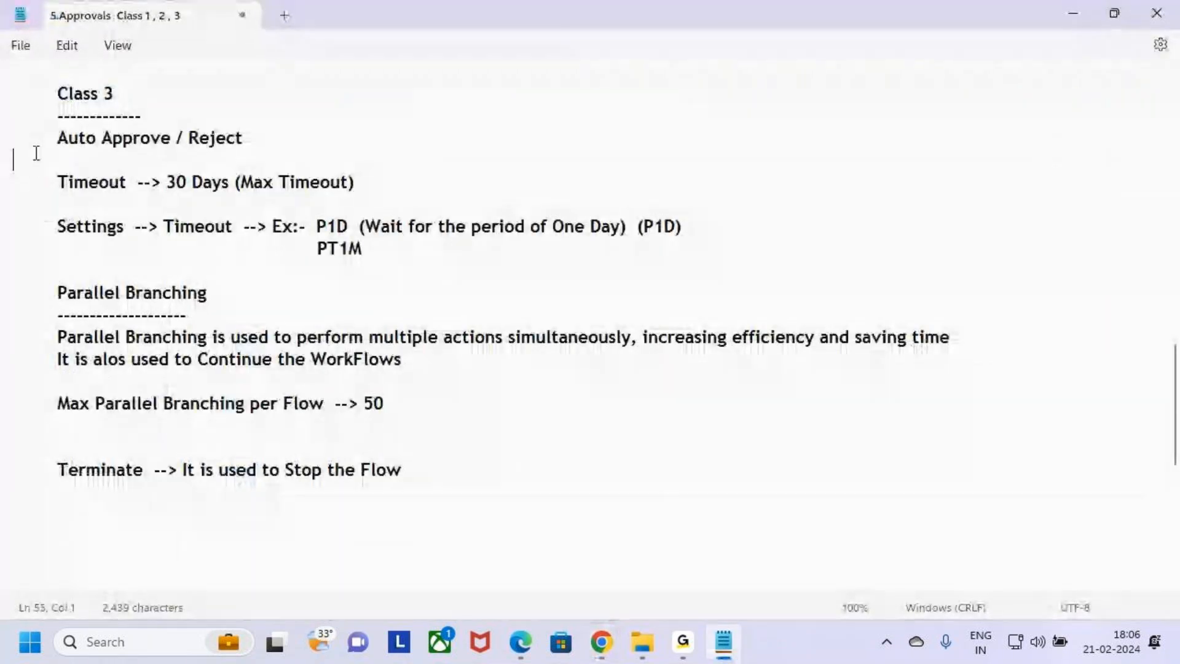
{"action": "left_click", "coordinate": [298, 143]}
{"action": "key", "text": "alt+Tab"}
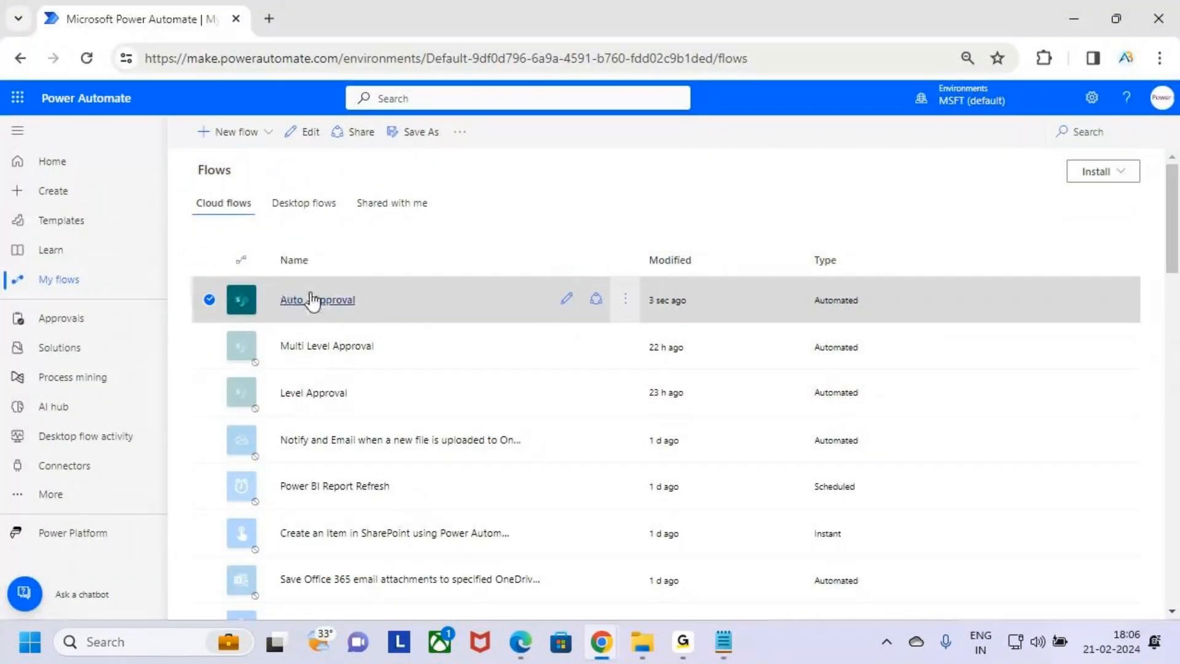
Open the Auto - Approval flow for editing in the designer
{"action": "key", "text": "ctrl+2"}
{"action": "left_click_drag", "start_coordinate": [289, 354], "coordinate": [375, 349]}
{"action": "key", "text": "Escape"}
{"action": "key", "text": "ctrl+2"}
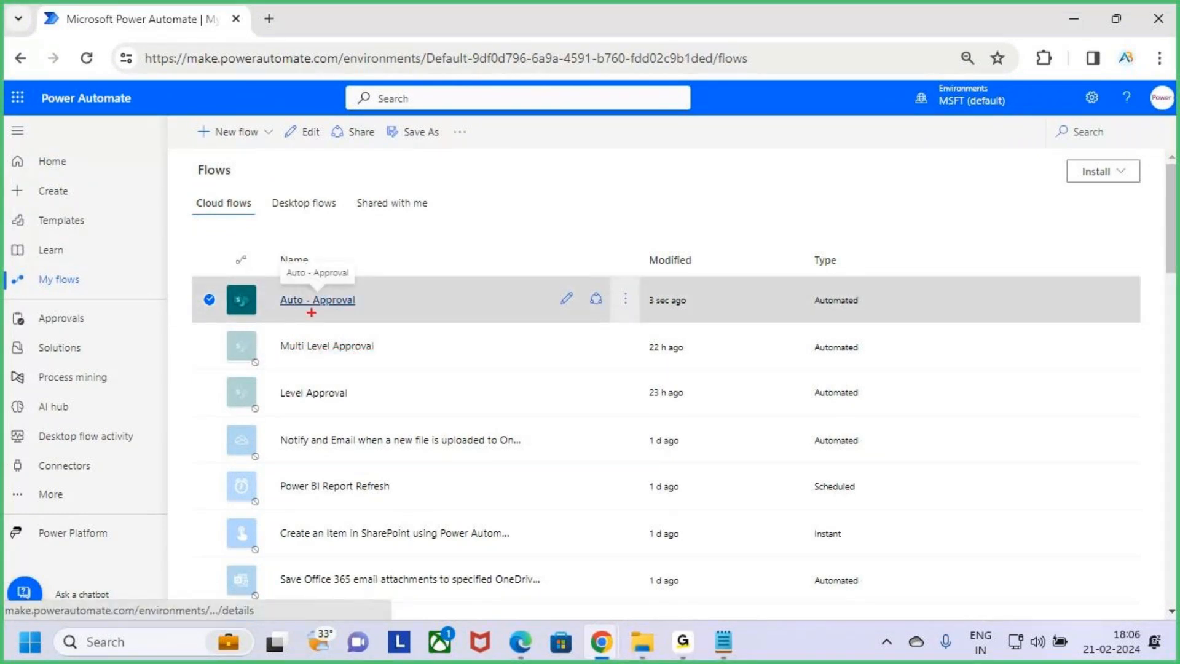
{"action": "left_click_drag", "start_coordinate": [317, 315], "coordinate": [357, 310]}
{"action": "key", "text": "Escape"}
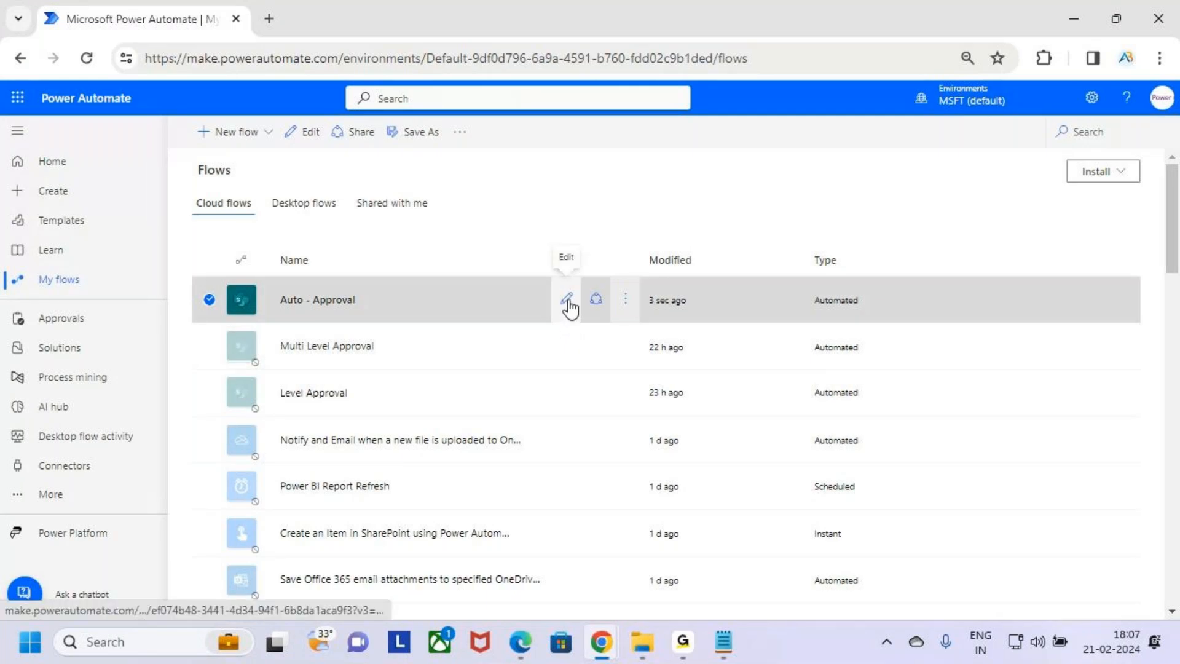
{"action": "left_click", "coordinate": [567, 301]}
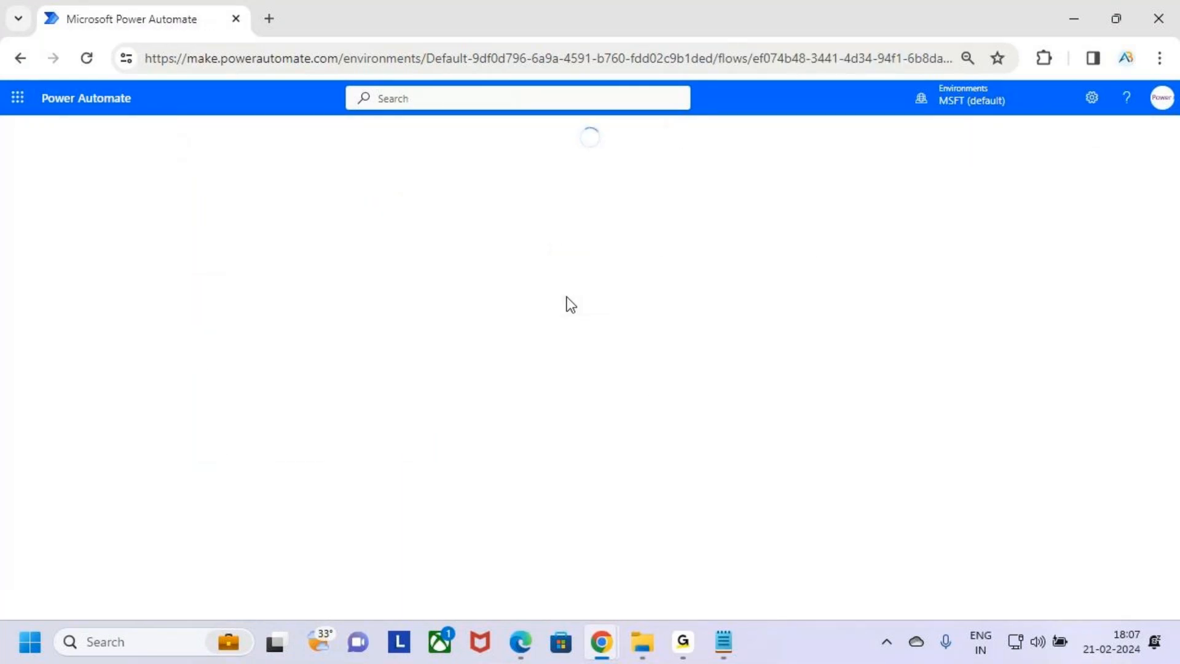
{"action": "left_click", "coordinate": [683, 642]}
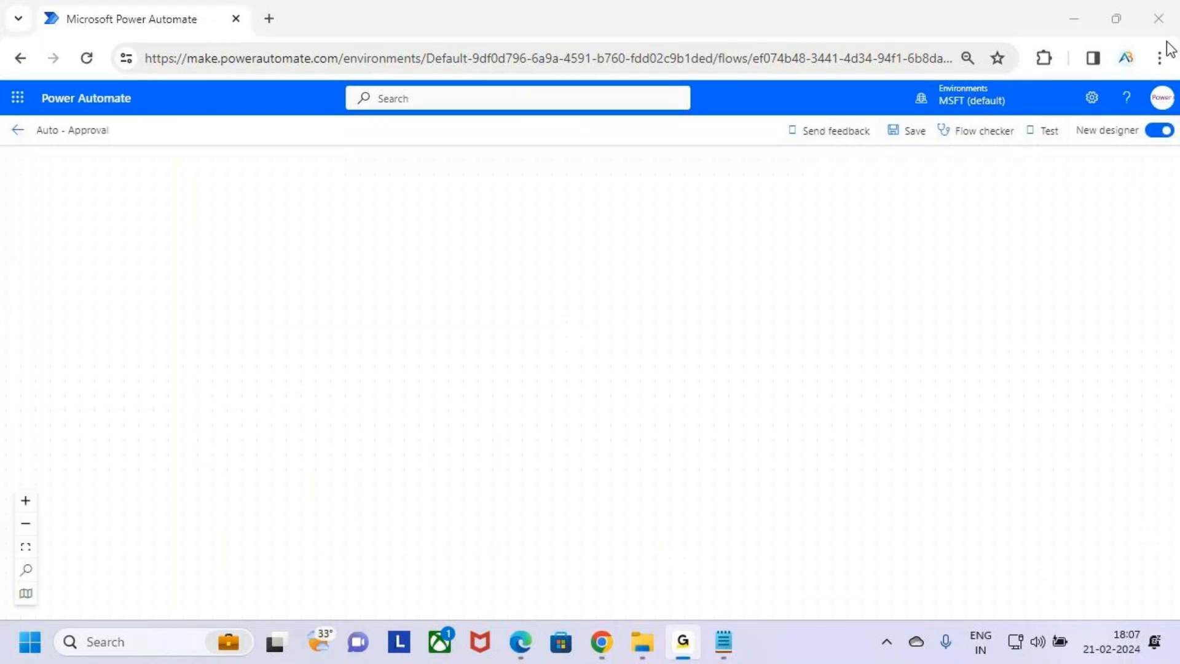
{"action": "left_click", "coordinate": [1088, 25]}
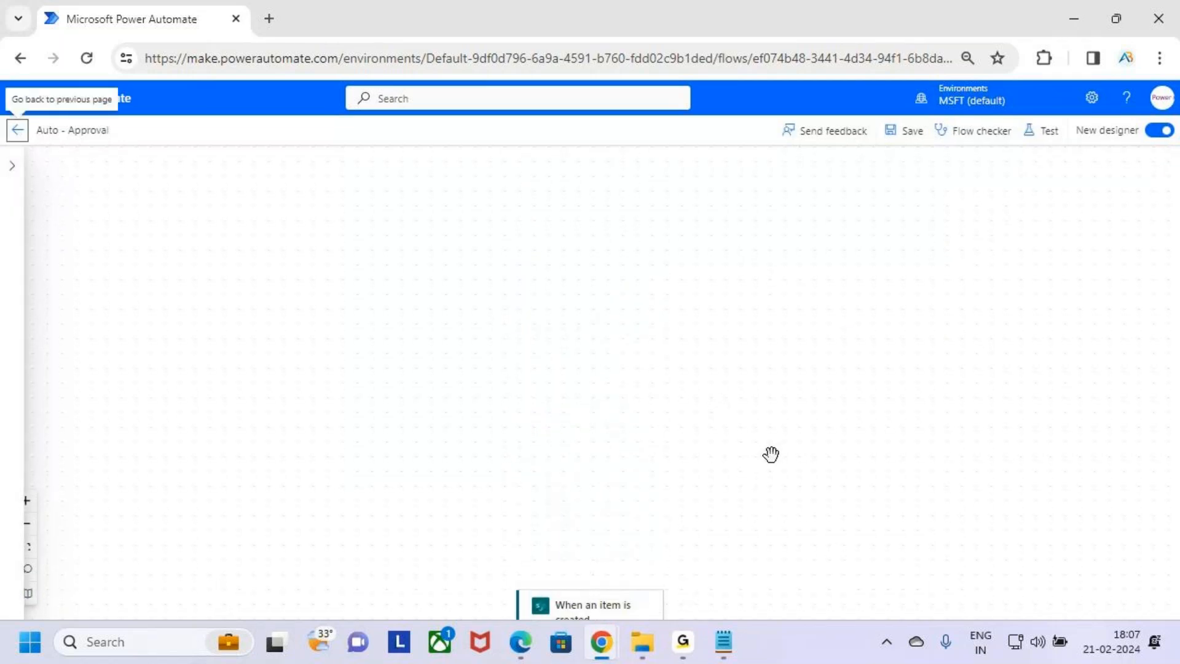
Review the Auto - Approval flow's actions from the trigger through the approval and its condition branches
{"action": "scroll", "coordinate": [769, 439], "scroll_direction": "down", "scroll_amount": 8}
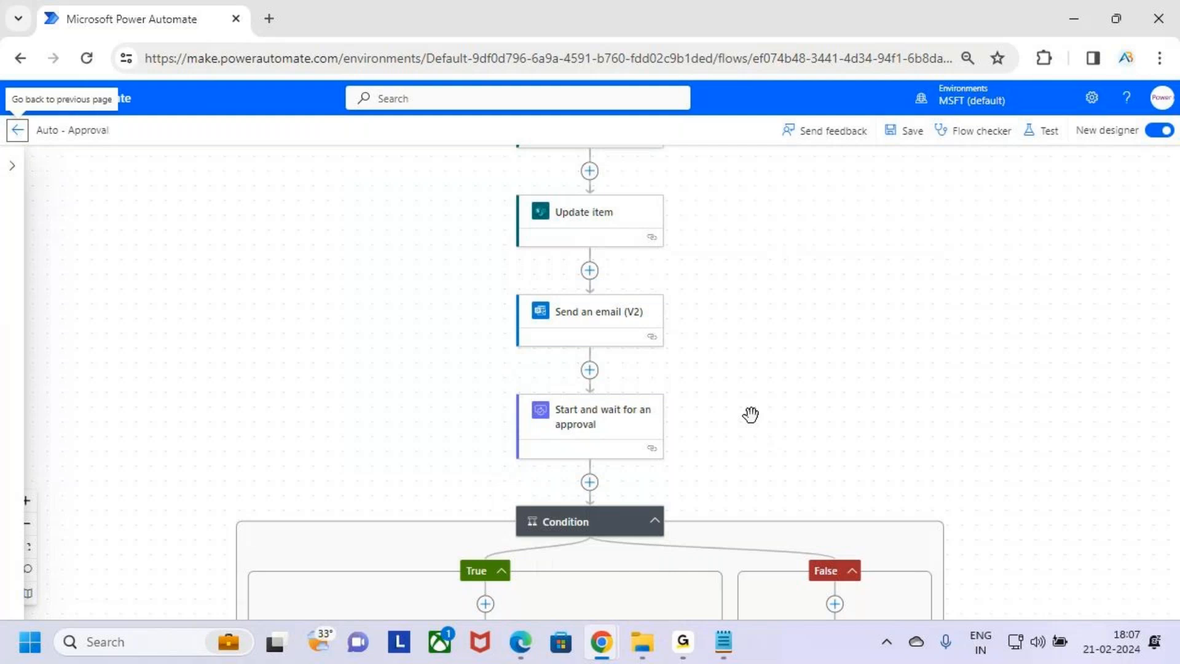
{"action": "scroll", "coordinate": [983, 307], "scroll_direction": "up", "scroll_amount": 2}
{"action": "scroll", "coordinate": [949, 368], "scroll_direction": "down", "scroll_amount": 3}
{"action": "scroll", "coordinate": [927, 389], "scroll_direction": "down", "scroll_amount": 3}
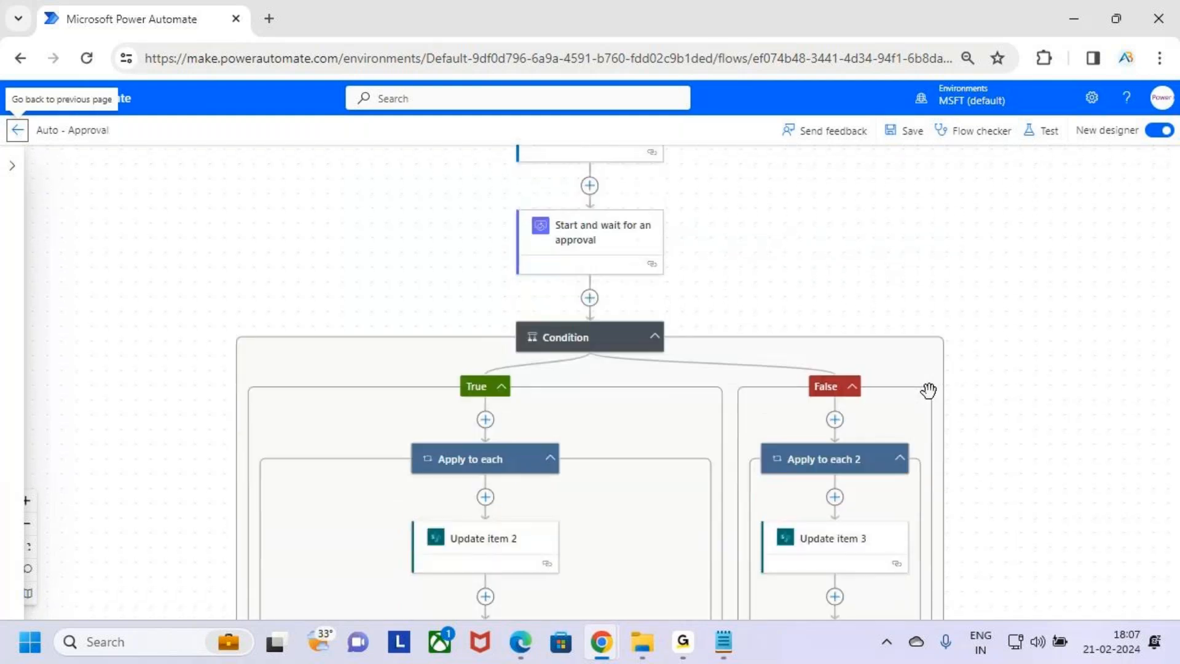
{"action": "scroll", "coordinate": [925, 410], "scroll_direction": "down", "scroll_amount": 7}
{"action": "scroll", "coordinate": [925, 414], "scroll_direction": "up", "scroll_amount": 10}
{"action": "scroll", "coordinate": [927, 414], "scroll_direction": "up", "scroll_amount": 4}
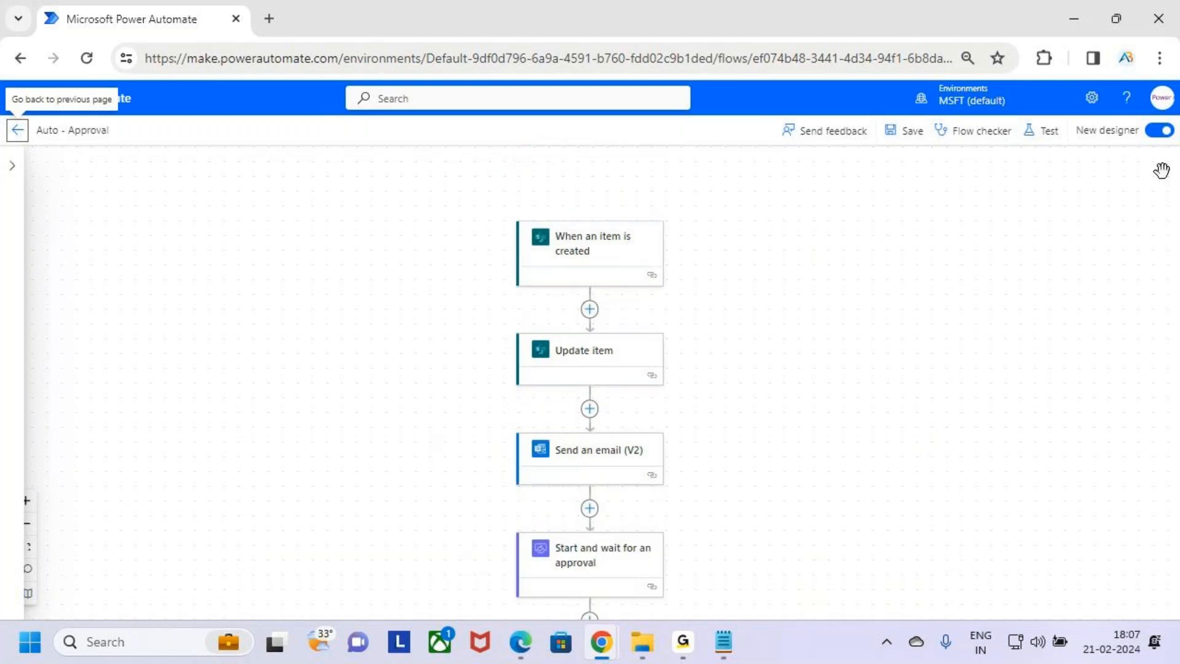
Switch the flow editor from the new designer back to the classic designer
{"action": "left_click", "coordinate": [1160, 130]}
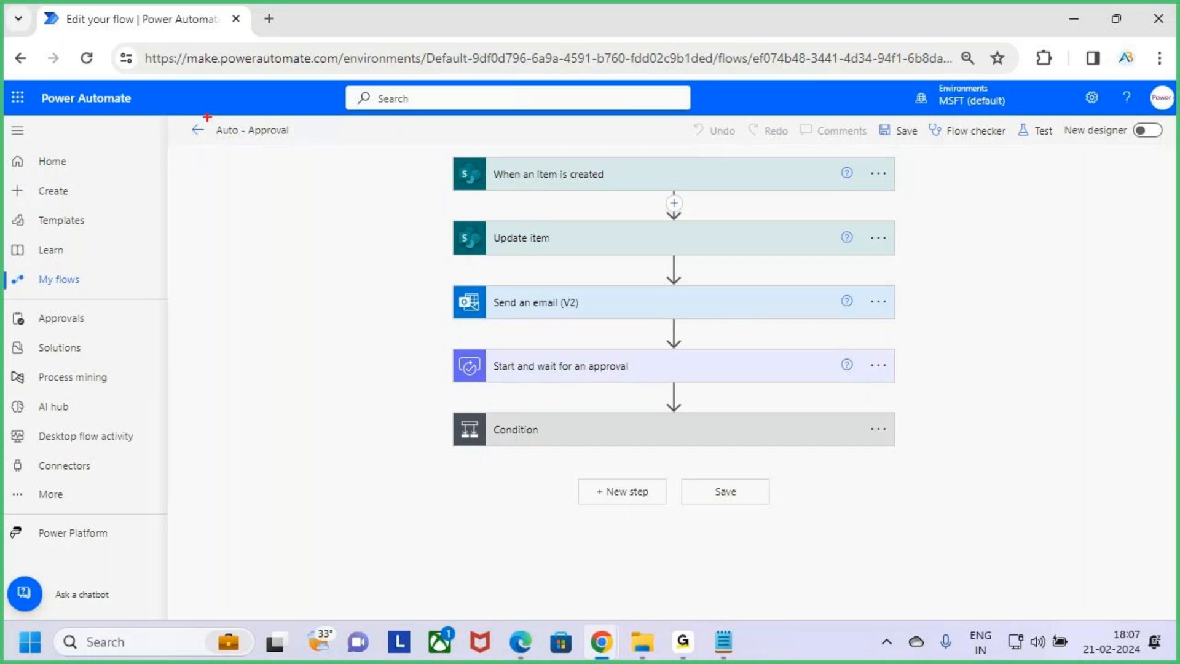
{"action": "mouse_move", "coordinate": [221, 123]}
{"action": "left_mouse_down"}
{"action": "mouse_move", "coordinate": [305, 149]}
{"action": "mouse_move", "coordinate": [343, 93]}
{"action": "left_mouse_up"}
{"action": "key", "text": "Escape"}
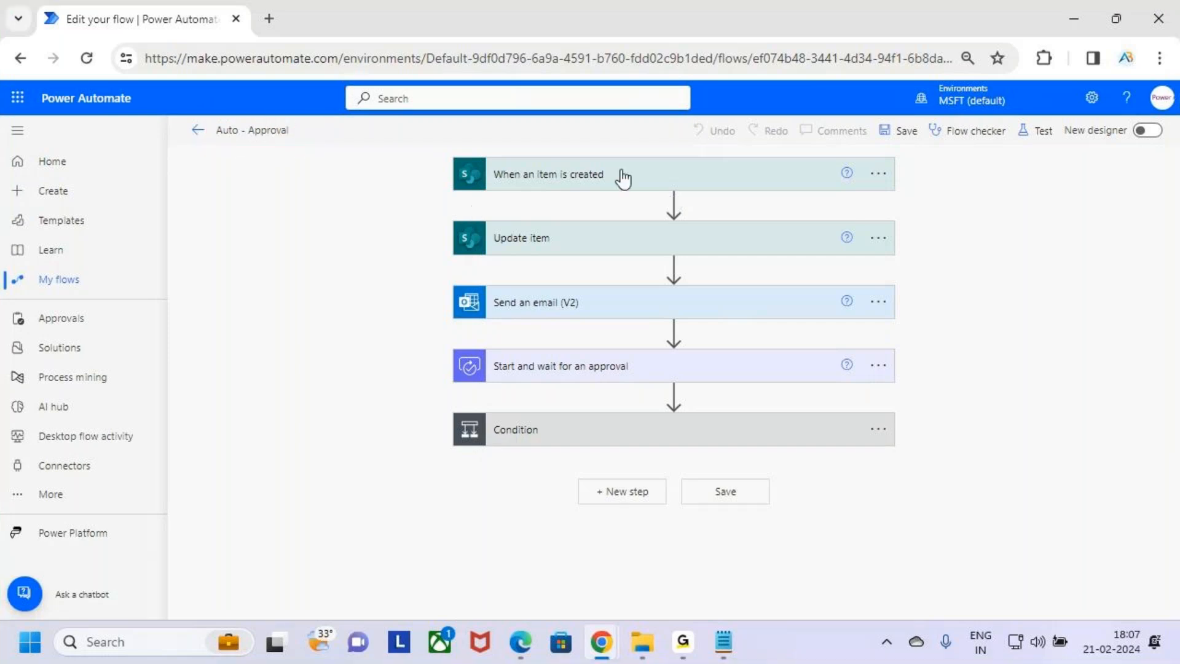
Expand the When an item is created trigger and review its site address and list name
{"action": "left_click", "coordinate": [683, 183]}
{"action": "key", "text": "ctrl+2"}
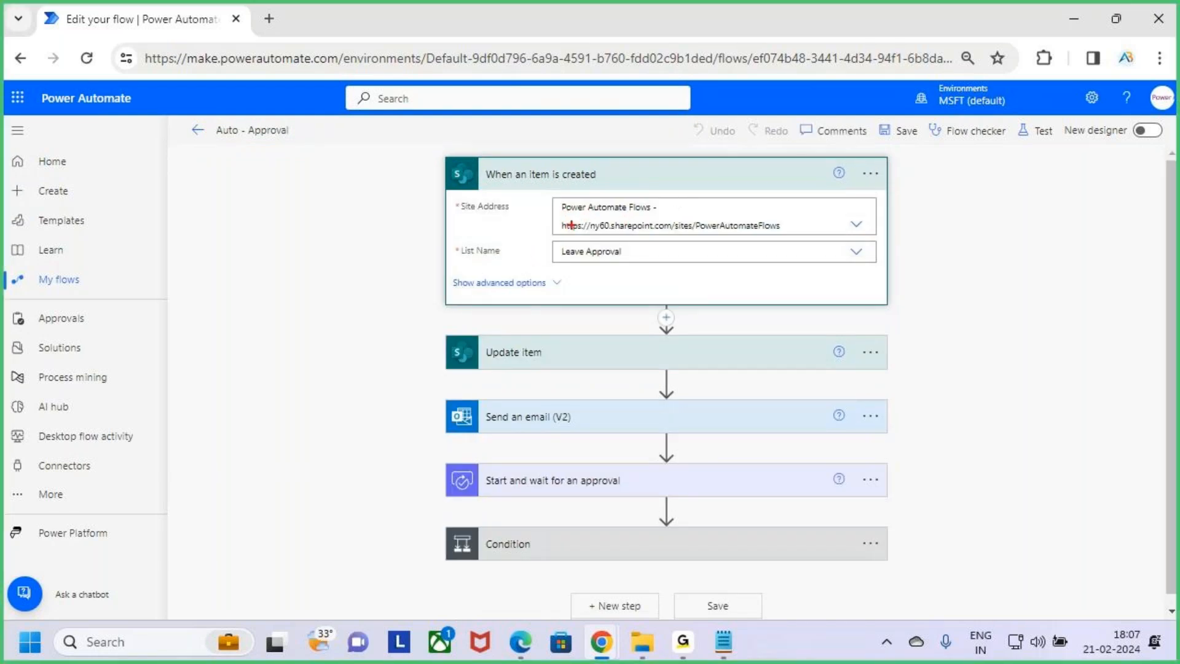
{"action": "left_click_drag", "start_coordinate": [569, 219], "coordinate": [629, 219]}
{"action": "key", "text": "Escape"}
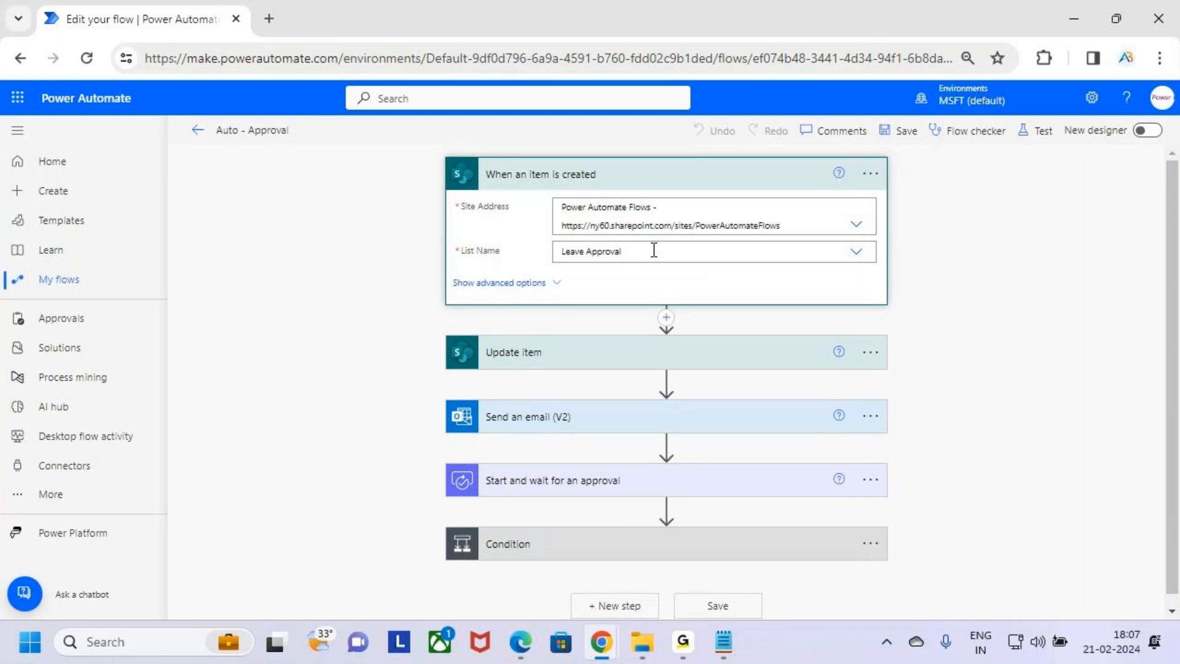
{"action": "key", "text": "ctrl+2"}
{"action": "left_click_drag", "start_coordinate": [575, 260], "coordinate": [647, 261]}
{"action": "key", "text": "Escape"}
Expand the Update item action and review its fields, especially the status value, then collapse it
{"action": "left_click", "coordinate": [769, 181]}
{"action": "left_click", "coordinate": [726, 251]}
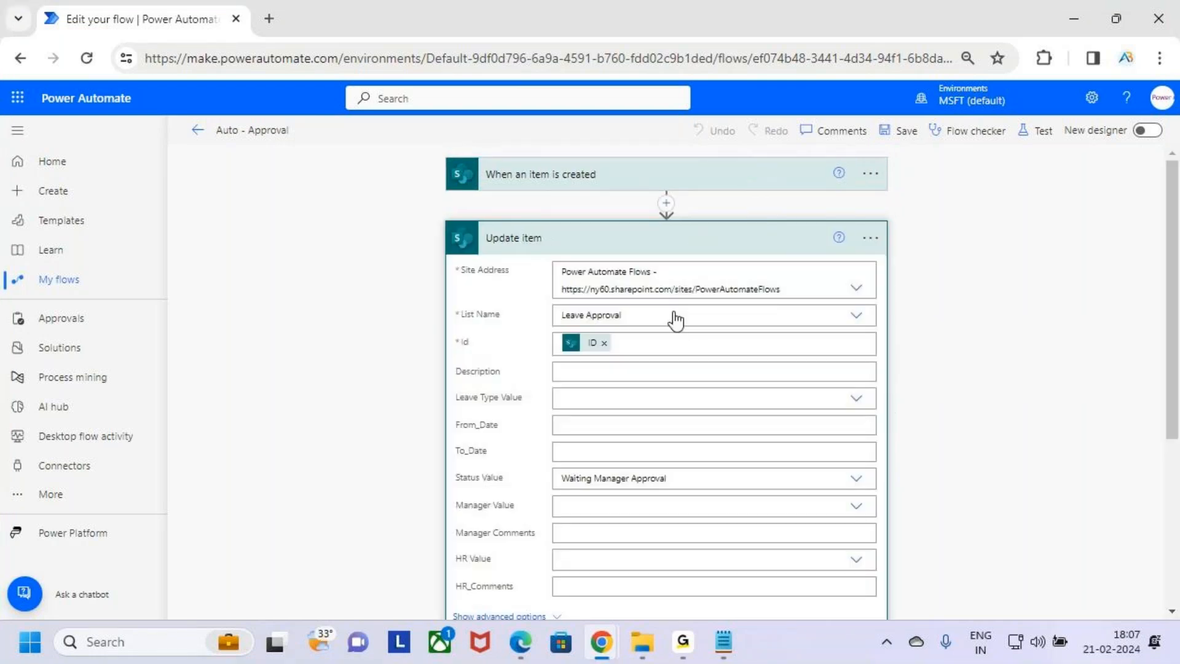
{"action": "scroll", "coordinate": [692, 393], "scroll_direction": "down", "scroll_amount": 2}
{"action": "key", "text": "ctrl+2"}
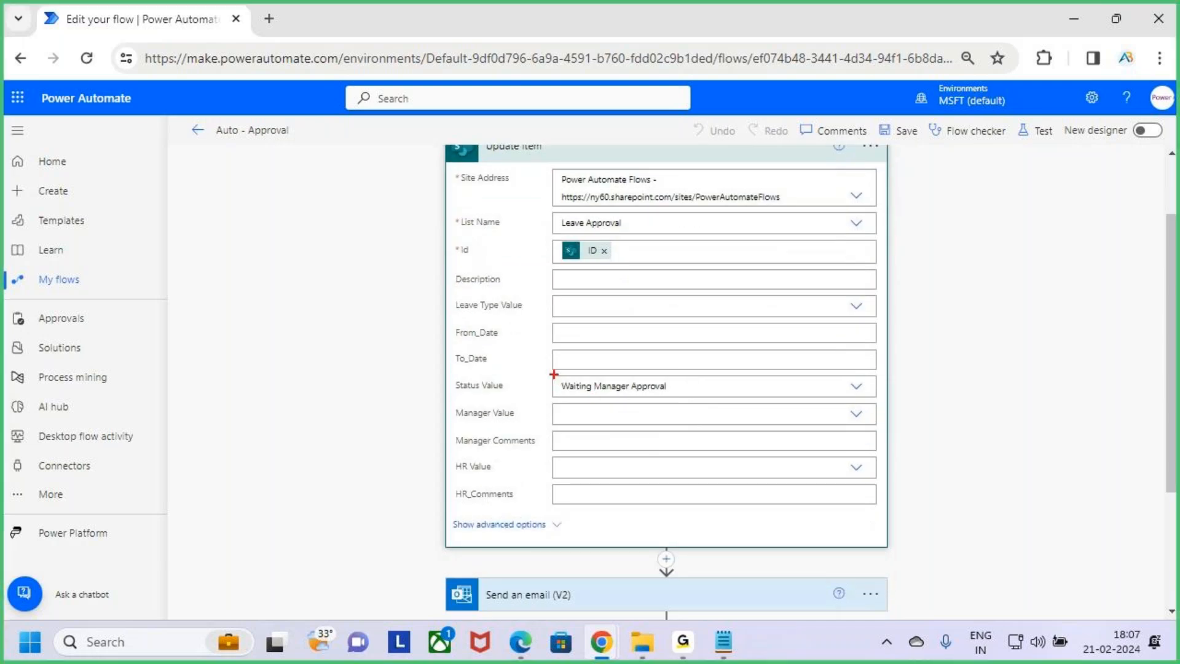
{"action": "left_click_drag", "start_coordinate": [547, 374], "coordinate": [711, 402]}
{"action": "left_click_drag", "start_coordinate": [701, 386], "coordinate": [745, 329]}
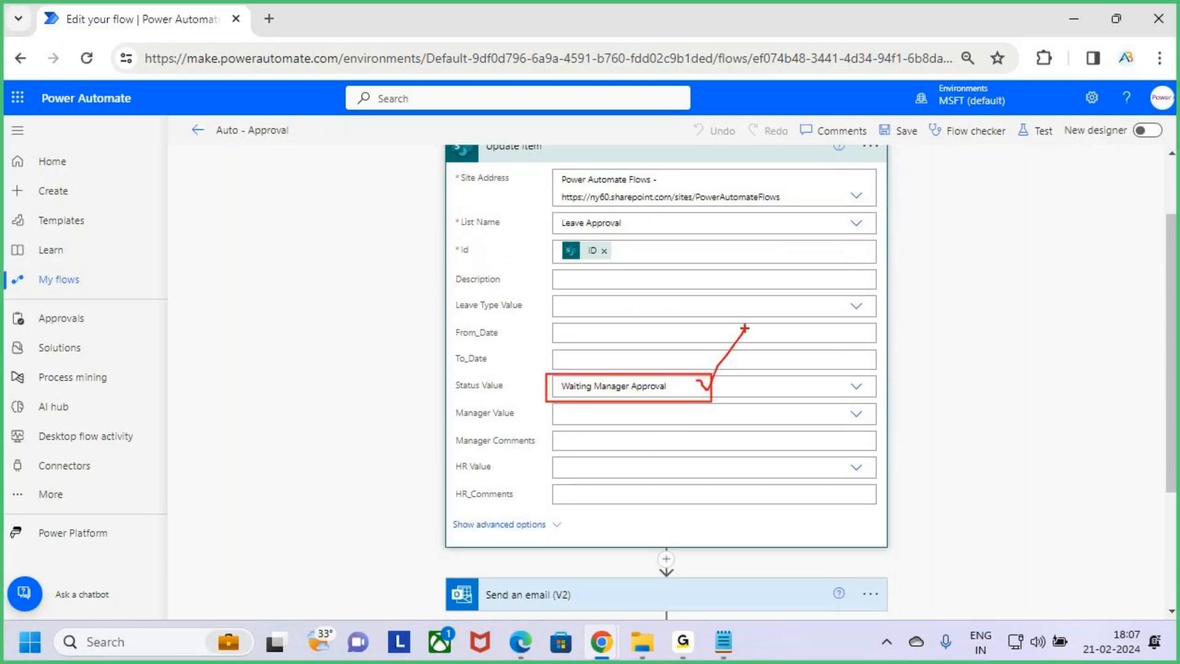
{"action": "key", "text": "Escape"}
{"action": "scroll", "coordinate": [740, 303], "scroll_direction": "up", "scroll_amount": 2}
{"action": "left_click", "coordinate": [755, 245]}
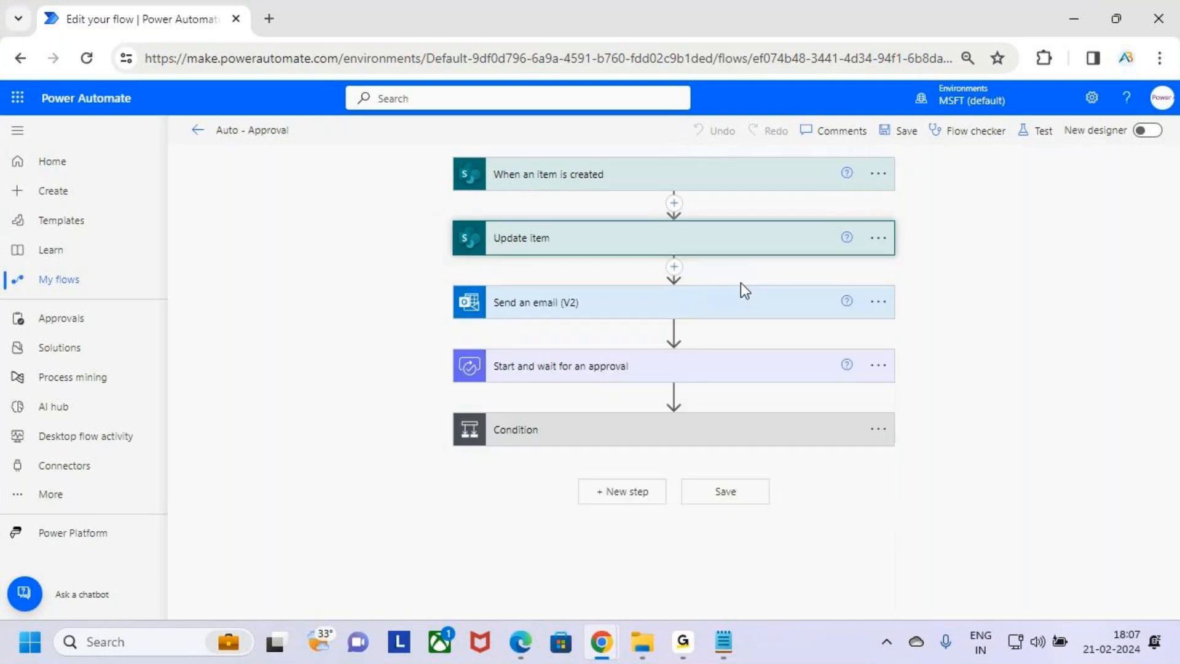
Expand the Send an email (V2) action and review its recipient, subject and body text
{"action": "left_click", "coordinate": [732, 313]}
{"action": "scroll", "coordinate": [746, 330], "scroll_direction": "down", "scroll_amount": 2}
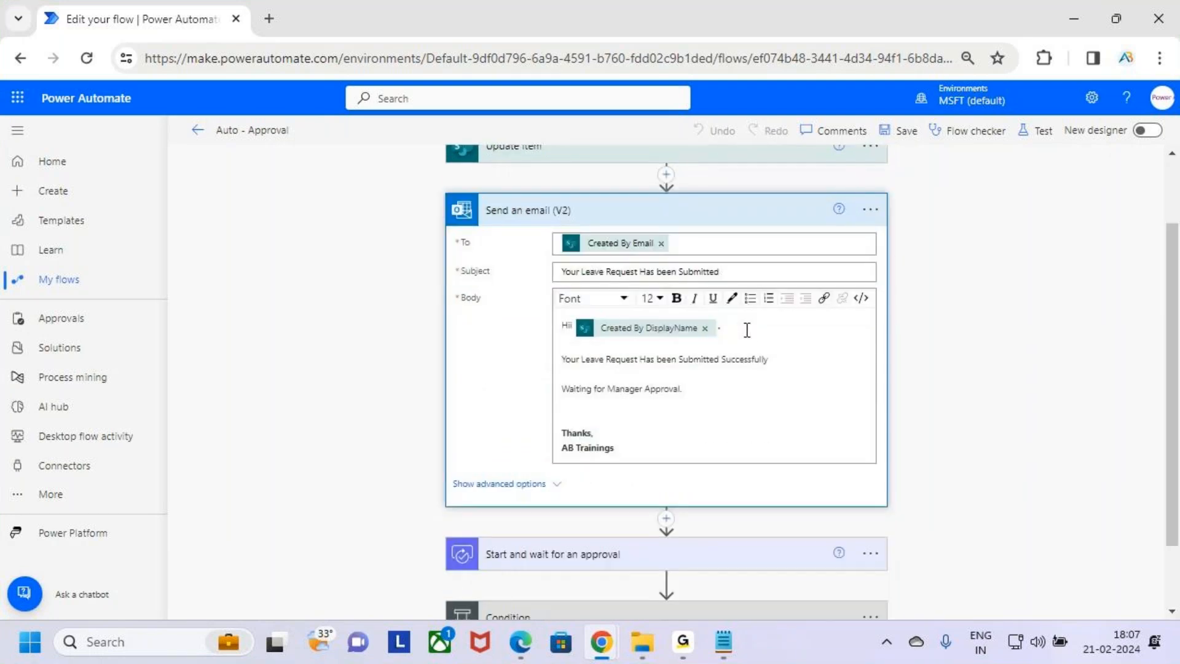
{"action": "key", "text": "ctrl+2"}
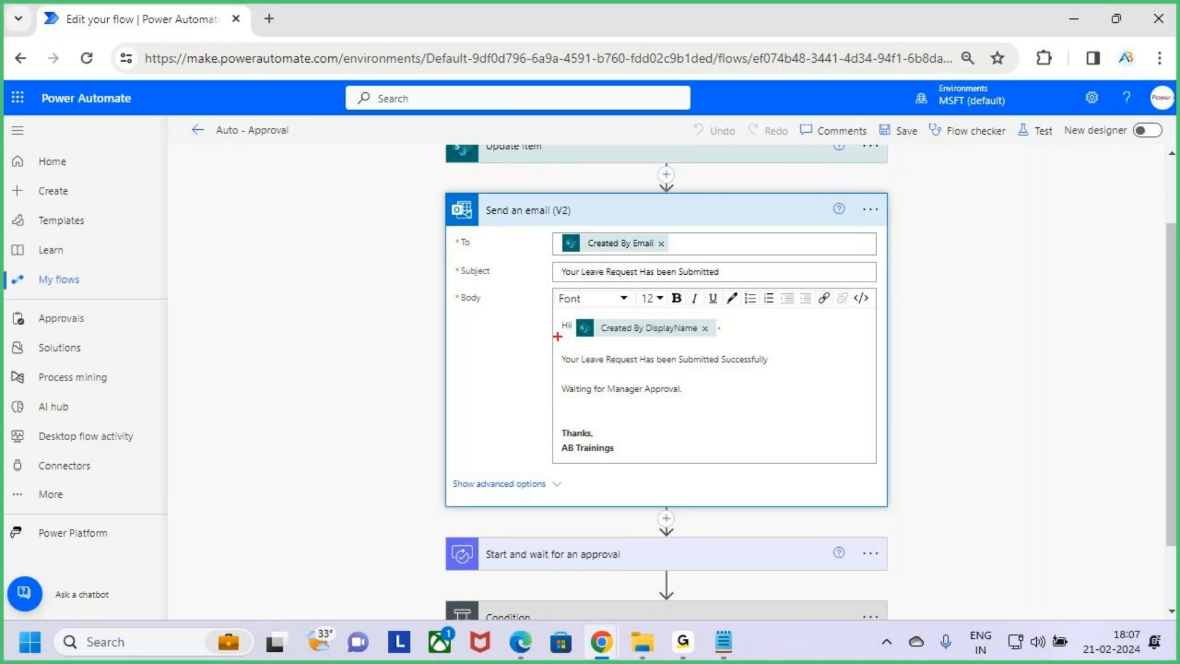
{"action": "left_click_drag", "start_coordinate": [546, 262], "coordinate": [731, 285]}
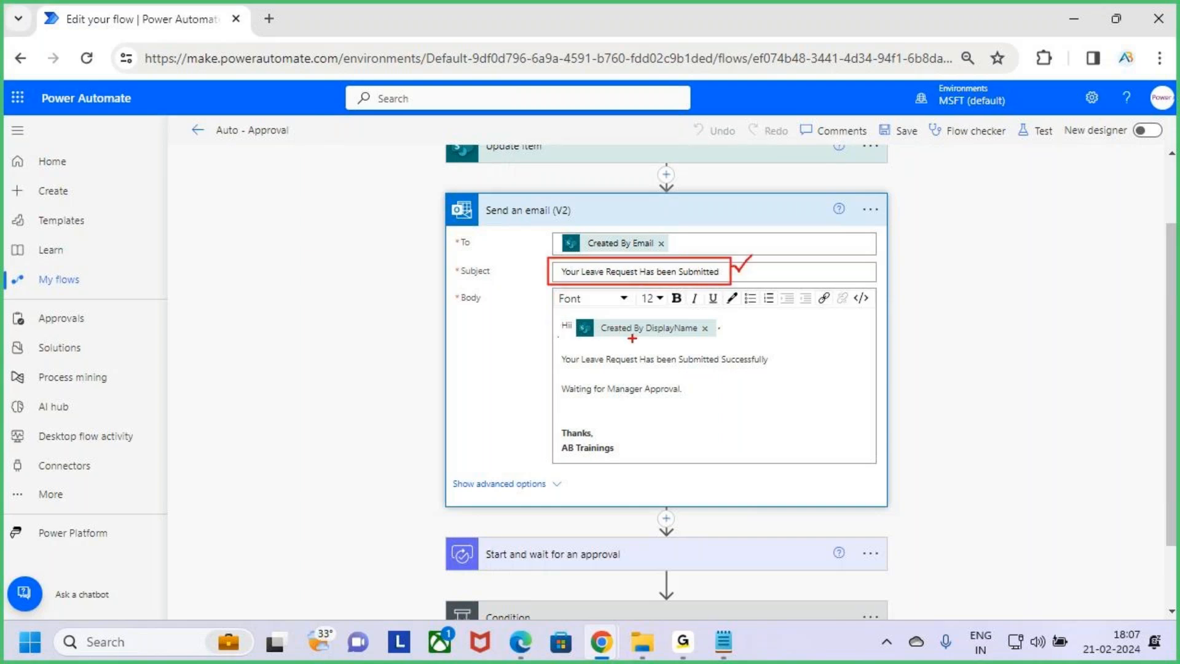
{"action": "left_click_drag", "start_coordinate": [577, 313], "coordinate": [725, 338]}
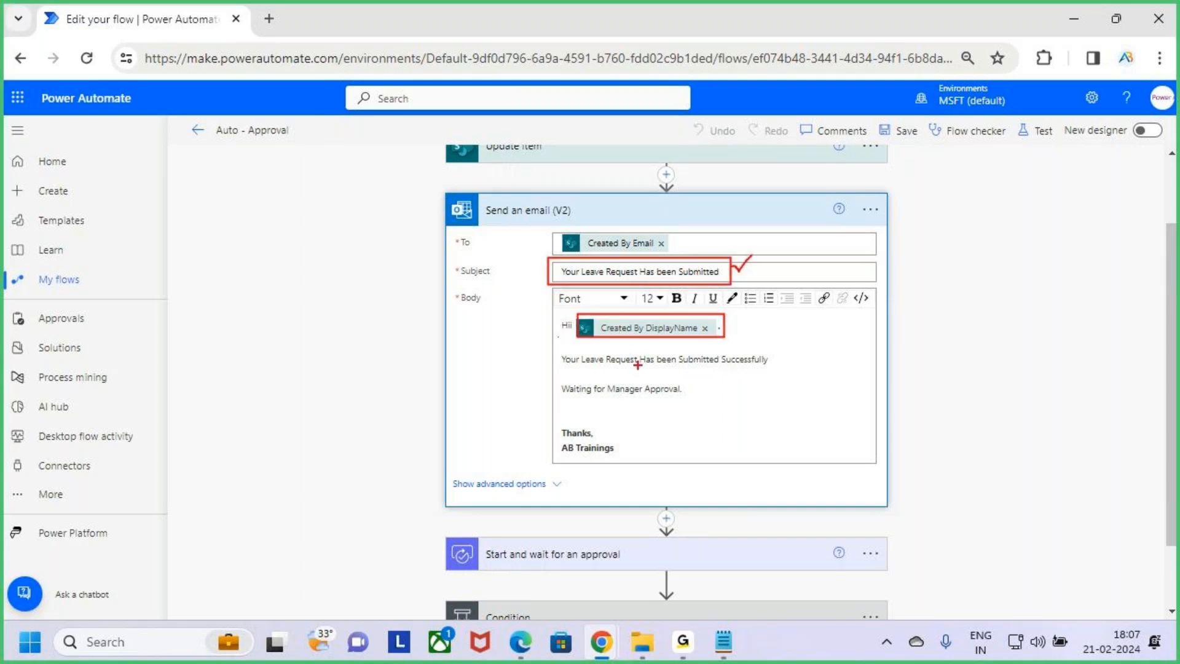
{"action": "mouse_move", "coordinate": [568, 348]}
{"action": "left_mouse_down"}
{"action": "mouse_move", "coordinate": [713, 375]}
{"action": "mouse_move", "coordinate": [782, 370]}
{"action": "left_mouse_up"}
{"action": "left_click_drag", "start_coordinate": [600, 401], "coordinate": [680, 401]}
{"action": "key", "text": "Escape"}
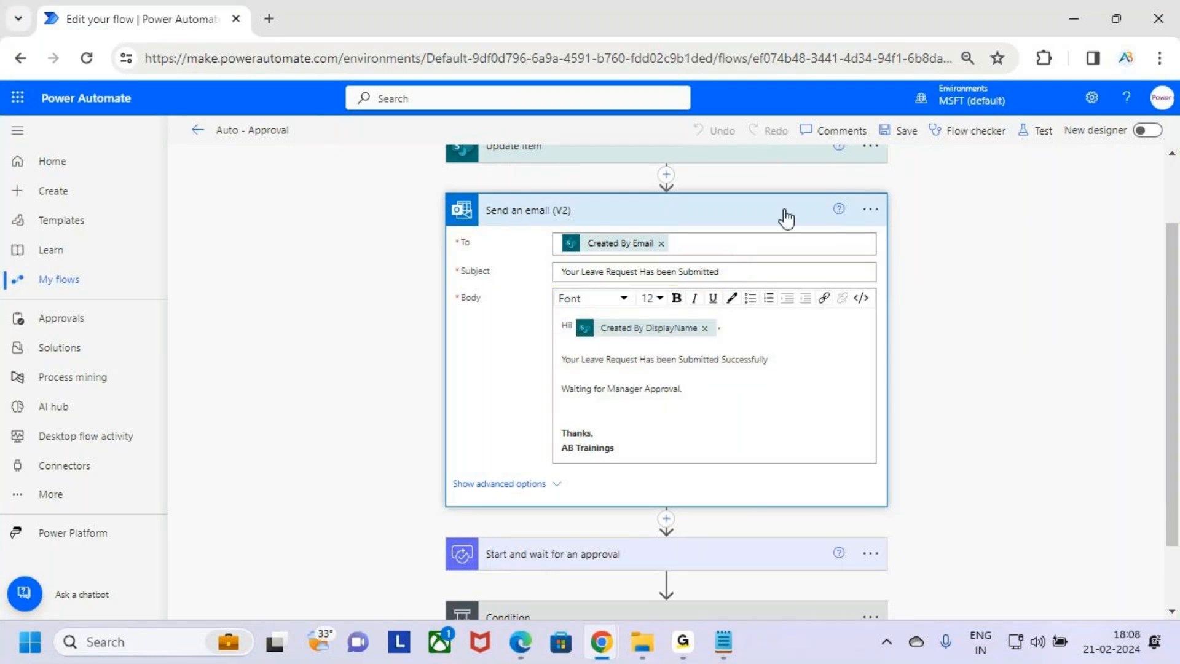
{"action": "left_click", "coordinate": [749, 215]}
{"action": "key", "text": "ctrl+2"}
{"action": "mouse_move", "coordinate": [447, 345]}
{"action": "left_mouse_down"}
{"action": "mouse_move", "coordinate": [509, 376]}
{"action": "mouse_move", "coordinate": [902, 390]}
{"action": "left_mouse_up"}
{"action": "left_click_drag", "start_coordinate": [885, 355], "coordinate": [1023, 254]}
{"action": "key", "text": "Escape"}
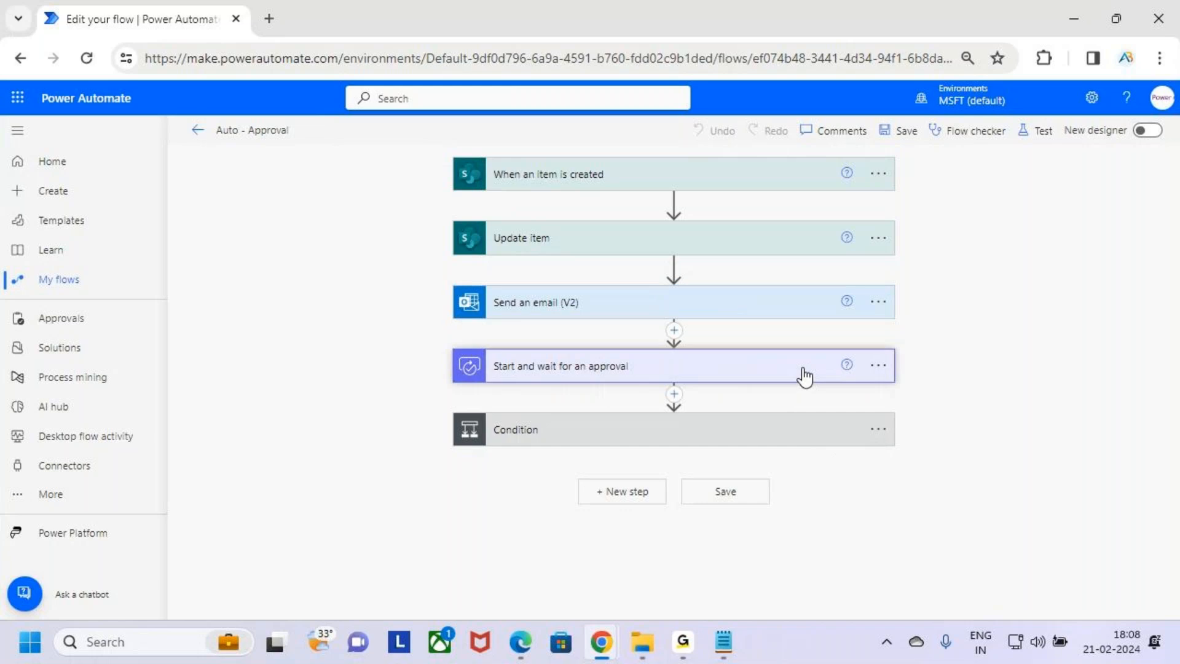
Expand the Start and wait for an approval action and review its title, assigned-to and details fields
{"action": "left_click", "coordinate": [704, 364]}
{"action": "key", "text": "ctrl+2"}
{"action": "left_click_drag", "start_coordinate": [457, 399], "coordinate": [722, 416]}
{"action": "key", "text": "Escape"}
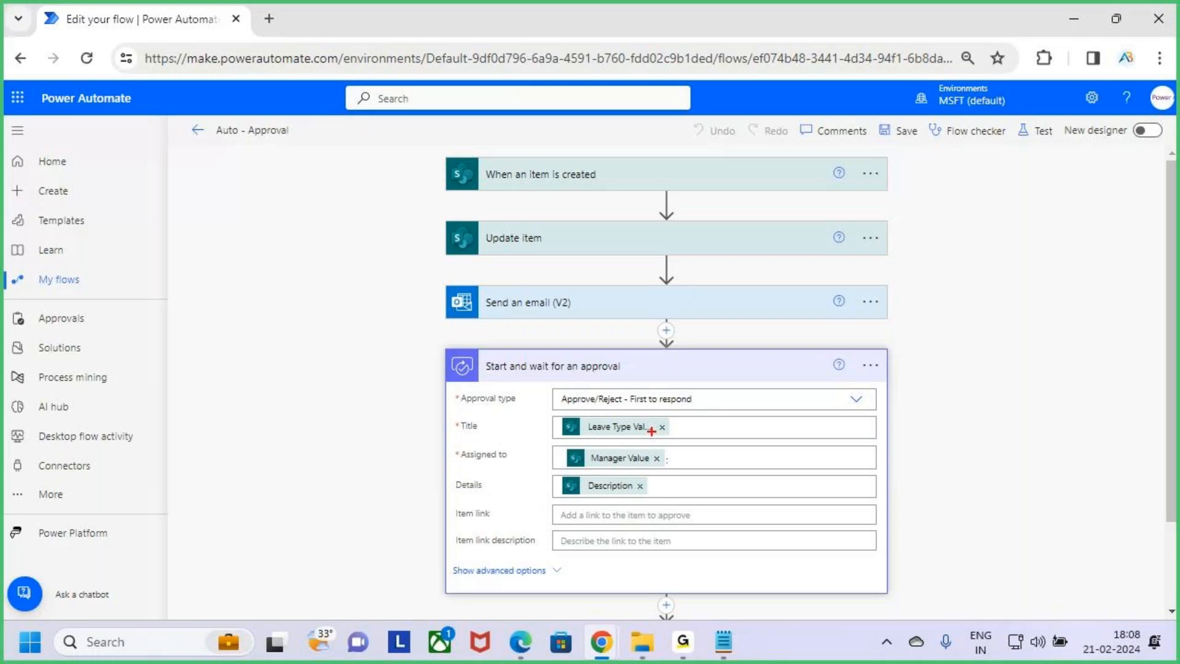
{"action": "left_click", "coordinate": [703, 429]}
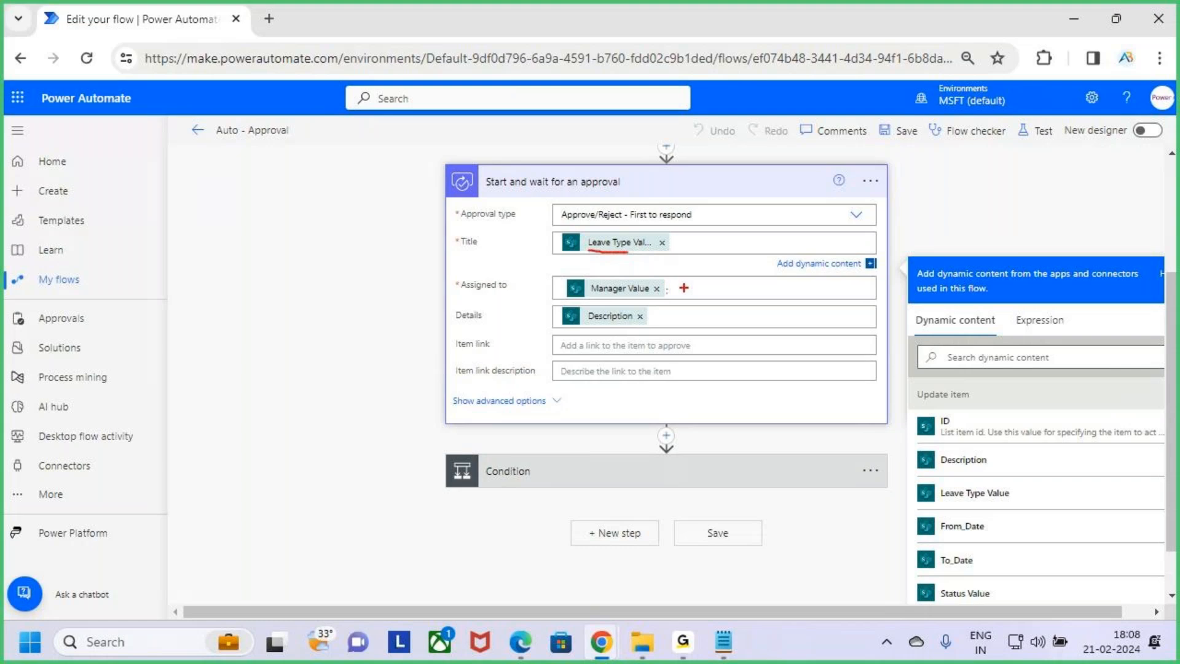
{"action": "left_click", "coordinate": [556, 289]}
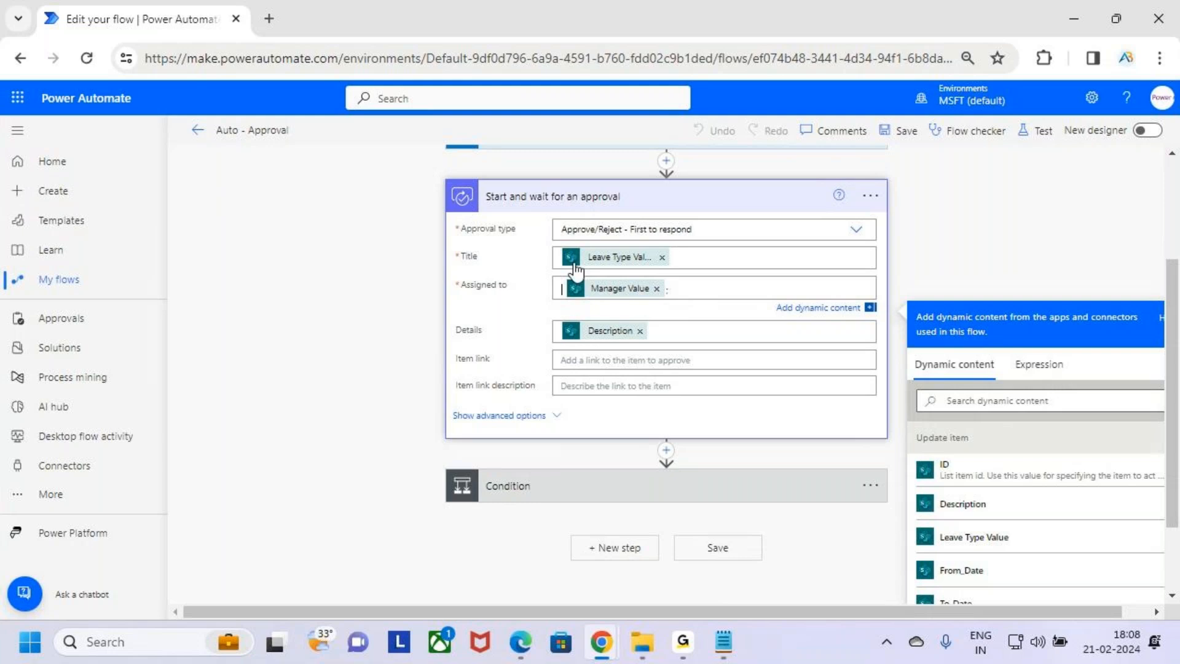
{"action": "key", "text": "ctrl+2"}
{"action": "left_click_drag", "start_coordinate": [667, 302], "coordinate": [582, 305]}
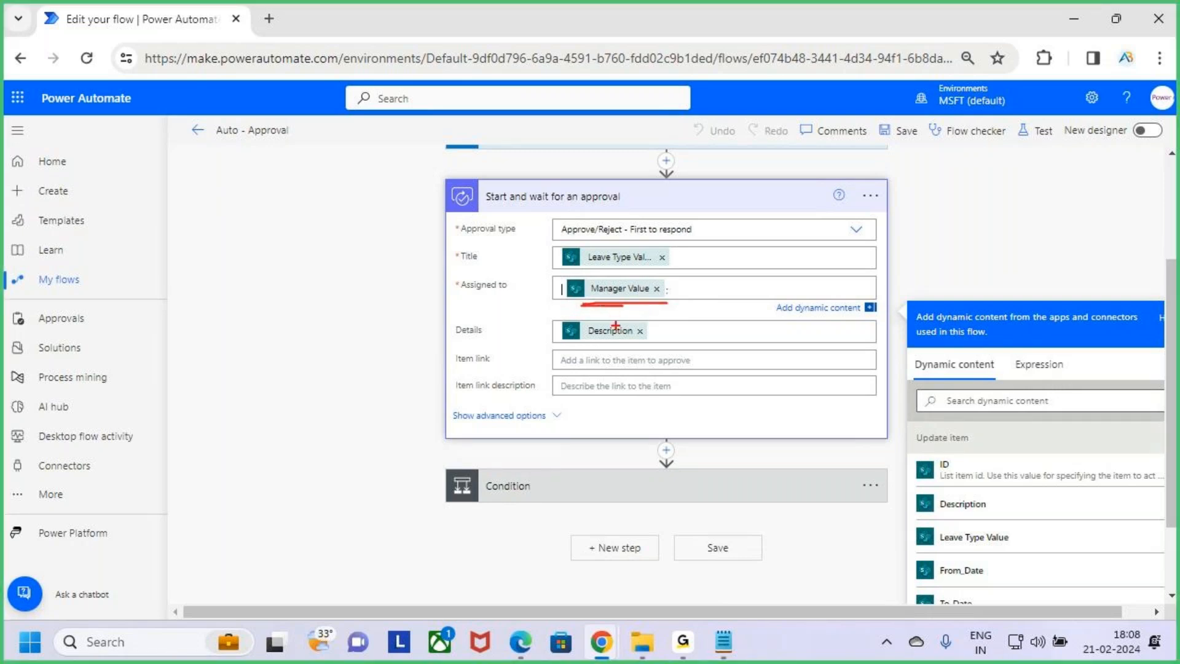
{"action": "left_click_drag", "start_coordinate": [463, 338], "coordinate": [678, 349]}
{"action": "key", "text": "Escape"}
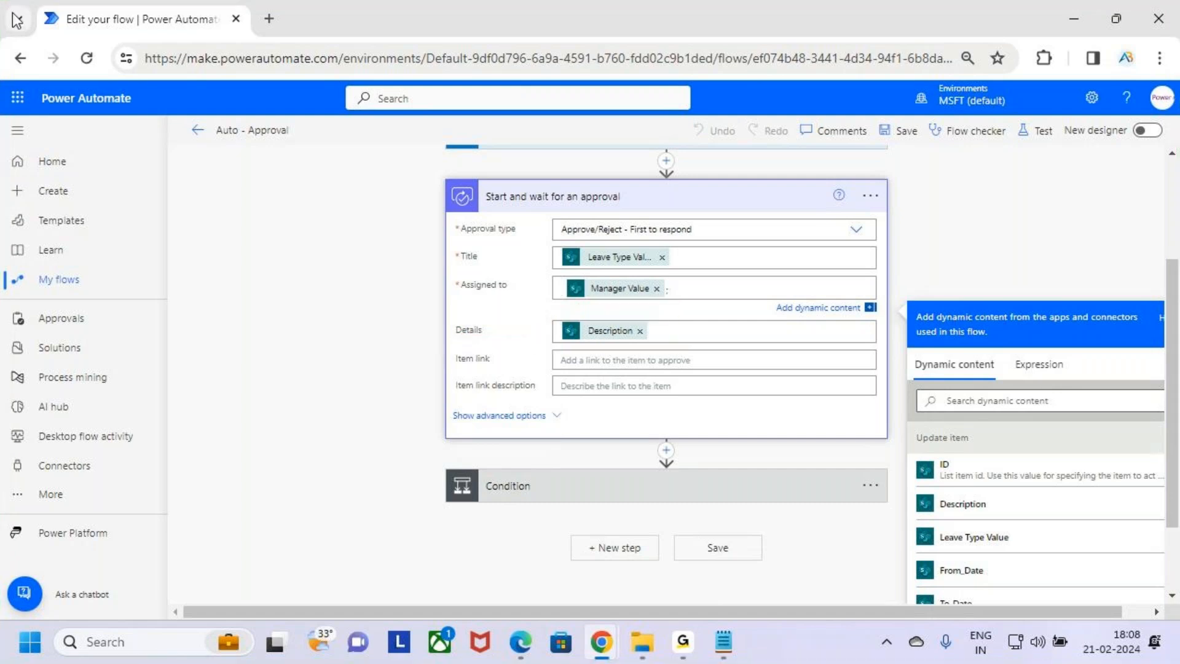
Open Power Apps in a new browser tab and go to the Apps list
{"action": "left_click", "coordinate": [16, 99]}
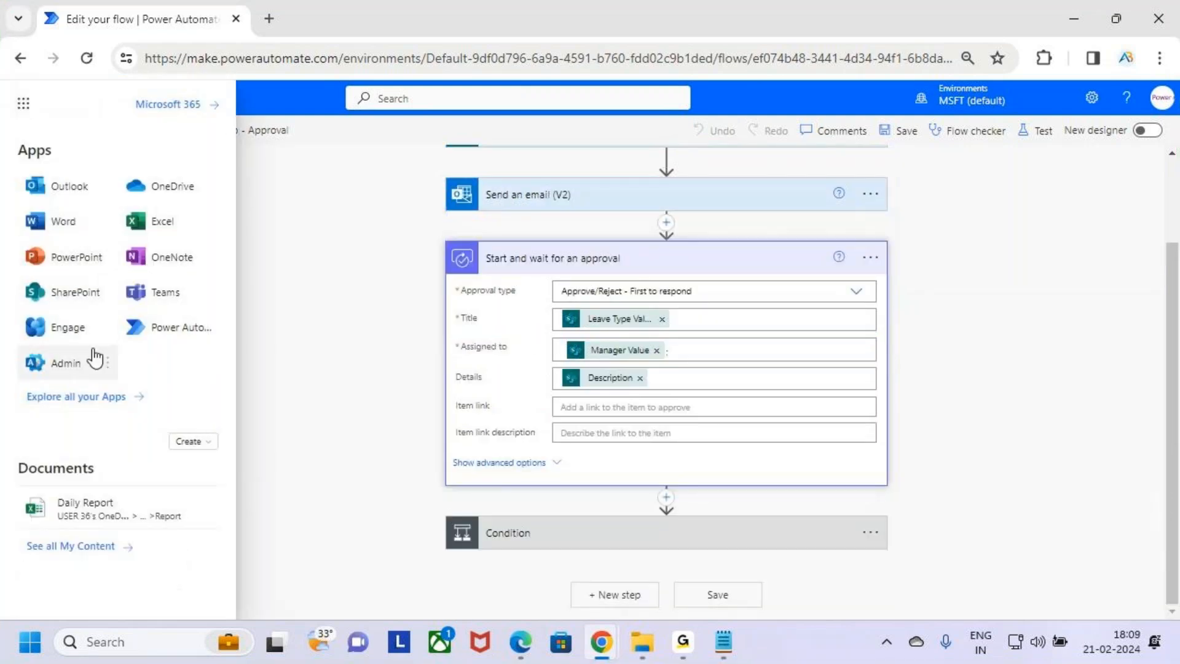
{"action": "left_click", "coordinate": [267, 260]}
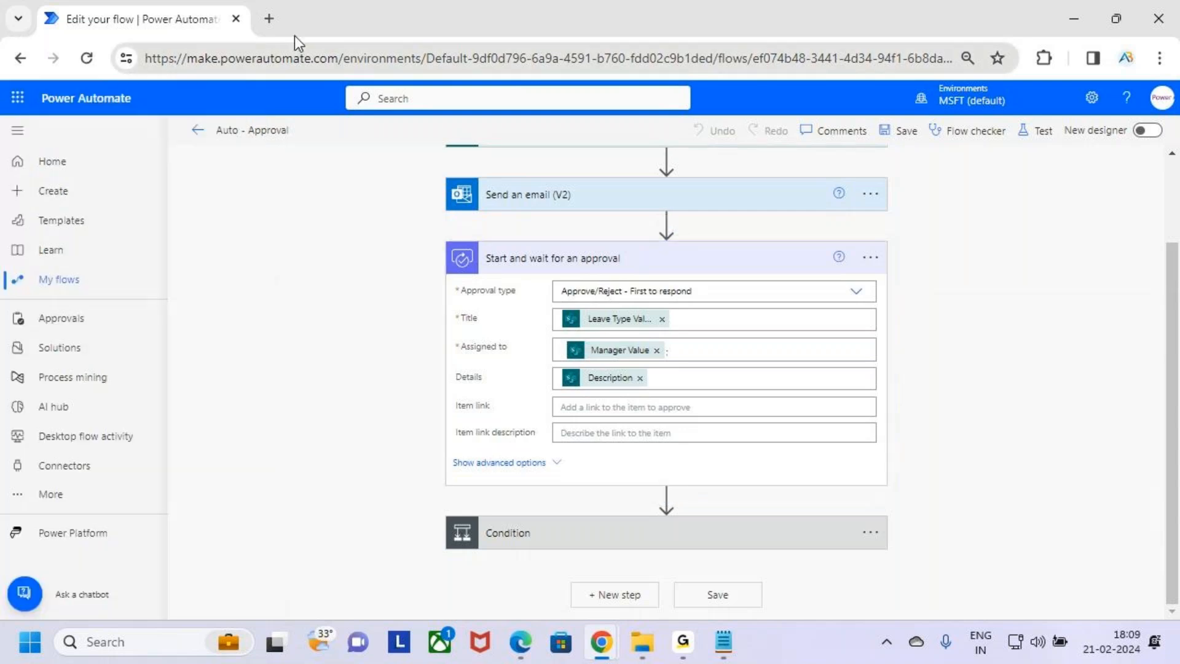
{"action": "key", "text": "ctrl+t"}
{"action": "type", "text": "make.powerapps.com"}
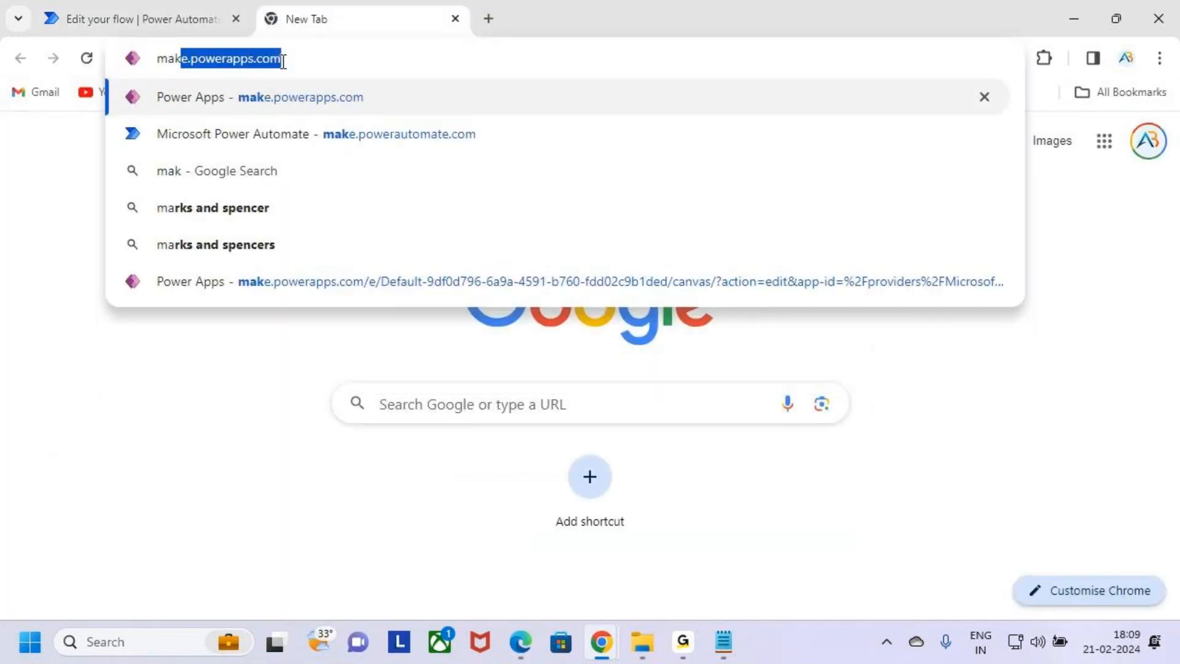
{"action": "key", "text": "Return"}
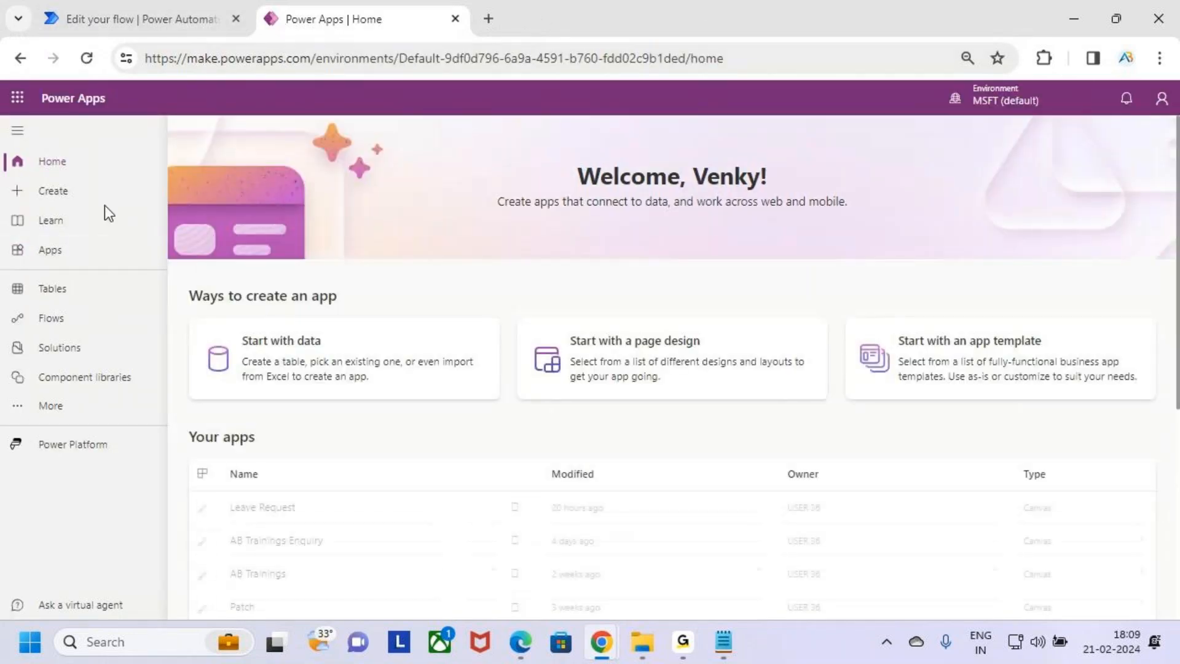
{"action": "left_click", "coordinate": [79, 248]}
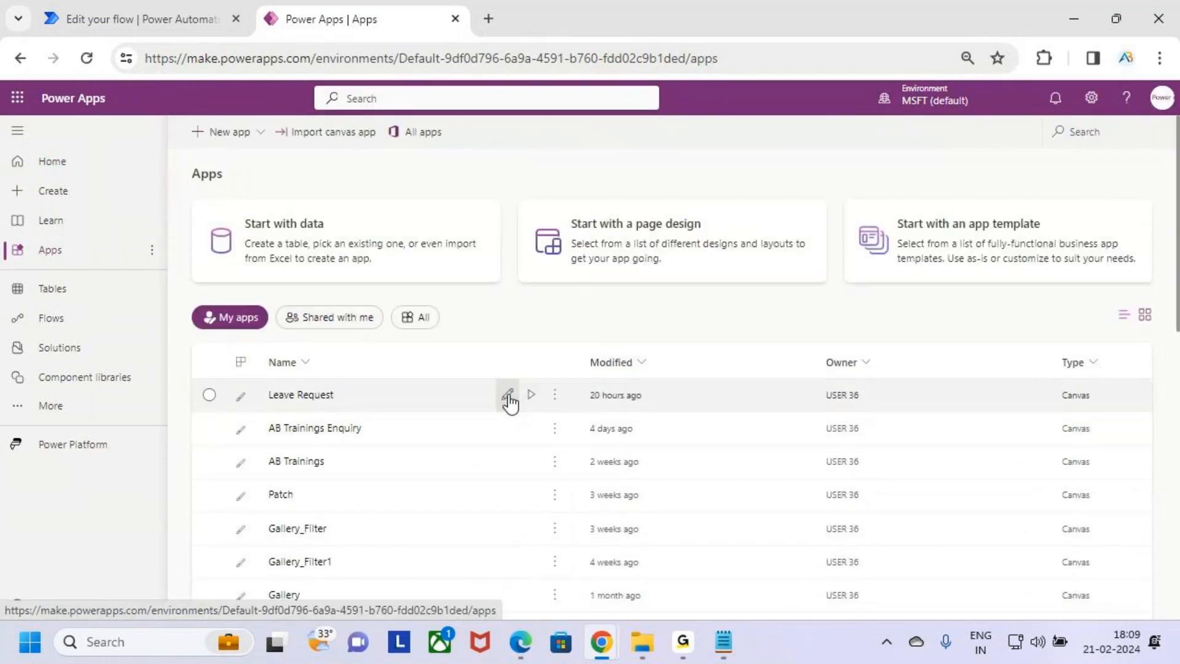
Open the Leave Request app for editing and start its preview
{"action": "left_click", "coordinate": [509, 396]}
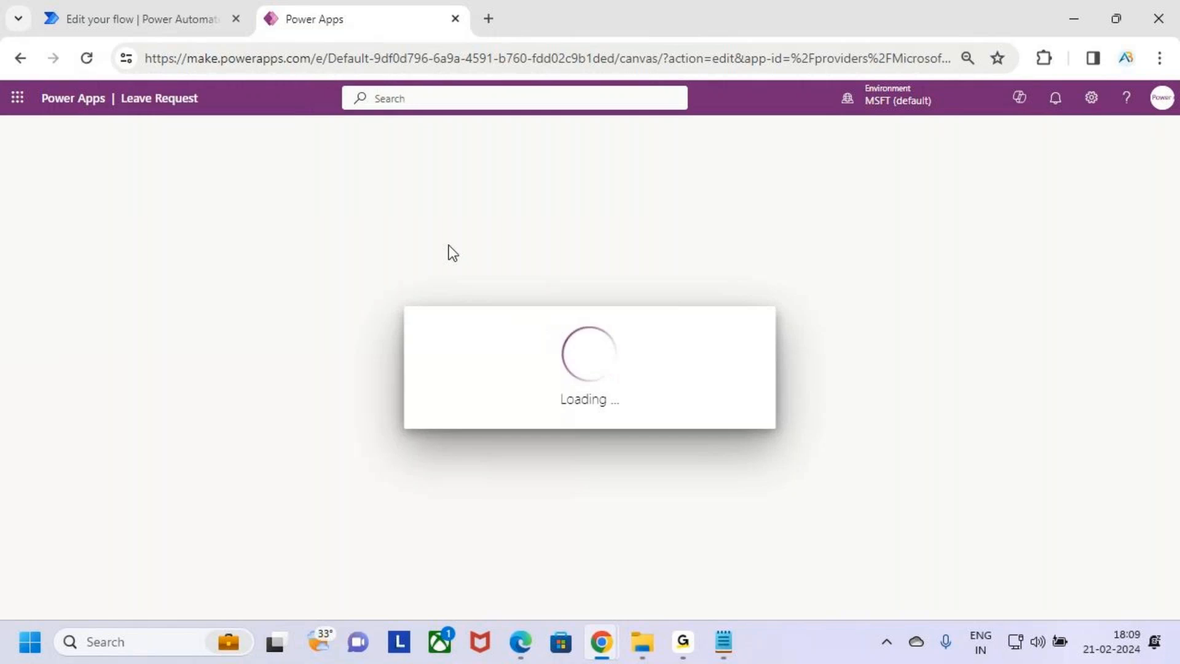
{"action": "left_click", "coordinate": [725, 442]}
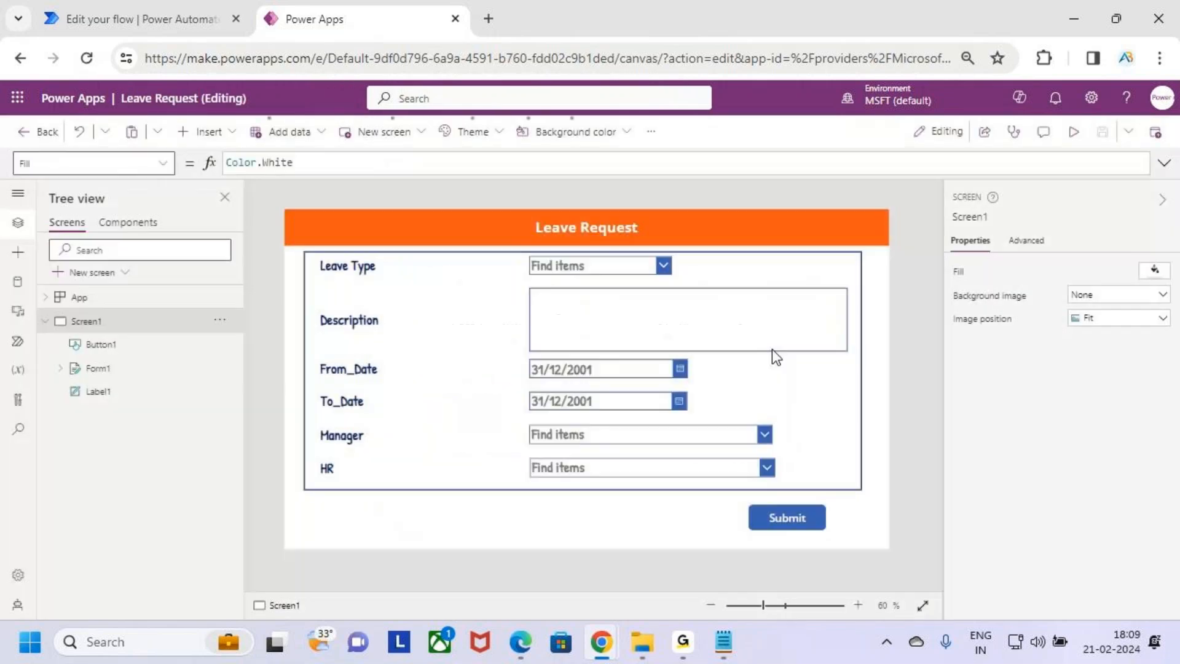
{"action": "left_click", "coordinate": [1074, 132]}
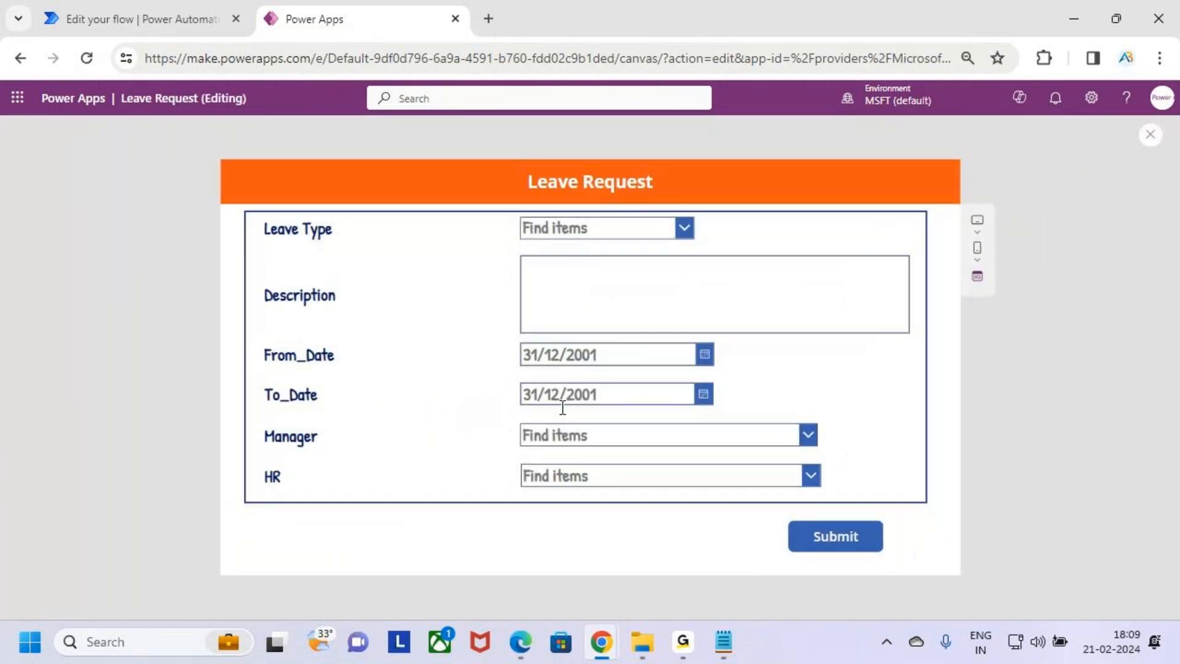
Select a manager from the Manager dropdown in the Leave Request preview form
{"action": "left_click", "coordinate": [563, 440]}
{"action": "left_click", "coordinate": [728, 485]}
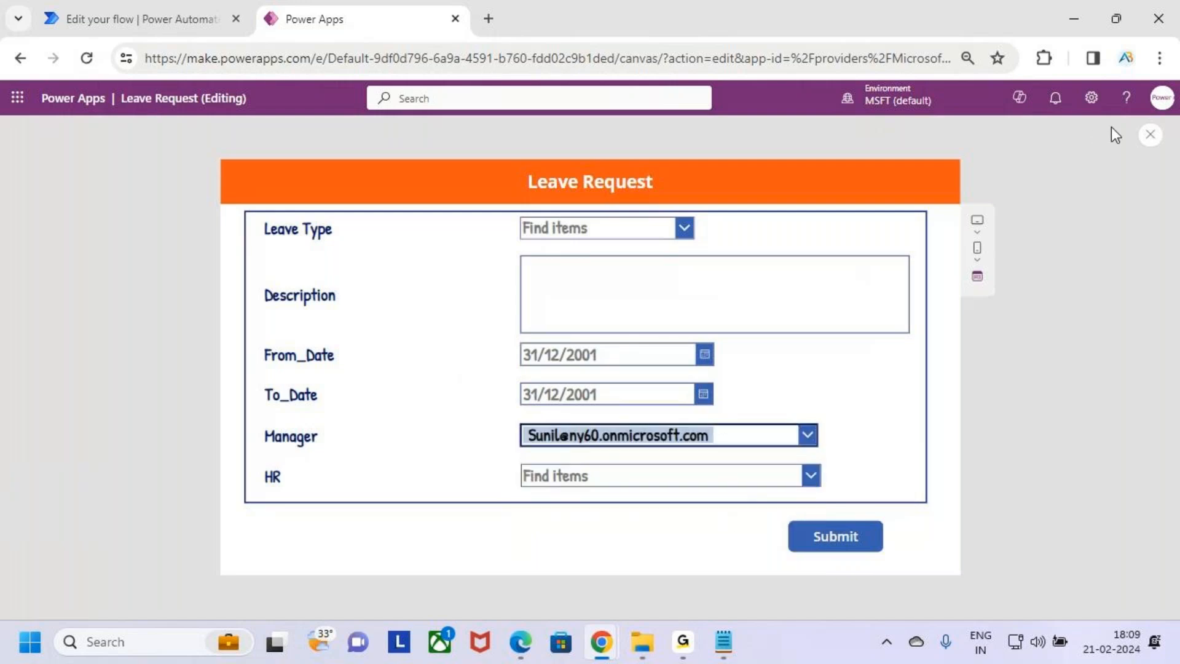
{"action": "left_click", "coordinate": [1070, 11]}
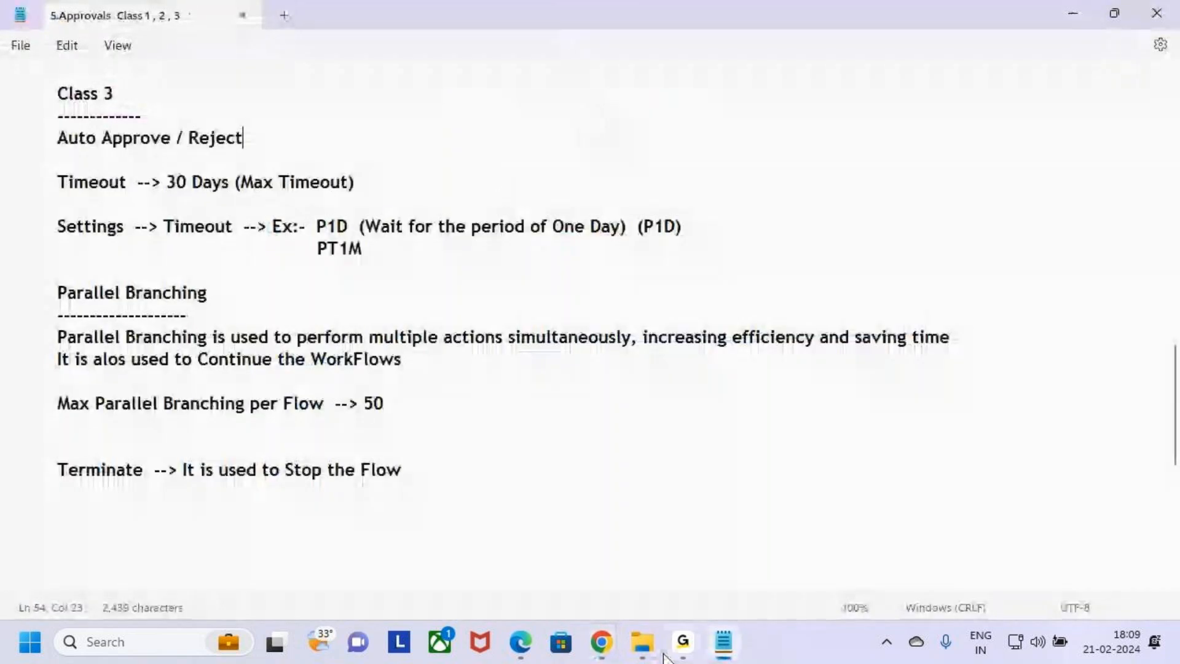
{"action": "left_click", "coordinate": [540, 562]}
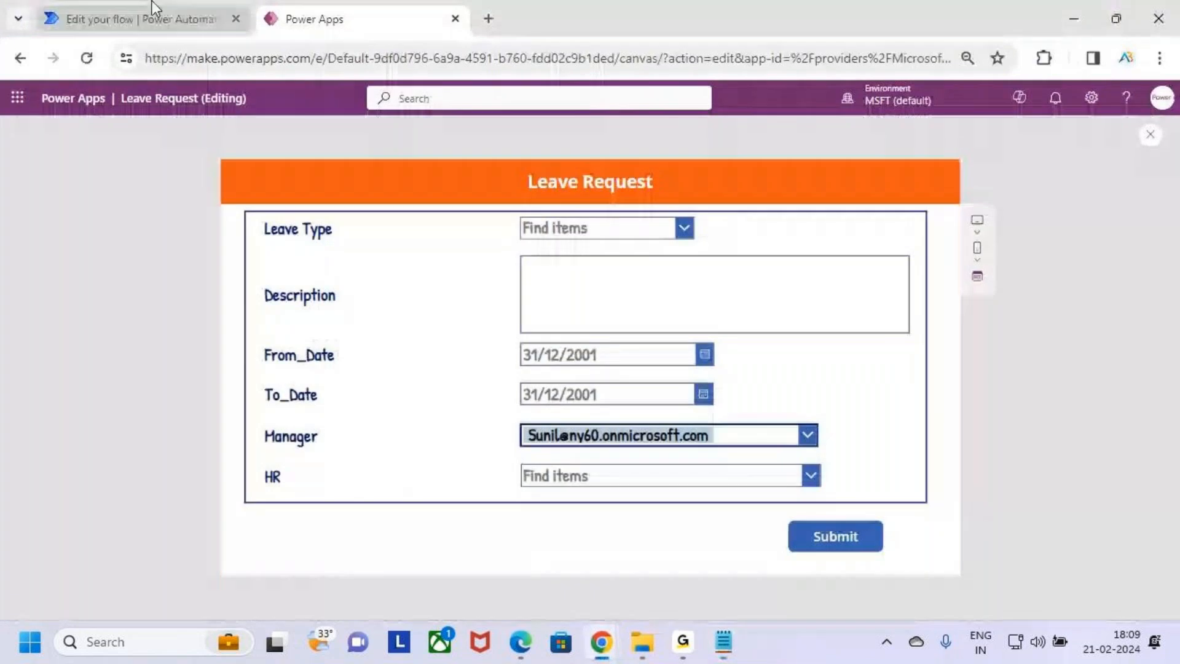
Compare the app form's Description and Manager fields with the approval action's fields across both tabs
{"action": "left_click", "coordinate": [153, 9]}
{"action": "left_click_drag", "start_coordinate": [554, 329], "coordinate": [686, 353]}
{"action": "key", "text": "Escape"}
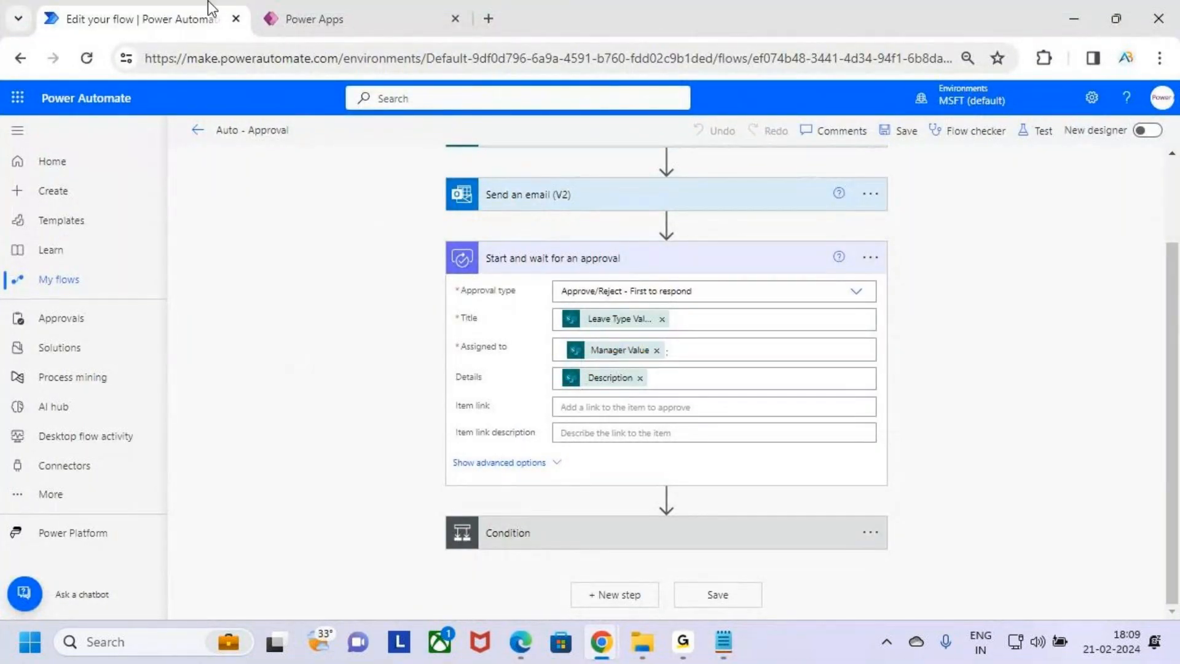
{"action": "left_click", "coordinate": [400, 16]}
{"action": "left_click_drag", "start_coordinate": [401, 16], "coordinate": [246, 17]}
{"action": "key", "text": "ctrl+2"}
{"action": "left_click_drag", "start_coordinate": [549, 290], "coordinate": [649, 286]}
{"action": "left_click_drag", "start_coordinate": [542, 288], "coordinate": [649, 290]}
{"action": "left_click_drag", "start_coordinate": [567, 294], "coordinate": [678, 290]}
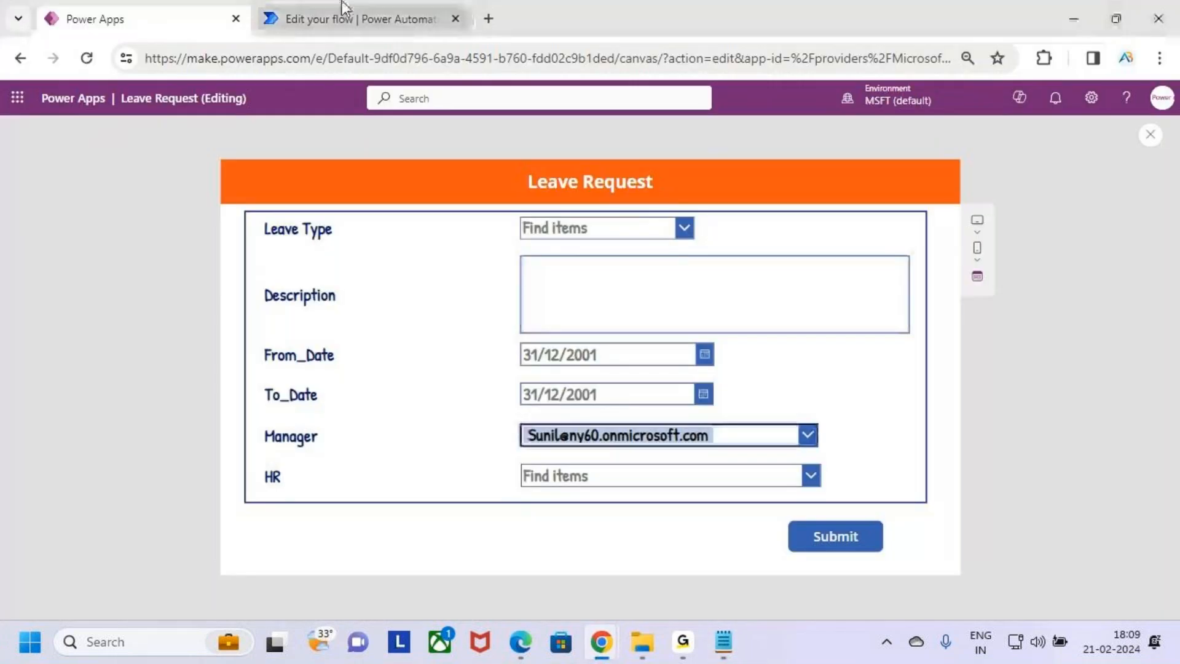
{"action": "left_click", "coordinate": [343, 15]}
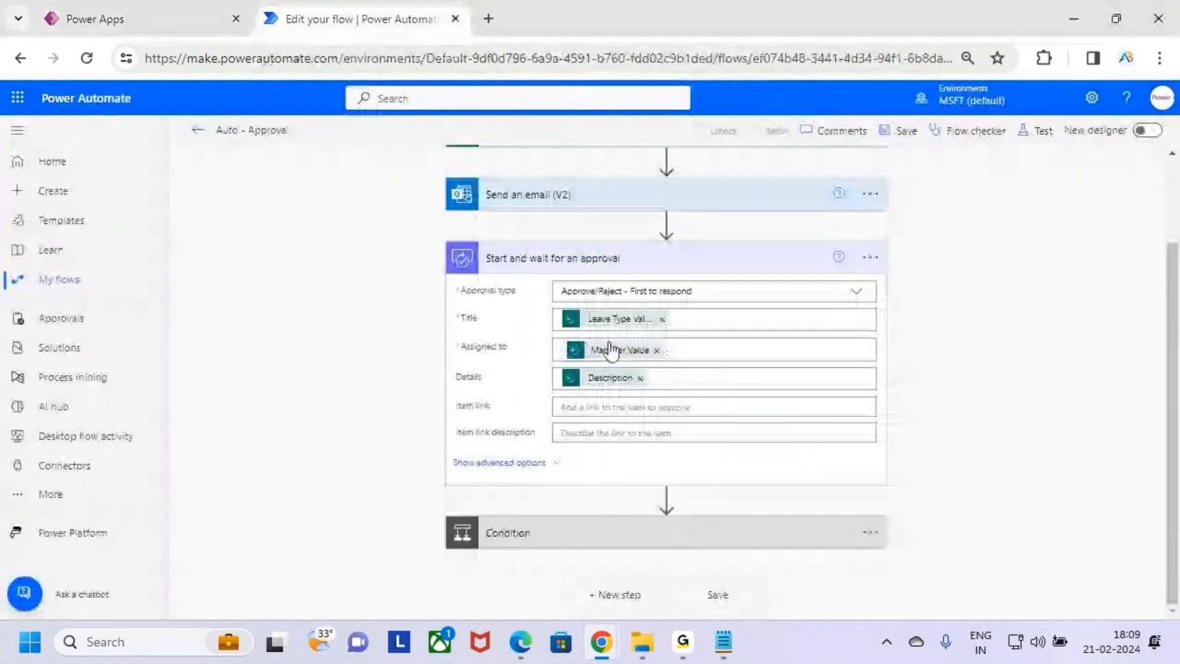
{"action": "left_click_drag", "start_coordinate": [465, 387], "coordinate": [535, 388]}
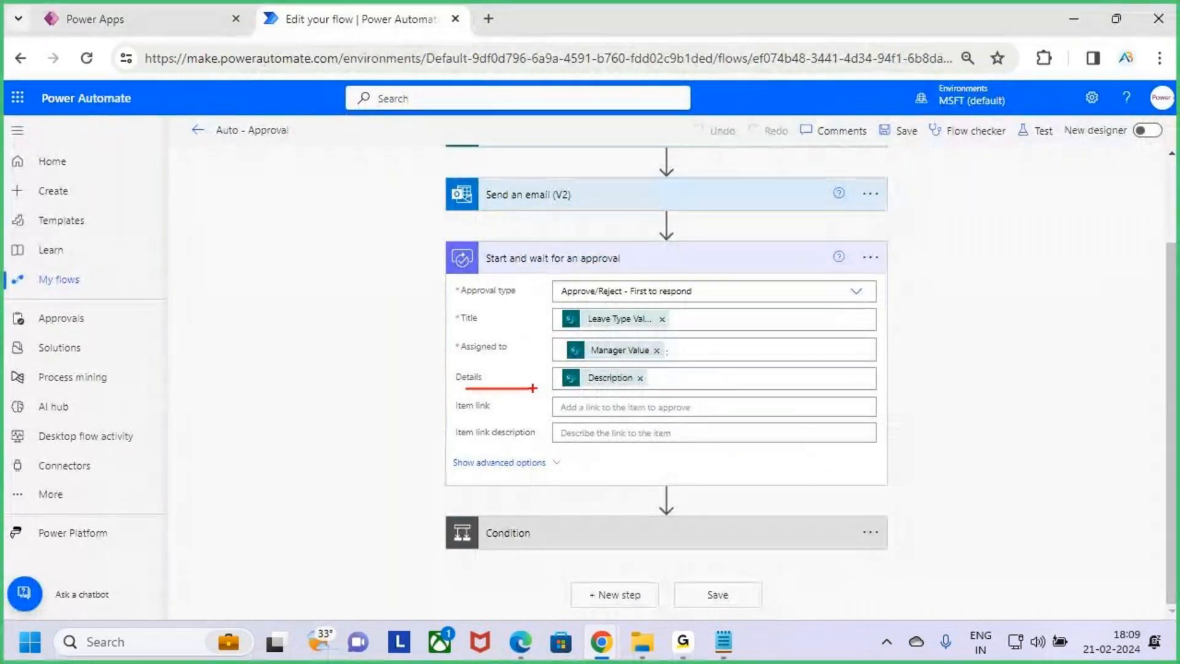
{"action": "key", "text": "Escape"}
Collapse the approval action and expand the Condition to review its outcome check and branches
{"action": "left_click", "coordinate": [792, 264]}
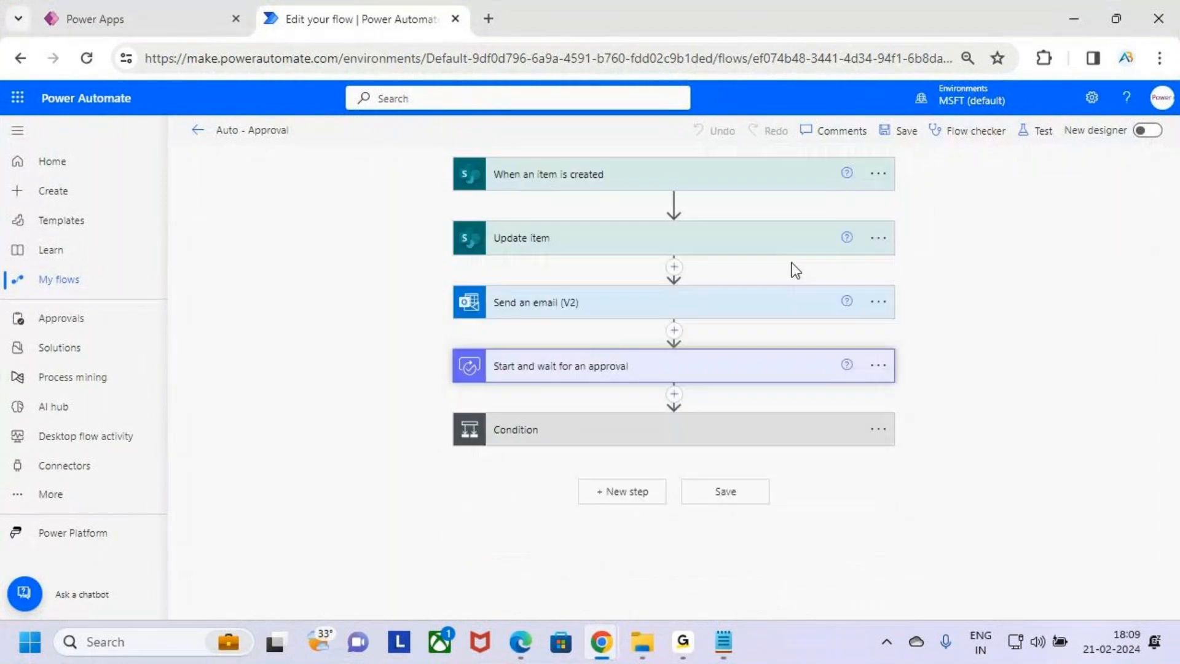
{"action": "left_click", "coordinate": [729, 431]}
{"action": "scroll", "coordinate": [727, 430], "scroll_direction": "down", "scroll_amount": 2}
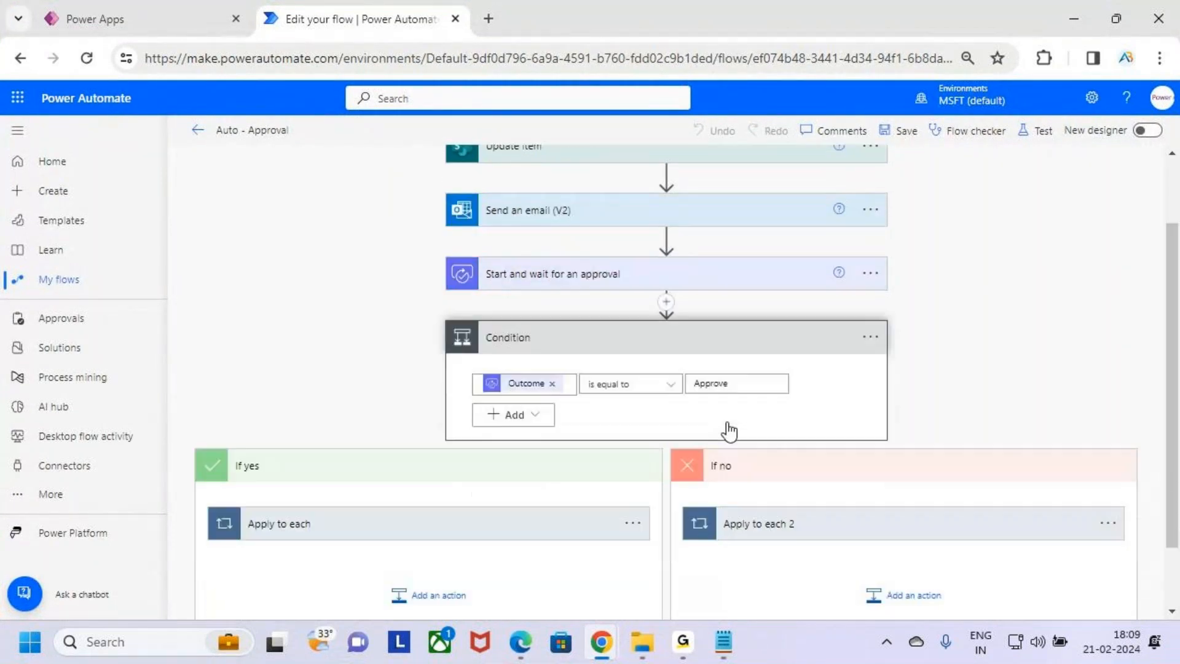
Review the Condition's check of the approval Outcome against Approve
{"action": "key", "text": "ctrl+2"}
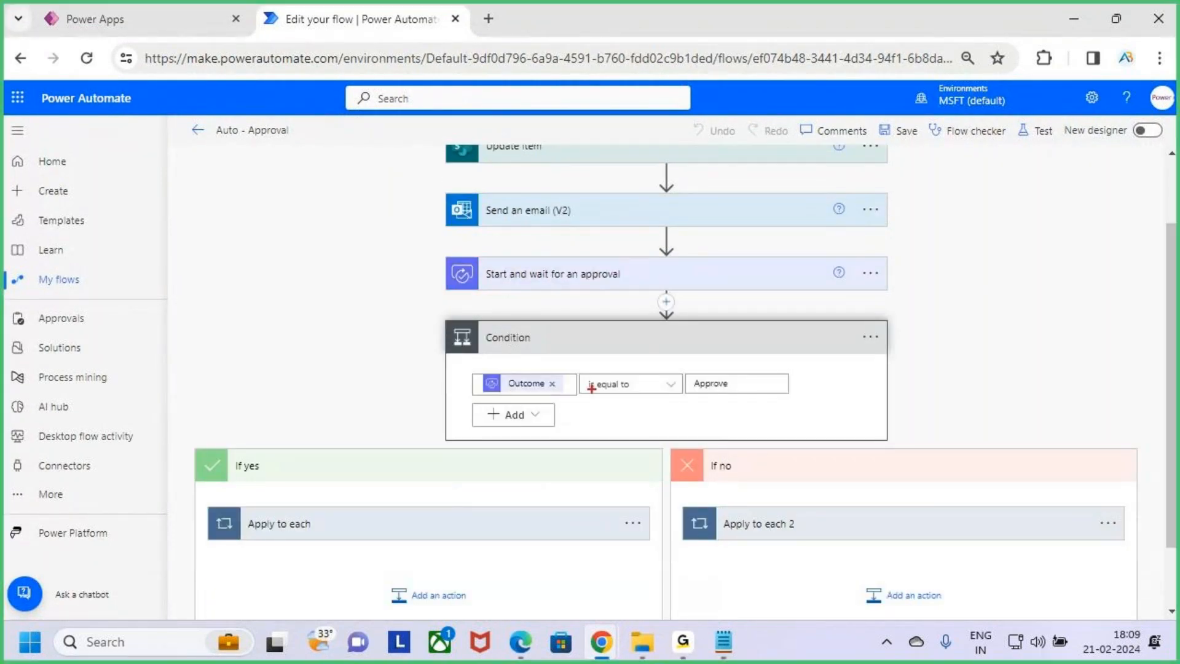
{"action": "mouse_move", "coordinate": [524, 250]}
{"action": "left_mouse_down"}
{"action": "mouse_move", "coordinate": [475, 264]}
{"action": "mouse_move", "coordinate": [609, 296]}
{"action": "mouse_move", "coordinate": [562, 250]}
{"action": "left_mouse_up"}
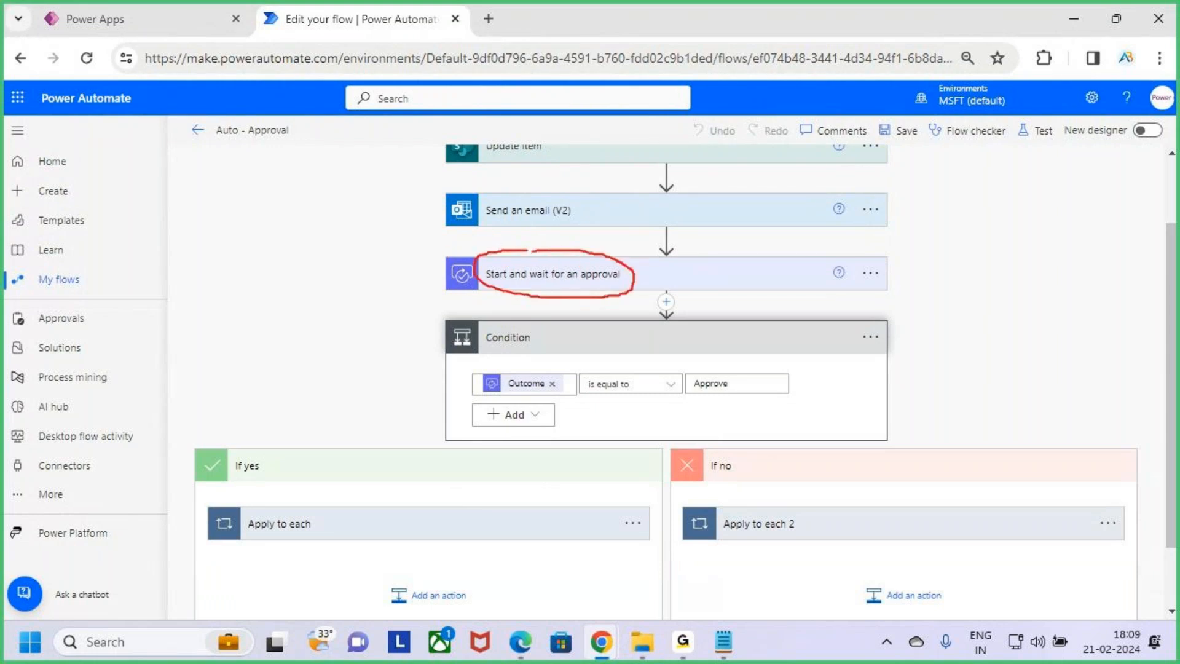
{"action": "left_click_drag", "start_coordinate": [527, 394], "coordinate": [575, 395]}
{"action": "left_click_drag", "start_coordinate": [700, 394], "coordinate": [751, 393]}
{"action": "scroll", "coordinate": [536, 448], "scroll_direction": "down", "scroll_amount": 2}
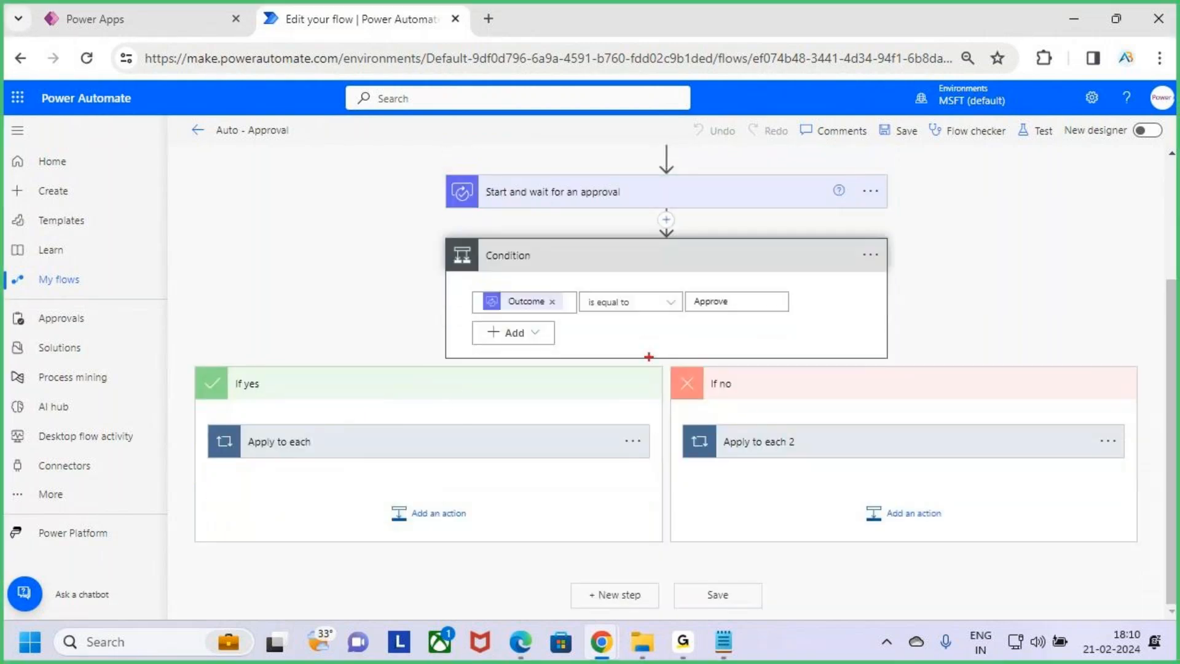
{"action": "left_click_drag", "start_coordinate": [577, 325], "coordinate": [721, 330]}
{"action": "left_click_drag", "start_coordinate": [591, 324], "coordinate": [735, 326]}
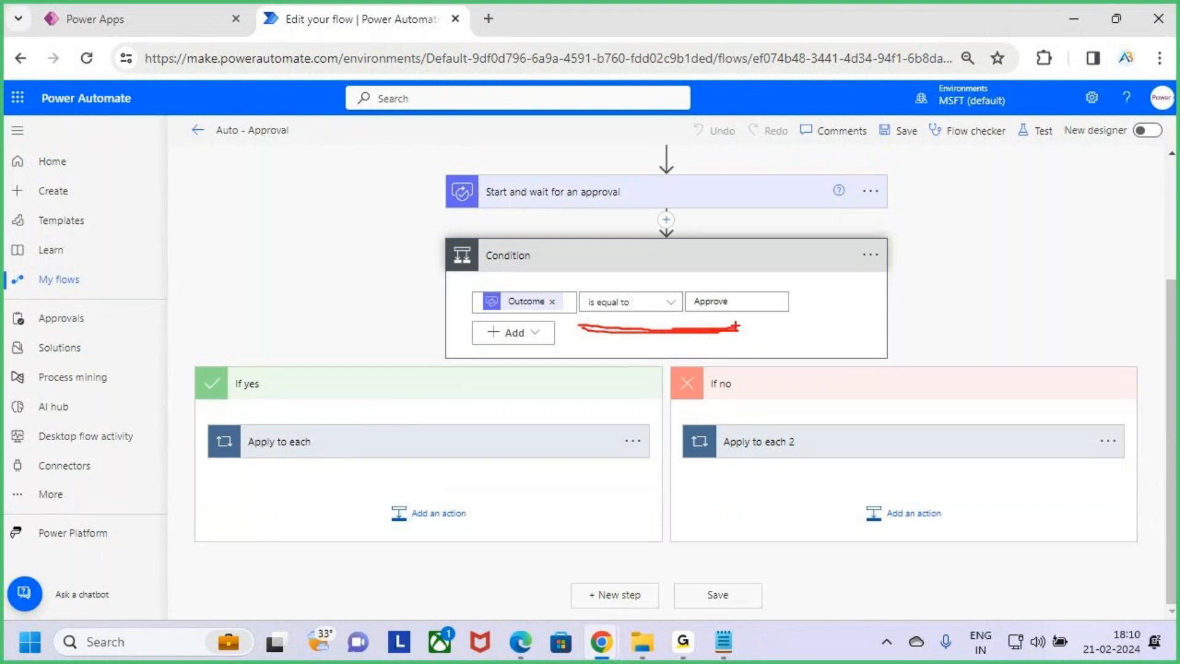
Expand the If yes loop and review the Update item 2 fields, including status and manager comments
{"action": "left_click", "coordinate": [543, 446]}
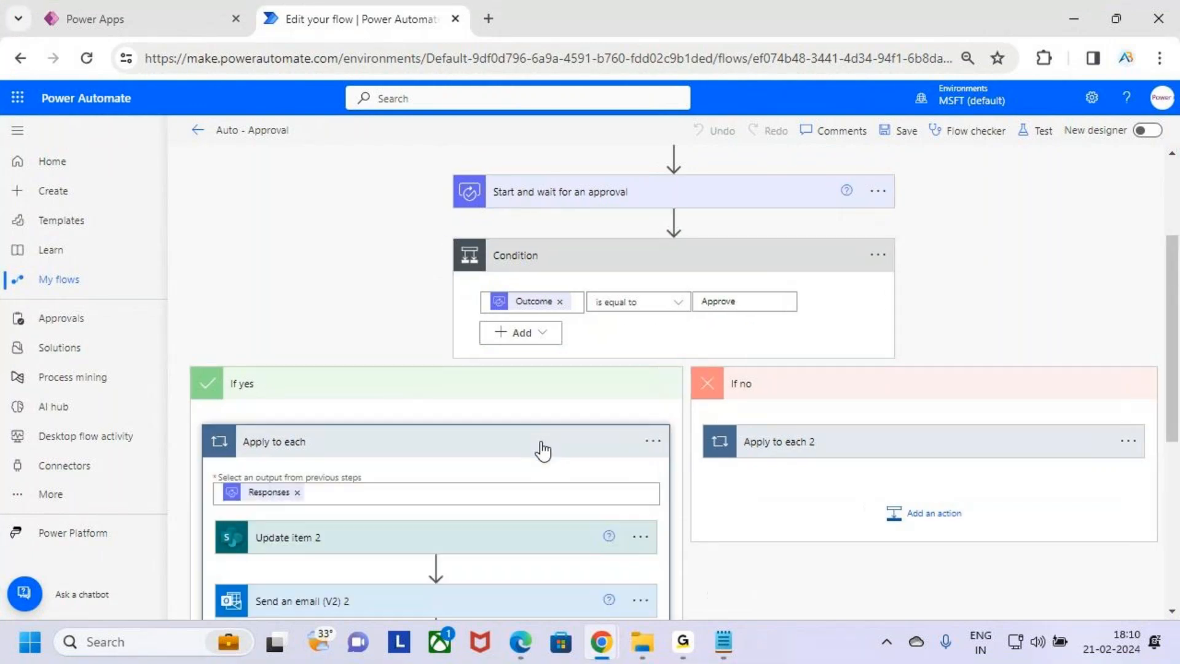
{"action": "scroll", "coordinate": [557, 436], "scroll_direction": "down", "scroll_amount": 3}
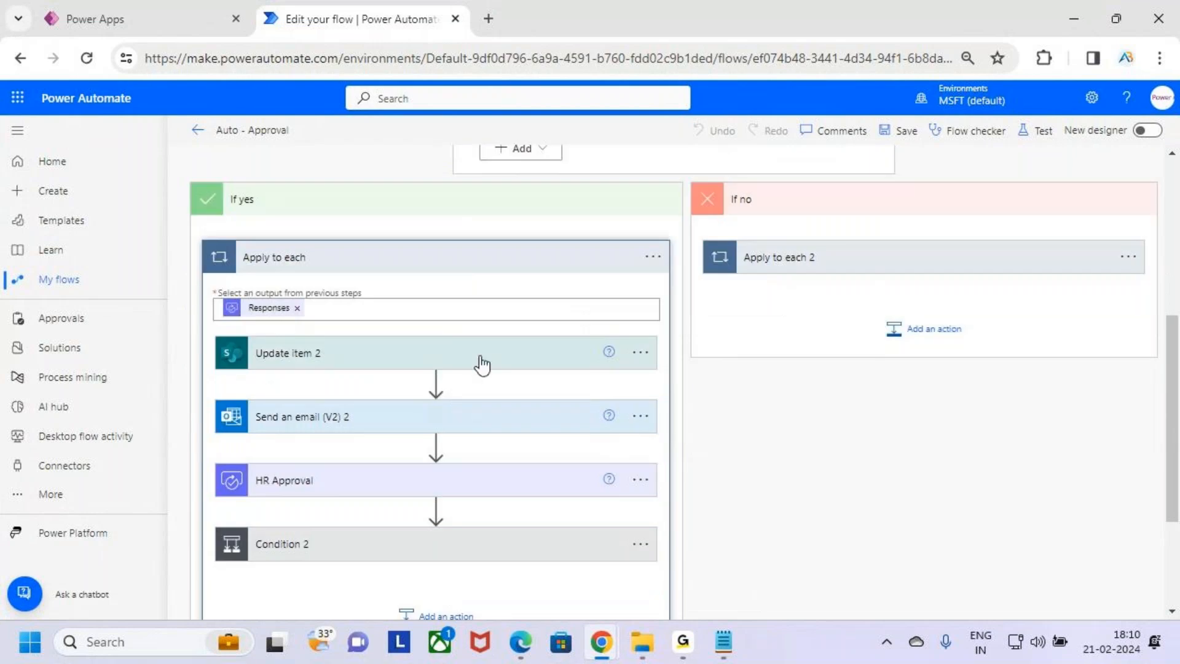
{"action": "left_click", "coordinate": [481, 364]}
{"action": "scroll", "coordinate": [482, 363], "scroll_direction": "down", "scroll_amount": 3}
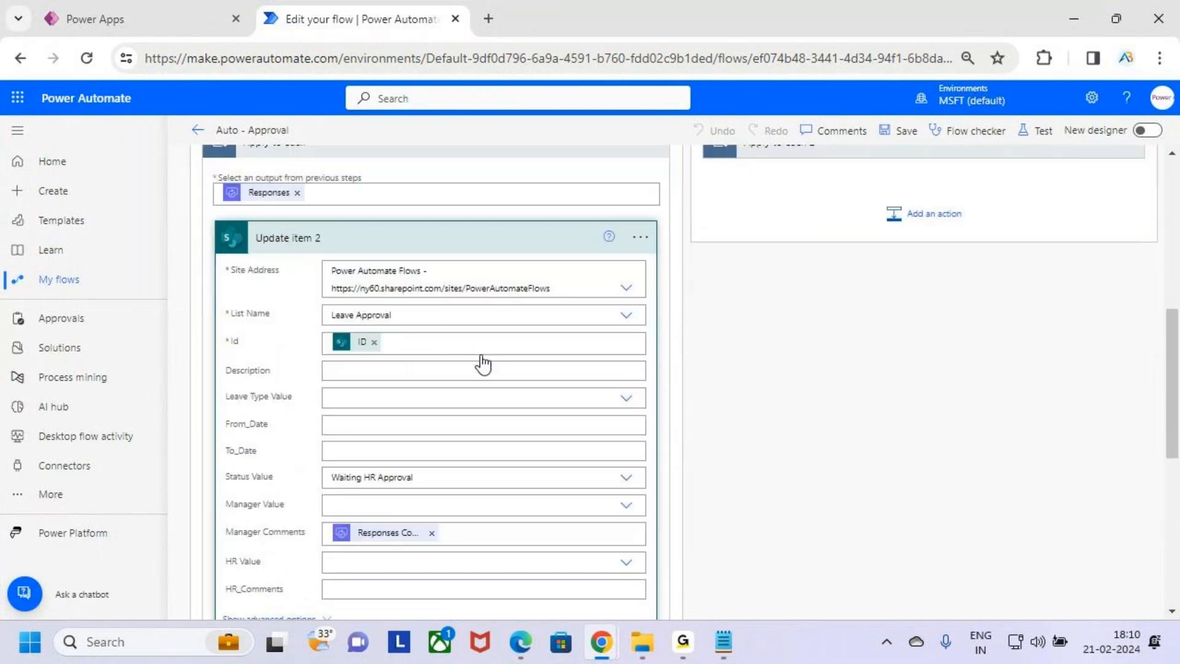
{"action": "key", "text": "ctrl+2"}
{"action": "left_click_drag", "start_coordinate": [321, 300], "coordinate": [479, 338]}
{"action": "key", "text": "Escape"}
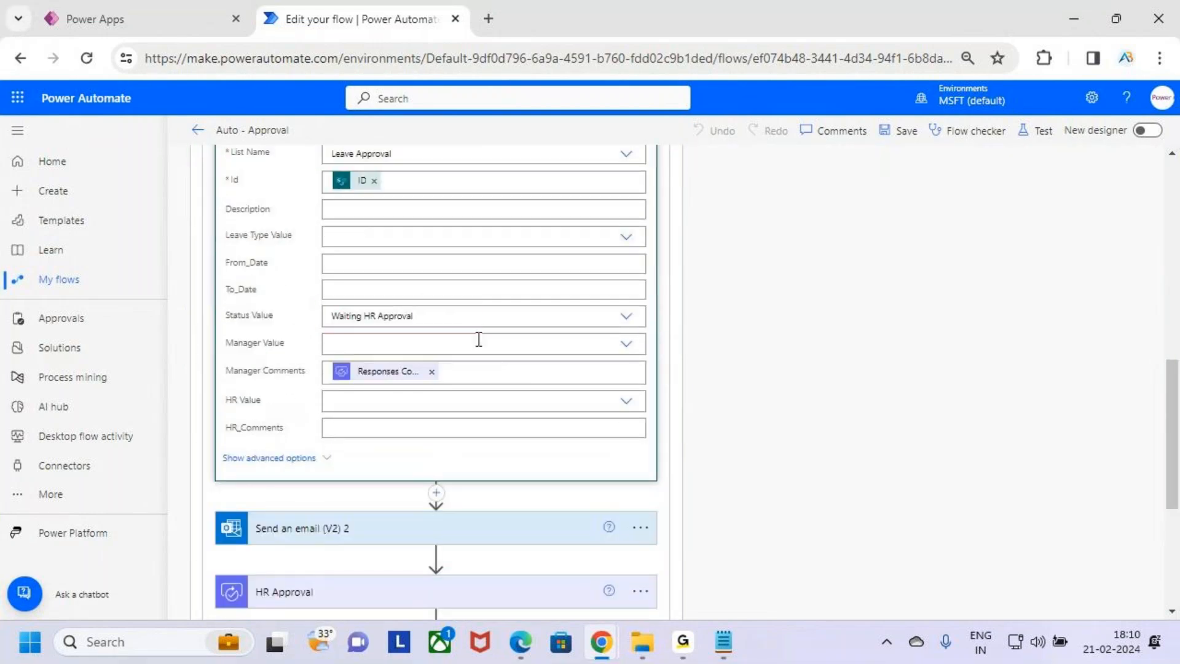
{"action": "key", "text": "ctrl+2"}
{"action": "left_click_drag", "start_coordinate": [331, 357], "coordinate": [472, 394]}
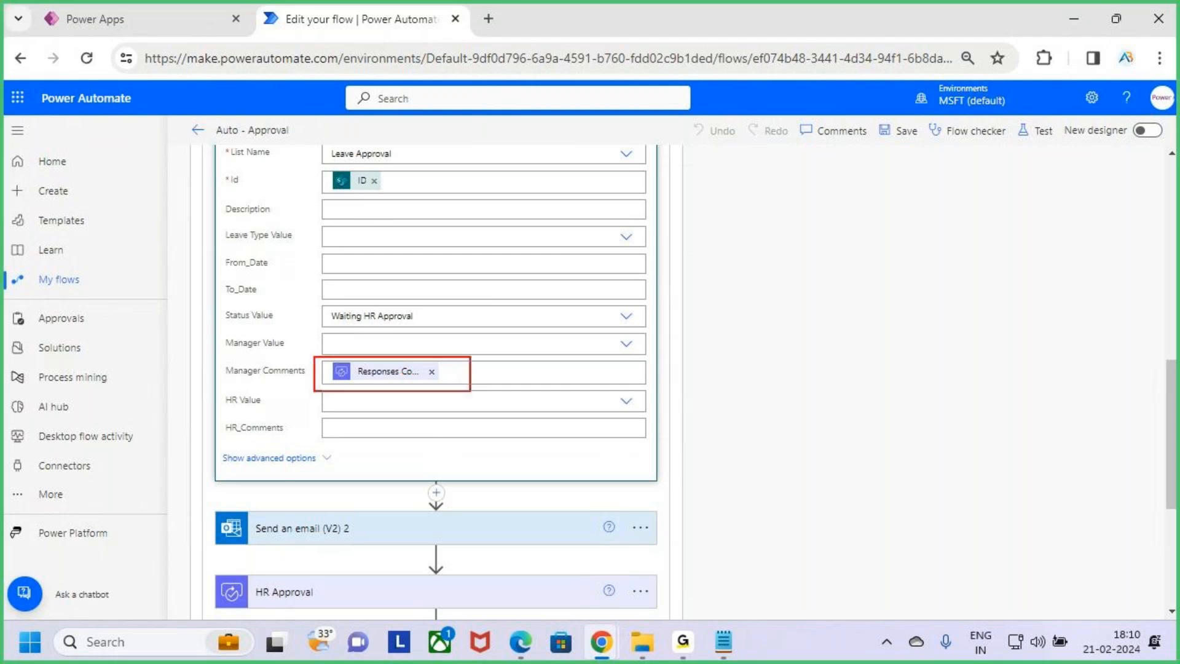
{"action": "key", "text": "Escape"}
{"action": "scroll", "coordinate": [472, 391], "scroll_direction": "up", "scroll_amount": 5}
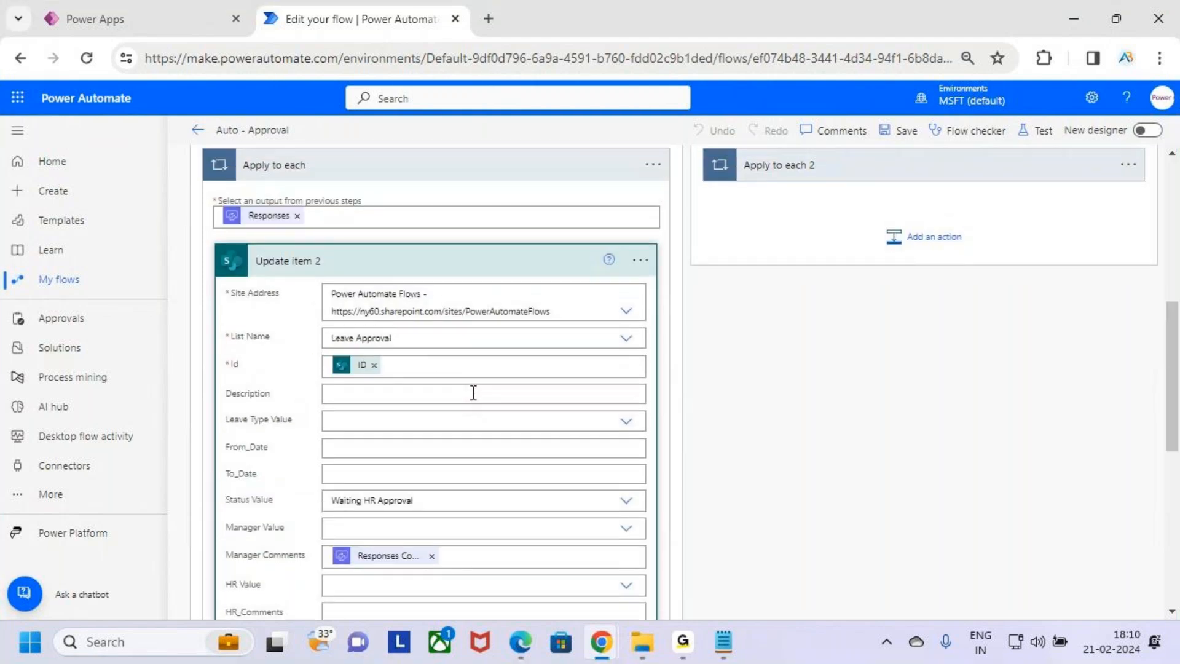
{"action": "left_click", "coordinate": [490, 353]}
{"action": "scroll", "coordinate": [495, 375], "scroll_direction": "down", "scroll_amount": 2}
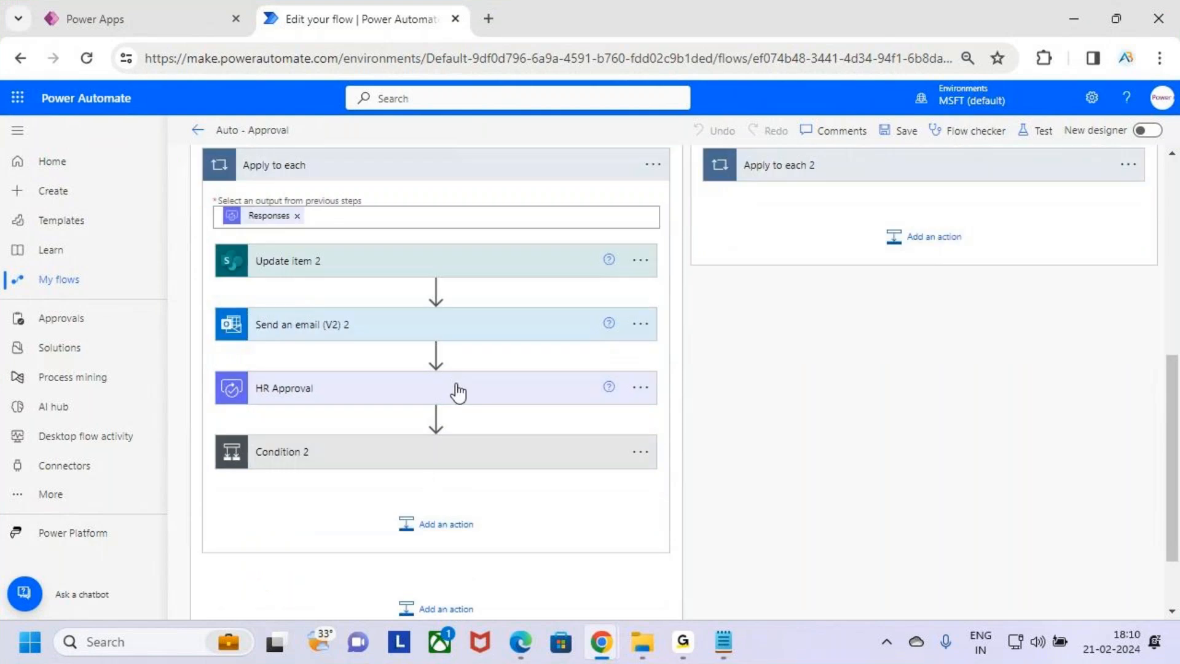
Open Send an email (V2) 2 and review its recipient, subject and body content
{"action": "left_click", "coordinate": [503, 326]}
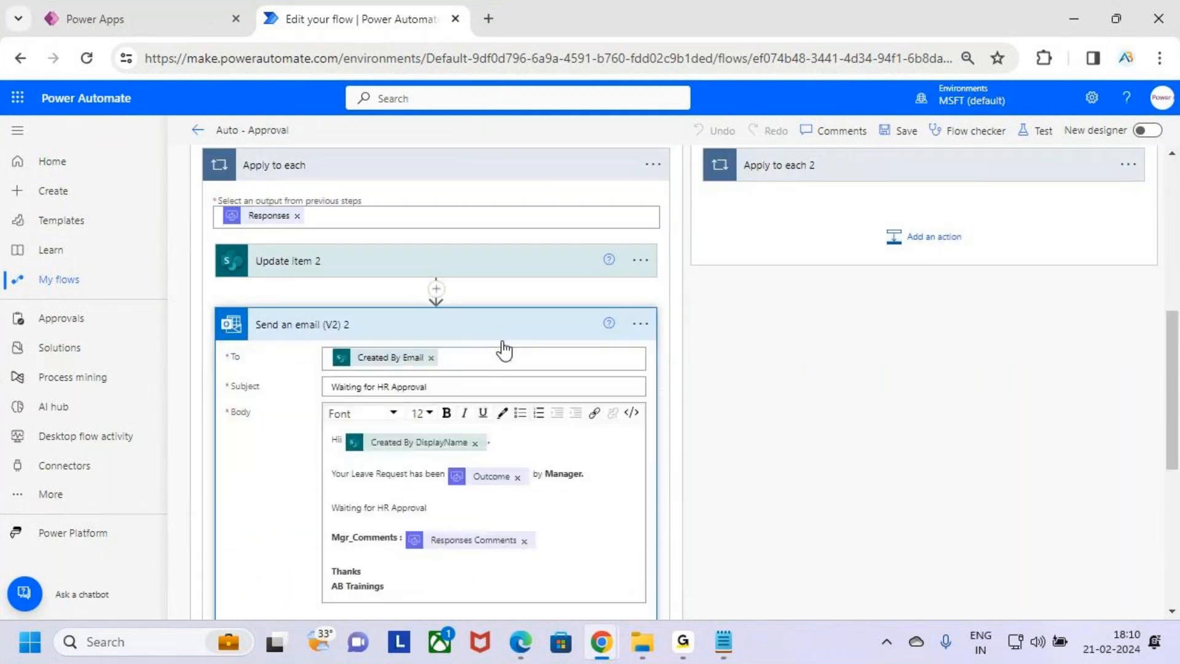
{"action": "scroll", "coordinate": [502, 342], "scroll_direction": "down", "scroll_amount": 1}
{"action": "key", "text": "ctrl+2"}
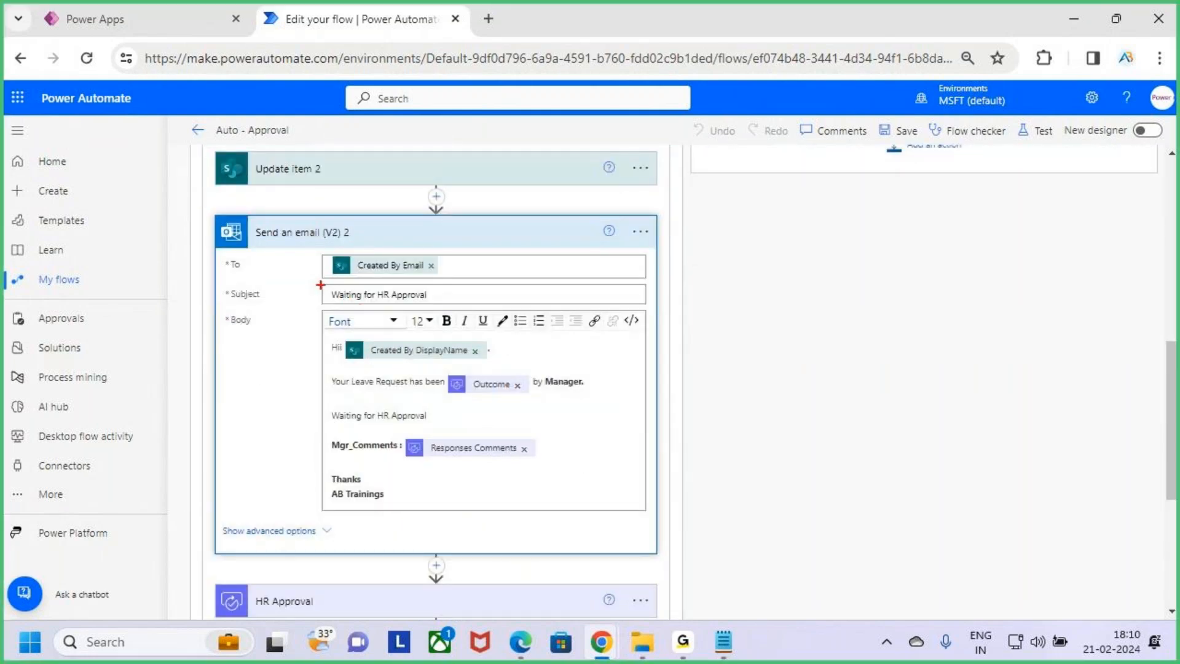
{"action": "left_click_drag", "start_coordinate": [322, 281], "coordinate": [472, 308]}
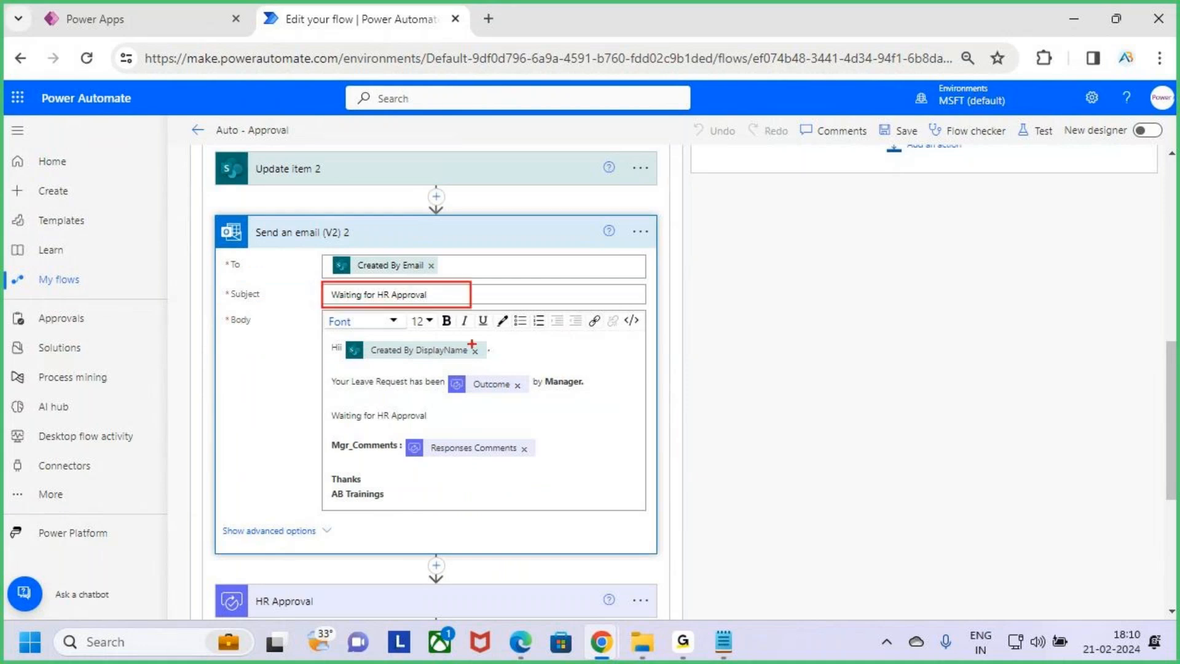
{"action": "mouse_move", "coordinate": [329, 367]}
{"action": "left_mouse_down"}
{"action": "mouse_move", "coordinate": [501, 403]}
{"action": "mouse_move", "coordinate": [599, 396]}
{"action": "left_mouse_up"}
{"action": "mouse_move", "coordinate": [341, 424]}
{"action": "left_mouse_down"}
{"action": "mouse_move", "coordinate": [442, 425]}
{"action": "mouse_move", "coordinate": [516, 460]}
{"action": "left_mouse_up"}
{"action": "mouse_move", "coordinate": [424, 468]}
{"action": "left_mouse_down"}
{"action": "mouse_move", "coordinate": [531, 458]}
{"action": "mouse_move", "coordinate": [501, 431]}
{"action": "mouse_move", "coordinate": [418, 471]}
{"action": "mouse_move", "coordinate": [463, 466]}
{"action": "left_mouse_up"}
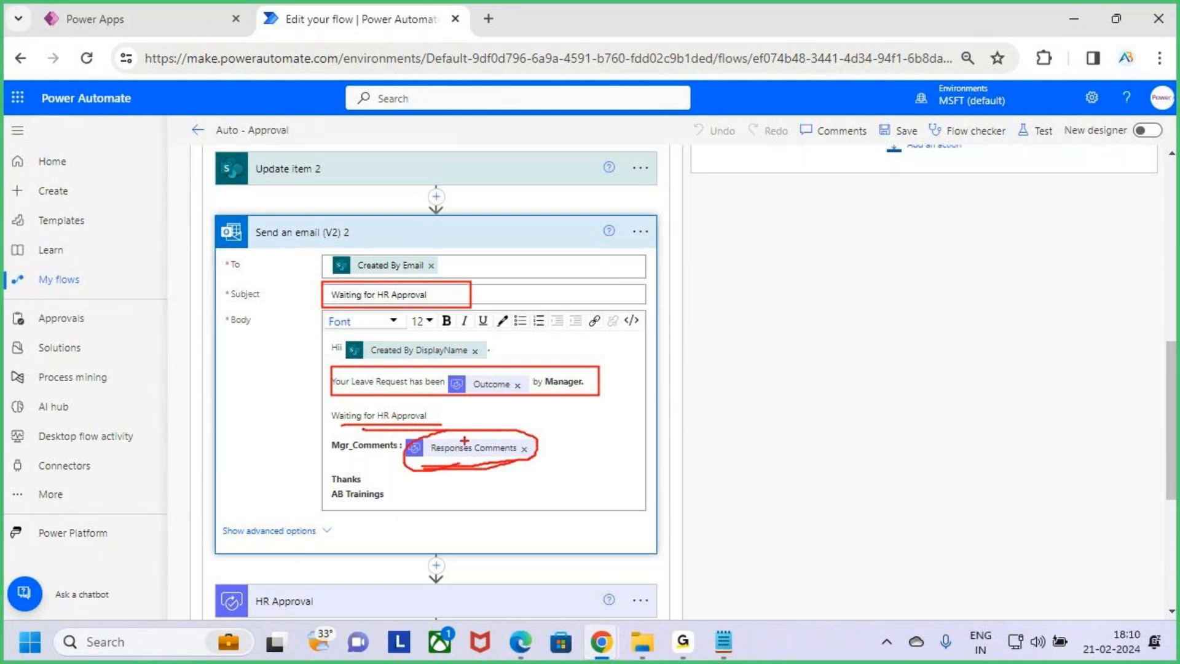
{"action": "left_click_drag", "start_coordinate": [472, 413], "coordinate": [455, 444]}
{"action": "key", "text": "Escape"}
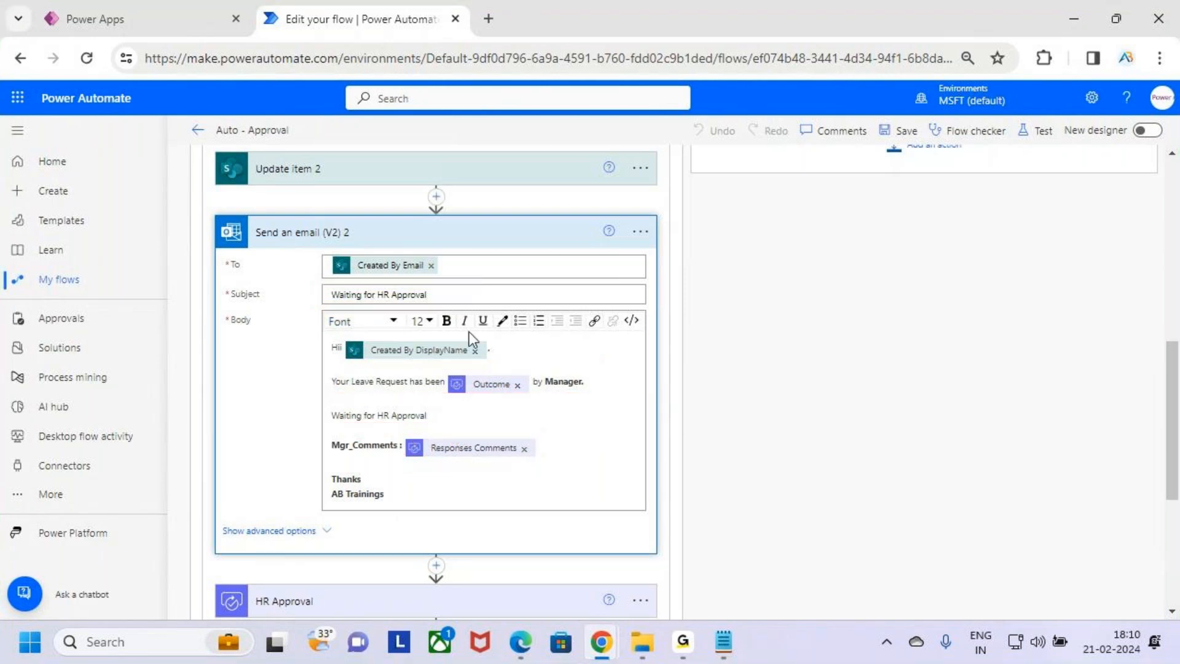
{"action": "left_click", "coordinate": [505, 235]}
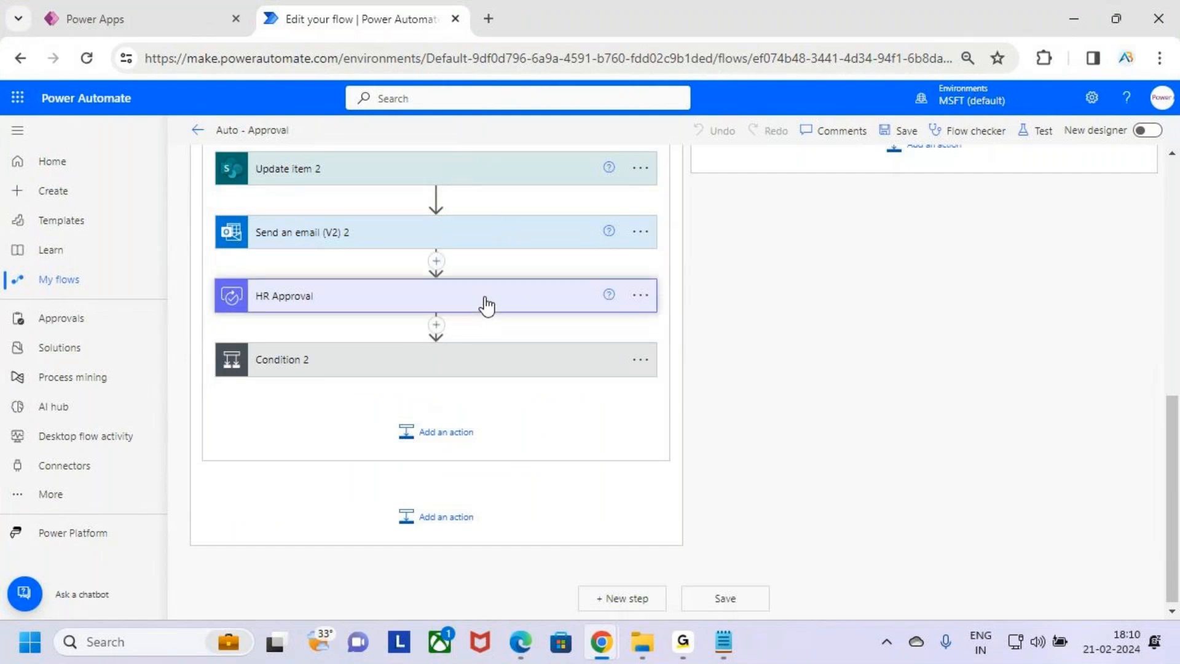
Open the HR Approval action and review its approval type, title, assignee and details
{"action": "left_click", "coordinate": [435, 306]}
{"action": "scroll", "coordinate": [458, 349], "scroll_direction": "up", "scroll_amount": 6}
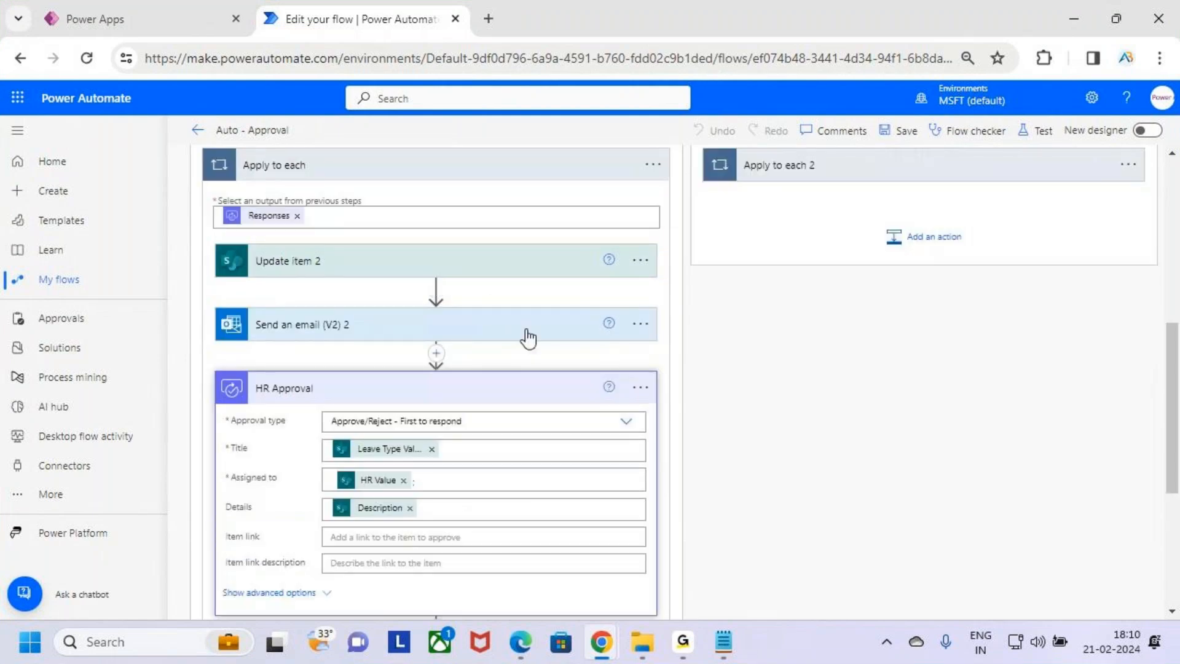
{"action": "scroll", "coordinate": [428, 504], "scroll_direction": "down", "scroll_amount": 6}
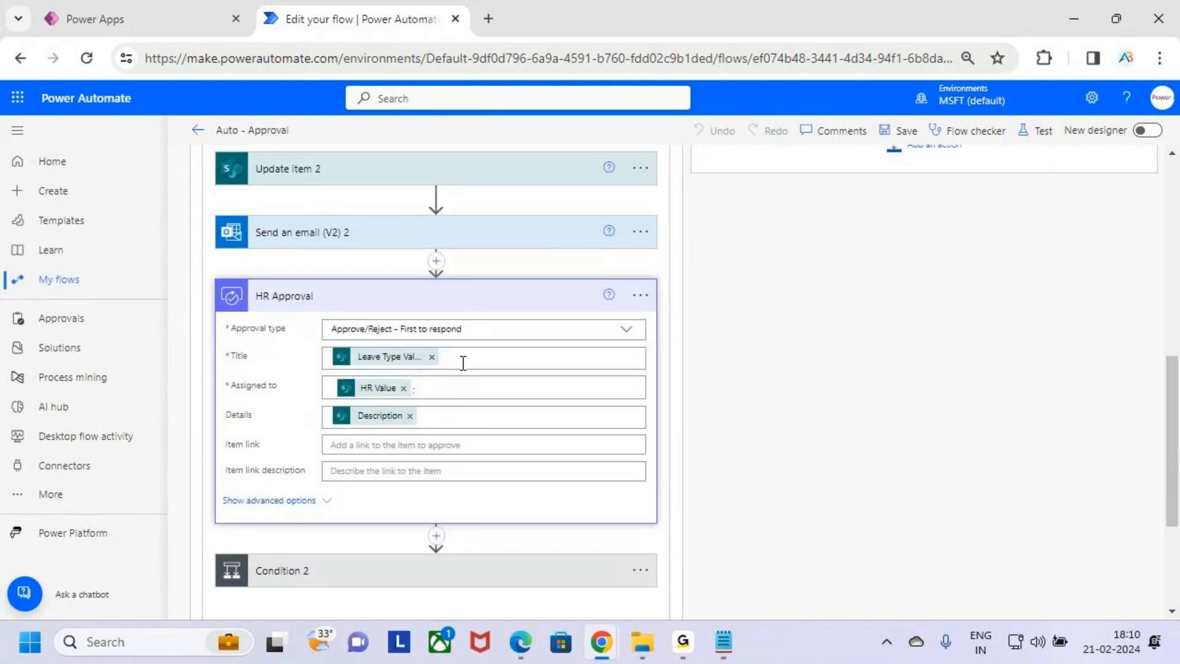
{"action": "key", "text": "ctrl+2"}
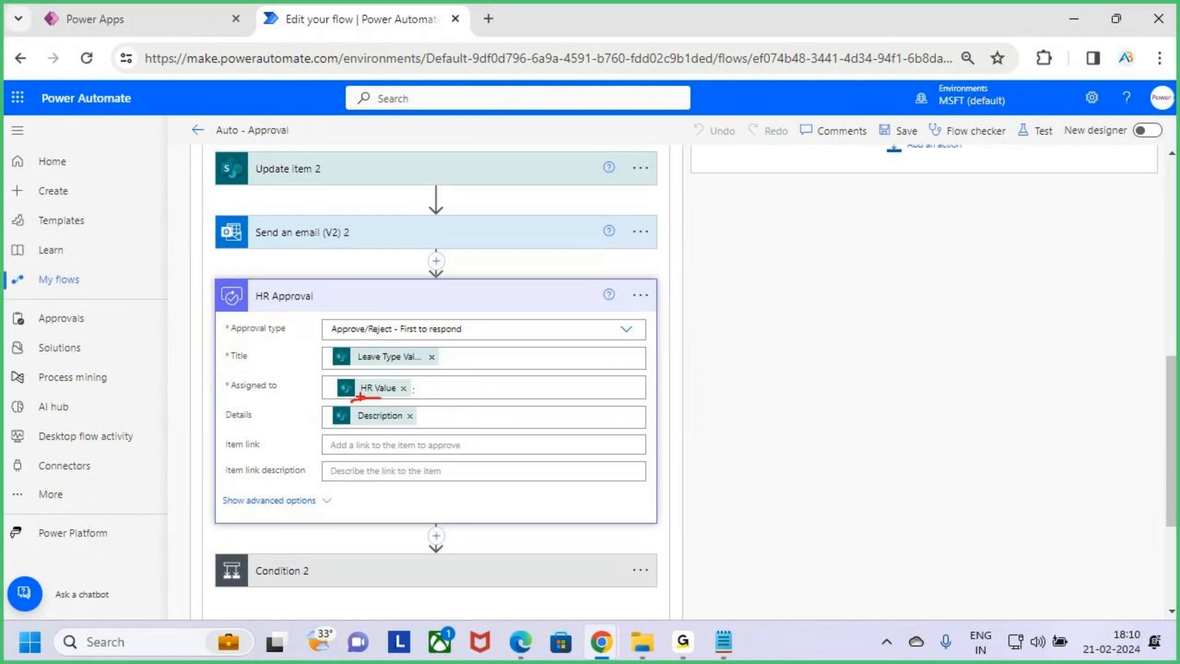
{"action": "key", "text": "Escape"}
{"action": "left_click", "coordinate": [206, 8]}
{"action": "key", "text": "ctrl+2"}
{"action": "left_click_drag", "start_coordinate": [518, 498], "coordinate": [558, 460]}
{"action": "key", "text": "Escape"}
{"action": "left_click", "coordinate": [323, 12]}
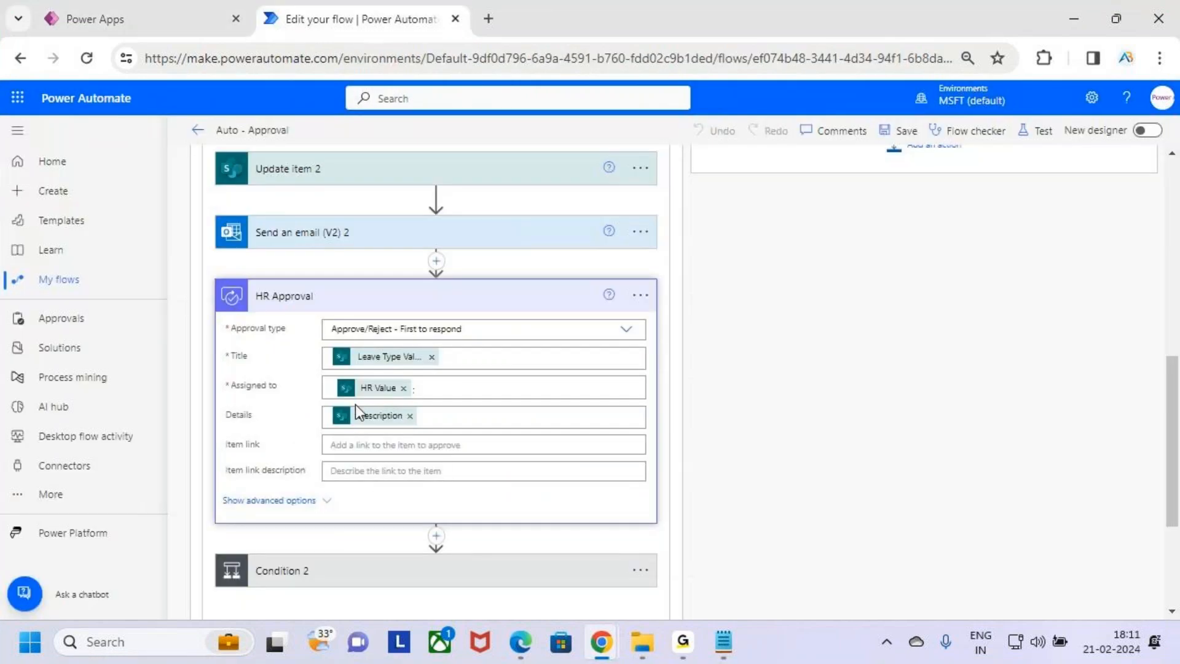
{"action": "left_click", "coordinate": [452, 426]}
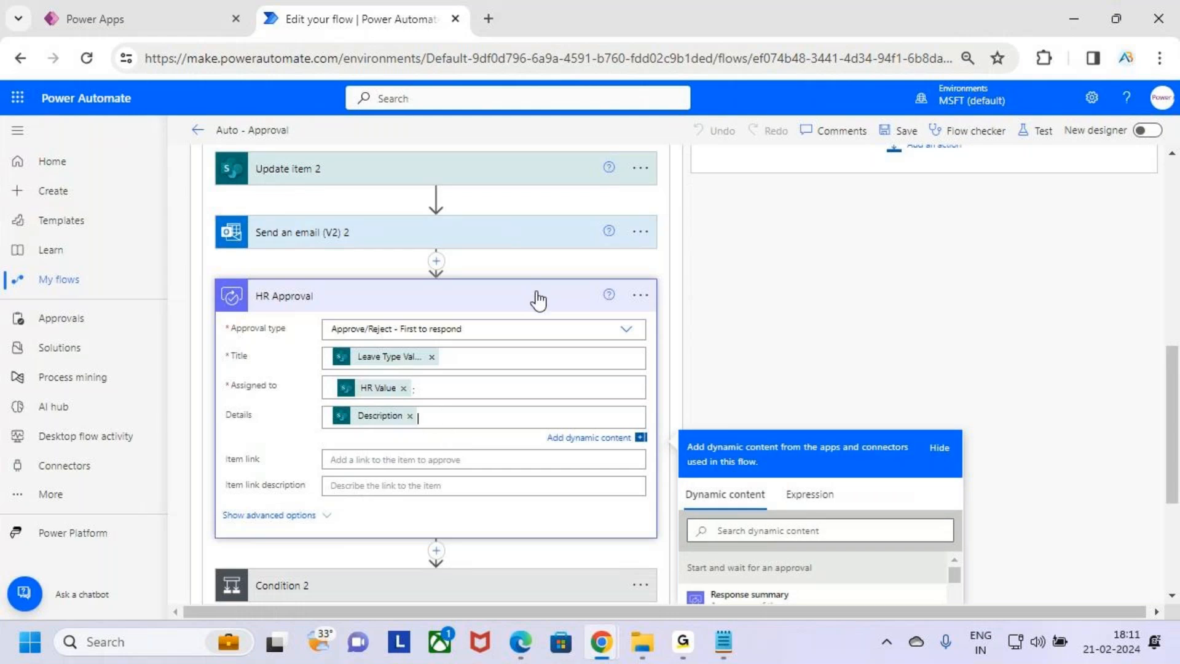
{"action": "left_click", "coordinate": [539, 302]}
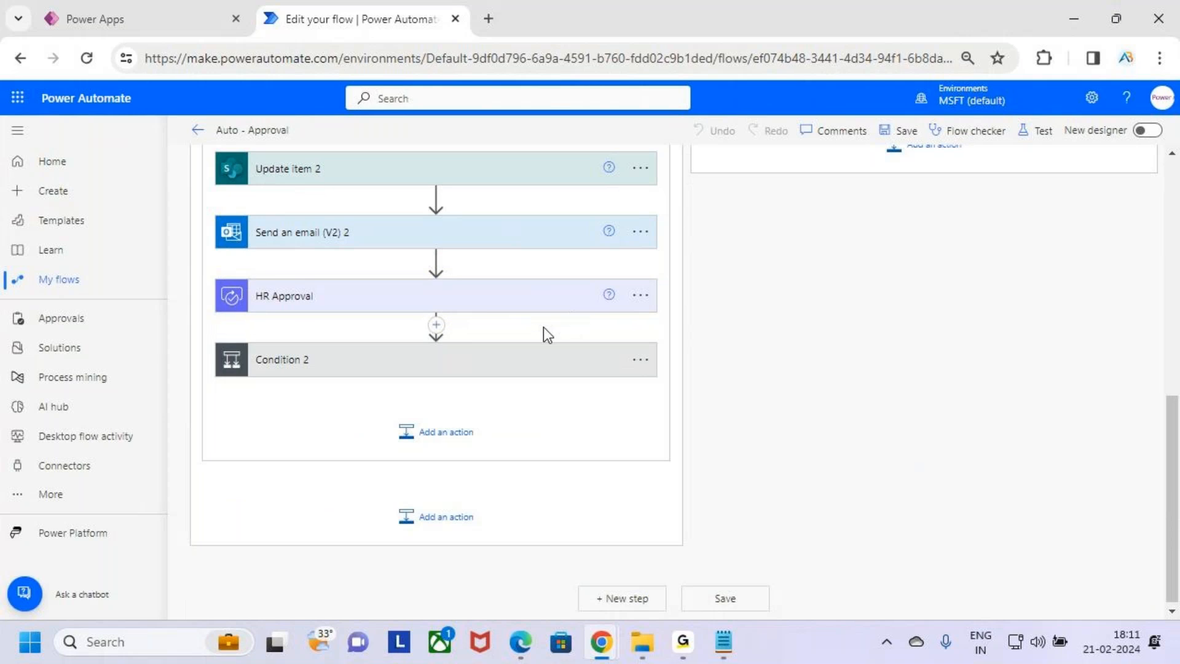
Expand Condition 2 and review its Outcome equals Approve check and branches
{"action": "left_click", "coordinate": [535, 365]}
{"action": "scroll", "coordinate": [755, 410], "scroll_direction": "down", "scroll_amount": 3}
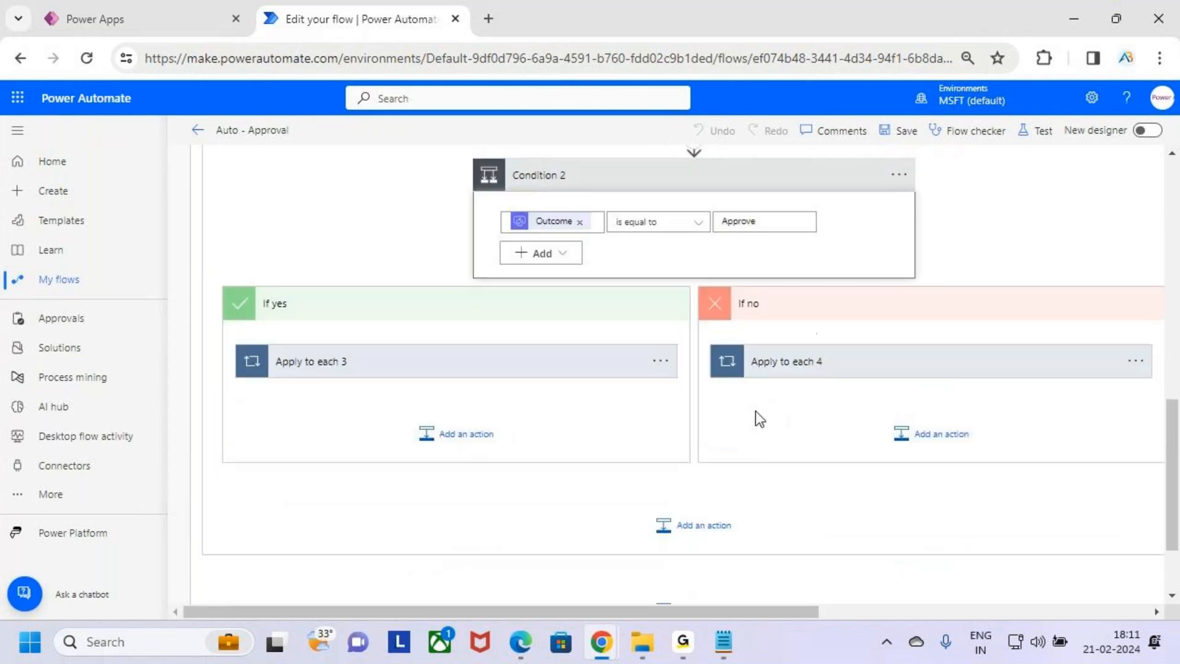
{"action": "scroll", "coordinate": [698, 322], "scroll_direction": "up", "scroll_amount": 2}
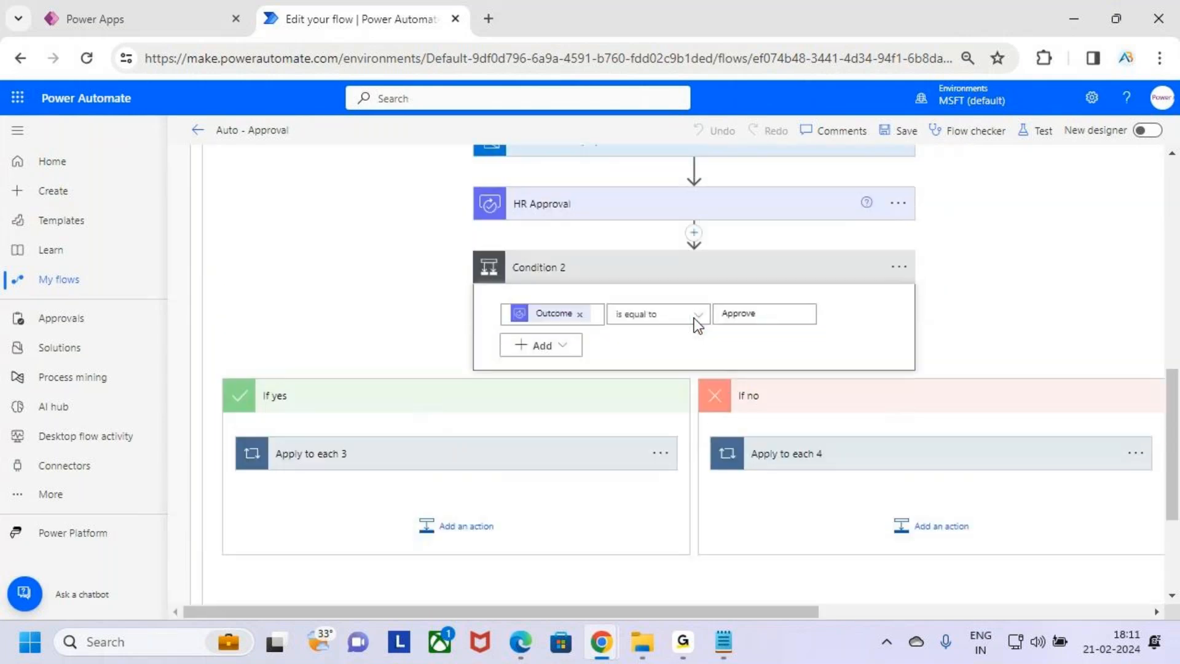
{"action": "mouse_move", "coordinate": [518, 221]}
{"action": "left_mouse_down"}
{"action": "mouse_move", "coordinate": [582, 213]}
{"action": "mouse_move", "coordinate": [504, 196]}
{"action": "mouse_move", "coordinate": [544, 240]}
{"action": "left_mouse_up"}
{"action": "left_click_drag", "start_coordinate": [718, 326], "coordinate": [790, 326]}
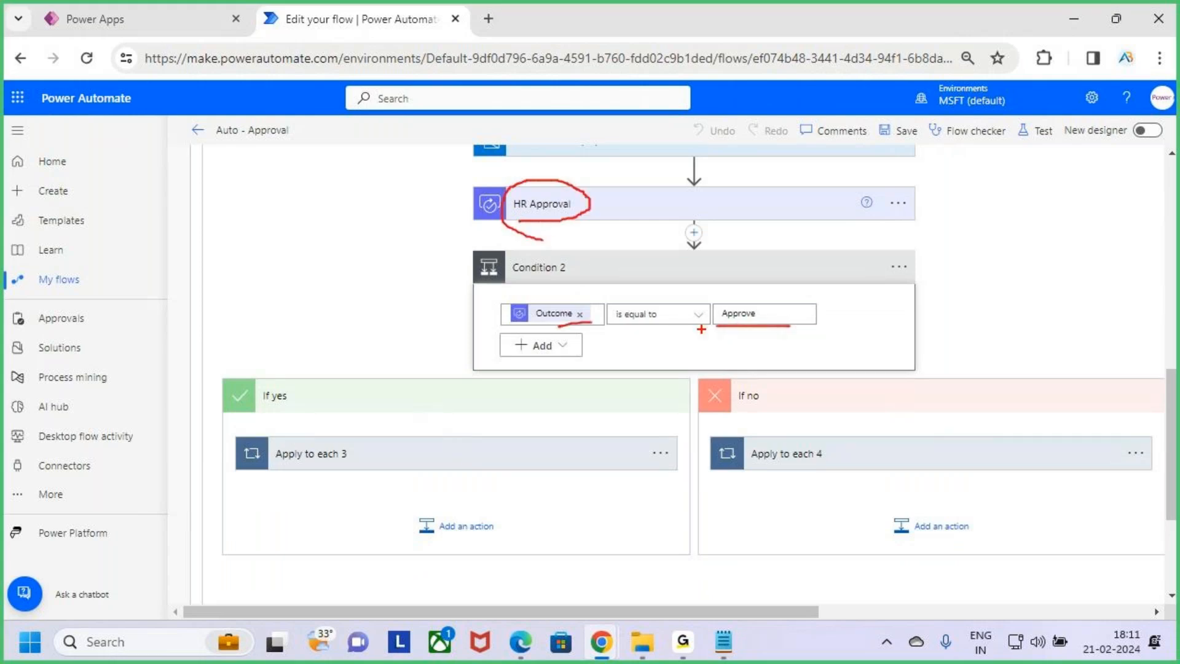
{"action": "left_click_drag", "start_coordinate": [717, 326], "coordinate": [803, 331]}
Expand Apply to each 3 and review the Update item 4 fields in the If yes branch
{"action": "left_click", "coordinate": [539, 458]}
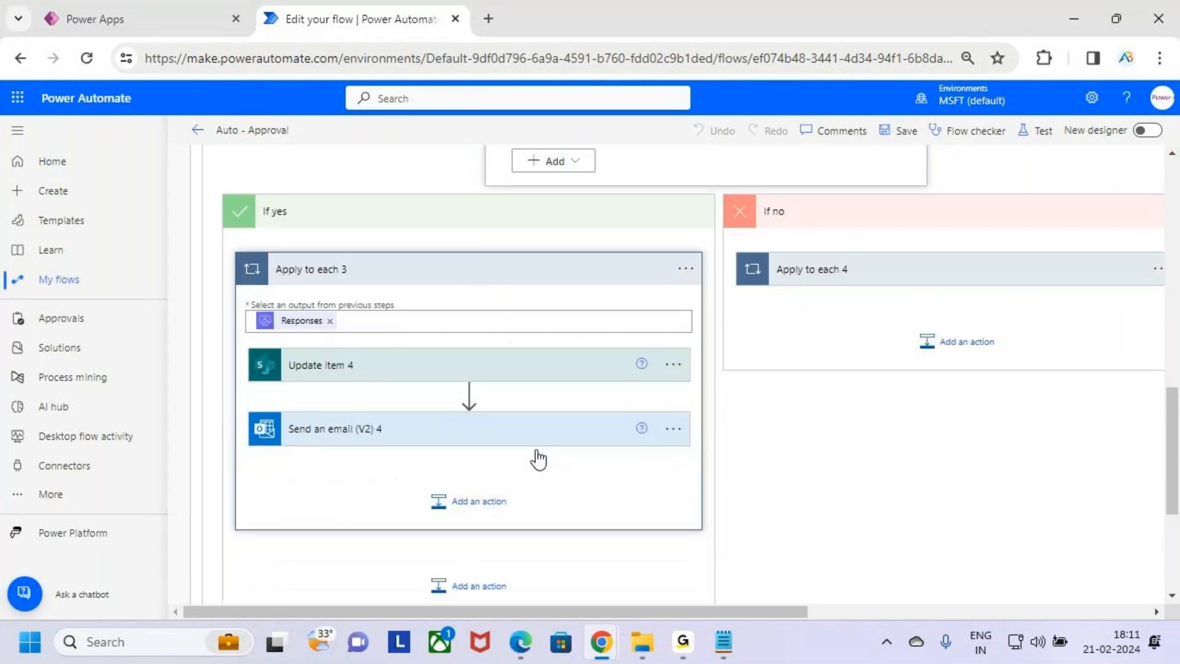
{"action": "left_click", "coordinate": [522, 374]}
{"action": "scroll", "coordinate": [536, 343], "scroll_direction": "down", "scroll_amount": 2}
{"action": "left_click_drag", "start_coordinate": [350, 315], "coordinate": [456, 350]}
{"action": "left_click_drag", "start_coordinate": [359, 424], "coordinate": [499, 455]}
{"action": "left_click_drag", "start_coordinate": [281, 447], "coordinate": [323, 441]}
{"action": "left_click_drag", "start_coordinate": [483, 439], "coordinate": [527, 404]}
{"action": "key", "text": "Escape"}
{"action": "scroll", "coordinate": [522, 409], "scroll_direction": "up", "scroll_amount": 5}
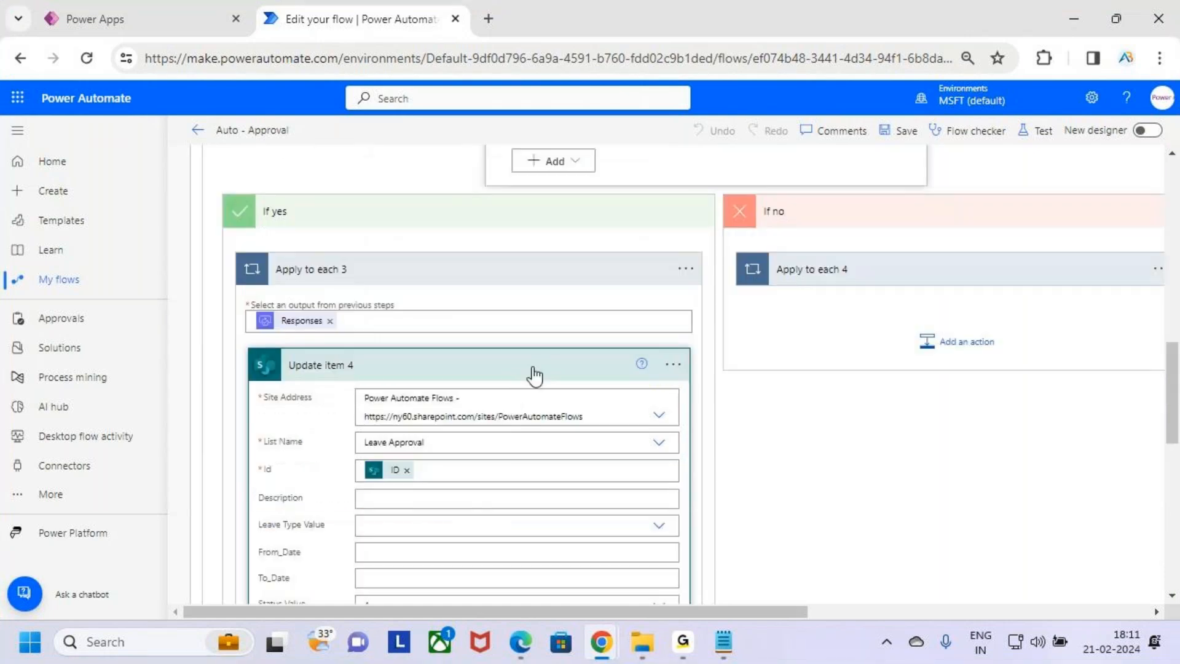
{"action": "left_click", "coordinate": [533, 374]}
Open Send an email (V2) 4 and review its Approved subject and body with HR comments
{"action": "left_click", "coordinate": [487, 252]}
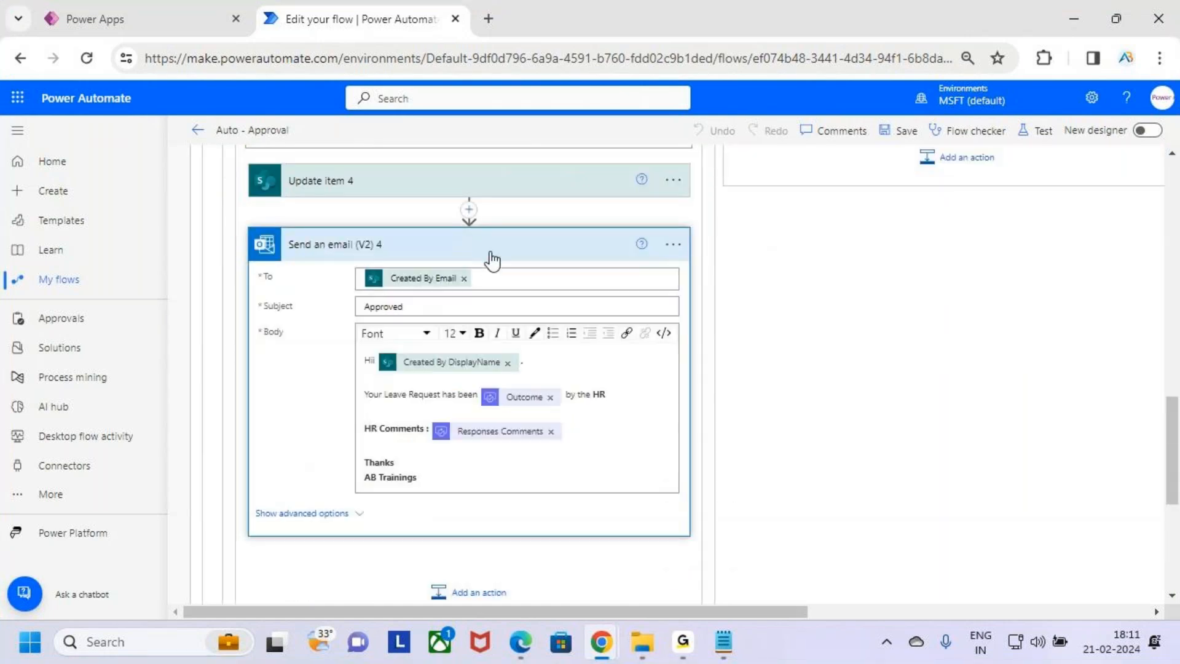
{"action": "key", "text": "ctrl+2"}
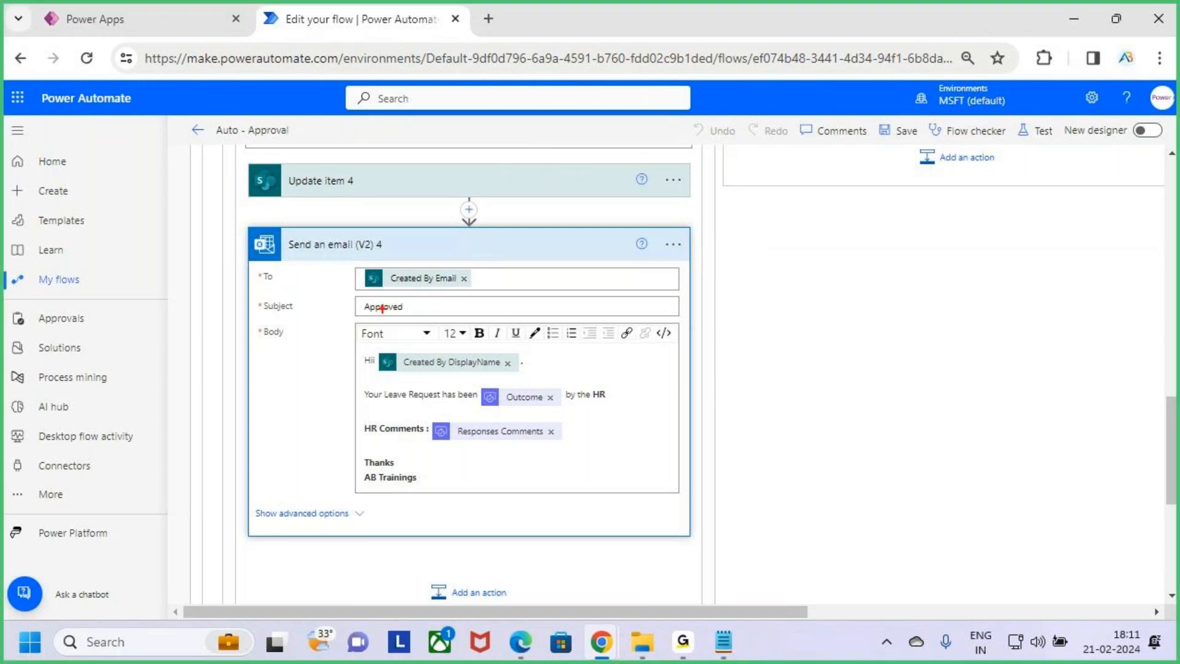
{"action": "left_click_drag", "start_coordinate": [357, 315], "coordinate": [418, 314]}
{"action": "left_click_drag", "start_coordinate": [417, 378], "coordinate": [518, 381]}
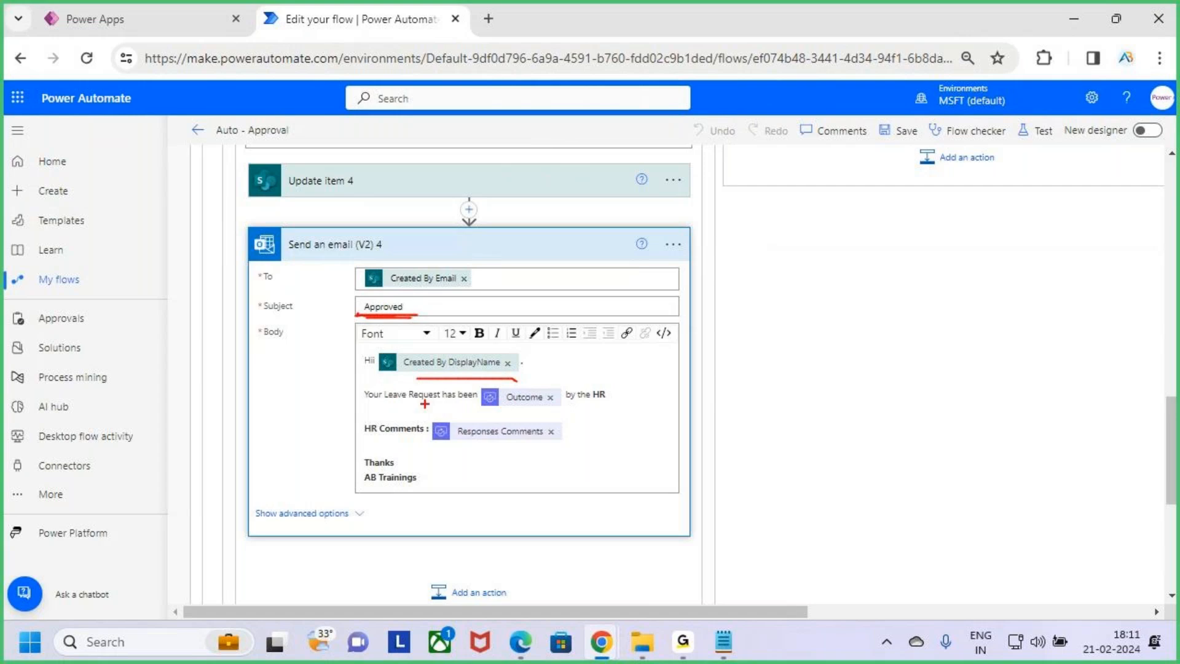
{"action": "mouse_move", "coordinate": [361, 378]}
{"action": "left_mouse_down"}
{"action": "mouse_move", "coordinate": [433, 398]}
{"action": "mouse_move", "coordinate": [625, 410]}
{"action": "left_mouse_up"}
{"action": "left_click_drag", "start_coordinate": [378, 443], "coordinate": [547, 447]}
{"action": "key", "text": "Escape"}
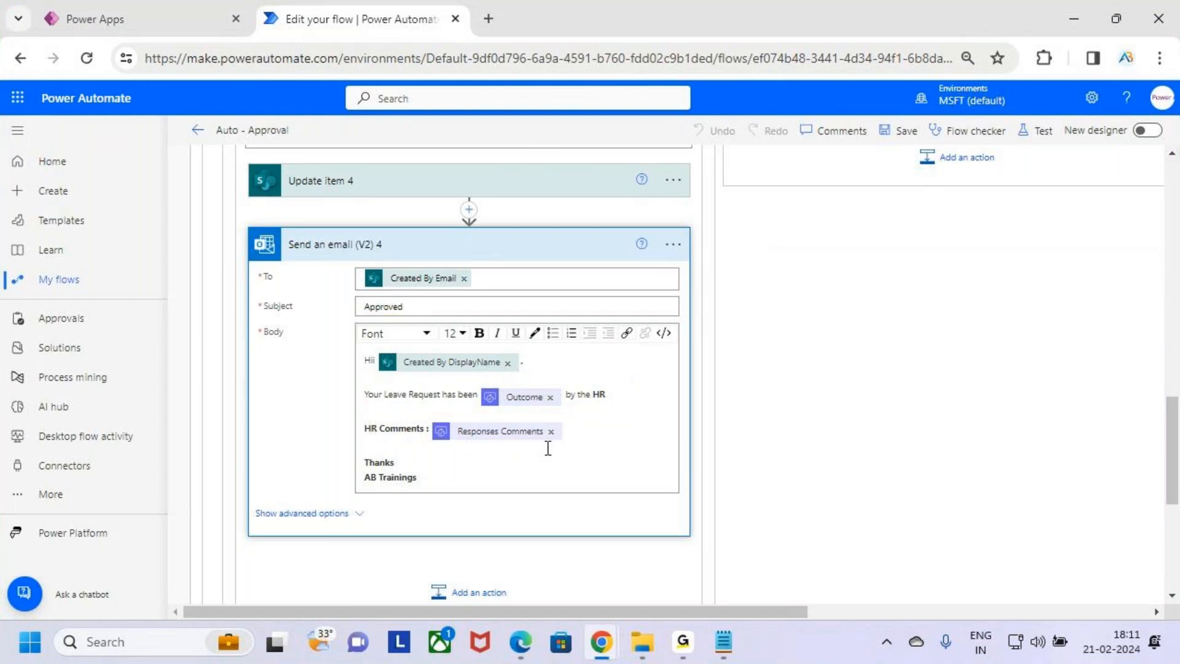
{"action": "scroll", "coordinate": [547, 449], "scroll_direction": "up", "scroll_amount": 3}
{"action": "left_click", "coordinate": [551, 431]}
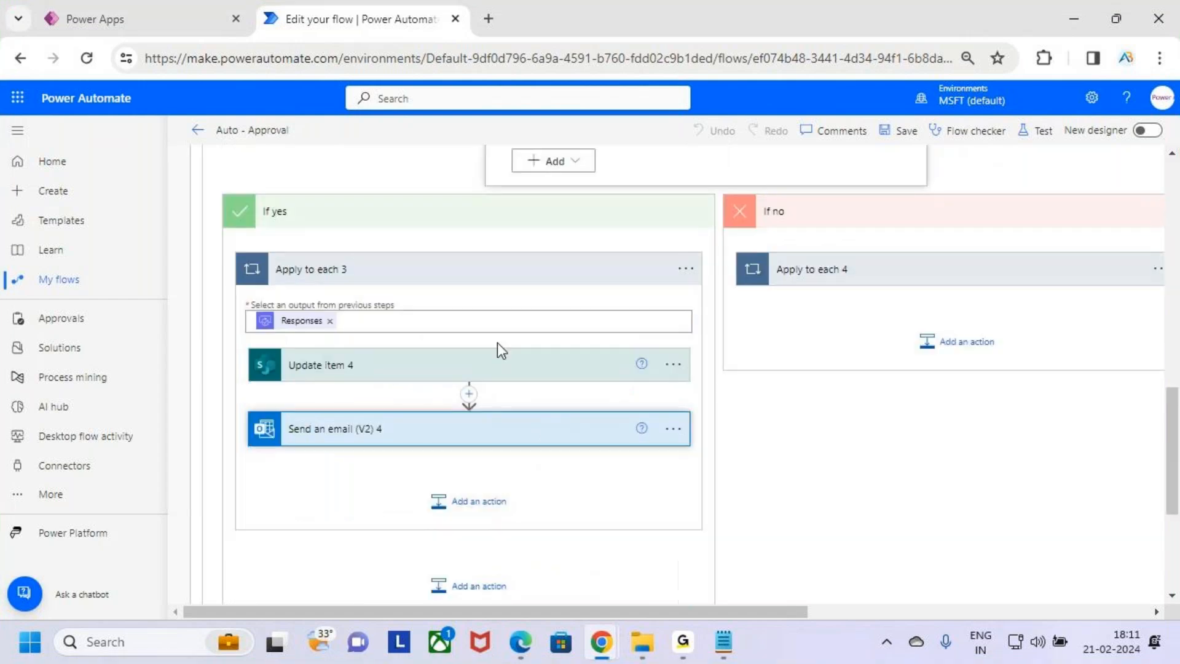
Expand Apply to each 4 in the If no branch and review the Update item 5 fields
{"action": "left_click", "coordinate": [498, 268]}
{"action": "scroll", "coordinate": [799, 305], "scroll_direction": "up", "scroll_amount": 2}
{"action": "scroll", "coordinate": [799, 306], "scroll_direction": "up", "scroll_amount": 1}
{"action": "key", "text": "ctrl+2"}
{"action": "left_click_drag", "start_coordinate": [733, 301], "coordinate": [775, 331]}
{"action": "left_click_drag", "start_coordinate": [766, 300], "coordinate": [725, 364]}
{"action": "key", "text": "Escape"}
{"action": "left_click", "coordinate": [904, 455]}
{"action": "scroll", "coordinate": [910, 448], "scroll_direction": "down", "scroll_amount": 3}
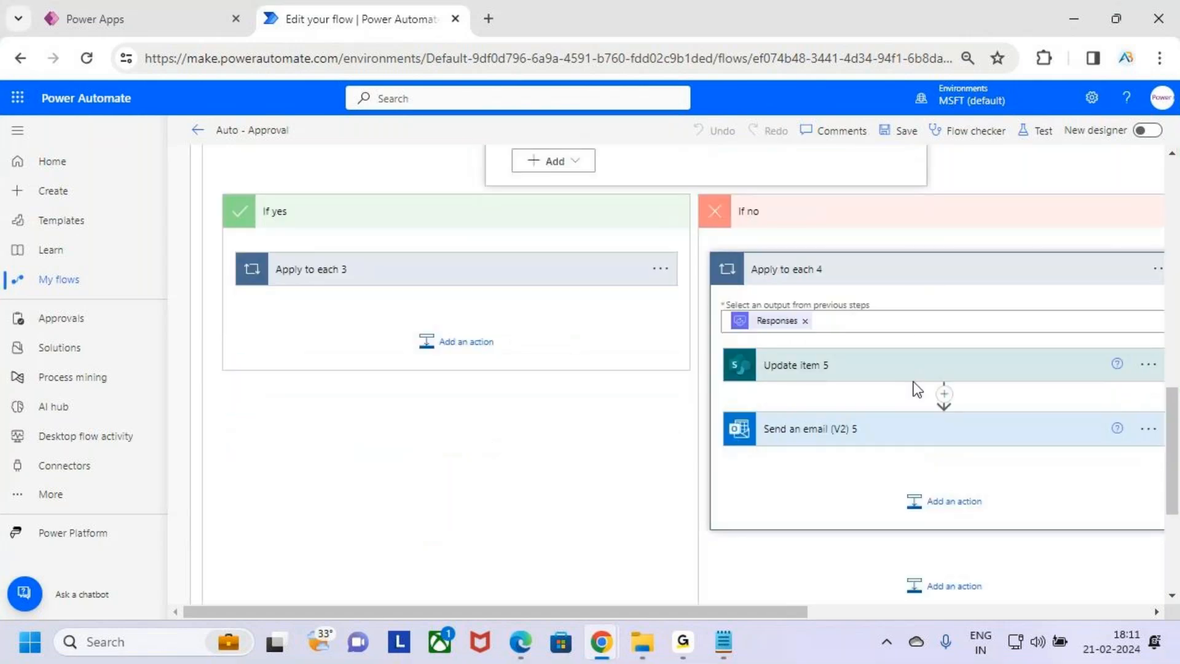
{"action": "left_click", "coordinate": [891, 377]}
{"action": "scroll", "coordinate": [891, 375], "scroll_direction": "down", "scroll_amount": 3}
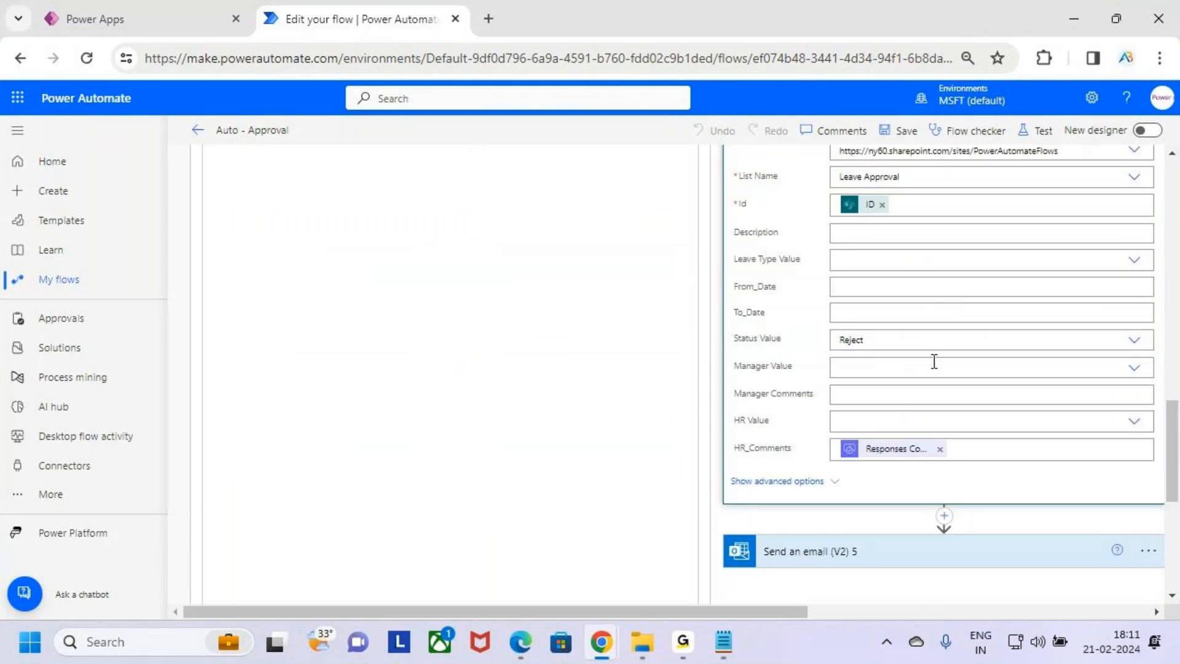
Highlight the Status Value and HR_Comments fields of Update item 5 in the If no branch
{"action": "key", "text": "ctrl+2"}
{"action": "left_click_drag", "start_coordinate": [821, 319], "coordinate": [897, 362]}
{"action": "left_click_drag", "start_coordinate": [826, 431], "coordinate": [975, 469]}
{"action": "key", "text": "Escape"}
{"action": "scroll", "coordinate": [975, 453], "scroll_direction": "up", "scroll_amount": 4}
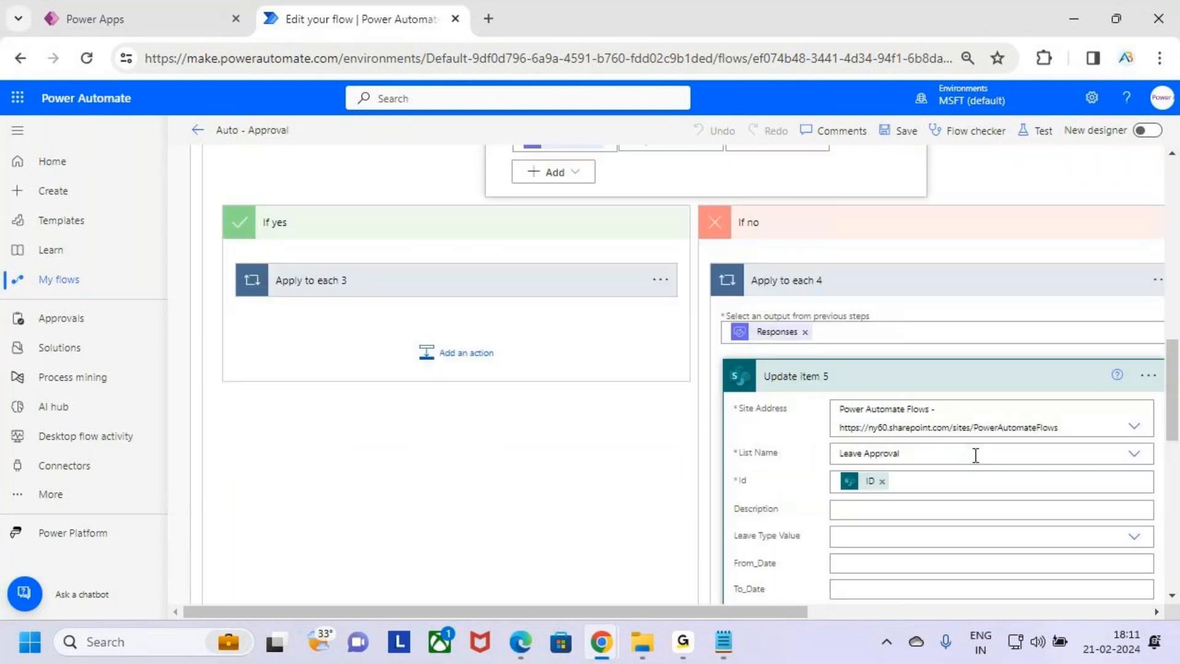
Open Send an email (V2) 5 and review its Rejected subject and body with HR comments
{"action": "left_click", "coordinate": [921, 384]}
{"action": "scroll", "coordinate": [939, 419], "scroll_direction": "down", "scroll_amount": 2}
{"action": "left_click", "coordinate": [896, 352]}
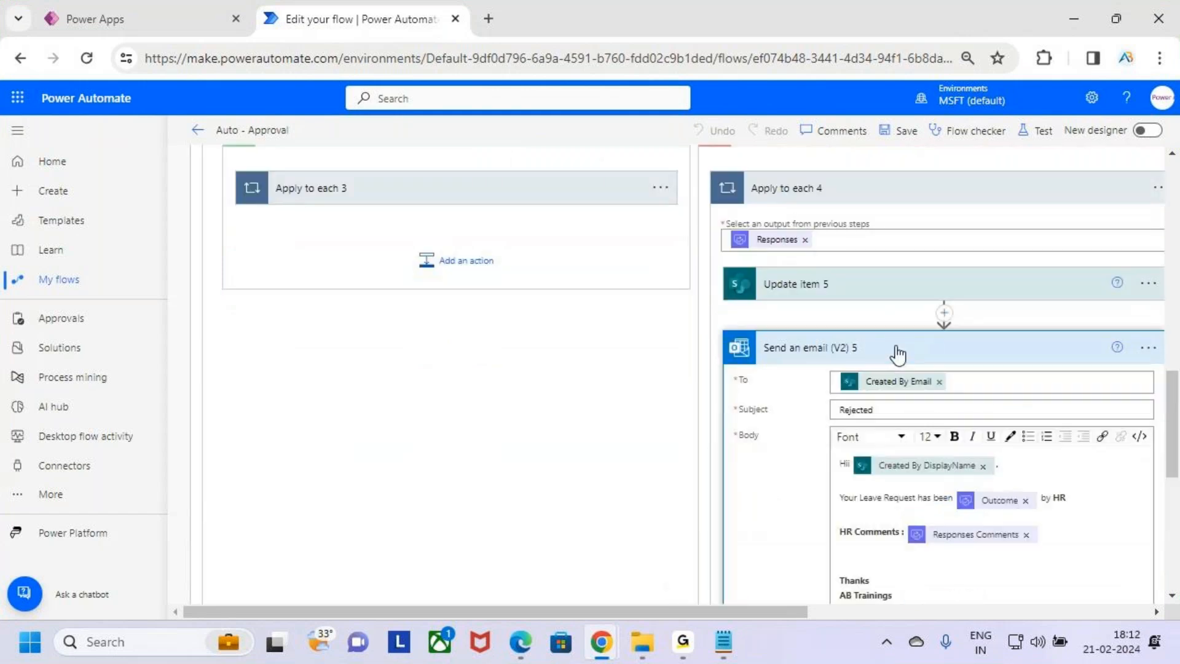
{"action": "scroll", "coordinate": [1036, 326], "scroll_direction": "down", "scroll_amount": 4}
{"action": "scroll", "coordinate": [1055, 289], "scroll_direction": "up", "scroll_amount": 2}
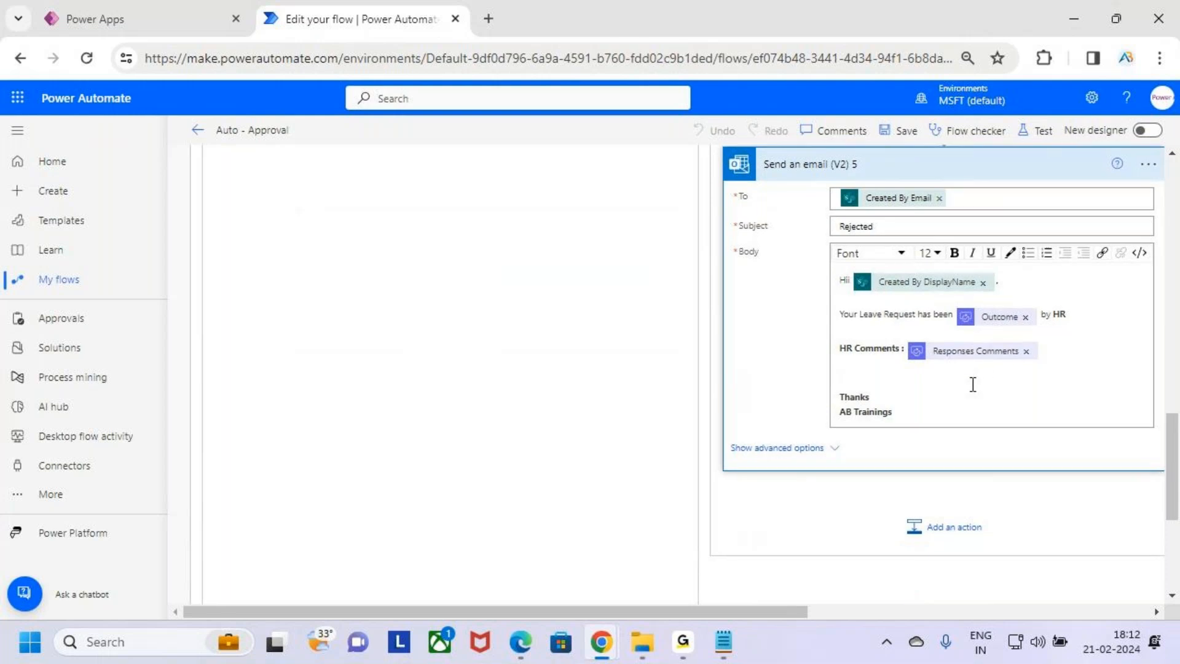
{"action": "scroll", "coordinate": [972, 385], "scroll_direction": "up", "scroll_amount": 3}
{"action": "left_click_drag", "start_coordinate": [896, 411], "coordinate": [842, 415]}
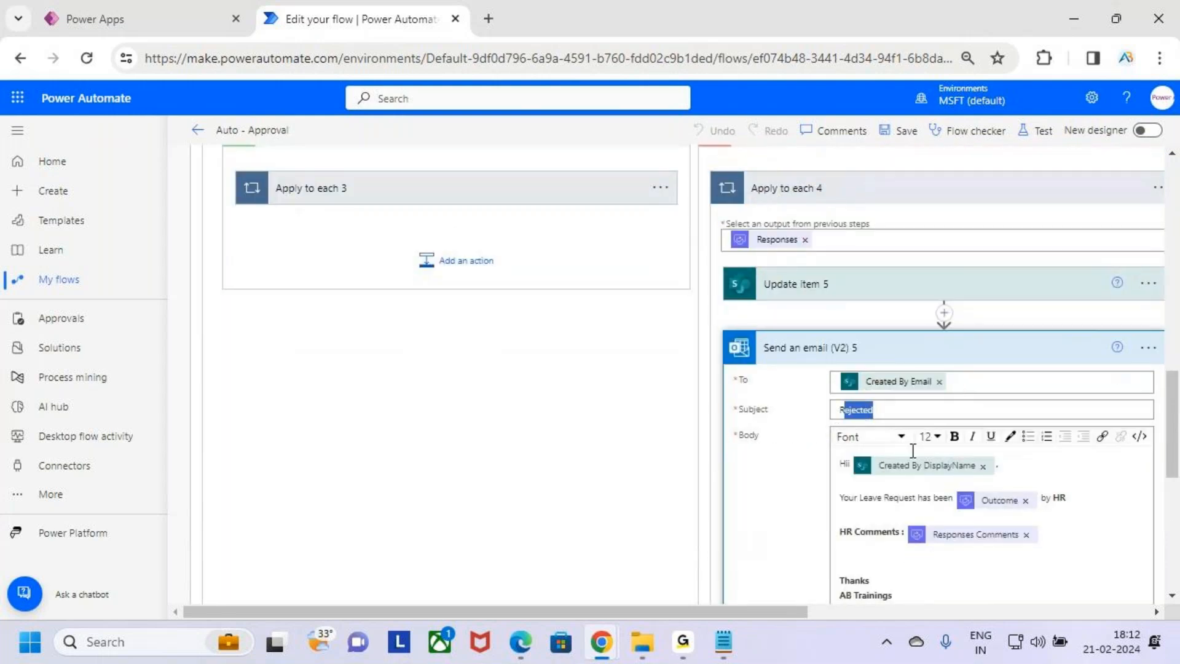
{"action": "double_click", "coordinate": [900, 414]}
{"action": "left_click", "coordinate": [757, 474]}
{"action": "scroll", "coordinate": [756, 473], "scroll_direction": "up", "scroll_amount": 7}
{"action": "scroll", "coordinate": [754, 473], "scroll_direction": "down", "scroll_amount": 5}
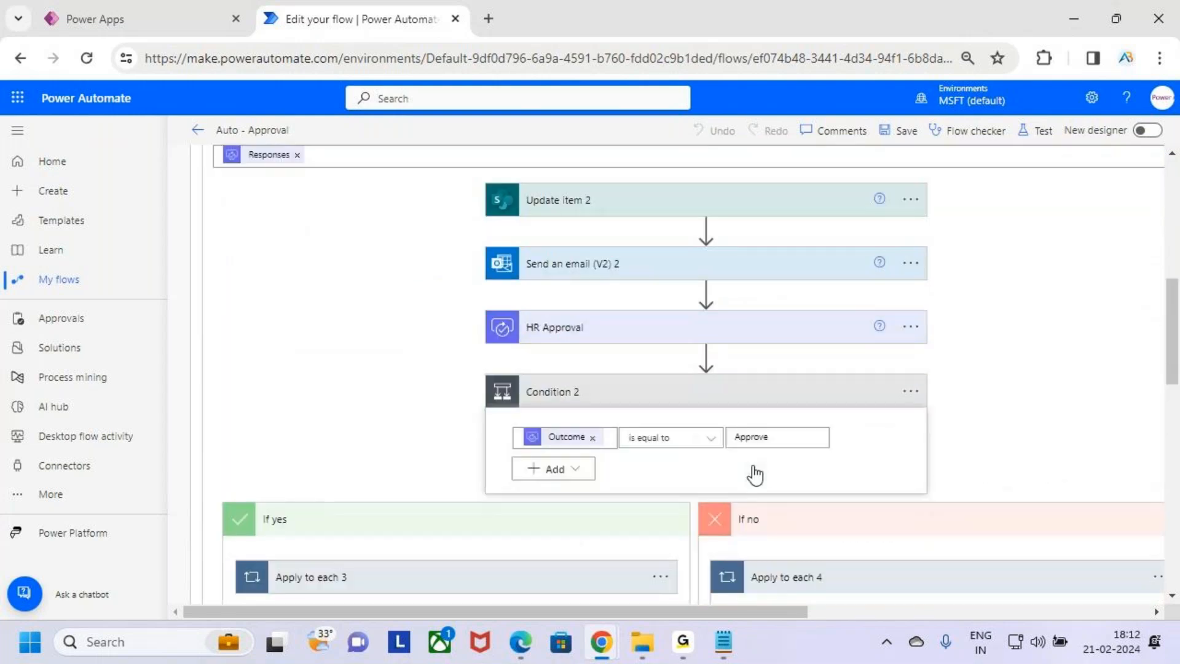
Collapse the Condition 2 branches and nested Apply to each actions to show the main flow outline
{"action": "left_click", "coordinate": [816, 322]}
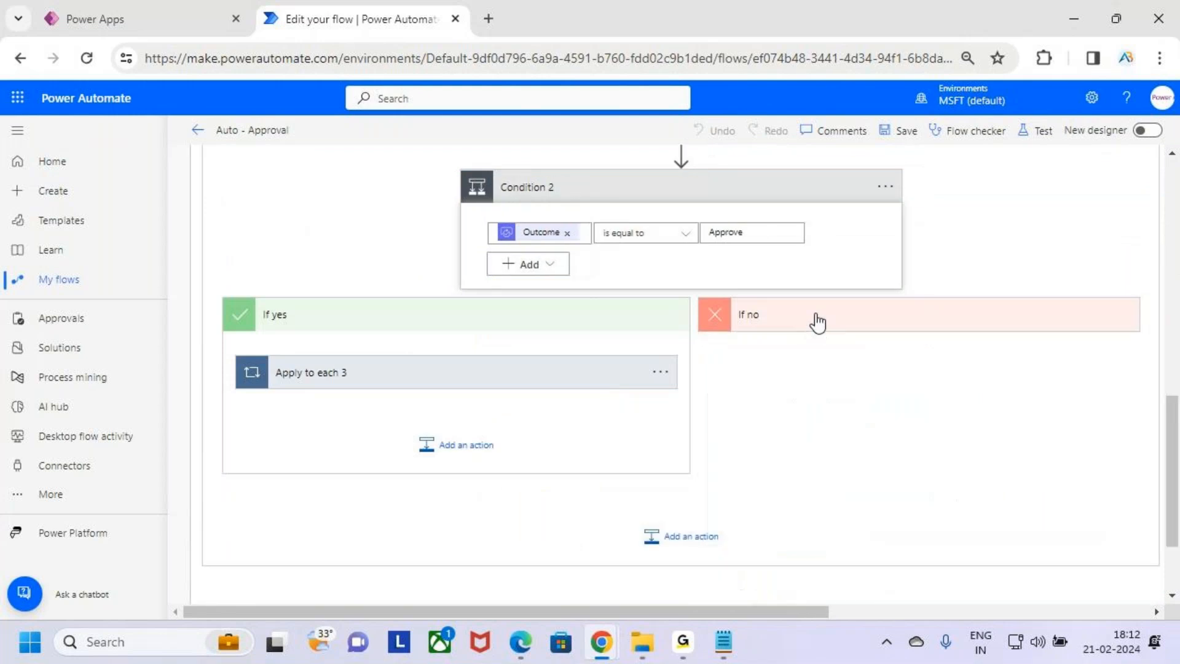
{"action": "left_click", "coordinate": [601, 316]}
{"action": "scroll", "coordinate": [731, 394], "scroll_direction": "up", "scroll_amount": 3}
{"action": "left_click", "coordinate": [747, 400]}
{"action": "scroll", "coordinate": [670, 431], "scroll_direction": "up", "scroll_amount": 7}
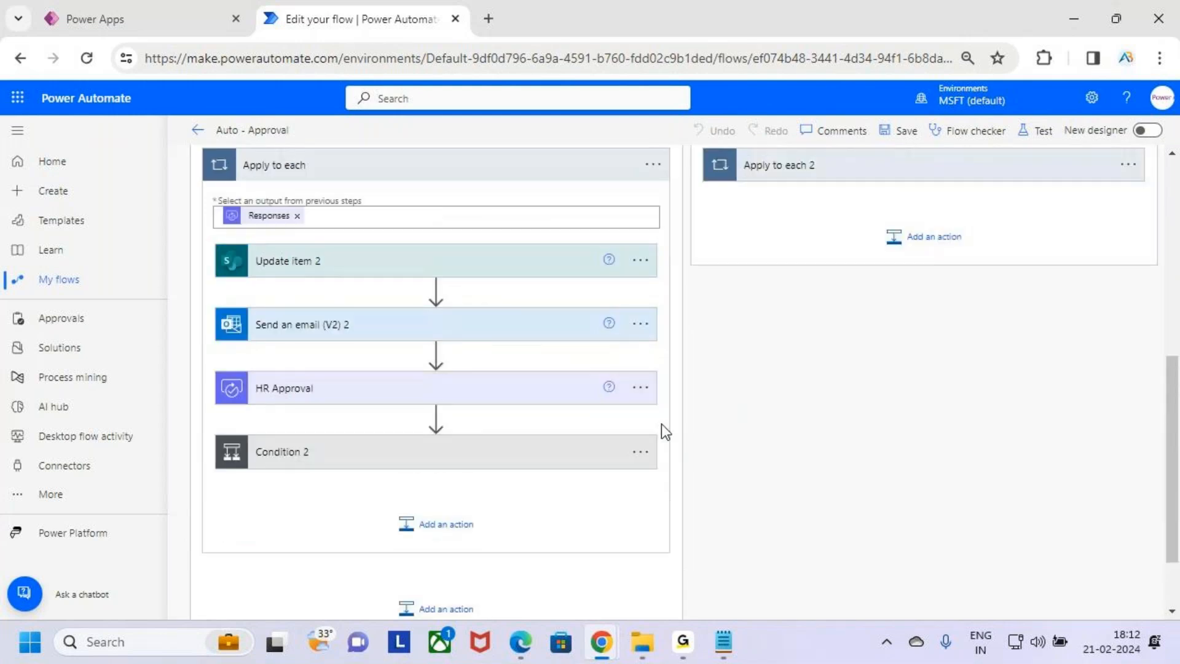
{"action": "left_click", "coordinate": [659, 386]}
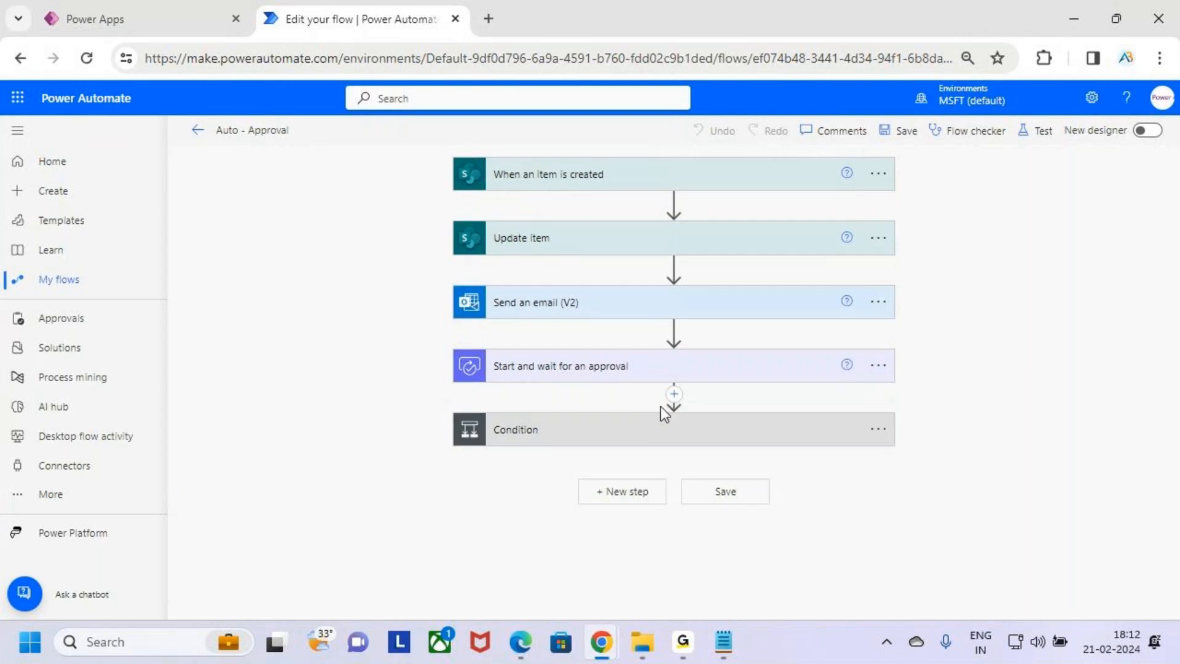
{"action": "left_click", "coordinate": [669, 430]}
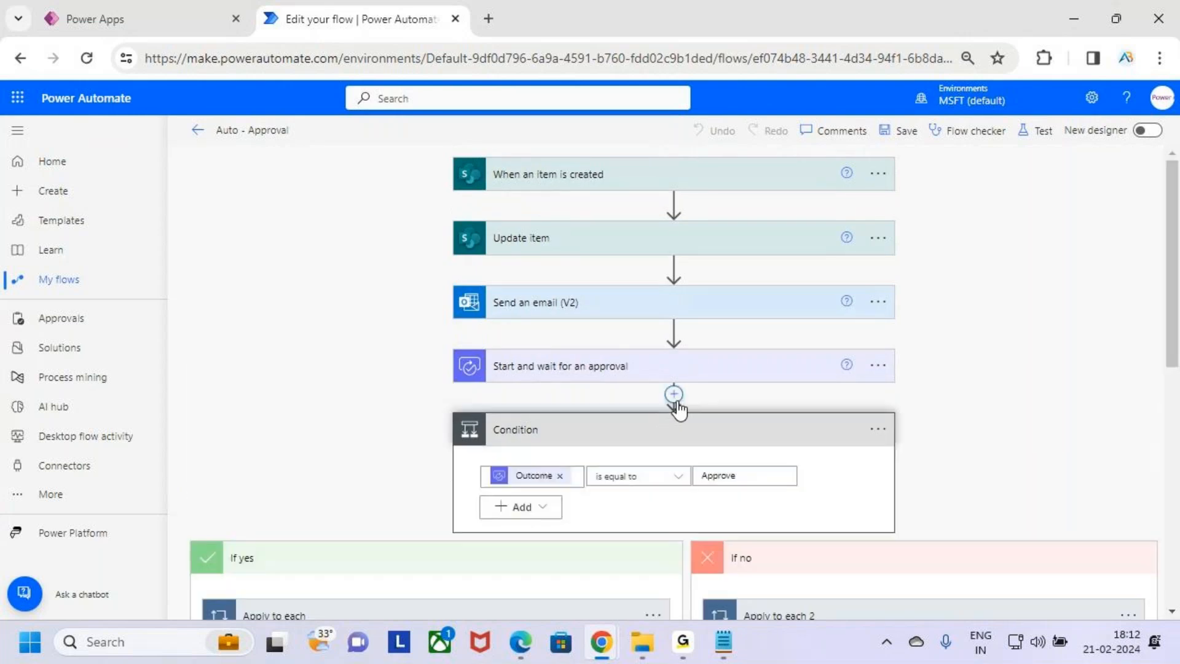
Mark up the Start and wait for an approval action and the Condition to explain the flow
{"action": "scroll", "coordinate": [678, 409], "scroll_direction": "down", "scroll_amount": 2}
{"action": "key", "text": "ctrl+2"}
{"action": "left_click_drag", "start_coordinate": [487, 278], "coordinate": [571, 207]}
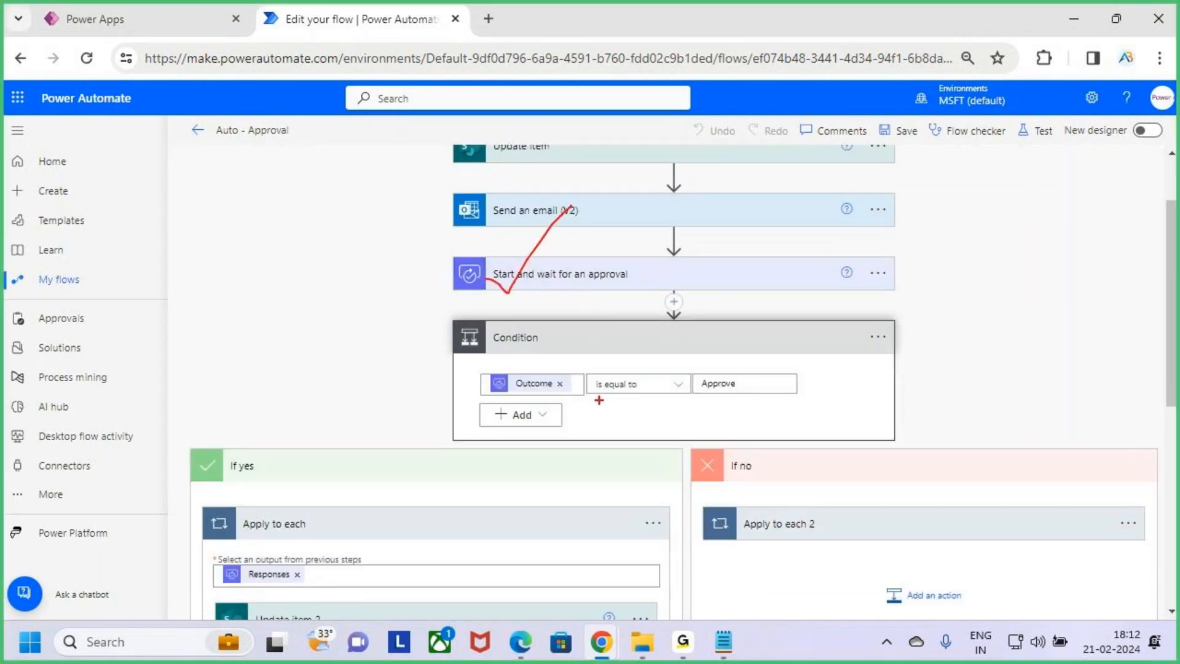
{"action": "scroll", "coordinate": [851, 416], "scroll_direction": "down", "scroll_amount": 4}
{"action": "left_click_drag", "start_coordinate": [205, 282], "coordinate": [412, 545]}
{"action": "key", "text": "Escape"}
{"action": "scroll", "coordinate": [525, 477], "scroll_direction": "down", "scroll_amount": 2}
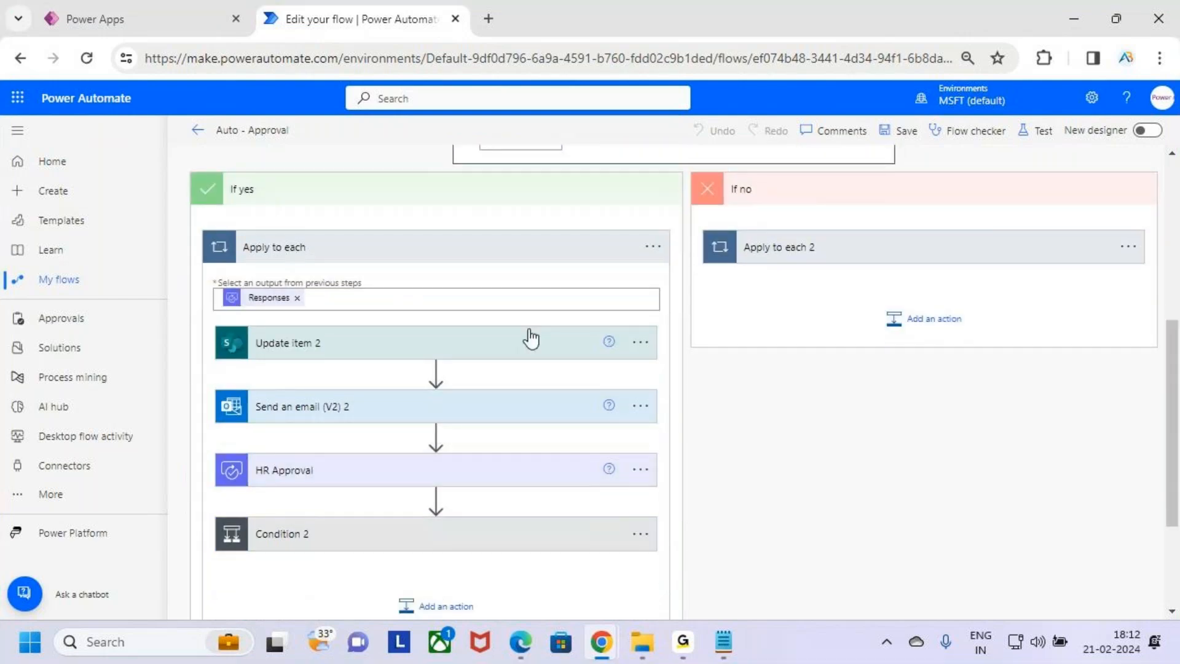
Walk through the nested HR Approval and Condition 2 actions, collapsing the branches back to the main flow
{"action": "scroll", "coordinate": [508, 480], "scroll_direction": "down", "scroll_amount": 1}
{"action": "scroll", "coordinate": [520, 441], "scroll_direction": "down", "scroll_amount": 1}
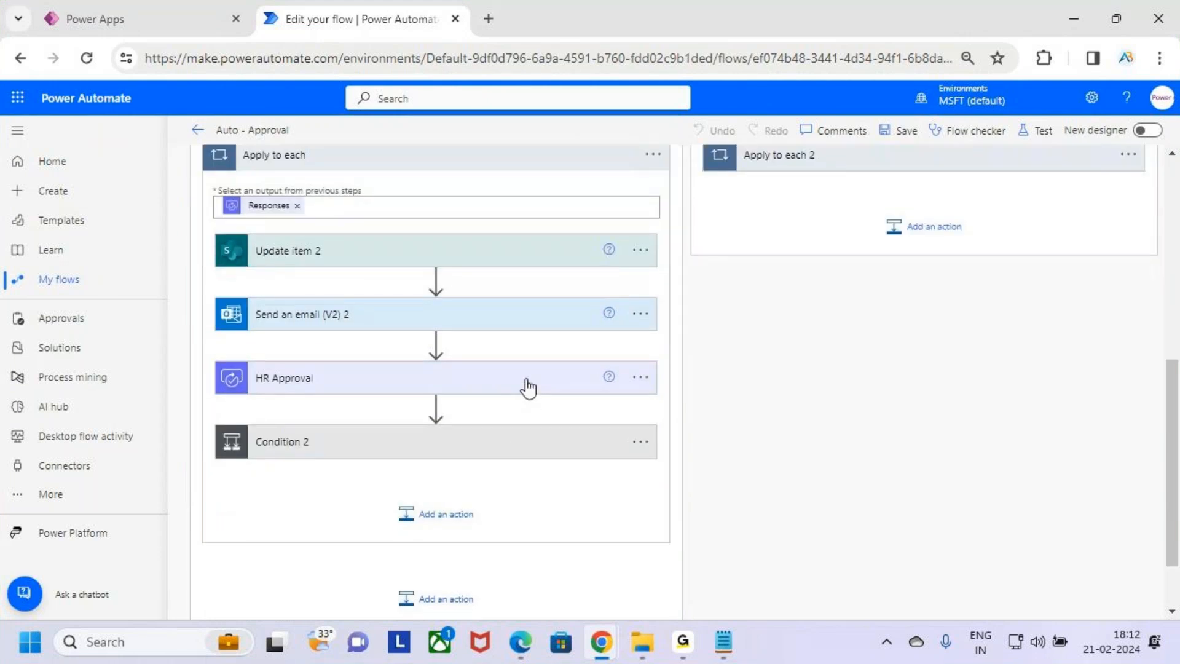
{"action": "left_click", "coordinate": [524, 443]}
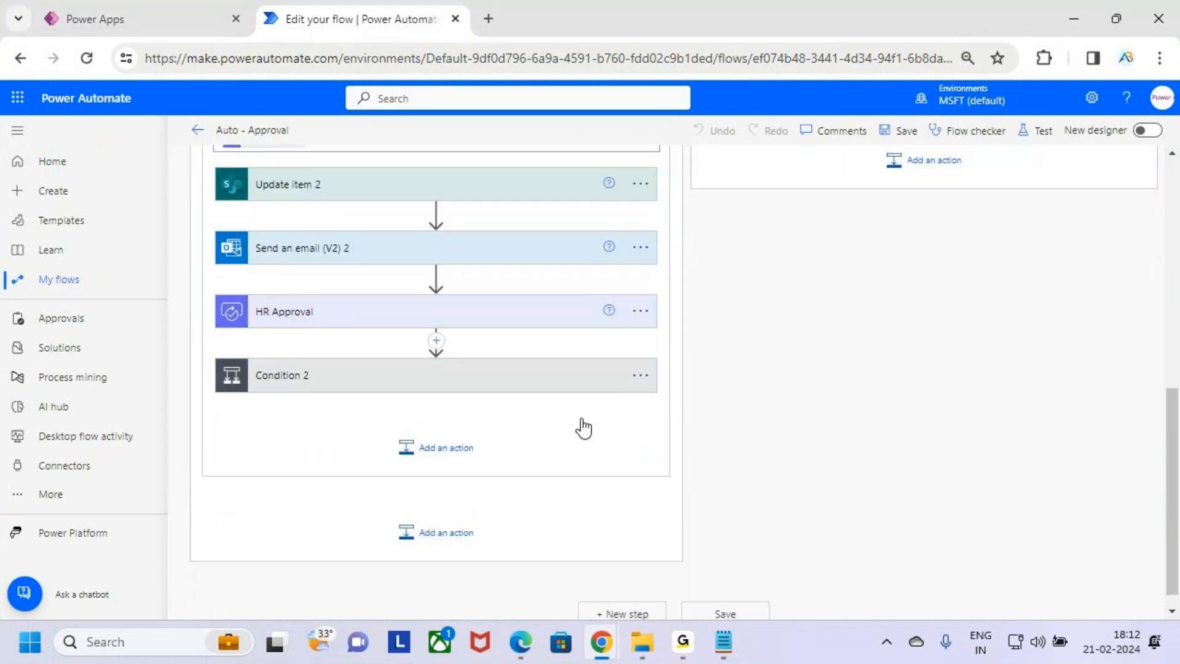
{"action": "scroll", "coordinate": [669, 368], "scroll_direction": "down", "scroll_amount": 2}
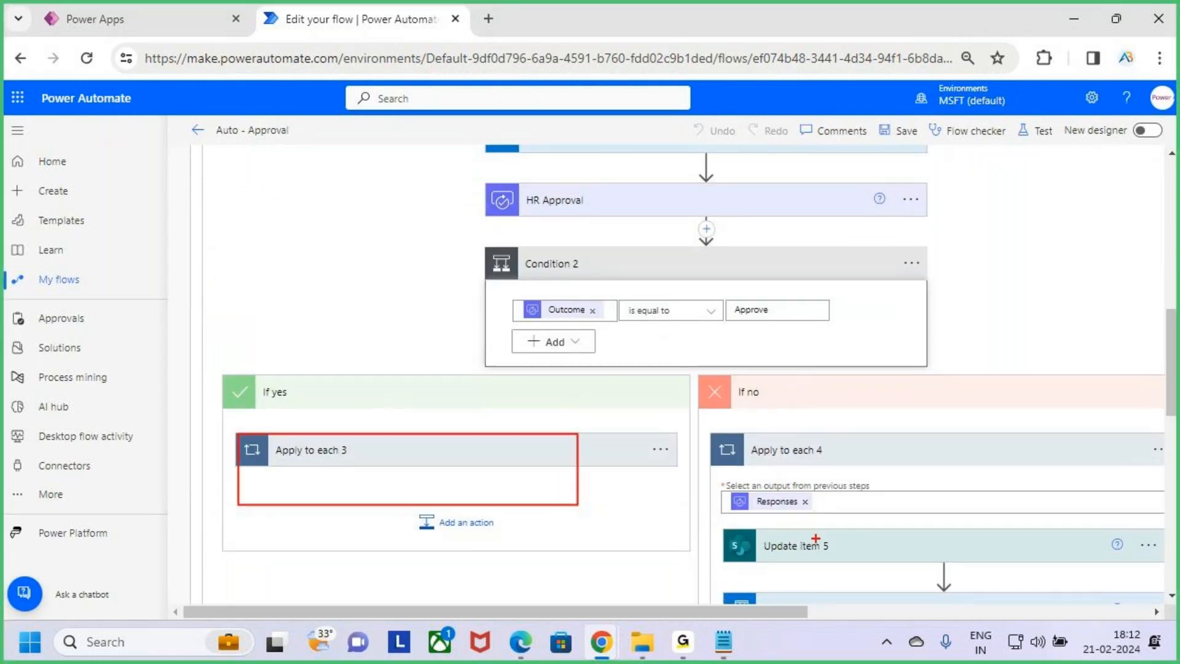
{"action": "left_click_drag", "start_coordinate": [733, 514], "coordinate": [999, 557]}
{"action": "key", "text": "Escape"}
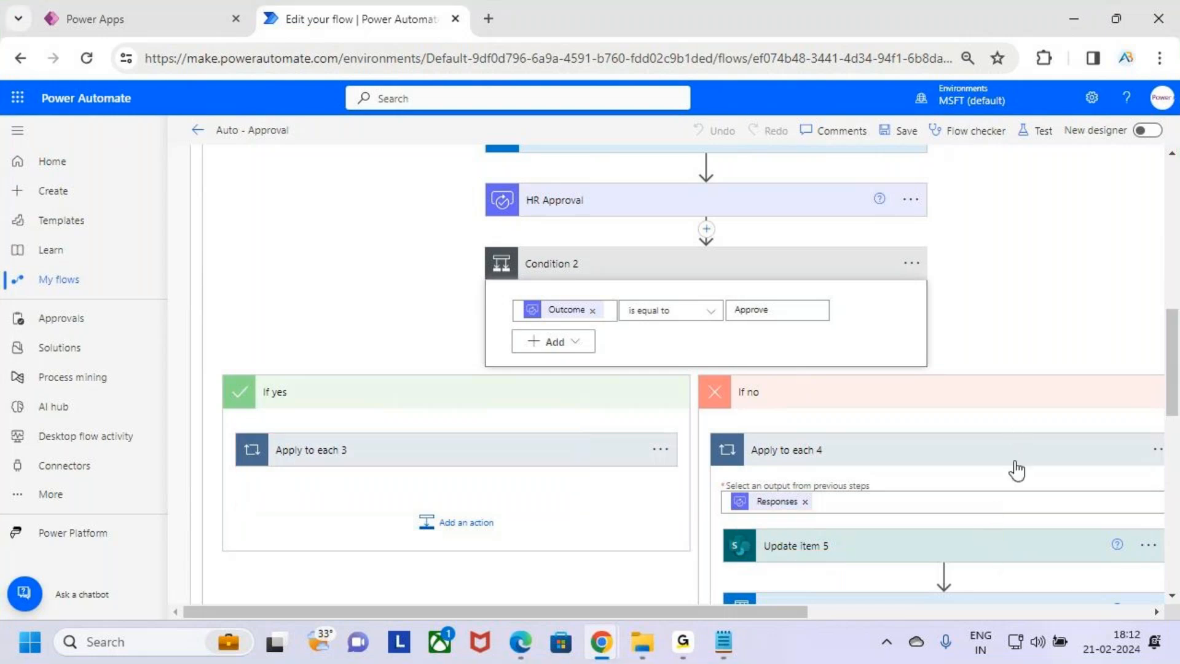
{"action": "left_click", "coordinate": [1016, 458]}
{"action": "left_click", "coordinate": [466, 392]}
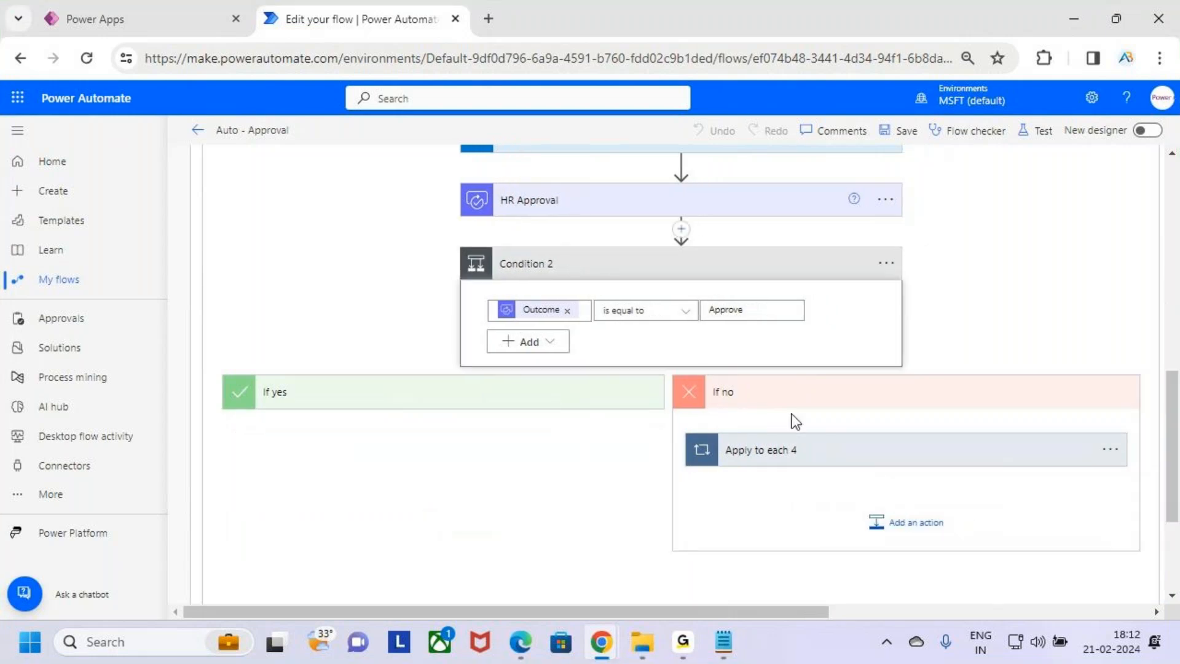
{"action": "left_click", "coordinate": [810, 405]}
{"action": "left_click", "coordinate": [664, 278]}
{"action": "scroll", "coordinate": [639, 344], "scroll_direction": "up", "scroll_amount": 3}
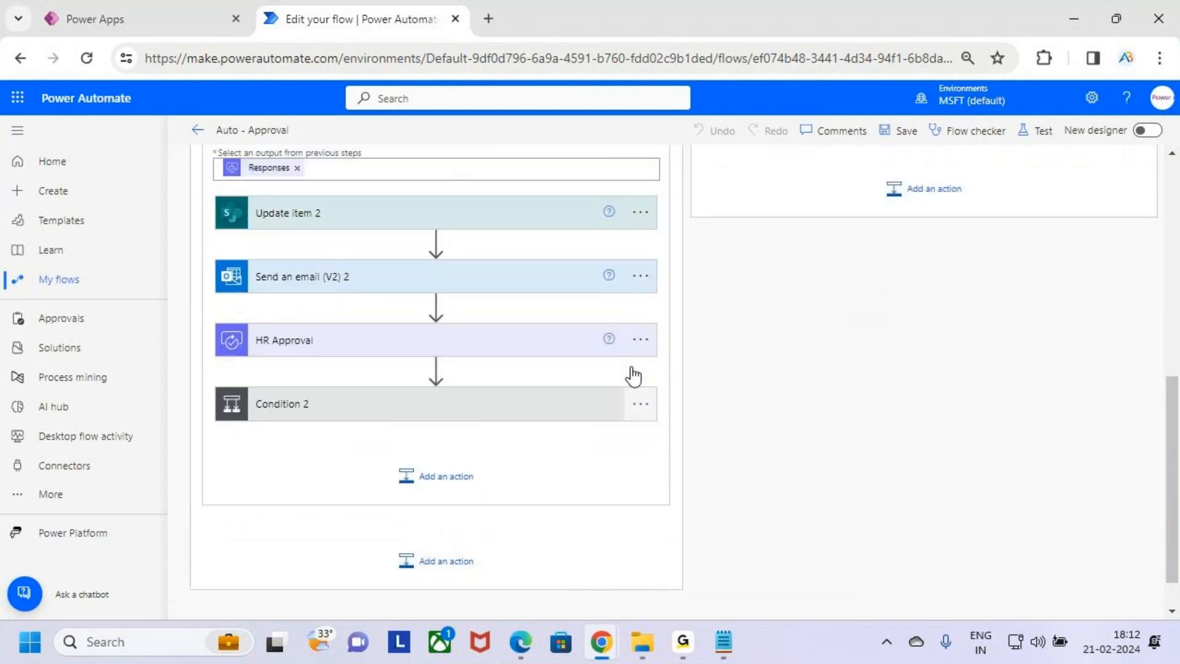
{"action": "left_click", "coordinate": [487, 267]}
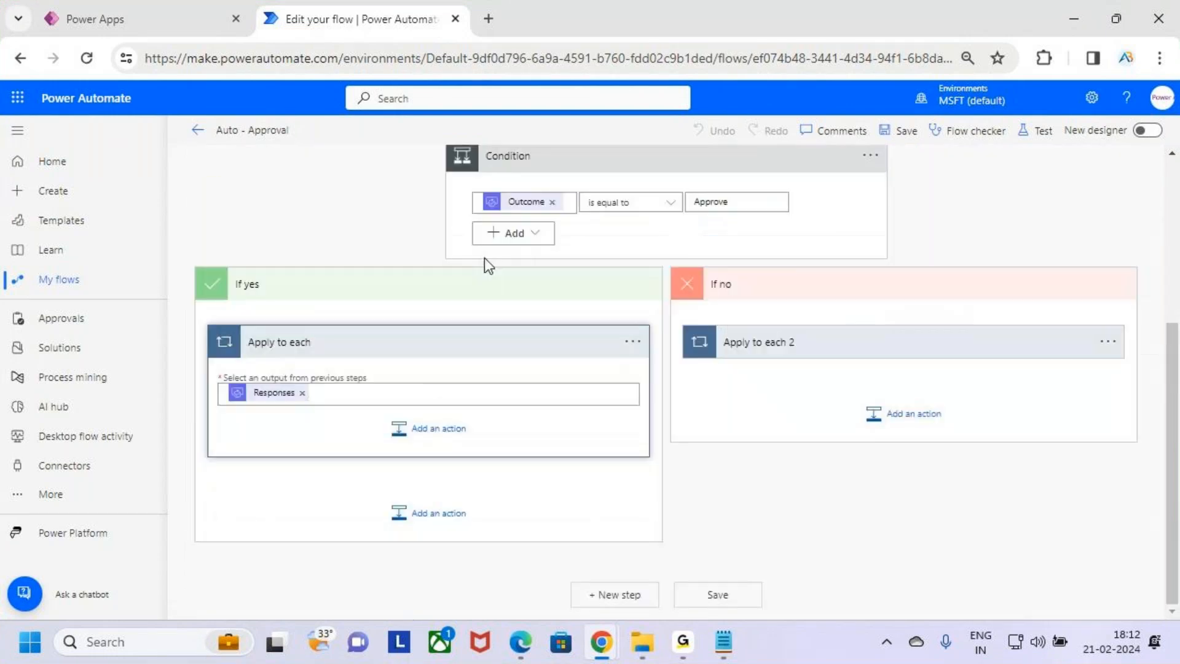
{"action": "scroll", "coordinate": [486, 283], "scroll_direction": "up", "scroll_amount": 2}
{"action": "scroll", "coordinate": [589, 394], "scroll_direction": "up", "scroll_amount": 3}
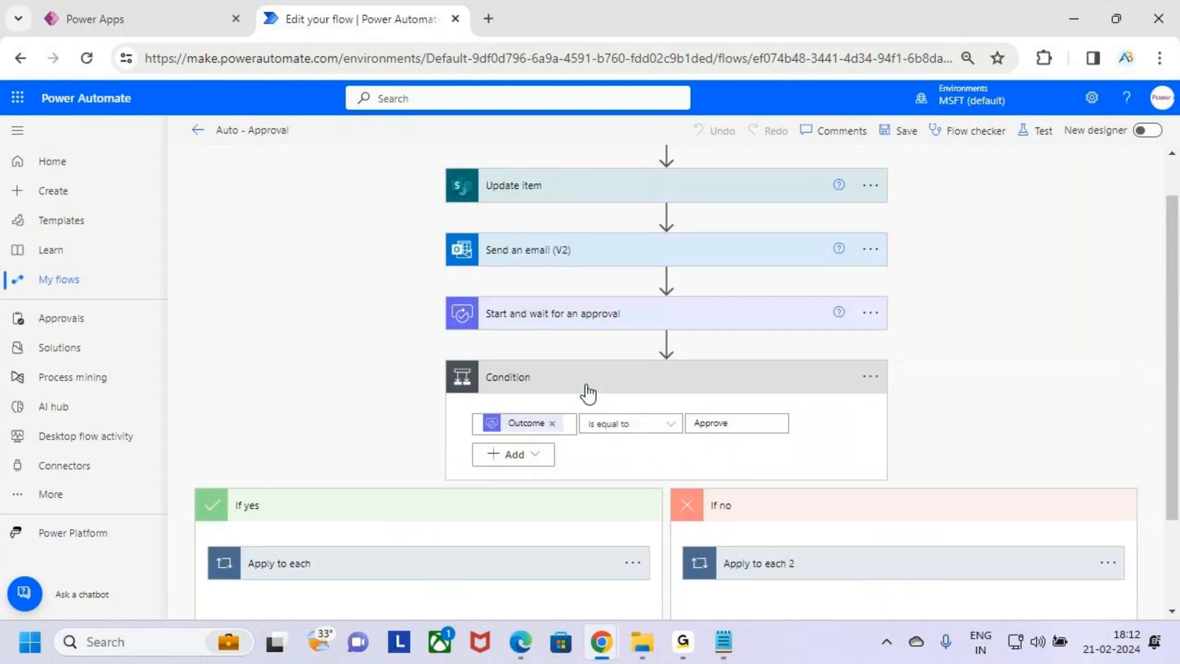
{"action": "scroll", "coordinate": [591, 390], "scroll_direction": "down", "scroll_amount": 3}
{"action": "left_click", "coordinate": [540, 388]}
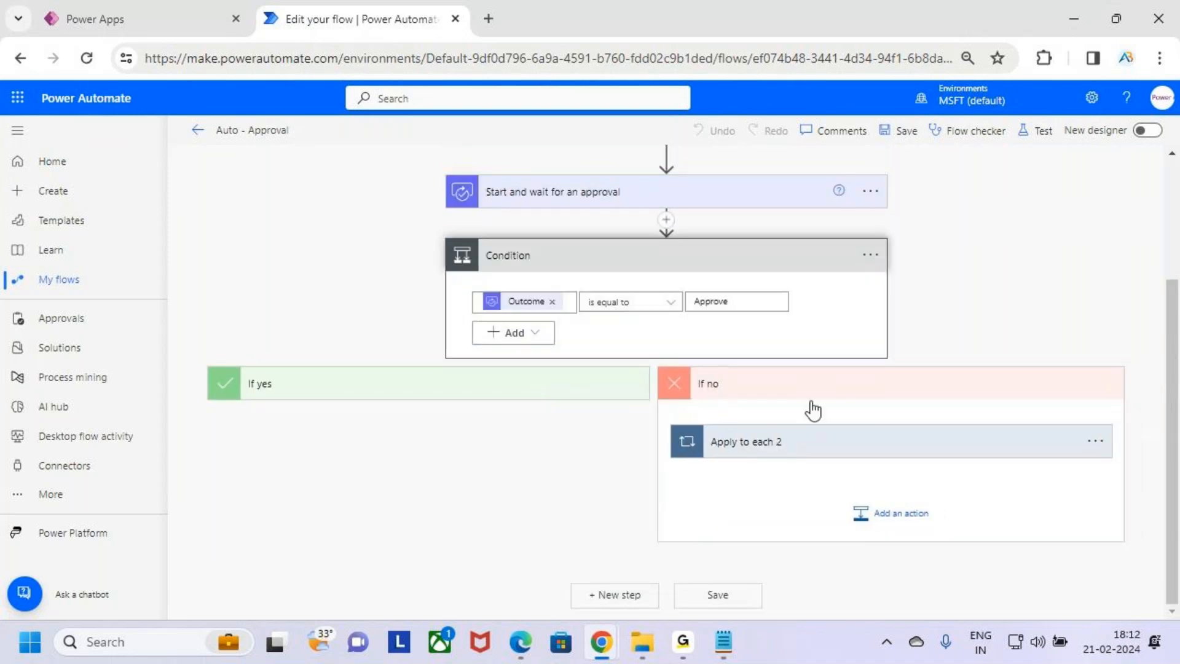
{"action": "left_click", "coordinate": [452, 396]}
{"action": "scroll", "coordinate": [746, 406], "scroll_direction": "up", "scroll_amount": 1}
{"action": "scroll", "coordinate": [745, 406], "scroll_direction": "up", "scroll_amount": 1}
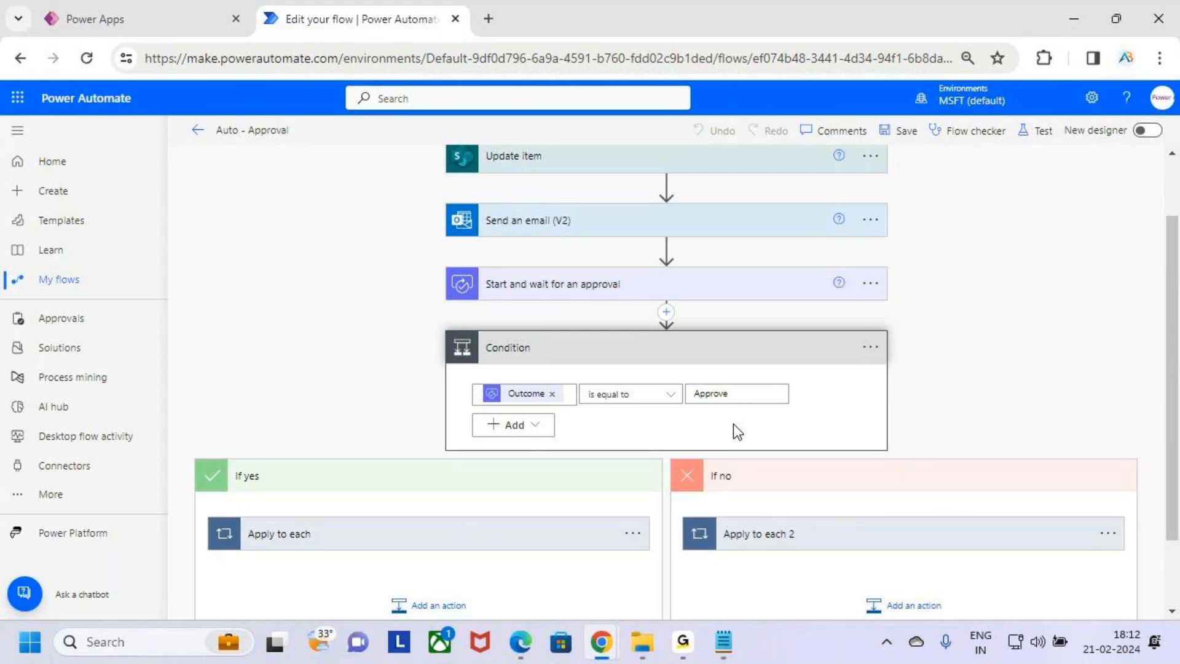
{"action": "key", "text": "ctrl+2"}
{"action": "left_click", "coordinate": [774, 353]}
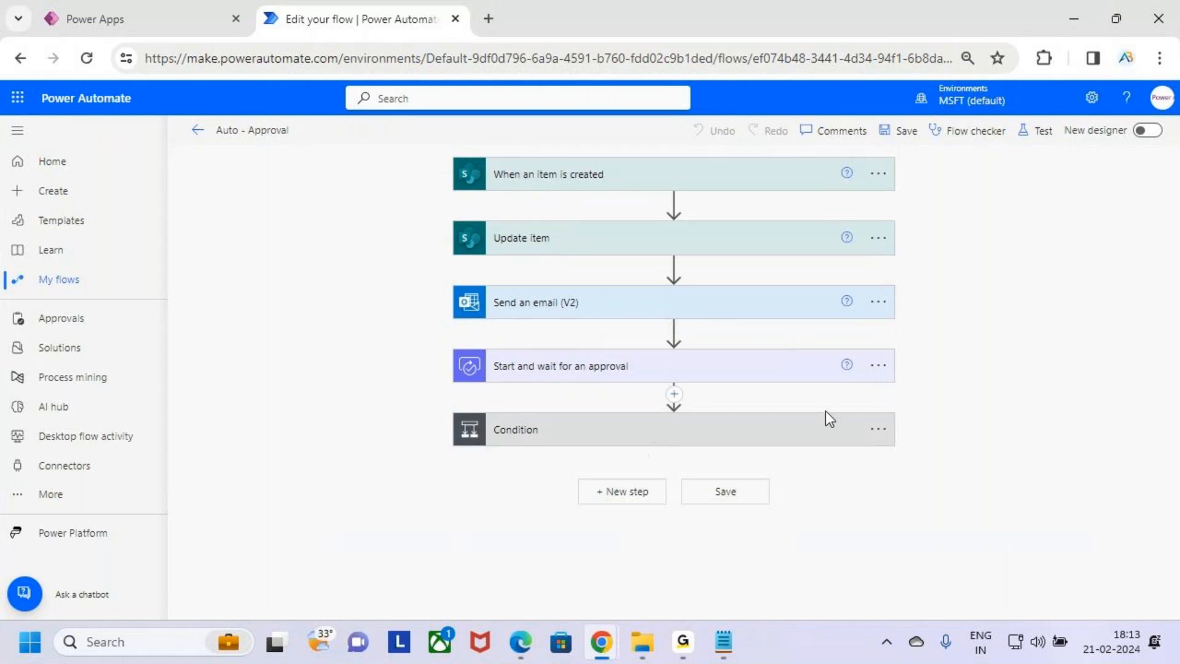
Open the Settings of the Start and wait for an approval action
{"action": "left_click", "coordinate": [806, 377]}
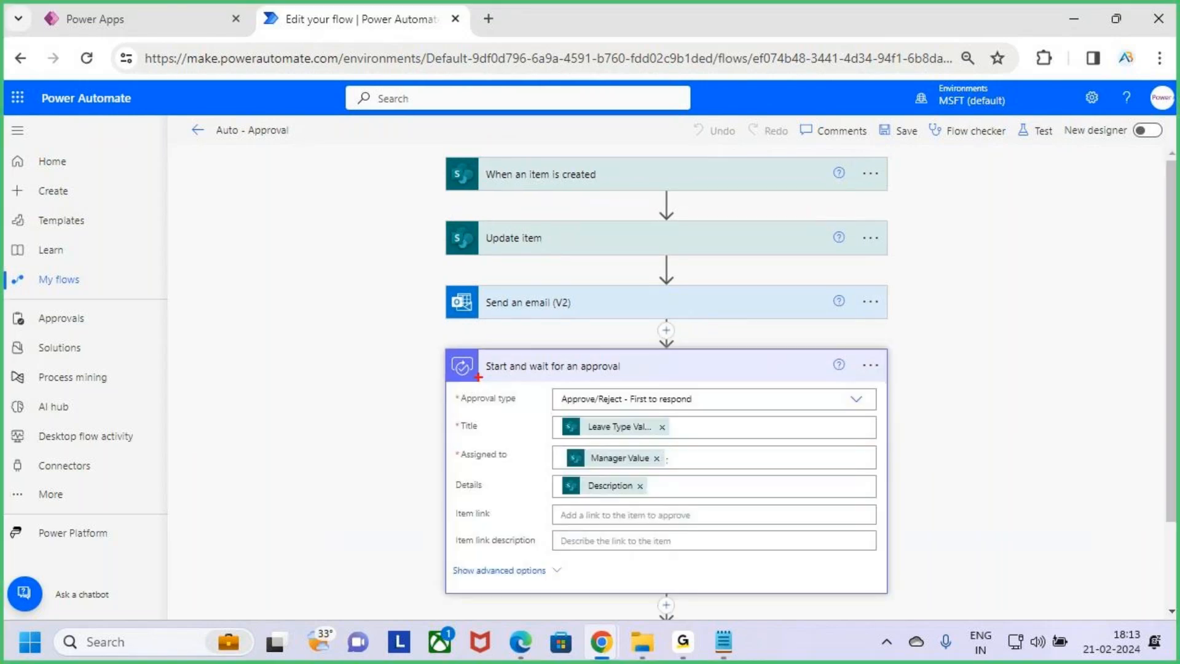
{"action": "left_click", "coordinate": [582, 376]}
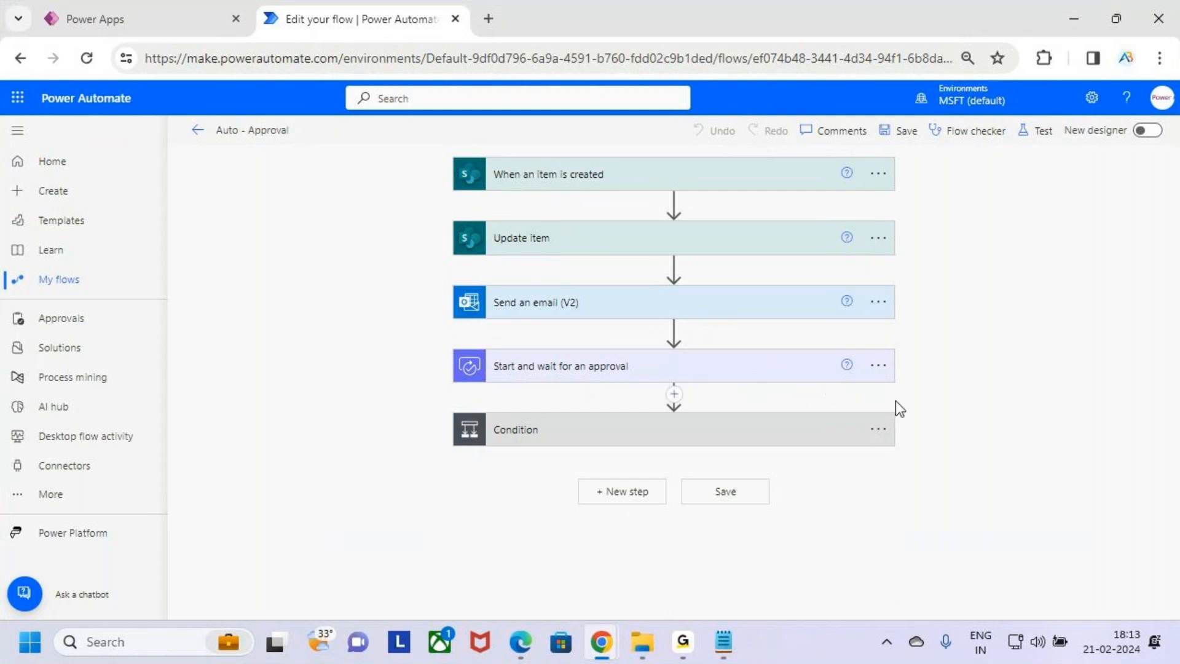
{"action": "left_click_drag", "start_coordinate": [861, 353], "coordinate": [898, 384]}
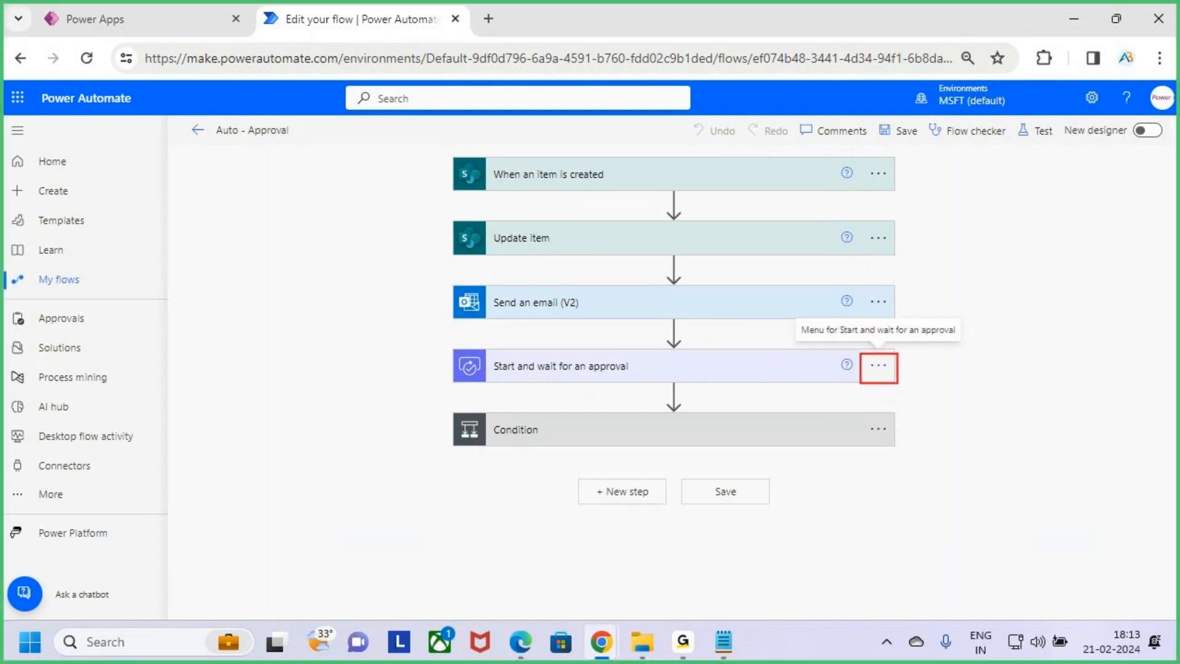
{"action": "left_click", "coordinate": [883, 373]}
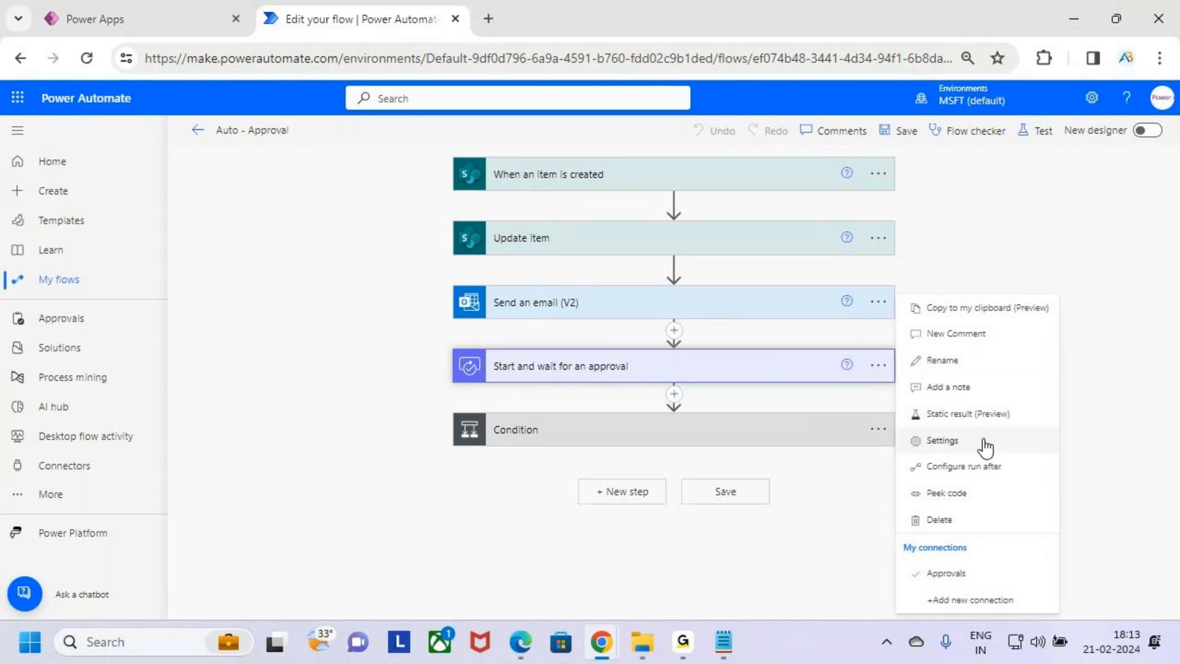
{"action": "key", "text": "ctrl+2"}
{"action": "left_click_drag", "start_coordinate": [899, 431], "coordinate": [1013, 456]}
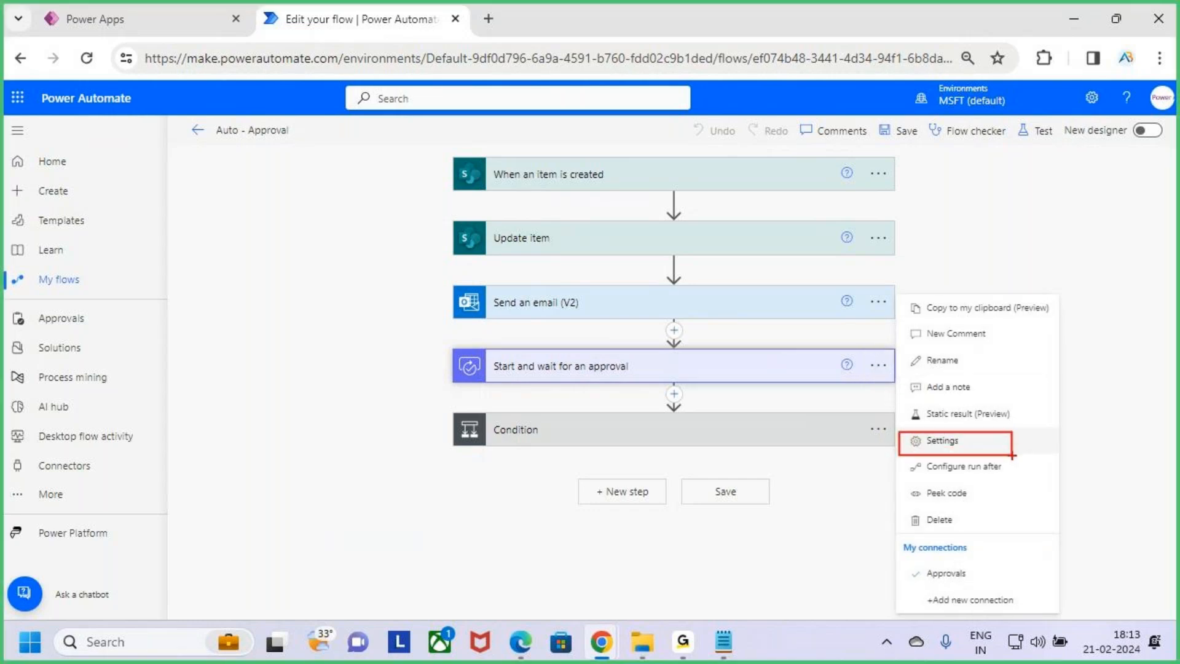
{"action": "key", "text": "Escape"}
{"action": "left_click", "coordinate": [995, 440]}
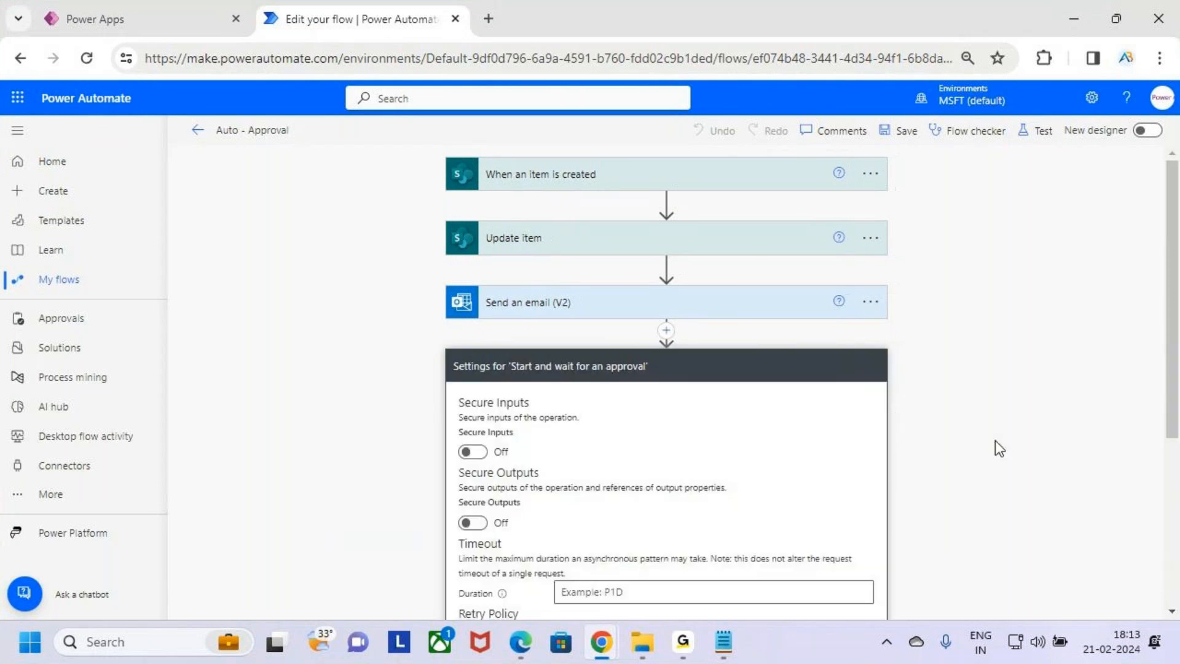
Review the Timeout duration option in the approval action's settings
{"action": "scroll", "coordinate": [713, 298], "scroll_direction": "down", "scroll_amount": 3}
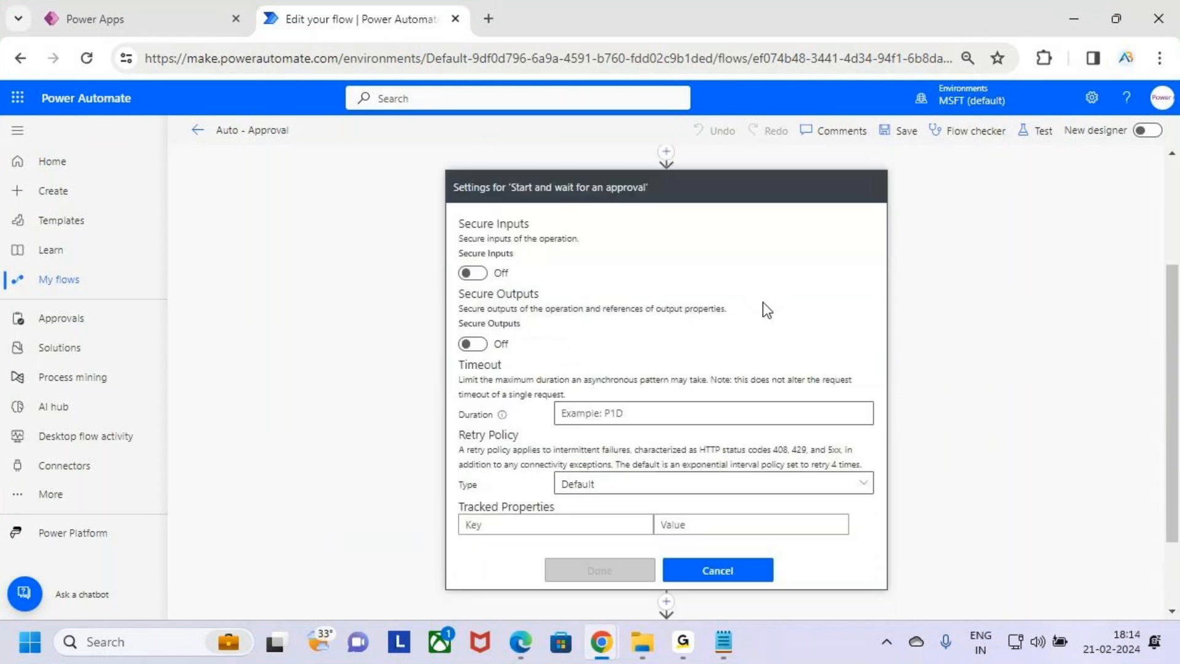
{"action": "key", "text": "ctrl+2"}
{"action": "mouse_move", "coordinate": [447, 351]}
{"action": "left_mouse_down"}
{"action": "mouse_move", "coordinate": [645, 386]}
{"action": "mouse_move", "coordinate": [533, 369]}
{"action": "mouse_move", "coordinate": [545, 333]}
{"action": "left_mouse_up"}
{"action": "key", "text": "e"}
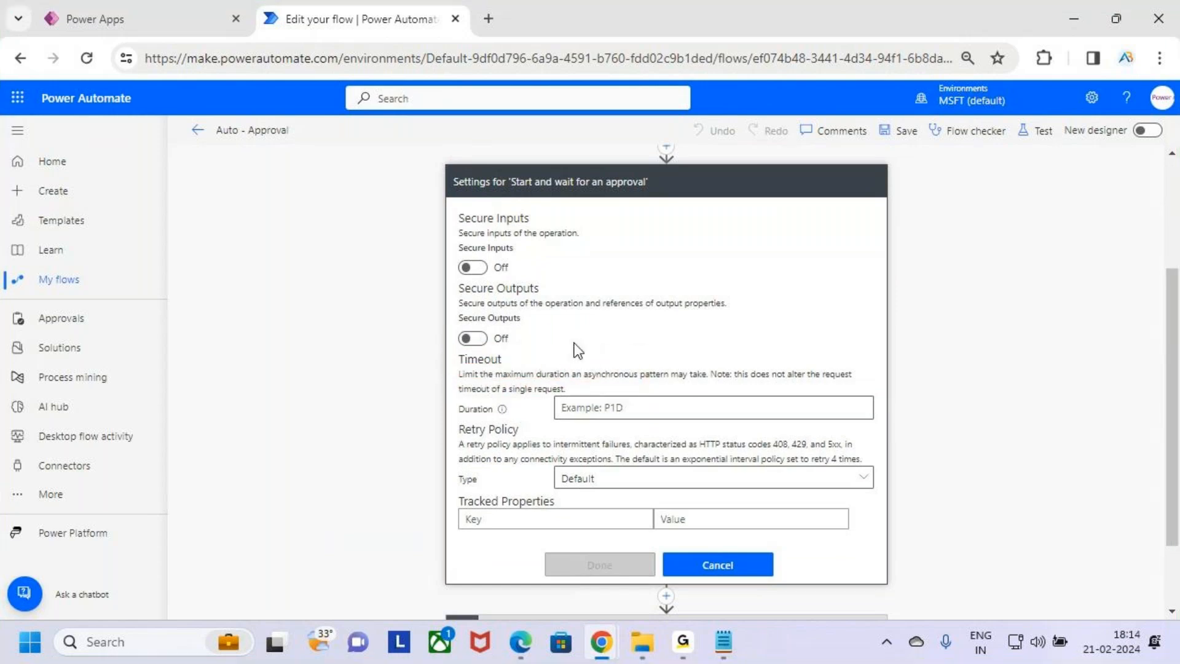
{"action": "left_click_drag", "start_coordinate": [453, 364], "coordinate": [581, 387]}
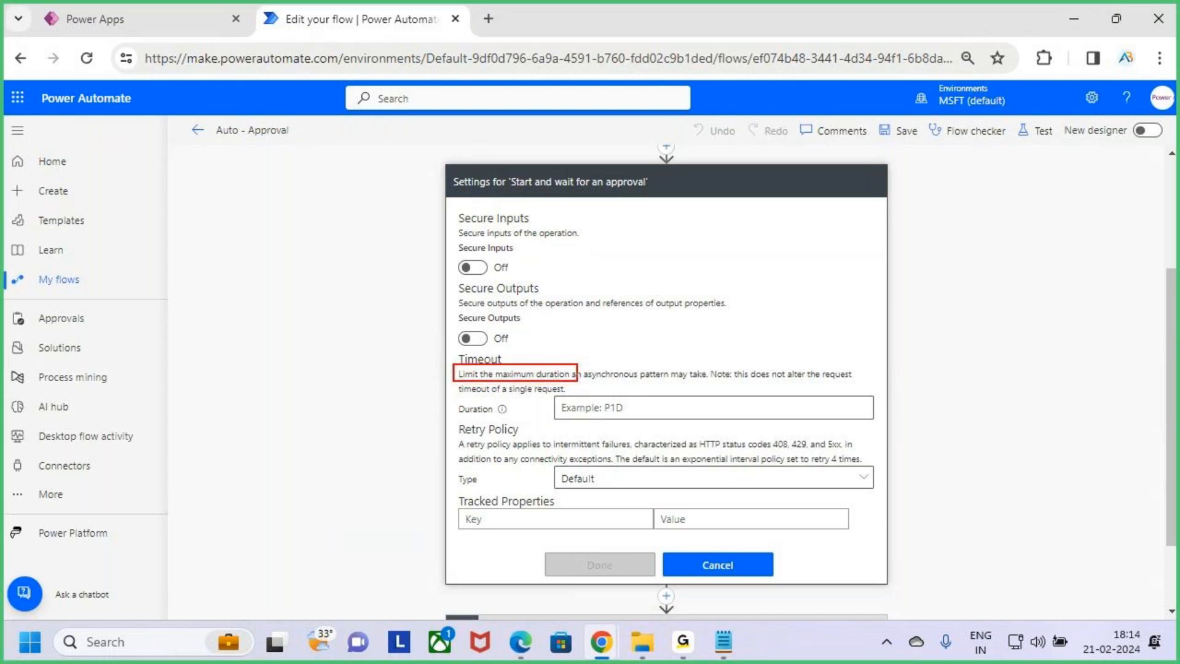
{"action": "key", "text": "Escape"}
{"action": "scroll", "coordinate": [602, 323], "scroll_direction": "up", "scroll_amount": 3}
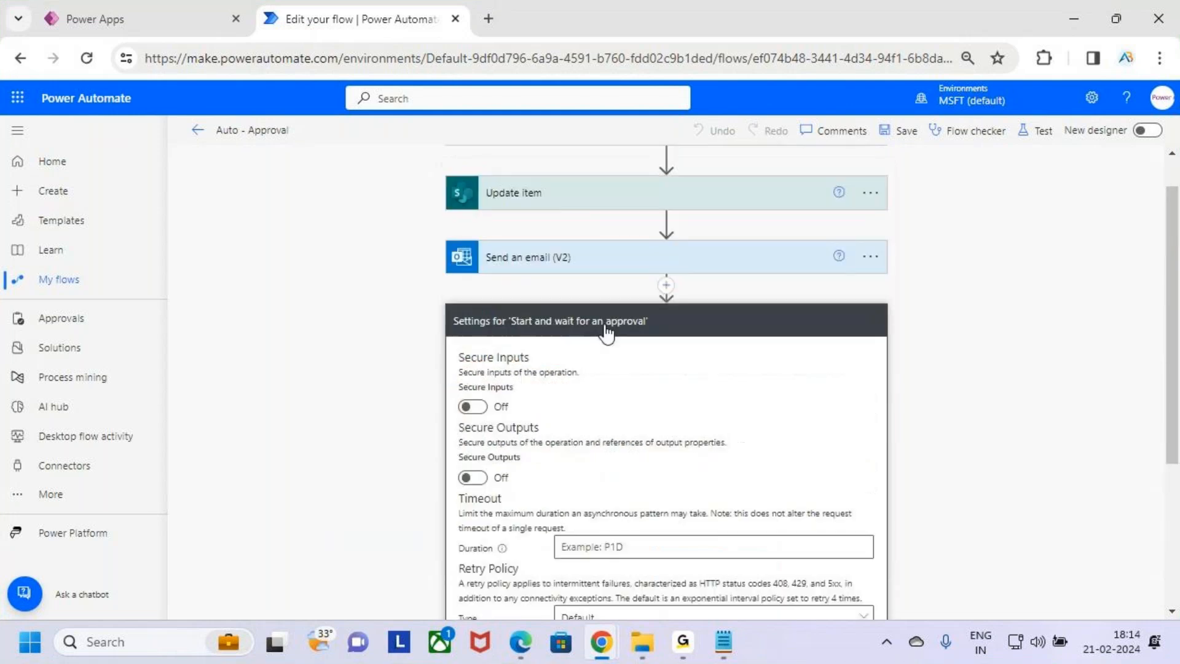
{"action": "scroll", "coordinate": [680, 400], "scroll_direction": "down", "scroll_amount": 4}
{"action": "left_click", "coordinate": [750, 467]}
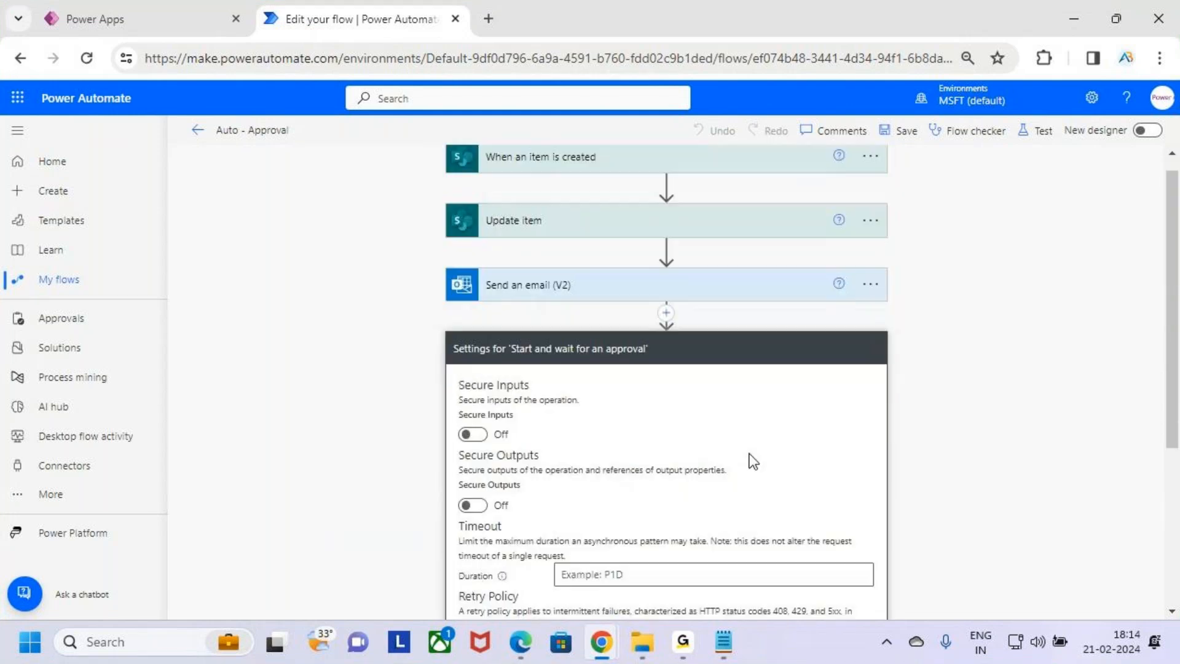
Examine the Start and wait for an approval action's approval type, title and assignee fields
{"action": "key", "text": "ctrl+2"}
{"action": "left_click_drag", "start_coordinate": [539, 387], "coordinate": [613, 386]}
{"action": "left_click_drag", "start_coordinate": [447, 350], "coordinate": [885, 598]}
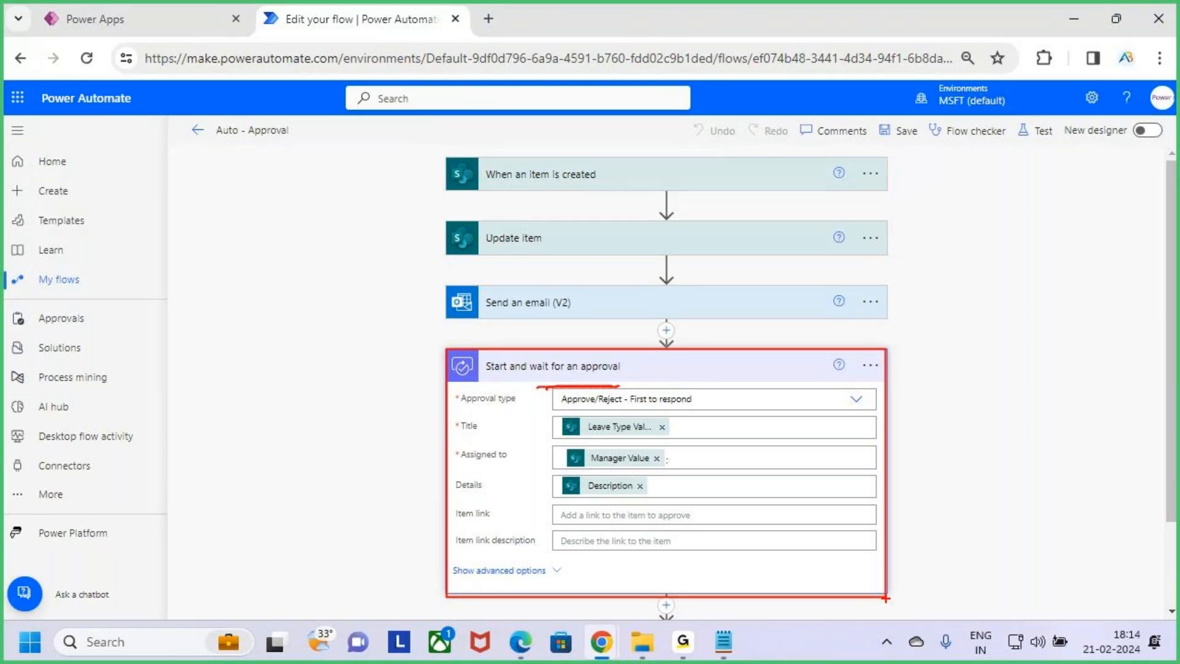
{"action": "left_click_drag", "start_coordinate": [747, 322], "coordinate": [733, 365]}
{"action": "key", "text": "Escape"}
Switch to the Notepad approvals notes and place the cursor after the Parallel Branching heading
{"action": "left_click", "coordinate": [723, 642]}
{"action": "left_click", "coordinate": [234, 297]}
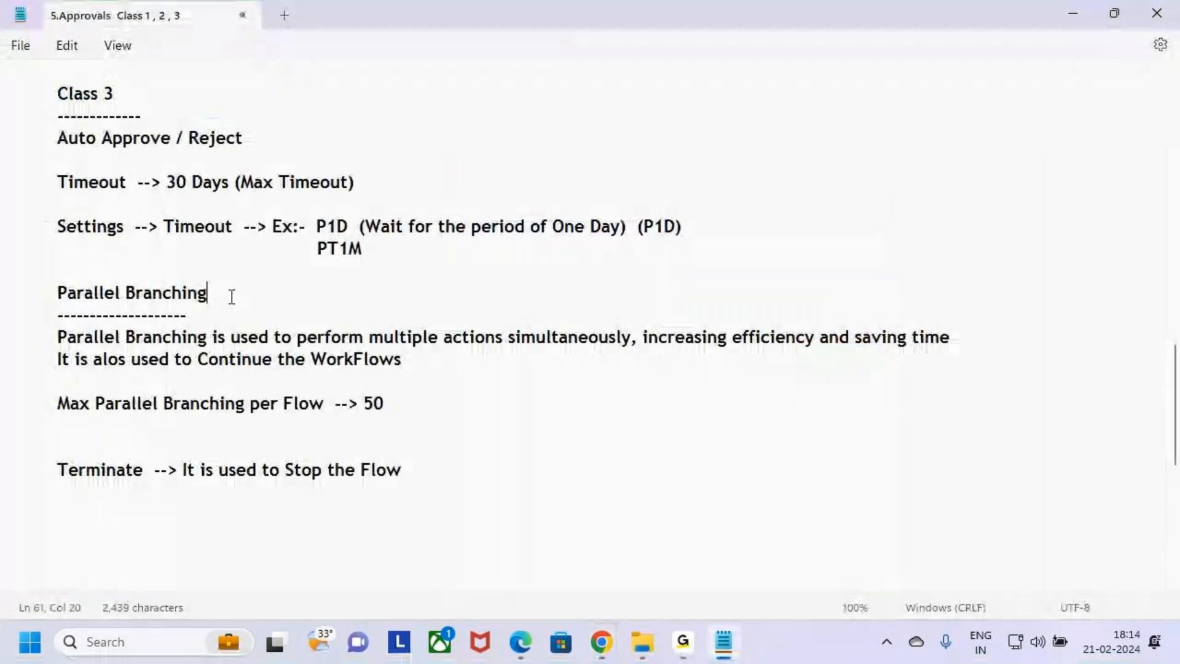
Review the Auto Approve / Reject timeout notes and compare them with the Auto - Approval flow
{"action": "scroll", "coordinate": [235, 297], "scroll_direction": "up", "scroll_amount": 2}
{"action": "left_click_drag", "start_coordinate": [40, 311], "coordinate": [134, 316]}
{"action": "left_click", "coordinate": [212, 334]}
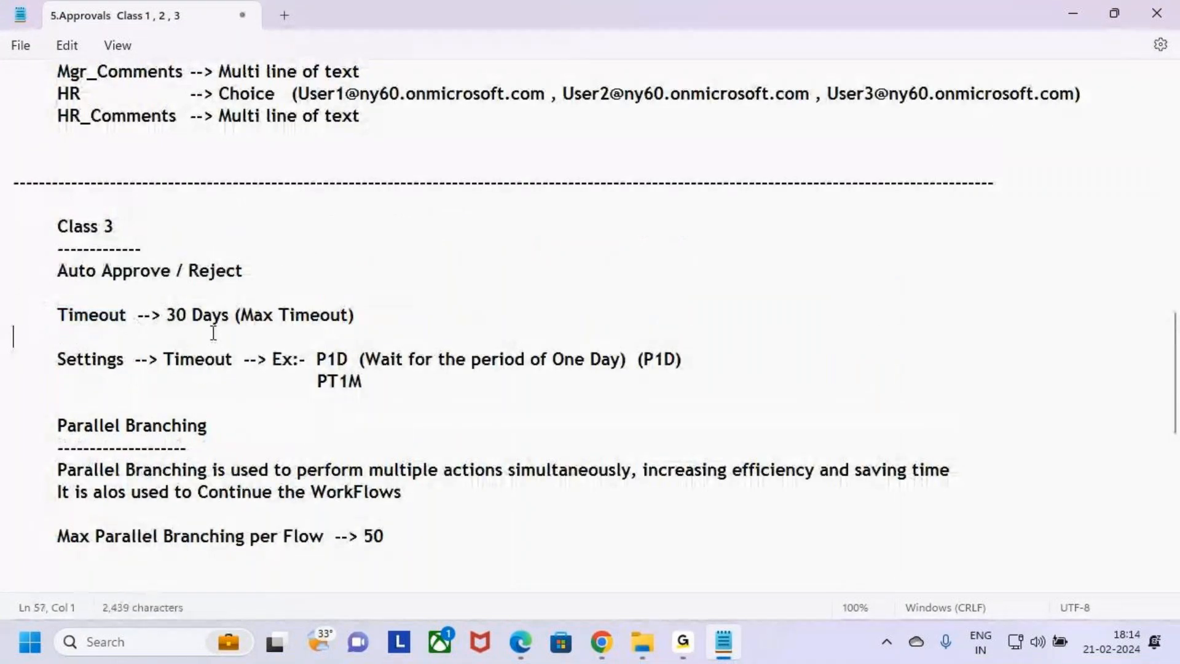
{"action": "key", "text": "alt+Tab"}
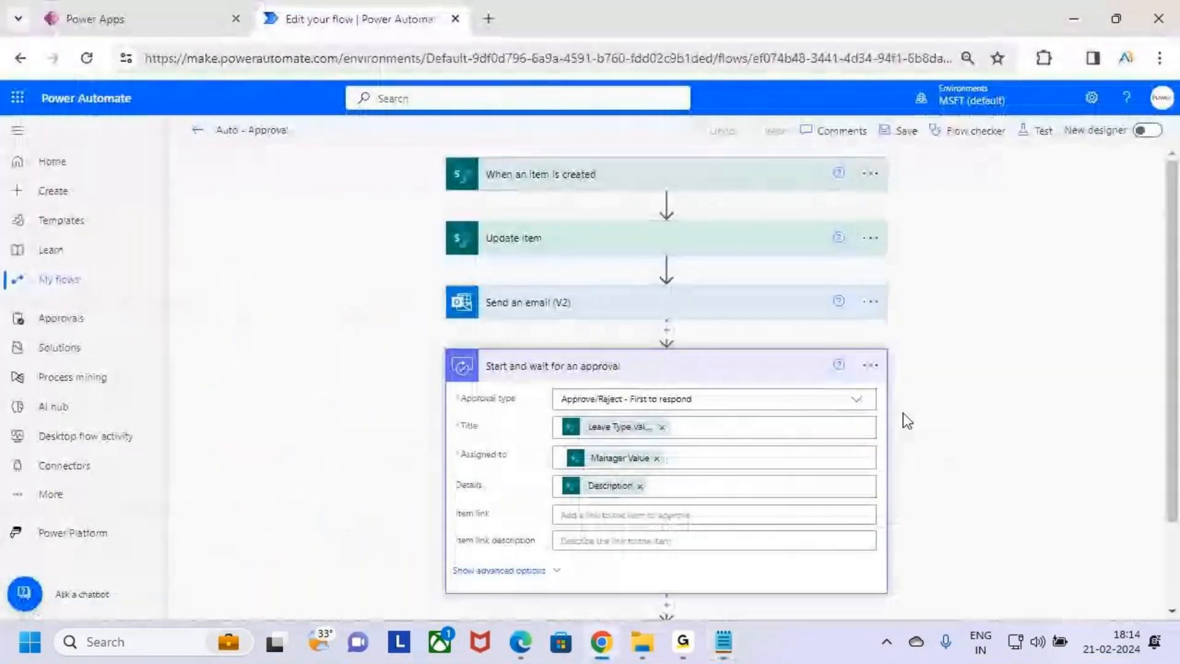
{"action": "key", "text": "alt+Tab"}
{"action": "left_click_drag", "start_coordinate": [50, 313], "coordinate": [124, 320]}
{"action": "left_click", "coordinate": [150, 335]}
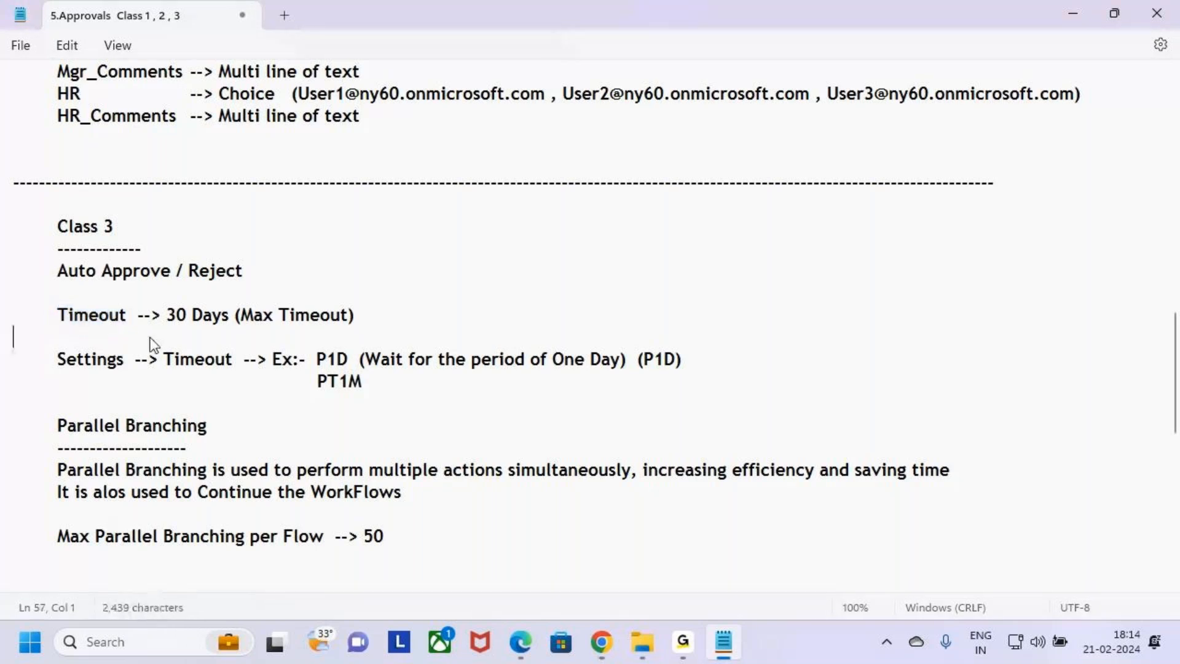
{"action": "key", "text": "alt+Tab"}
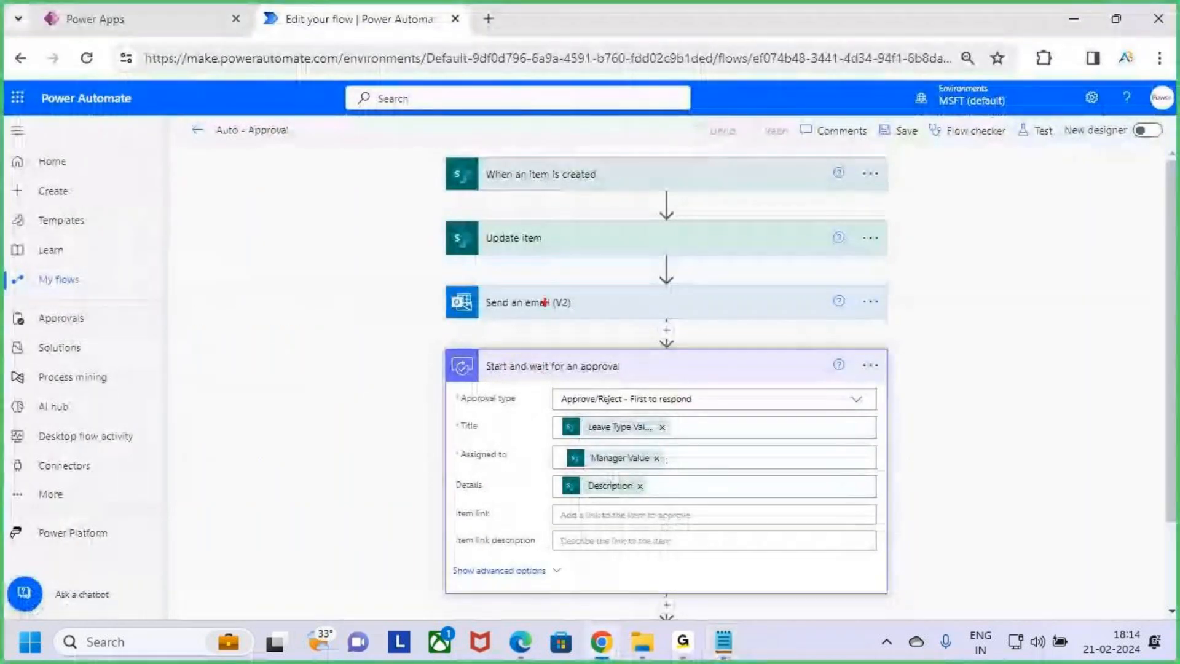
Examine the Update item, Send an email (V2) and Start and wait for an approval actions in the flow
{"action": "left_click_drag", "start_coordinate": [568, 241], "coordinate": [594, 212]}
{"action": "mouse_move", "coordinate": [578, 310]}
{"action": "left_mouse_down"}
{"action": "mouse_move", "coordinate": [591, 315]}
{"action": "mouse_move", "coordinate": [614, 286]}
{"action": "left_mouse_up"}
{"action": "mouse_move", "coordinate": [442, 352]}
{"action": "left_mouse_down"}
{"action": "mouse_move", "coordinate": [578, 439]}
{"action": "mouse_move", "coordinate": [887, 593]}
{"action": "left_mouse_up"}
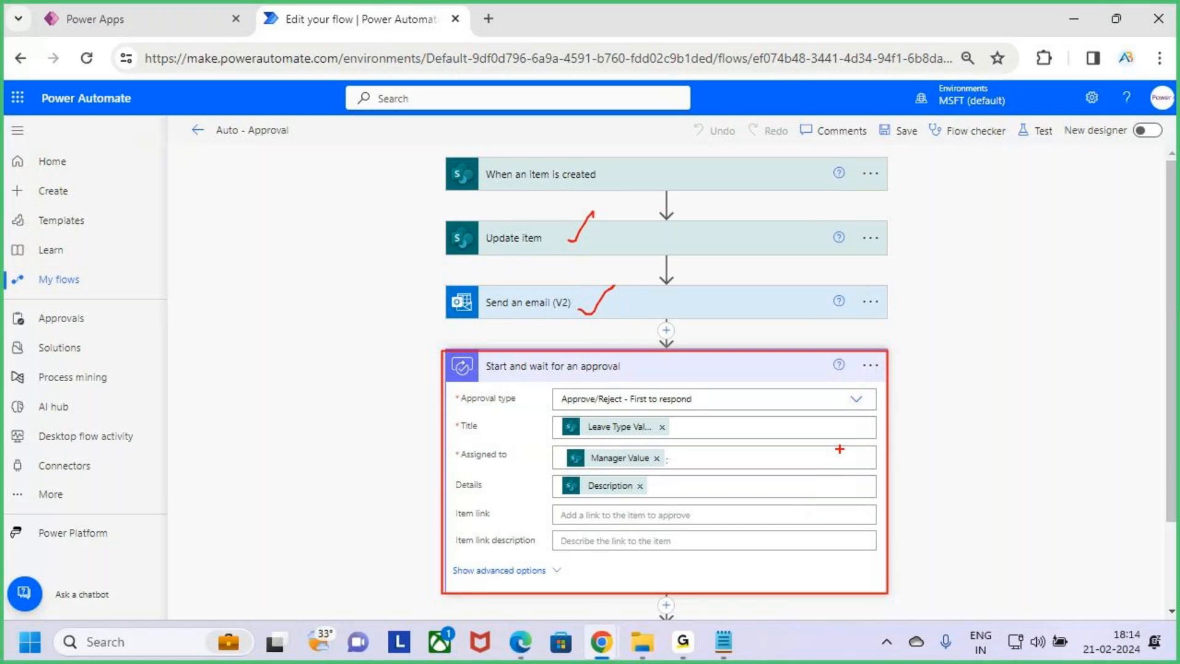
{"action": "left_click_drag", "start_coordinate": [883, 420], "coordinate": [951, 332]}
{"action": "key", "text": "Escape"}
{"action": "scroll", "coordinate": [927, 430], "scroll_direction": "down", "scroll_amount": 2}
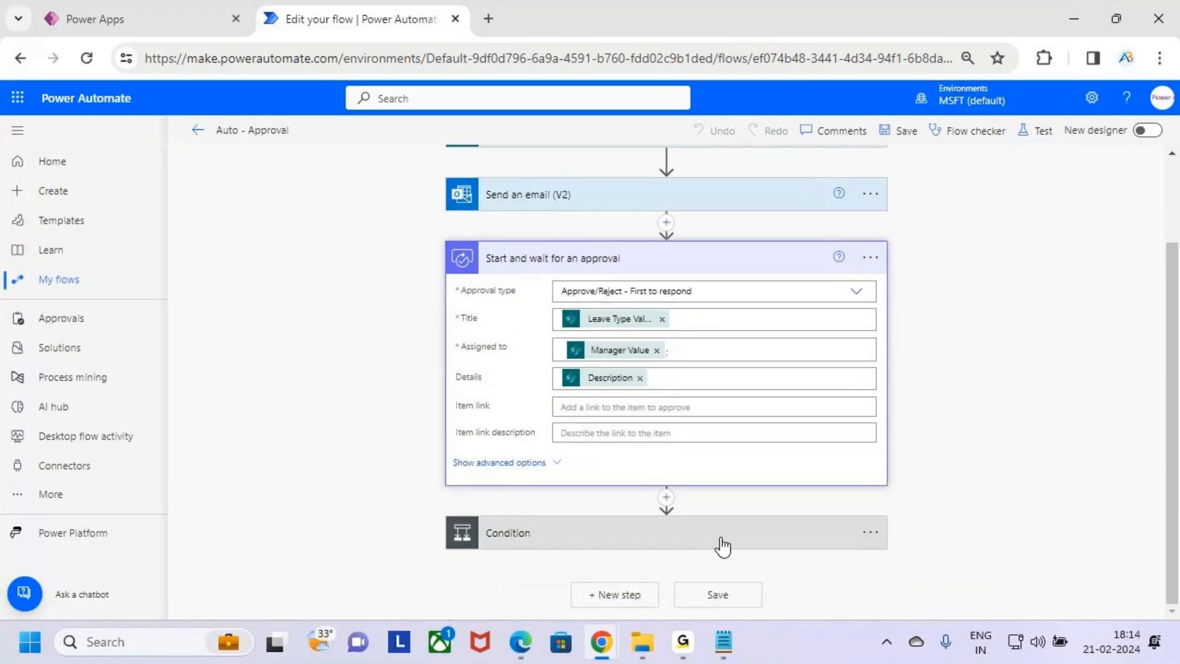
{"action": "scroll", "coordinate": [713, 549], "scroll_direction": "up", "scroll_amount": 2}
{"action": "key", "text": "ctrl+2"}
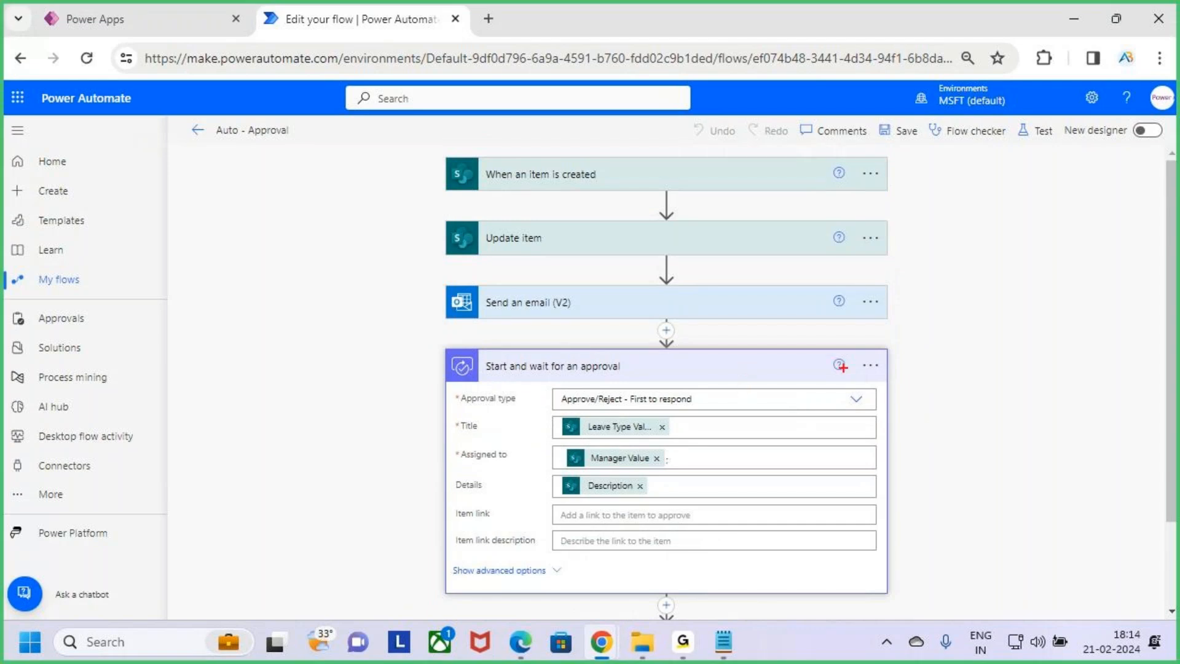
{"action": "mouse_move", "coordinate": [448, 348]}
{"action": "left_mouse_down"}
{"action": "mouse_move", "coordinate": [819, 569]}
{"action": "mouse_move", "coordinate": [889, 595]}
{"action": "left_mouse_up"}
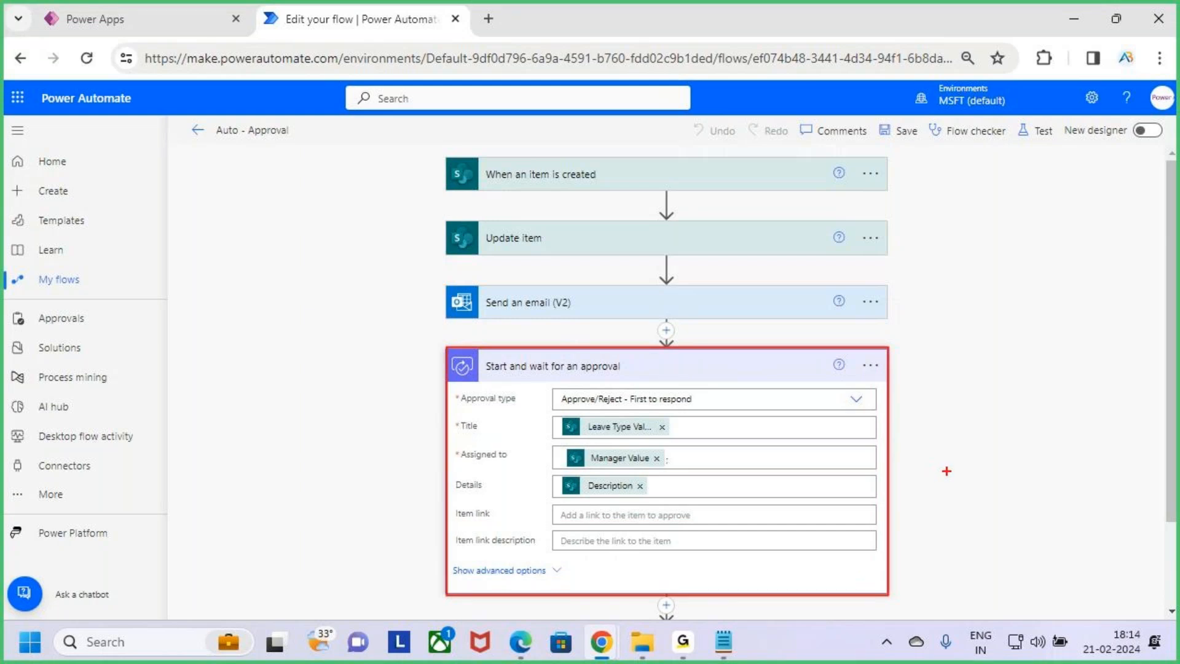
{"action": "key", "text": "Escape"}
Review the Timeout line in the notes against the flow's approval action
{"action": "key", "text": "alt+Tab"}
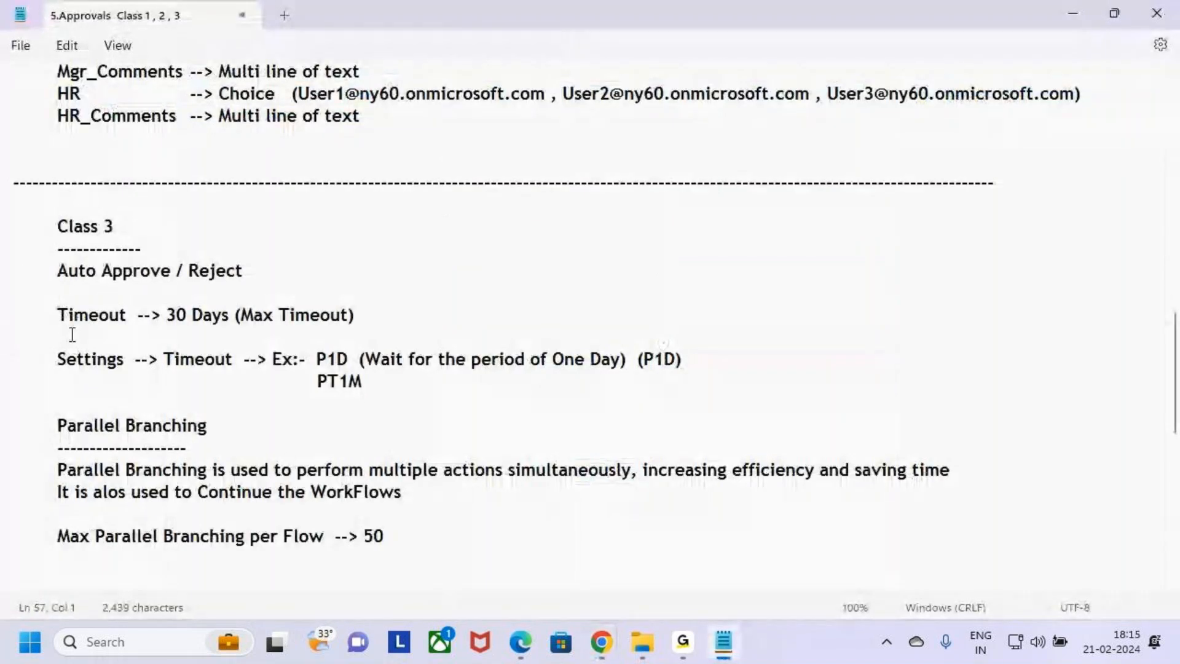
{"action": "left_click_drag", "start_coordinate": [57, 315], "coordinate": [363, 322]}
{"action": "left_click", "coordinate": [242, 316]}
{"action": "left_click", "coordinate": [366, 320]}
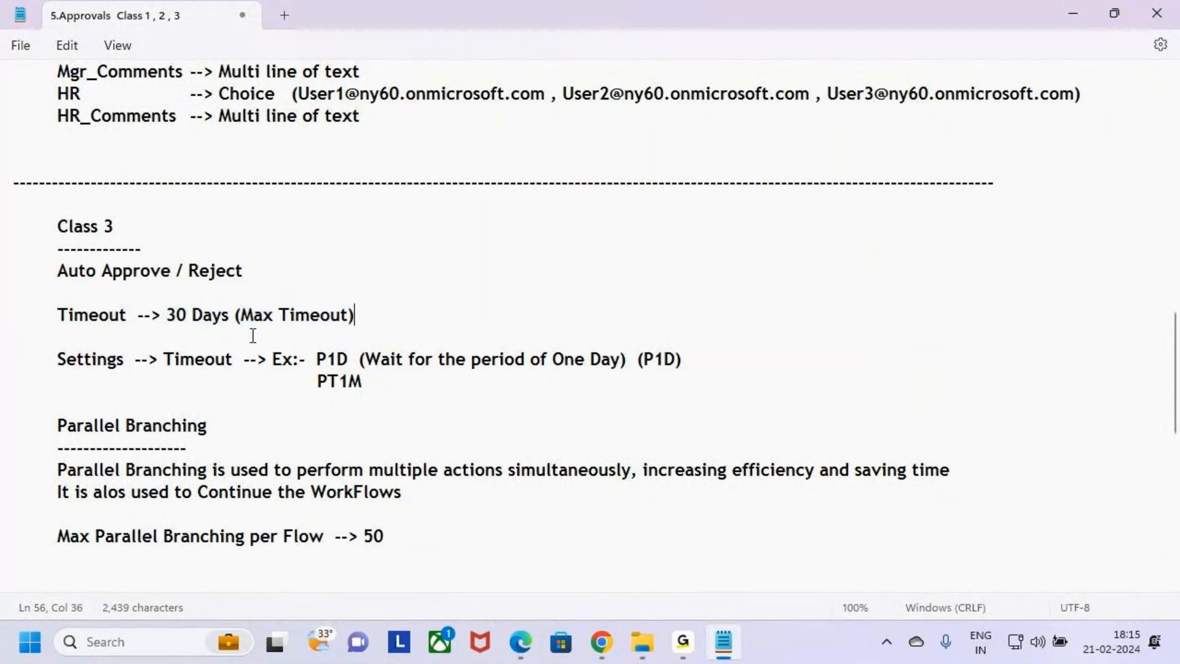
{"action": "left_click_drag", "start_coordinate": [166, 315], "coordinate": [241, 317]}
{"action": "left_click", "coordinate": [415, 328]}
{"action": "key", "text": "alt+Tab"}
{"action": "scroll", "coordinate": [685, 311], "scroll_direction": "down", "scroll_amount": 1}
{"action": "scroll", "coordinate": [676, 307], "scroll_direction": "up", "scroll_amount": 1}
{"action": "key", "text": "ctrl+2"}
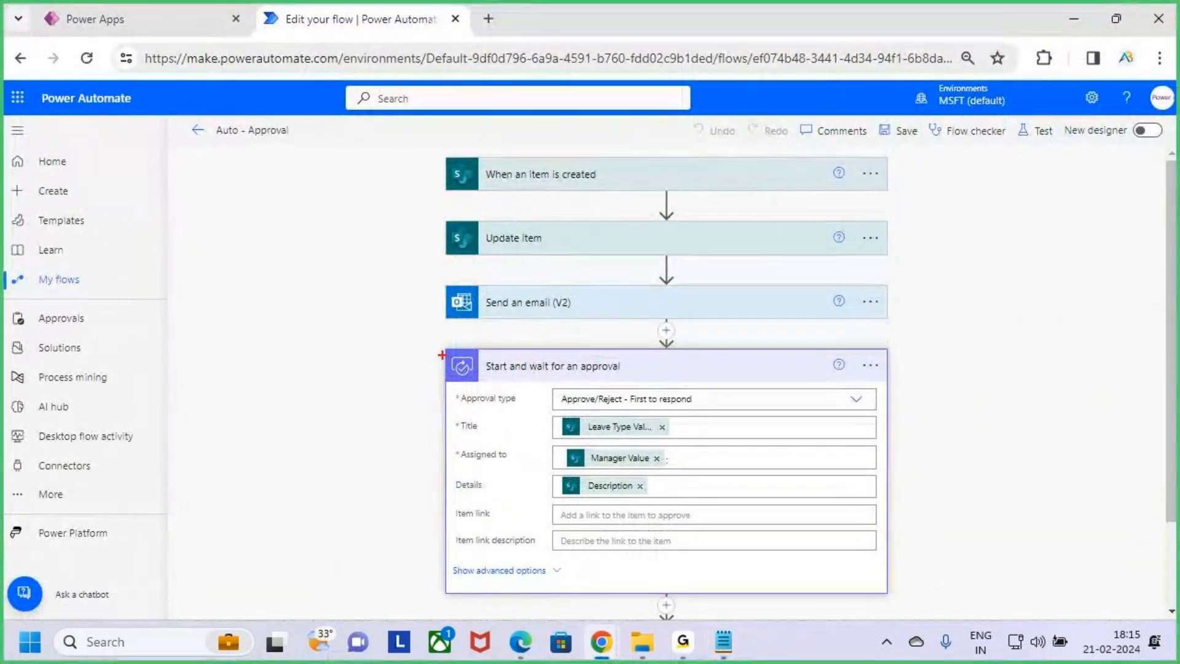
{"action": "mouse_move", "coordinate": [442, 350]}
{"action": "left_mouse_down"}
{"action": "mouse_move", "coordinate": [590, 458]}
{"action": "mouse_move", "coordinate": [888, 596]}
{"action": "left_mouse_up"}
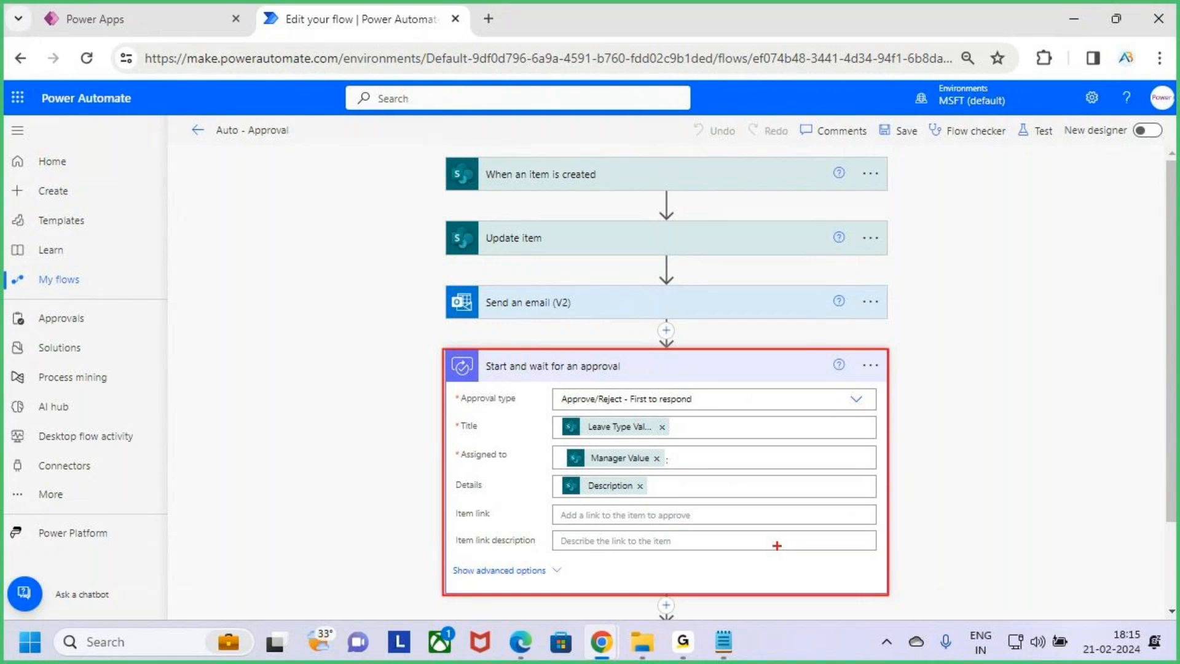
{"action": "key", "text": "Escape"}
{"action": "key", "text": "alt+Tab"}
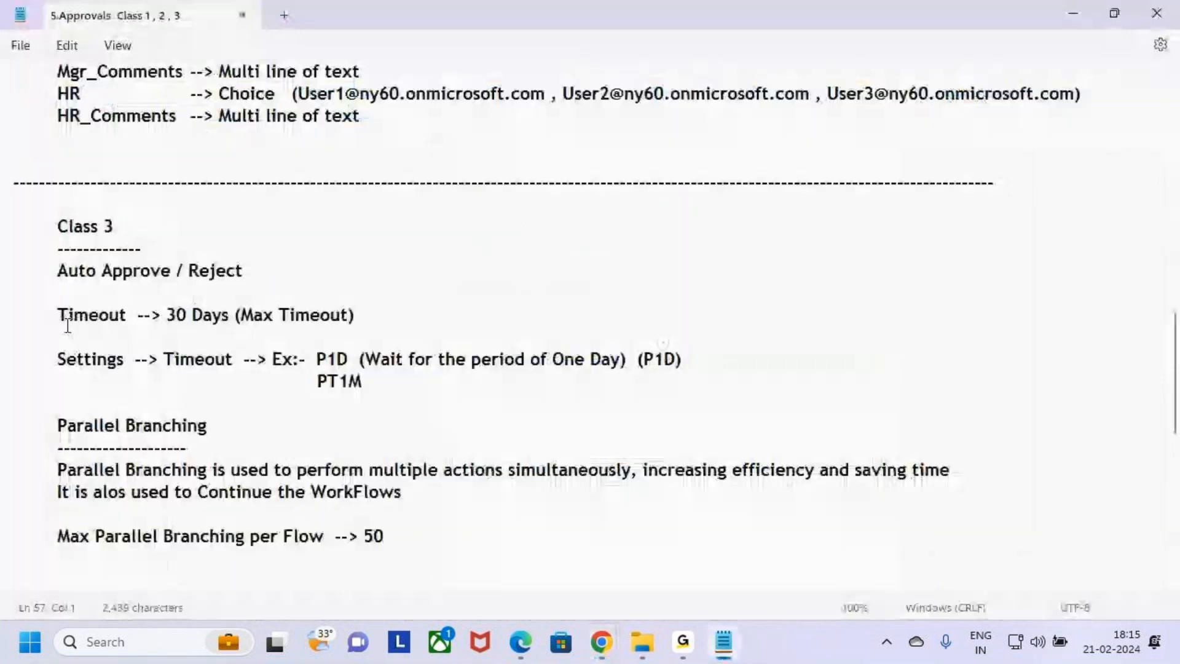
{"action": "left_click_drag", "start_coordinate": [53, 314], "coordinate": [92, 317]}
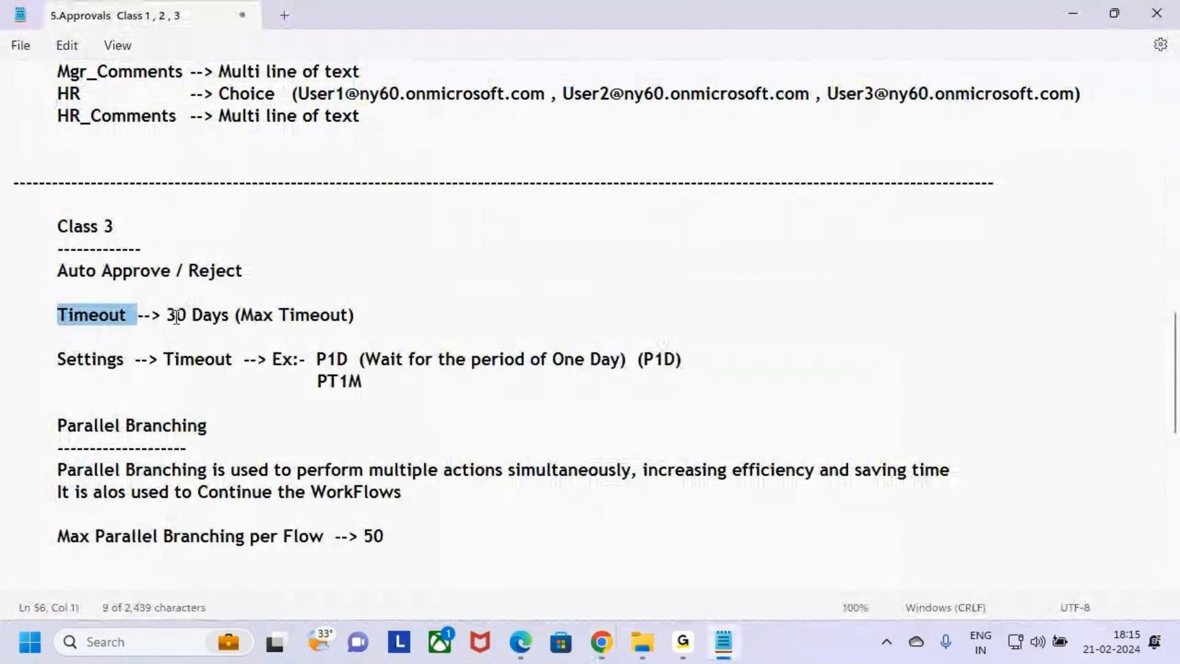
{"action": "left_click_drag", "start_coordinate": [167, 315], "coordinate": [227, 316]}
{"action": "left_click", "coordinate": [387, 313]}
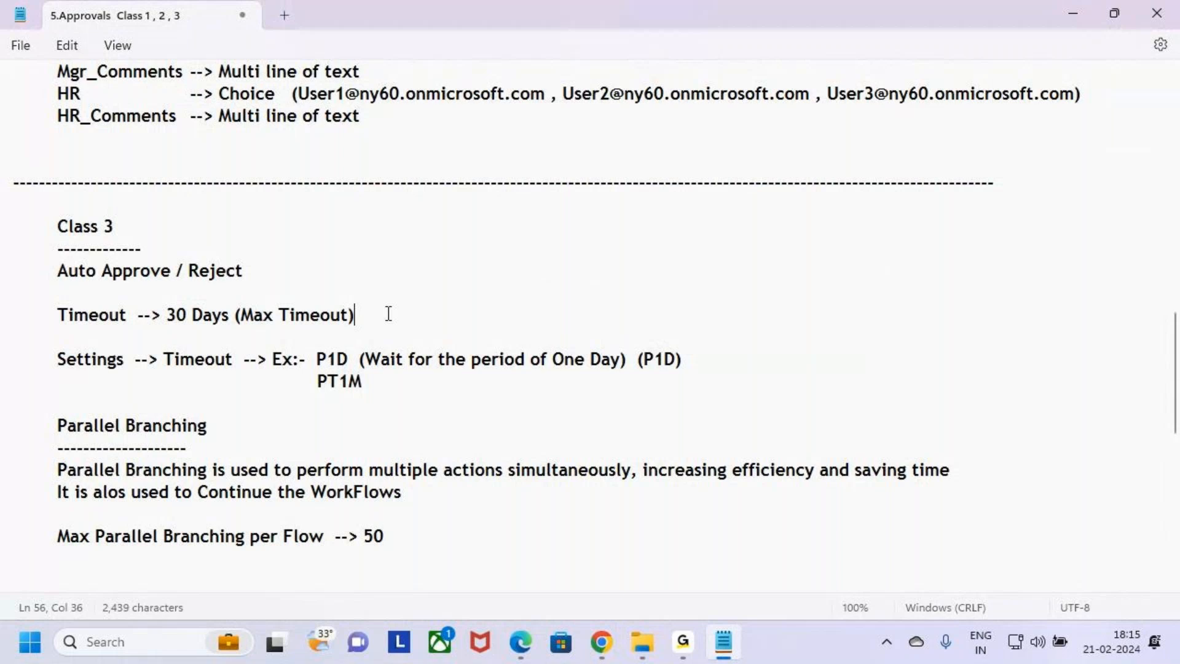
{"action": "key", "text": "alt+Tab"}
Glance at the Leave Request app in Power Apps and return to the flow
{"action": "mouse_move", "coordinate": [401, 128]}
{"action": "left_mouse_down"}
{"action": "mouse_move", "coordinate": [849, 643]}
{"action": "mouse_move", "coordinate": [935, 642]}
{"action": "left_mouse_up"}
{"action": "mouse_move", "coordinate": [446, 350]}
{"action": "left_mouse_down"}
{"action": "mouse_move", "coordinate": [618, 479]}
{"action": "mouse_move", "coordinate": [886, 592]}
{"action": "left_mouse_up"}
{"action": "mouse_move", "coordinate": [939, 404]}
{"action": "left_mouse_down"}
{"action": "mouse_move", "coordinate": [880, 456]}
{"action": "mouse_move", "coordinate": [922, 474]}
{"action": "left_mouse_up"}
{"action": "mouse_move", "coordinate": [978, 402]}
{"action": "left_mouse_down"}
{"action": "mouse_move", "coordinate": [1016, 439]}
{"action": "mouse_move", "coordinate": [1049, 368]}
{"action": "mouse_move", "coordinate": [1079, 430]}
{"action": "mouse_move", "coordinate": [1127, 474]}
{"action": "mouse_move", "coordinate": [1177, 417]}
{"action": "left_mouse_up"}
{"action": "key", "text": "Escape"}
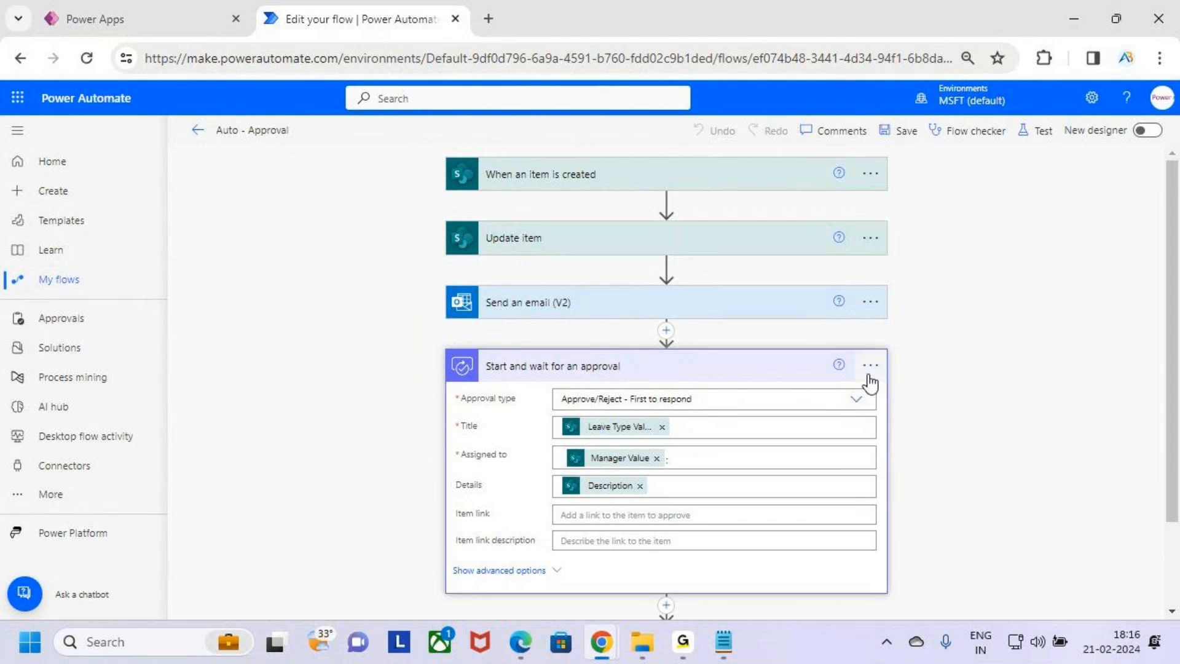
{"action": "key", "text": "ctrl+2"}
{"action": "key", "text": "Escape"}
{"action": "left_click", "coordinate": [202, 5]}
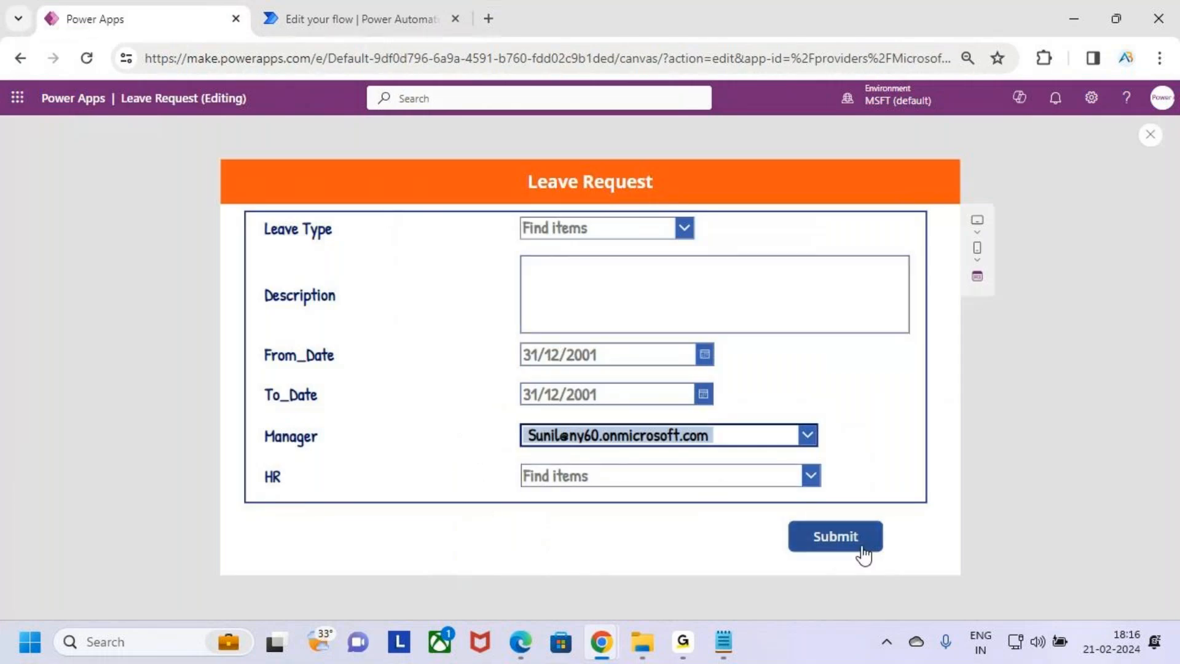
{"action": "left_click", "coordinate": [364, 2]}
{"action": "key", "text": "ctrl+2"}
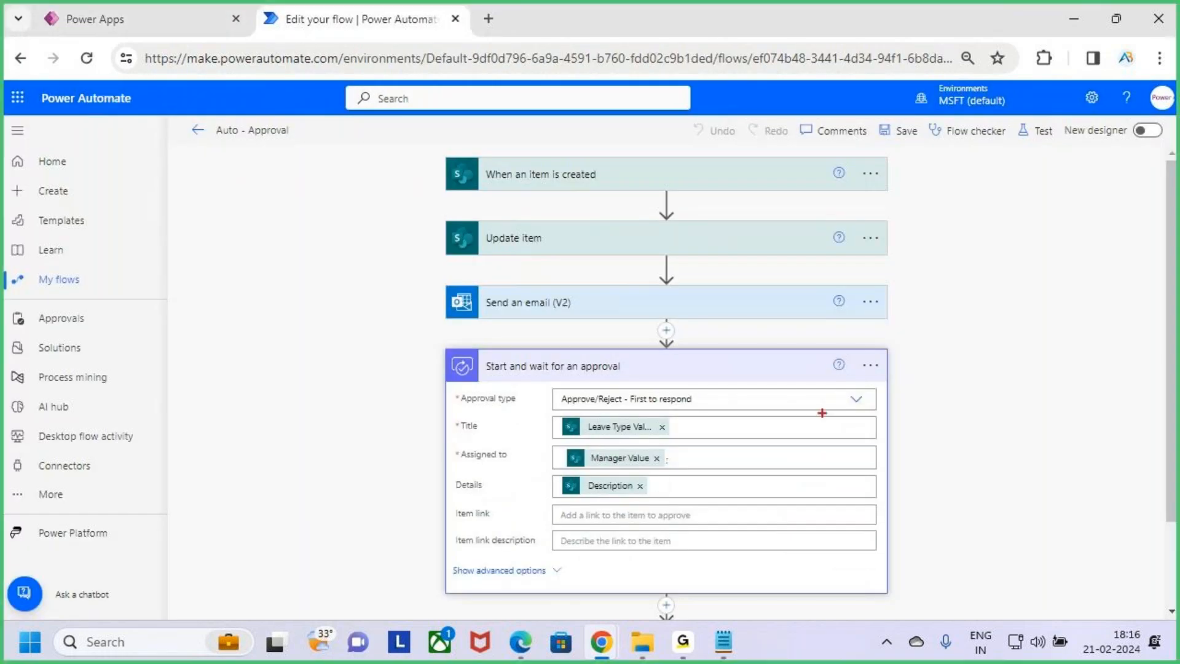
{"action": "left_click_drag", "start_coordinate": [926, 350], "coordinate": [930, 400]}
{"action": "left_click_drag", "start_coordinate": [955, 350], "coordinate": [960, 398]}
{"action": "mouse_move", "coordinate": [964, 376]}
{"action": "left_mouse_down"}
{"action": "mouse_move", "coordinate": [970, 393]}
{"action": "mouse_move", "coordinate": [982, 377]}
{"action": "mouse_move", "coordinate": [1008, 386]}
{"action": "left_mouse_up"}
{"action": "left_click_drag", "start_coordinate": [930, 431], "coordinate": [1010, 416]}
{"action": "key", "text": "Escape"}
{"action": "key", "text": "ctrl+2"}
{"action": "mouse_move", "coordinate": [446, 348]}
{"action": "left_mouse_down"}
{"action": "mouse_move", "coordinate": [633, 524]}
{"action": "mouse_move", "coordinate": [779, 603]}
{"action": "mouse_move", "coordinate": [887, 594]}
{"action": "left_mouse_up"}
{"action": "mouse_move", "coordinate": [881, 490]}
{"action": "left_mouse_down"}
{"action": "mouse_move", "coordinate": [910, 485]}
{"action": "mouse_move", "coordinate": [892, 511]}
{"action": "left_mouse_up"}
{"action": "left_click_drag", "start_coordinate": [927, 474], "coordinate": [939, 489]}
{"action": "mouse_move", "coordinate": [946, 474]}
{"action": "left_mouse_down"}
{"action": "mouse_move", "coordinate": [947, 490]}
{"action": "mouse_move", "coordinate": [970, 472]}
{"action": "mouse_move", "coordinate": [1012, 483]}
{"action": "mouse_move", "coordinate": [1017, 496]}
{"action": "left_mouse_up"}
{"action": "key", "text": "Escape"}
{"action": "scroll", "coordinate": [848, 482], "scroll_direction": "down", "scroll_amount": 3}
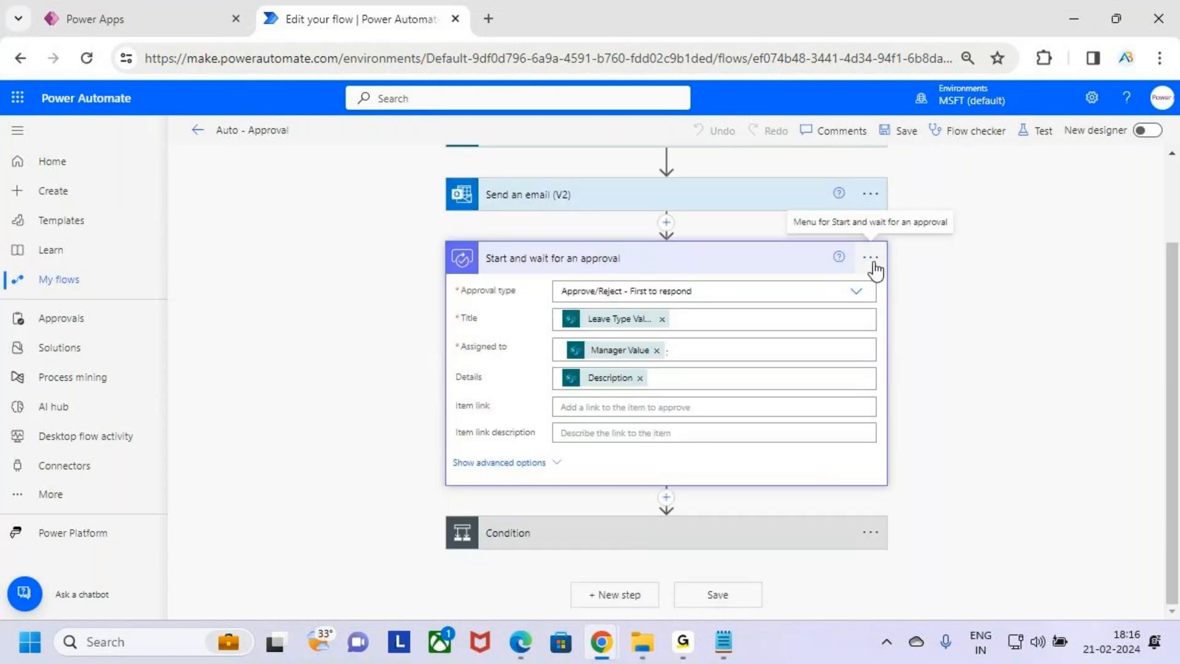
{"action": "scroll", "coordinate": [916, 371], "scroll_direction": "up", "scroll_amount": 2}
{"action": "left_click_drag", "start_coordinate": [840, 329], "coordinate": [901, 376]}
{"action": "key", "text": "Escape"}
Open the Settings of the Start and wait for an approval action again
{"action": "left_click", "coordinate": [871, 350]}
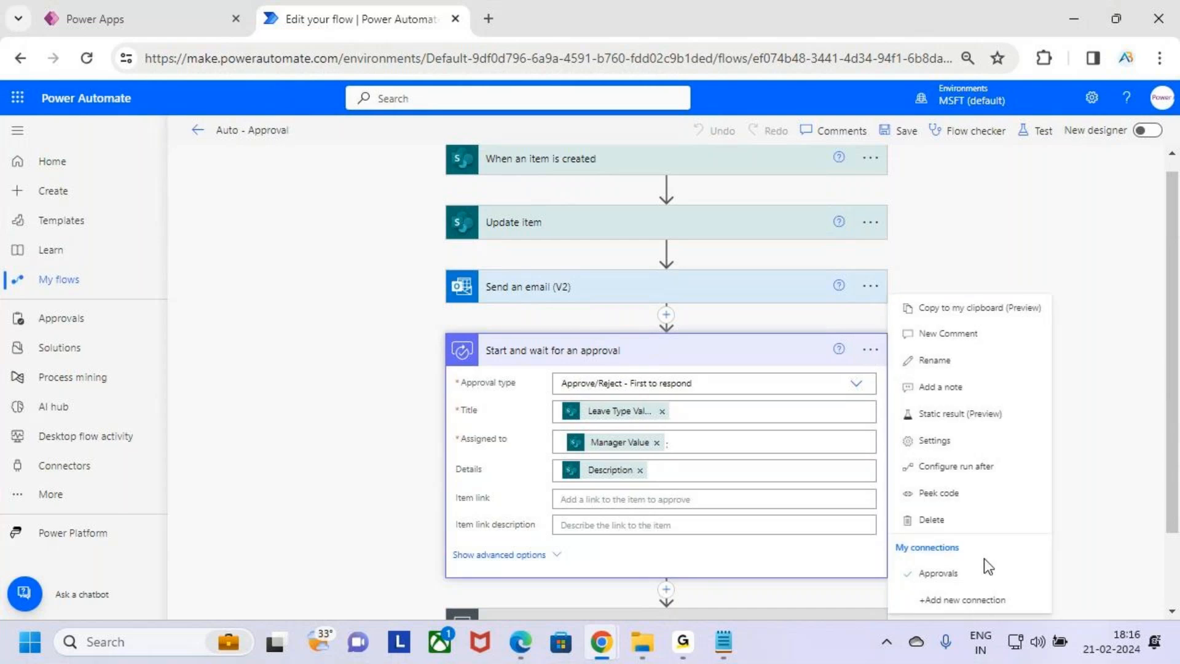
{"action": "mouse_move", "coordinate": [886, 423]}
{"action": "left_mouse_down"}
{"action": "mouse_move", "coordinate": [1041, 455]}
{"action": "mouse_move", "coordinate": [1085, 392]}
{"action": "left_mouse_up"}
{"action": "key", "text": "Escape"}
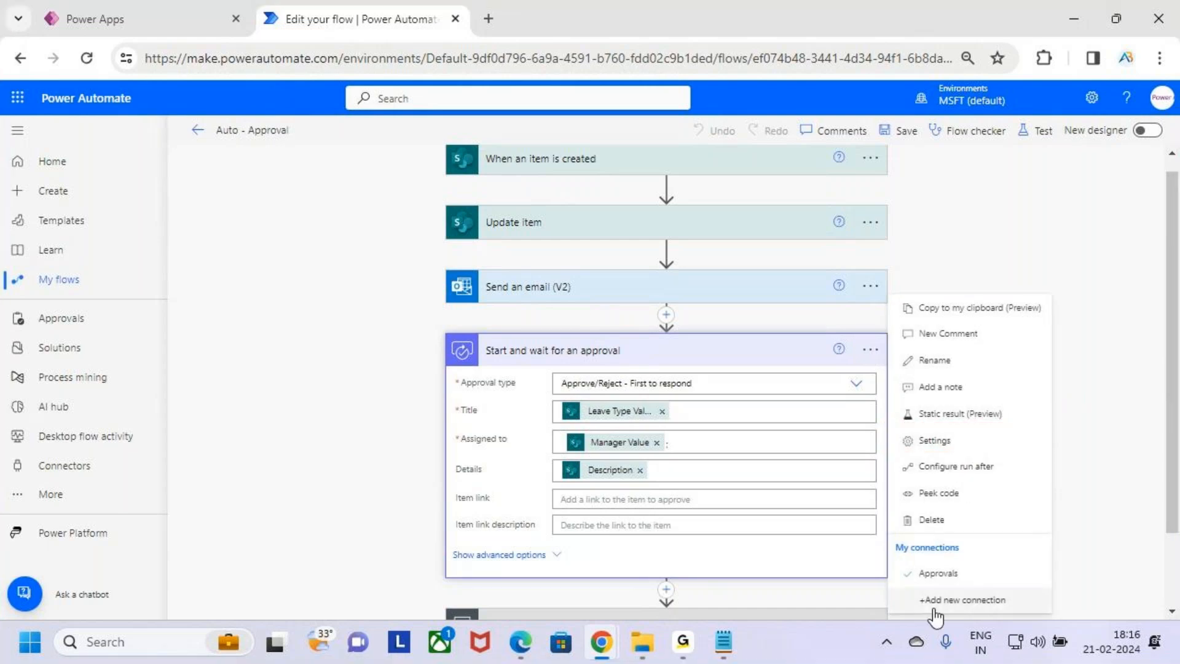
{"action": "left_click", "coordinate": [996, 442]}
{"action": "scroll", "coordinate": [641, 426], "scroll_direction": "down", "scroll_amount": 3}
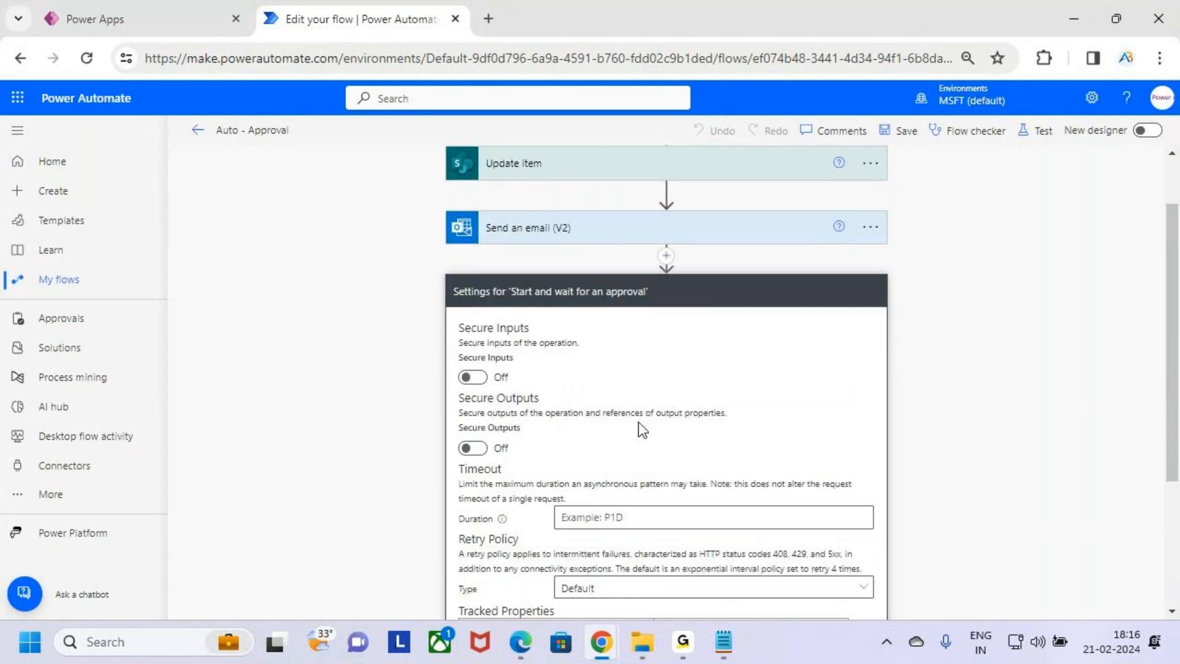
Examine the Timeout Duration field and its info tooltip in the action settings
{"action": "key", "text": "ctrl+2"}
{"action": "left_click_drag", "start_coordinate": [445, 384], "coordinate": [552, 410]}
{"action": "key", "text": "Escape"}
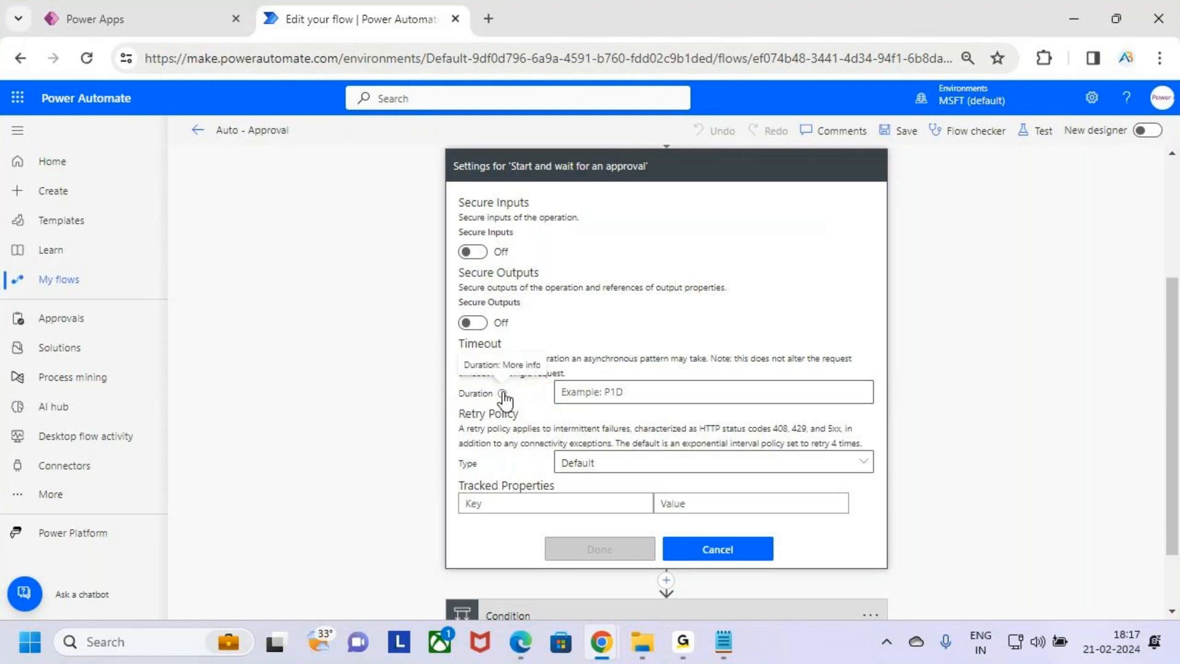
{"action": "mouse_move", "coordinate": [502, 394]}
{"action": "key", "text": "ctrl+2"}
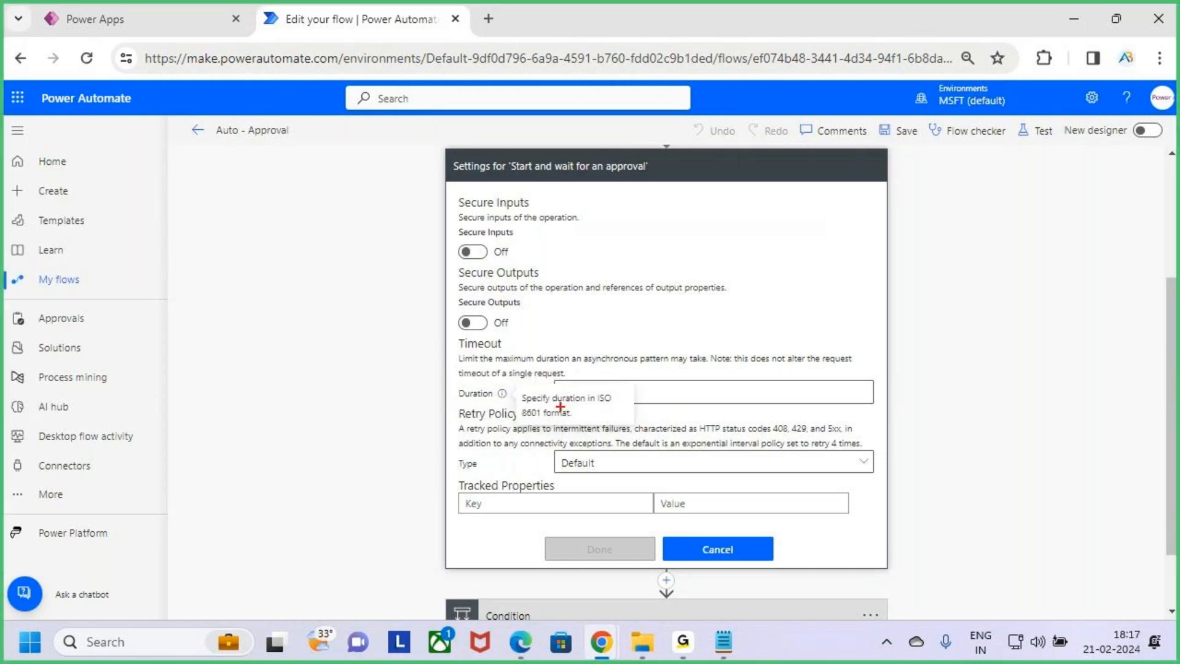
{"action": "left_click_drag", "start_coordinate": [602, 406], "coordinate": [625, 407]}
{"action": "key", "text": "Escape"}
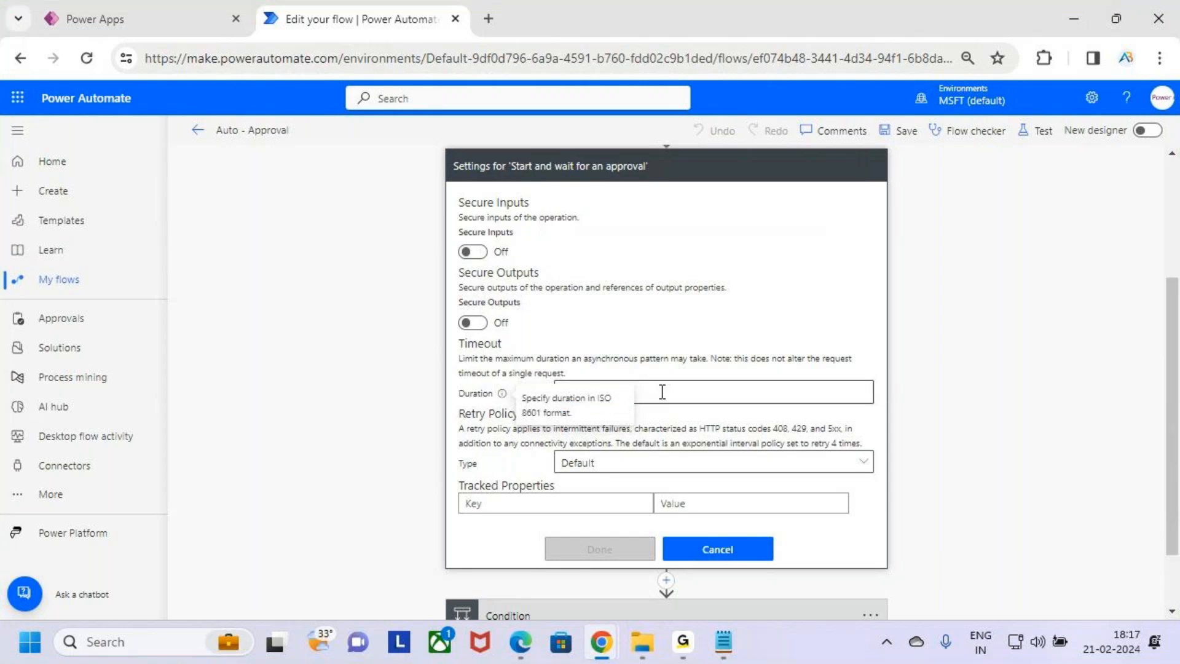
{"action": "key", "text": "ctrl+2"}
{"action": "left_click_drag", "start_coordinate": [561, 406], "coordinate": [595, 408]}
{"action": "mouse_move", "coordinate": [637, 334]}
{"action": "left_mouse_down"}
{"action": "mouse_move", "coordinate": [642, 380]}
{"action": "mouse_move", "coordinate": [660, 361]}
{"action": "left_mouse_up"}
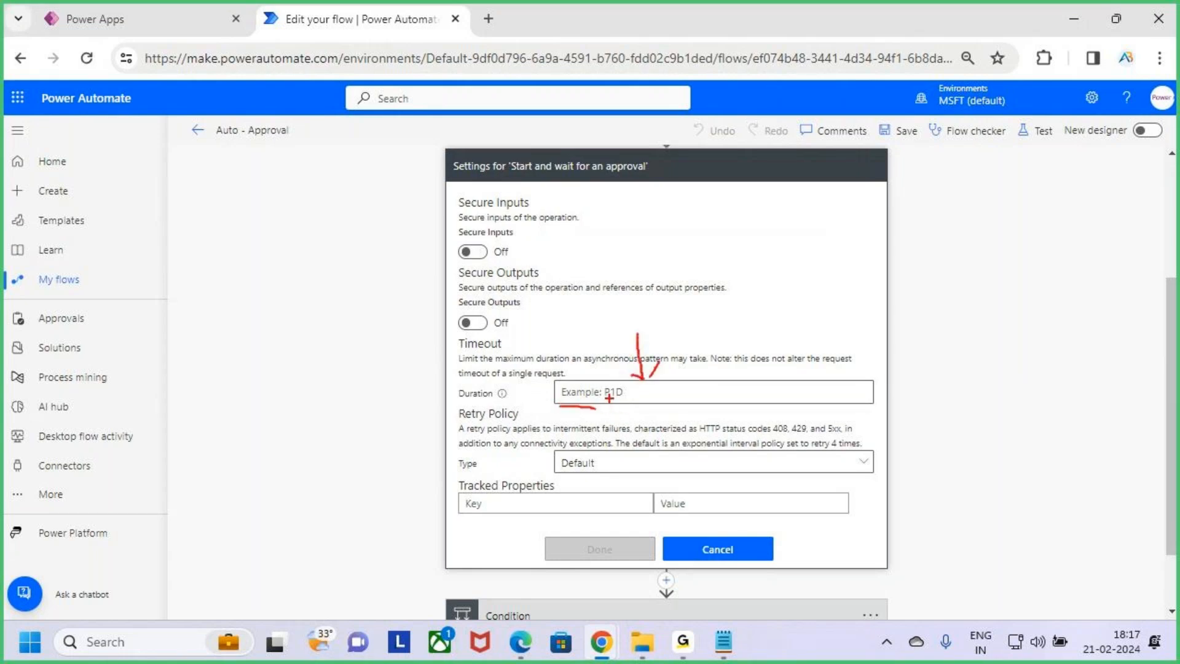
{"action": "left_click_drag", "start_coordinate": [611, 403], "coordinate": [641, 402]}
{"action": "key", "text": "Escape"}
Highlight the P1D timeout example in the Notepad notes
{"action": "key", "text": "alt+Tab"}
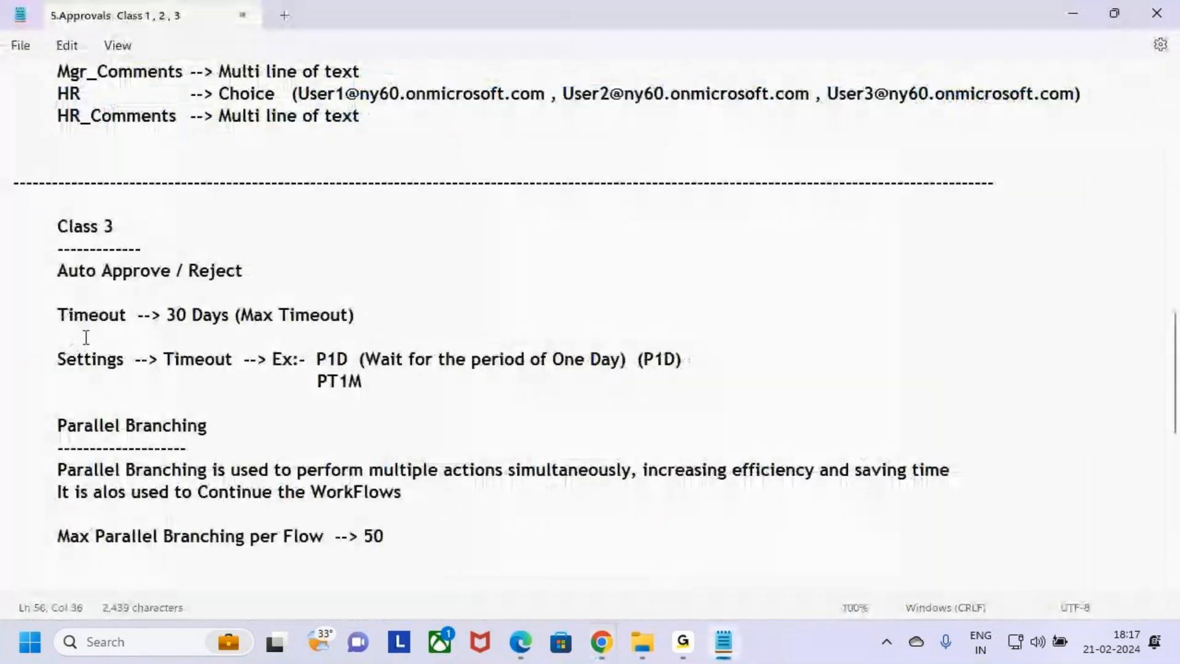
{"action": "left_click_drag", "start_coordinate": [316, 359], "coordinate": [674, 363]}
{"action": "left_click", "coordinate": [356, 359]}
{"action": "key", "text": "Down"}
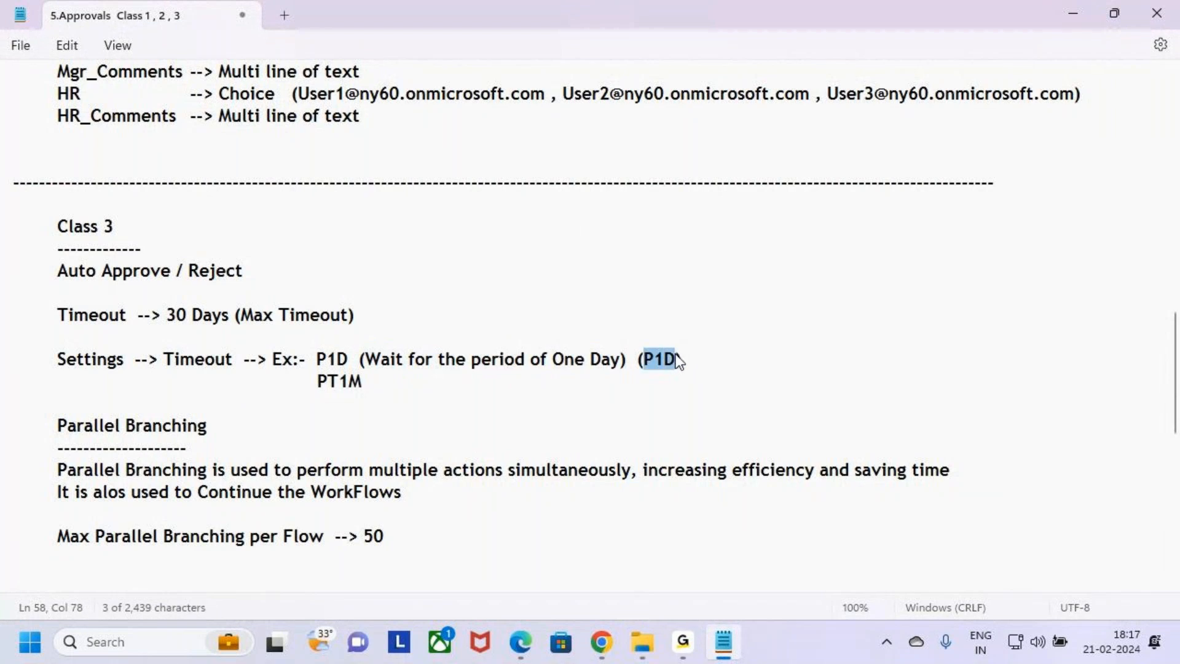
{"action": "left_click", "coordinate": [697, 363]}
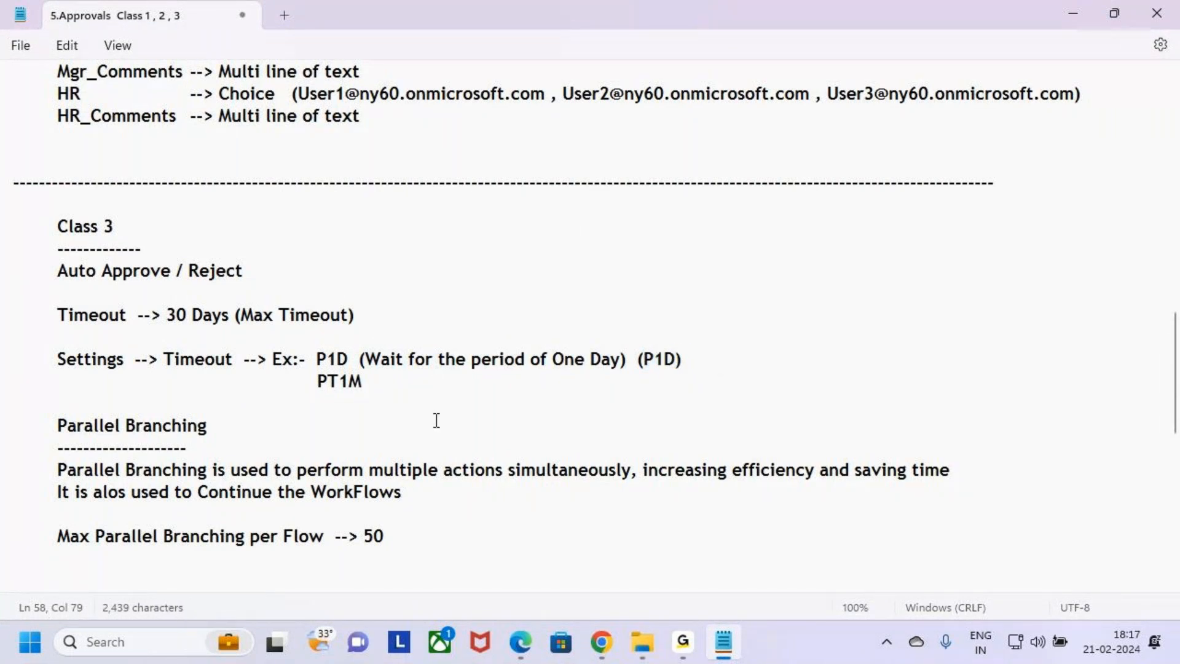
Add the explanation "(Wait for the period of One Minute)" after PT1M in the notes
{"action": "left_click_drag", "start_coordinate": [317, 382], "coordinate": [362, 385]}
{"action": "key", "text": "ctrl+2"}
{"action": "left_click_drag", "start_coordinate": [384, 372], "coordinate": [537, 372]}
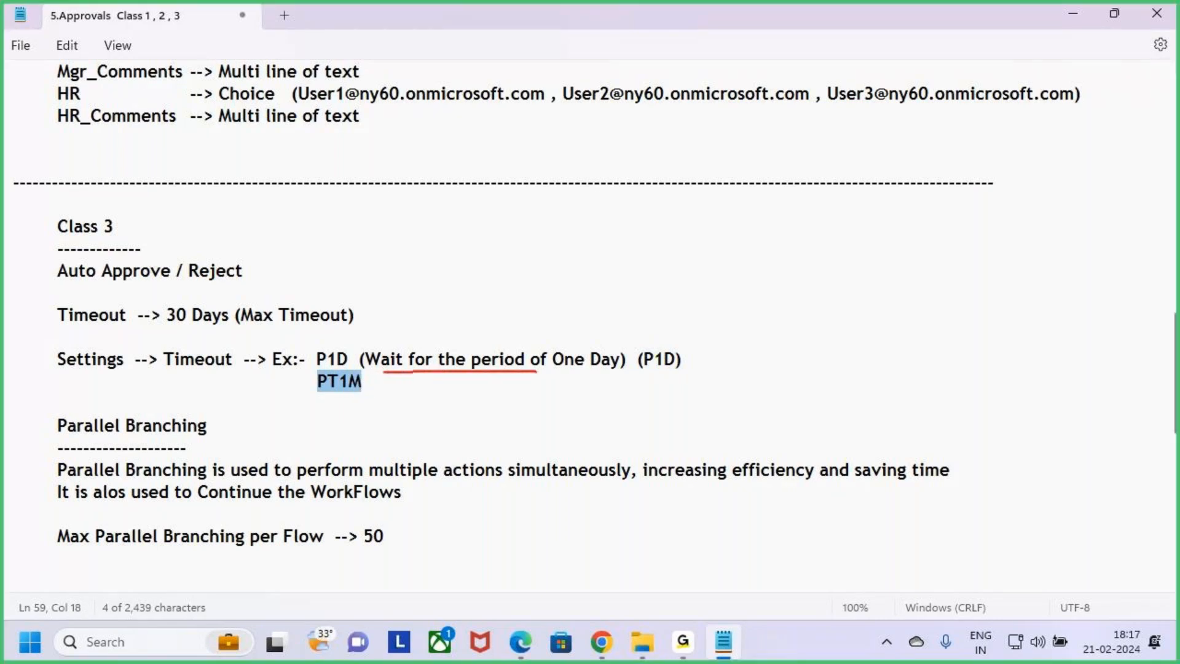
{"action": "key", "text": "Escape"}
{"action": "left_click", "coordinate": [377, 385]}
{"action": "type", "text": "("}
{"action": "key", "text": "BackSpace"}
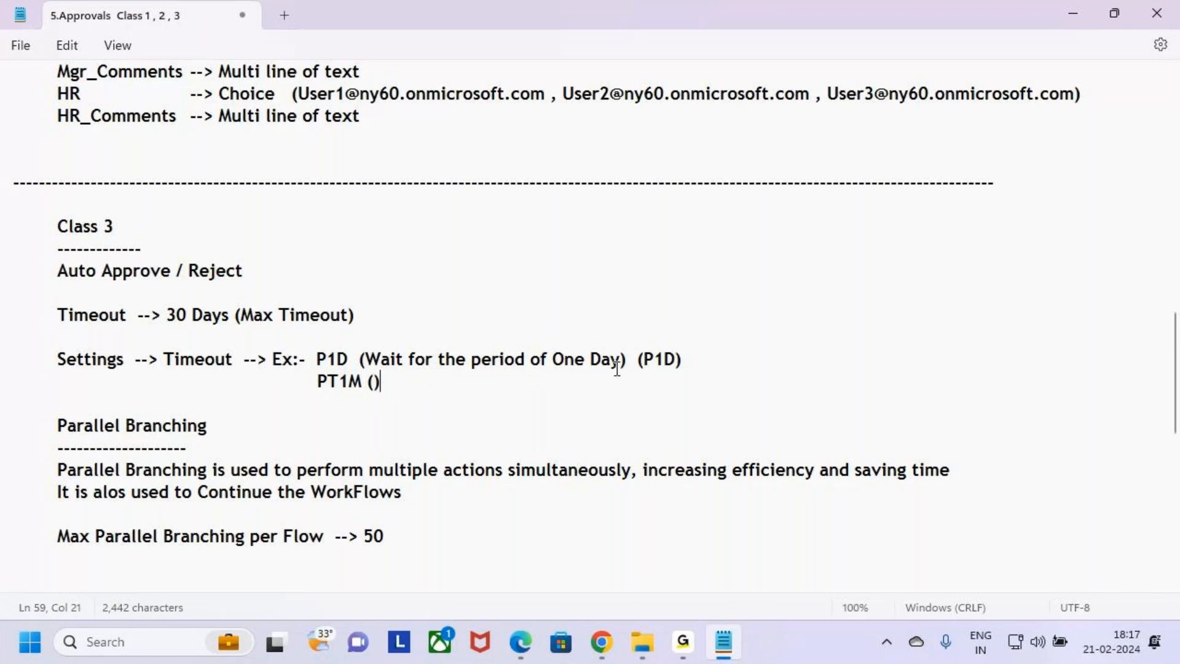
{"action": "left_click_drag", "start_coordinate": [590, 359], "coordinate": [367, 360]}
{"action": "key", "text": "ctrl+c"}
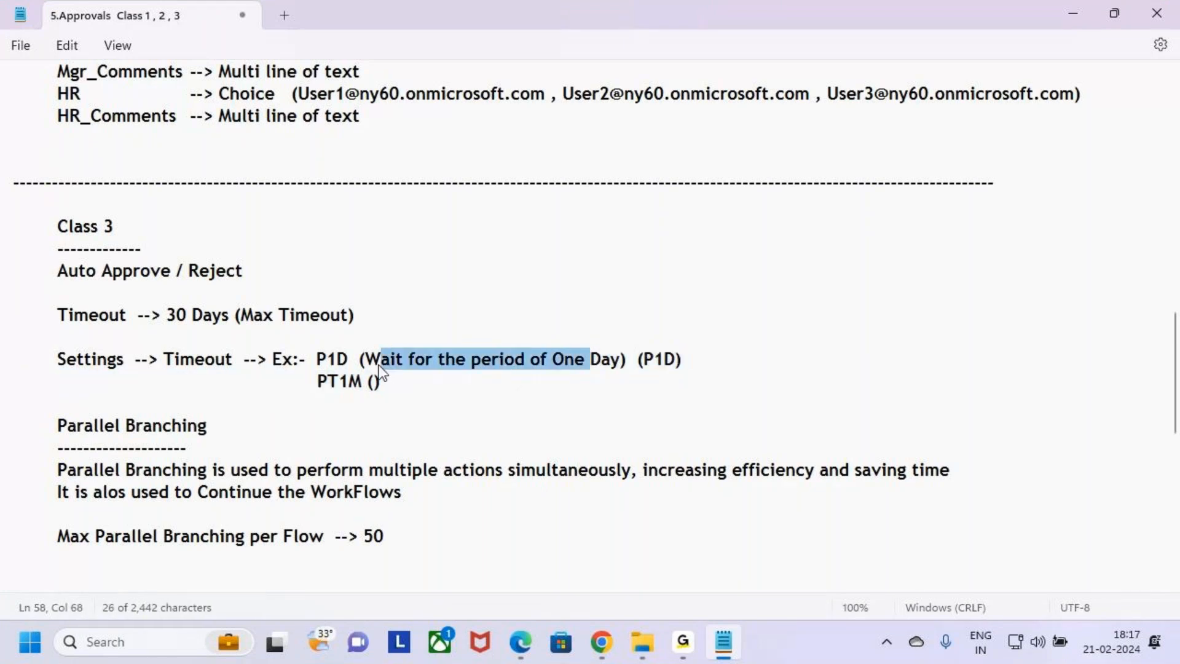
{"action": "left_click", "coordinate": [400, 384]}
{"action": "key", "text": "ctrl+v"}
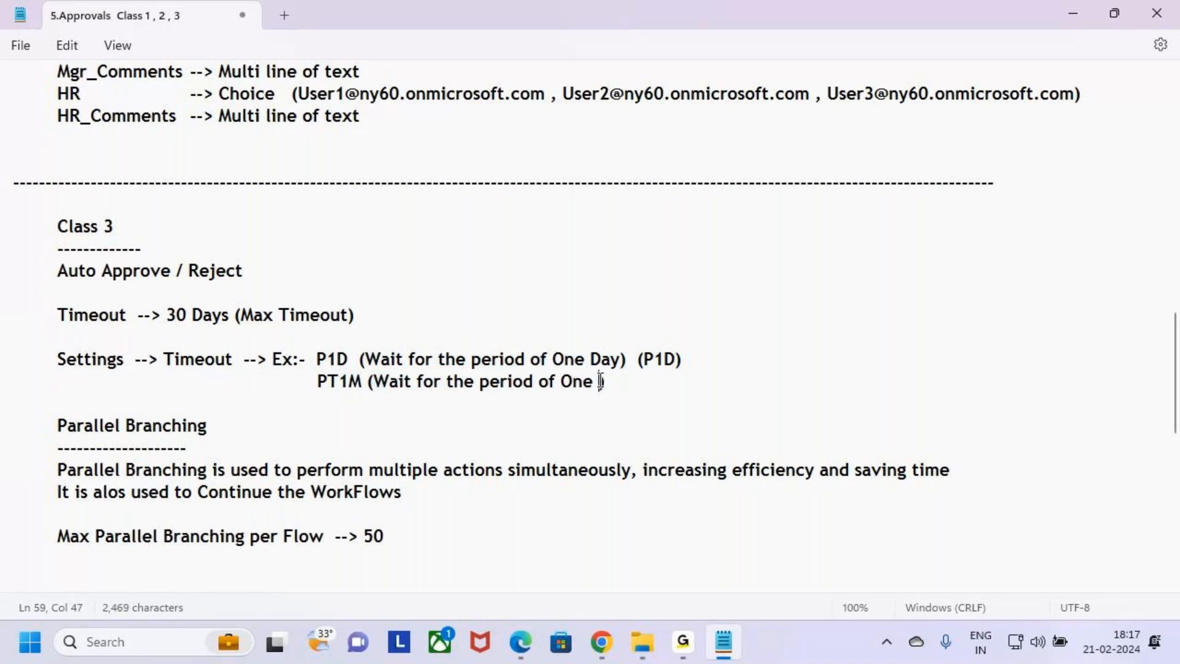
{"action": "type", "text": "Minute"}
{"action": "left_click_drag", "start_coordinate": [312, 382], "coordinate": [369, 385]}
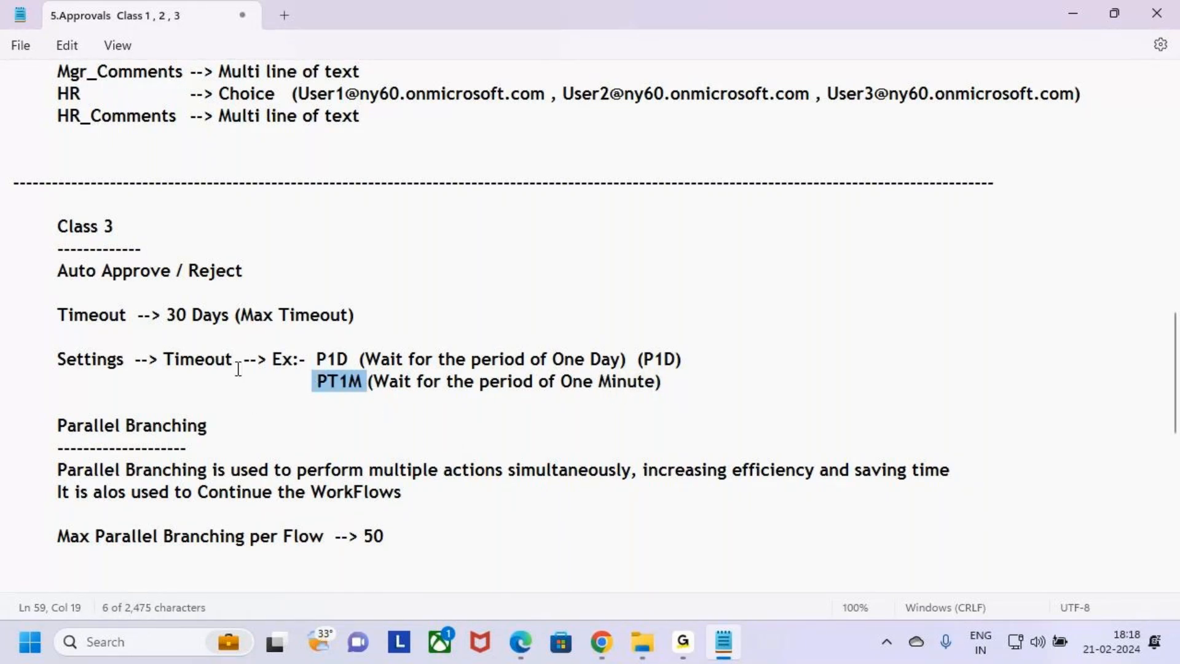
{"action": "key", "text": "alt+Tab"}
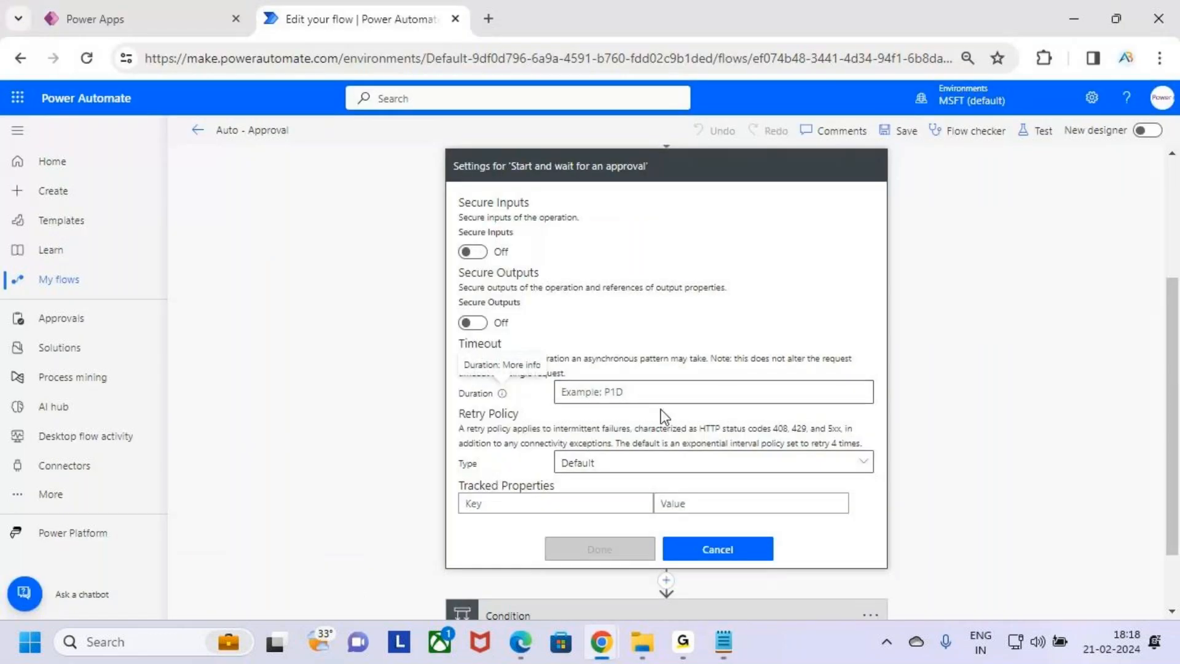
Set the approval action's timeout Duration to PT1M
{"action": "key", "text": "ctrl+2"}
{"action": "left_click_drag", "start_coordinate": [601, 402], "coordinate": [633, 397]}
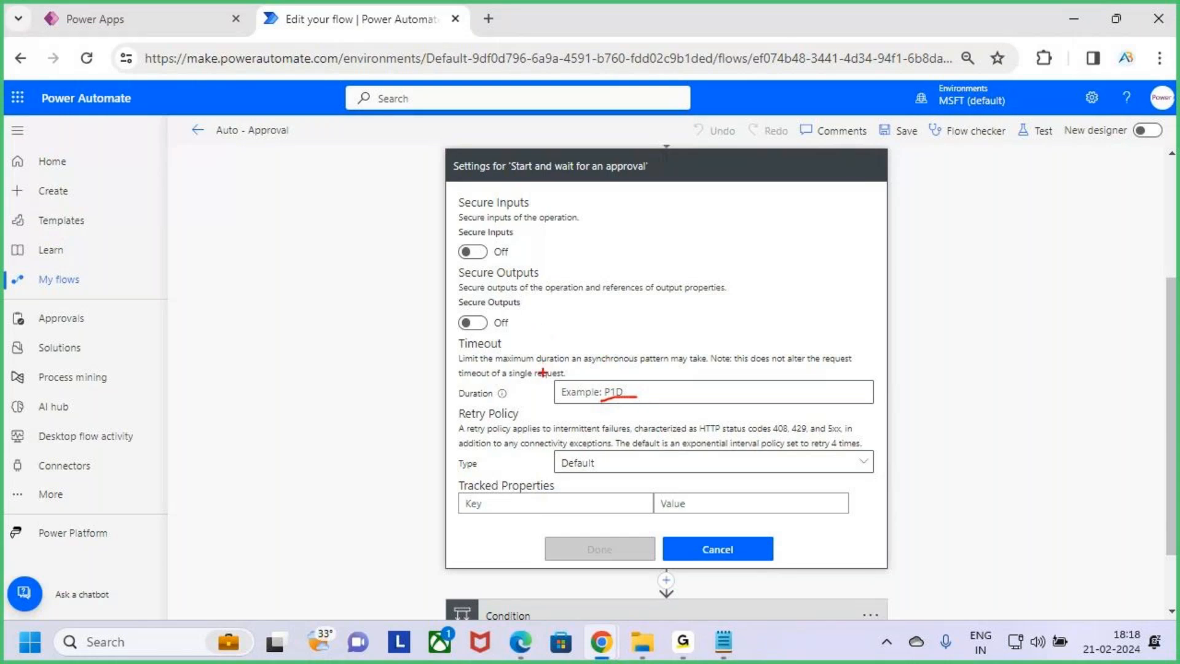
{"action": "key", "text": "Escape"}
{"action": "left_click", "coordinate": [636, 392]}
{"action": "key", "text": "alt+Tab"}
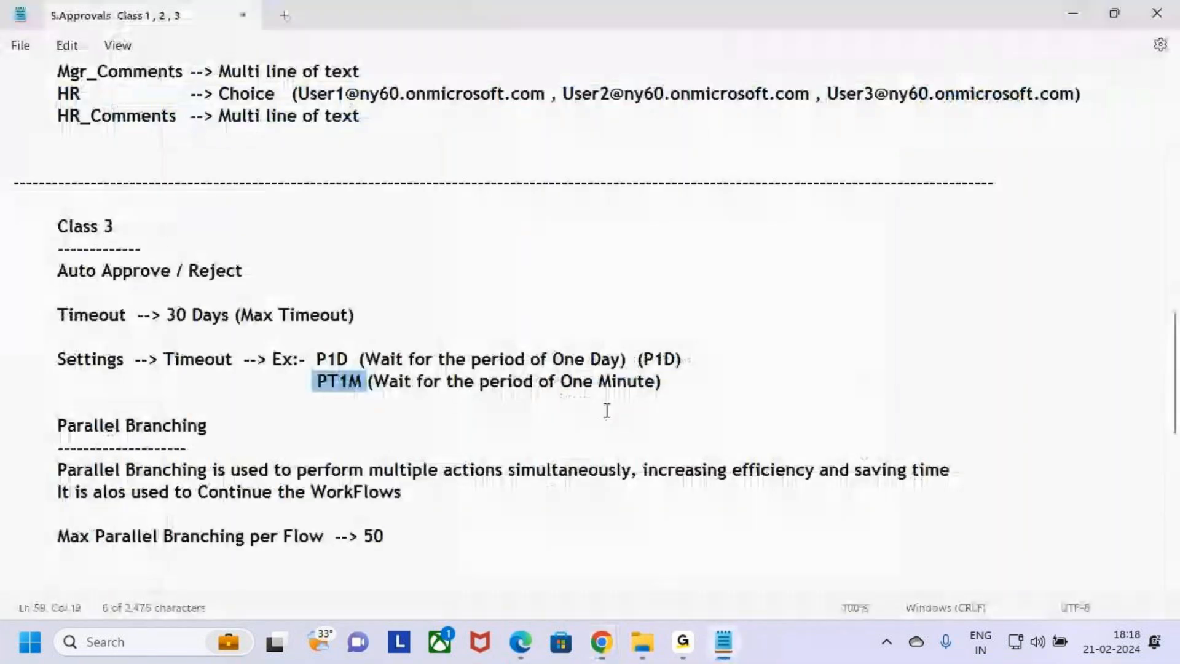
{"action": "key", "text": "alt+Tab"}
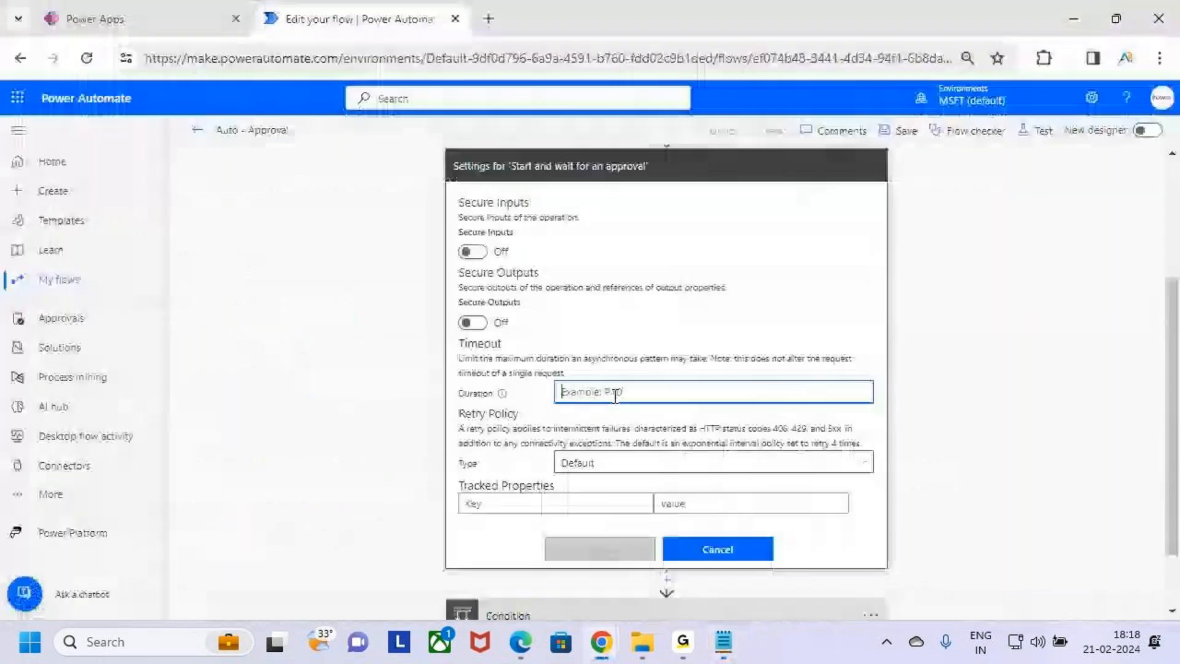
{"action": "type", "text": "PT1M"}
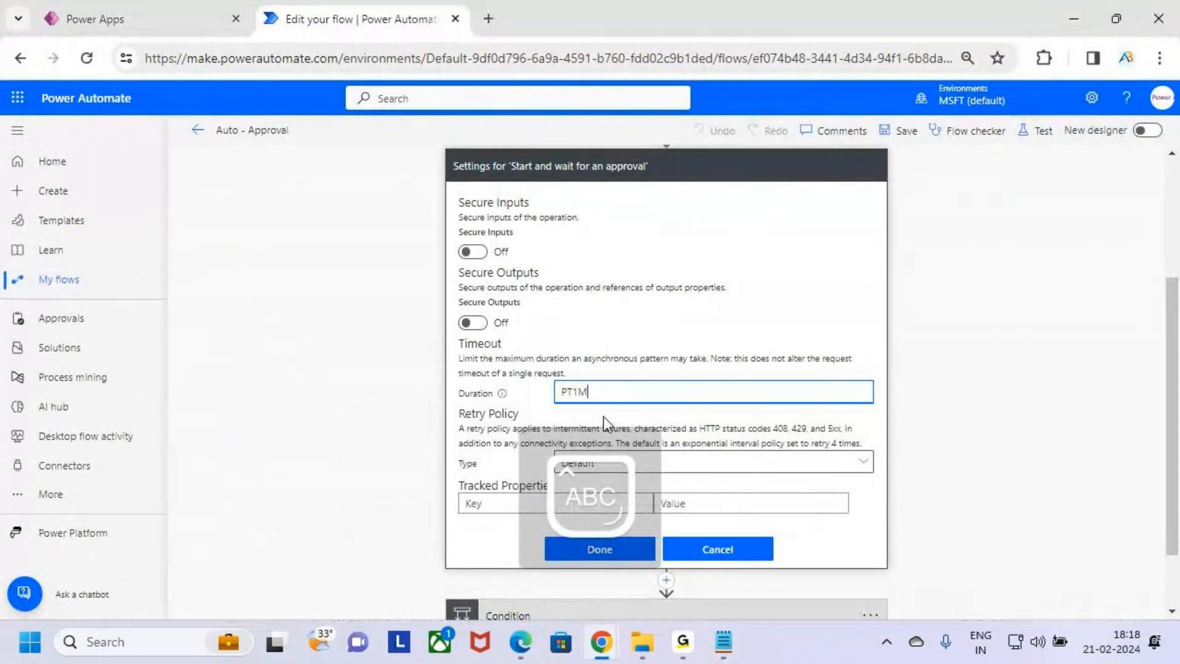
Compare the PT1M note with the entered duration and apply the approval action's settings
{"action": "key", "text": "alt+Tab"}
{"action": "left_click_drag", "start_coordinate": [413, 381], "coordinate": [677, 385]}
{"action": "left_click", "coordinate": [684, 386]}
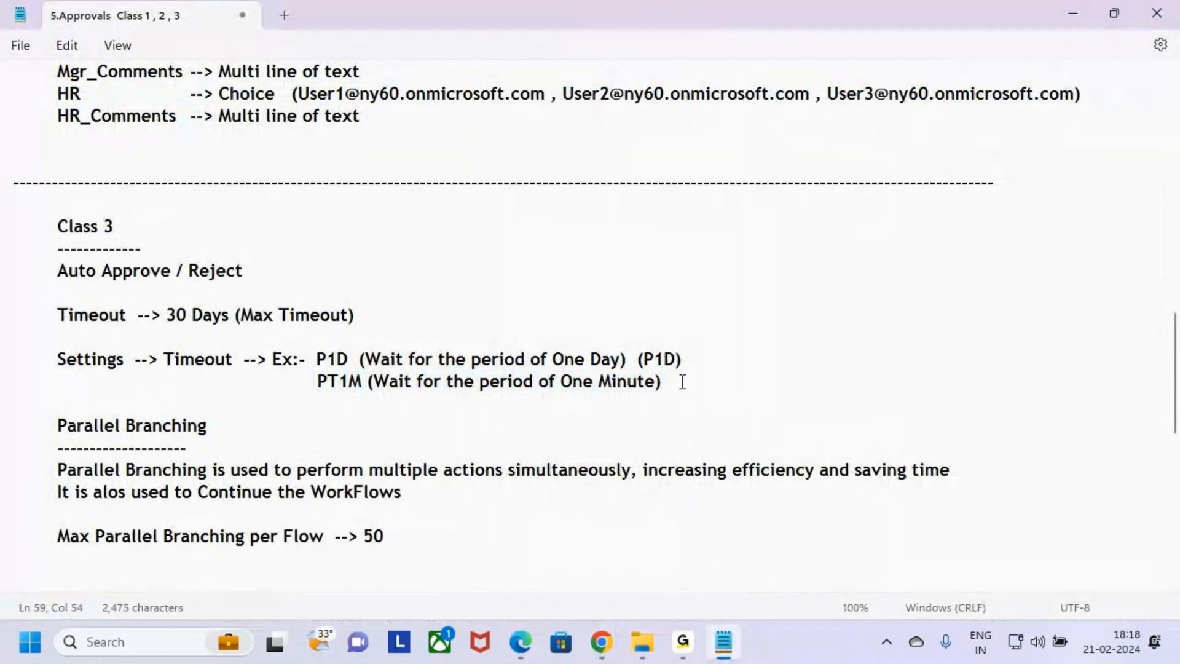
{"action": "key", "text": "alt+Tab"}
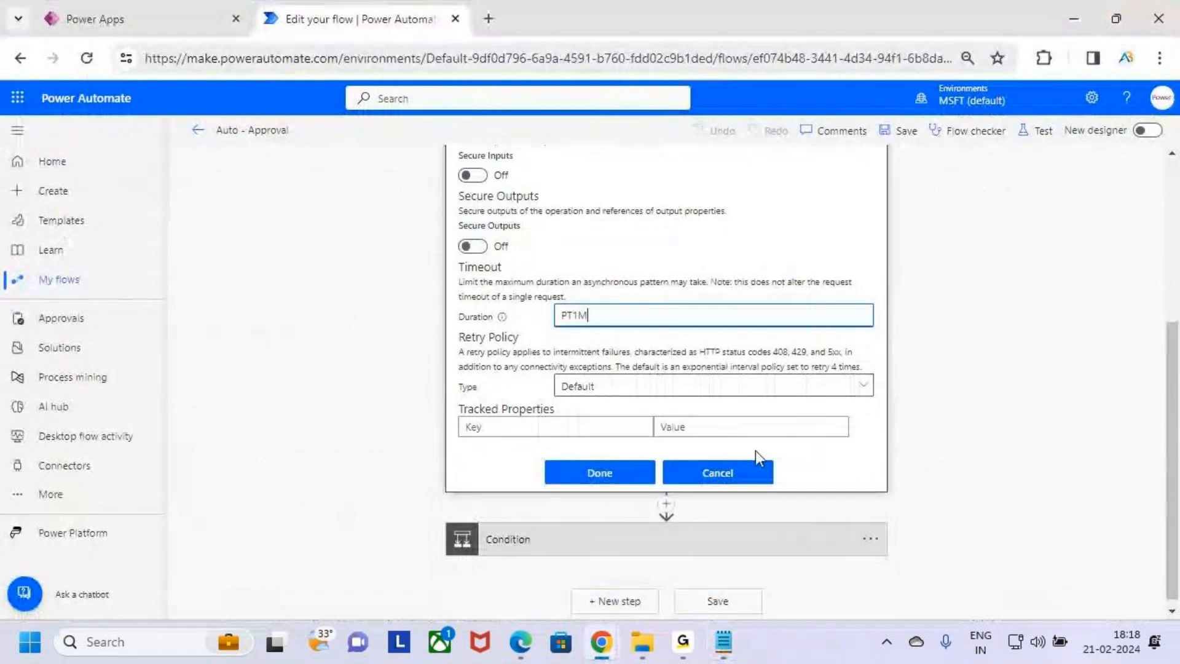
{"action": "scroll", "coordinate": [669, 414], "scroll_direction": "up", "scroll_amount": 3}
{"action": "key", "text": "ctrl+2"}
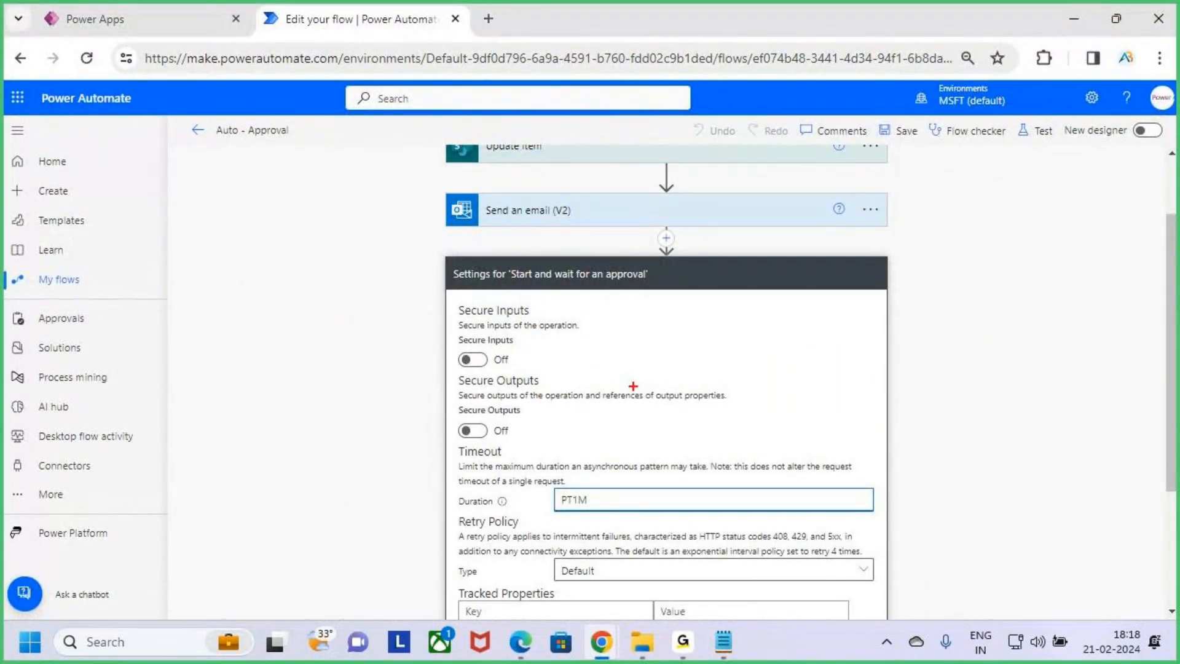
{"action": "scroll", "coordinate": [637, 401], "scroll_direction": "down", "scroll_amount": 3}
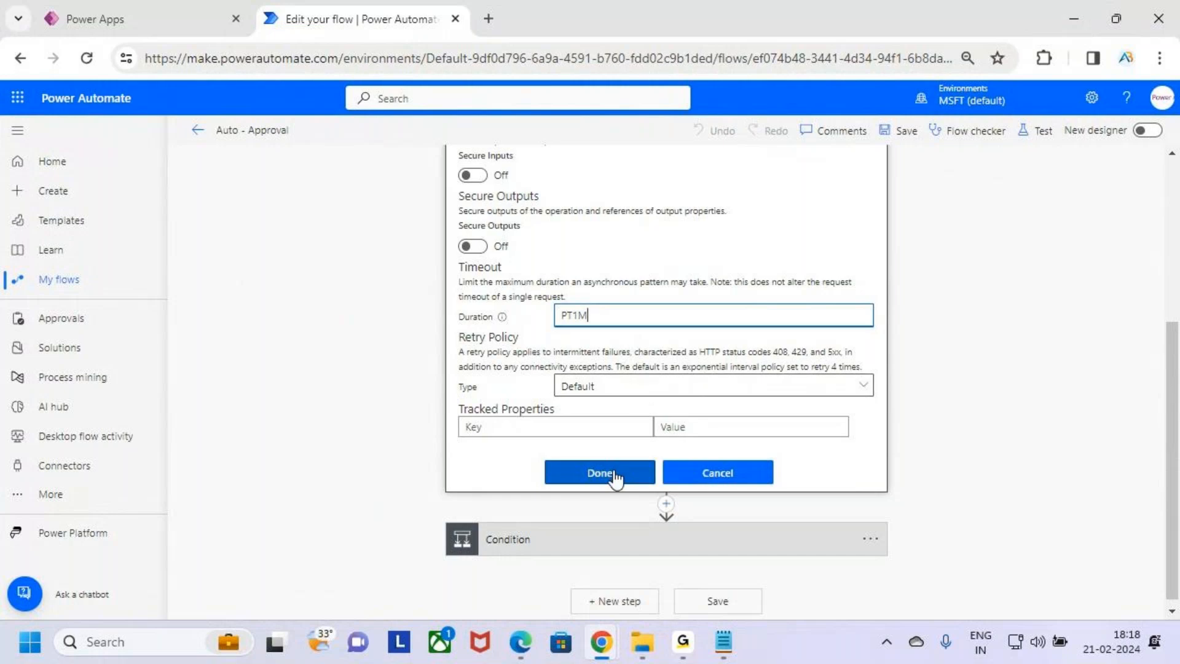
{"action": "left_click_drag", "start_coordinate": [601, 326], "coordinate": [545, 320]}
{"action": "left_click", "coordinate": [845, 454]}
{"action": "left_click", "coordinate": [611, 477]}
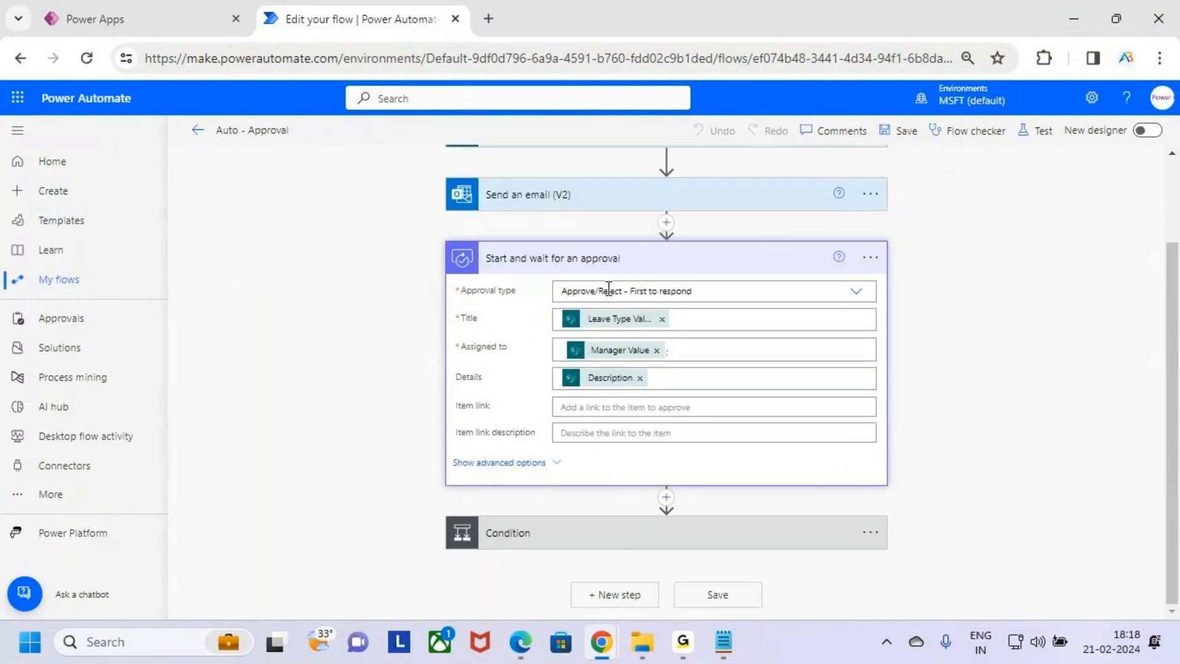
Examine the approval action's fields and the Condition with its If yes and If no branches
{"action": "scroll", "coordinate": [598, 296], "scroll_direction": "up", "scroll_amount": 2}
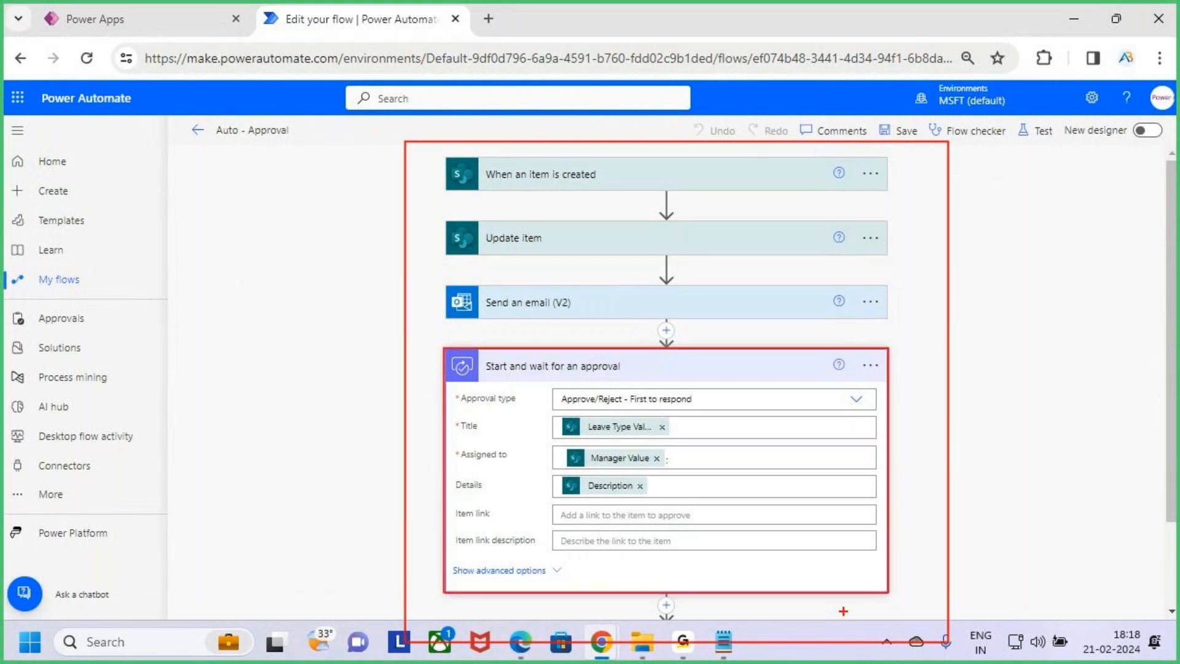
{"action": "mouse_move", "coordinate": [857, 406]}
{"action": "left_mouse_down"}
{"action": "mouse_move", "coordinate": [927, 407]}
{"action": "mouse_move", "coordinate": [910, 453]}
{"action": "left_mouse_up"}
{"action": "mouse_move", "coordinate": [975, 388]}
{"action": "left_mouse_down"}
{"action": "mouse_move", "coordinate": [978, 450]}
{"action": "mouse_move", "coordinate": [1020, 434]}
{"action": "mouse_move", "coordinate": [1057, 444]}
{"action": "left_mouse_up"}
{"action": "key", "text": "Escape"}
{"action": "scroll", "coordinate": [832, 456], "scroll_direction": "down", "scroll_amount": 2}
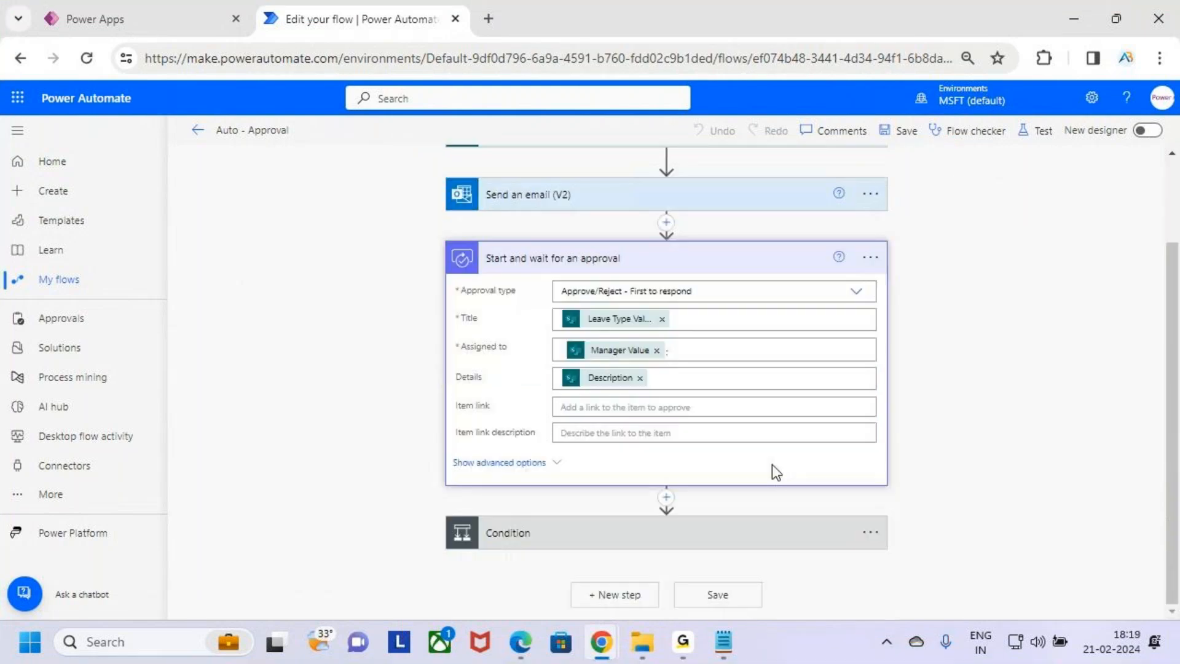
{"action": "left_click", "coordinate": [761, 532]}
{"action": "scroll", "coordinate": [658, 546], "scroll_direction": "down", "scroll_amount": 4}
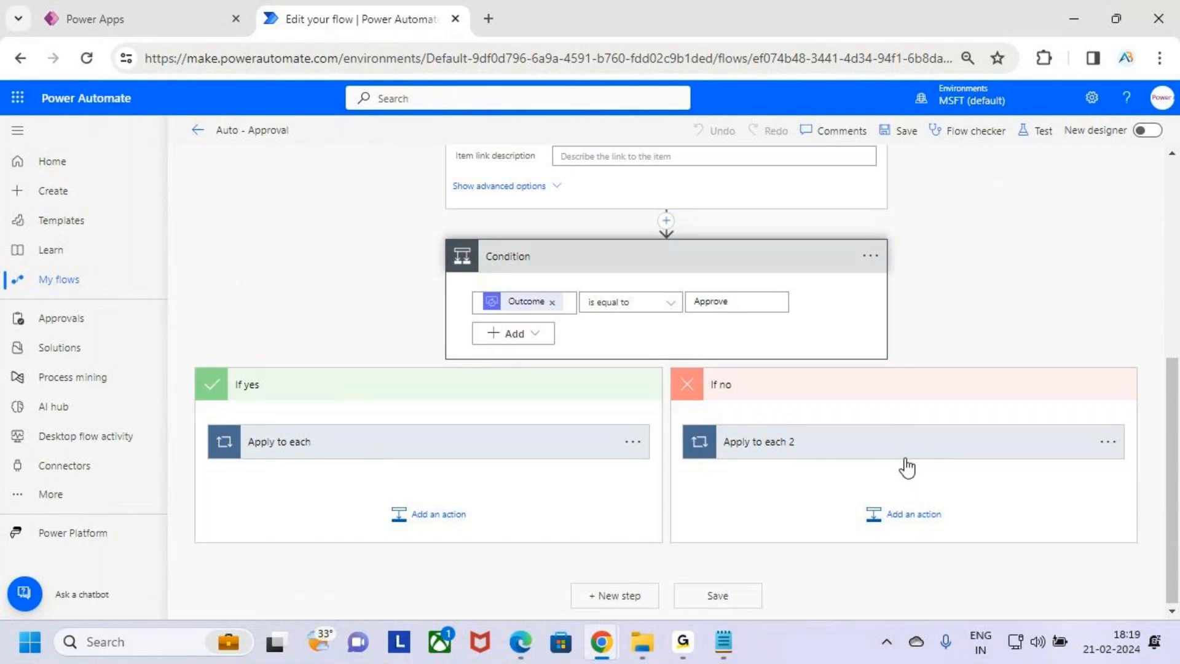
{"action": "scroll", "coordinate": [783, 314], "scroll_direction": "up", "scroll_amount": 5}
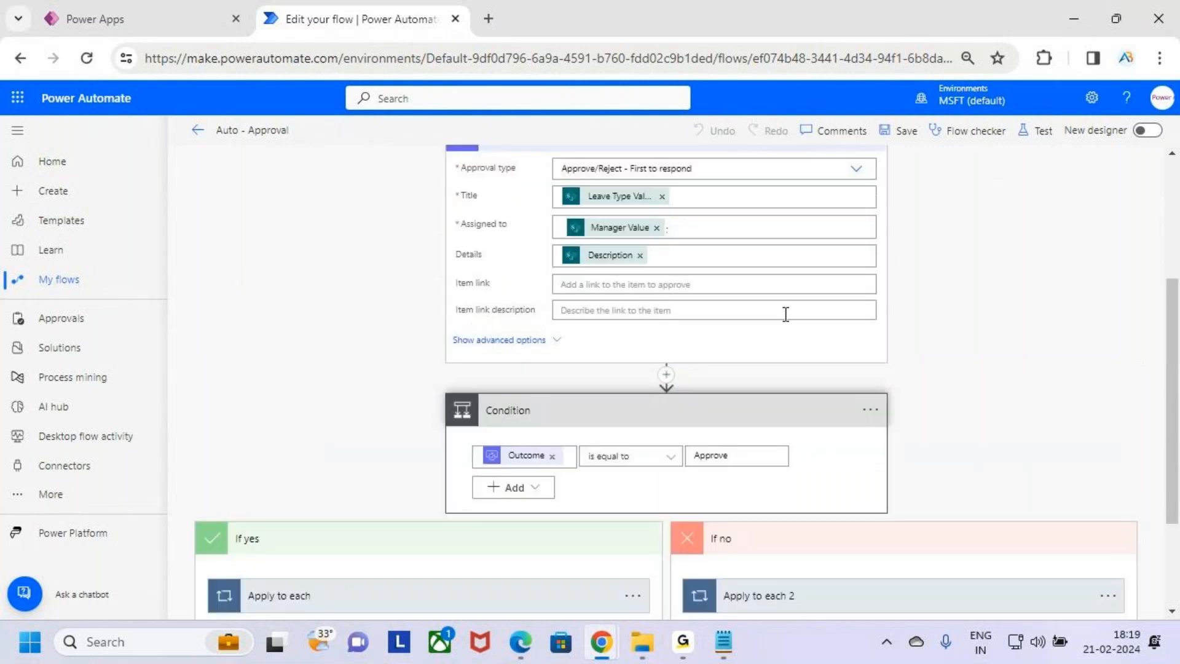
{"action": "left_click", "coordinate": [715, 469]}
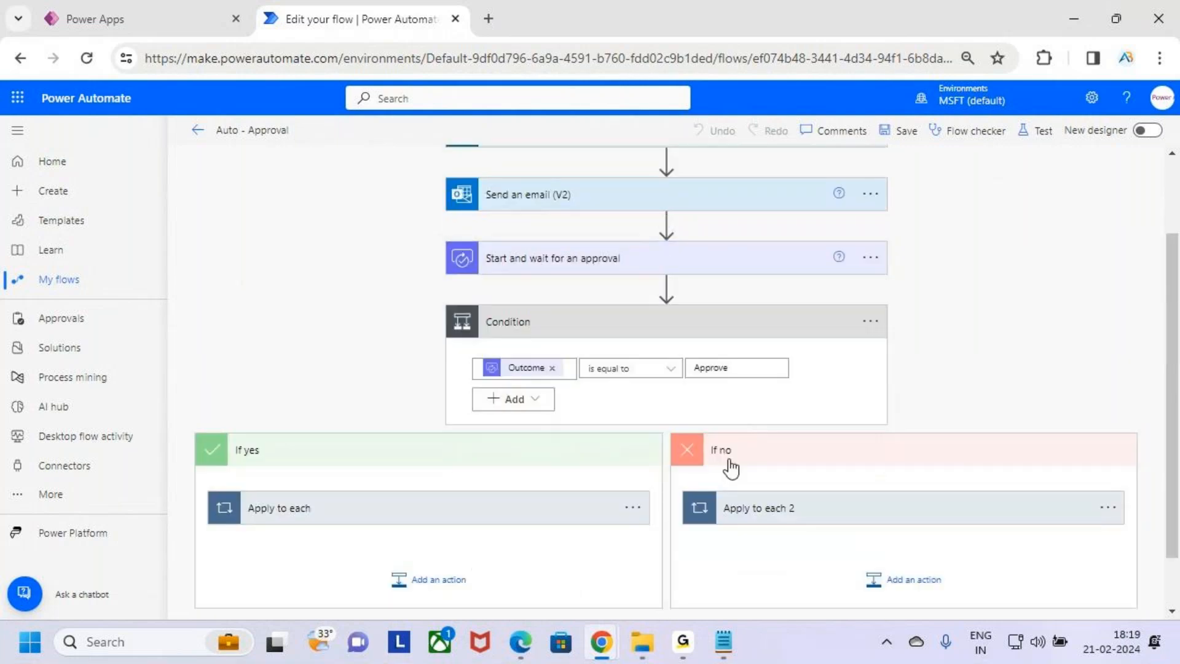
{"action": "left_click", "coordinate": [684, 339]}
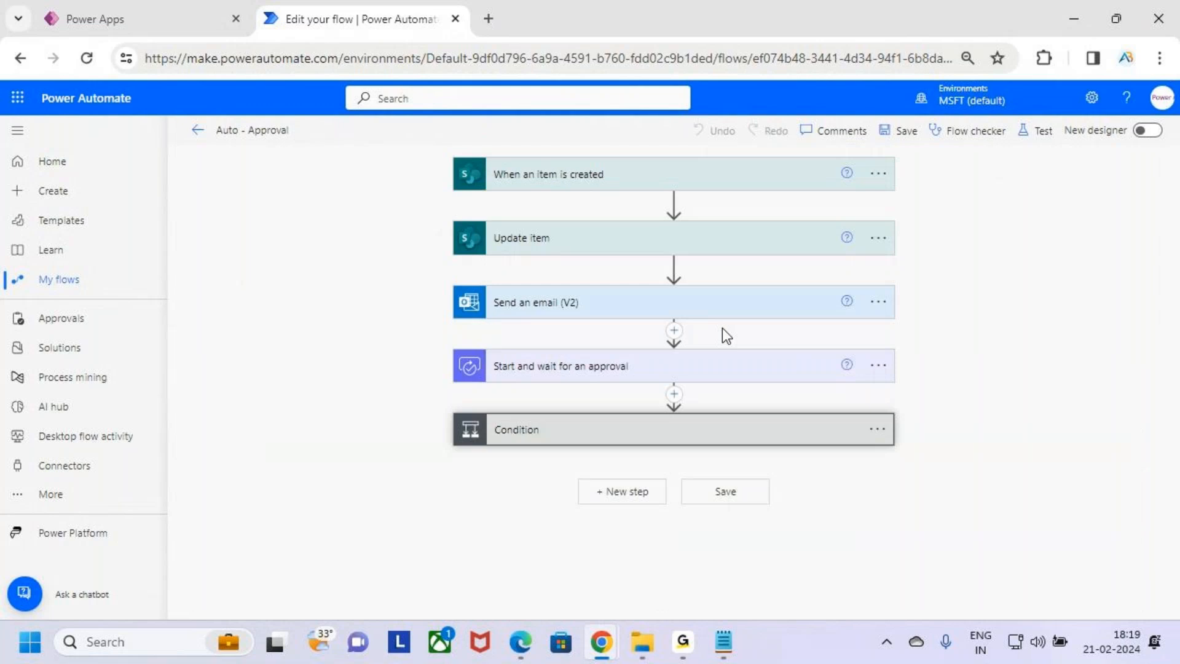
{"action": "left_click", "coordinate": [724, 438]}
{"action": "key", "text": "ctrl+2"}
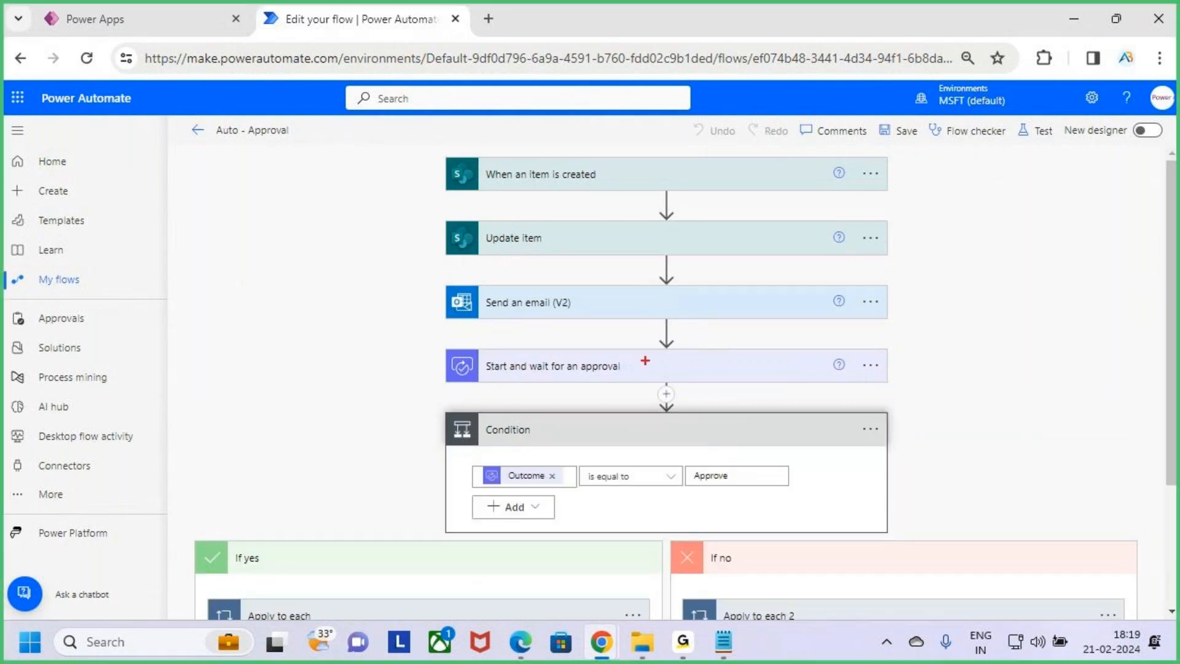
{"action": "mouse_move", "coordinate": [445, 340]}
{"action": "left_mouse_down"}
{"action": "mouse_move", "coordinate": [484, 367]}
{"action": "mouse_move", "coordinate": [847, 397]}
{"action": "left_mouse_up"}
{"action": "key", "text": "Escape"}
Reopen the approval action's settings to review the timeout duration, then cancel them
{"action": "left_click", "coordinate": [870, 366]}
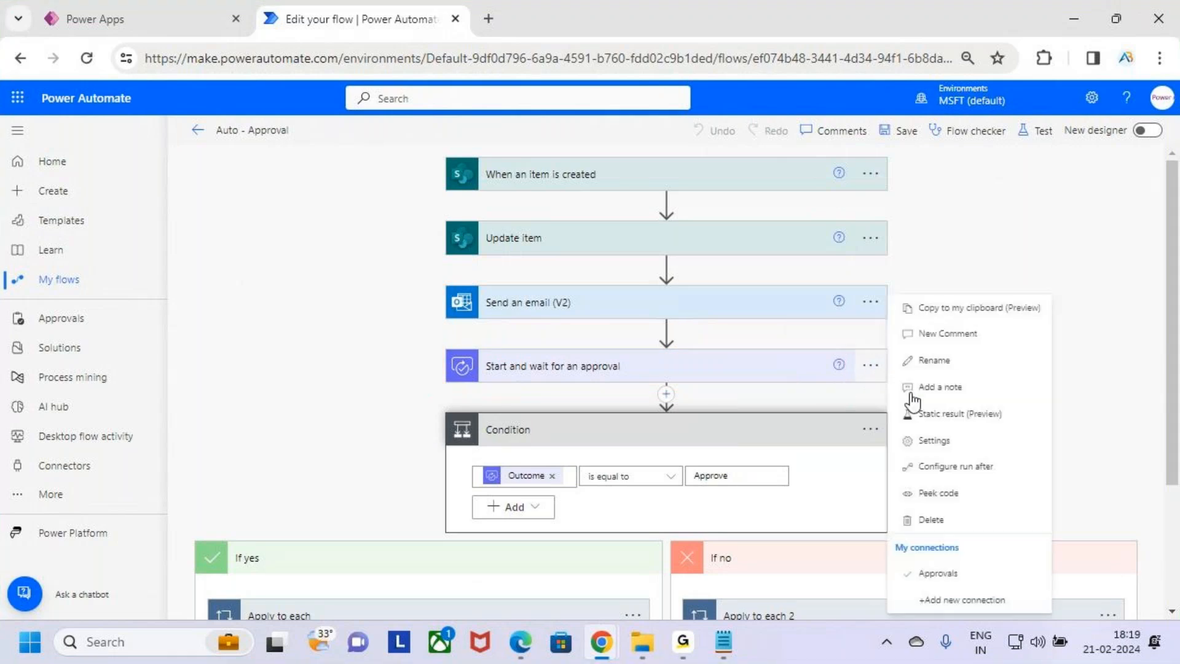
{"action": "left_click", "coordinate": [977, 448]}
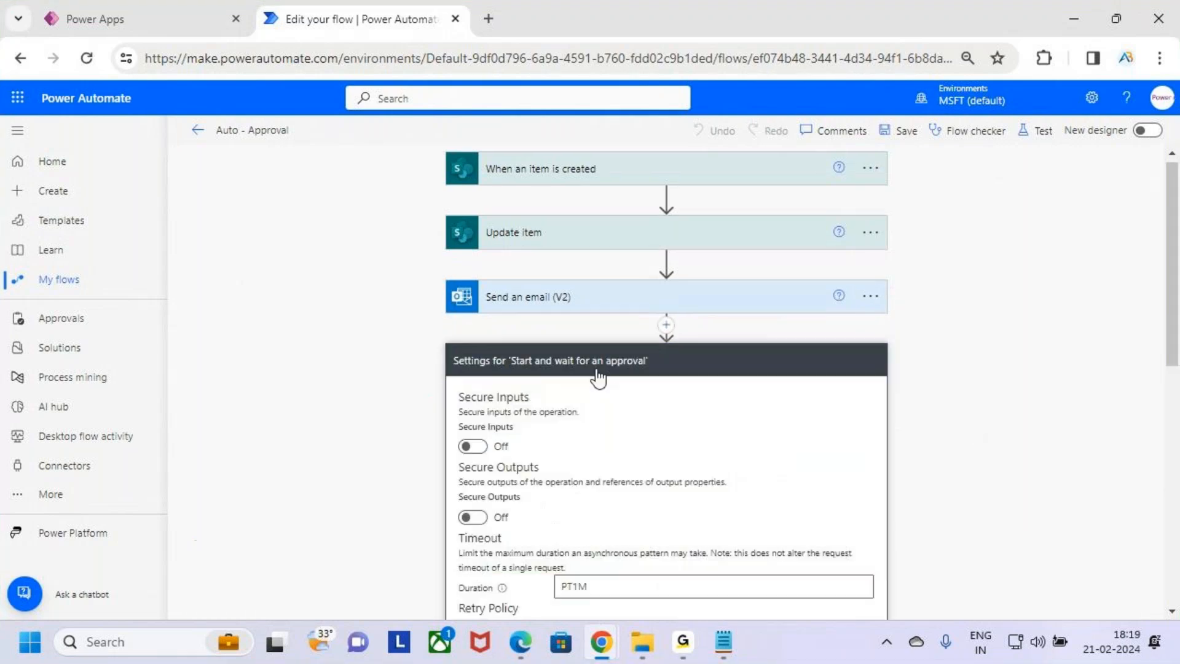
{"action": "scroll", "coordinate": [598, 376], "scroll_direction": "down", "scroll_amount": 3}
{"action": "left_click_drag", "start_coordinate": [679, 223], "coordinate": [544, 230]}
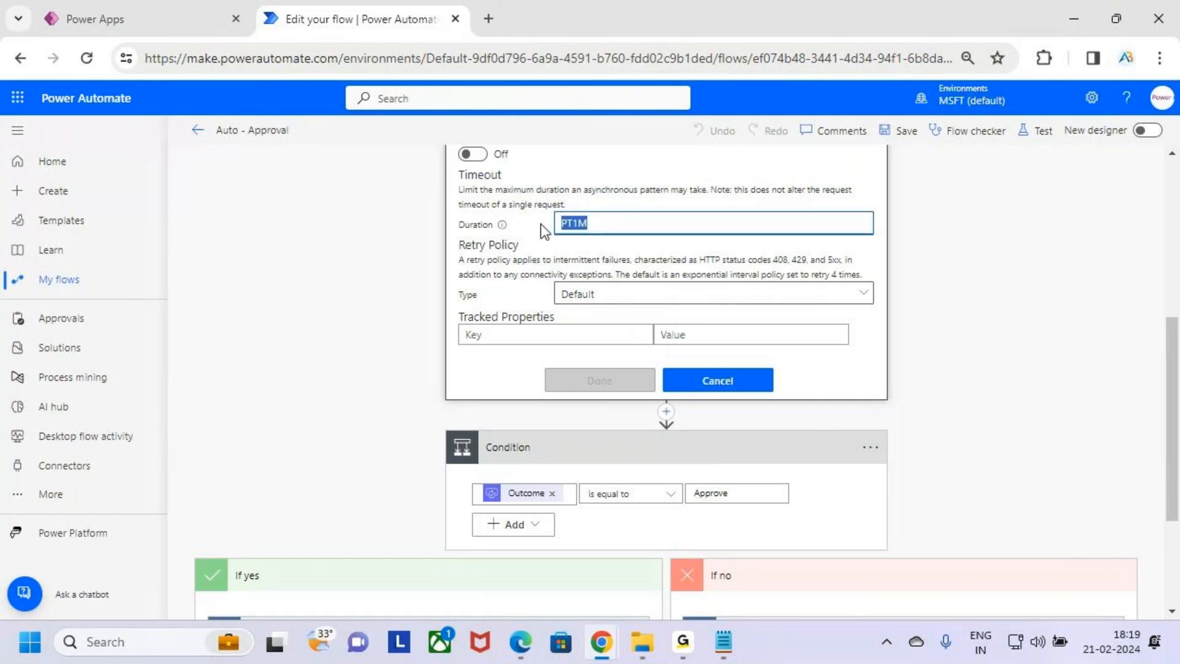
{"action": "left_click", "coordinate": [738, 383]}
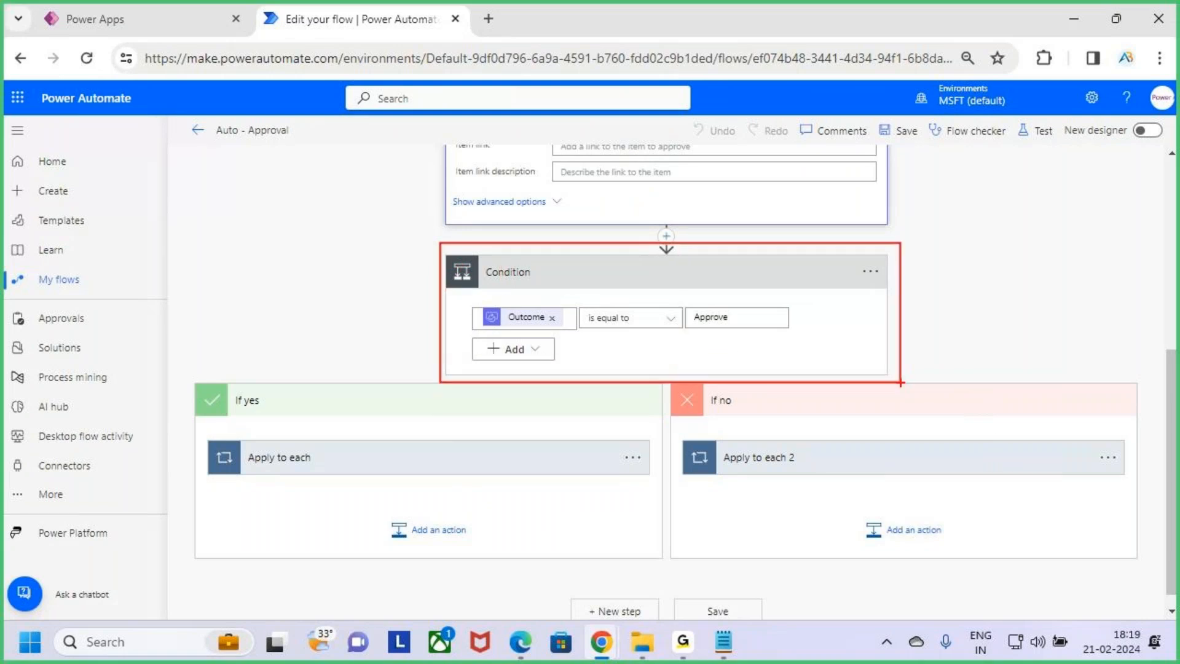
Collapse the flow cards and open Configure run after for the Condition
{"action": "scroll", "coordinate": [951, 318], "scroll_direction": "up", "scroll_amount": 5}
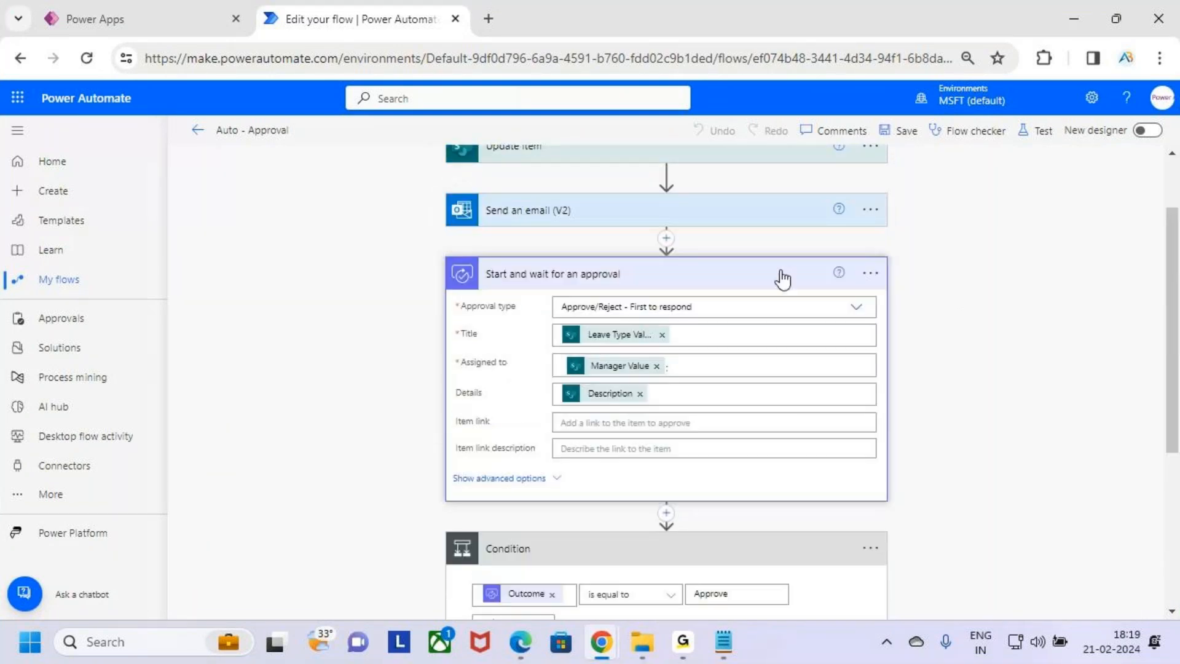
{"action": "left_click", "coordinate": [783, 280]}
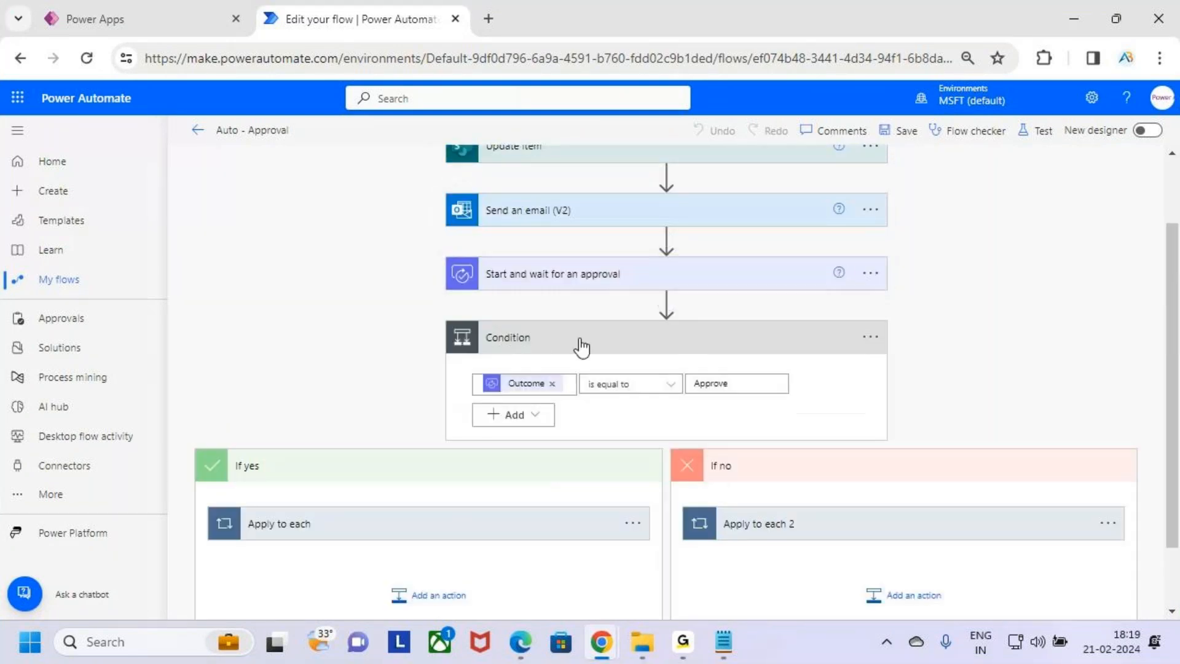
{"action": "left_click", "coordinate": [629, 350]}
{"action": "left_click", "coordinate": [728, 413]}
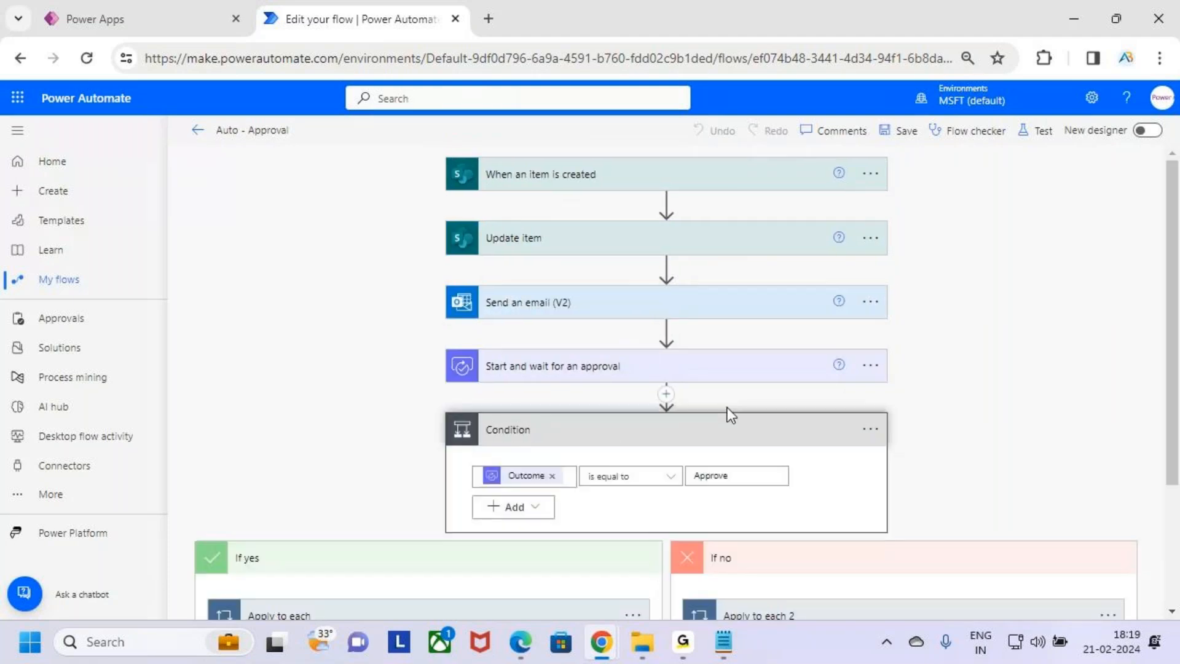
{"action": "left_click", "coordinate": [578, 560]}
{"action": "left_click", "coordinate": [753, 559]}
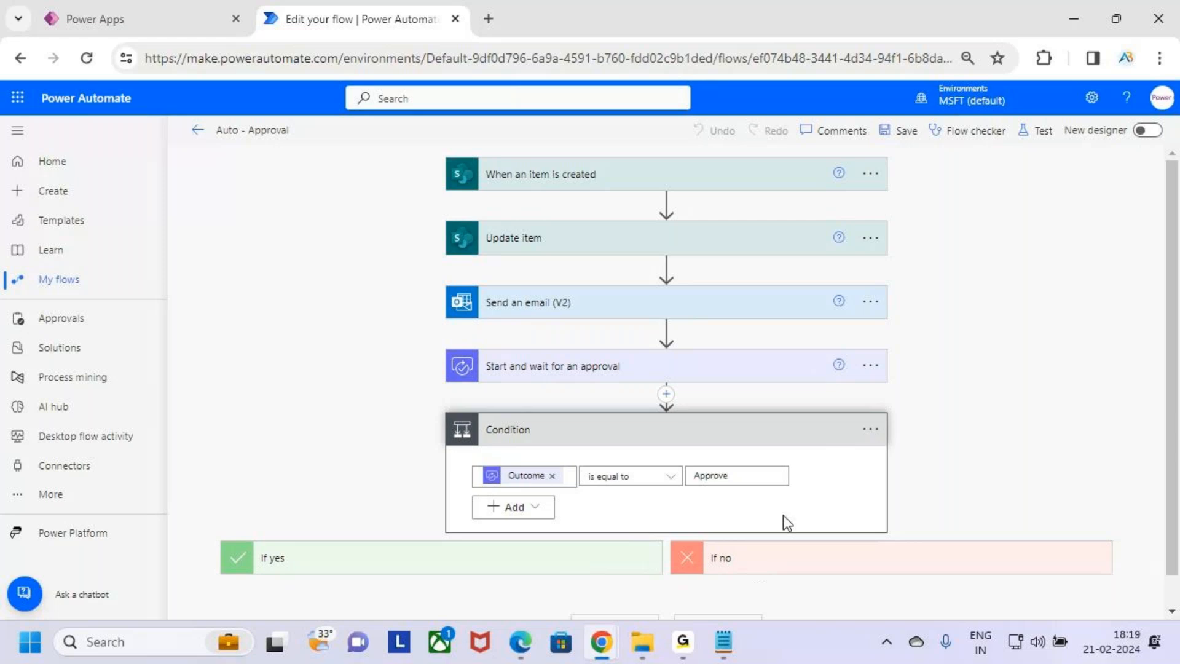
{"action": "key", "text": "ctrl+2"}
{"action": "left_click_drag", "start_coordinate": [846, 421], "coordinate": [899, 453]}
{"action": "key", "text": "Escape"}
{"action": "left_click", "coordinate": [873, 431]}
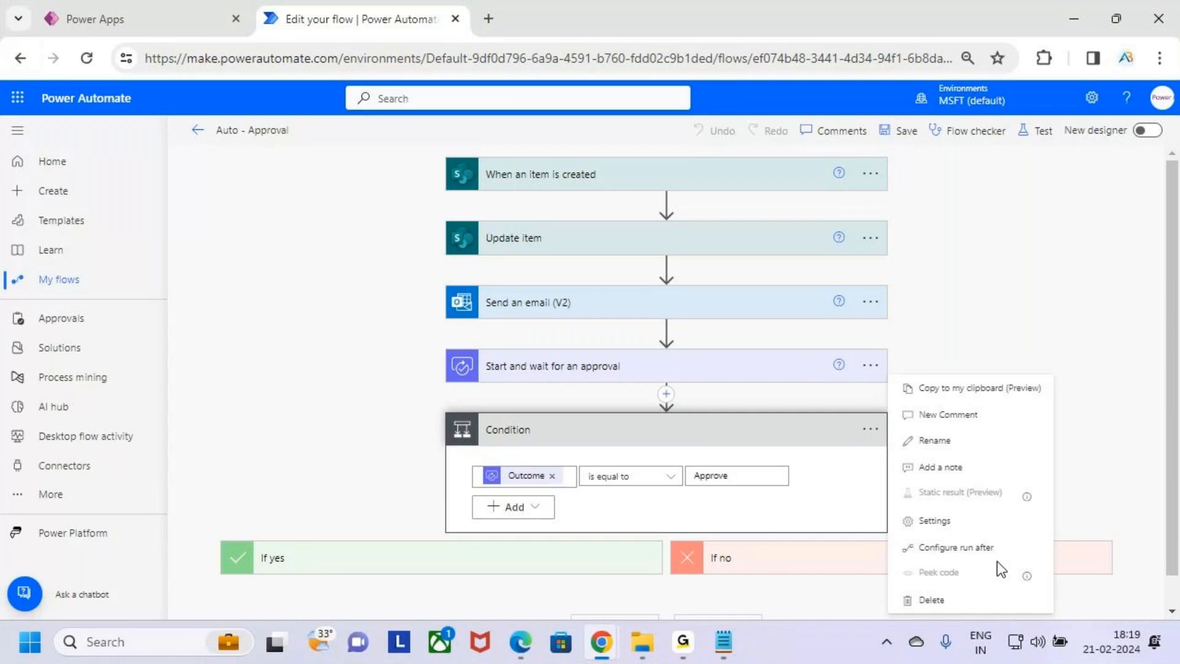
{"action": "key", "text": "ctrl+2"}
{"action": "mouse_move", "coordinate": [892, 534]}
{"action": "left_mouse_down"}
{"action": "mouse_move", "coordinate": [1045, 564]}
{"action": "mouse_move", "coordinate": [1080, 510]}
{"action": "left_mouse_up"}
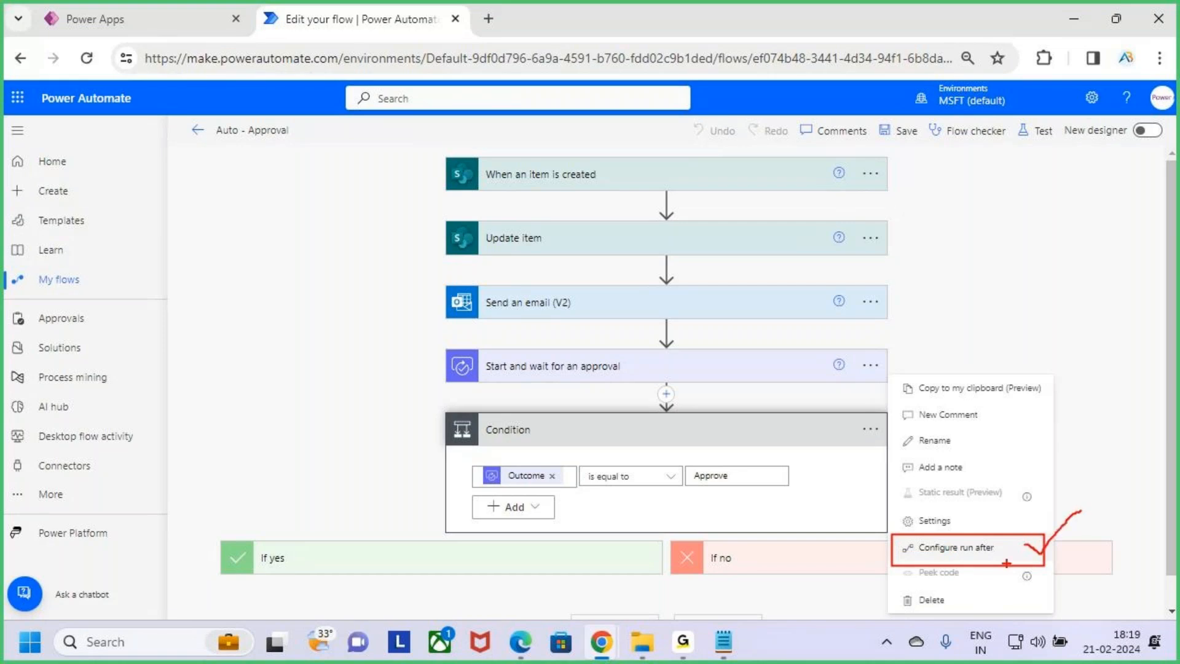
{"action": "left_click_drag", "start_coordinate": [444, 408], "coordinate": [851, 511]}
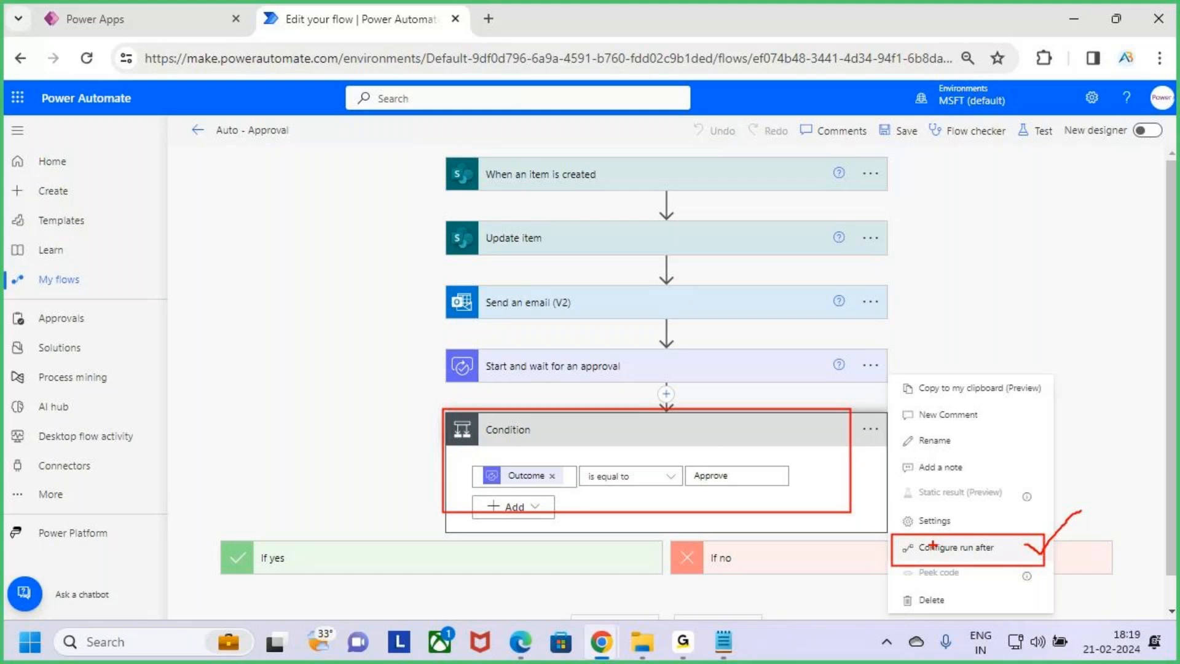
{"action": "left_click", "coordinate": [1006, 549]}
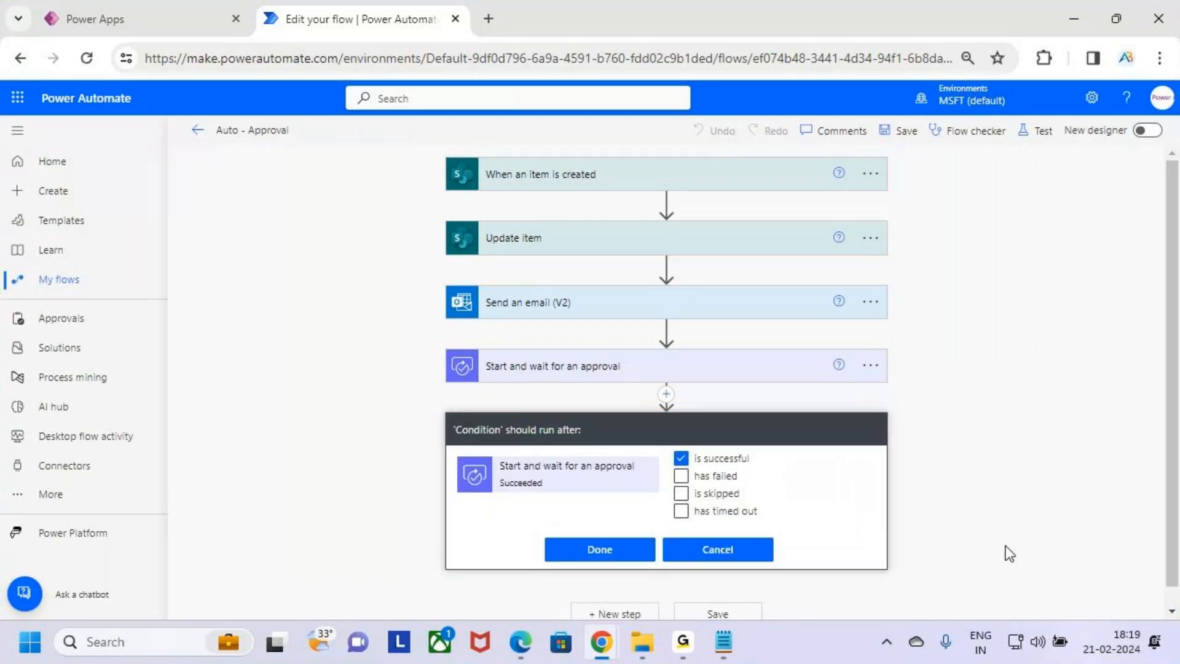
Review which approval action outcomes the Condition runs after, then close the run-after settings
{"action": "scroll", "coordinate": [789, 464], "scroll_direction": "down", "scroll_amount": 1}
{"action": "key", "text": "ctrl+2"}
{"action": "left_click_drag", "start_coordinate": [448, 432], "coordinate": [652, 477]}
{"action": "mouse_move", "coordinate": [487, 359]}
{"action": "left_mouse_down"}
{"action": "mouse_move", "coordinate": [564, 364]}
{"action": "mouse_move", "coordinate": [584, 337]}
{"action": "left_mouse_up"}
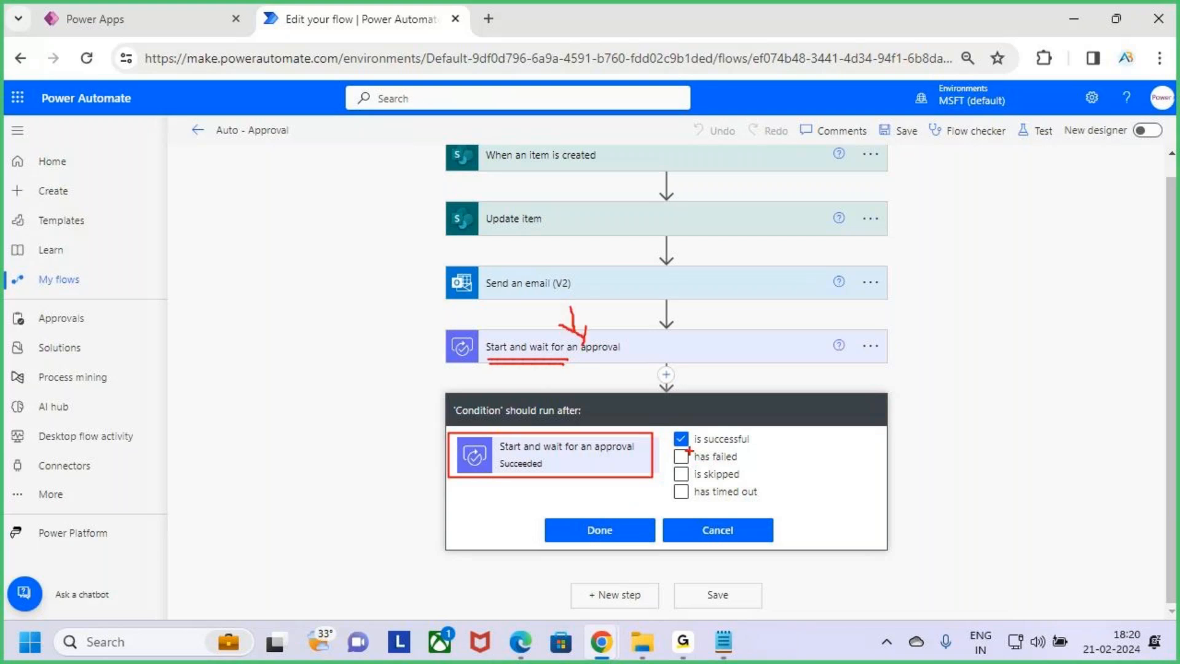
{"action": "mouse_move", "coordinate": [684, 446]}
{"action": "left_mouse_down"}
{"action": "mouse_move", "coordinate": [757, 445]}
{"action": "mouse_move", "coordinate": [743, 419]}
{"action": "mouse_move", "coordinate": [699, 450]}
{"action": "left_mouse_up"}
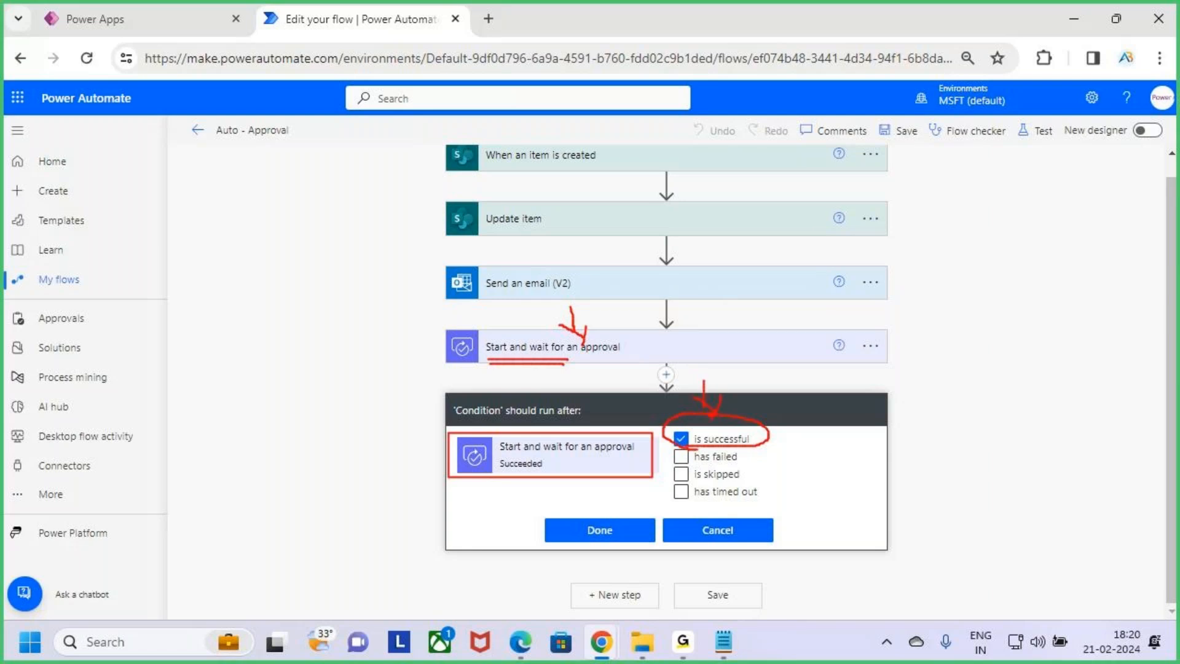
{"action": "key", "text": "Escape"}
{"action": "left_click", "coordinate": [624, 533]}
{"action": "left_click_drag", "start_coordinate": [434, 396], "coordinate": [884, 519]}
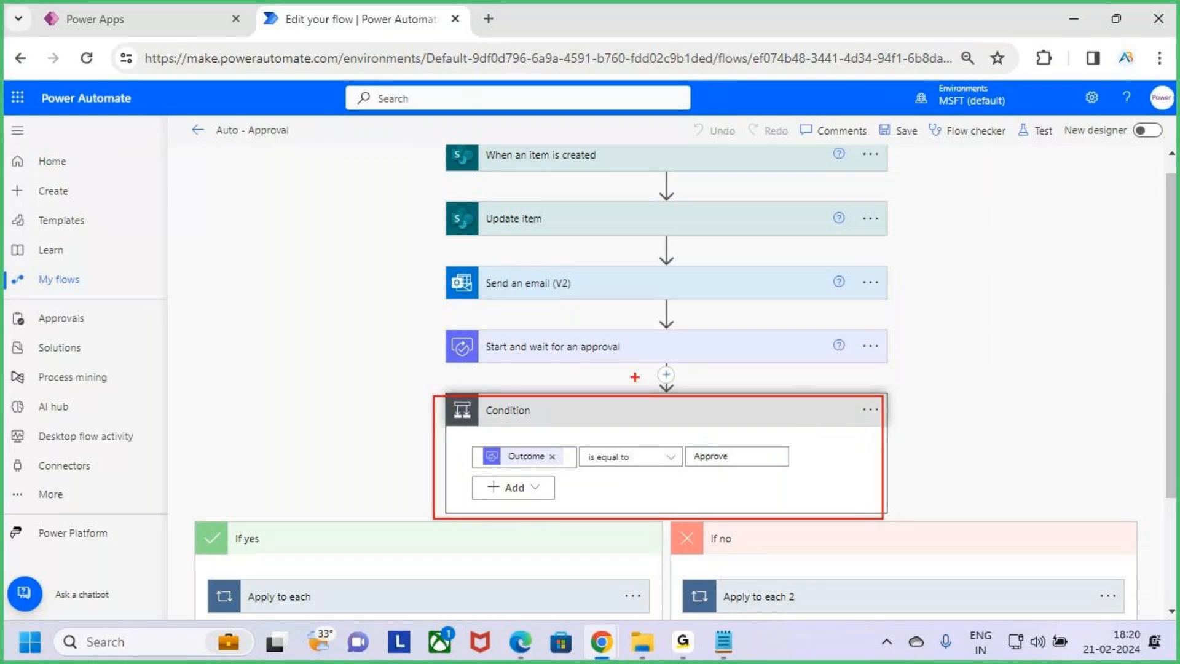
{"action": "mouse_move", "coordinate": [501, 362]}
{"action": "left_mouse_down"}
{"action": "mouse_move", "coordinate": [512, 324]}
{"action": "mouse_move", "coordinate": [535, 370]}
{"action": "left_mouse_up"}
{"action": "mouse_move", "coordinate": [612, 339]}
{"action": "left_mouse_down"}
{"action": "mouse_move", "coordinate": [634, 355]}
{"action": "mouse_move", "coordinate": [677, 287]}
{"action": "left_mouse_up"}
{"action": "mouse_move", "coordinate": [938, 343]}
{"action": "left_mouse_down"}
{"action": "mouse_move", "coordinate": [938, 372]}
{"action": "mouse_move", "coordinate": [1000, 322]}
{"action": "left_mouse_up"}
{"action": "mouse_move", "coordinate": [999, 393]}
{"action": "left_mouse_down"}
{"action": "mouse_move", "coordinate": [1030, 347]}
{"action": "mouse_move", "coordinate": [1089, 393]}
{"action": "mouse_move", "coordinate": [1127, 492]}
{"action": "left_mouse_up"}
{"action": "left_click_drag", "start_coordinate": [630, 457], "coordinate": [737, 339]}
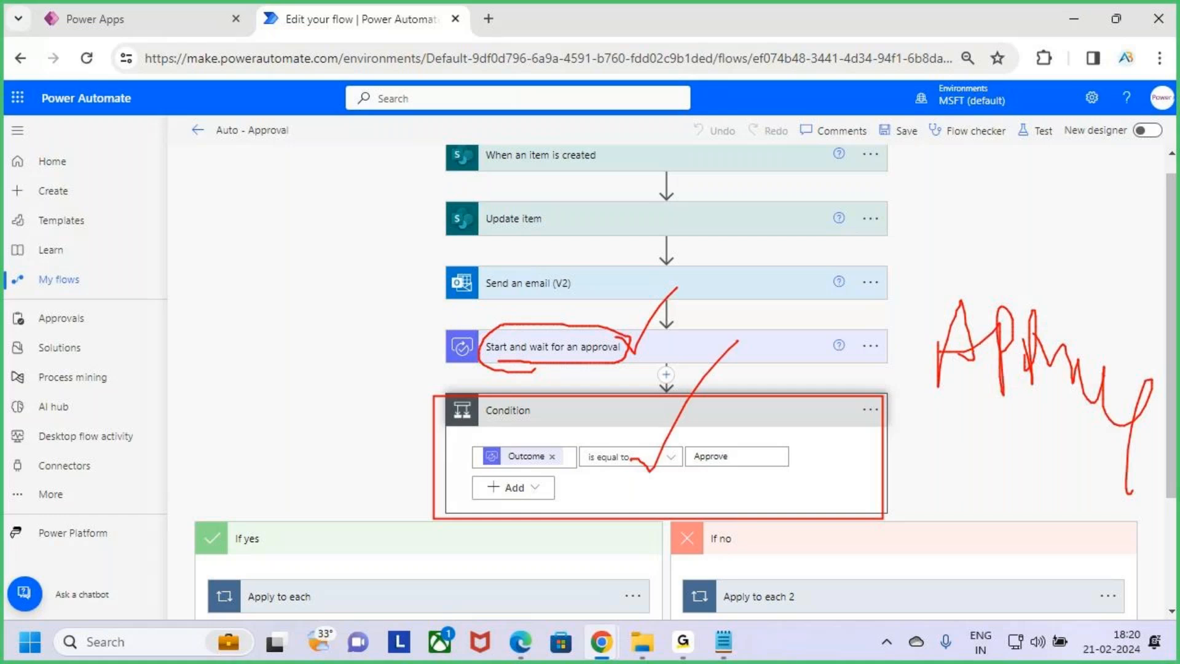
{"action": "key", "text": "Escape"}
Reopen the Condition's run-after settings to review the approval outcomes, then close them with Done
{"action": "left_click", "coordinate": [872, 412]}
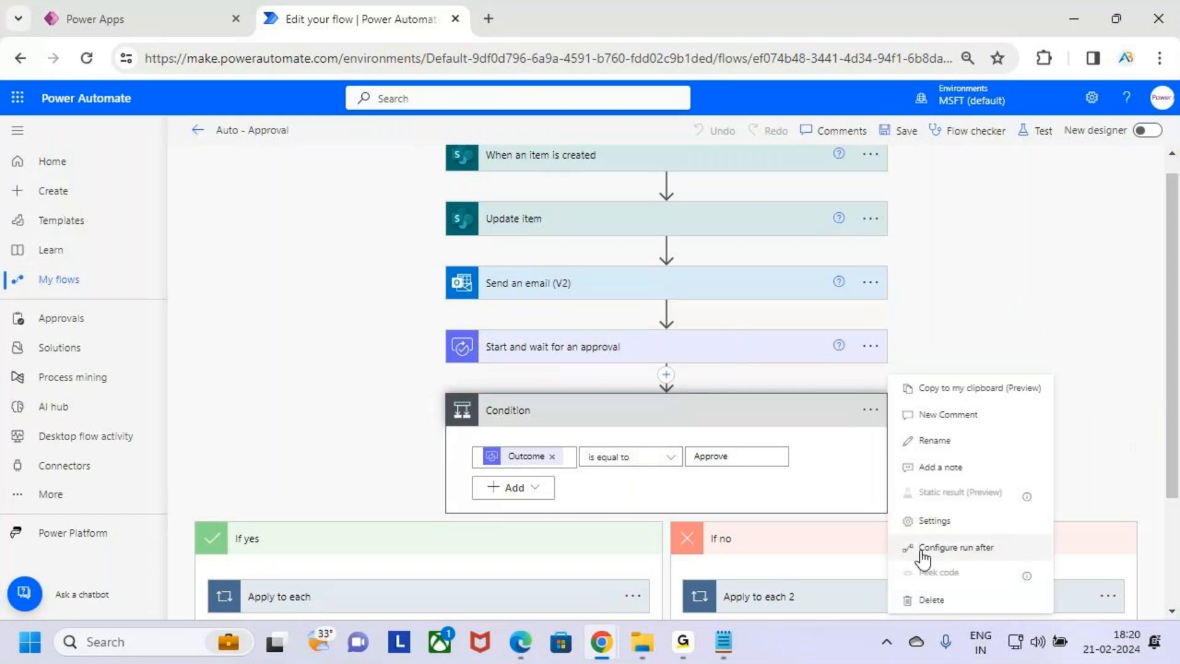
{"action": "left_click", "coordinate": [974, 549]}
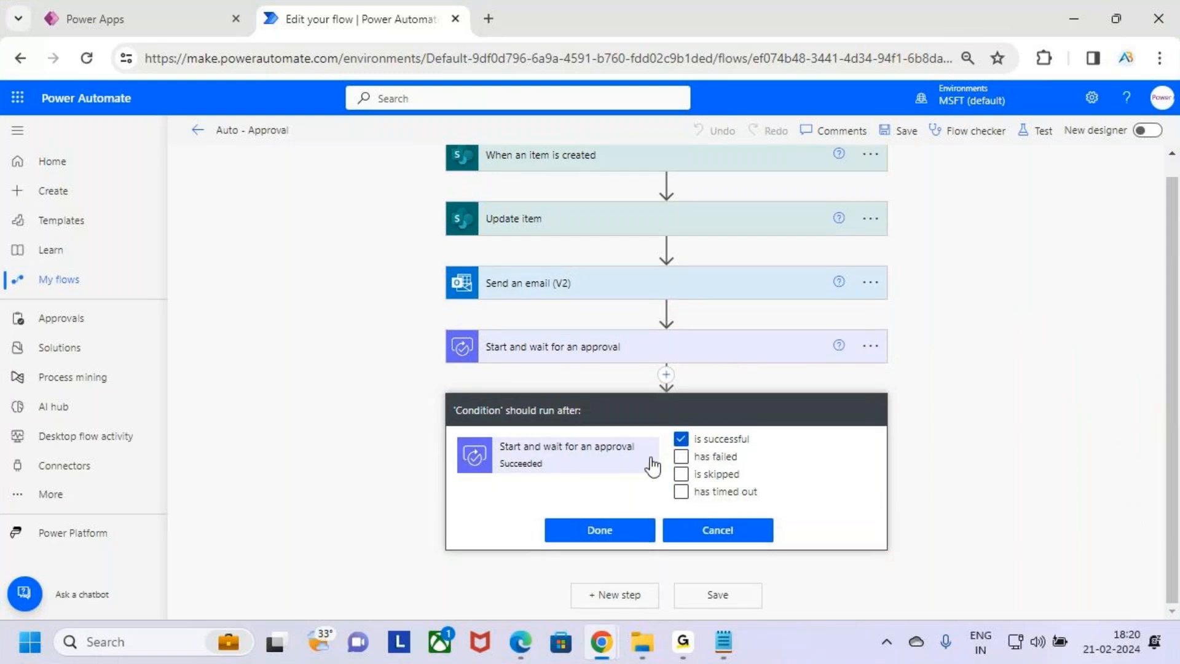
{"action": "key", "text": "ctrl+2"}
{"action": "mouse_move", "coordinate": [485, 367]}
{"action": "left_mouse_down"}
{"action": "mouse_move", "coordinate": [594, 366]}
{"action": "mouse_move", "coordinate": [646, 328]}
{"action": "mouse_move", "coordinate": [486, 368]}
{"action": "left_mouse_up"}
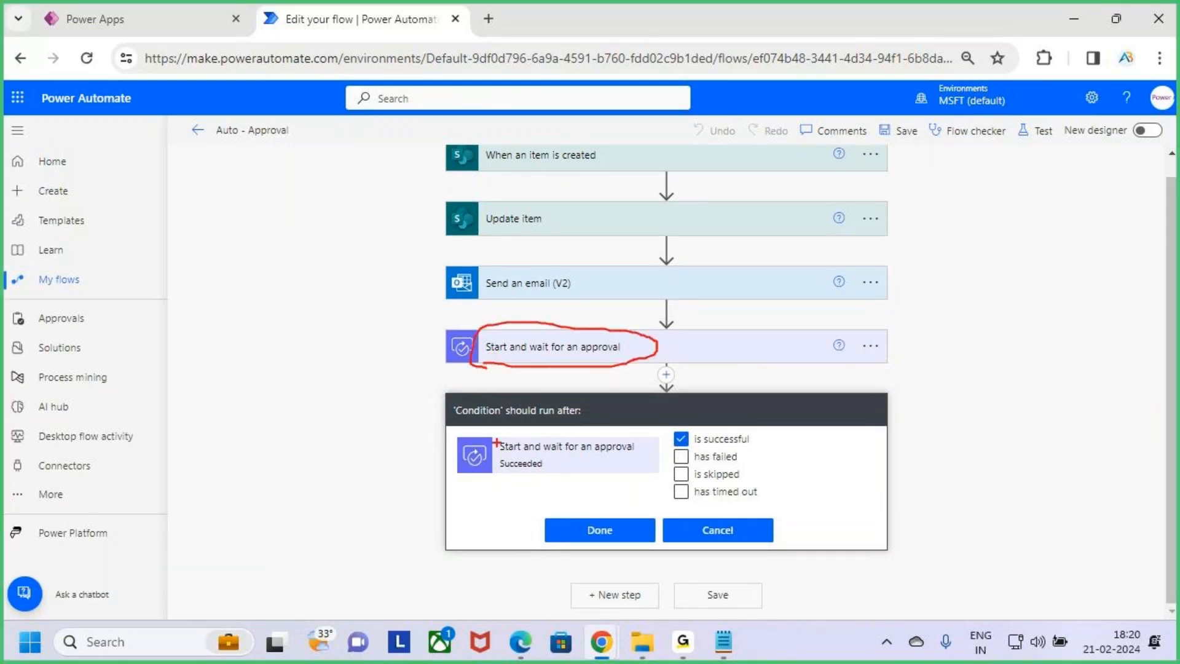
{"action": "mouse_move", "coordinate": [456, 430]}
{"action": "left_mouse_down"}
{"action": "mouse_move", "coordinate": [633, 474]}
{"action": "mouse_move", "coordinate": [739, 447]}
{"action": "left_mouse_up"}
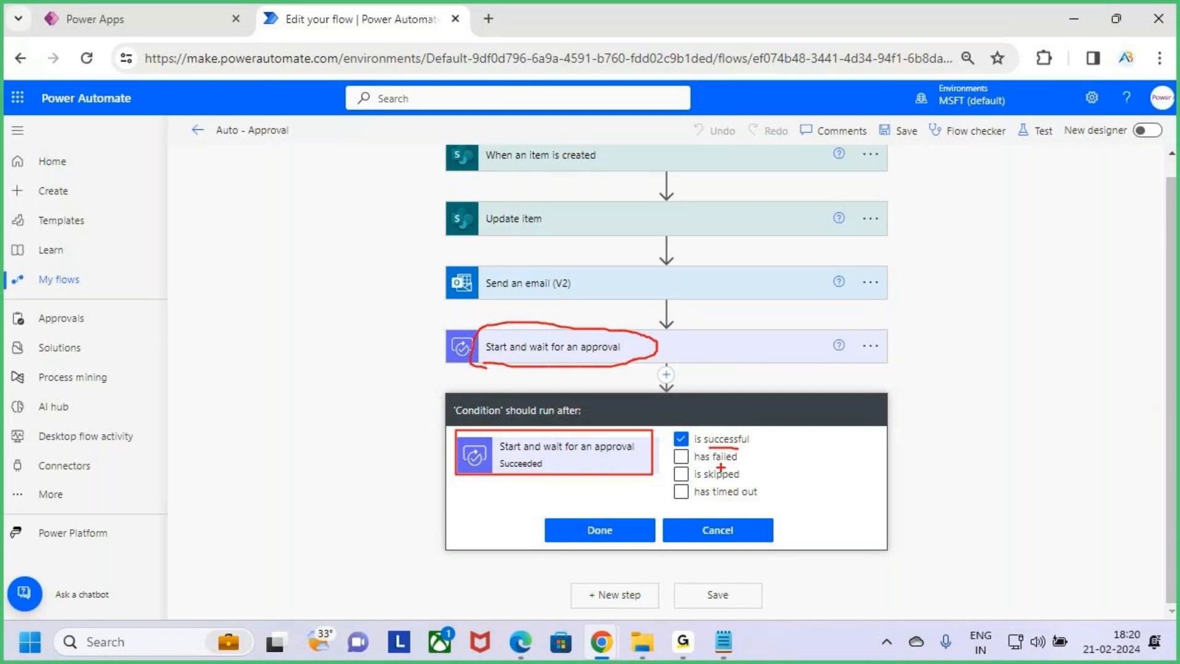
{"action": "key", "text": "Escape"}
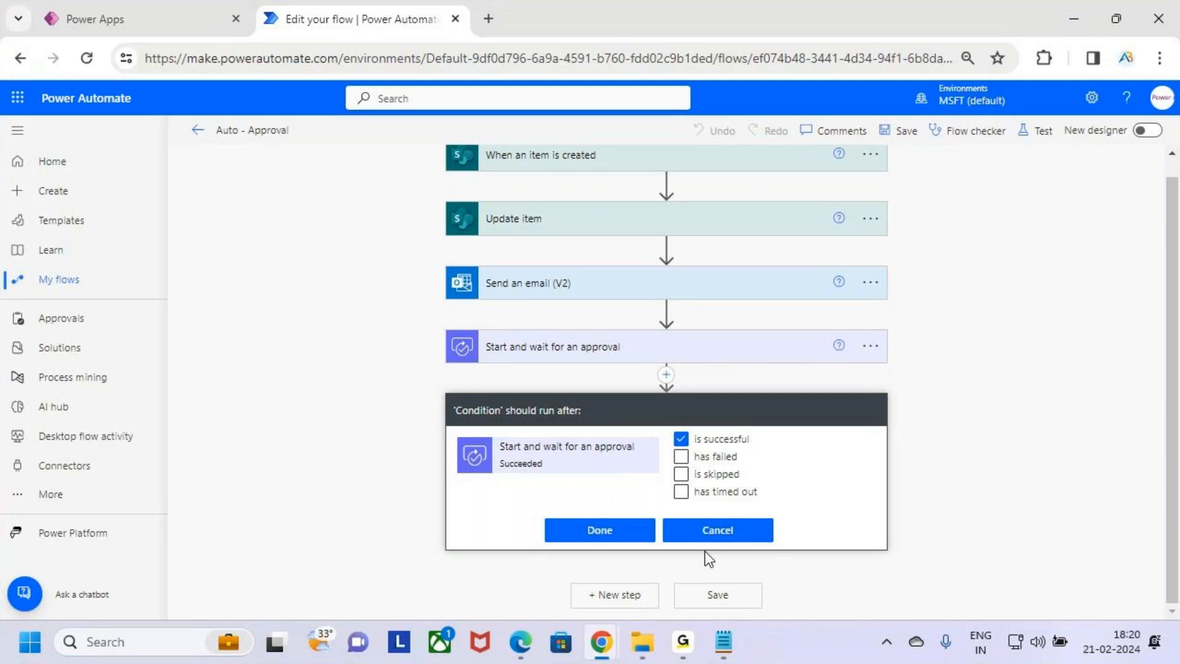
{"action": "left_click", "coordinate": [609, 535]}
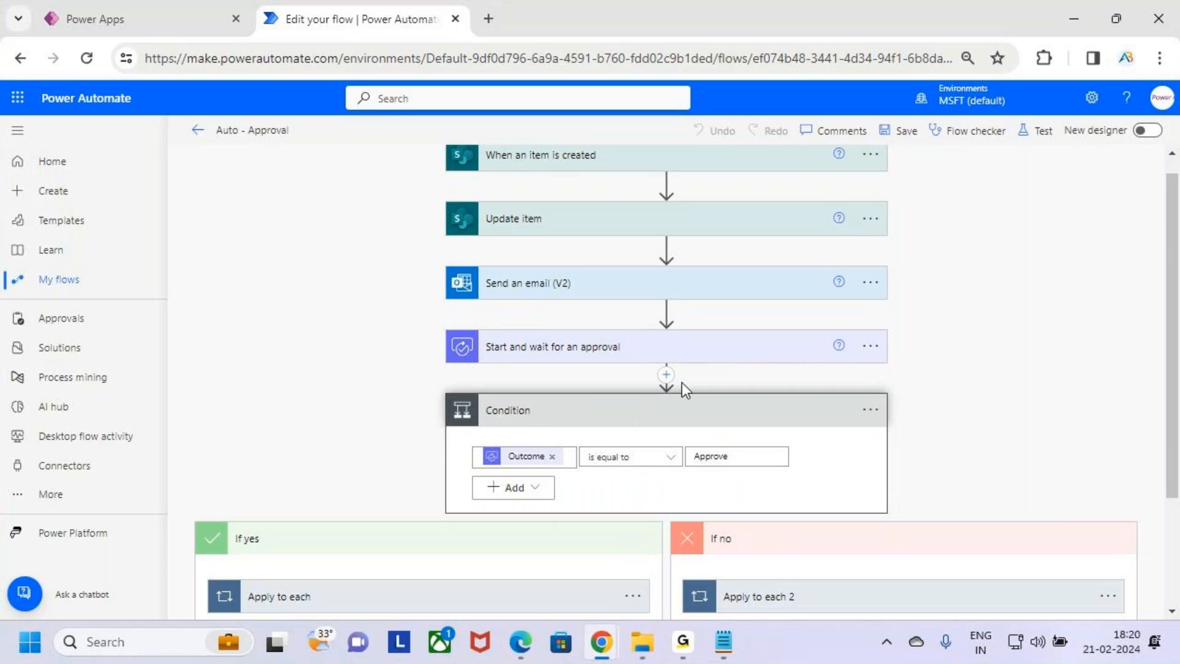
Configure the Condition to also run after the approval action has timed out, and confirm the run-after settings
{"action": "key", "text": "ctrl+2"}
{"action": "mouse_move", "coordinate": [519, 362]}
{"action": "left_mouse_down"}
{"action": "mouse_move", "coordinate": [581, 367]}
{"action": "mouse_move", "coordinate": [454, 330]}
{"action": "mouse_move", "coordinate": [578, 356]}
{"action": "left_mouse_up"}
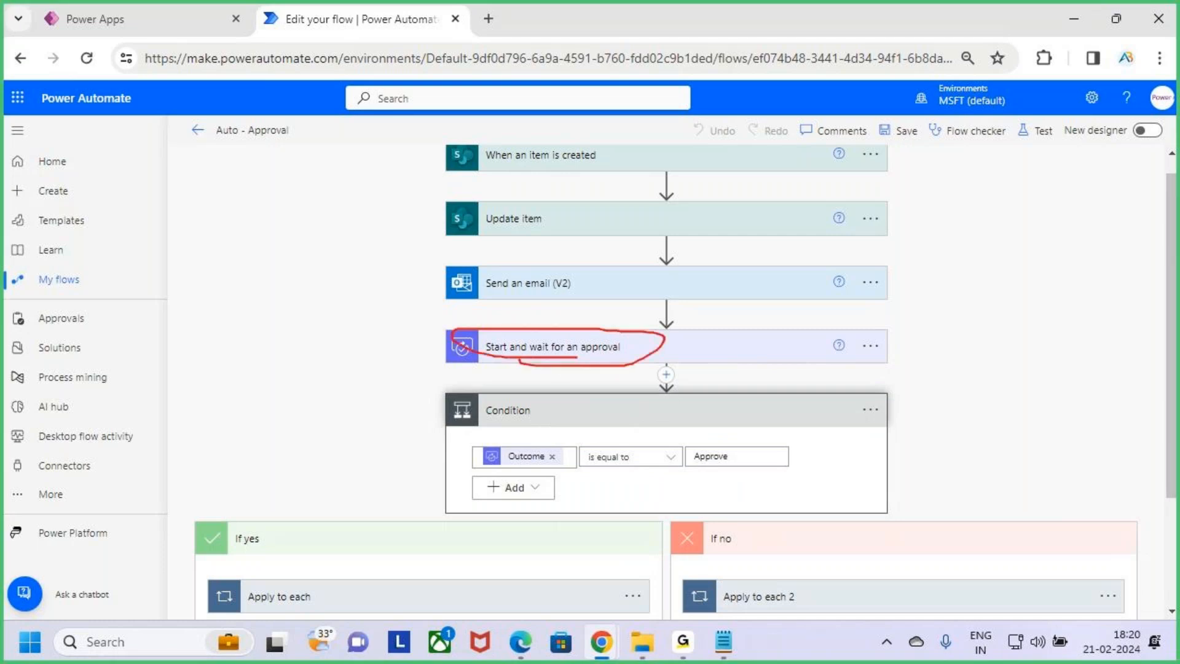
{"action": "left_click_drag", "start_coordinate": [536, 419], "coordinate": [592, 389]}
{"action": "key", "text": "Escape"}
{"action": "left_click", "coordinate": [871, 411]}
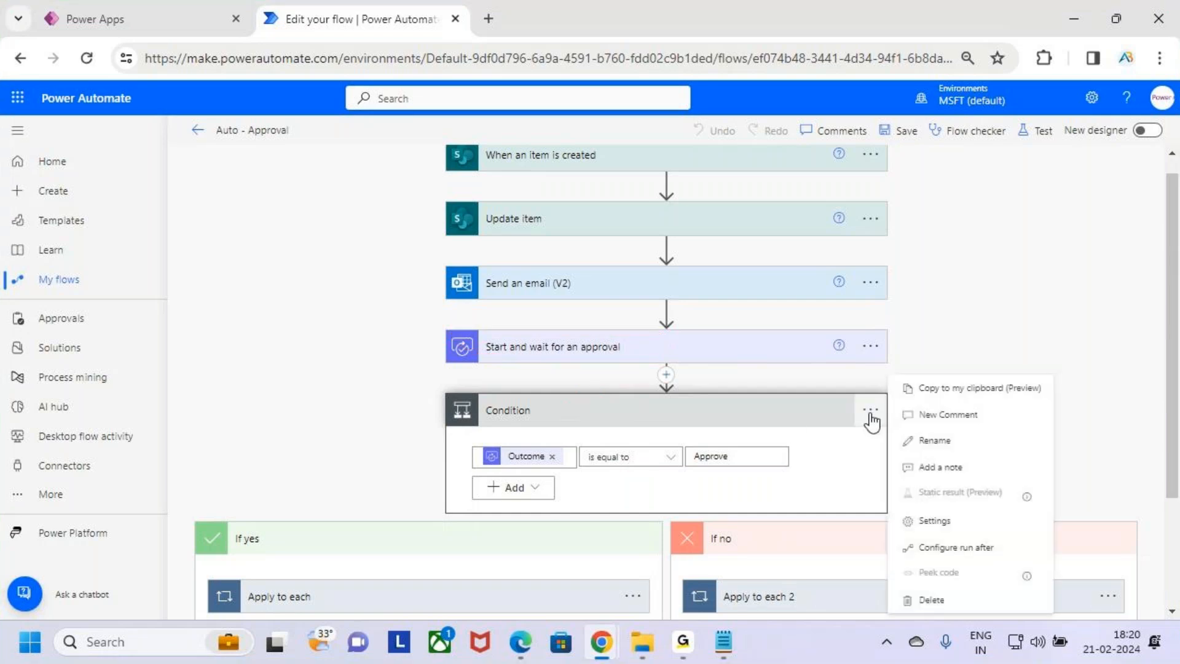
{"action": "left_click", "coordinate": [985, 549]}
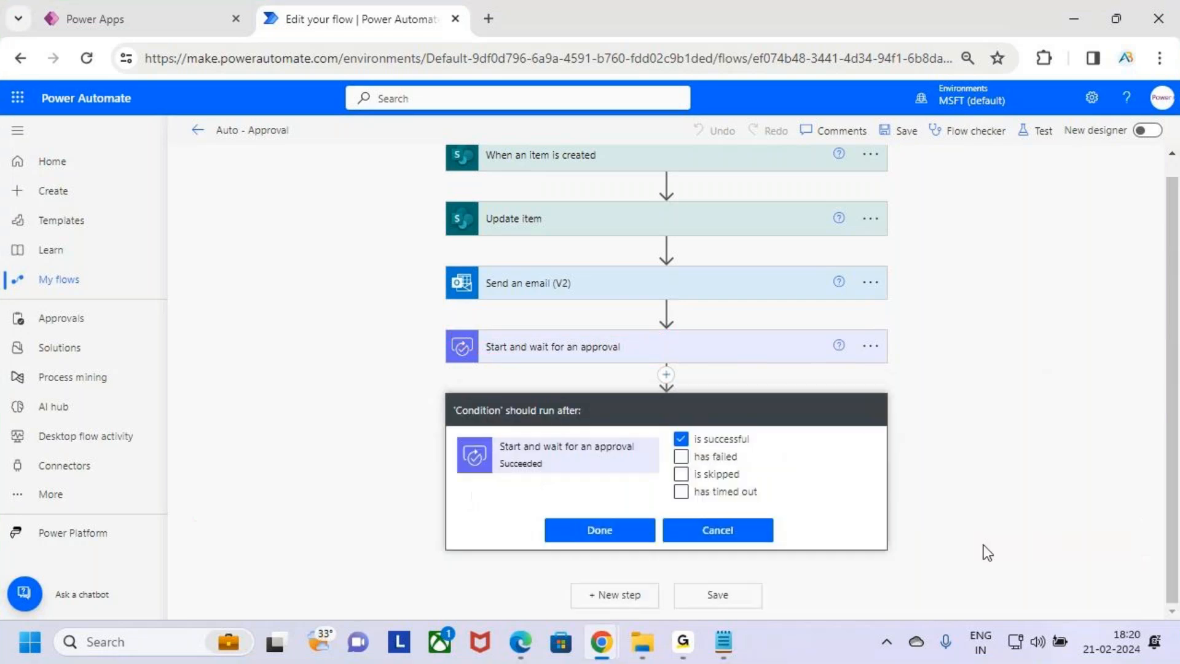
{"action": "key", "text": "ctrl+2"}
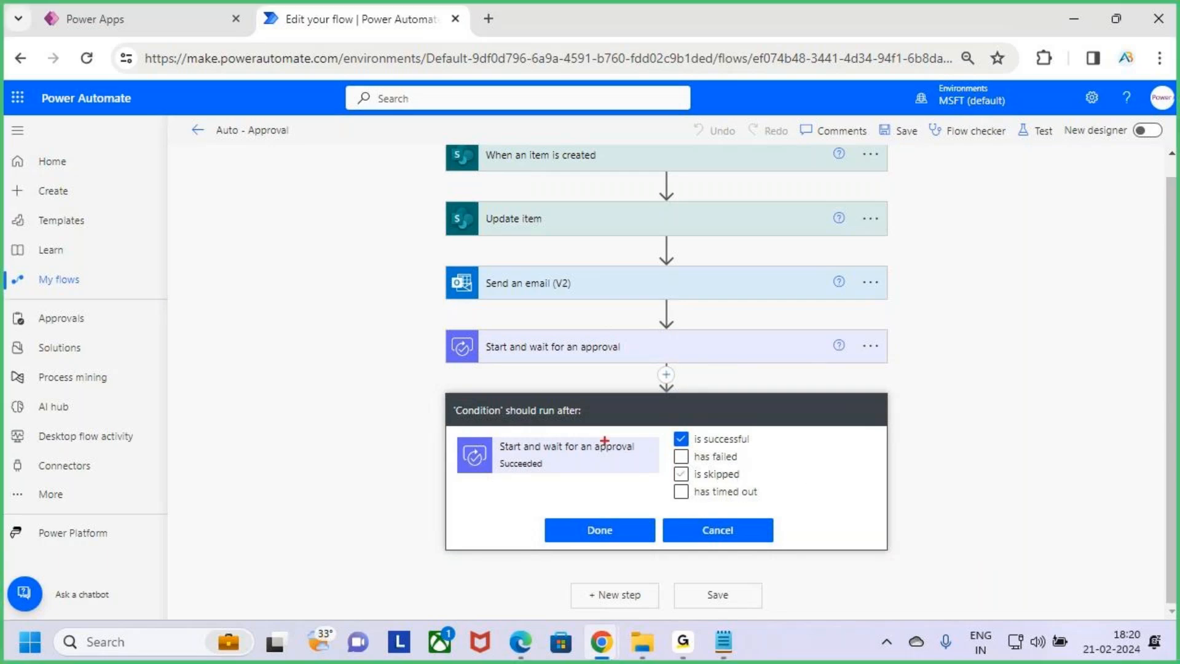
{"action": "mouse_move", "coordinate": [317, 456]}
{"action": "left_mouse_down"}
{"action": "mouse_move", "coordinate": [332, 492]}
{"action": "mouse_move", "coordinate": [314, 461]}
{"action": "mouse_move", "coordinate": [388, 522]}
{"action": "left_mouse_up"}
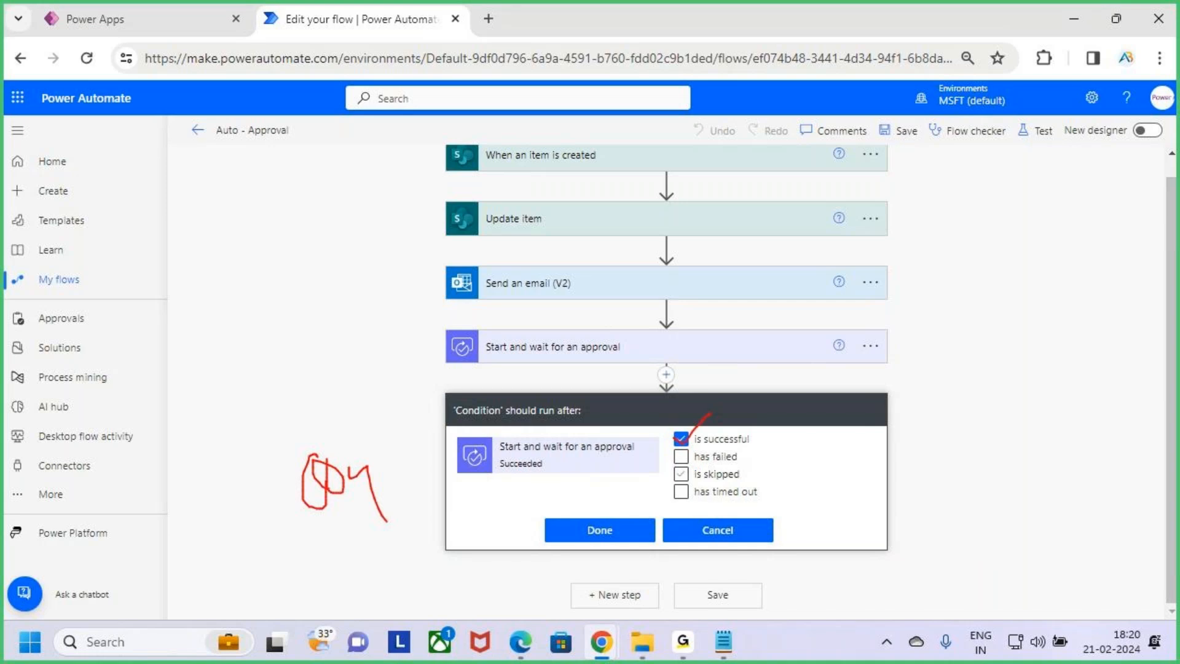
{"action": "left_click_drag", "start_coordinate": [684, 503], "coordinate": [676, 492]}
{"action": "key", "text": "Escape"}
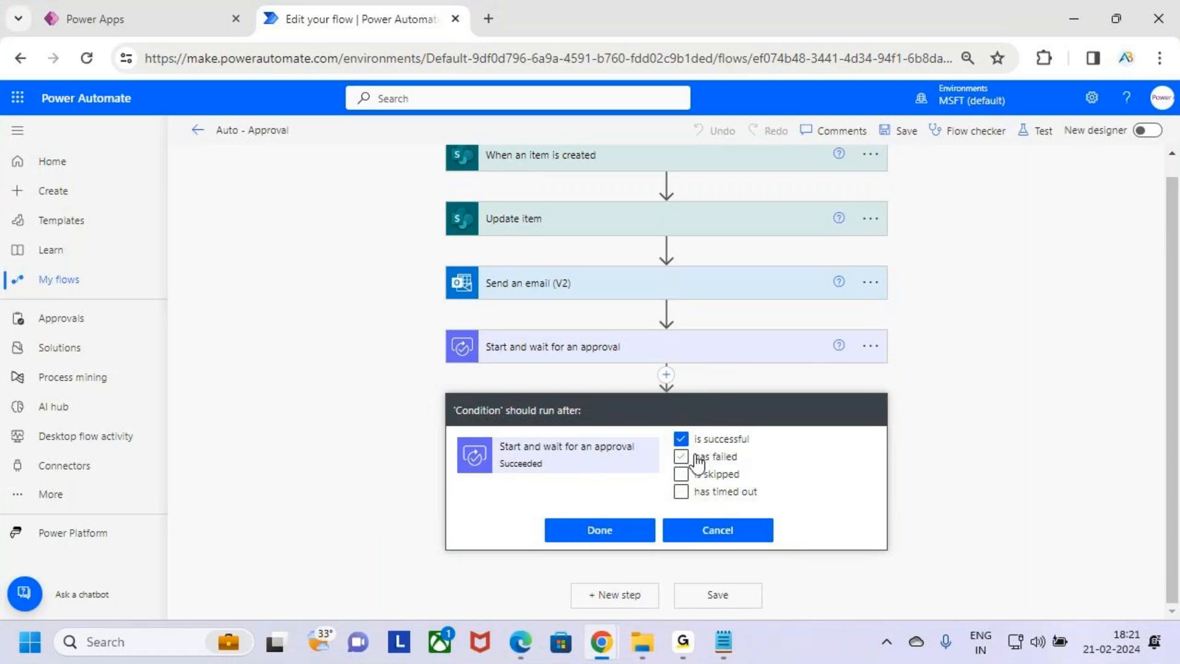
{"action": "left_click", "coordinate": [724, 495]}
{"action": "left_click", "coordinate": [594, 540]}
{"action": "key", "text": "ctrl+2"}
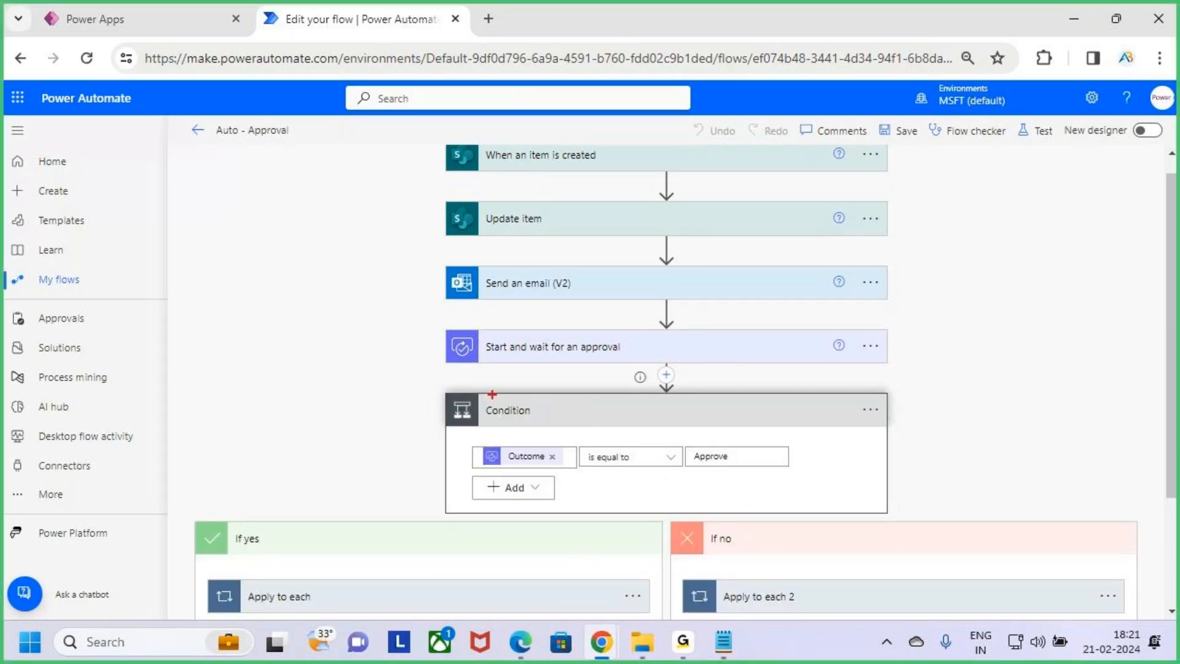
{"action": "mouse_move", "coordinate": [445, 394]}
{"action": "left_mouse_down"}
{"action": "mouse_move", "coordinate": [896, 527]}
{"action": "mouse_move", "coordinate": [888, 508]}
{"action": "mouse_move", "coordinate": [895, 515]}
{"action": "left_mouse_up"}
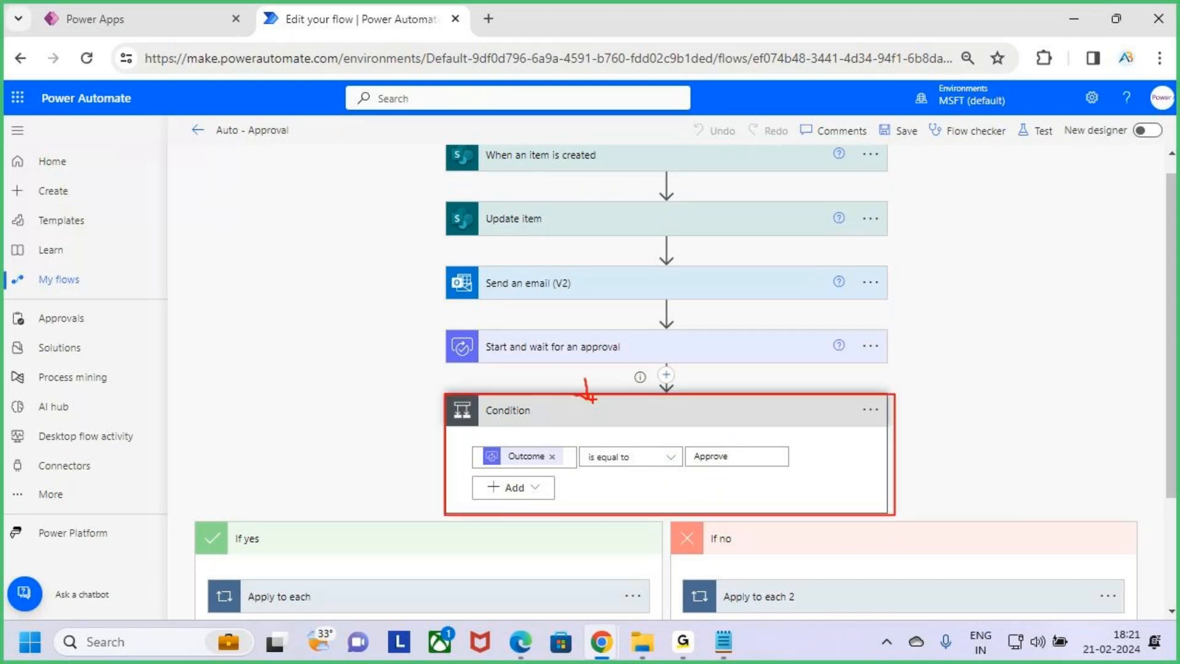
{"action": "left_click_drag", "start_coordinate": [589, 394], "coordinate": [592, 398]}
{"action": "mouse_move", "coordinate": [434, 324]}
{"action": "left_mouse_down"}
{"action": "mouse_move", "coordinate": [680, 369]}
{"action": "mouse_move", "coordinate": [760, 371]}
{"action": "left_mouse_up"}
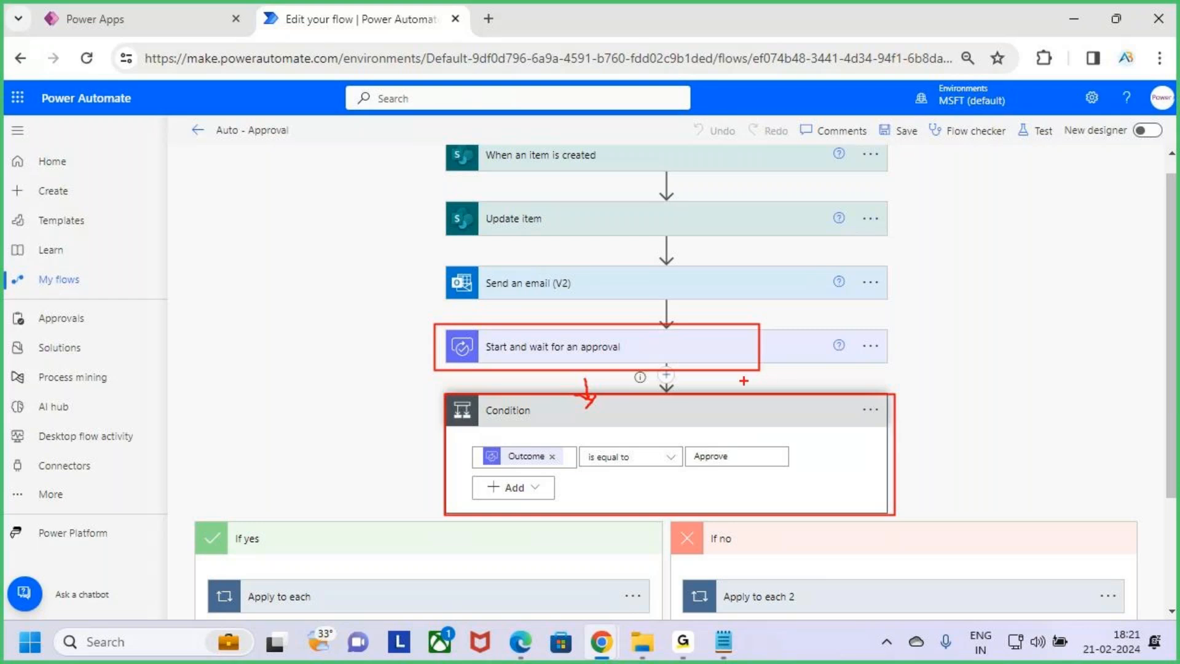
Set the Condition to run only after the approval action is successful, clearing has timed out, and confirm
{"action": "key", "text": "Escape"}
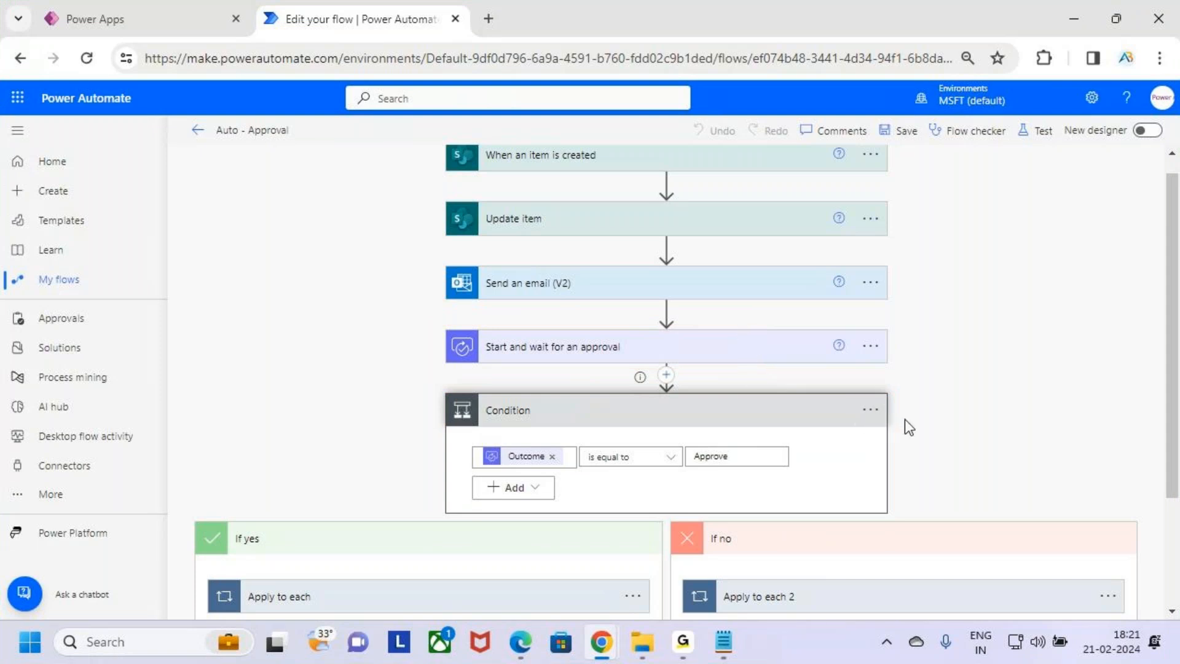
{"action": "scroll", "coordinate": [640, 492], "scroll_direction": "down", "scroll_amount": 3}
{"action": "scroll", "coordinate": [640, 493], "scroll_direction": "up", "scroll_amount": 3}
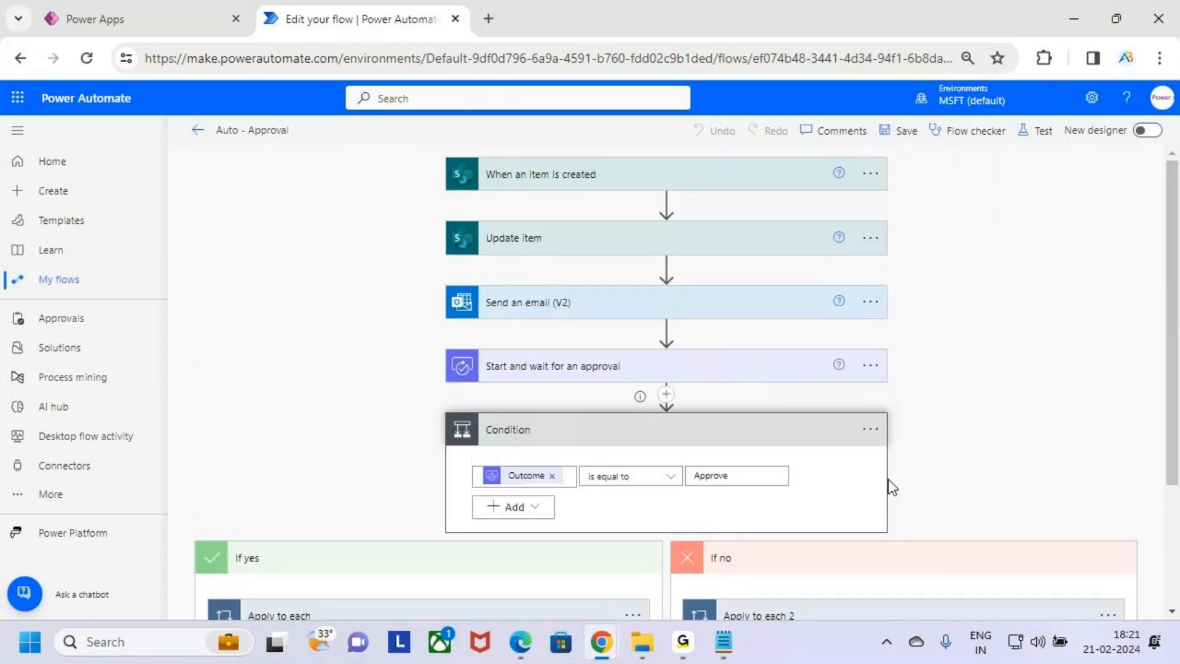
{"action": "left_click", "coordinate": [870, 429]}
{"action": "left_click", "coordinate": [970, 547]}
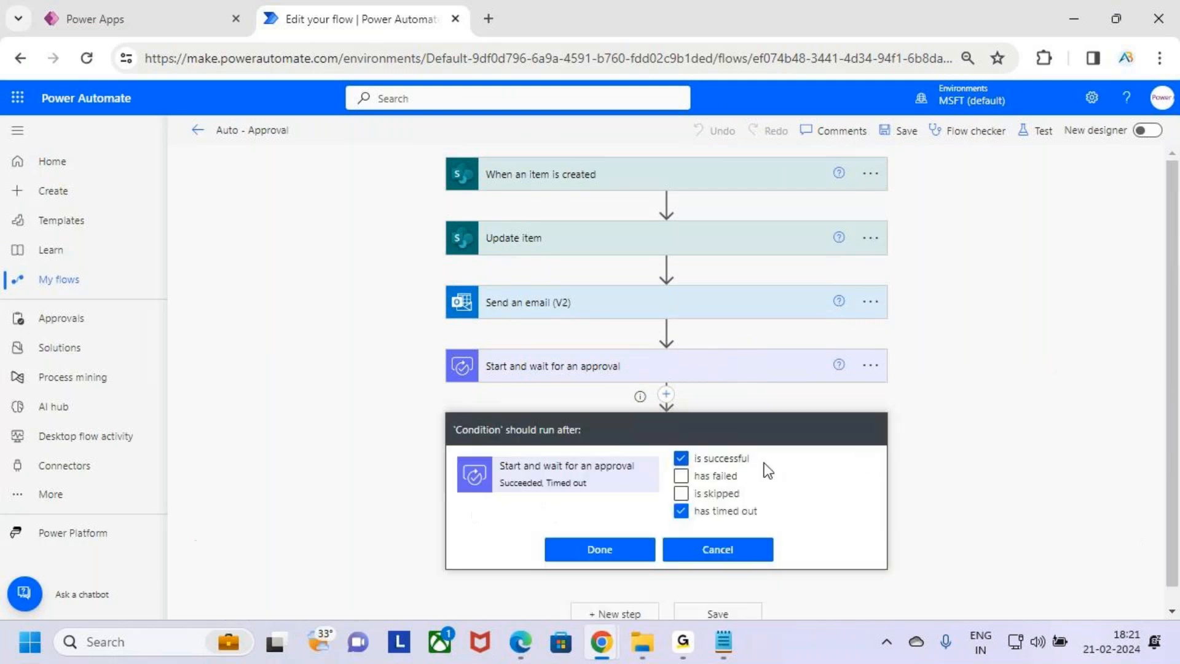
{"action": "left_click", "coordinate": [726, 514]}
{"action": "left_click_drag", "start_coordinate": [660, 441], "coordinate": [765, 470]}
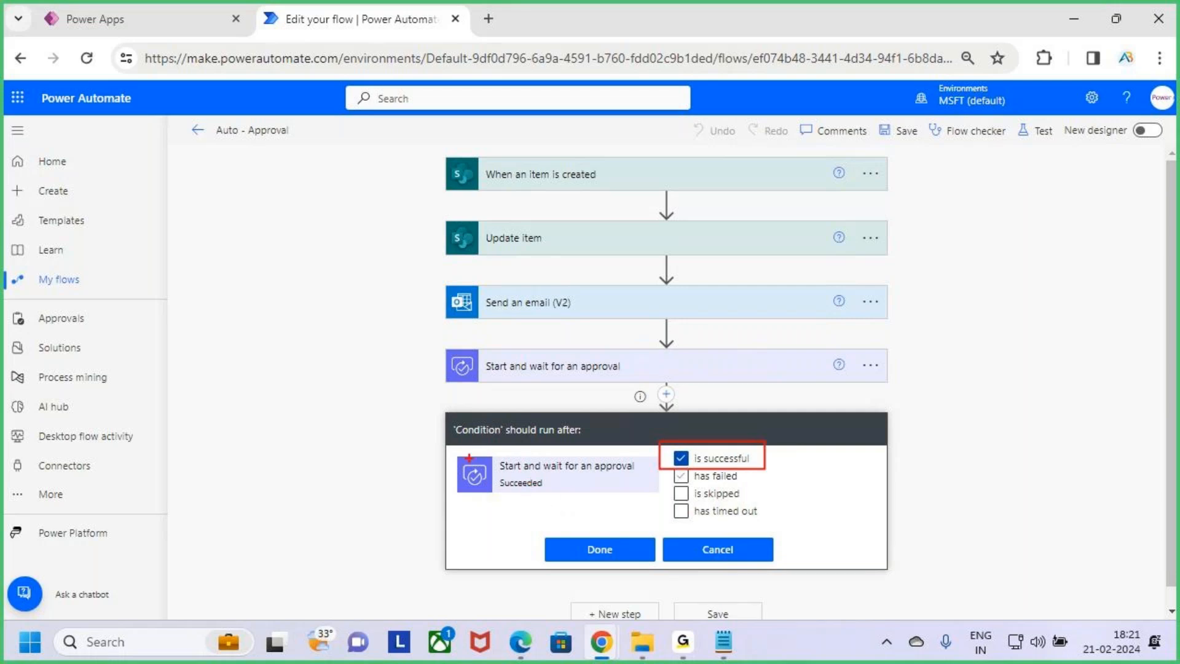
{"action": "left_click_drag", "start_coordinate": [456, 457], "coordinate": [628, 500]}
{"action": "left_click_drag", "start_coordinate": [730, 454], "coordinate": [796, 413]}
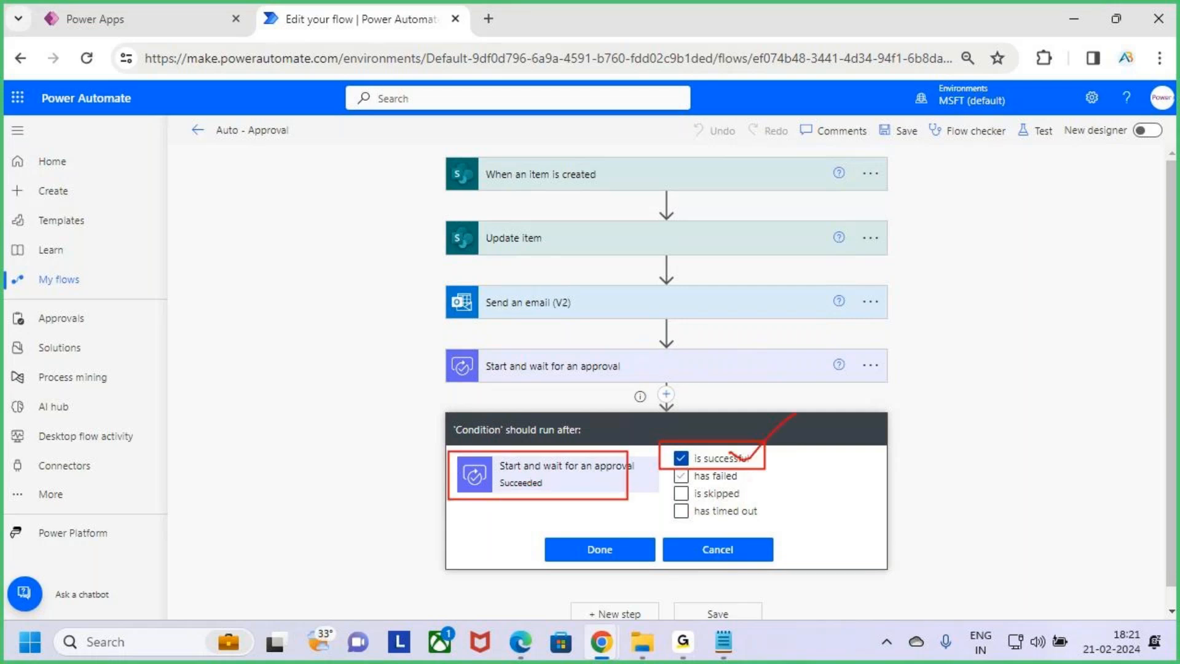
{"action": "key", "text": "Escape"}
{"action": "left_click", "coordinate": [619, 559]}
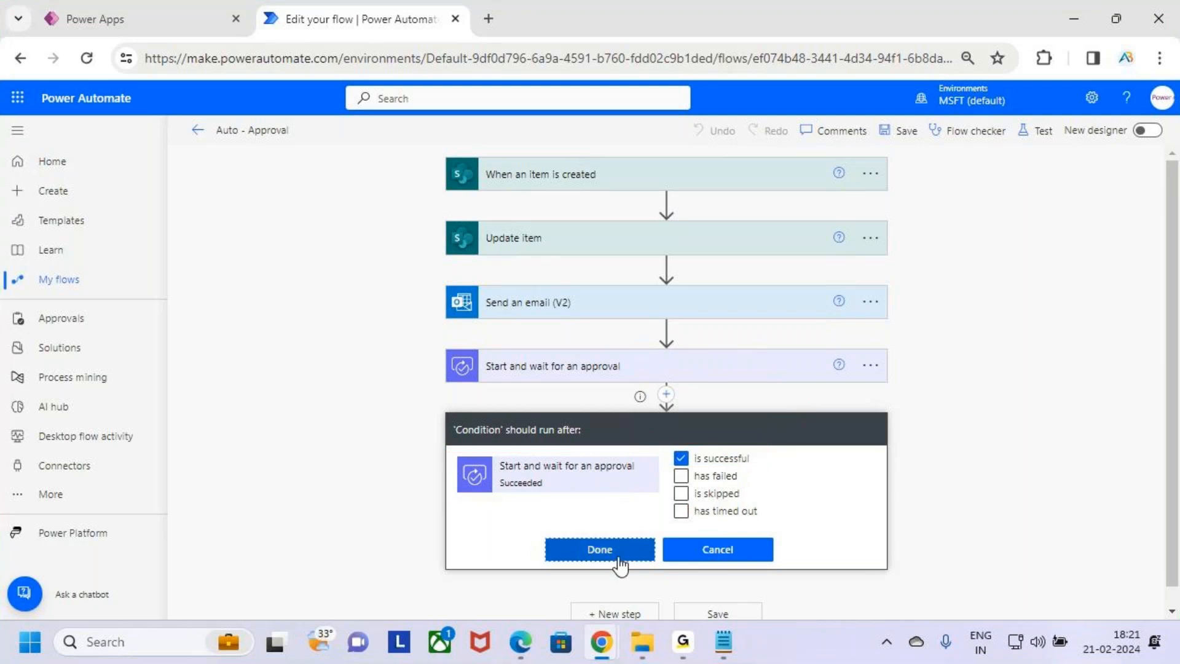
Reopen the Condition's run-after settings to review them, close them, and examine the Condition's Outcome rule
{"action": "left_click", "coordinate": [873, 429]}
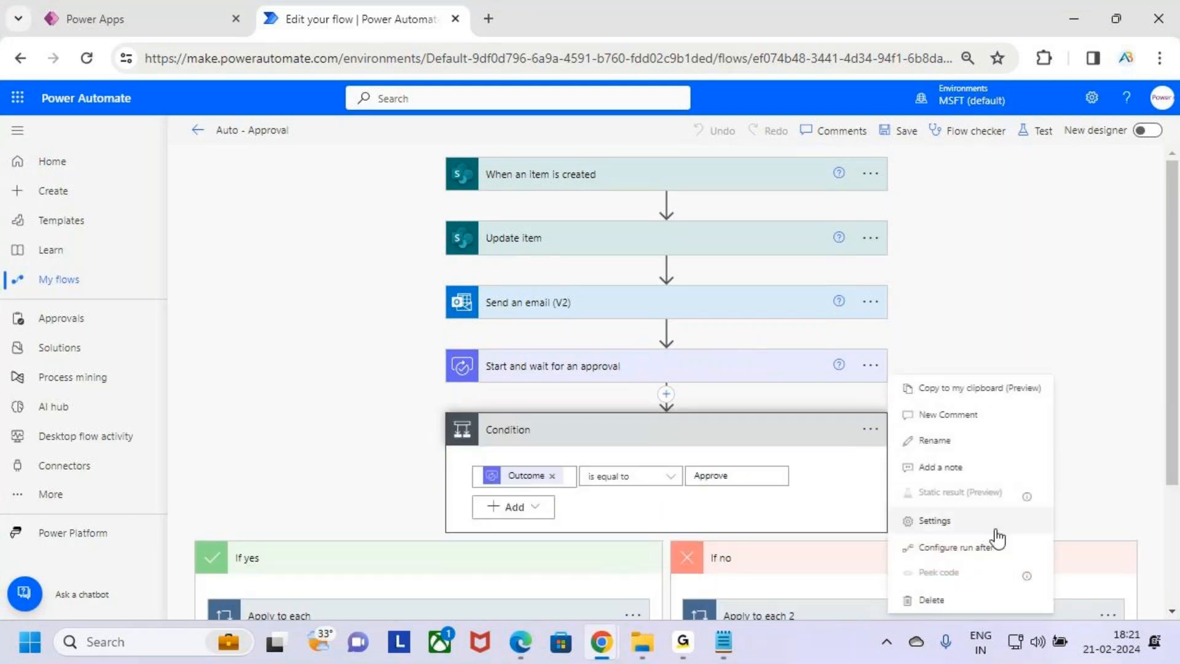
{"action": "left_click", "coordinate": [987, 548]}
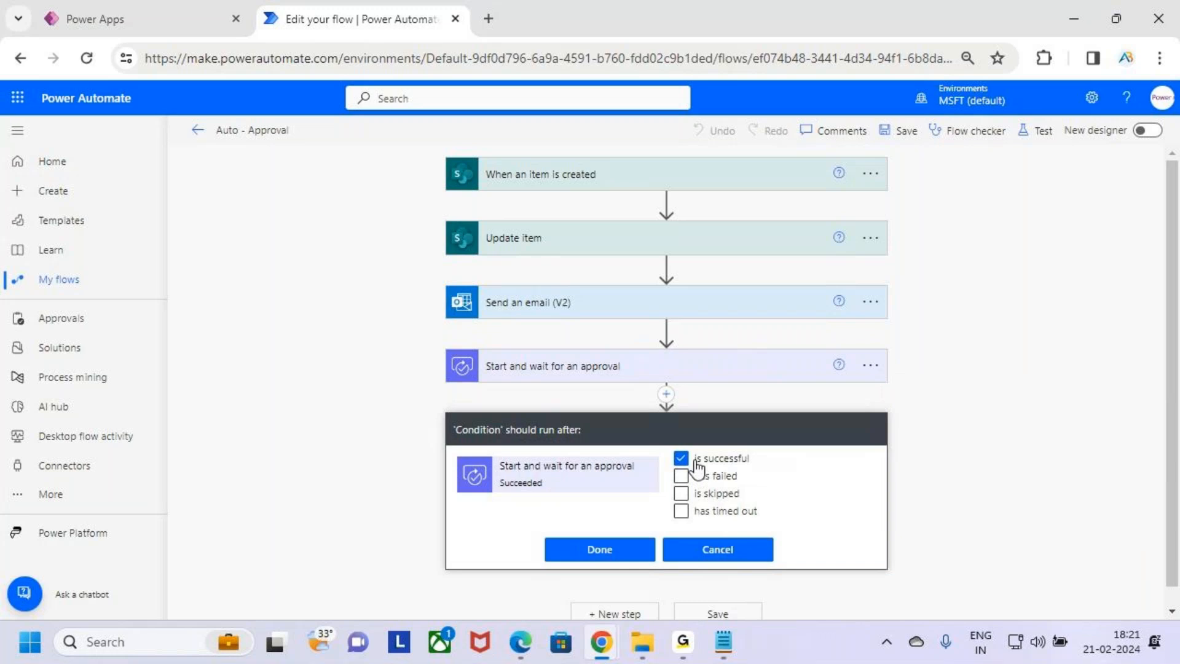
{"action": "left_click", "coordinate": [621, 556]}
{"action": "scroll", "coordinate": [791, 479], "scroll_direction": "down", "scroll_amount": 3}
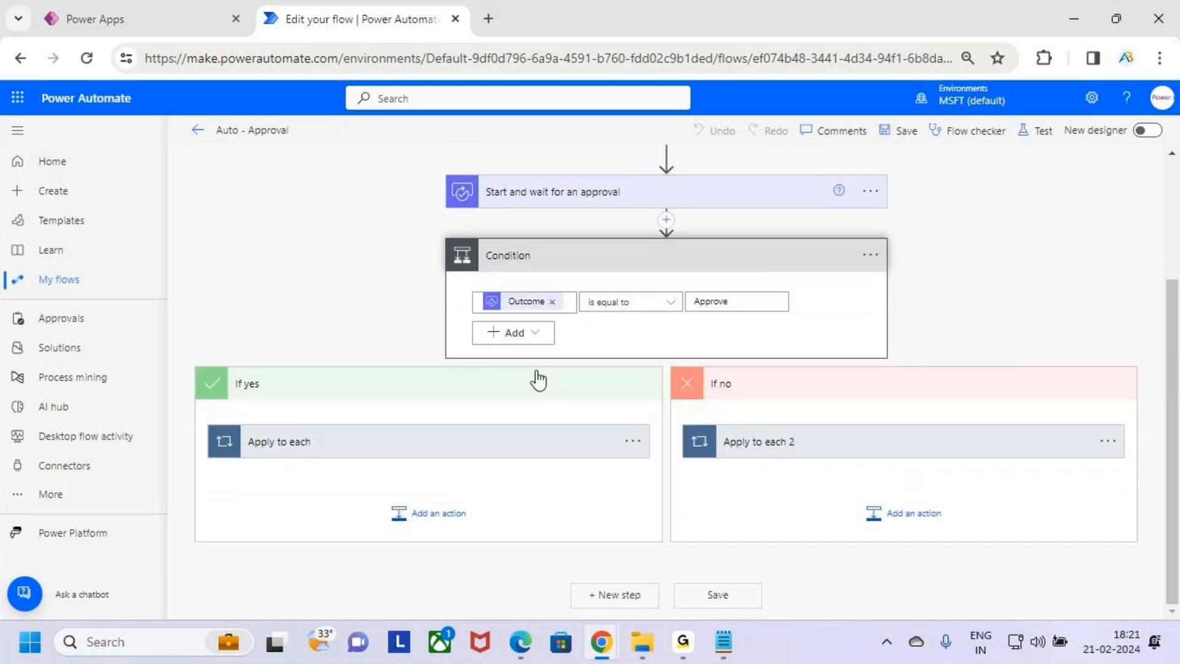
{"action": "left_click_drag", "start_coordinate": [529, 318], "coordinate": [742, 314]}
{"action": "left_click_drag", "start_coordinate": [413, 444], "coordinate": [478, 353]}
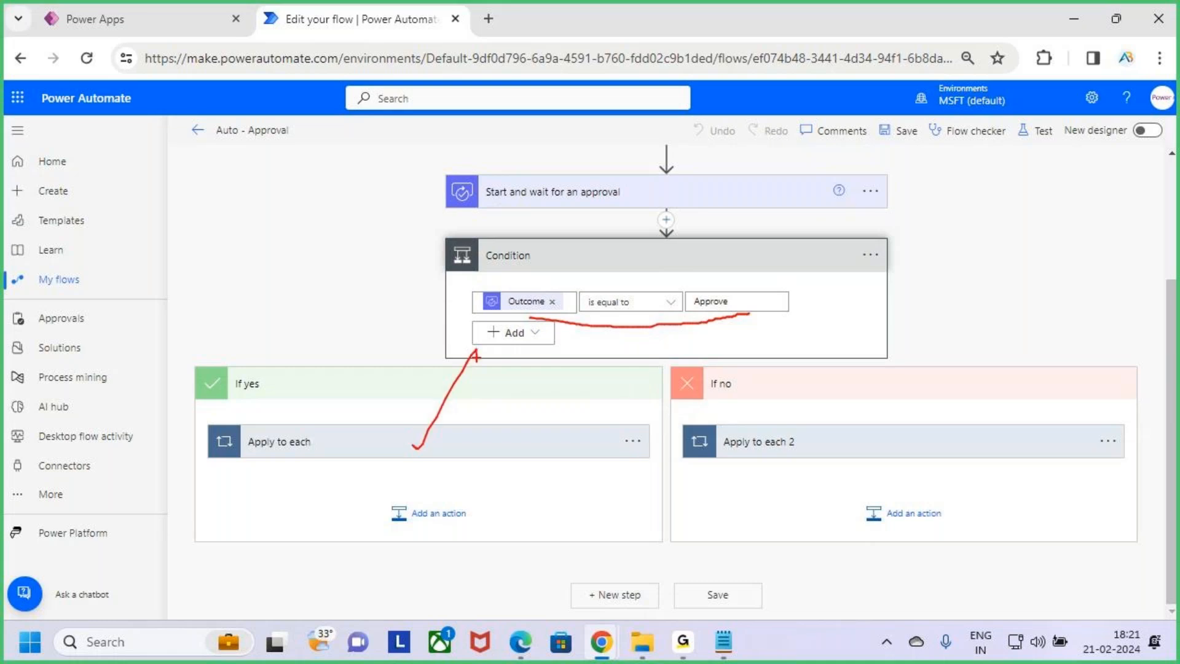
{"action": "left_click_drag", "start_coordinate": [756, 295], "coordinate": [796, 325]}
{"action": "left_click_drag", "start_coordinate": [797, 293], "coordinate": [768, 363]}
{"action": "left_click_drag", "start_coordinate": [848, 413], "coordinate": [989, 334]}
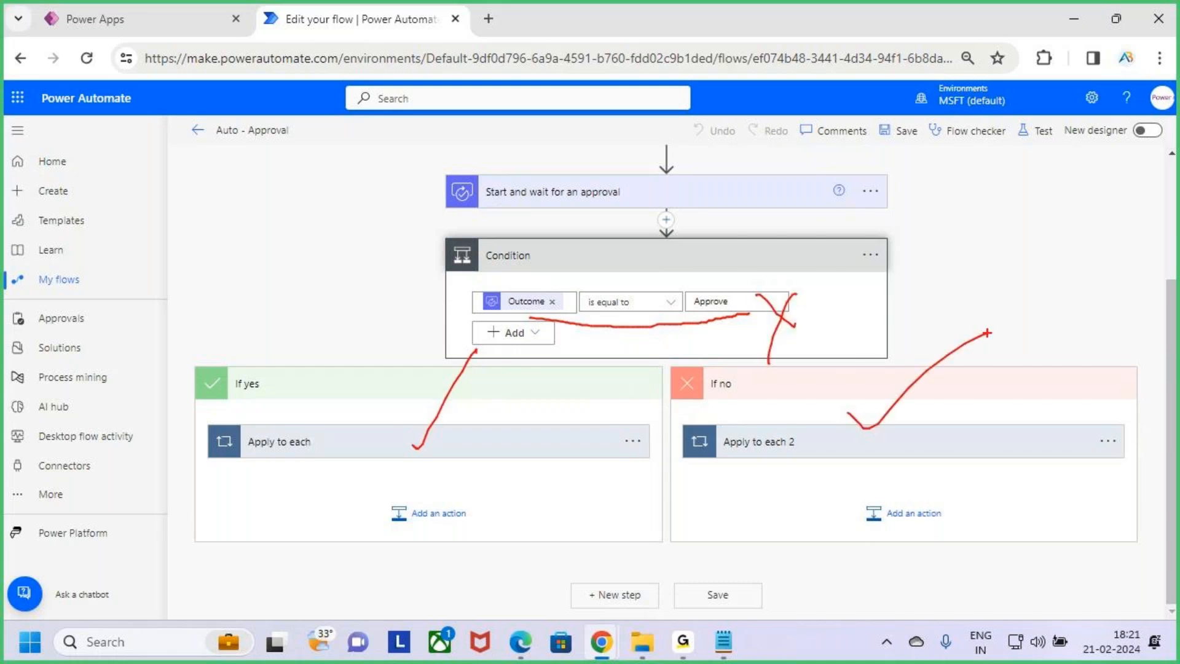
{"action": "key", "text": "Escape"}
{"action": "scroll", "coordinate": [785, 408], "scroll_direction": "up", "scroll_amount": 3}
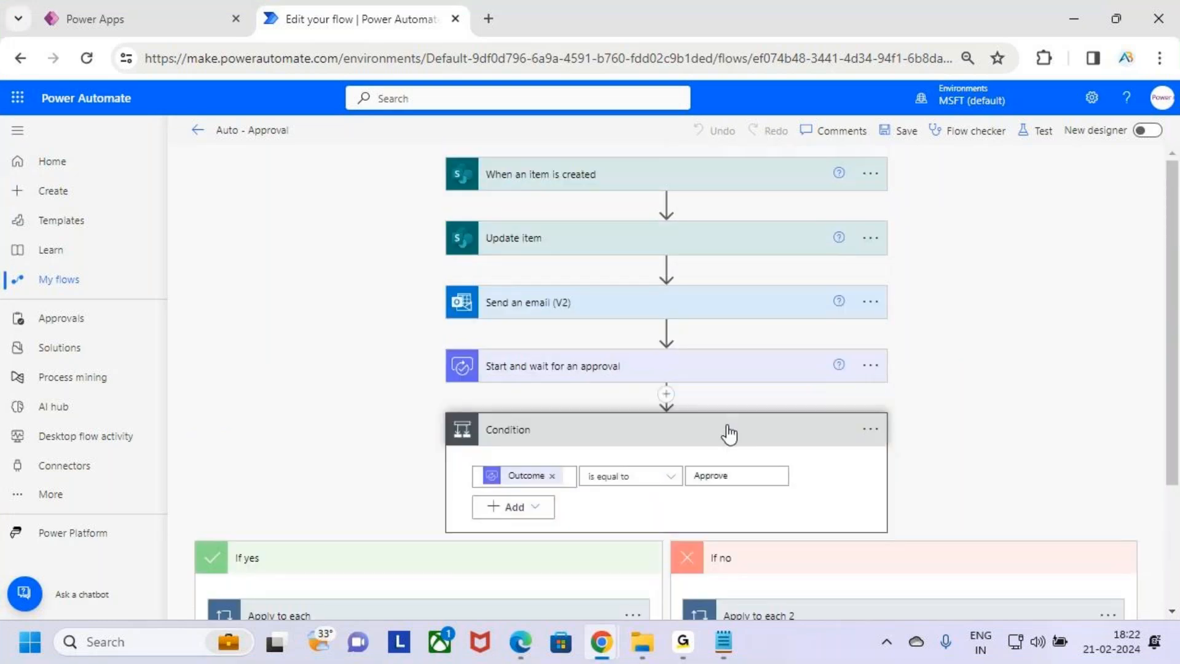
{"action": "left_click", "coordinate": [715, 433]}
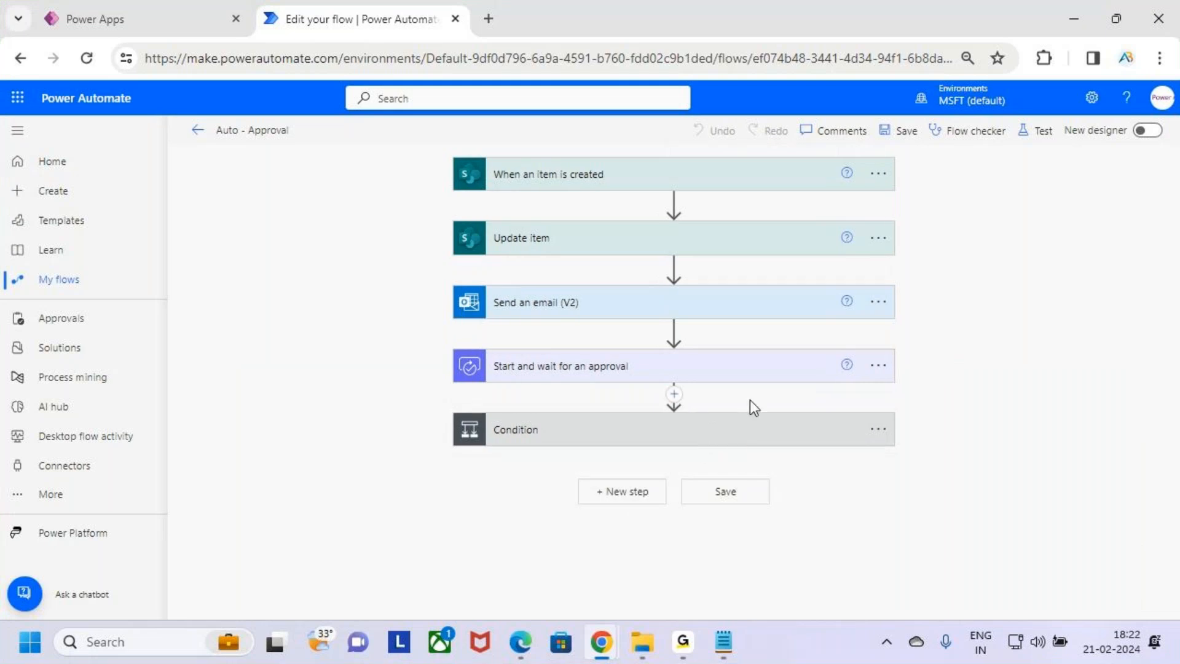
Open the Condition's run-after settings once more to review the checked outcomes, then close them with Done
{"action": "key", "text": "ctrl+2"}
{"action": "mouse_move", "coordinate": [454, 404]}
{"action": "left_mouse_down"}
{"action": "mouse_move", "coordinate": [726, 470]}
{"action": "mouse_move", "coordinate": [908, 470]}
{"action": "left_mouse_up"}
{"action": "key", "text": "Escape"}
{"action": "left_click", "coordinate": [879, 429]}
{"action": "left_click", "coordinate": [856, 493]}
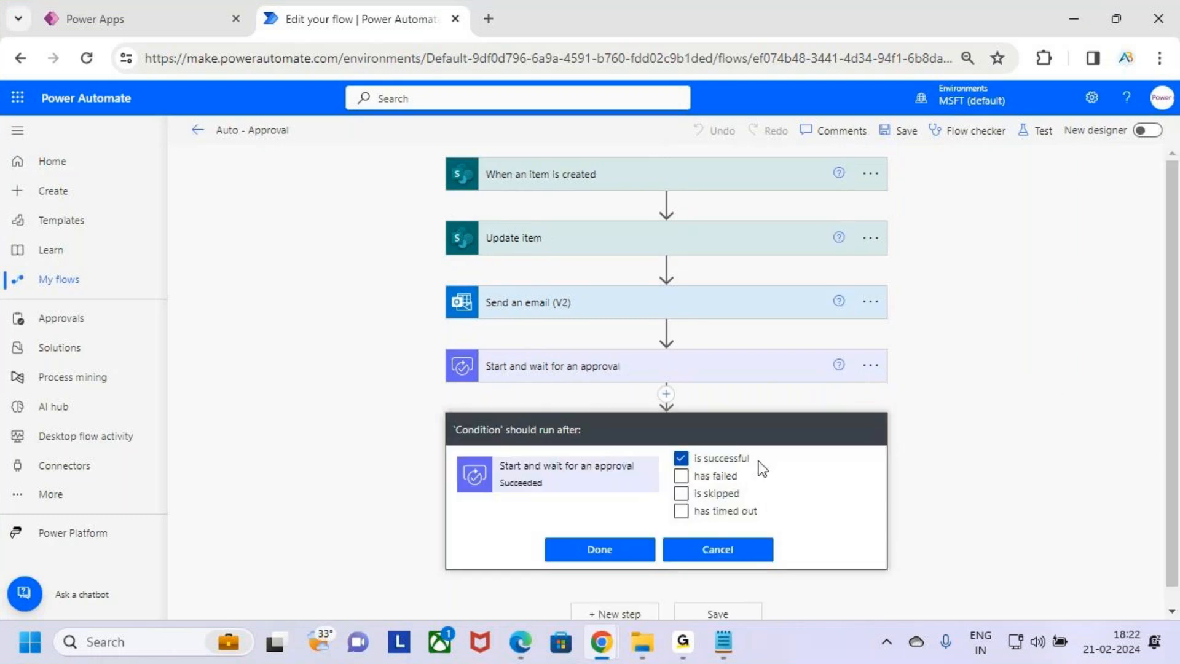
{"action": "key", "text": "ctrl+2"}
{"action": "left_click_drag", "start_coordinate": [682, 524], "coordinate": [766, 523]}
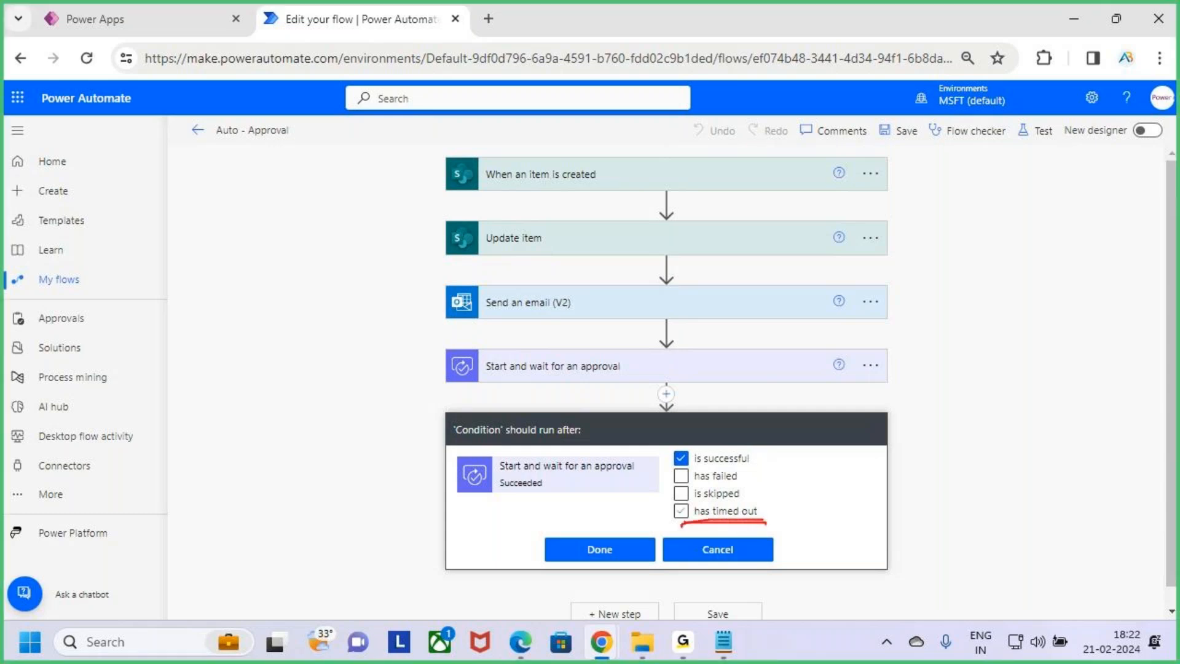
{"action": "key", "text": "Escape"}
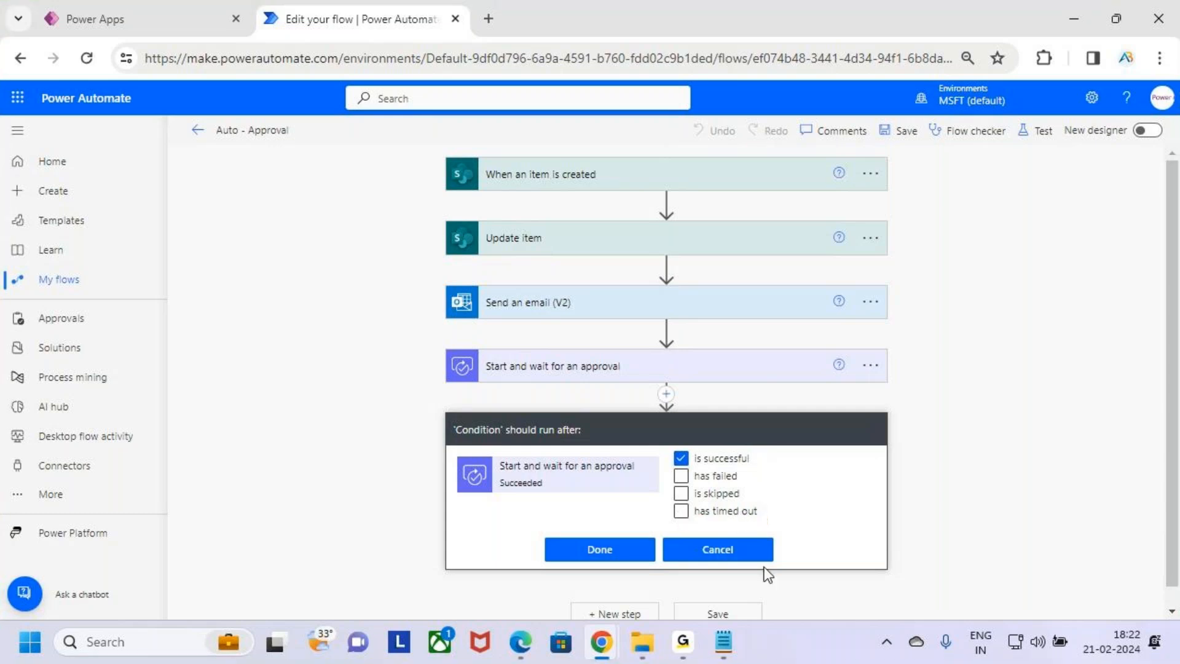
{"action": "left_click", "coordinate": [600, 561]}
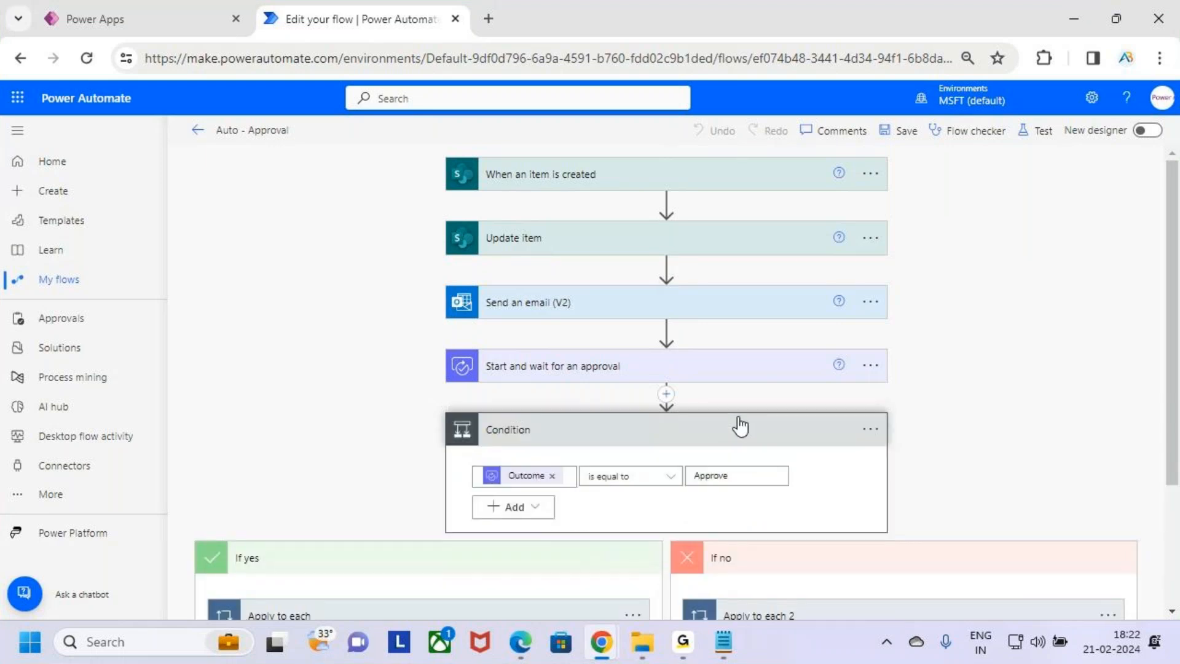
Add a parallel branch between the Start and wait for an approval action and the Condition
{"action": "key", "text": "ctrl+2"}
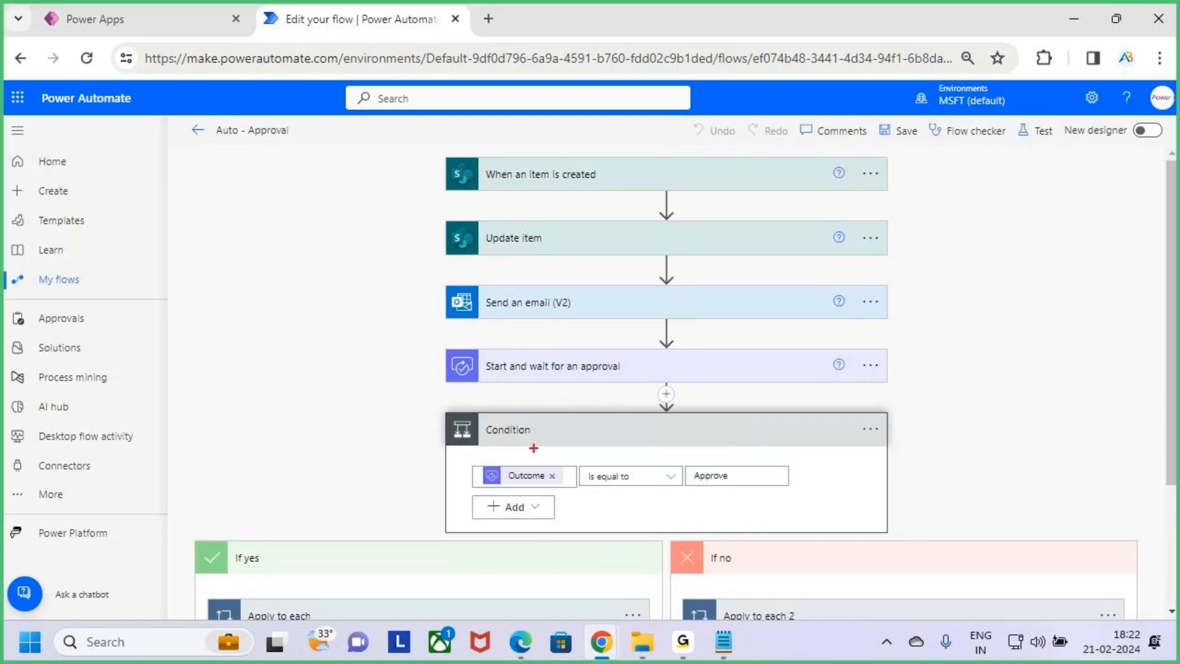
{"action": "mouse_move", "coordinate": [442, 412]}
{"action": "left_mouse_down"}
{"action": "mouse_move", "coordinate": [589, 487]}
{"action": "mouse_move", "coordinate": [888, 534]}
{"action": "left_mouse_up"}
{"action": "left_click_drag", "start_coordinate": [872, 365], "coordinate": [967, 294]}
{"action": "mouse_move", "coordinate": [954, 440]}
{"action": "left_mouse_down"}
{"action": "mouse_move", "coordinate": [923, 442]}
{"action": "mouse_move", "coordinate": [926, 489]}
{"action": "mouse_move", "coordinate": [1047, 454]}
{"action": "left_mouse_up"}
{"action": "left_click_drag", "start_coordinate": [595, 516], "coordinate": [684, 463]}
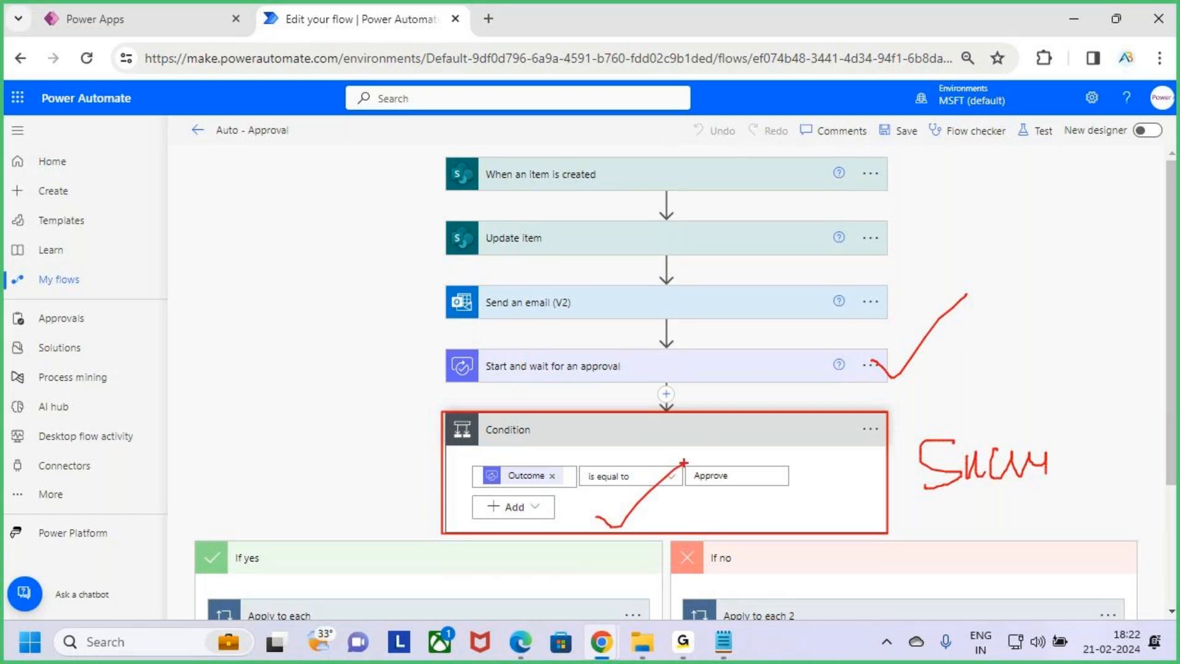
{"action": "key", "text": "Escape"}
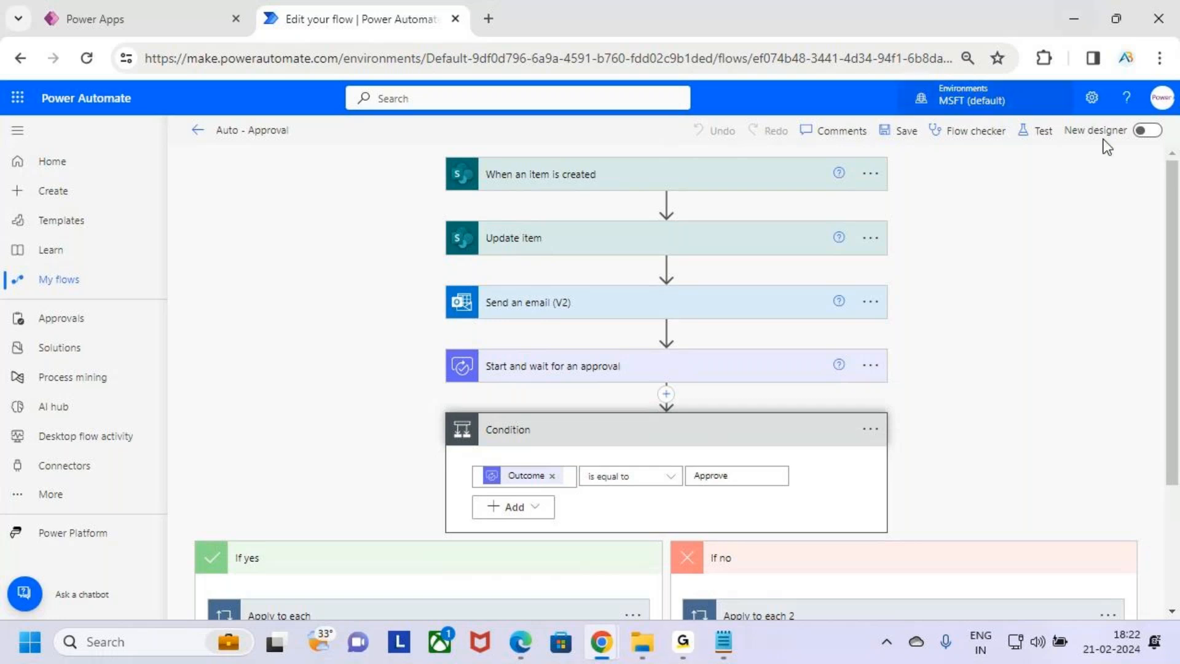
{"action": "left_click", "coordinate": [734, 440]}
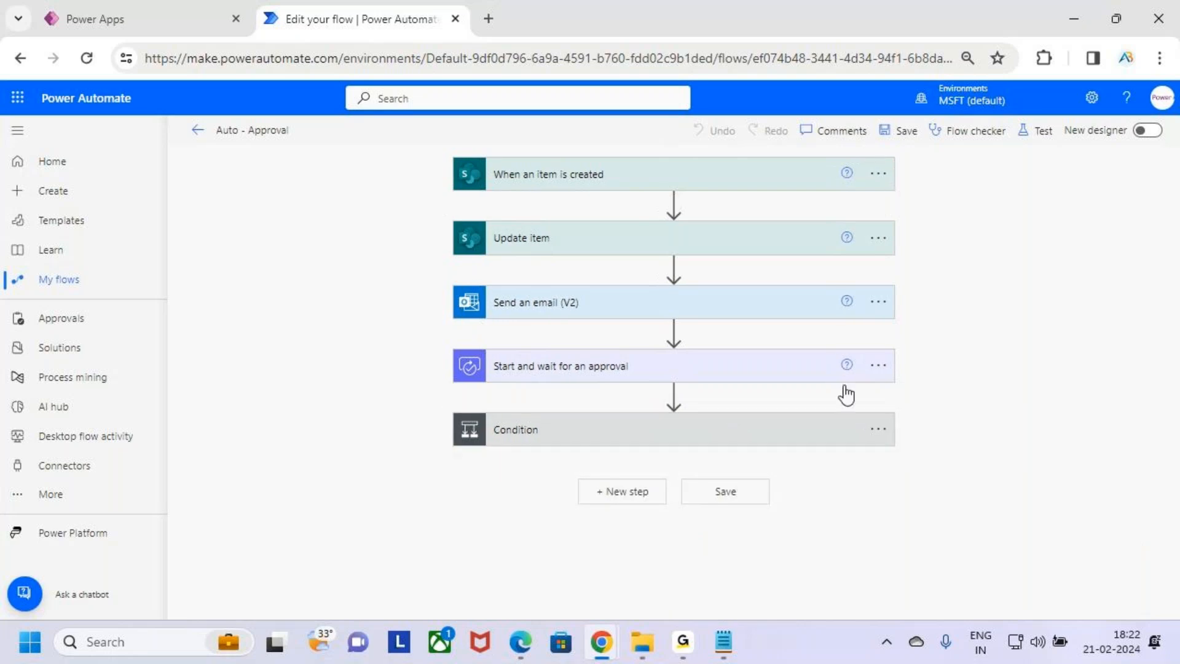
{"action": "left_click", "coordinate": [674, 395]}
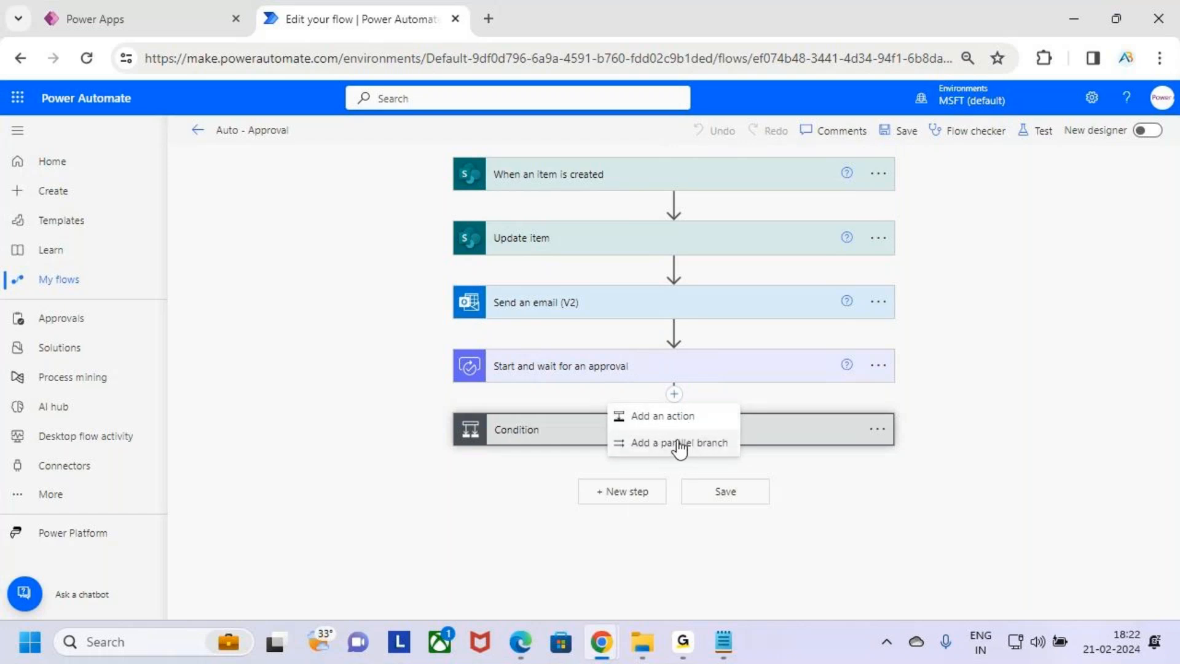
{"action": "left_click", "coordinate": [657, 440]}
{"action": "mouse_move", "coordinate": [604, 432]}
{"action": "left_mouse_down"}
{"action": "mouse_move", "coordinate": [734, 457]}
{"action": "mouse_move", "coordinate": [743, 411]}
{"action": "left_mouse_up"}
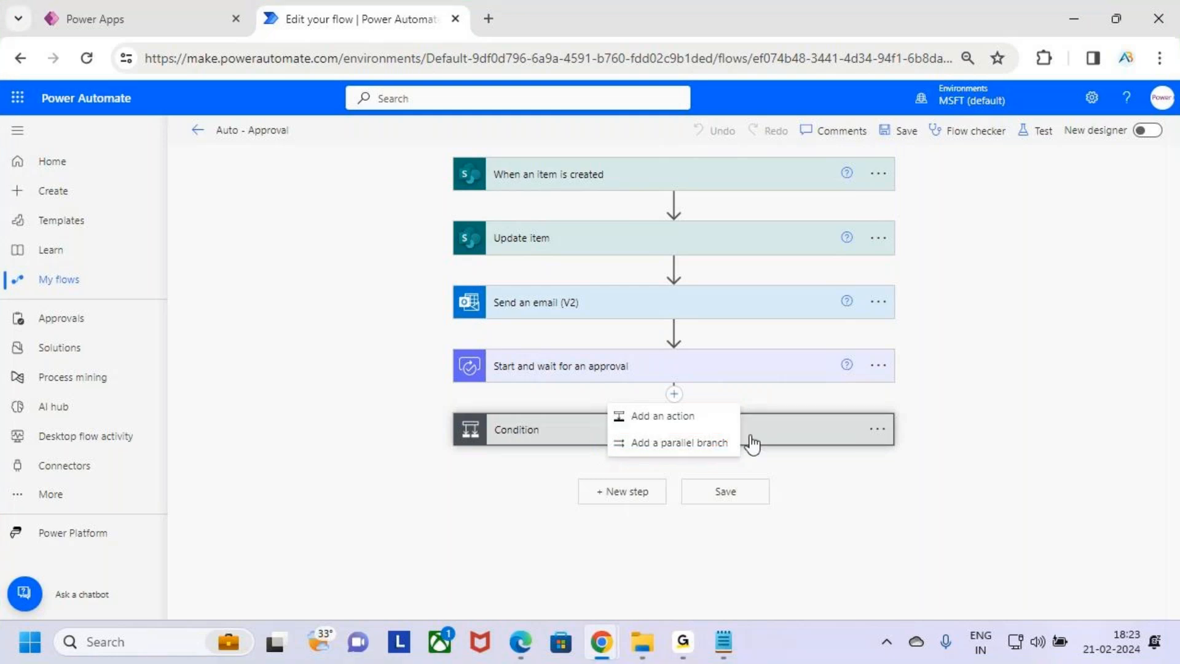
{"action": "left_click", "coordinate": [721, 447]}
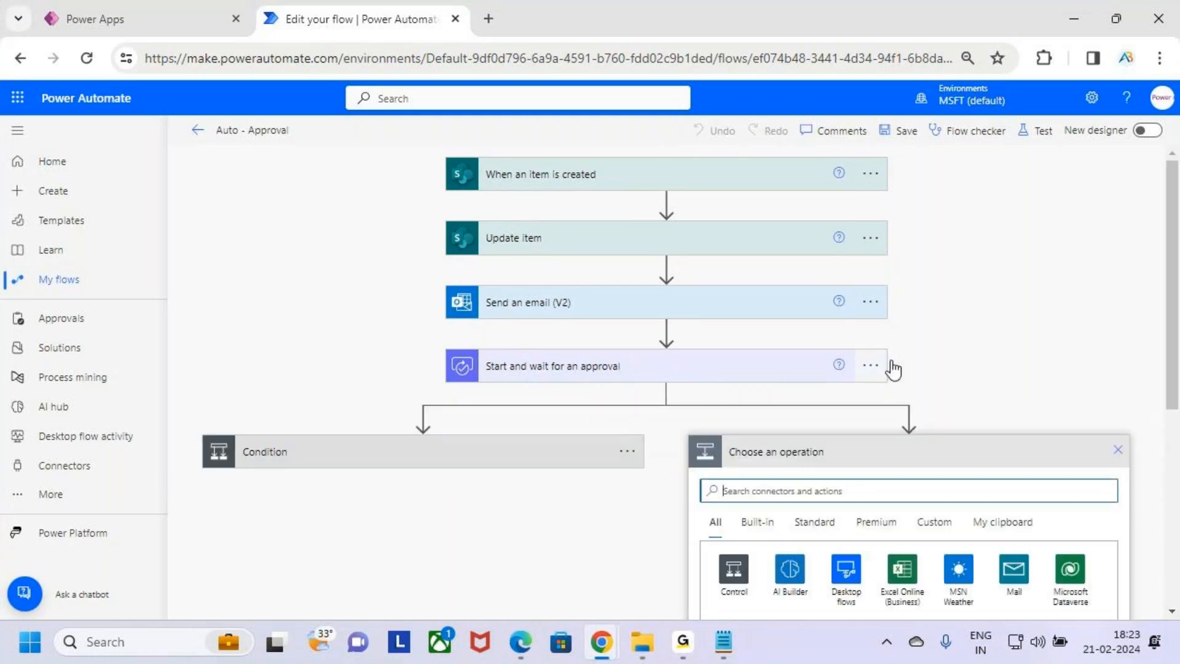
{"action": "key", "text": "ctrl+2"}
{"action": "left_click_drag", "start_coordinate": [606, 371], "coordinate": [633, 339]}
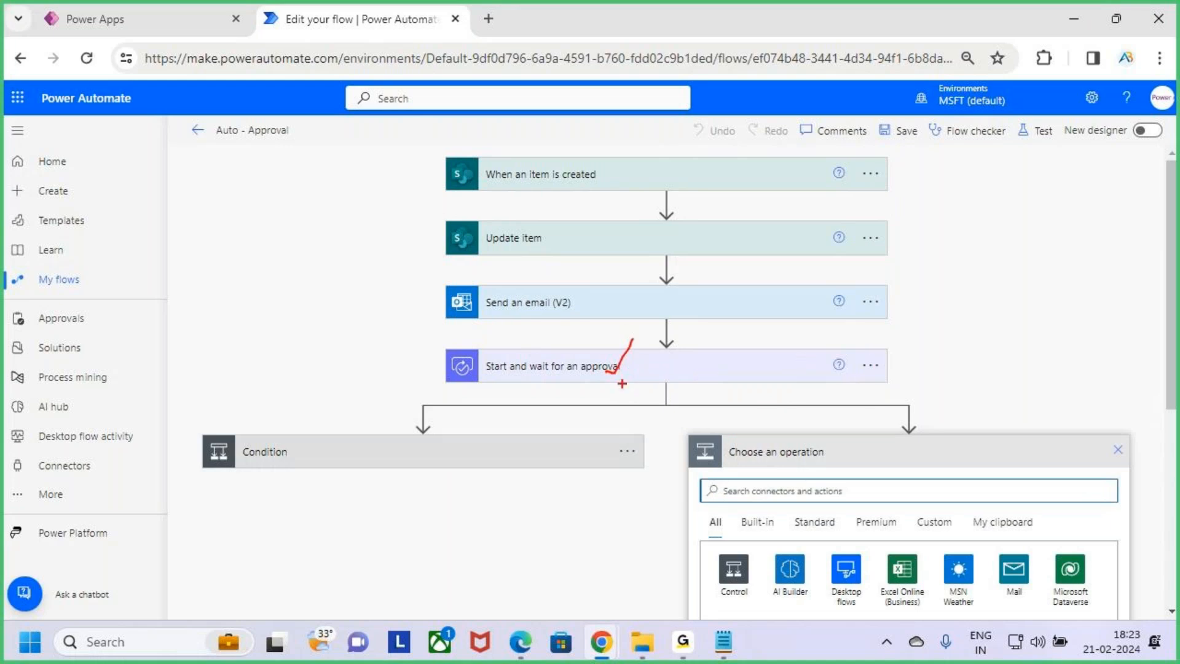
{"action": "mouse_move", "coordinate": [320, 471]}
{"action": "left_mouse_down"}
{"action": "mouse_move", "coordinate": [352, 485]}
{"action": "mouse_move", "coordinate": [396, 416]}
{"action": "left_mouse_up"}
{"action": "mouse_move", "coordinate": [661, 344]}
{"action": "left_mouse_down"}
{"action": "mouse_move", "coordinate": [696, 364]}
{"action": "mouse_move", "coordinate": [630, 349]}
{"action": "mouse_move", "coordinate": [688, 362]}
{"action": "left_mouse_up"}
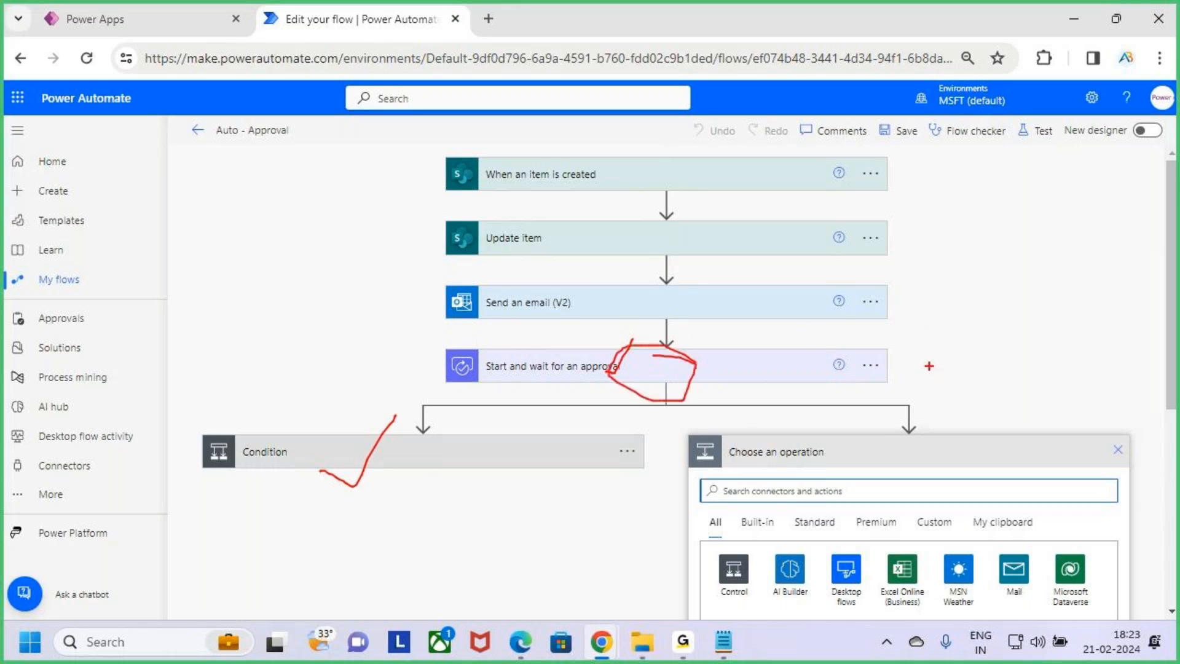
{"action": "key", "text": "Escape"}
{"action": "key", "text": "ctrl+2"}
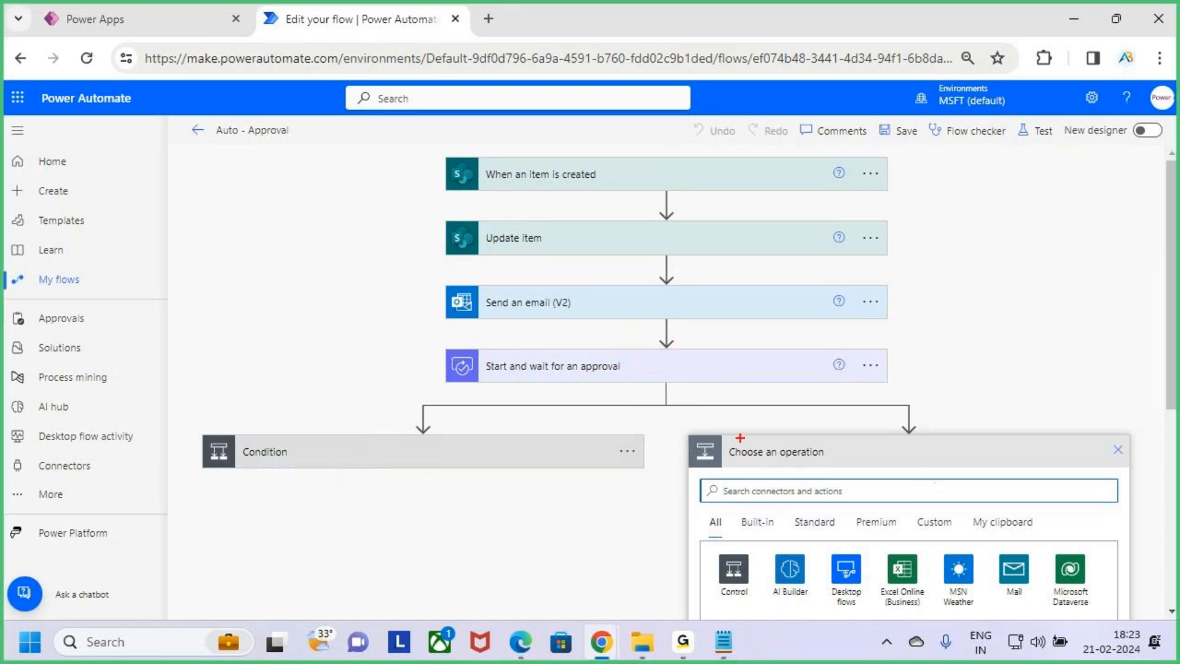
{"action": "left_click_drag", "start_coordinate": [698, 434], "coordinate": [1114, 510]}
{"action": "key", "text": "Escape"}
{"action": "scroll", "coordinate": [969, 374], "scroll_direction": "down", "scroll_amount": 3}
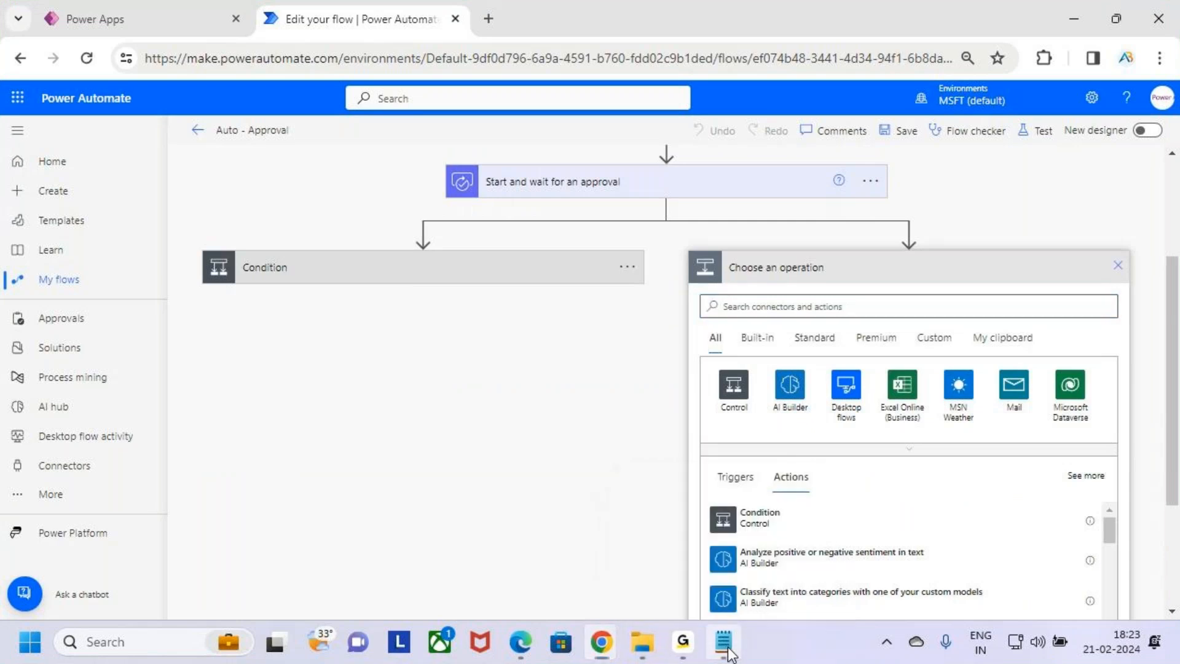
Switch to the Notepad notes and add a dashed underline beneath the Parallel Branching heading
{"action": "left_click", "coordinate": [724, 642]}
{"action": "scroll", "coordinate": [553, 277], "scroll_direction": "down", "scroll_amount": 3}
{"action": "left_click_drag", "start_coordinate": [57, 228], "coordinate": [199, 228]}
{"action": "left_click", "coordinate": [198, 241]}
{"action": "key", "text": "BackSpace"}
{"action": "key", "text": "BackSpace"}
{"action": "key", "text": "BackSpace"}
{"action": "type", "text": "--------------------------"}
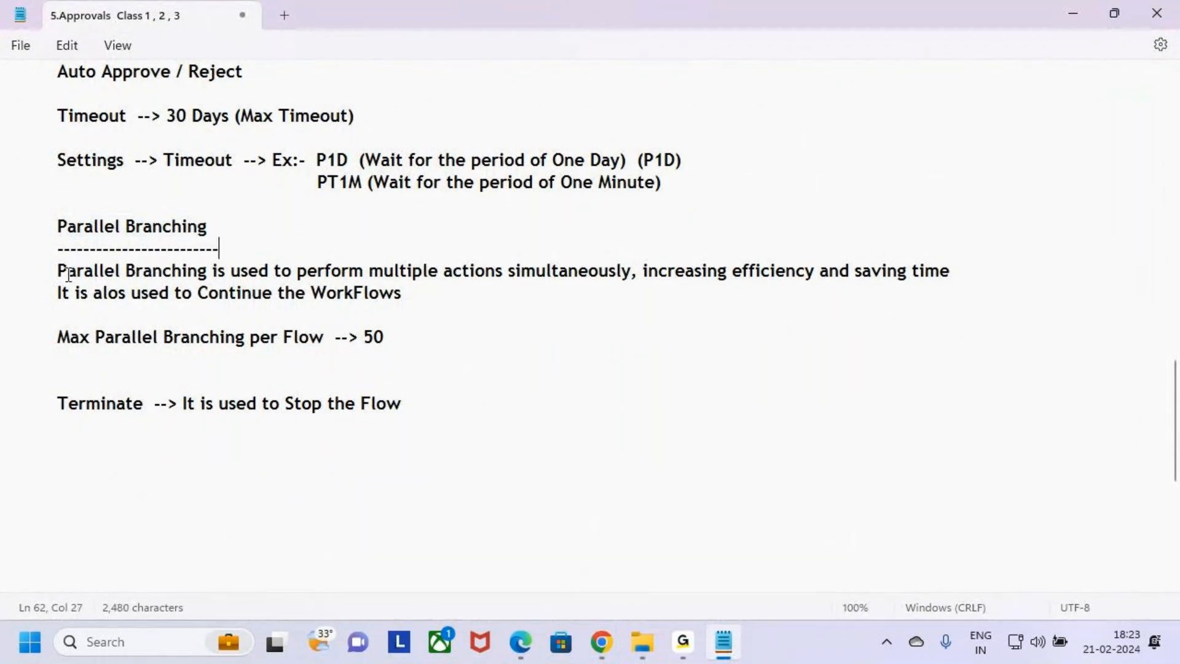
Highlight the parallel branching definition in the notes and compare it with the two branches in the flow
{"action": "left_click_drag", "start_coordinate": [57, 272], "coordinate": [631, 280]}
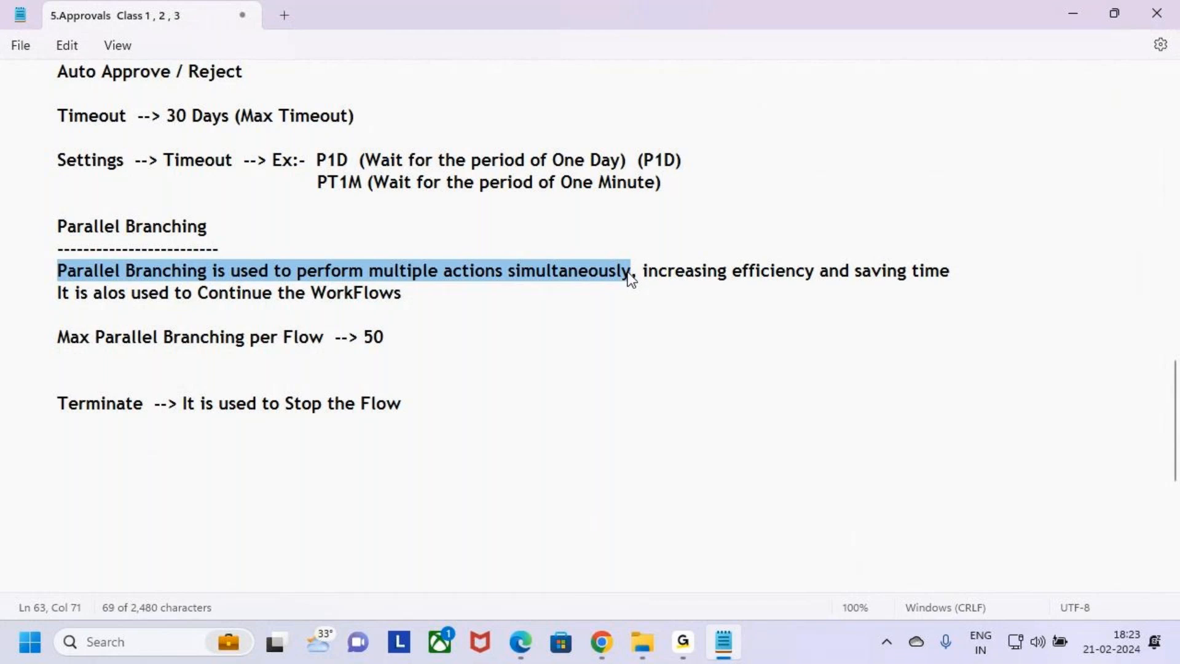
{"action": "key", "text": "alt+Tab"}
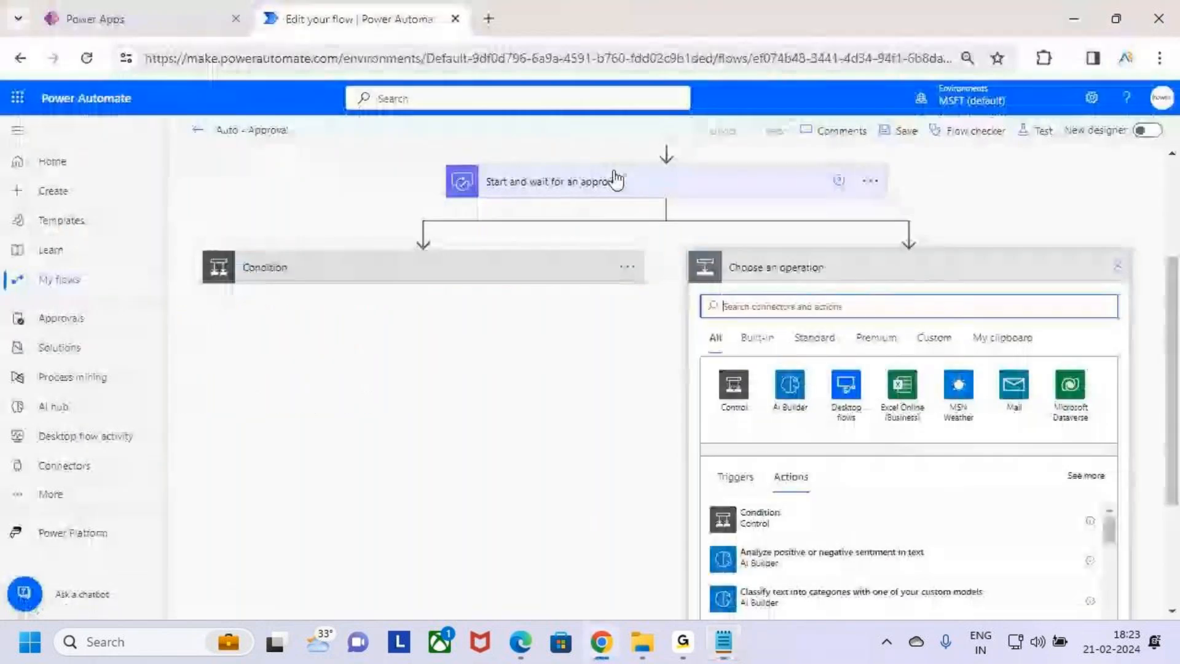
{"action": "scroll", "coordinate": [615, 246], "scroll_direction": "up", "scroll_amount": 2}
{"action": "mouse_move", "coordinate": [632, 273]}
{"action": "left_mouse_down"}
{"action": "mouse_move", "coordinate": [643, 278]}
{"action": "mouse_move", "coordinate": [667, 246]}
{"action": "left_mouse_up"}
{"action": "mouse_move", "coordinate": [187, 346]}
{"action": "left_mouse_down"}
{"action": "mouse_move", "coordinate": [310, 377]}
{"action": "mouse_move", "coordinate": [617, 393]}
{"action": "left_mouse_up"}
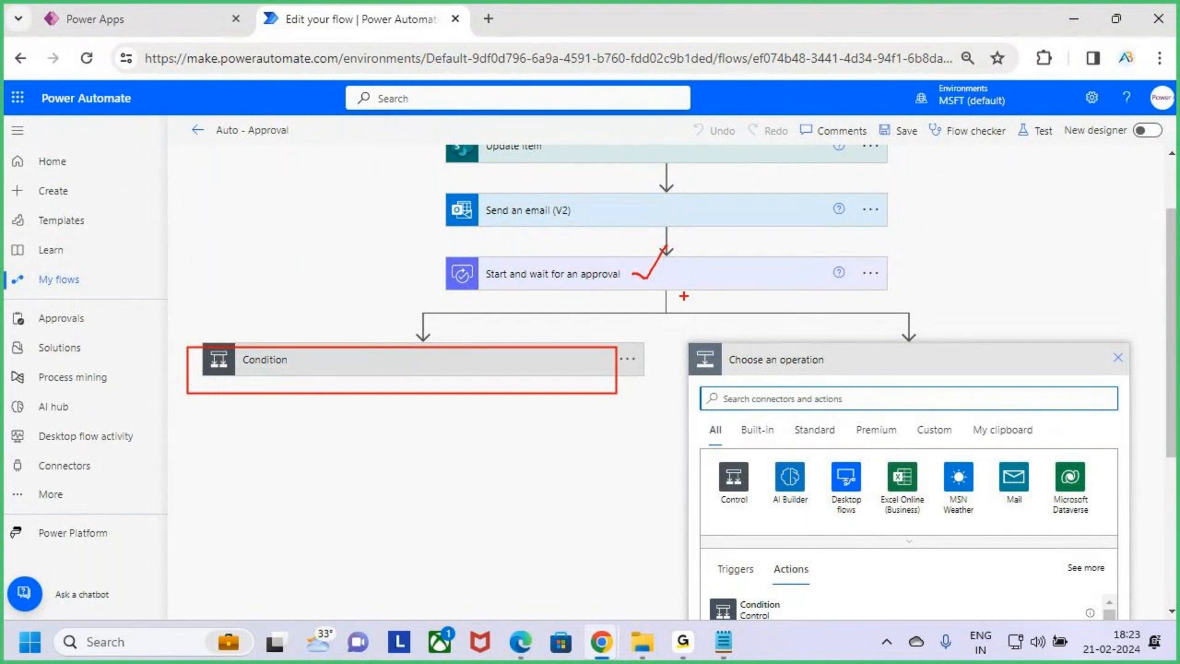
{"action": "mouse_move", "coordinate": [924, 222]}
{"action": "left_mouse_down"}
{"action": "mouse_move", "coordinate": [925, 248]}
{"action": "mouse_move", "coordinate": [947, 216]}
{"action": "mouse_move", "coordinate": [971, 252]}
{"action": "left_mouse_up"}
{"action": "left_click_drag", "start_coordinate": [802, 423], "coordinate": [861, 371]}
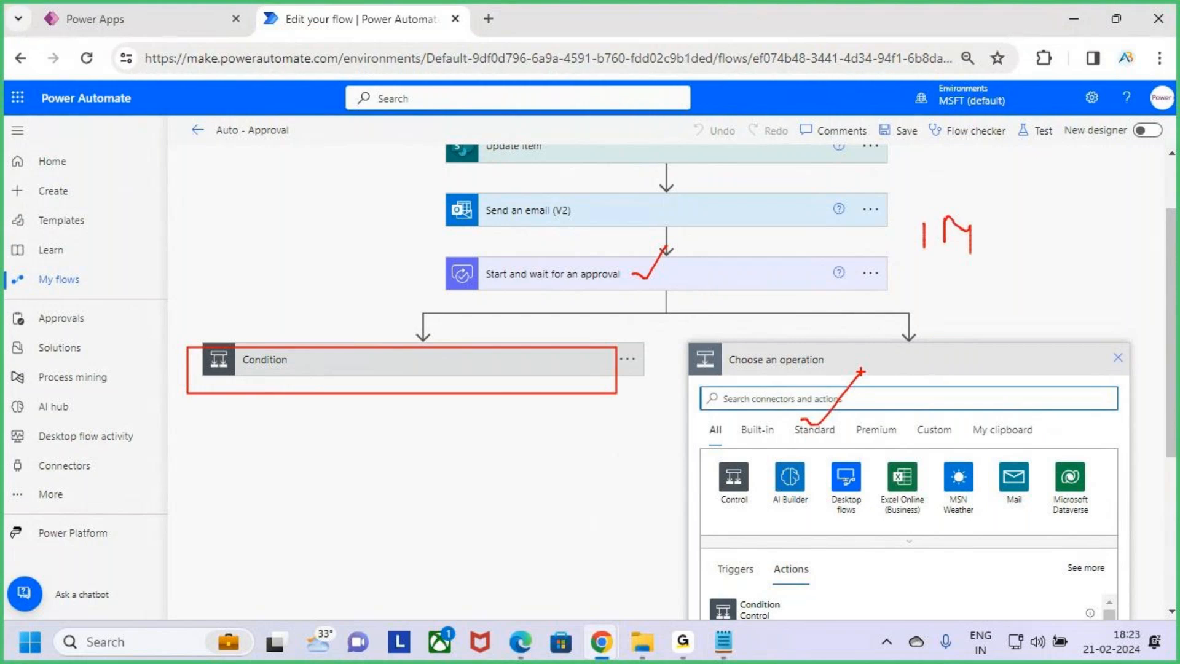
{"action": "key", "text": "Escape"}
{"action": "key", "text": "alt+Tab"}
{"action": "mouse_move", "coordinate": [59, 271]}
{"action": "left_mouse_down"}
{"action": "mouse_move", "coordinate": [429, 290]}
{"action": "mouse_move", "coordinate": [632, 271]}
{"action": "left_mouse_up"}
{"action": "key", "text": "alt+Tab"}
{"action": "mouse_move", "coordinate": [215, 338]}
{"action": "left_mouse_down"}
{"action": "mouse_move", "coordinate": [246, 360]}
{"action": "mouse_move", "coordinate": [324, 263]}
{"action": "left_mouse_up"}
{"action": "left_click_drag", "start_coordinate": [837, 373], "coordinate": [921, 307]}
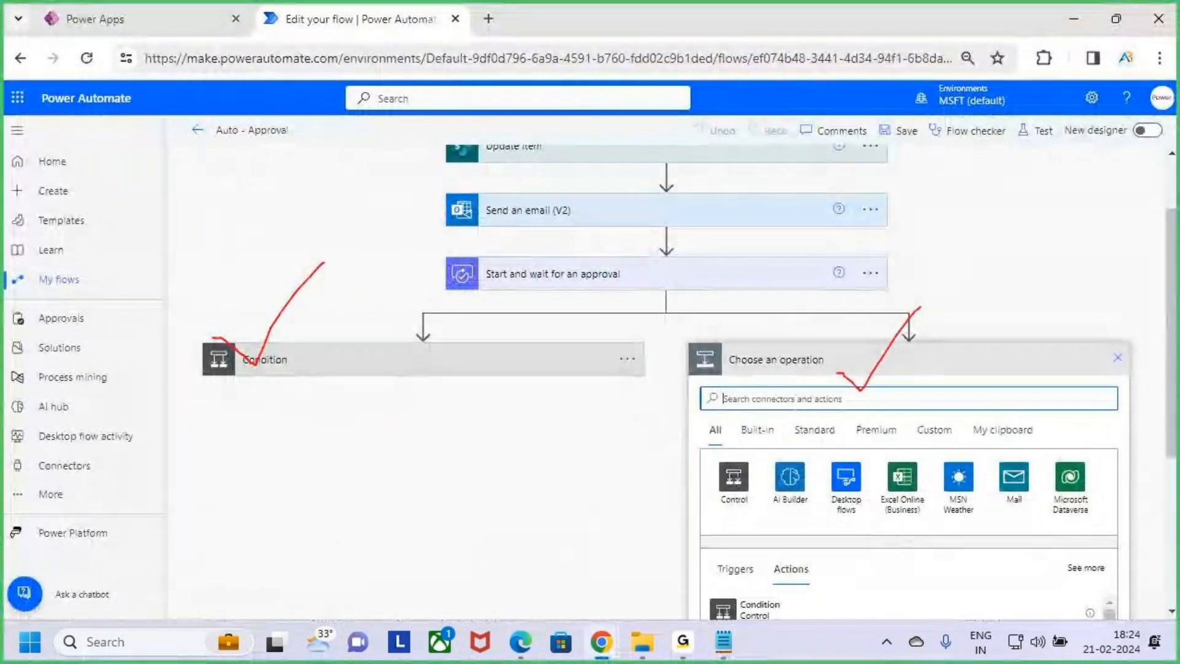
{"action": "mouse_move", "coordinate": [236, 348]}
{"action": "left_mouse_down"}
{"action": "mouse_move", "coordinate": [263, 379]}
{"action": "mouse_move", "coordinate": [328, 279]}
{"action": "left_mouse_up"}
{"action": "left_click_drag", "start_coordinate": [549, 263], "coordinate": [568, 271]}
{"action": "mouse_move", "coordinate": [439, 356]}
{"action": "left_mouse_down"}
{"action": "mouse_move", "coordinate": [455, 424]}
{"action": "mouse_move", "coordinate": [501, 405]}
{"action": "mouse_move", "coordinate": [581, 429]}
{"action": "left_mouse_up"}
{"action": "mouse_move", "coordinate": [926, 332]}
{"action": "left_mouse_down"}
{"action": "mouse_move", "coordinate": [849, 401]}
{"action": "mouse_move", "coordinate": [937, 352]}
{"action": "left_mouse_up"}
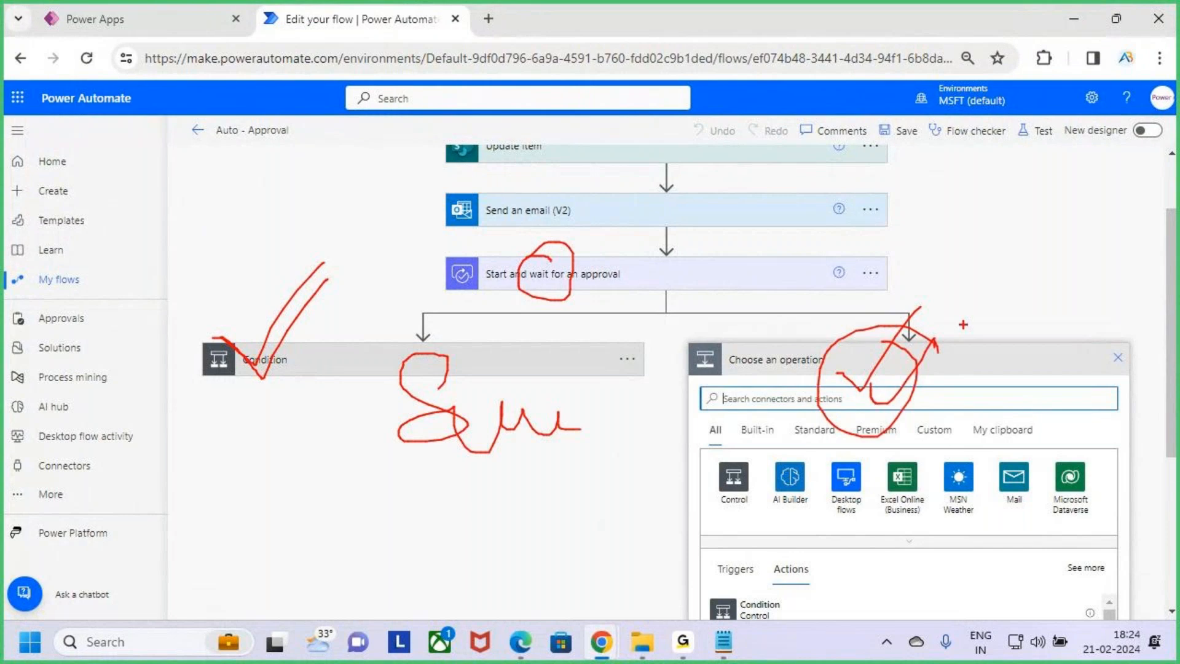
Highlight the key phrases of the parallel branching definition in the notes, including increasing efficiency and saving time
{"action": "mouse_move", "coordinate": [968, 294]}
{"action": "left_mouse_down"}
{"action": "mouse_move", "coordinate": [1046, 335]}
{"action": "mouse_move", "coordinate": [1081, 331]}
{"action": "left_mouse_up"}
{"action": "left_click_drag", "start_coordinate": [916, 376], "coordinate": [1011, 317]}
{"action": "key", "text": "alt+Tab"}
{"action": "left_click", "coordinate": [270, 294]}
{"action": "left_click_drag", "start_coordinate": [37, 269], "coordinate": [637, 278]}
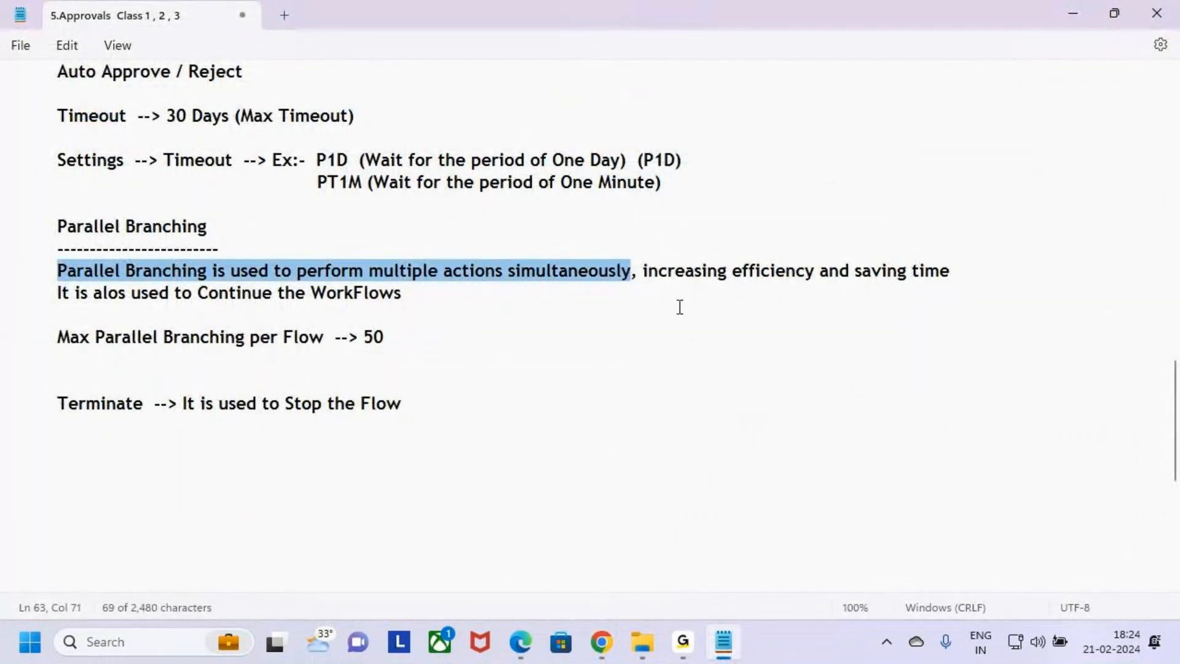
{"action": "left_click", "coordinate": [681, 302]}
{"action": "left_click_drag", "start_coordinate": [58, 227], "coordinate": [212, 227]}
{"action": "left_click", "coordinate": [707, 313]}
{"action": "left_click", "coordinate": [646, 277]}
{"action": "left_click", "coordinate": [646, 284]}
{"action": "left_click_drag", "start_coordinate": [643, 273], "coordinate": [815, 270]}
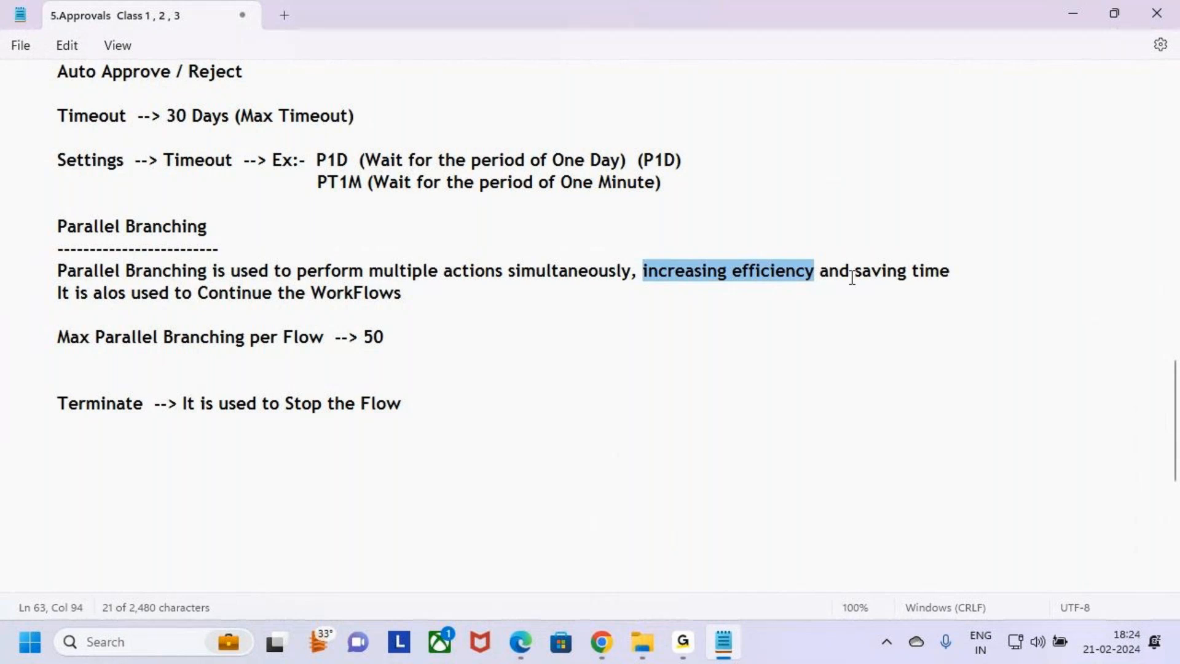
{"action": "left_click_drag", "start_coordinate": [852, 278], "coordinate": [957, 282]}
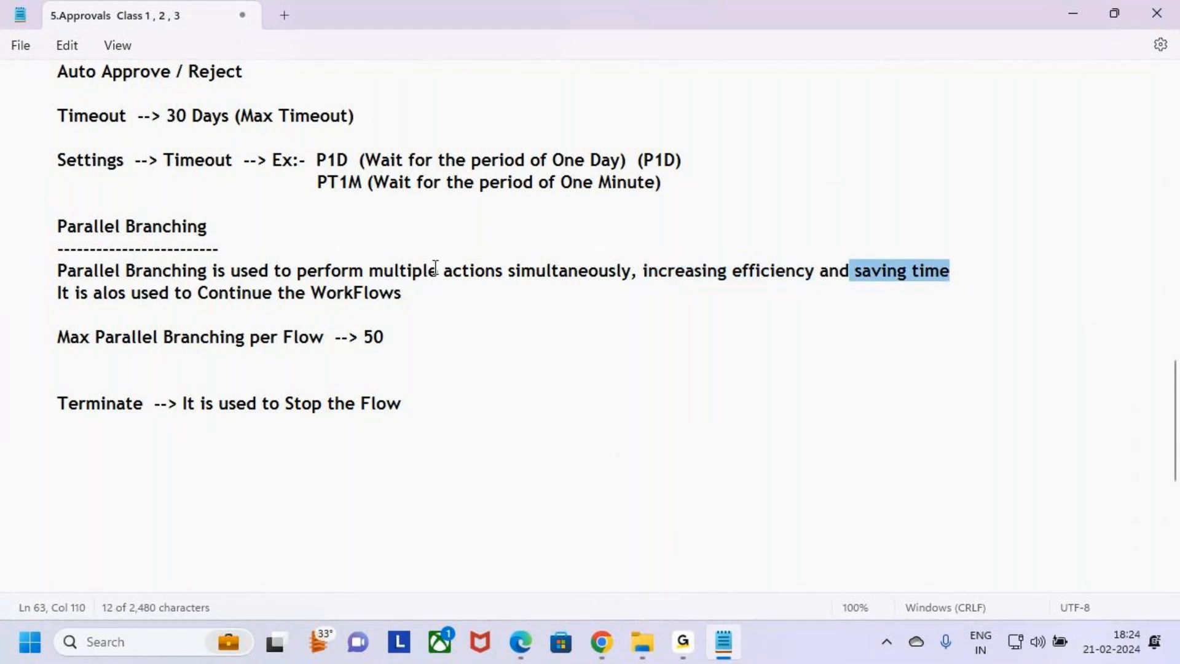
Correct the misspelled word 'alos' to 'also' in the parallel branching notes
{"action": "double_click", "coordinate": [105, 297]}
{"action": "type", "text": "a"}
{"action": "key", "text": "BackSpace"}
{"action": "type", "text": "also"}
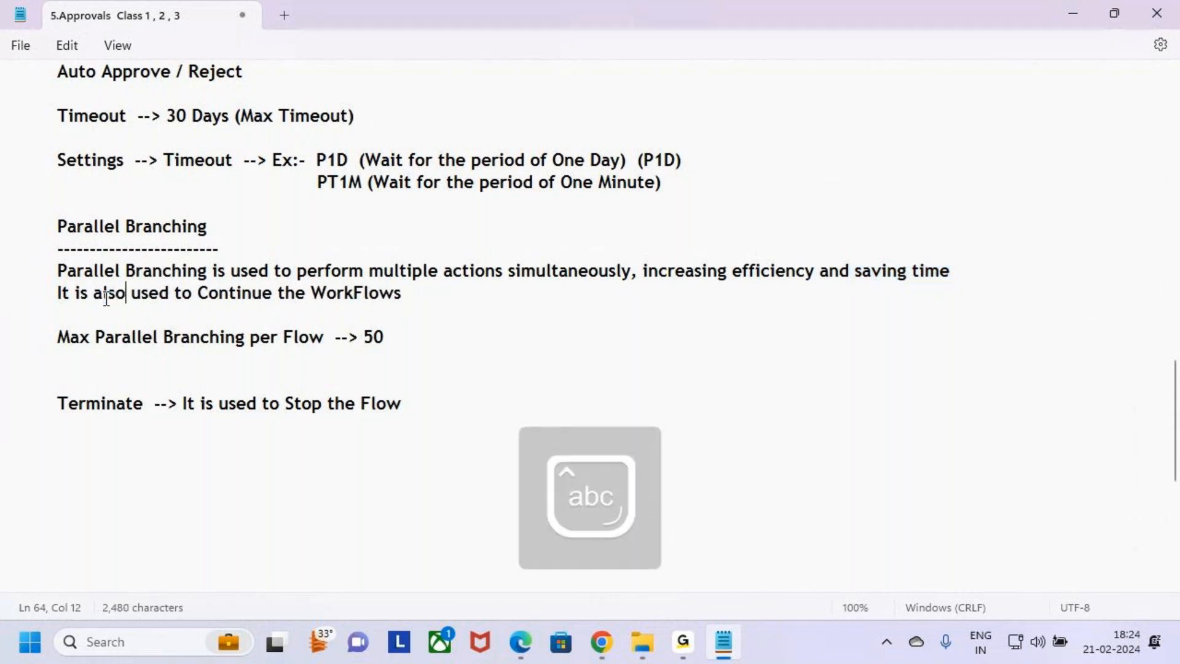
Highlight the 'Continue the WorkFlows' remark in the notes and relate it to the approval action feeding both branches
{"action": "left_click_drag", "start_coordinate": [198, 294], "coordinate": [422, 290]}
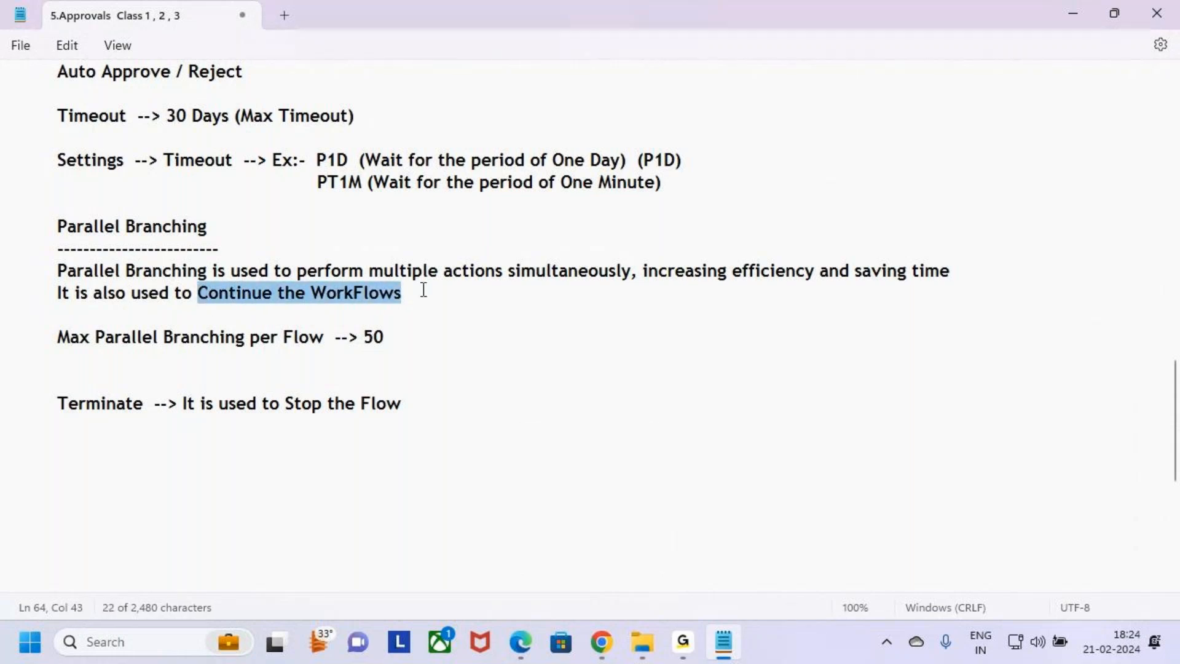
{"action": "left_click", "coordinate": [418, 292]}
{"action": "left_click_drag", "start_coordinate": [52, 294], "coordinate": [421, 291]}
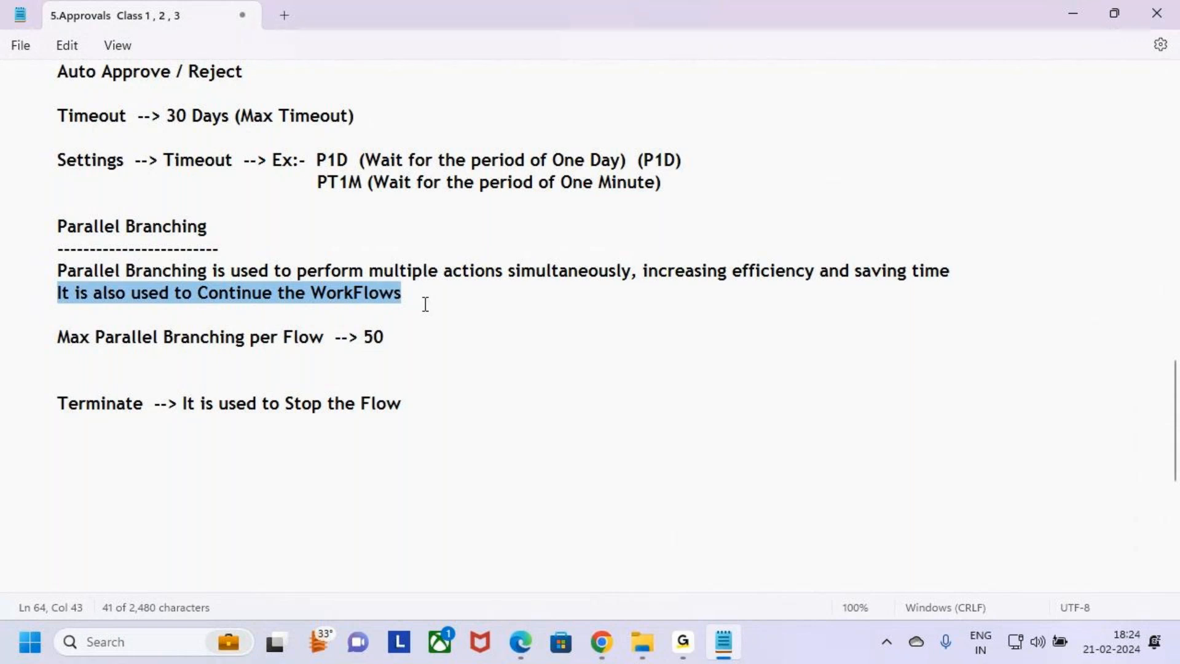
{"action": "left_click", "coordinate": [424, 304]}
{"action": "key", "text": "alt+Tab"}
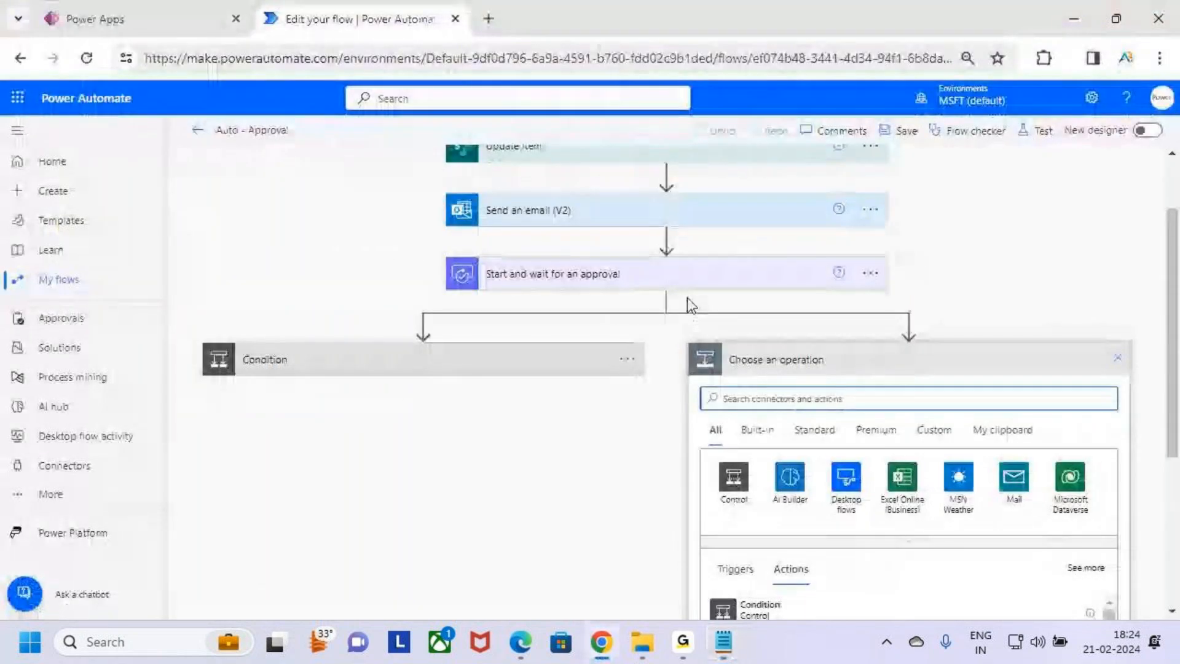
{"action": "mouse_move", "coordinate": [507, 258]}
{"action": "left_mouse_down"}
{"action": "mouse_move", "coordinate": [574, 291]}
{"action": "mouse_move", "coordinate": [584, 270]}
{"action": "left_mouse_up"}
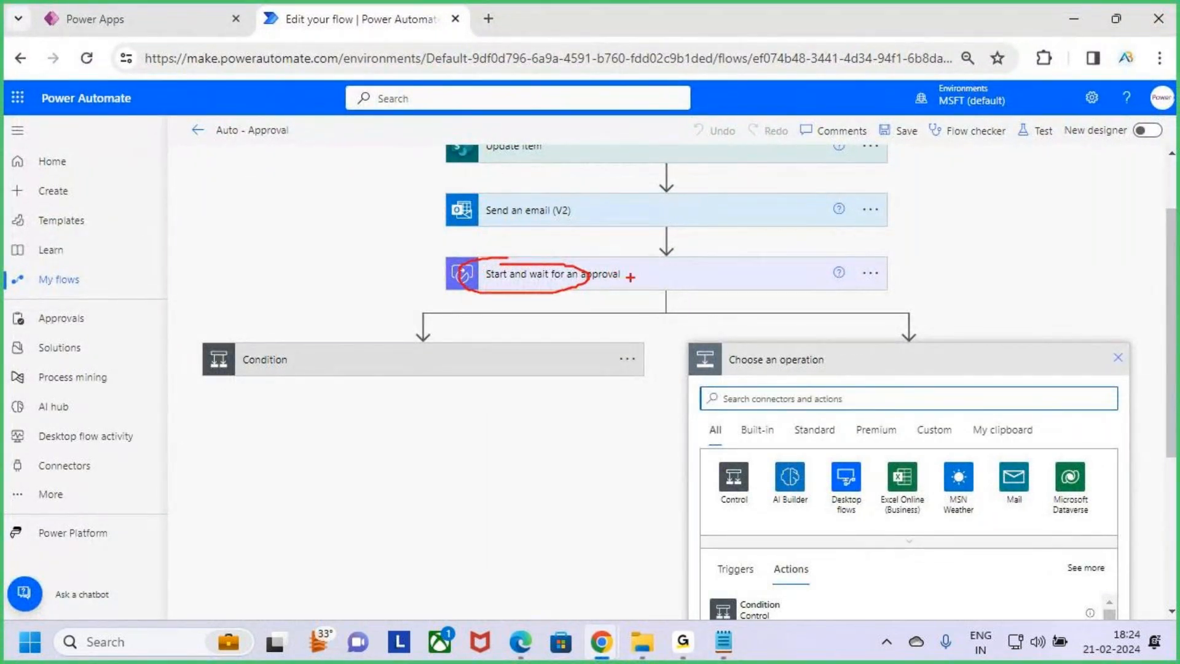
{"action": "left_click_drag", "start_coordinate": [443, 285], "coordinate": [465, 246]}
{"action": "mouse_move", "coordinate": [189, 367]}
{"action": "left_mouse_down"}
{"action": "mouse_move", "coordinate": [212, 375]}
{"action": "mouse_move", "coordinate": [303, 272]}
{"action": "left_mouse_up"}
{"action": "mouse_move", "coordinate": [968, 234]}
{"action": "left_mouse_down"}
{"action": "mouse_move", "coordinate": [970, 273]}
{"action": "mouse_move", "coordinate": [997, 241]}
{"action": "mouse_move", "coordinate": [1037, 275]}
{"action": "left_mouse_up"}
{"action": "mouse_move", "coordinate": [853, 401]}
{"action": "left_mouse_down"}
{"action": "mouse_move", "coordinate": [944, 368]}
{"action": "mouse_move", "coordinate": [1016, 303]}
{"action": "left_mouse_up"}
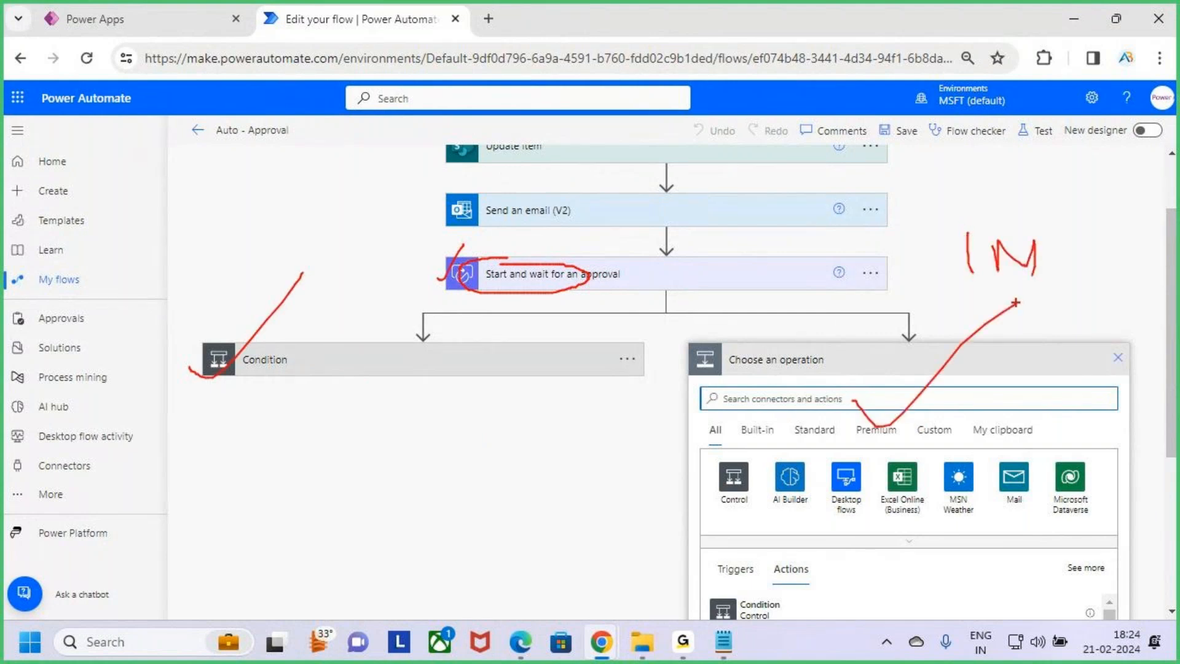
{"action": "key", "text": "Escape"}
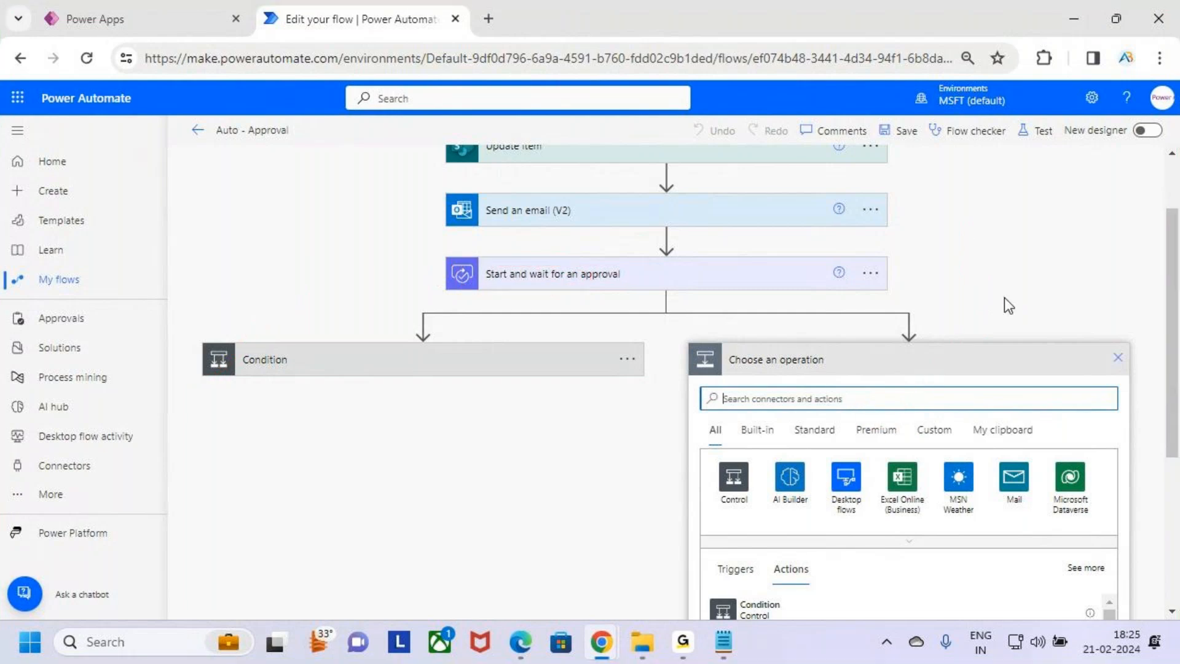
Review the whole Parallel Branching section and the maximum parallel branches per flow line in the notes
{"action": "key", "text": "alt+Tab"}
{"action": "left_click_drag", "start_coordinate": [60, 274], "coordinate": [961, 282]}
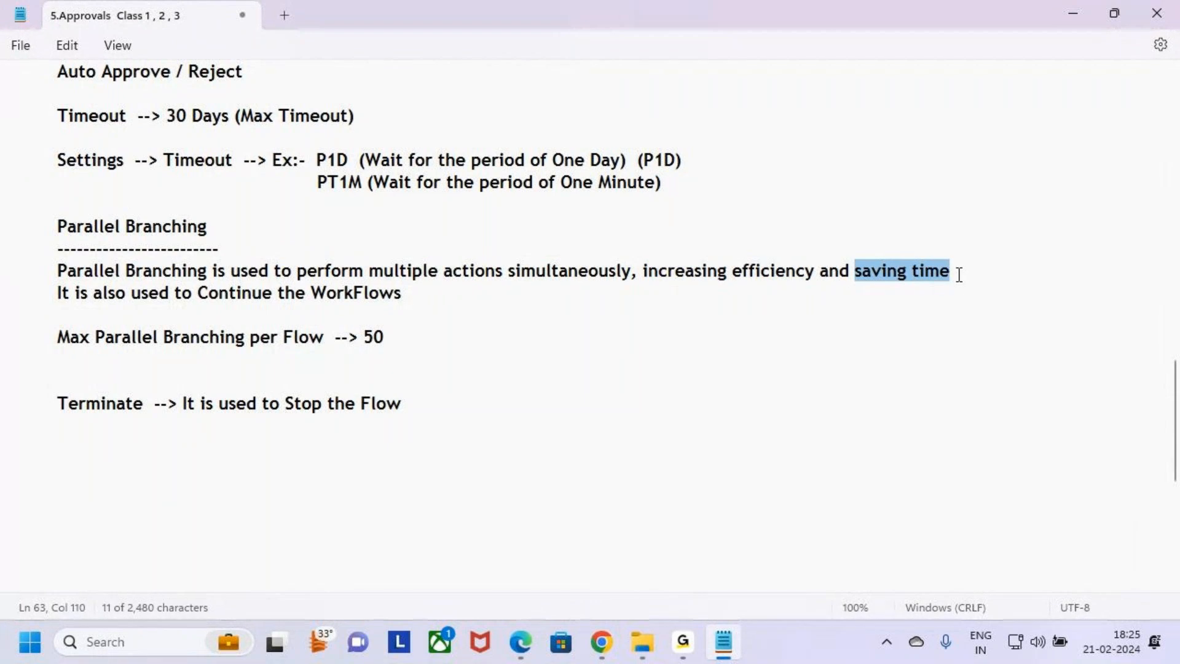
{"action": "left_click_drag", "start_coordinate": [198, 293], "coordinate": [438, 292]}
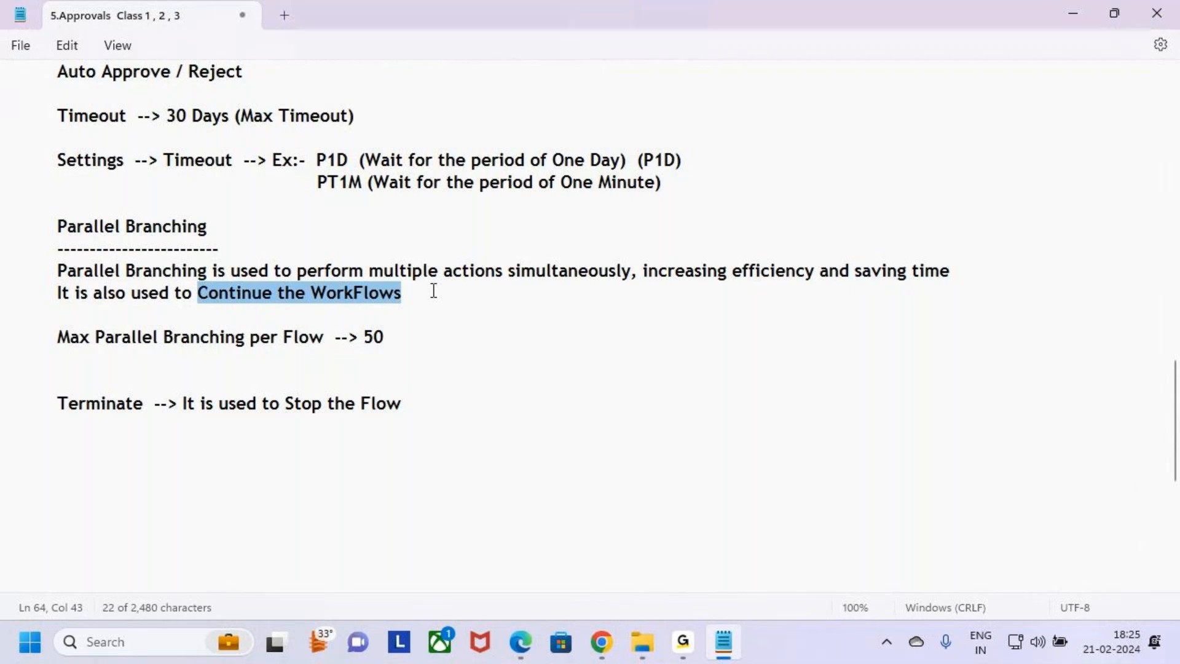
{"action": "left_click", "coordinate": [433, 297]}
{"action": "left_click_drag", "start_coordinate": [433, 297], "coordinate": [3, 231]}
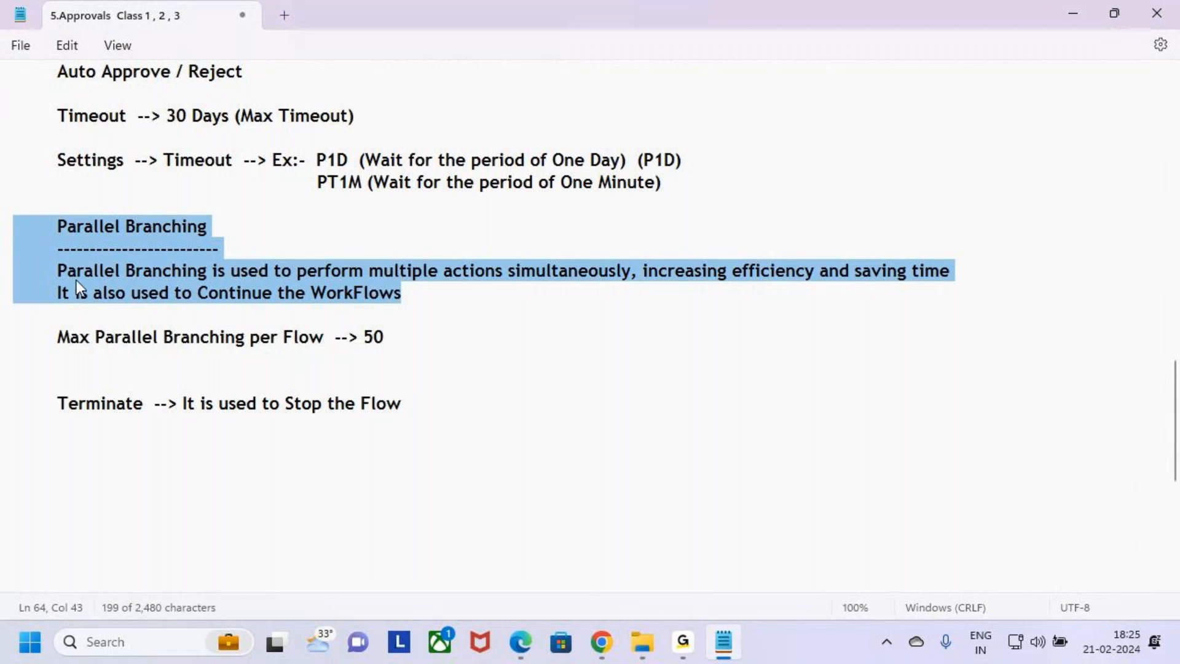
{"action": "left_click", "coordinate": [79, 315]}
{"action": "left_click_drag", "start_coordinate": [56, 336], "coordinate": [394, 338]}
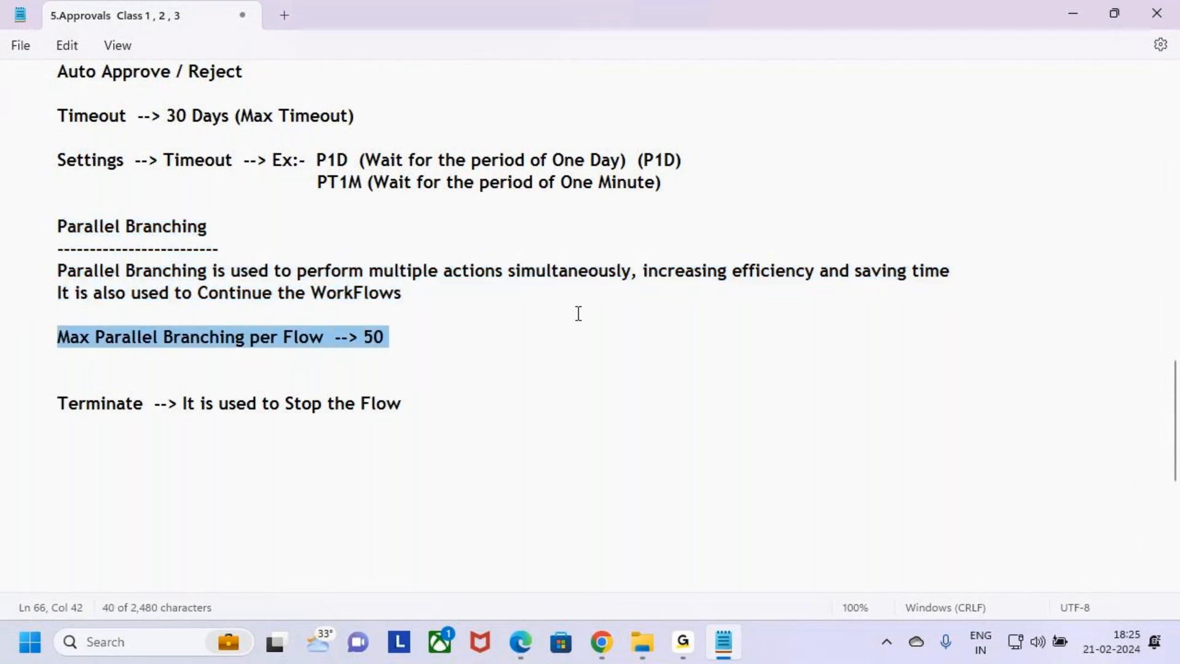
Compare the flow's two parallel branches with the notes on the maximum of 50 parallel branches per flow
{"action": "key", "text": "alt+Tab"}
{"action": "scroll", "coordinate": [606, 295], "scroll_direction": "up", "scroll_amount": 3}
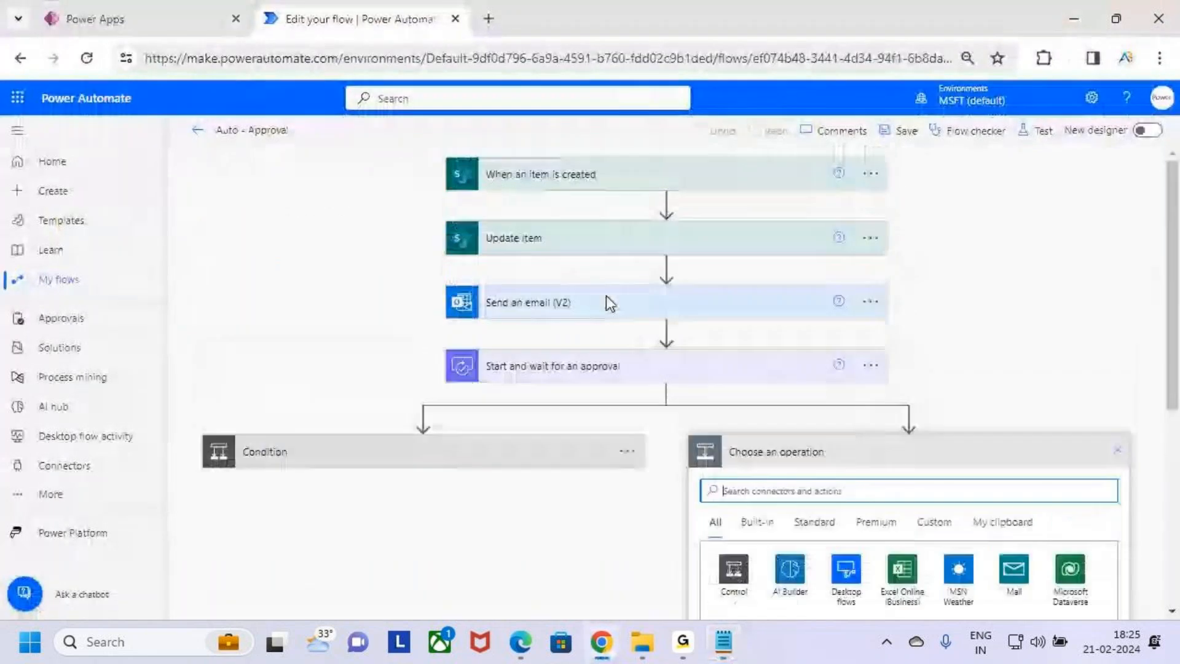
{"action": "mouse_move", "coordinate": [416, 137]}
{"action": "left_mouse_down"}
{"action": "mouse_move", "coordinate": [474, 250]}
{"action": "mouse_move", "coordinate": [887, 519]}
{"action": "mouse_move", "coordinate": [966, 524]}
{"action": "left_mouse_up"}
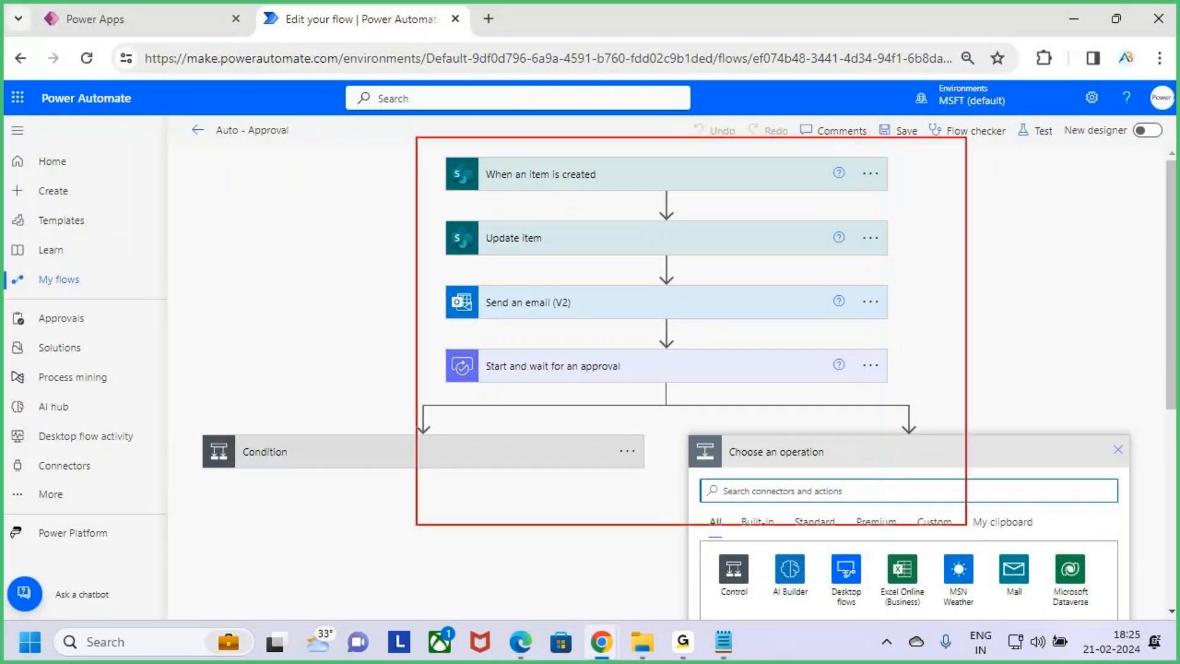
{"action": "key", "text": "Escape"}
{"action": "key", "text": "alt+Tab"}
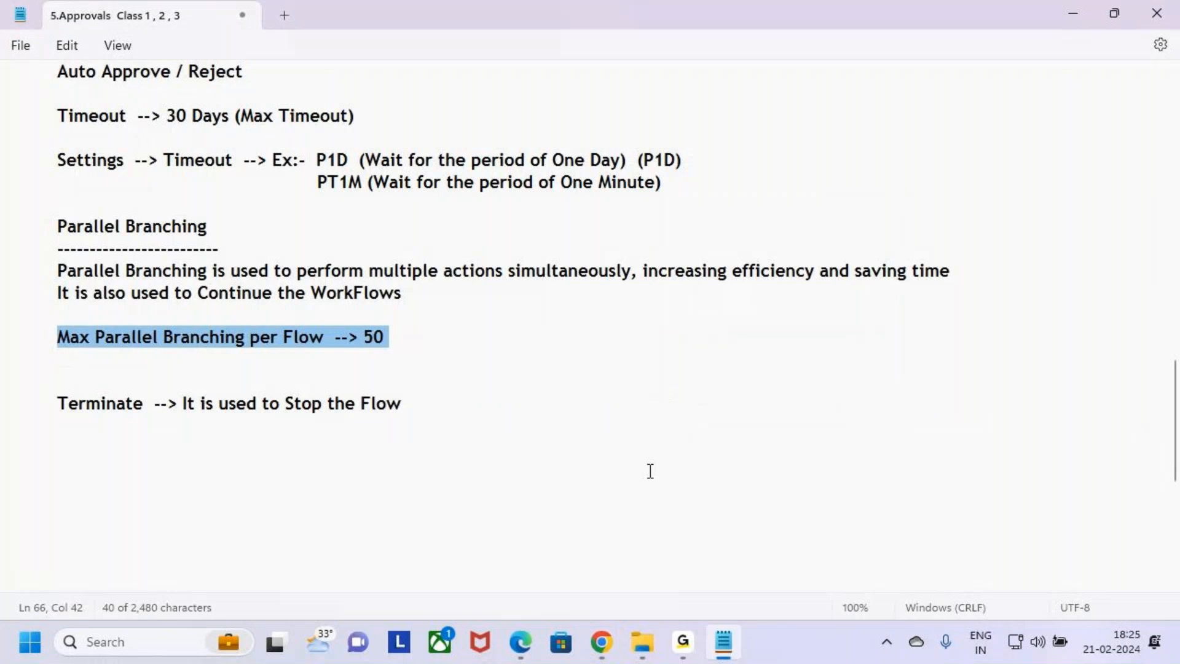
{"action": "left_click", "coordinate": [410, 336]}
{"action": "left_click_drag", "start_coordinate": [359, 338], "coordinate": [417, 345]}
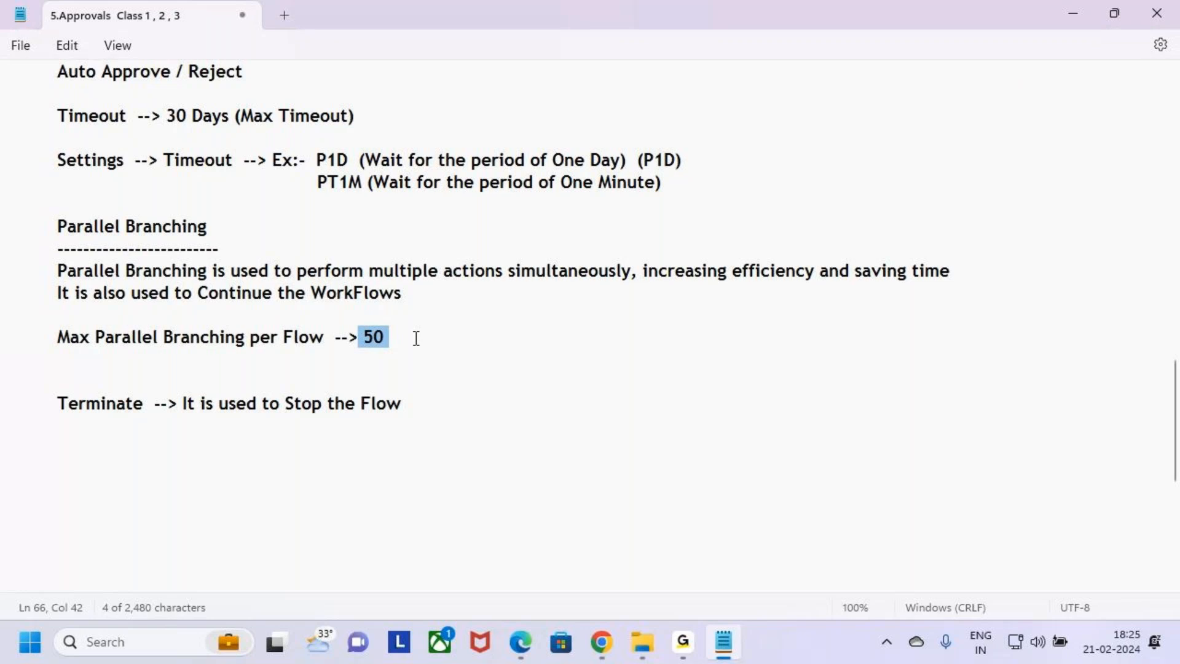
{"action": "left_click", "coordinate": [416, 339]}
{"action": "left_click_drag", "start_coordinate": [366, 340], "coordinate": [403, 337]}
{"action": "left_click_drag", "start_coordinate": [403, 295], "coordinate": [0, 227]}
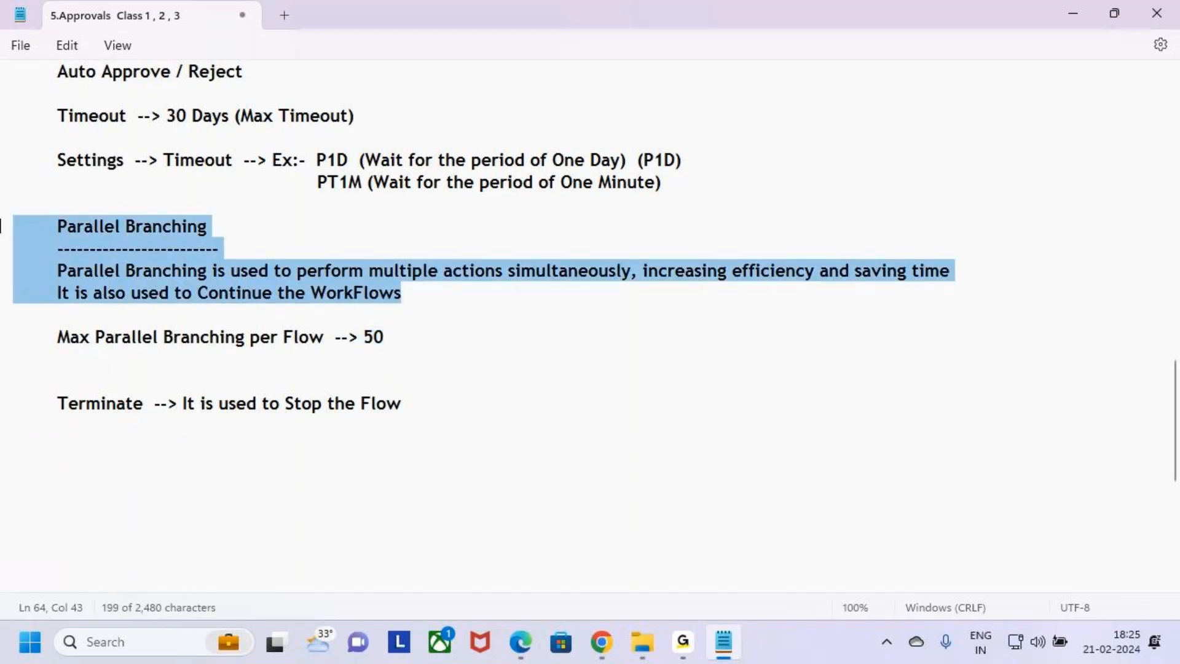
{"action": "left_click", "coordinate": [449, 311]}
{"action": "key", "text": "alt+Tab"}
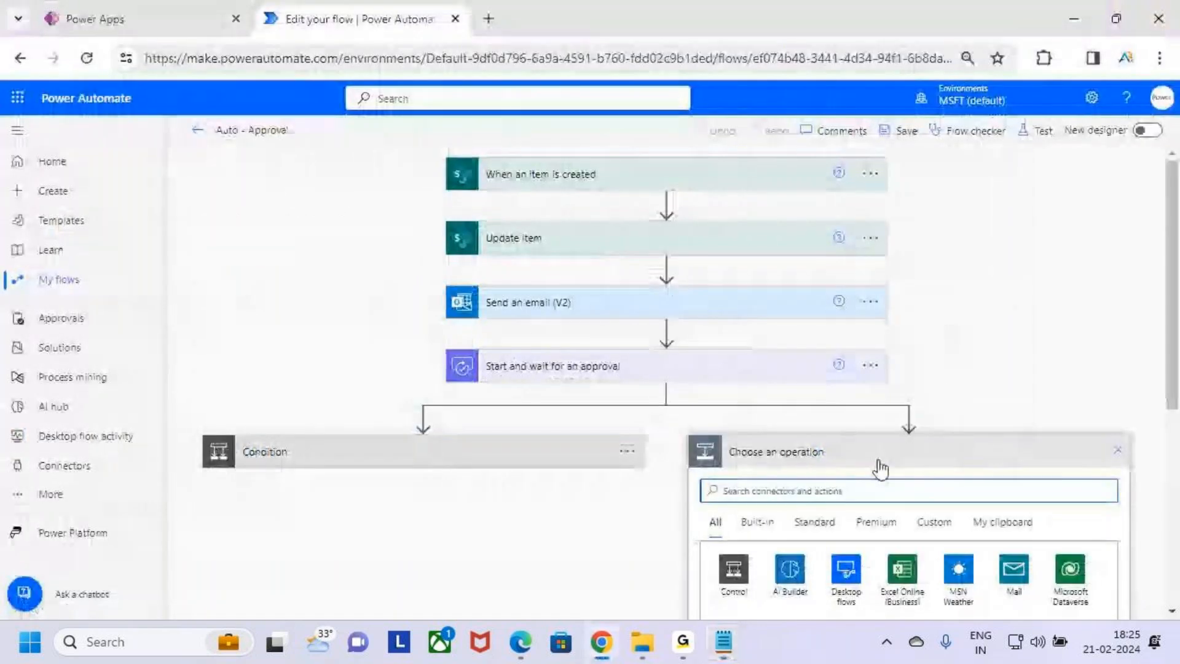
{"action": "key", "text": "ctrl+2"}
{"action": "left_click_drag", "start_coordinate": [699, 436], "coordinate": [1003, 491]}
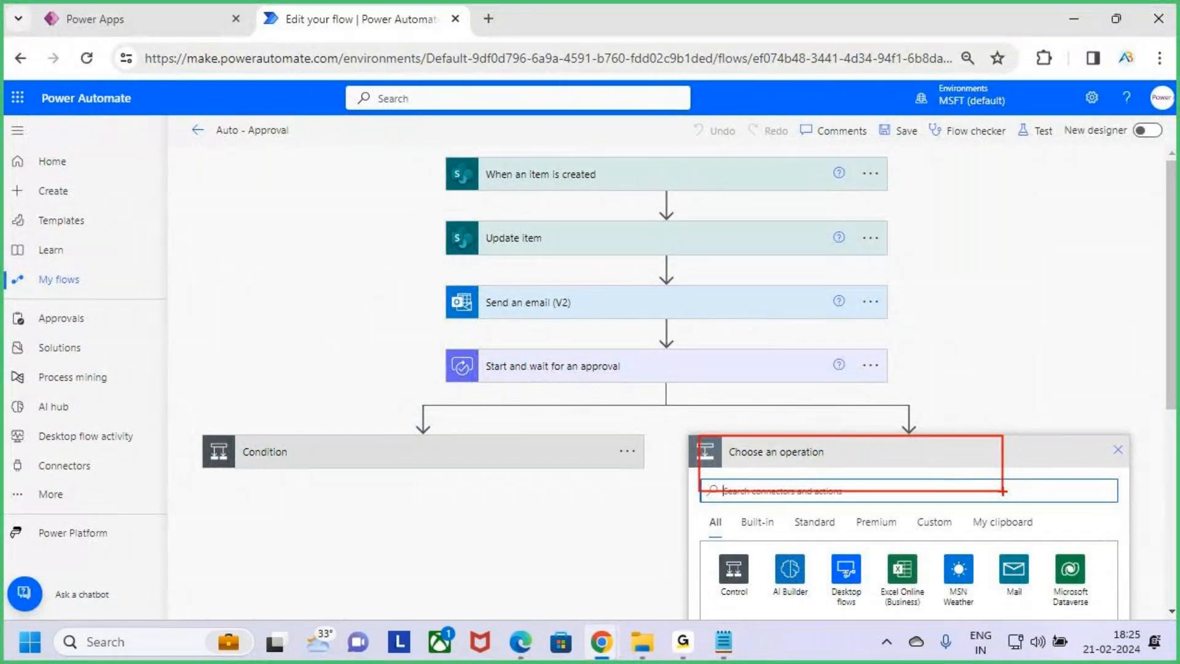
{"action": "key", "text": "Escape"}
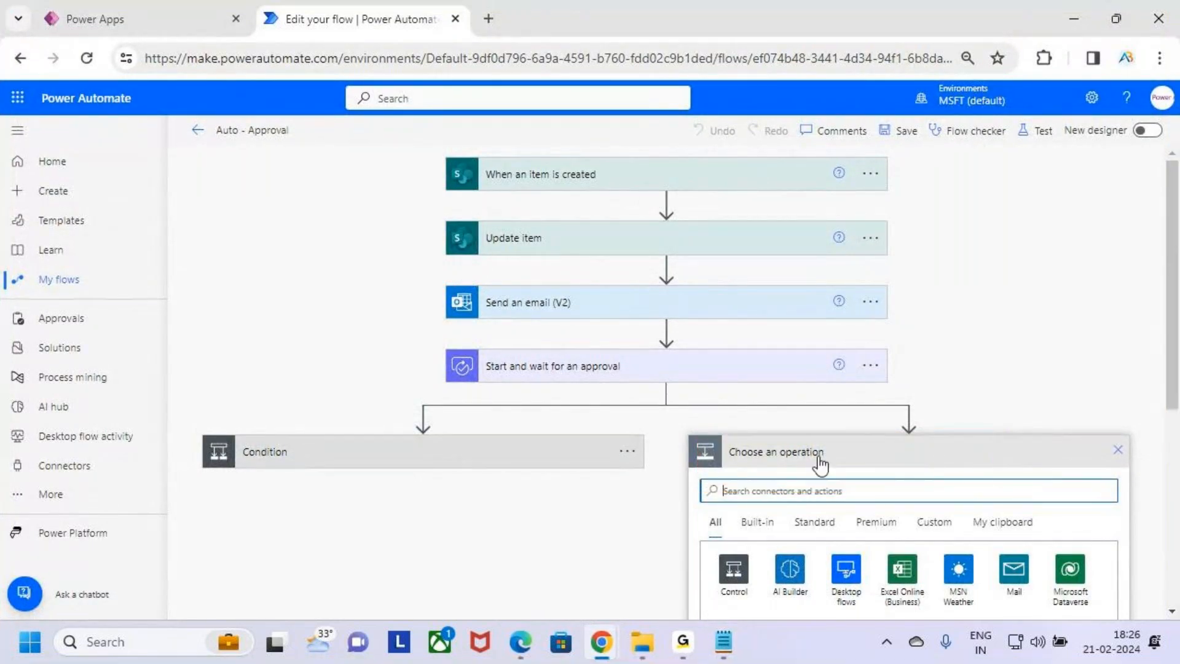
Add a SharePoint Update item action to the new parallel branch by searching for Update Items
{"action": "scroll", "coordinate": [910, 466], "scroll_direction": "down", "scroll_amount": 3}
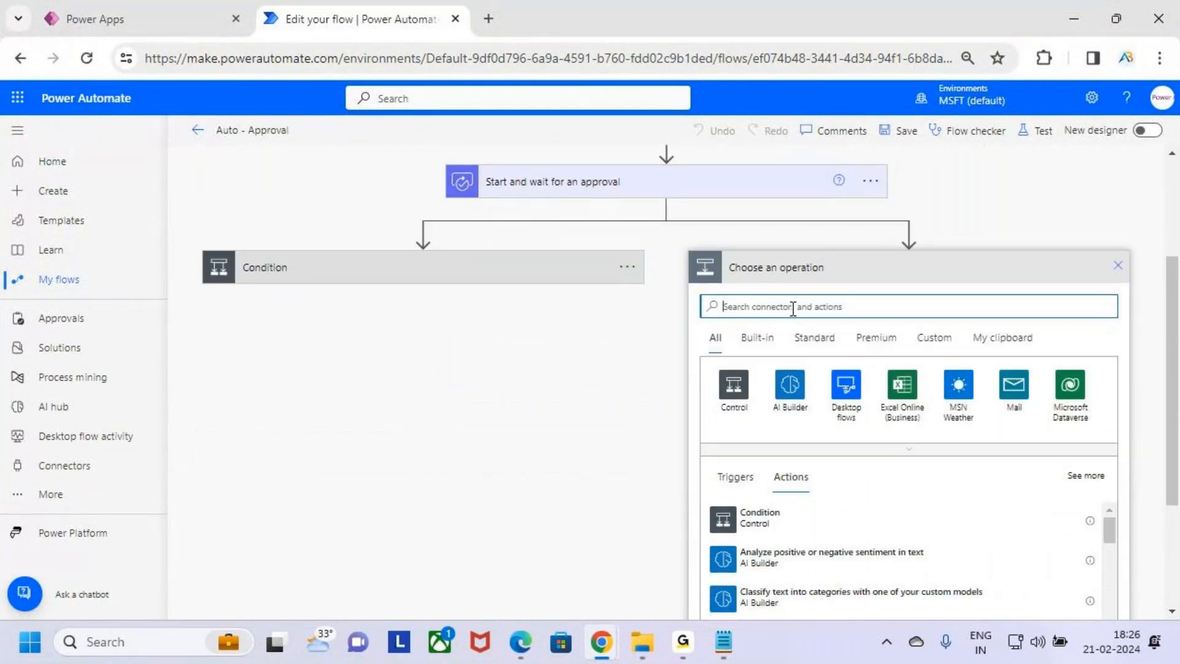
{"action": "type", "text": "Update"}
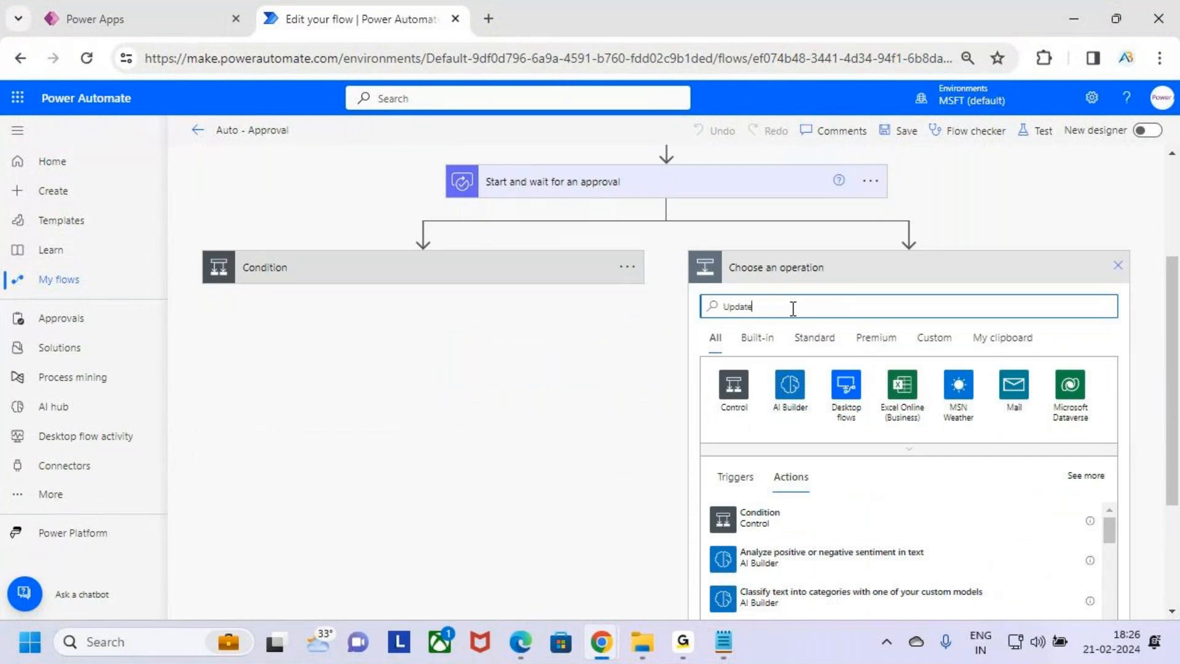
{"action": "type", "text": " Items"}
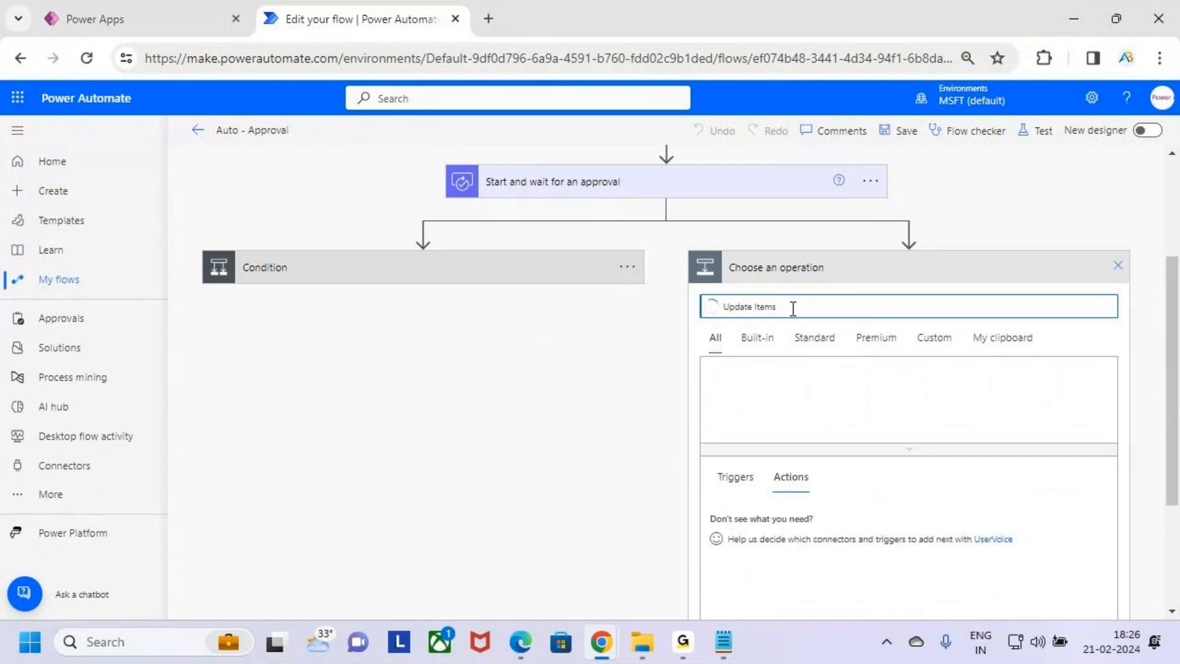
{"action": "scroll", "coordinate": [945, 314], "scroll_direction": "down", "scroll_amount": 5}
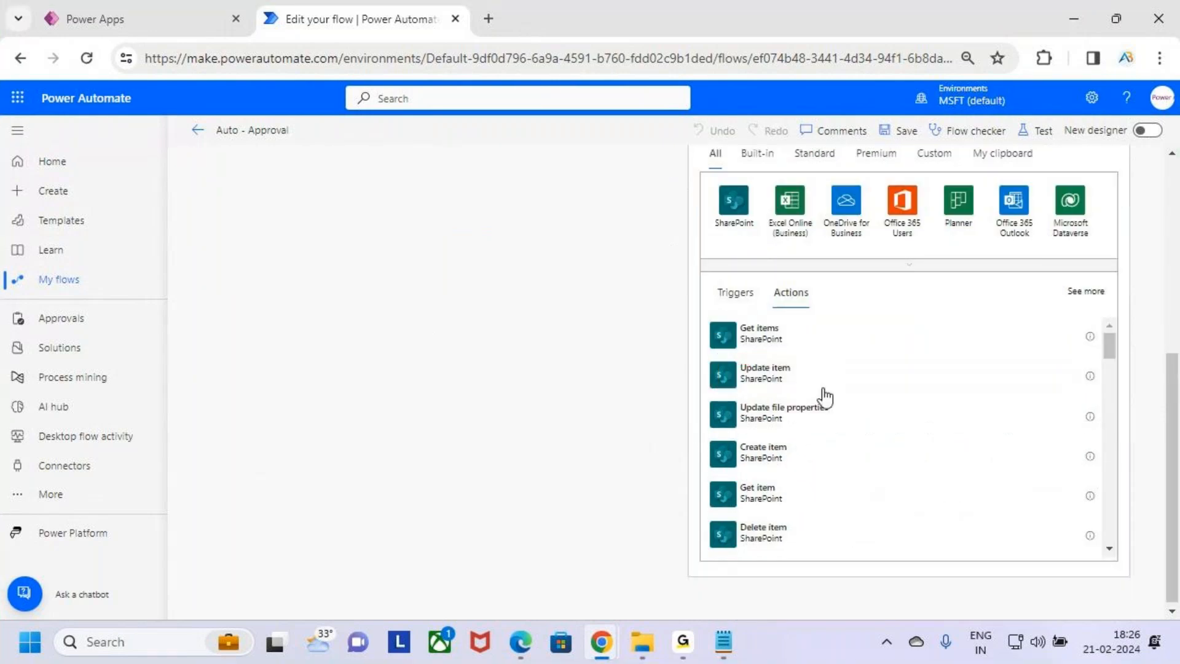
{"action": "left_click", "coordinate": [813, 374]}
{"action": "scroll", "coordinate": [822, 353], "scroll_direction": "up", "scroll_amount": 1}
{"action": "scroll", "coordinate": [855, 393], "scroll_direction": "down", "scroll_amount": 1}
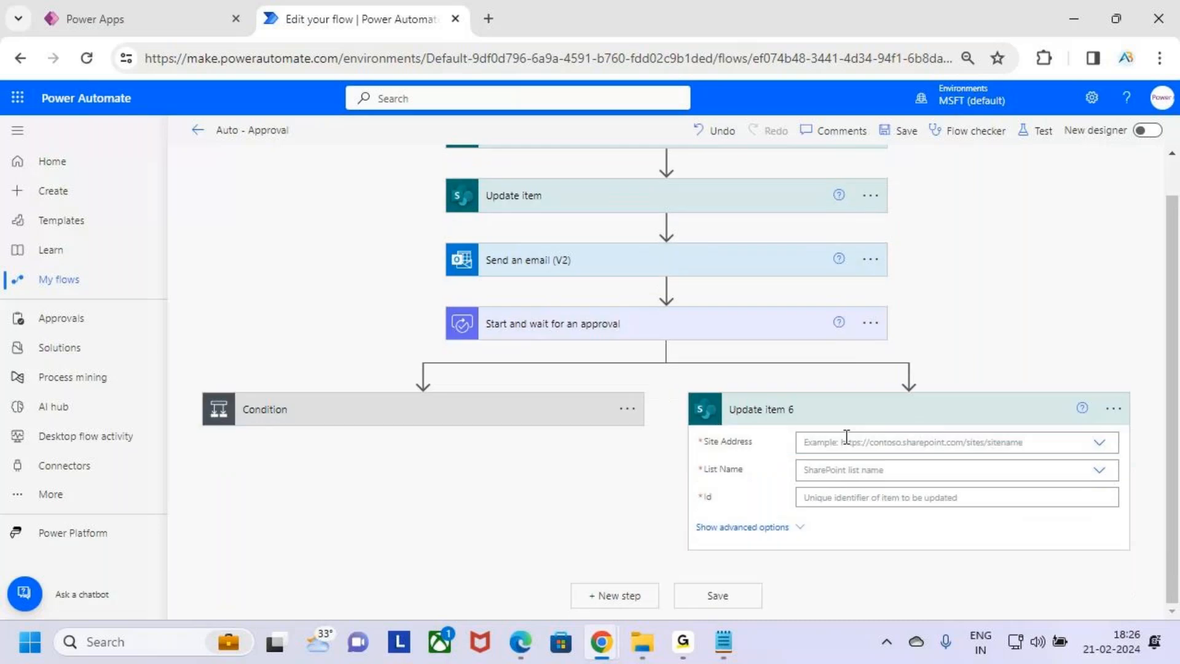
Set the Update item action's site address to Power Automate Flows and its list name to Leave Approval
{"action": "left_click", "coordinate": [889, 443]}
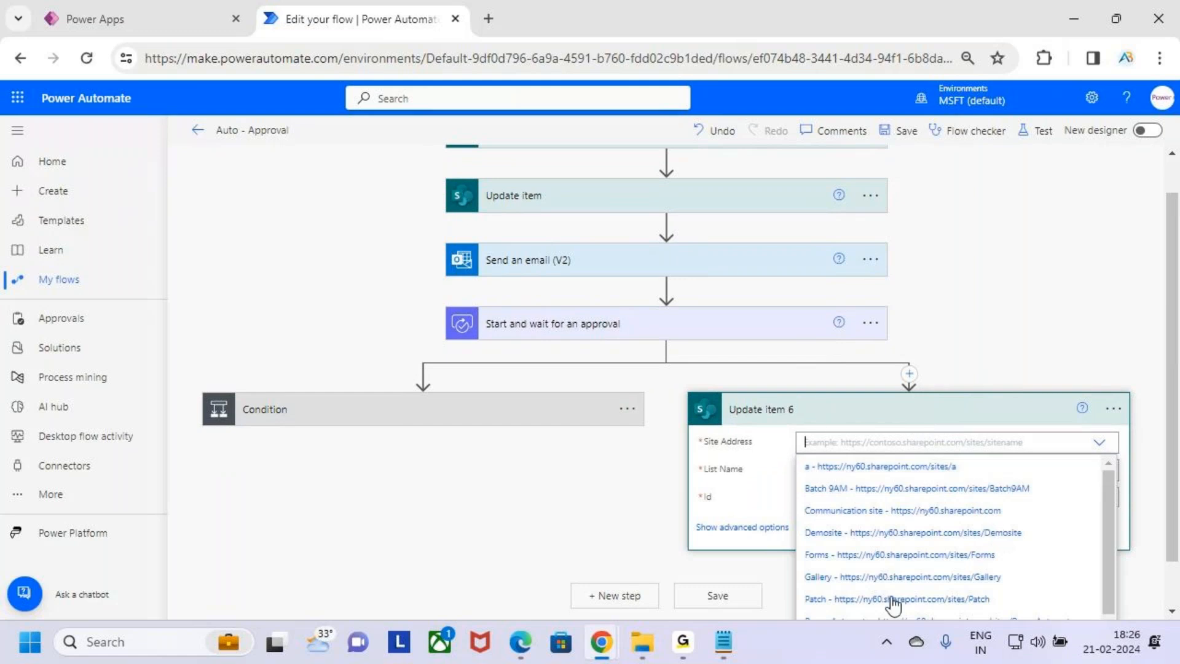
{"action": "scroll", "coordinate": [925, 546], "scroll_direction": "down", "scroll_amount": 3}
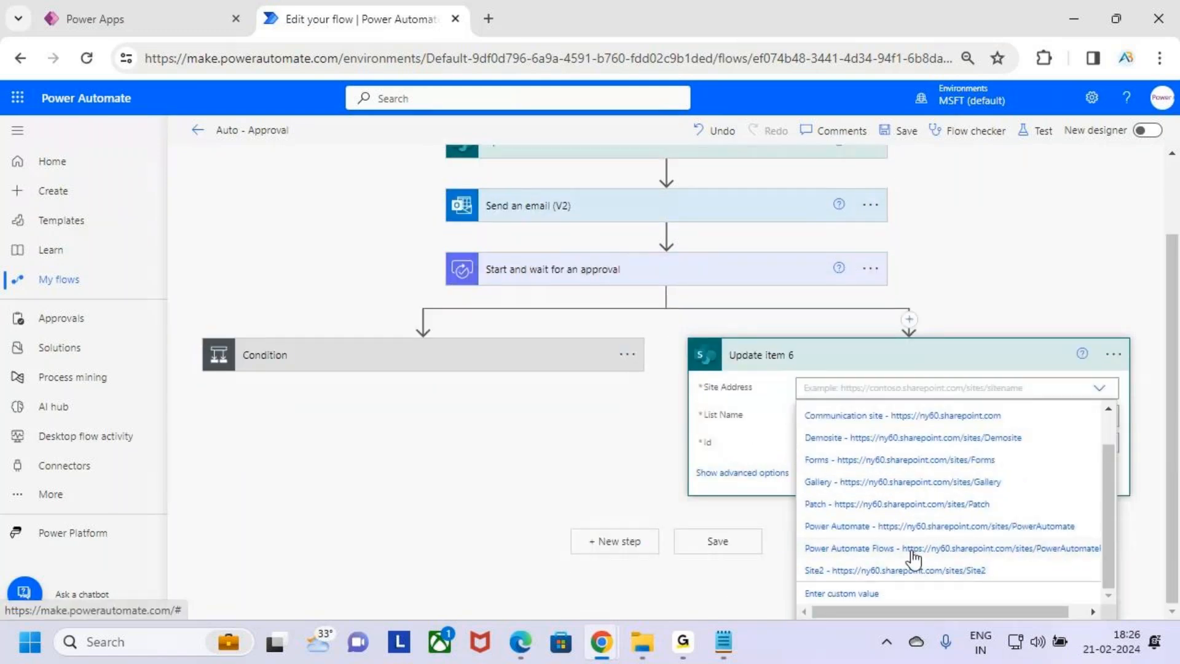
{"action": "left_click", "coordinate": [913, 550]}
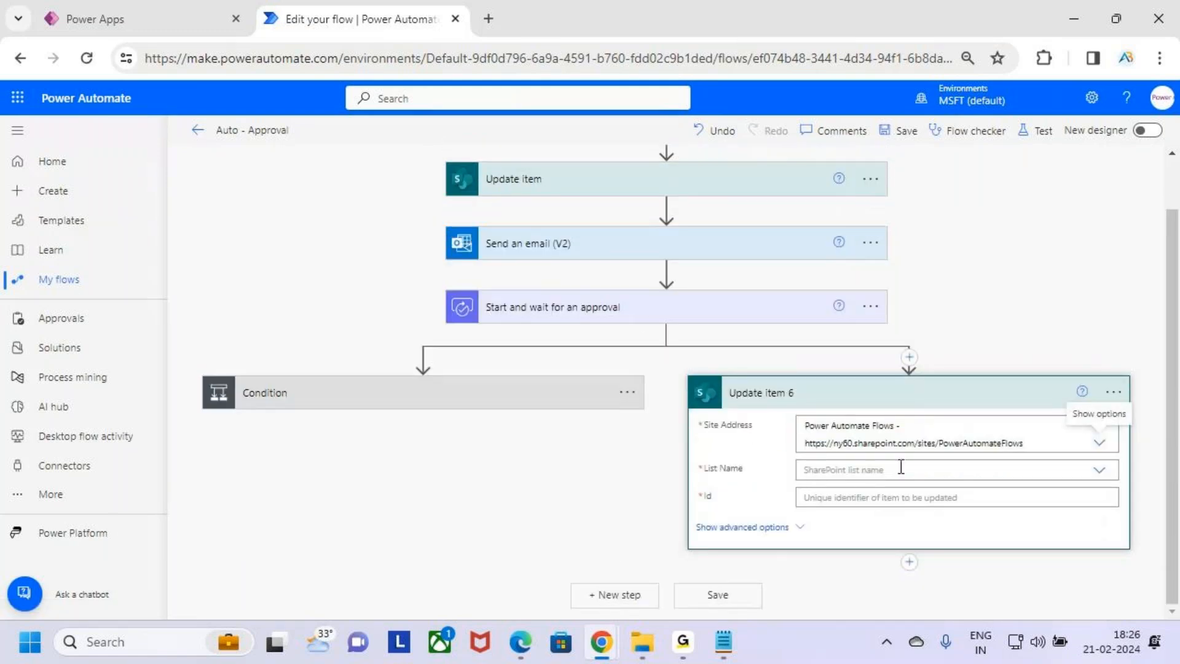
{"action": "left_click", "coordinate": [854, 467]}
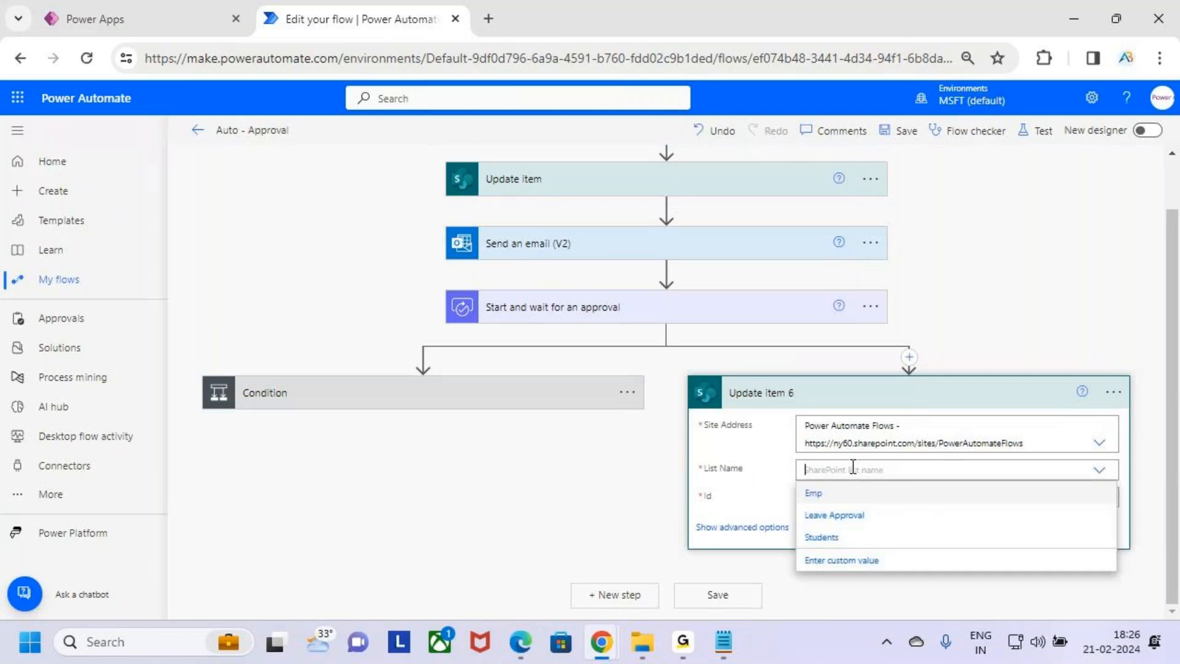
{"action": "left_click", "coordinate": [927, 517]}
Set the Update item action's Id to the ID from the When an item is created trigger
{"action": "left_click", "coordinate": [852, 501]}
{"action": "scroll", "coordinate": [1008, 381], "scroll_direction": "down", "scroll_amount": 5}
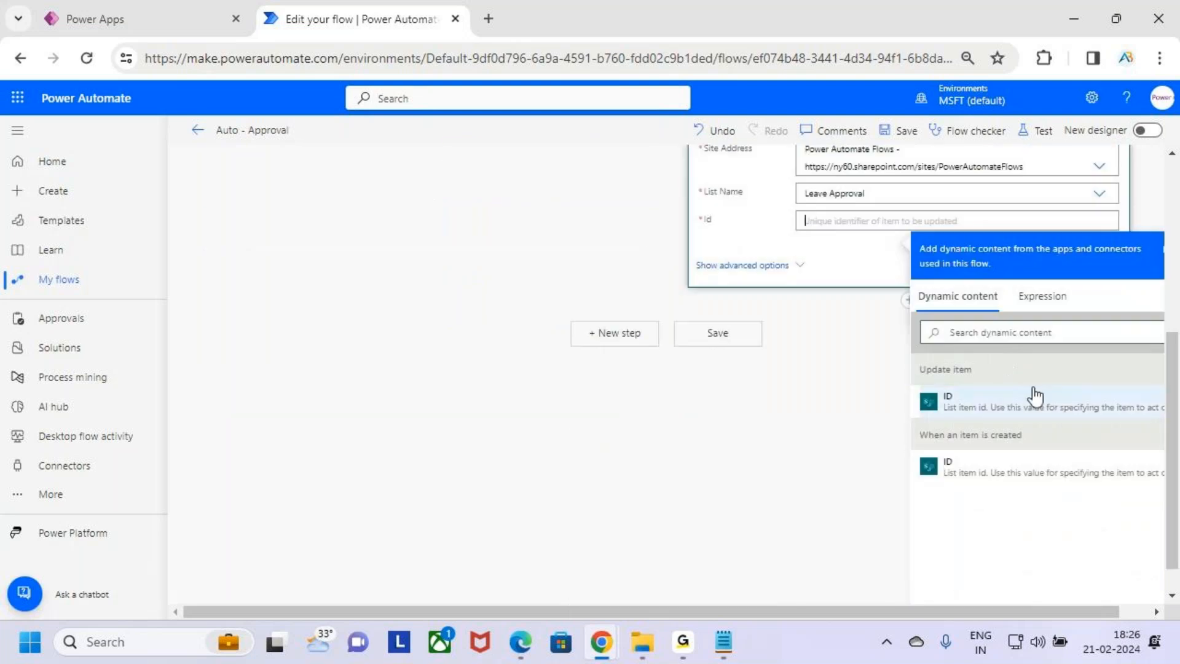
{"action": "left_click_drag", "start_coordinate": [1096, 491], "coordinate": [1116, 493]}
{"action": "key", "text": "Escape"}
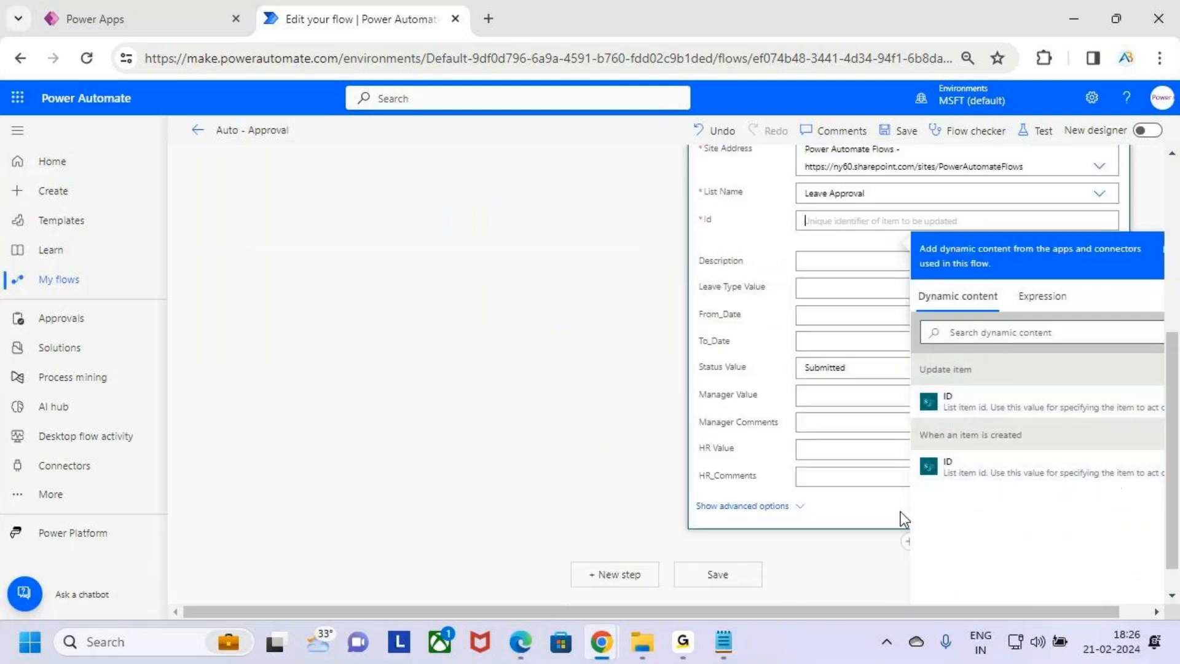
{"action": "left_click", "coordinate": [1019, 487]}
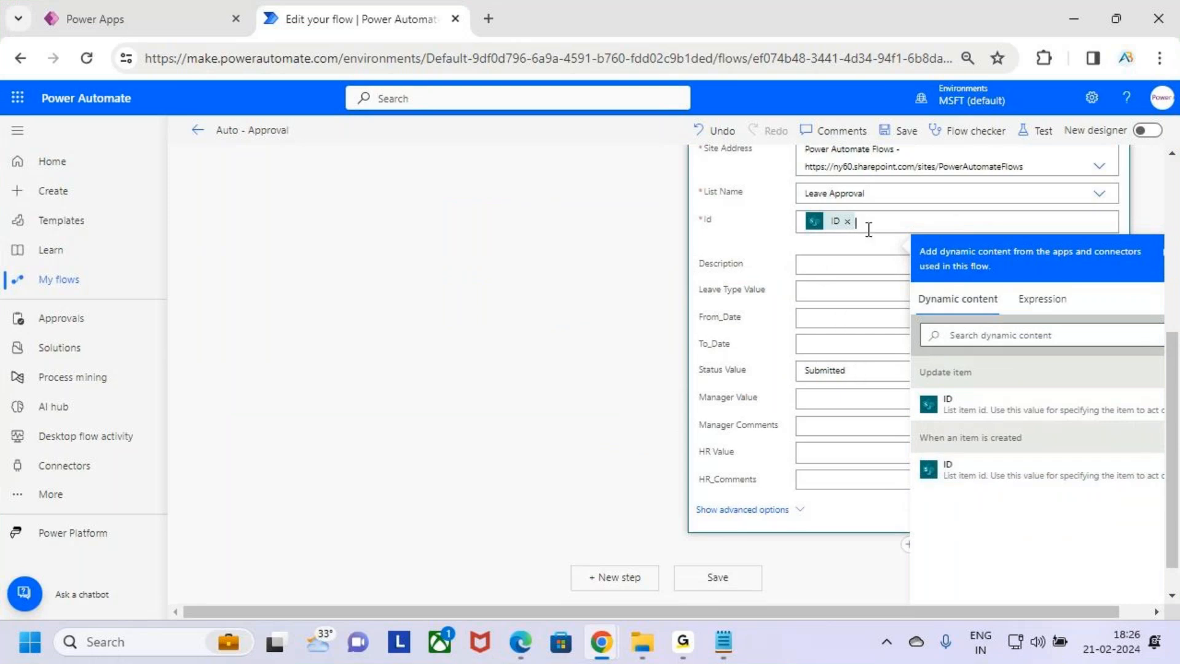
Set the Update item action's Status Value to Approve
{"action": "left_click", "coordinate": [863, 373]}
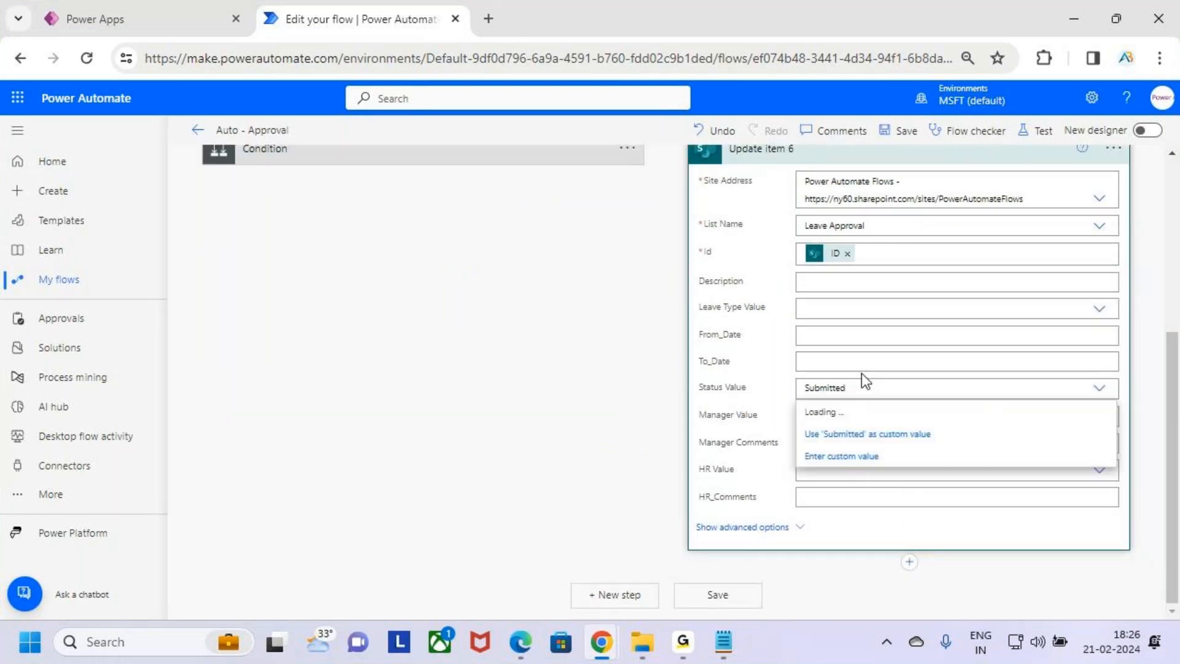
{"action": "left_click", "coordinate": [892, 454]}
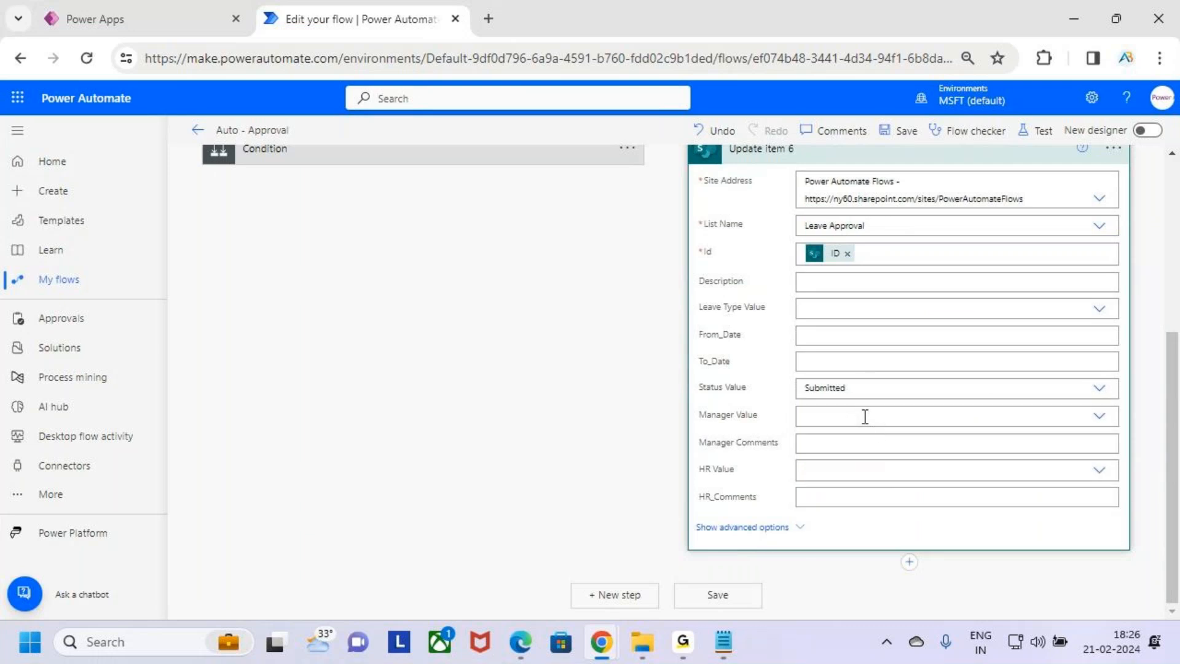
{"action": "left_click", "coordinate": [1062, 388]}
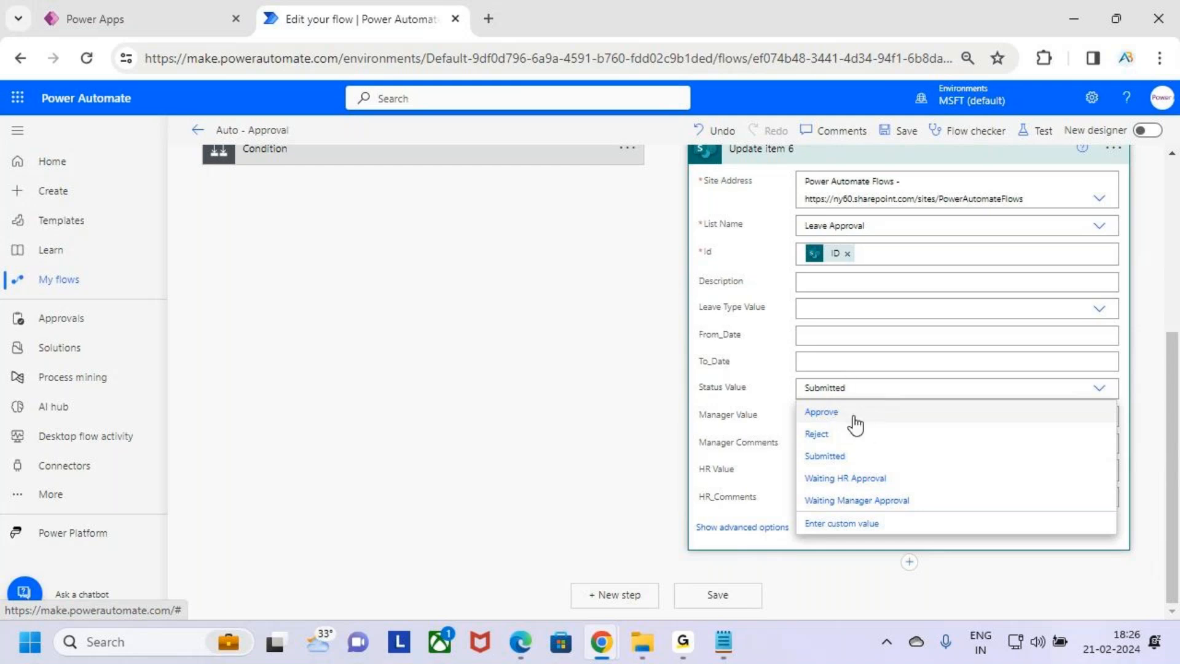
{"action": "scroll", "coordinate": [856, 393], "scroll_direction": "up", "scroll_amount": 5}
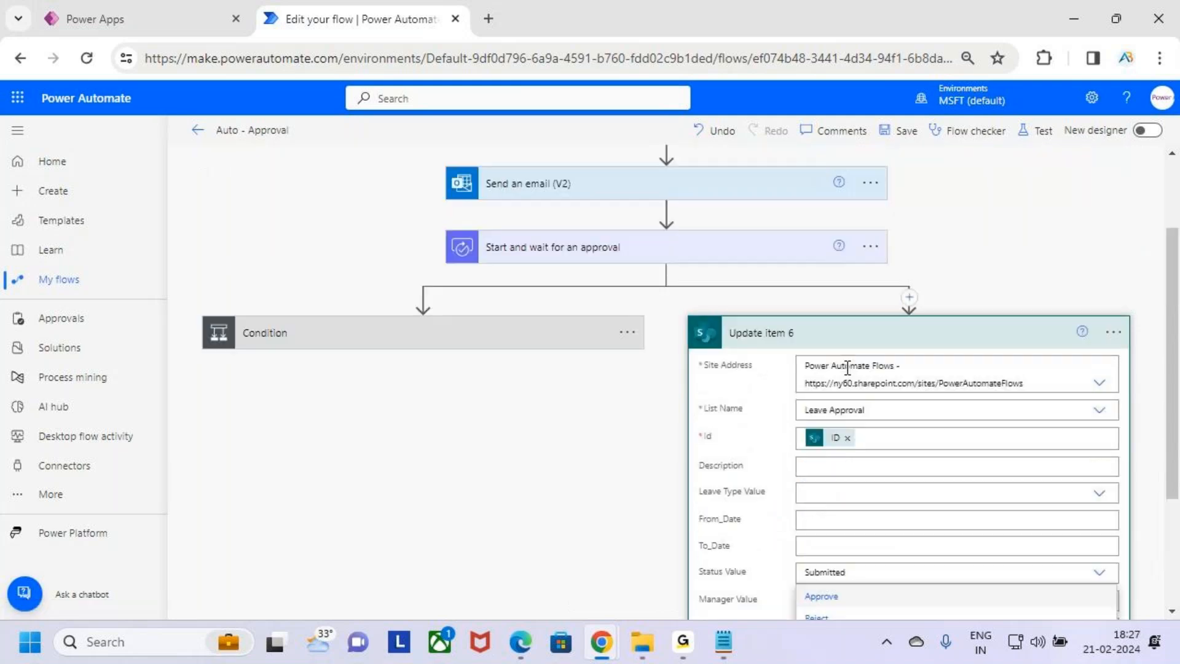
{"action": "key", "text": "ctrl+2"}
{"action": "left_click_drag", "start_coordinate": [803, 345], "coordinate": [828, 309]}
{"action": "left_click_drag", "start_coordinate": [944, 289], "coordinate": [950, 335]}
{"action": "mouse_move", "coordinate": [970, 292]}
{"action": "left_mouse_down"}
{"action": "mouse_move", "coordinate": [975, 279]}
{"action": "mouse_move", "coordinate": [1022, 307]}
{"action": "left_mouse_up"}
{"action": "left_click_drag", "start_coordinate": [830, 441], "coordinate": [873, 399]}
{"action": "key", "text": "Escape"}
{"action": "scroll", "coordinate": [936, 477], "scroll_direction": "down", "scroll_amount": 5}
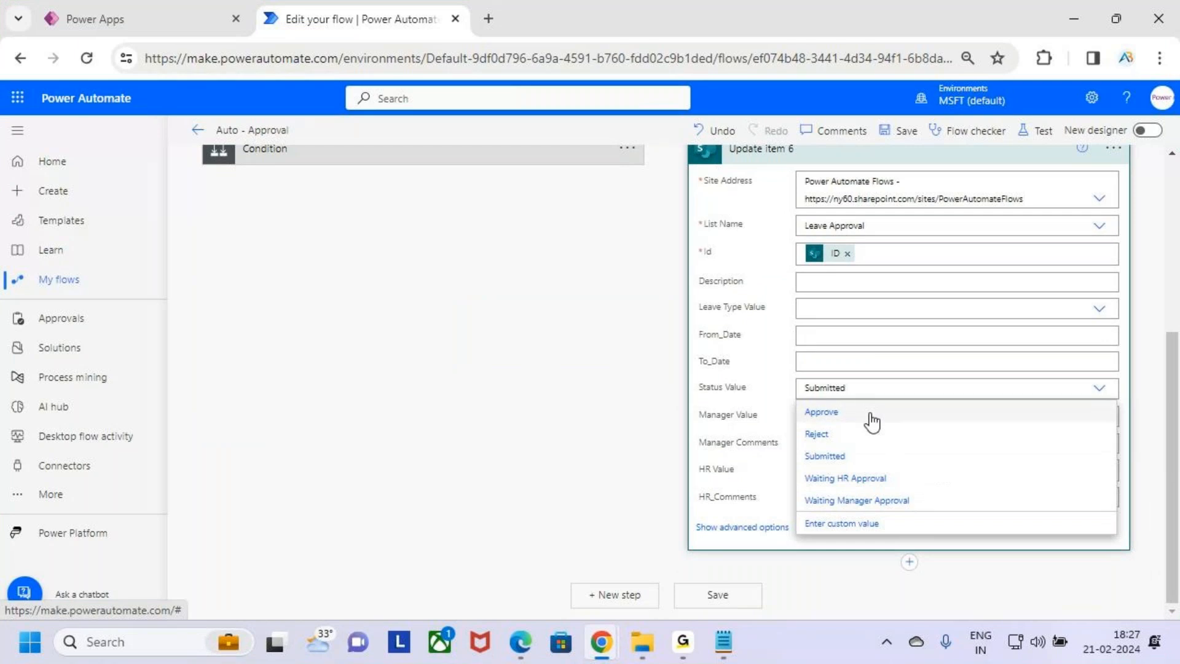
{"action": "left_click", "coordinate": [872, 413]}
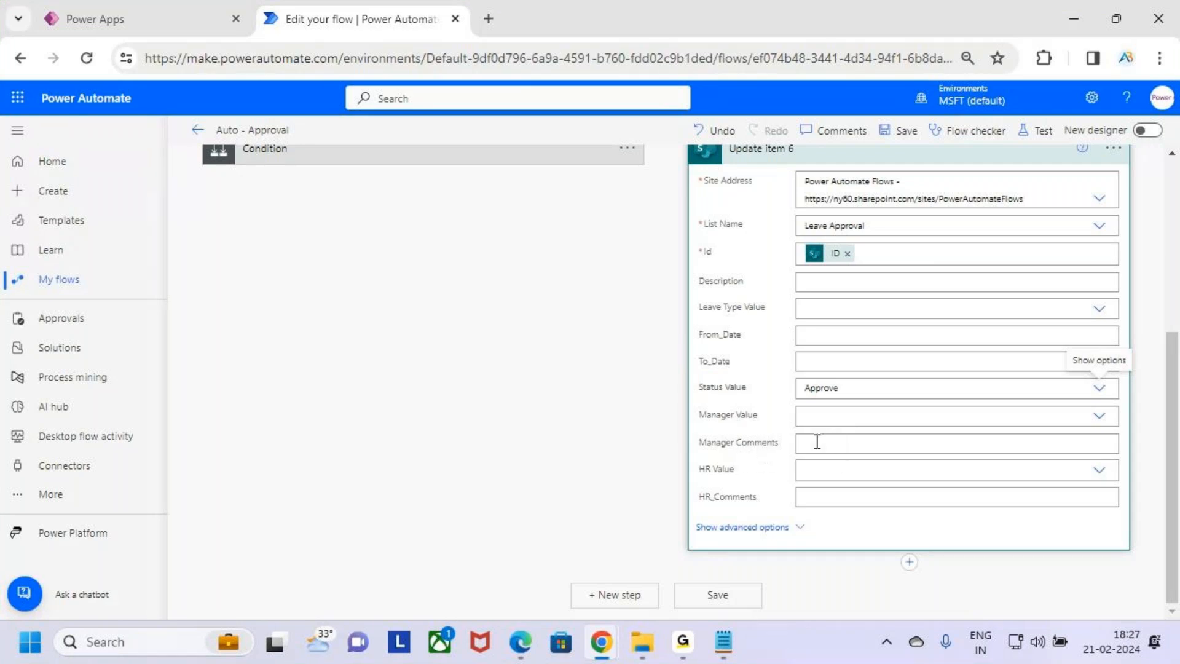
Enter "Auto Approved by the System" as the Manager Comments of the Update item action
{"action": "left_click", "coordinate": [836, 442]}
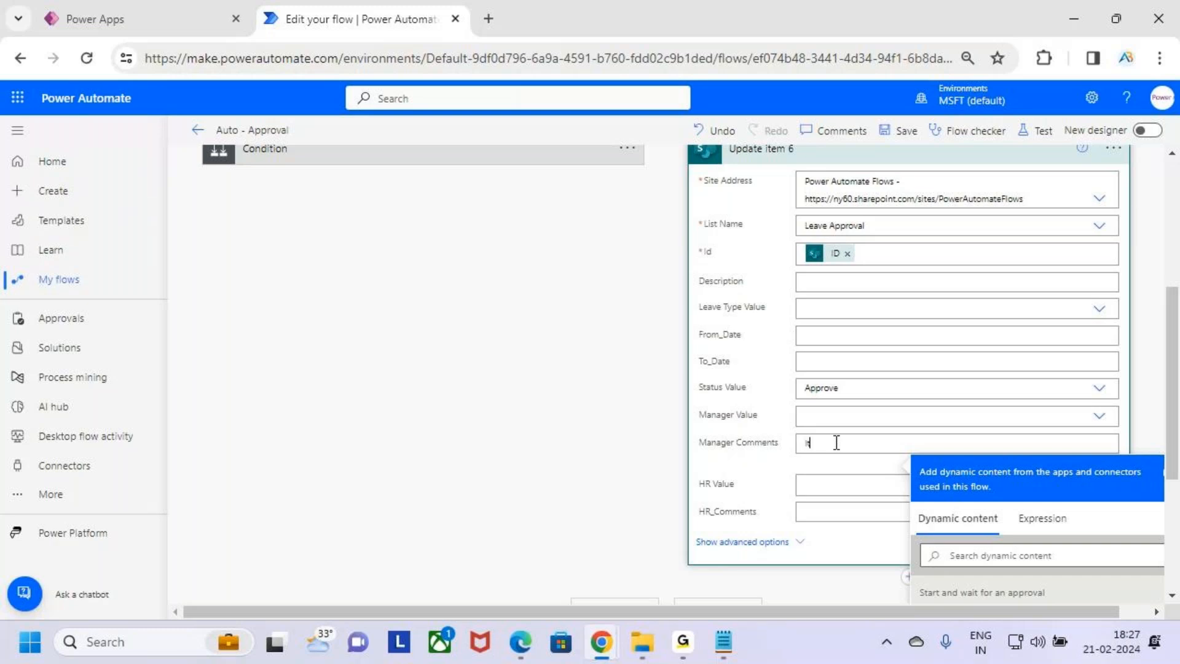
{"action": "key", "text": "BackSpace"}
{"action": "key", "text": "BackSpace"}
{"action": "key", "text": "BackSpace"}
{"action": "type", "text": "a"}
{"action": "key", "text": "BackSpace"}
{"action": "type", "text": "Auto Approved by the Sys"}
{"action": "key", "text": "BackSpace"}
{"action": "key", "text": "BackSpace"}
{"action": "key", "text": "BackSpace"}
{"action": "key", "text": "BackSpace"}
{"action": "key", "text": "BackSpace"}
{"action": "key", "text": "BackSpace"}
{"action": "key", "text": "BackSpace"}
{"action": "key", "text": "BackSpace"}
{"action": "key", "text": "BackSpace"}
{"action": "key", "text": "BackSpace"}
{"action": "key", "text": "BackSpace"}
{"action": "key", "text": "BackSpace"}
{"action": "type", "text": "ed by the System"}
{"action": "left_click_drag", "start_coordinate": [942, 444], "coordinate": [797, 442]}
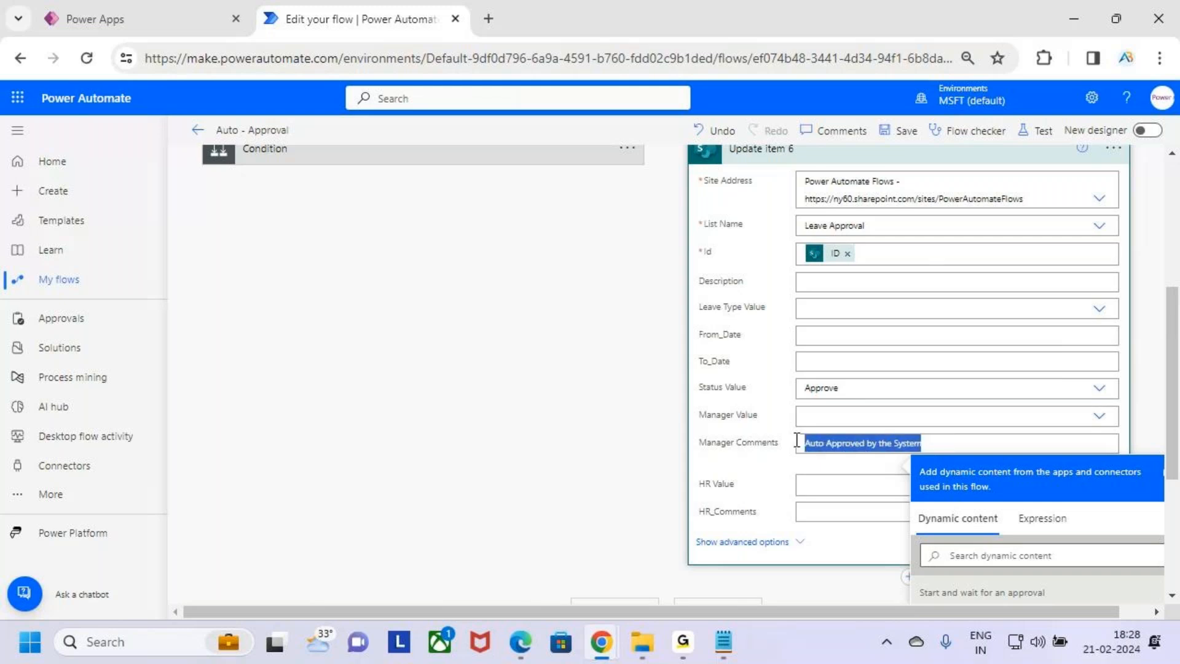
{"action": "left_click", "coordinate": [972, 449]}
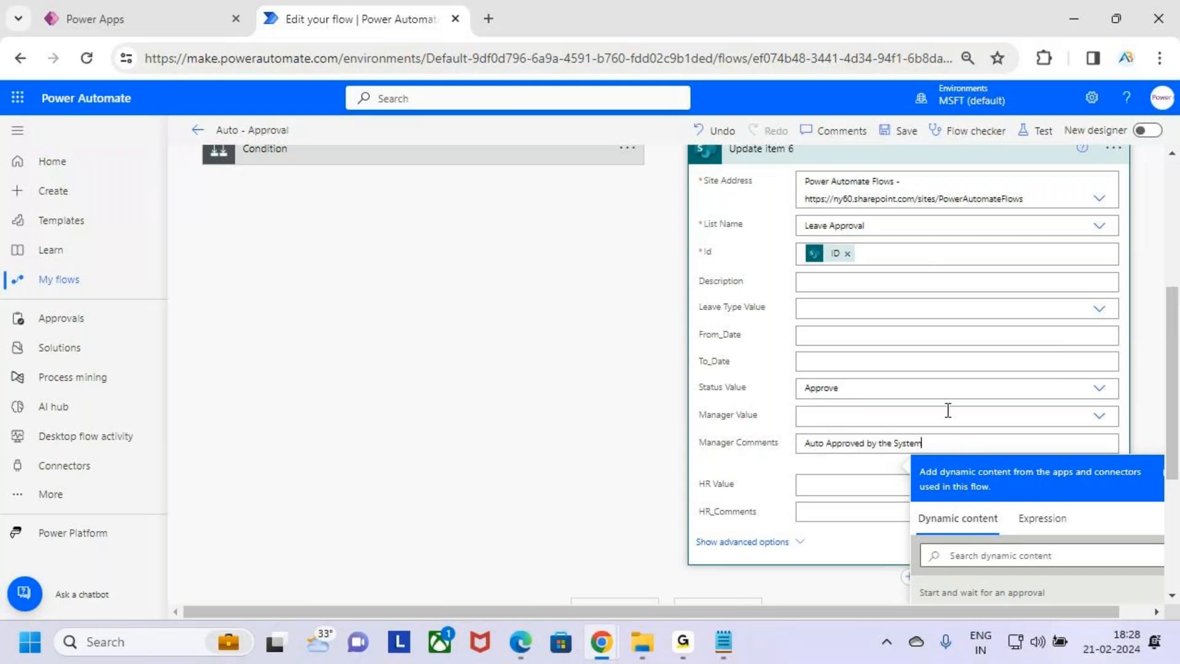
Collapse the Update item 6 action in the parallel branch
{"action": "scroll", "coordinate": [947, 410], "scroll_direction": "up", "scroll_amount": 1}
{"action": "scroll", "coordinate": [946, 406], "scroll_direction": "down", "scroll_amount": 2}
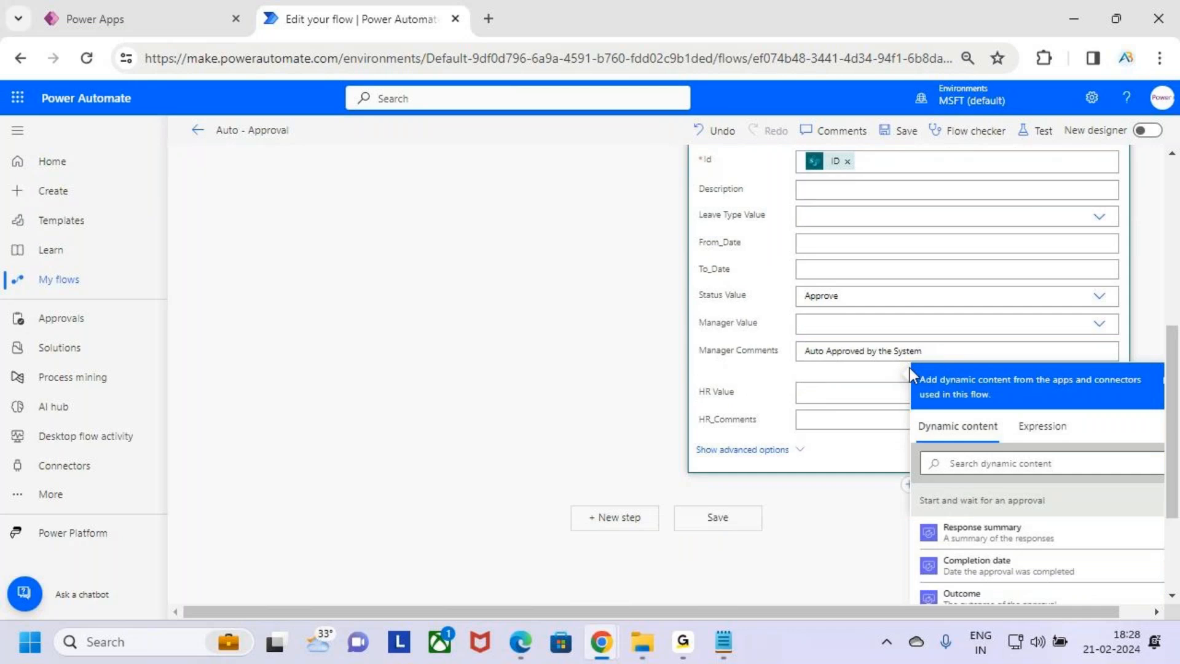
{"action": "scroll", "coordinate": [910, 369], "scroll_direction": "up", "scroll_amount": 3}
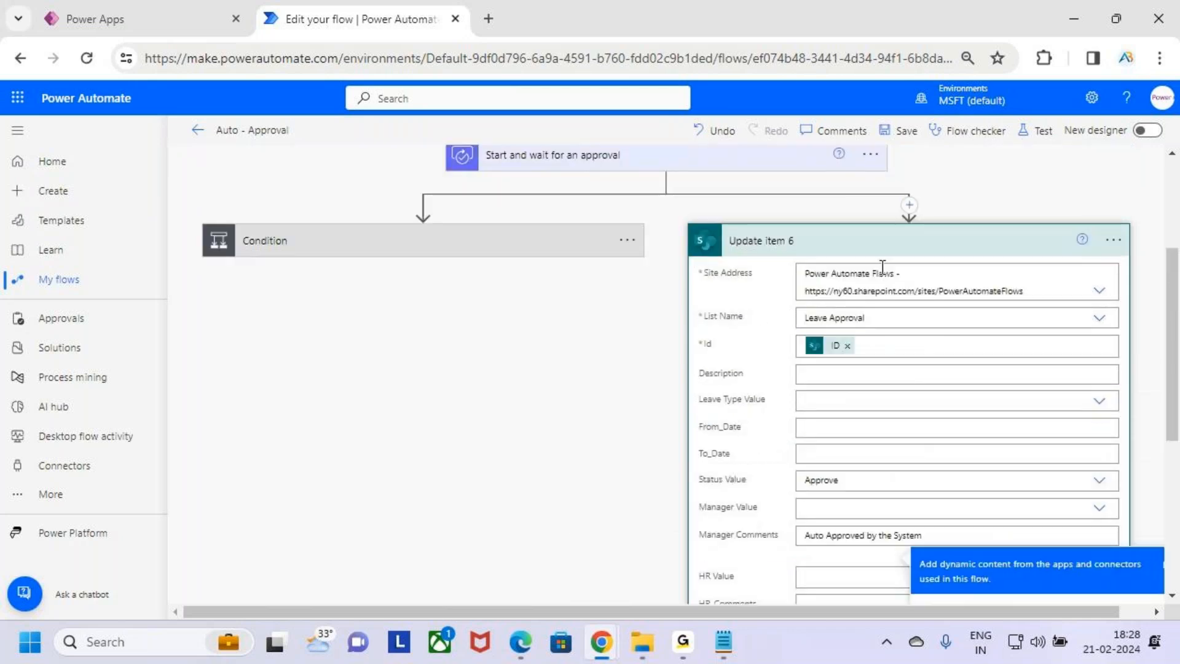
{"action": "left_click", "coordinate": [886, 250]}
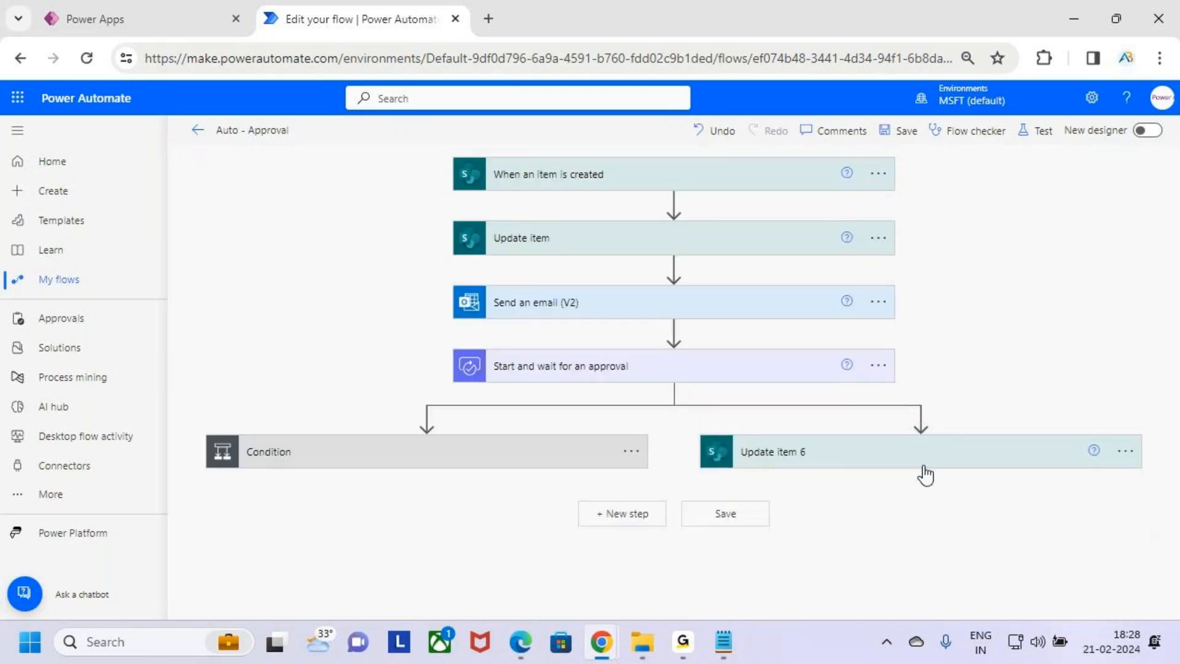
Add a Send an email (V2) action below Update item 6 by searching for send an email
{"action": "left_click", "coordinate": [921, 480]}
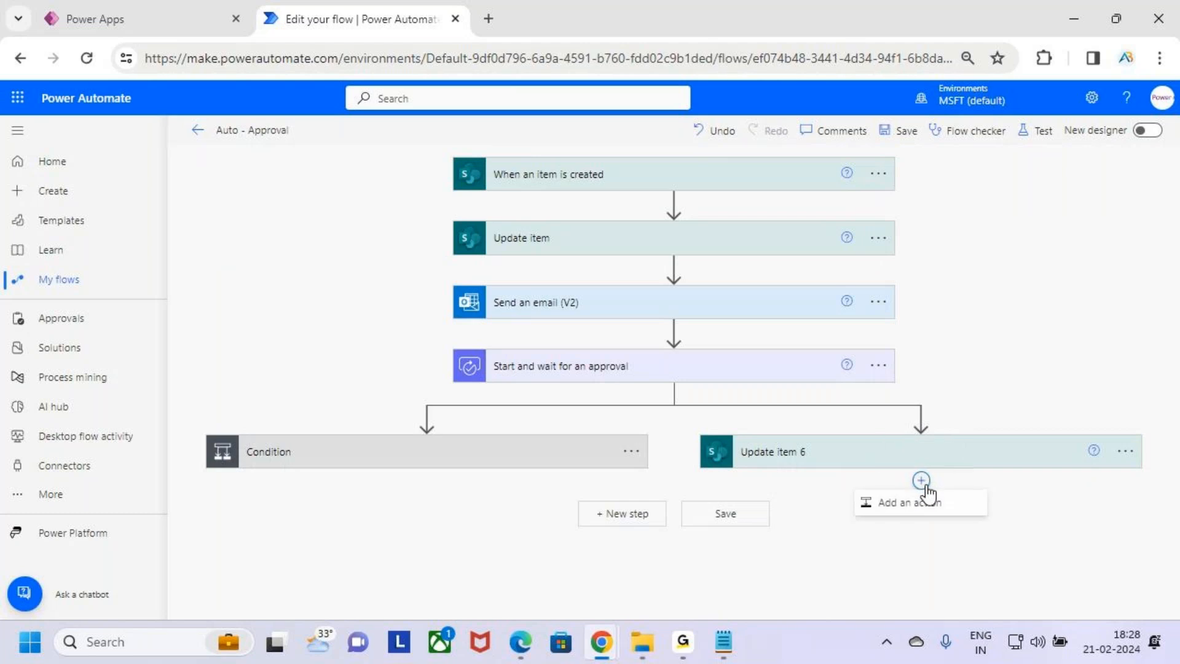
{"action": "left_click", "coordinate": [930, 509]}
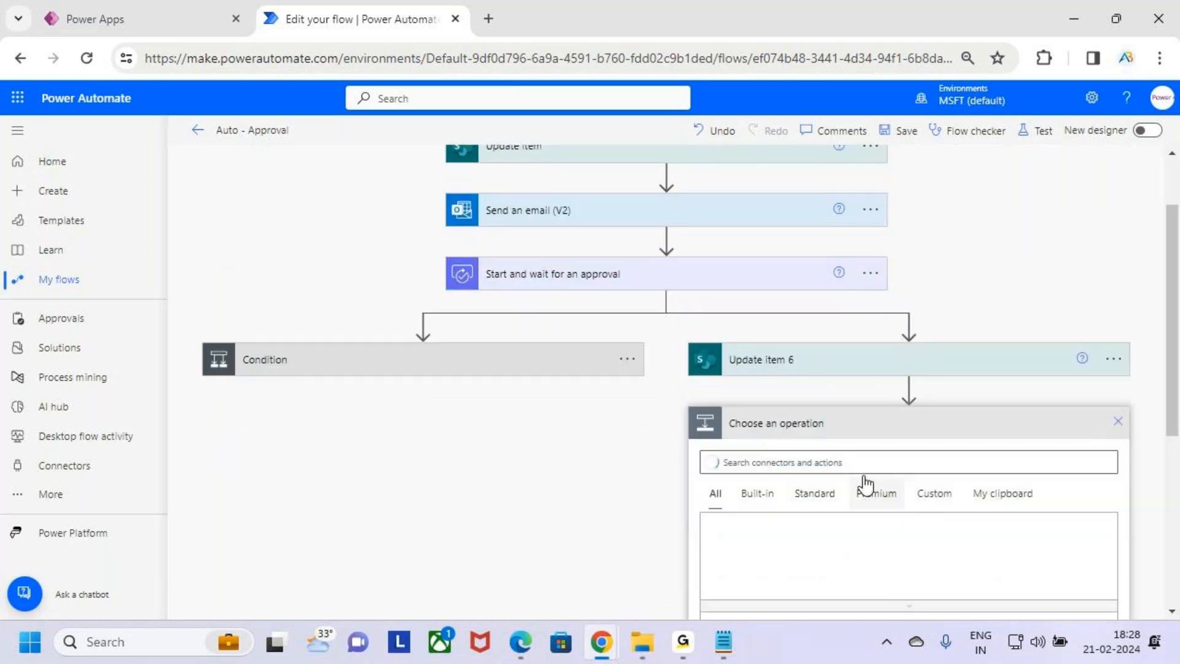
{"action": "left_click", "coordinate": [843, 464]}
{"action": "type", "text": "send an email"}
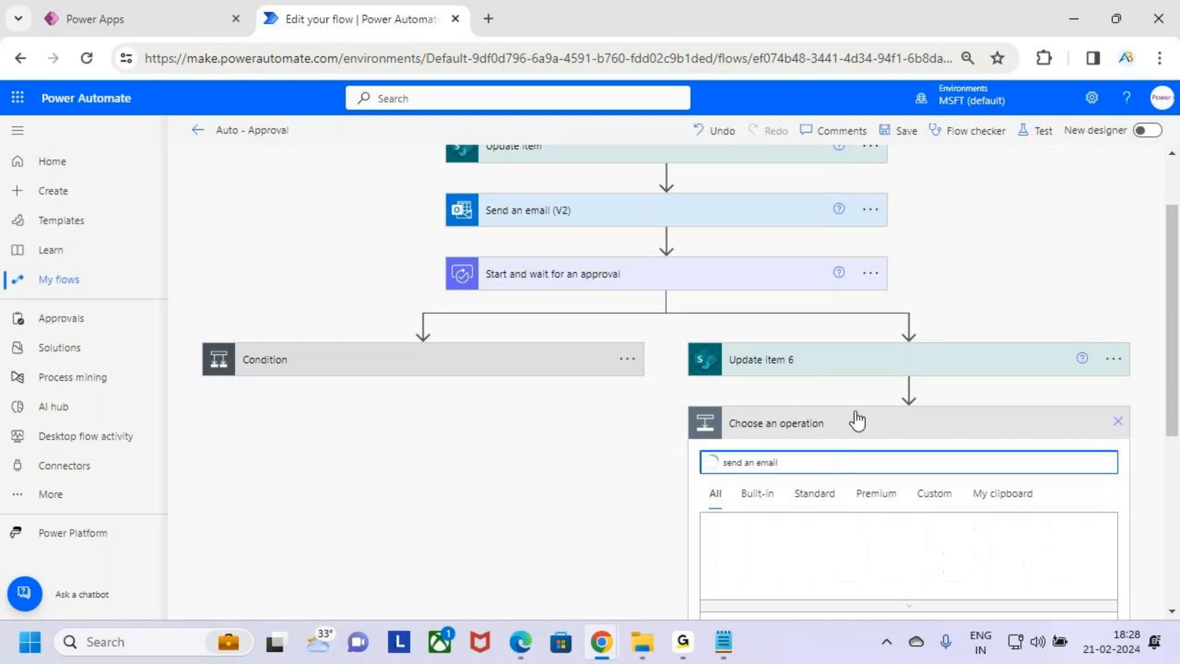
{"action": "scroll", "coordinate": [861, 406], "scroll_direction": "down", "scroll_amount": 3}
{"action": "scroll", "coordinate": [868, 512], "scroll_direction": "down", "scroll_amount": 2}
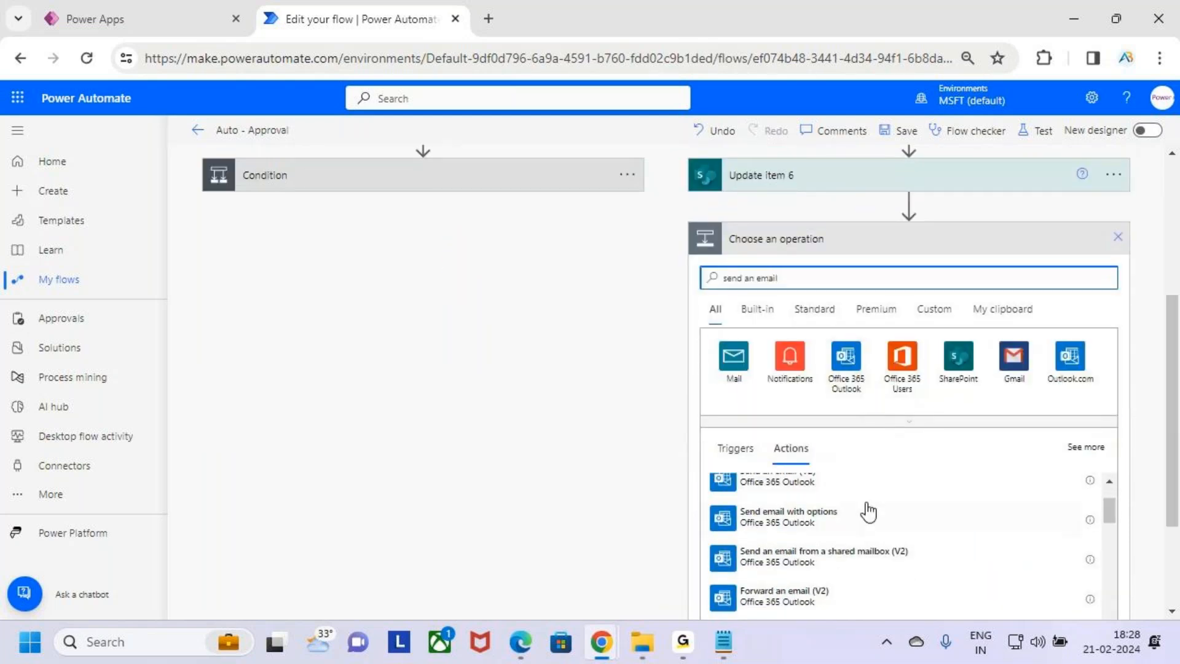
{"action": "scroll", "coordinate": [869, 511], "scroll_direction": "up", "scroll_amount": 2}
{"action": "left_click", "coordinate": [777, 563]}
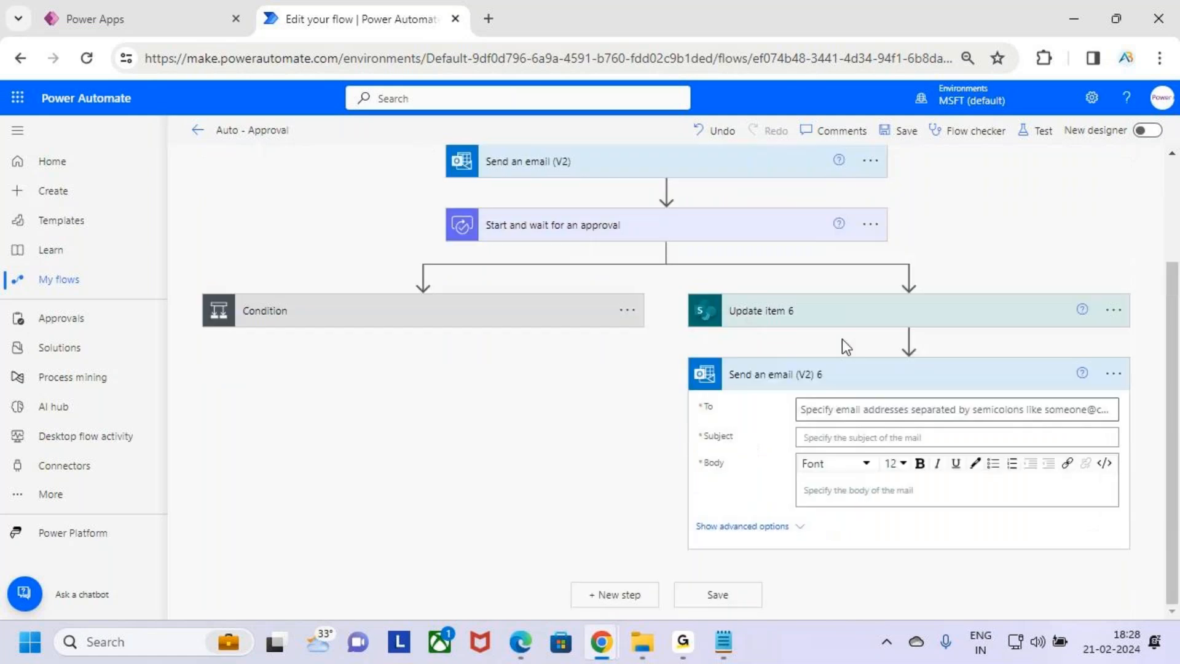
Set the email's To field to Created By Email from the When an item is created trigger
{"action": "left_click", "coordinate": [861, 409]}
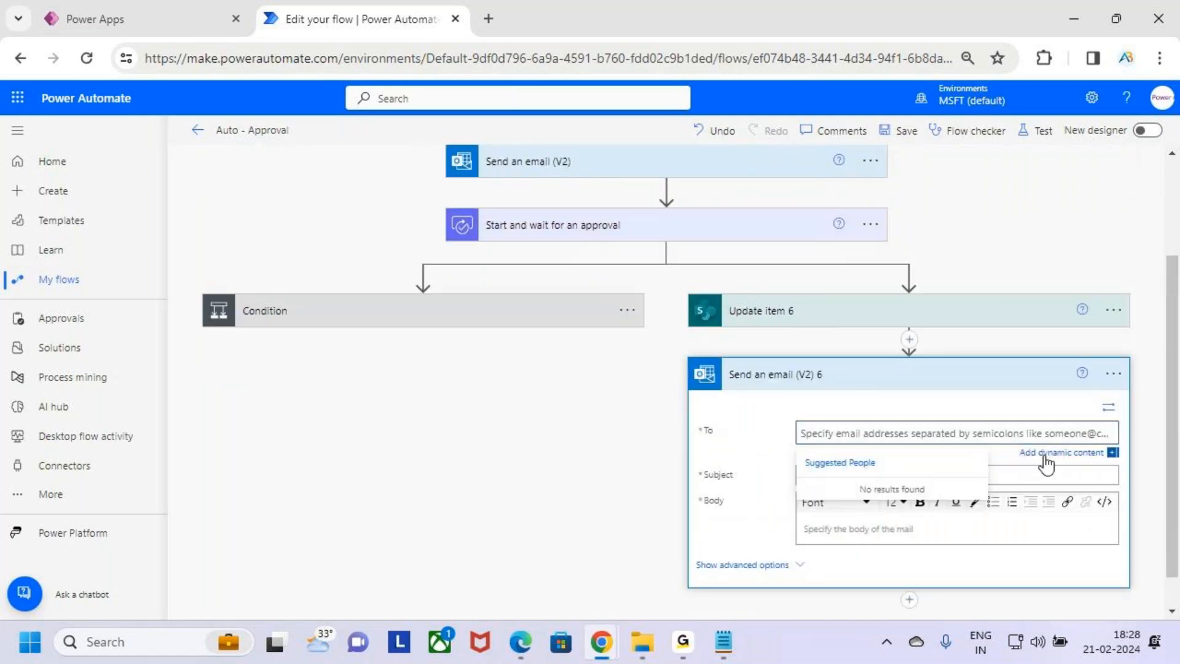
{"action": "left_click", "coordinate": [1046, 453]}
{"action": "scroll", "coordinate": [1041, 334], "scroll_direction": "down", "scroll_amount": 4}
{"action": "scroll", "coordinate": [1033, 483], "scroll_direction": "down", "scroll_amount": 2}
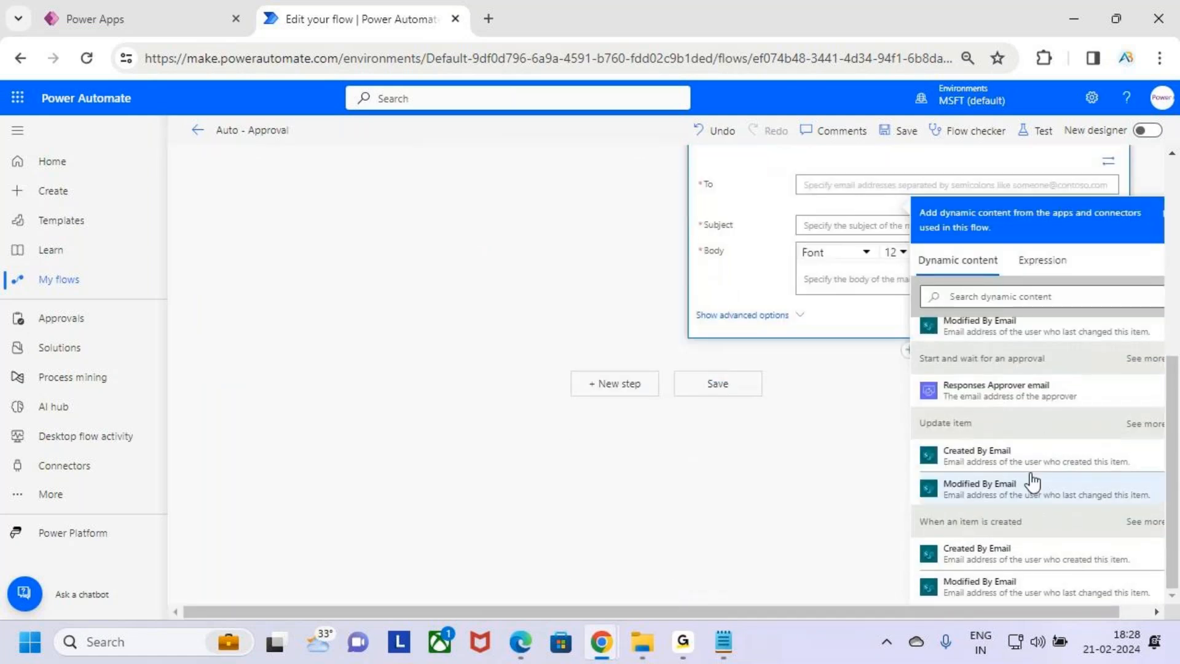
{"action": "key", "text": "ctrl+2"}
{"action": "left_click_drag", "start_coordinate": [918, 541], "coordinate": [1046, 528]}
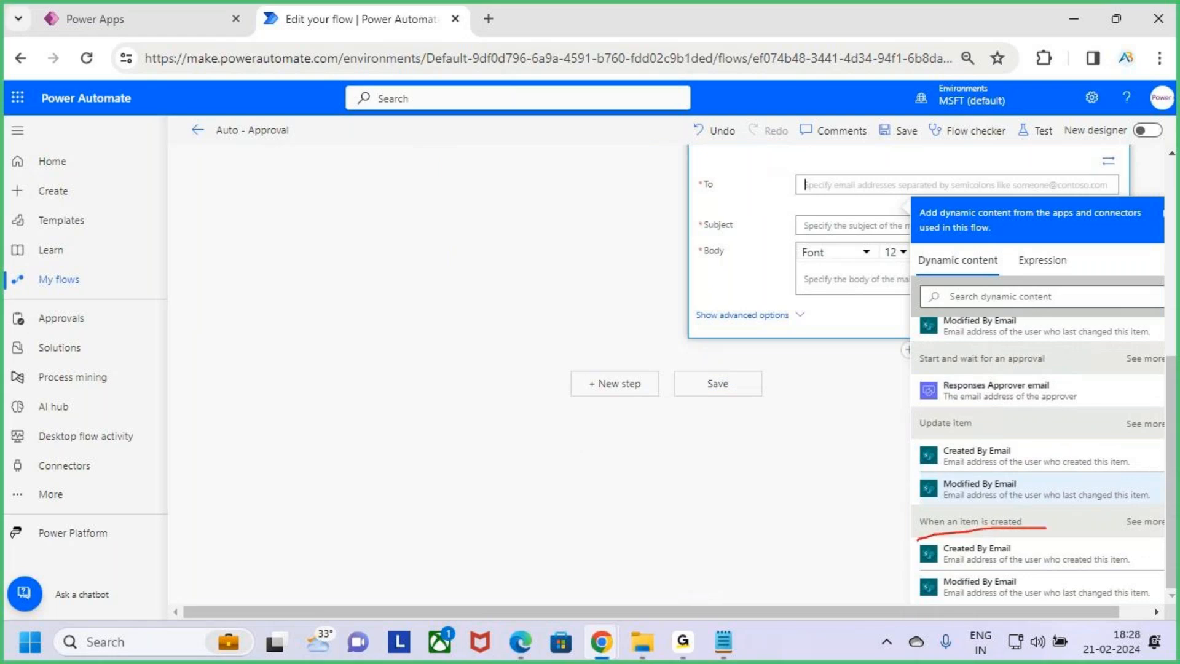
{"action": "left_click_drag", "start_coordinate": [937, 547], "coordinate": [1050, 568]}
{"action": "key", "text": "Escape"}
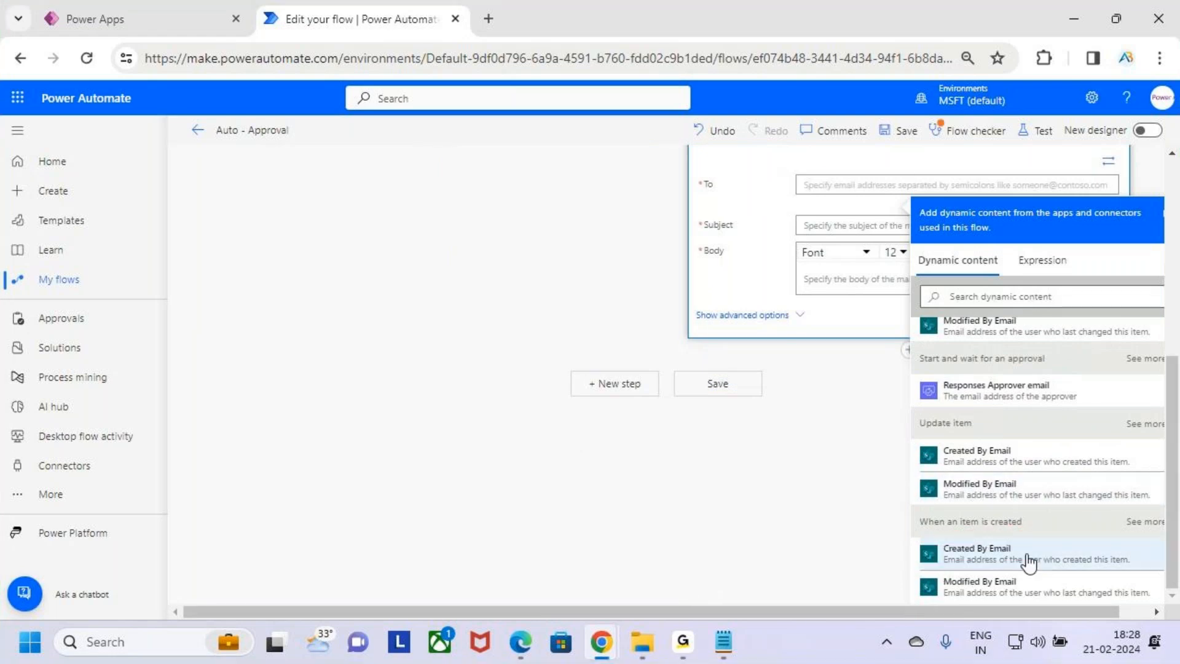
{"action": "left_click", "coordinate": [1030, 559]}
Set the email subject to "Auto Approved by System"
{"action": "left_click", "coordinate": [846, 232]}
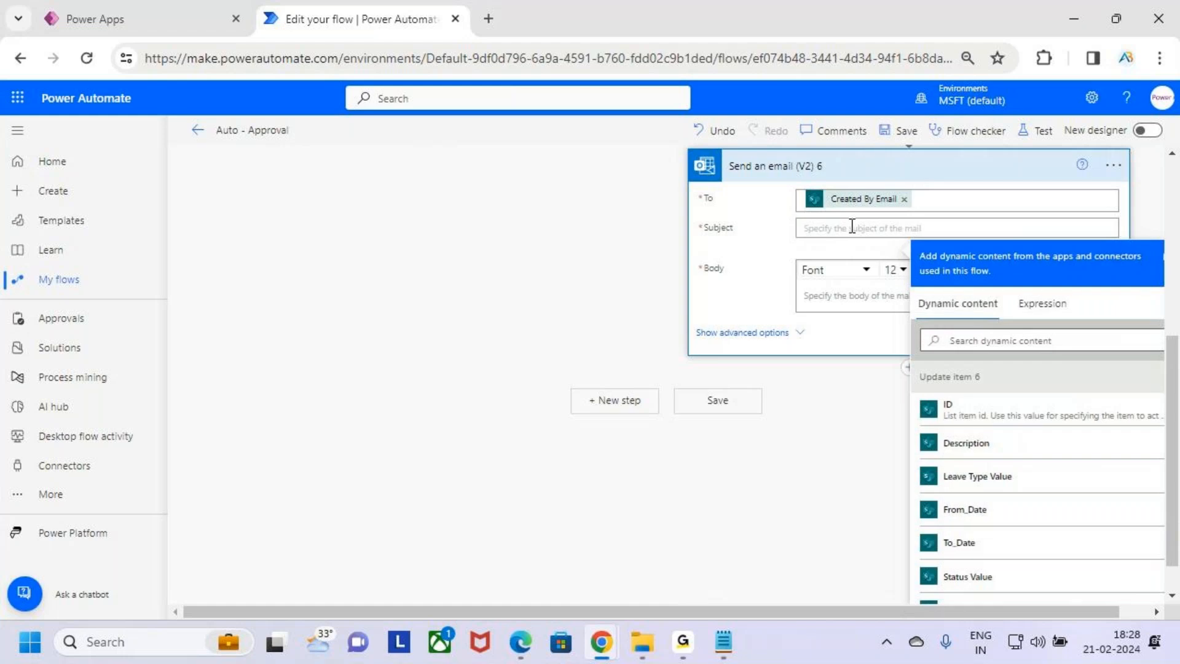
{"action": "type", "text": "Auto"}
{"action": "type", "text": " Approved"}
{"action": "type", "text": " n"}
{"action": "type", "text": " by Sy"}
{"action": "type", "text": "stem"}
Start the email body with "Hii" followed by the Created By DisplayName dynamic value
{"action": "left_click", "coordinate": [858, 300]}
{"action": "type", "text": "Hii"}
{"action": "scroll", "coordinate": [1068, 590], "scroll_direction": "down", "scroll_amount": 10}
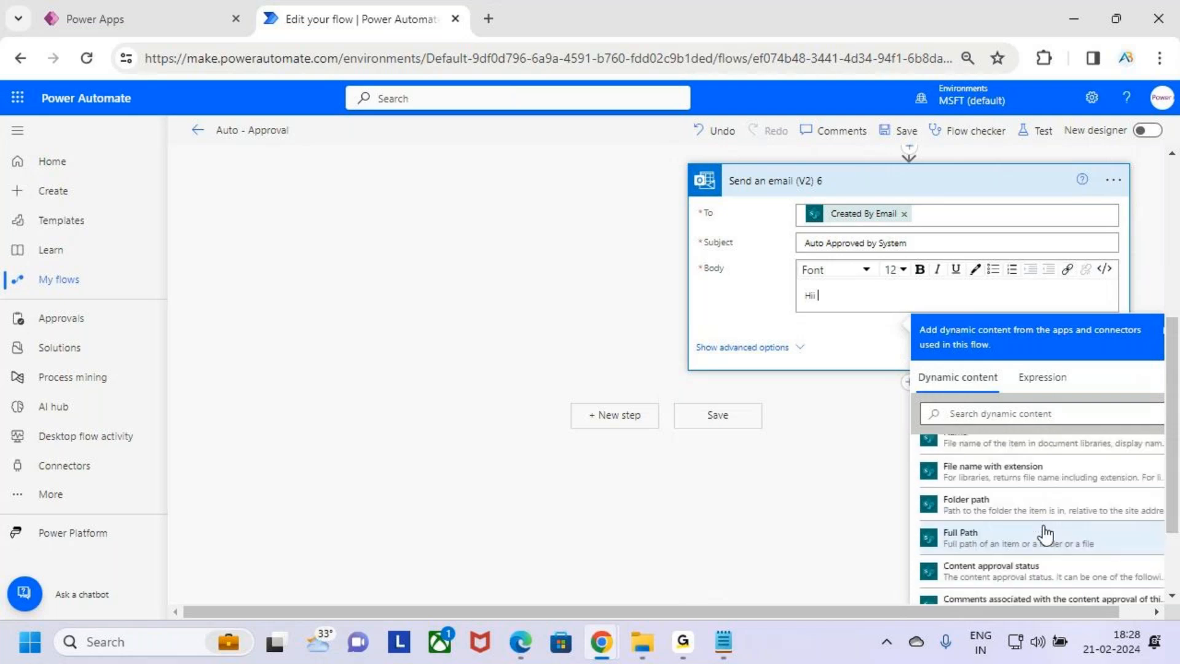
{"action": "scroll", "coordinate": [1046, 529], "scroll_direction": "down", "scroll_amount": 2}
{"action": "scroll", "coordinate": [1047, 495], "scroll_direction": "up", "scroll_amount": 10}
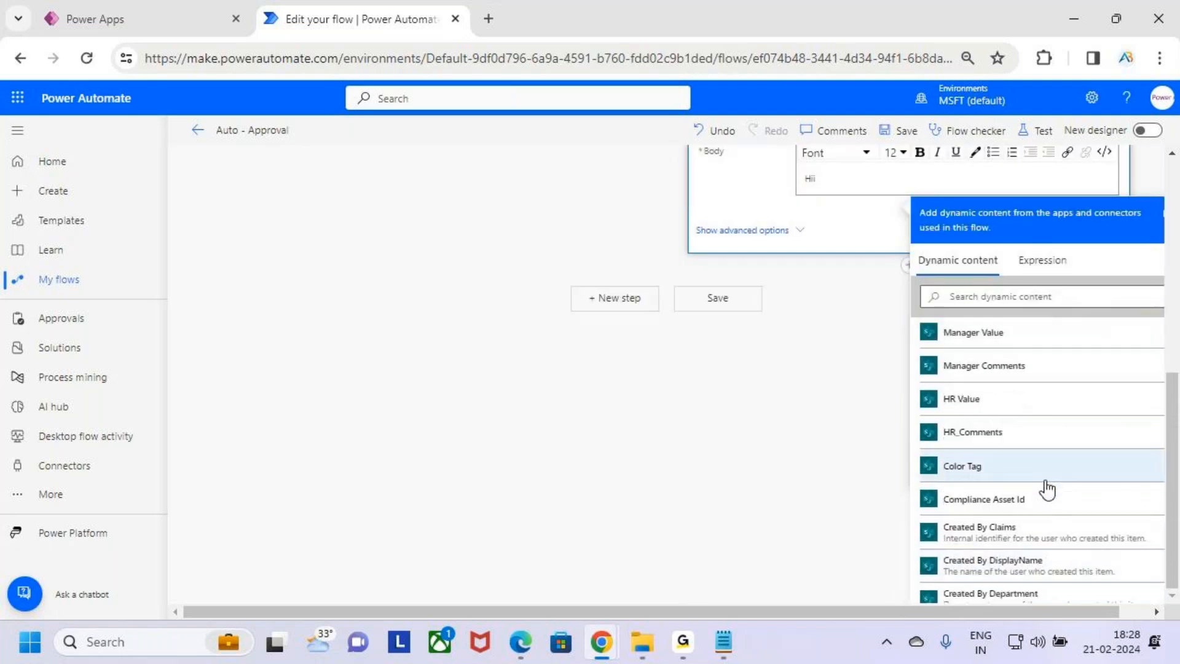
{"action": "scroll", "coordinate": [1047, 488], "scroll_direction": "up", "scroll_amount": 3}
{"action": "scroll", "coordinate": [1065, 467], "scroll_direction": "down", "scroll_amount": 2}
{"action": "scroll", "coordinate": [1045, 476], "scroll_direction": "up", "scroll_amount": 1}
{"action": "scroll", "coordinate": [1022, 487], "scroll_direction": "down", "scroll_amount": 5}
{"action": "scroll", "coordinate": [1033, 468], "scroll_direction": "up", "scroll_amount": 5}
{"action": "scroll", "coordinate": [1046, 448], "scroll_direction": "down", "scroll_amount": 2}
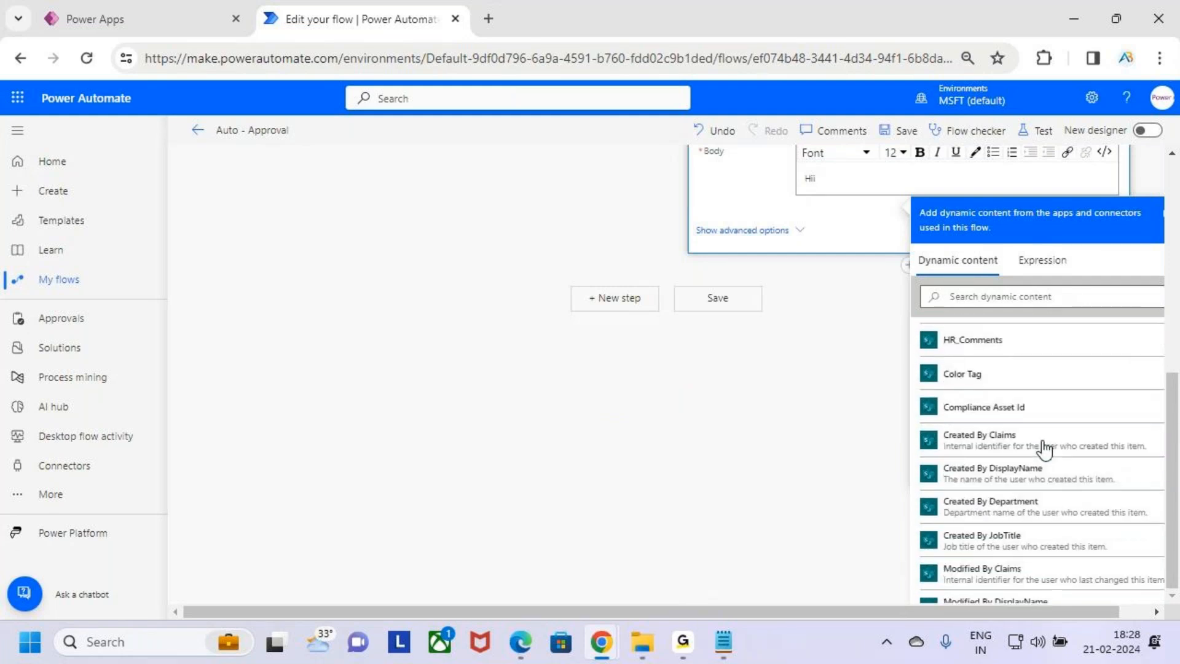
{"action": "scroll", "coordinate": [1045, 448], "scroll_direction": "down", "scroll_amount": 2}
{"action": "left_click", "coordinate": [1057, 391]}
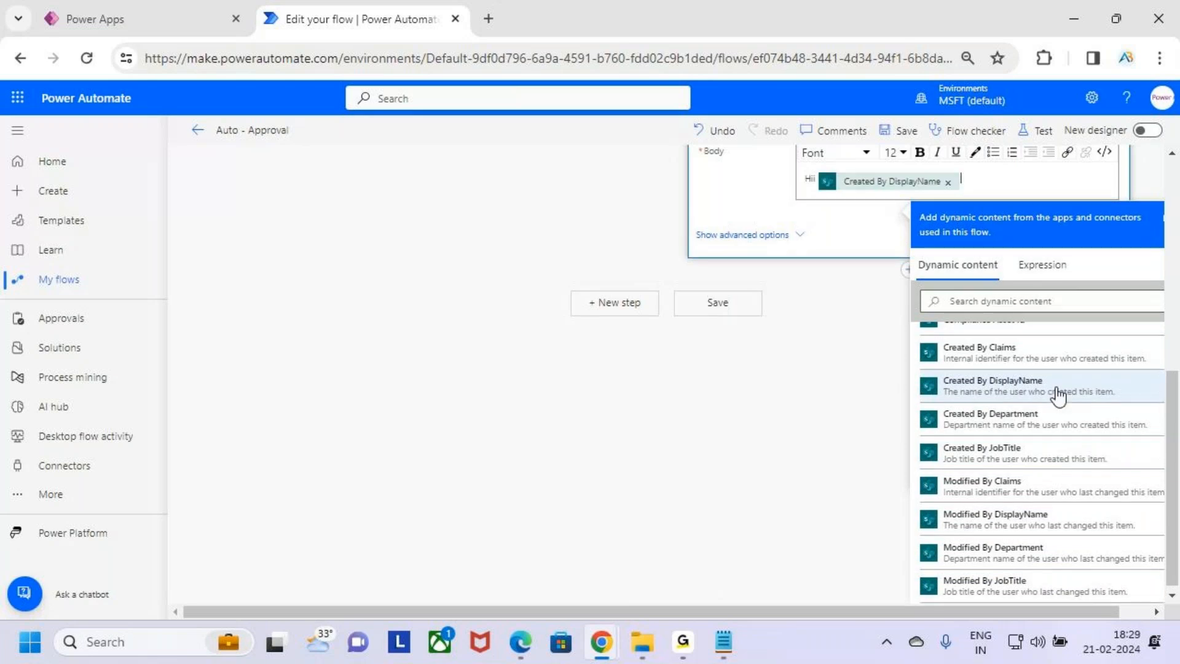
Add a comma and a new line "Your Leave Request has been Auto Approved by the System" to the body
{"action": "scroll", "coordinate": [957, 393], "scroll_direction": "up", "scroll_amount": 1}
{"action": "type", "text": ","}
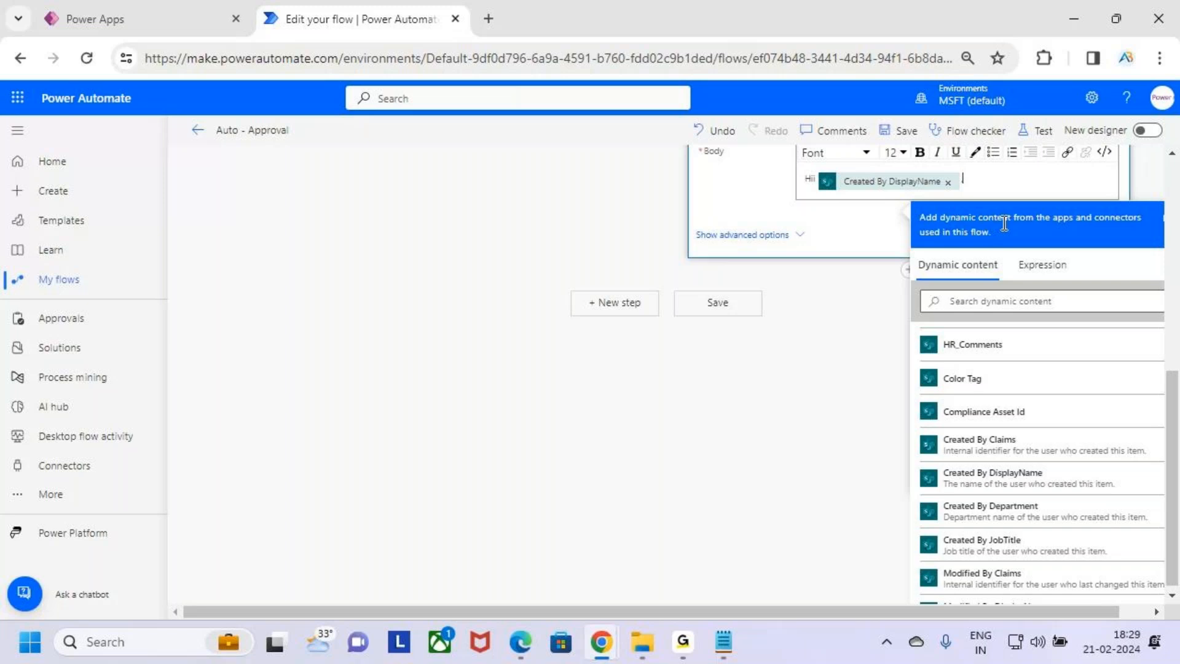
{"action": "key", "text": "shift+Left"}
{"action": "left_click", "coordinate": [982, 177]}
{"action": "key", "text": "Return"}
{"action": "key", "text": "Return"}
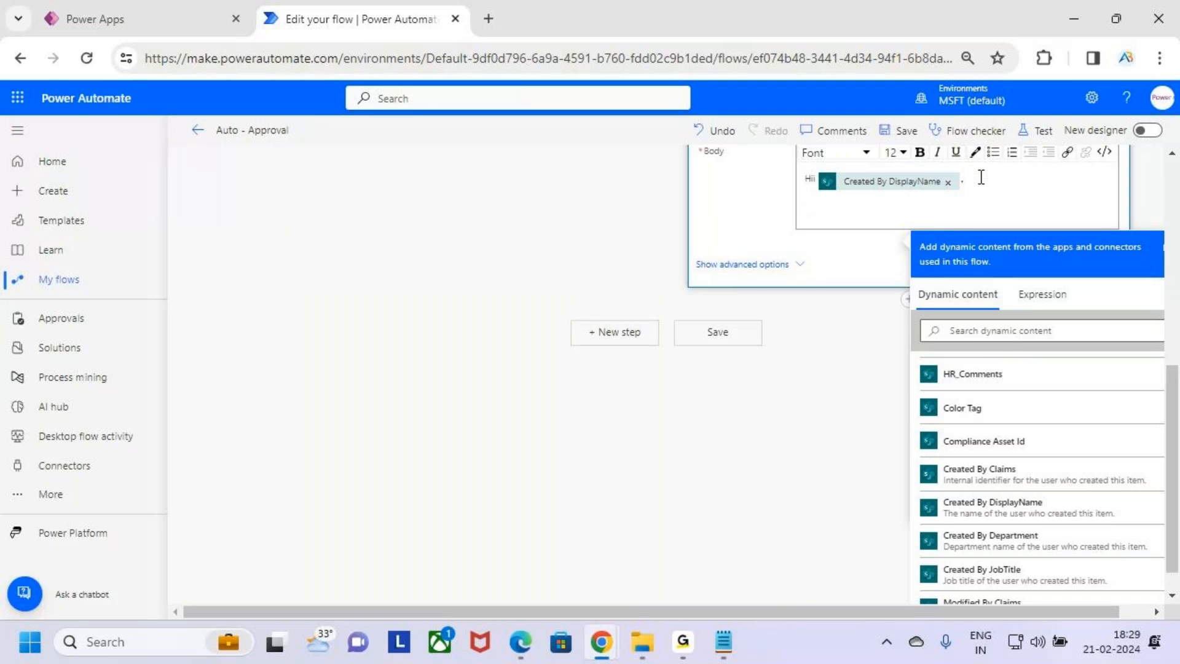
{"action": "type", "text": "Your Leave Request has been A"}
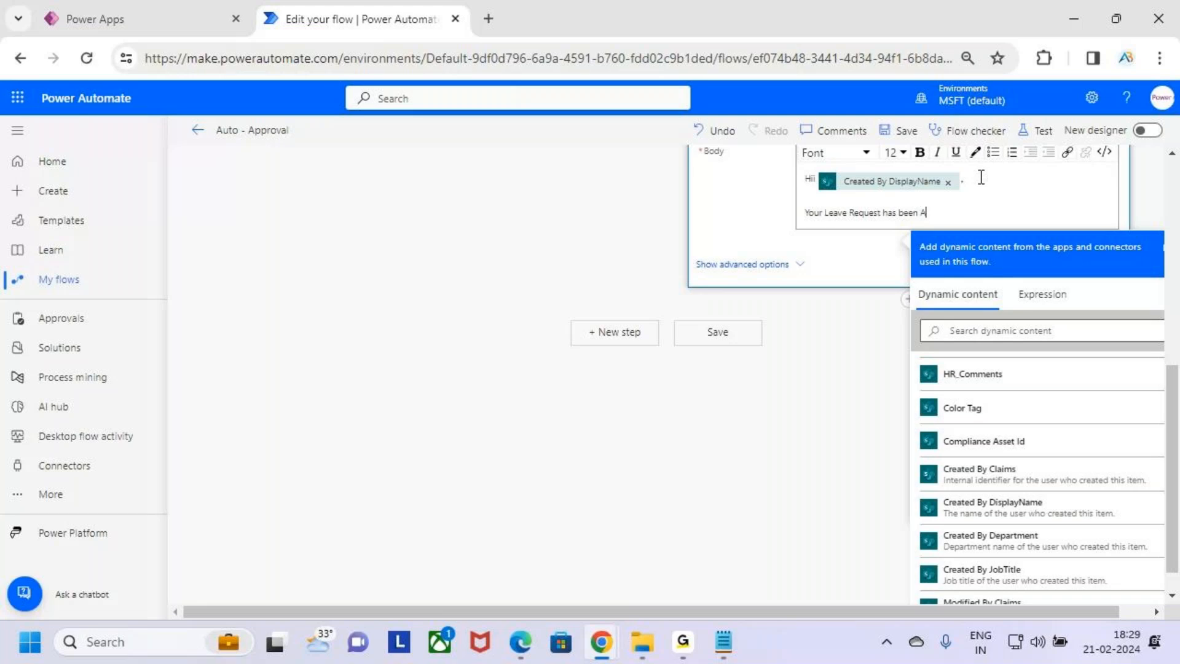
{"action": "type", "text": "uto Approved by the System"}
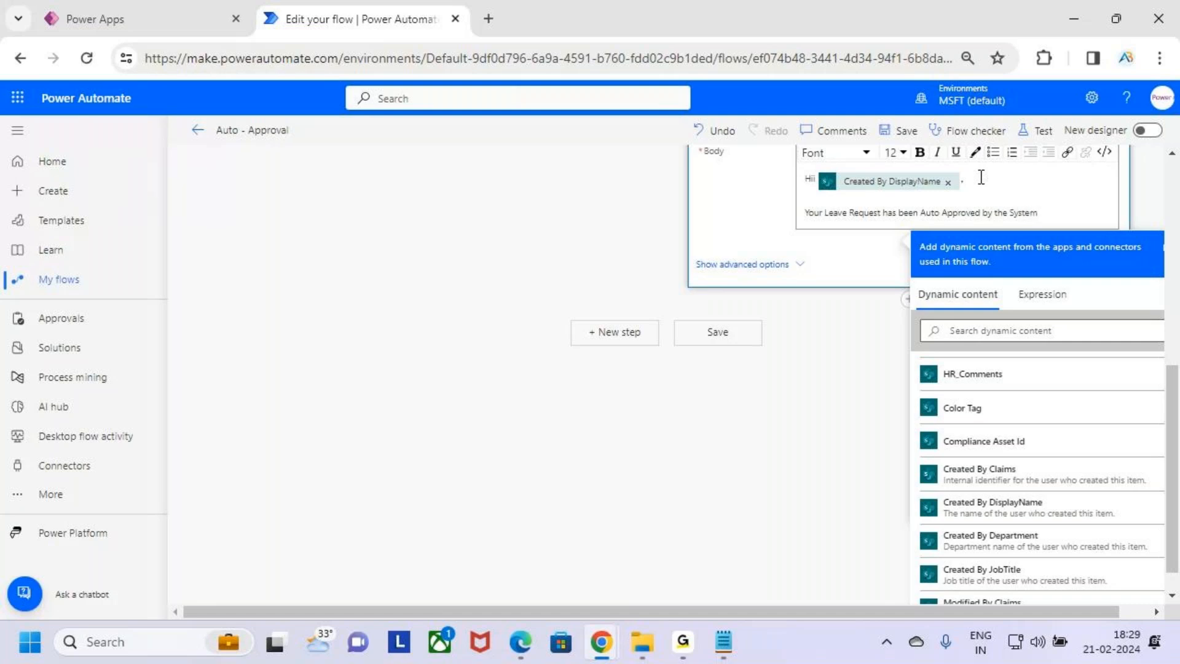
Add a bold sign-off "Thanks" and "AB Trainings" on separate lines at the end of the email body
{"action": "key", "text": "Return"}
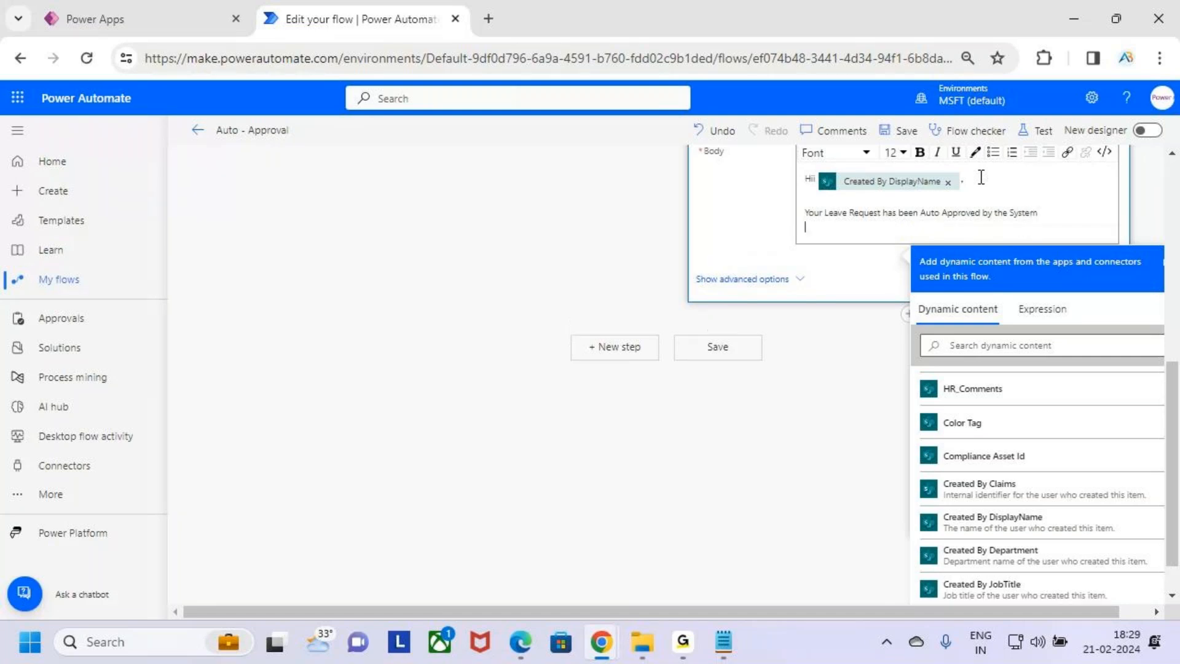
{"action": "key", "text": "Return"}
{"action": "type", "text": "Th"}
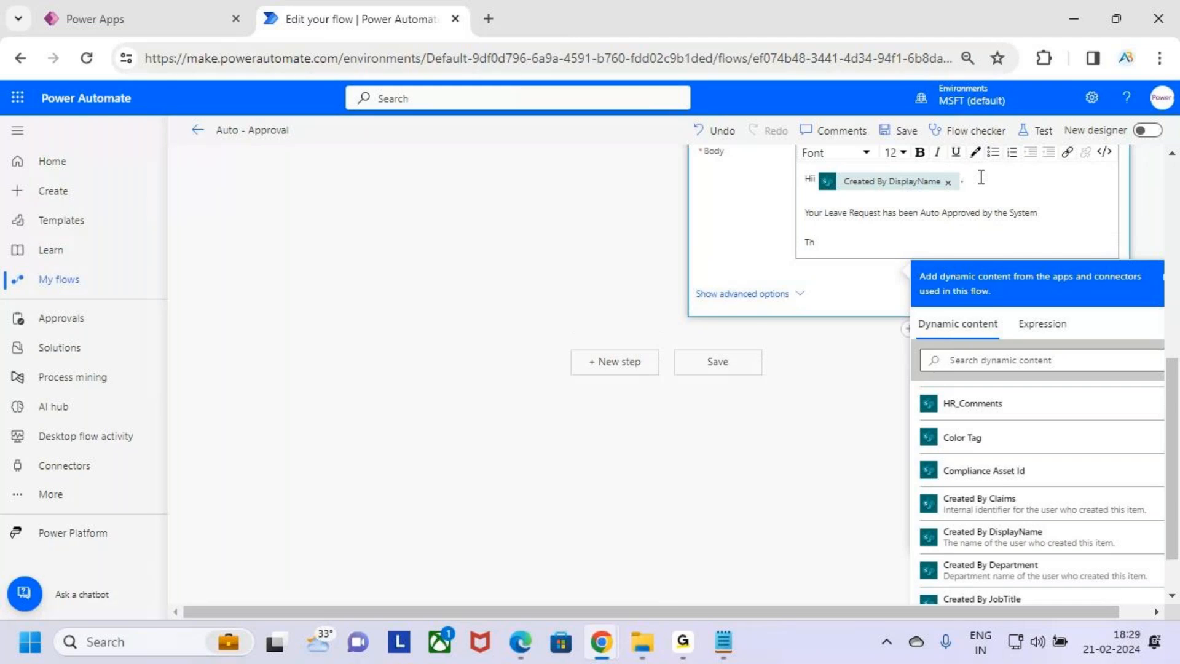
{"action": "type", "text": "anks"}
{"action": "key", "text": "Return"}
{"action": "type", "text": "A"}
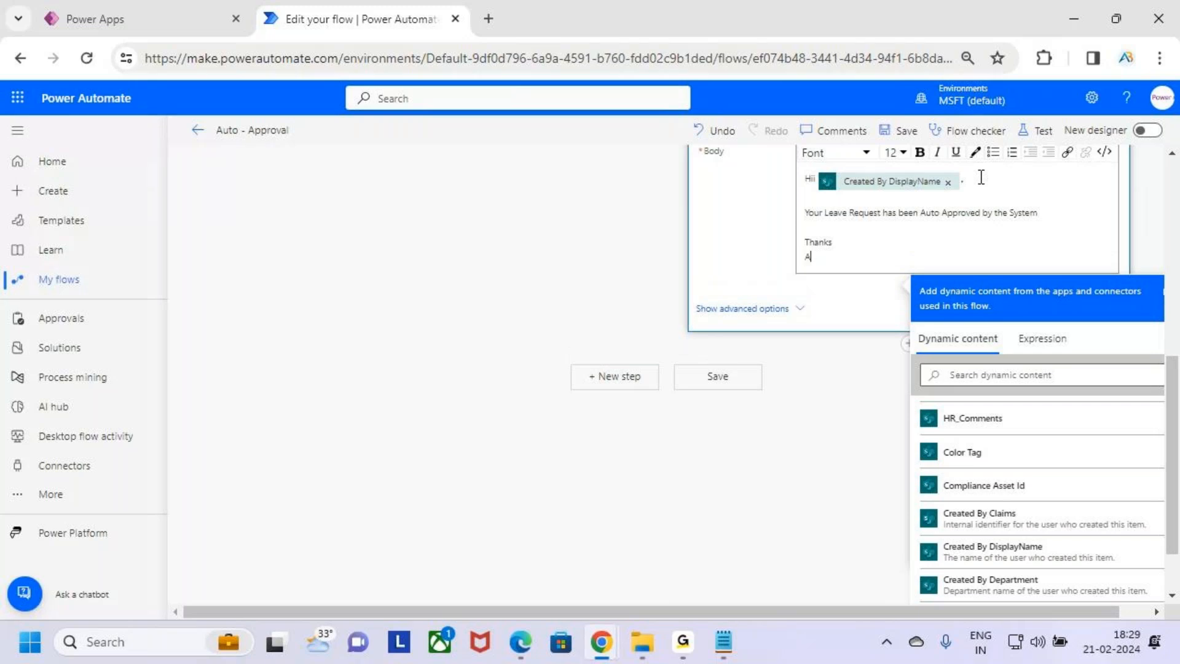
{"action": "type", "text": "B Trainings"}
{"action": "key", "text": "shift+Up"}
{"action": "key", "text": "shift+Home"}
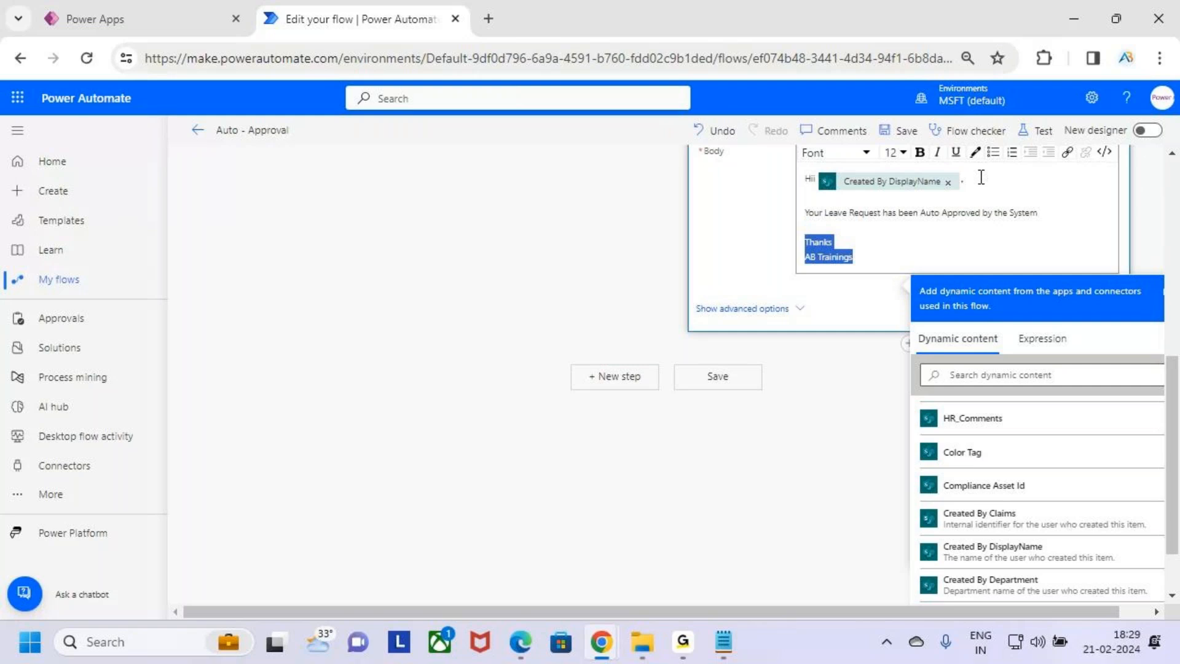
{"action": "left_click", "coordinate": [920, 153]}
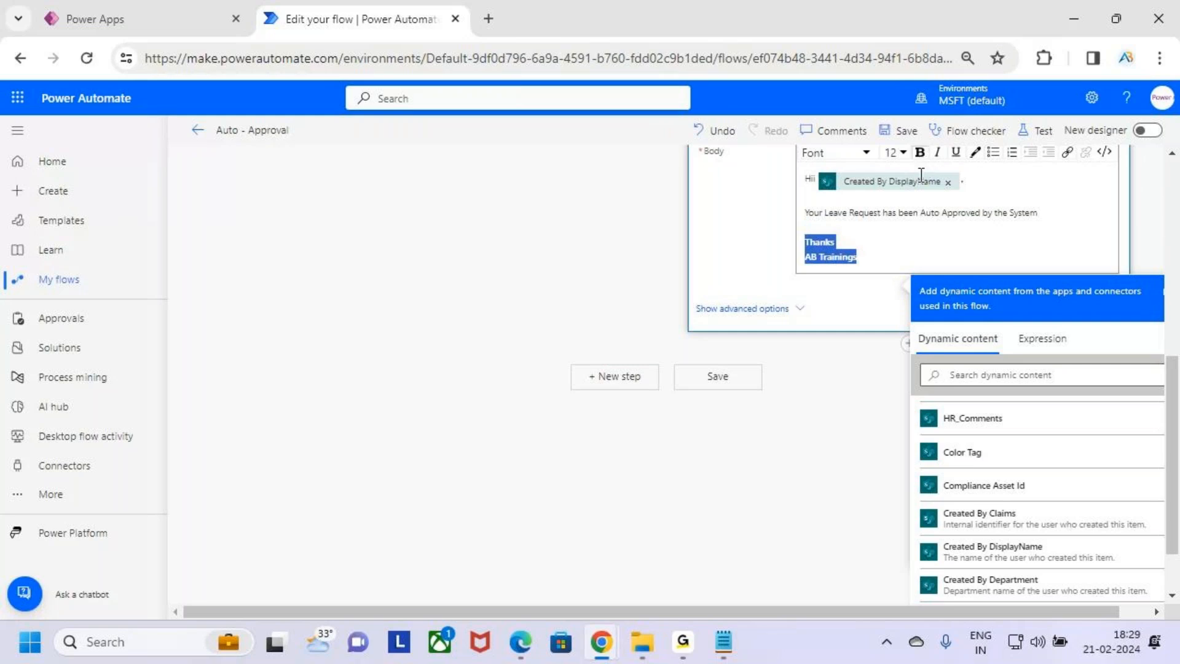
Replace "Auto Approved by the System" in the body line with a bold "Approved" and add a blank line below
{"action": "left_click", "coordinate": [924, 229]}
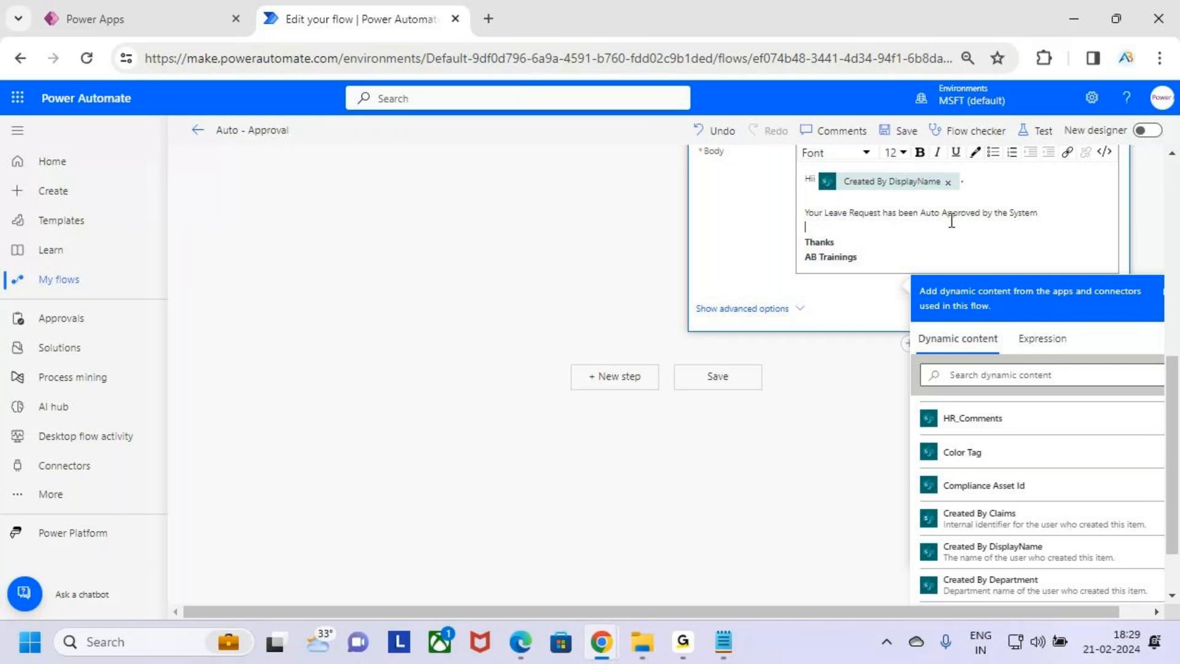
{"action": "left_click_drag", "start_coordinate": [920, 212], "coordinate": [1038, 213]}
{"action": "key", "text": "BackSpace"}
{"action": "type", "text": "App"}
{"action": "type", "text": "rob"}
{"action": "key", "text": "BackSpace"}
{"action": "type", "text": "ved"}
{"action": "key", "text": "shift+Left"}
{"action": "key", "text": "shift+Left"}
{"action": "key", "text": "shift+Left"}
{"action": "key", "text": "shift+Left"}
{"action": "key", "text": "shift+Left"}
{"action": "key", "text": "shift+Left"}
{"action": "key", "text": "shift+Left"}
{"action": "key", "text": "shift+Left"}
{"action": "left_click", "coordinate": [921, 152]}
{"action": "left_click", "coordinate": [972, 212]}
{"action": "left_click", "coordinate": [881, 231]}
{"action": "key", "text": "Return"}
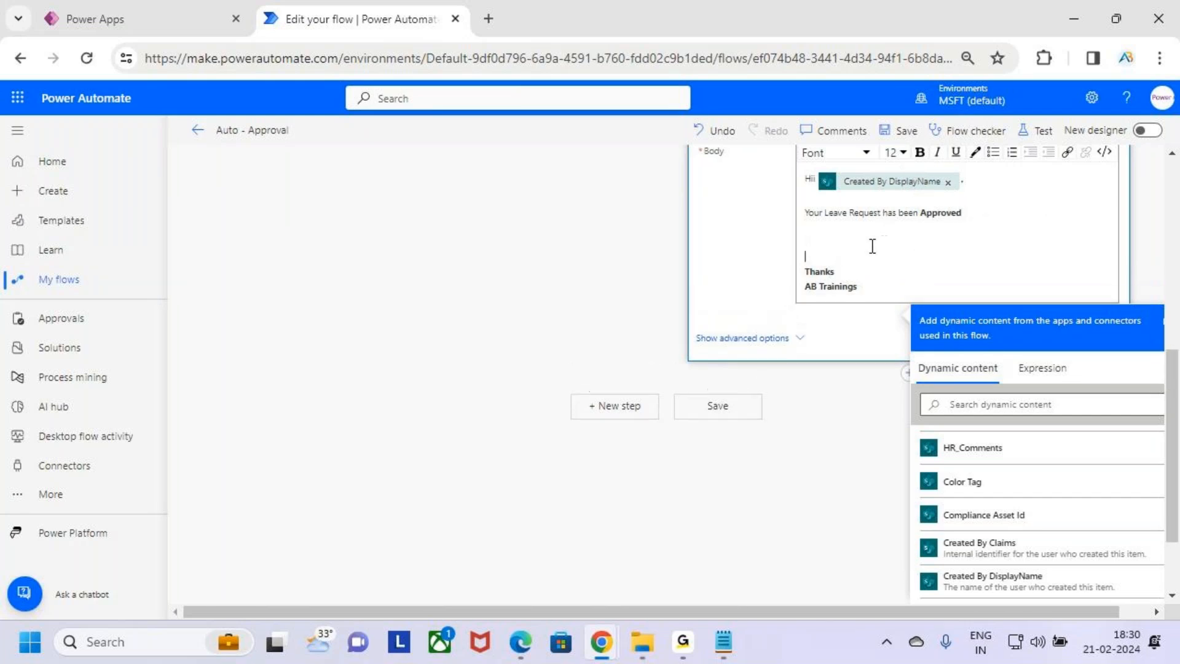
Add a line "Mgr_Comments : Auto Approved by the System" with the label in bold, then collapse the email action
{"action": "type", "text": "Mgr_Comments :"}
{"action": "key", "text": "Left"}
{"action": "key", "text": "shift+Right"}
{"action": "key", "text": "shift+Right"}
{"action": "triple_click", "coordinate": [837, 242]}
{"action": "left_click", "coordinate": [921, 152]}
{"action": "left_click", "coordinate": [914, 243]}
{"action": "type", "text": "Auto Approved by the S"}
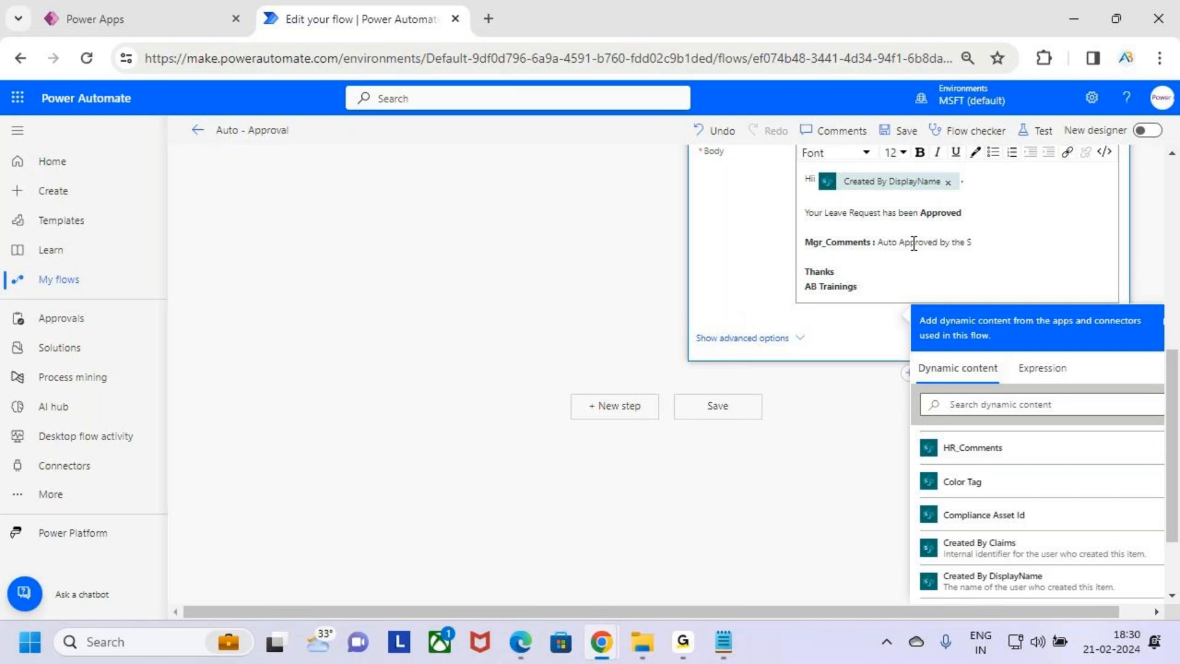
{"action": "type", "text": "ystem"}
{"action": "left_click_drag", "start_coordinate": [1010, 245], "coordinate": [937, 243]}
{"action": "left_click", "coordinate": [936, 280]}
{"action": "scroll", "coordinate": [934, 254], "scroll_direction": "up", "scroll_amount": 2}
{"action": "scroll", "coordinate": [934, 254], "scroll_direction": "up", "scroll_amount": 2}
{"action": "left_click", "coordinate": [935, 255]}
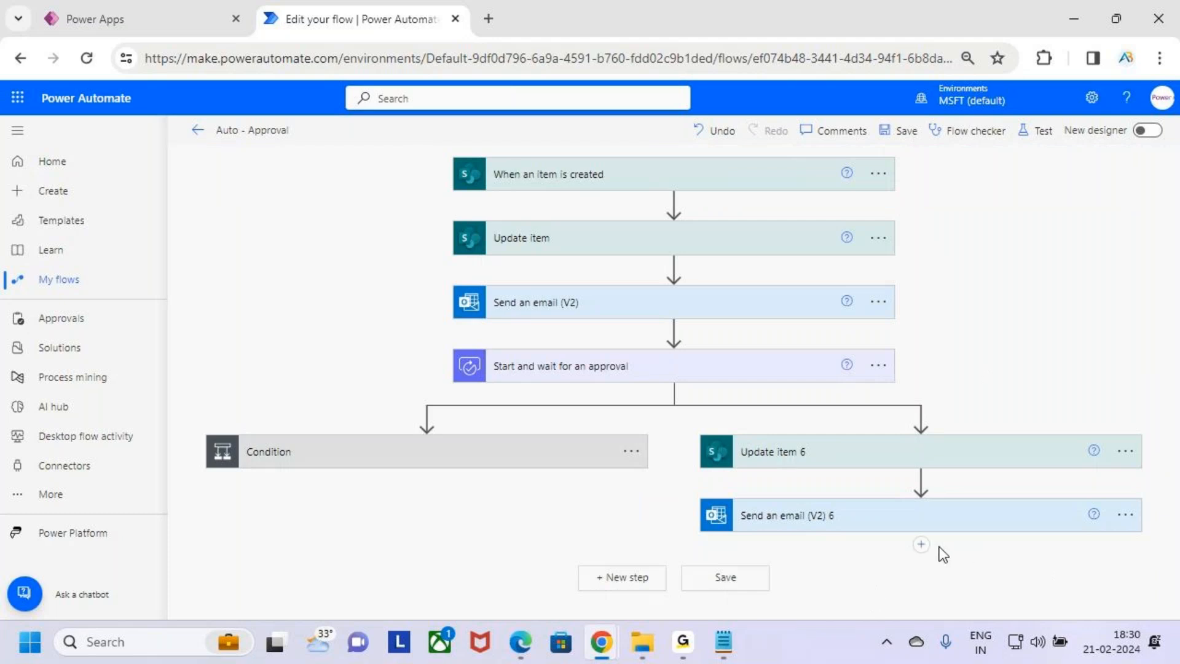
Add a Terminate action after the email in the parallel branch
{"action": "left_click", "coordinate": [922, 546]}
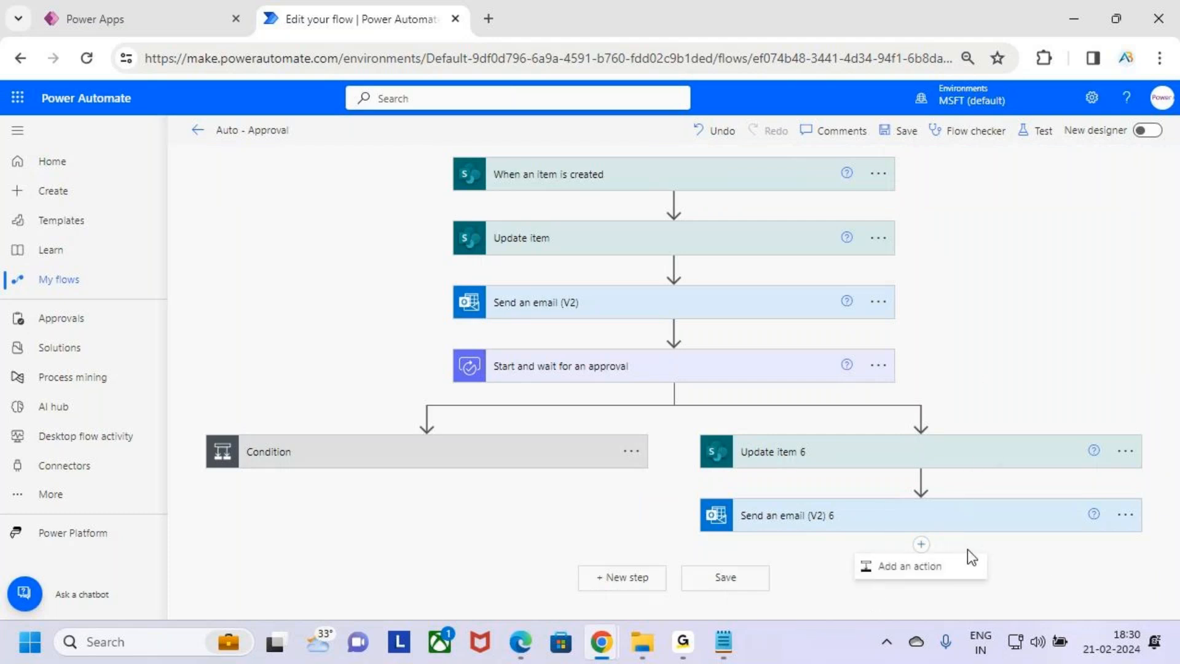
{"action": "left_click", "coordinate": [953, 560]}
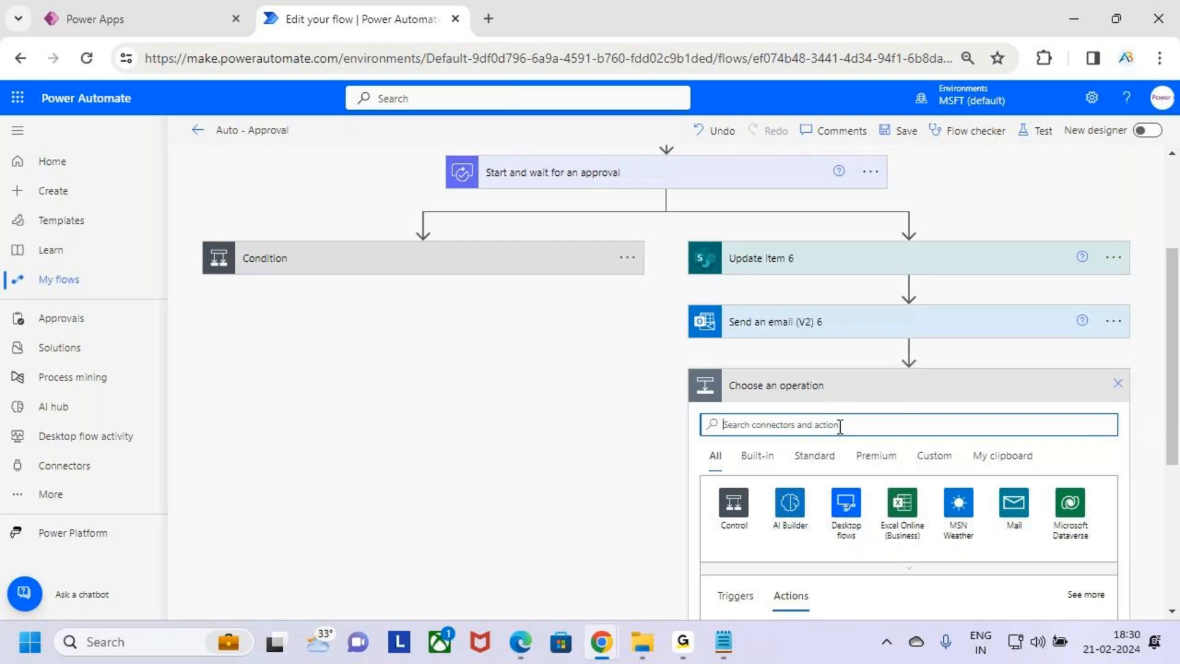
{"action": "key", "text": "alt+Tab"}
{"action": "left_click", "coordinate": [61, 403]}
{"action": "left_click_drag", "start_coordinate": [61, 403], "coordinate": [152, 404]}
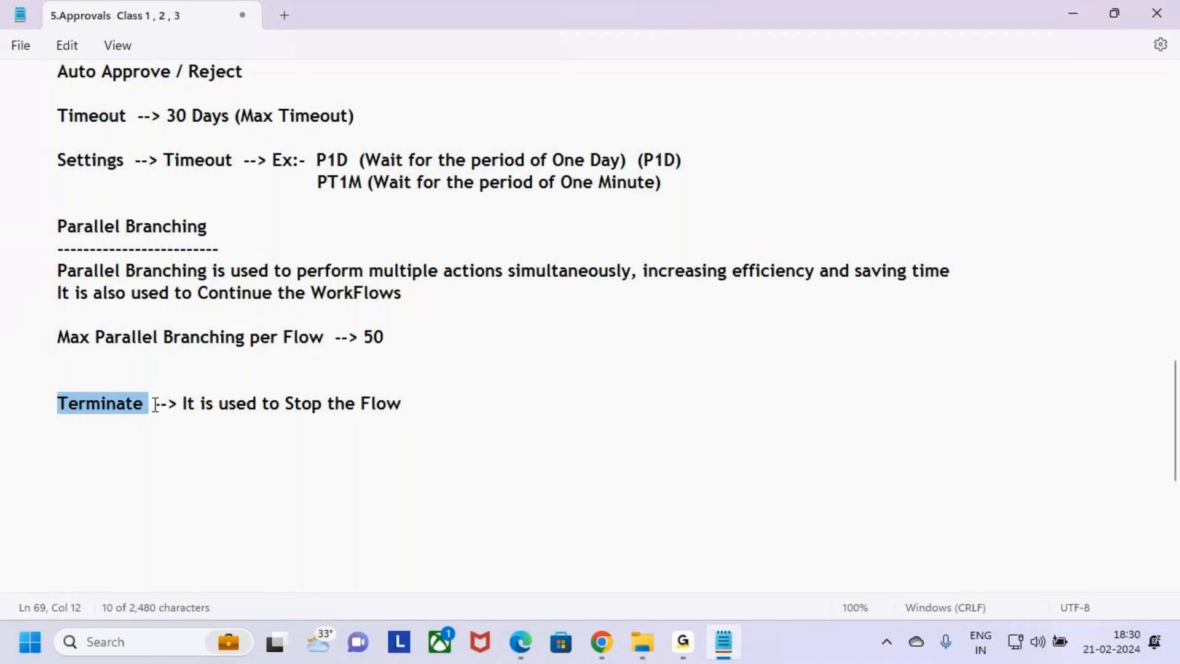
{"action": "key", "text": "alt+Tab"}
{"action": "type", "text": "Terminate"}
{"action": "scroll", "coordinate": [899, 340], "scroll_direction": "down", "scroll_amount": 3}
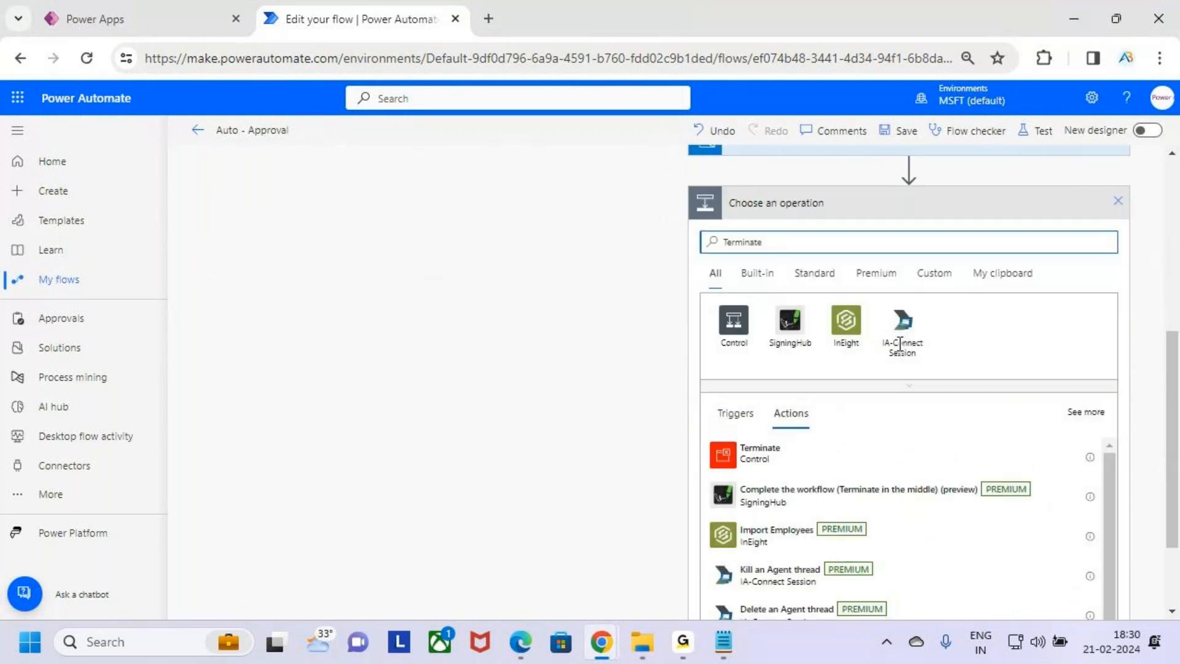
{"action": "mouse_move", "coordinate": [707, 434]}
{"action": "left_mouse_down"}
{"action": "mouse_move", "coordinate": [754, 464]}
{"action": "mouse_move", "coordinate": [811, 468]}
{"action": "left_mouse_up"}
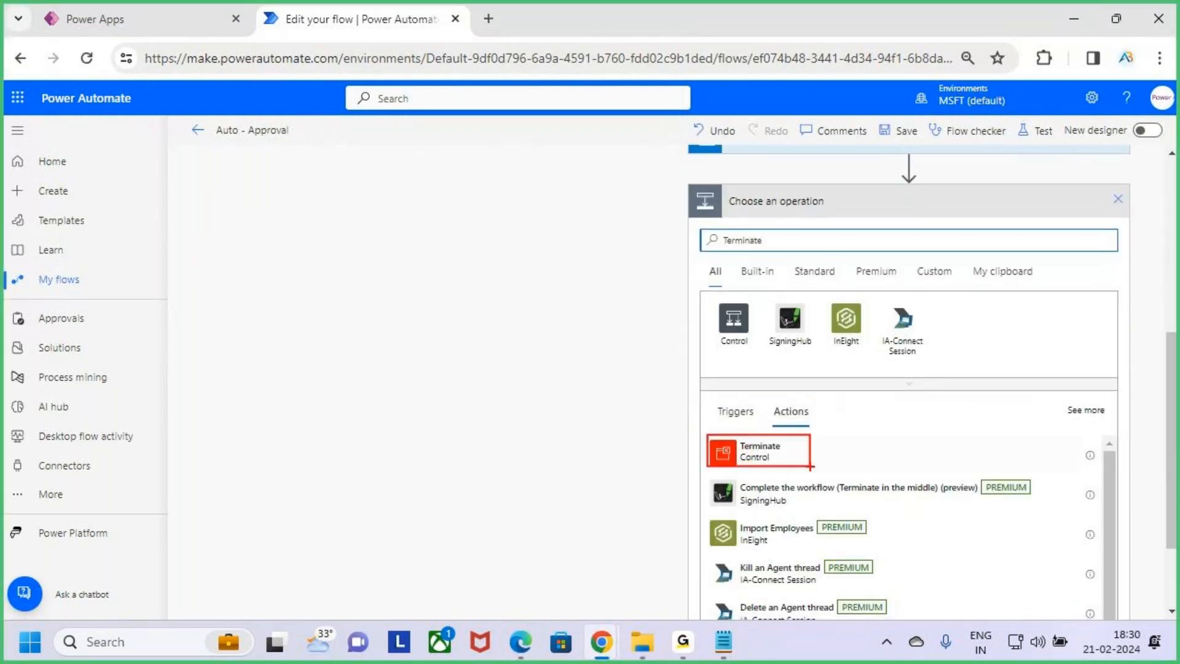
{"action": "key", "text": "Escape"}
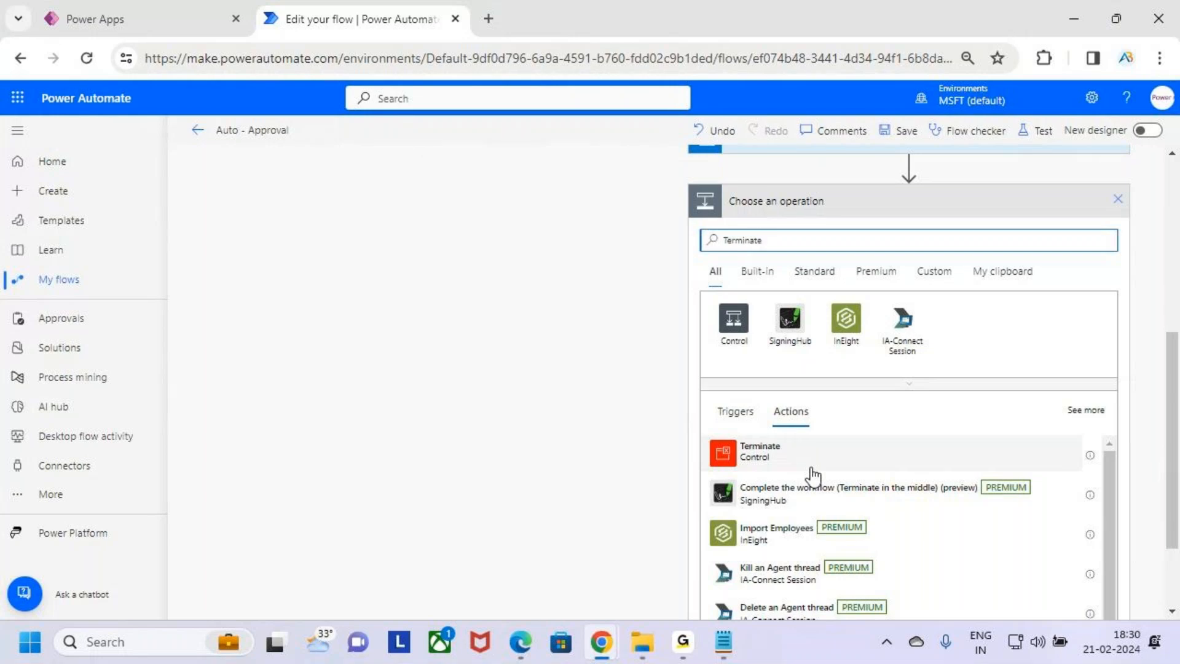
{"action": "left_click", "coordinate": [836, 453]}
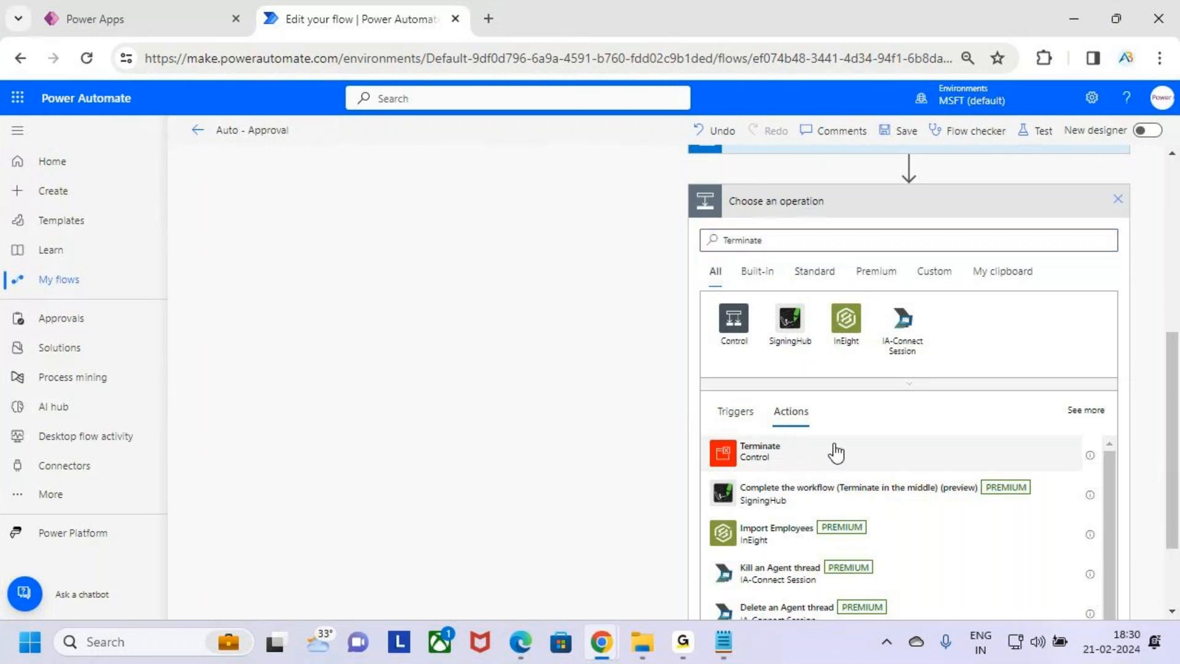
{"action": "key", "text": "ctrl+2"}
{"action": "left_click_drag", "start_coordinate": [684, 423], "coordinate": [818, 455]}
{"action": "key", "text": "Escape"}
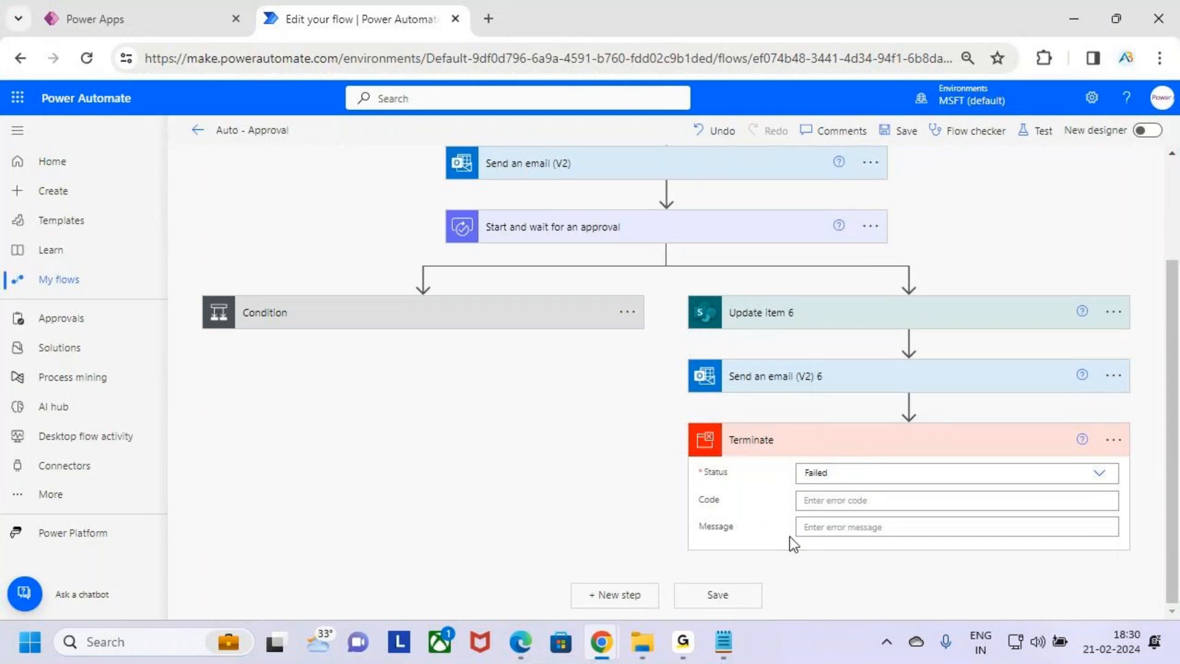
Review the notes describing what the Terminate action does
{"action": "left_click", "coordinate": [724, 642]}
{"action": "left_click_drag", "start_coordinate": [178, 403], "coordinate": [420, 402]}
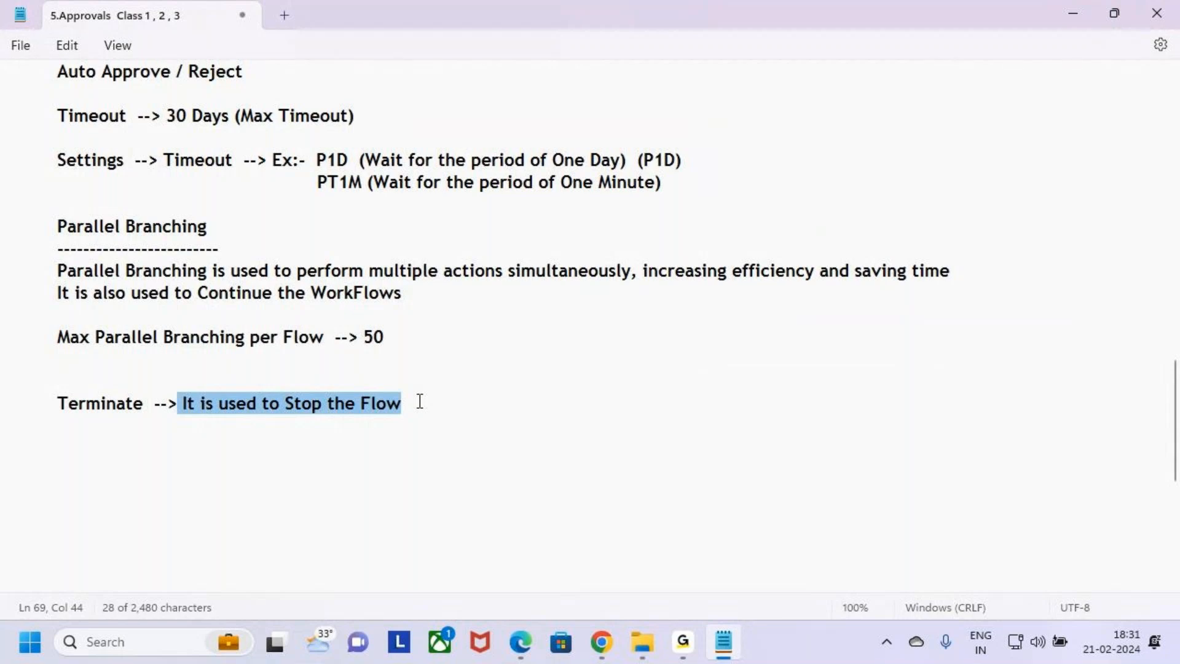
{"action": "left_click", "coordinate": [387, 435]}
{"action": "left_click", "coordinate": [286, 403]}
{"action": "left_click", "coordinate": [432, 410]}
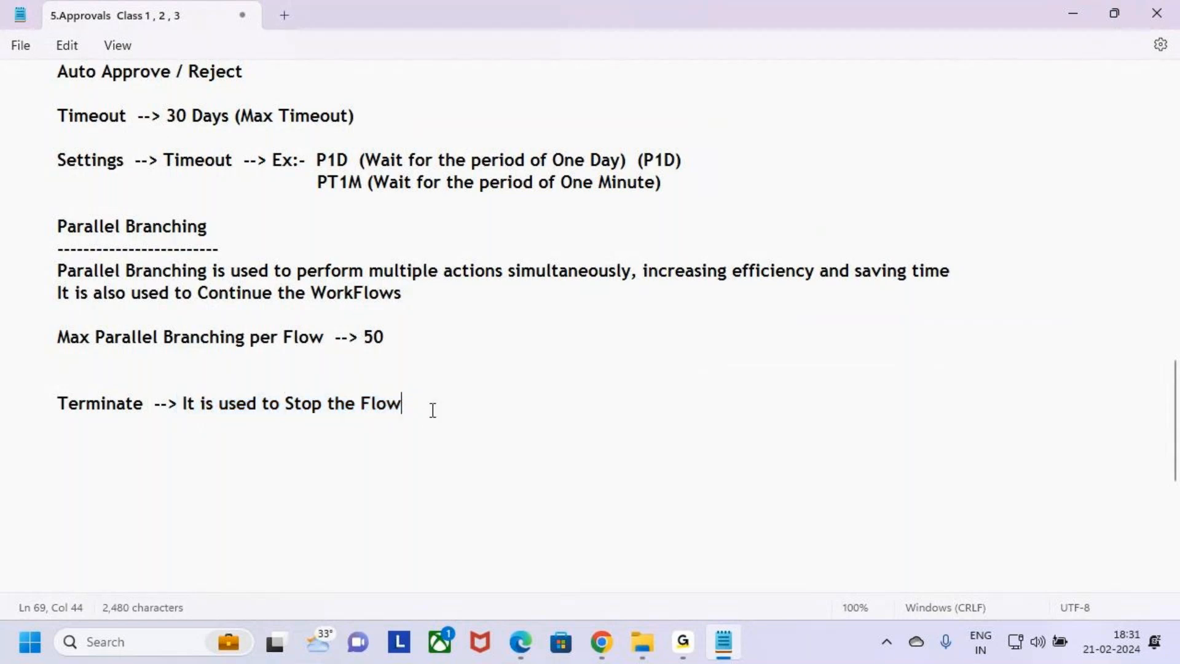
{"action": "key", "text": "alt+Tab"}
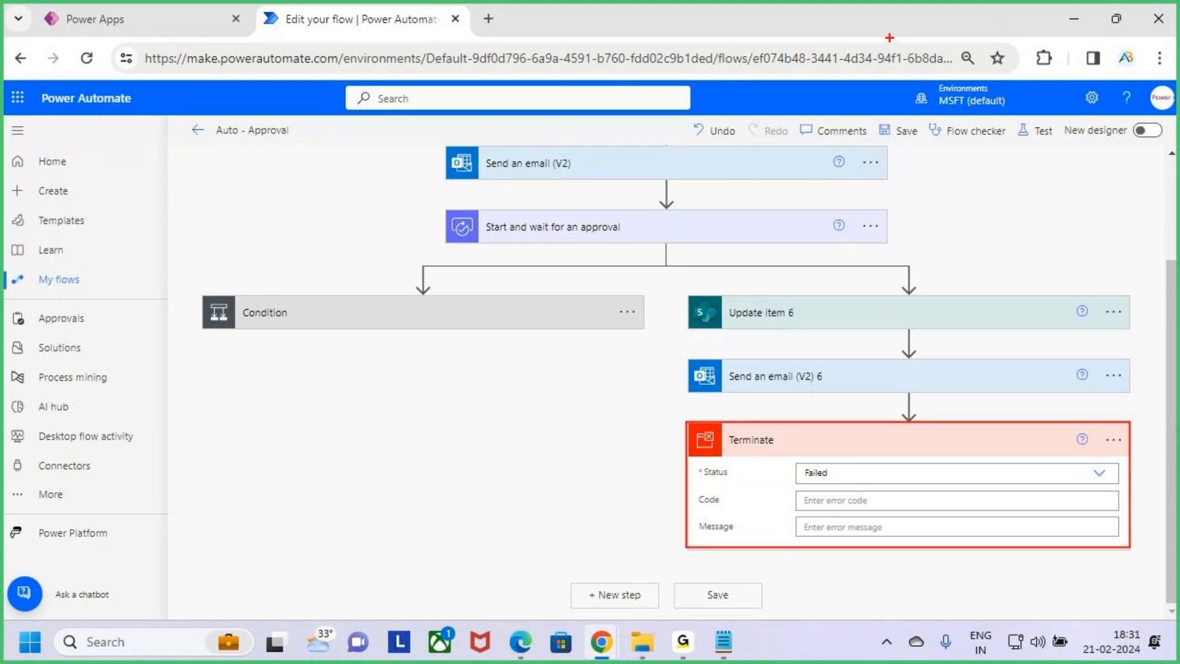
Set the Terminate action's status to Succeeded
{"action": "mouse_move", "coordinate": [824, 491]}
{"action": "left_mouse_down"}
{"action": "mouse_move", "coordinate": [838, 498]}
{"action": "mouse_move", "coordinate": [905, 418]}
{"action": "left_mouse_up"}
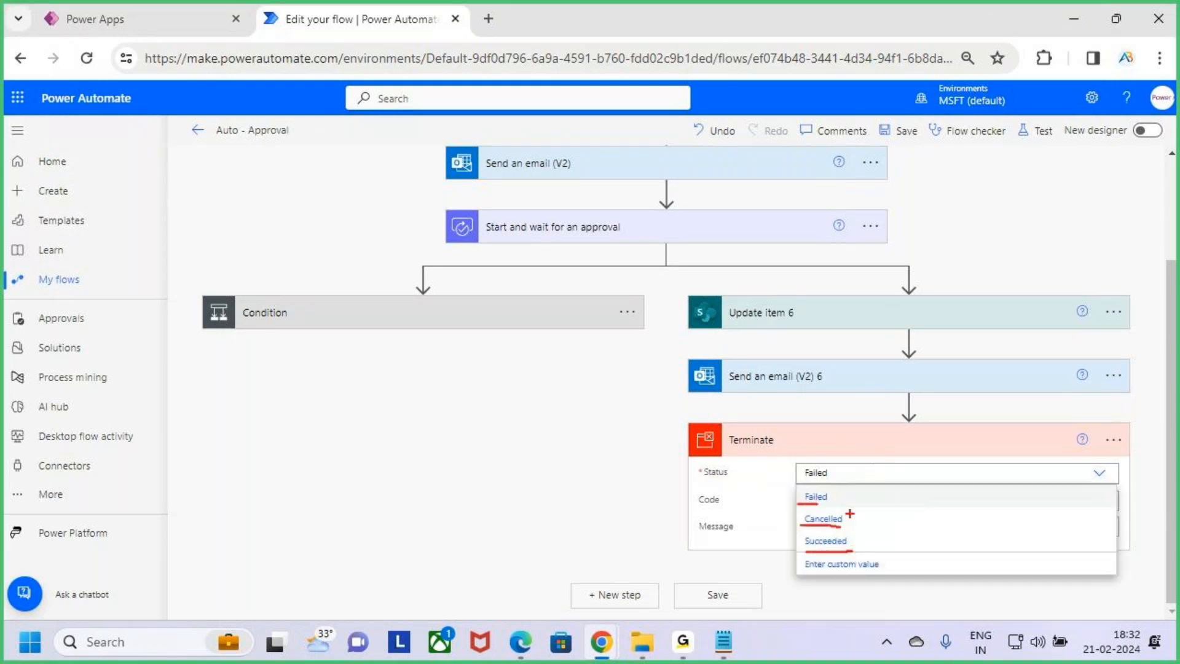
{"action": "mouse_move", "coordinate": [806, 504]}
{"action": "left_mouse_down"}
{"action": "mouse_move", "coordinate": [840, 501]}
{"action": "mouse_move", "coordinate": [851, 529]}
{"action": "mouse_move", "coordinate": [862, 522]}
{"action": "mouse_move", "coordinate": [821, 510]}
{"action": "mouse_move", "coordinate": [791, 521]}
{"action": "mouse_move", "coordinate": [817, 553]}
{"action": "mouse_move", "coordinate": [850, 533]}
{"action": "left_mouse_up"}
{"action": "key", "text": "Escape"}
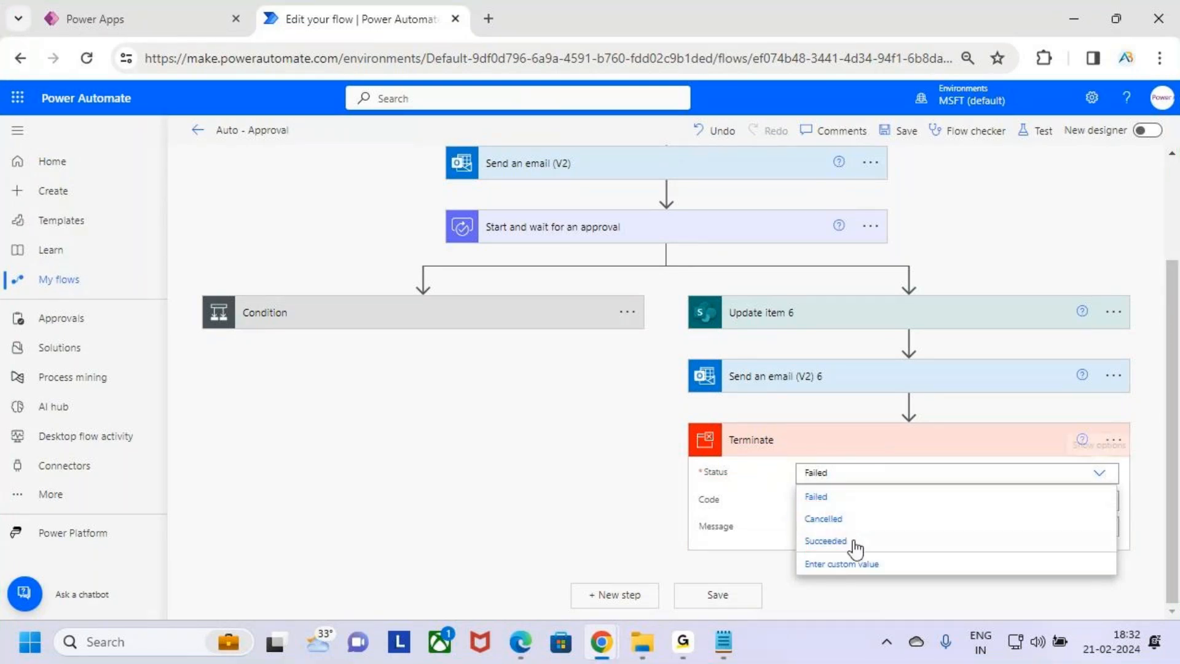
{"action": "left_click", "coordinate": [861, 548]}
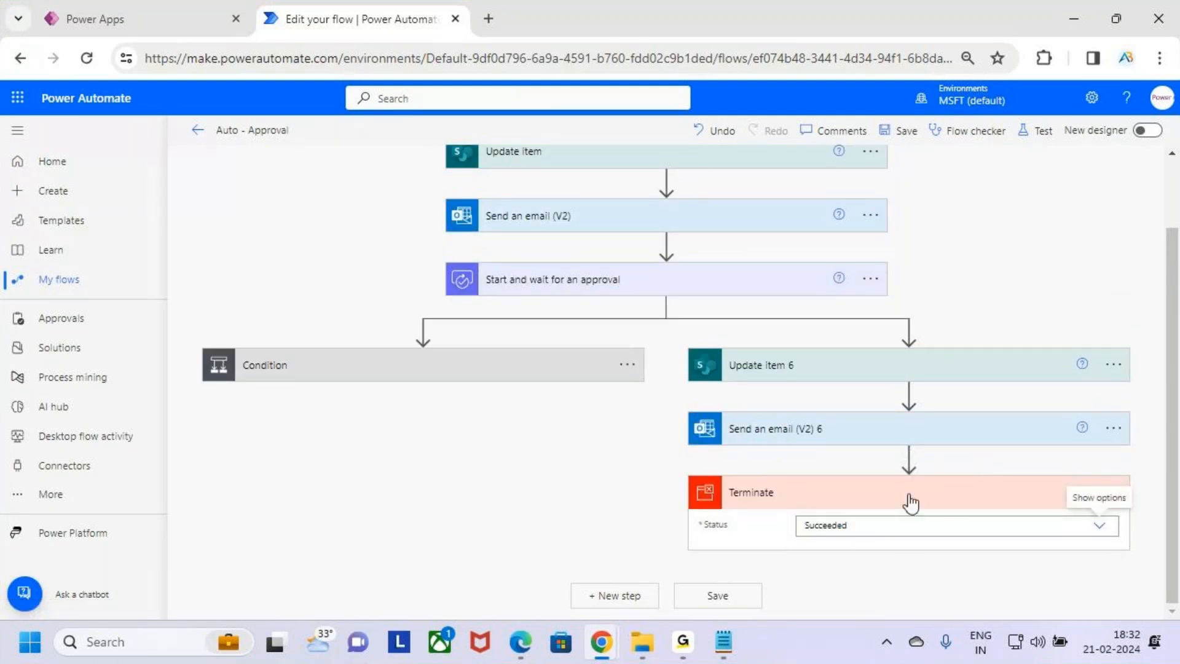
Open the approval action's settings to review its timeout and close them without changes
{"action": "scroll", "coordinate": [810, 471], "scroll_direction": "up", "scroll_amount": 2}
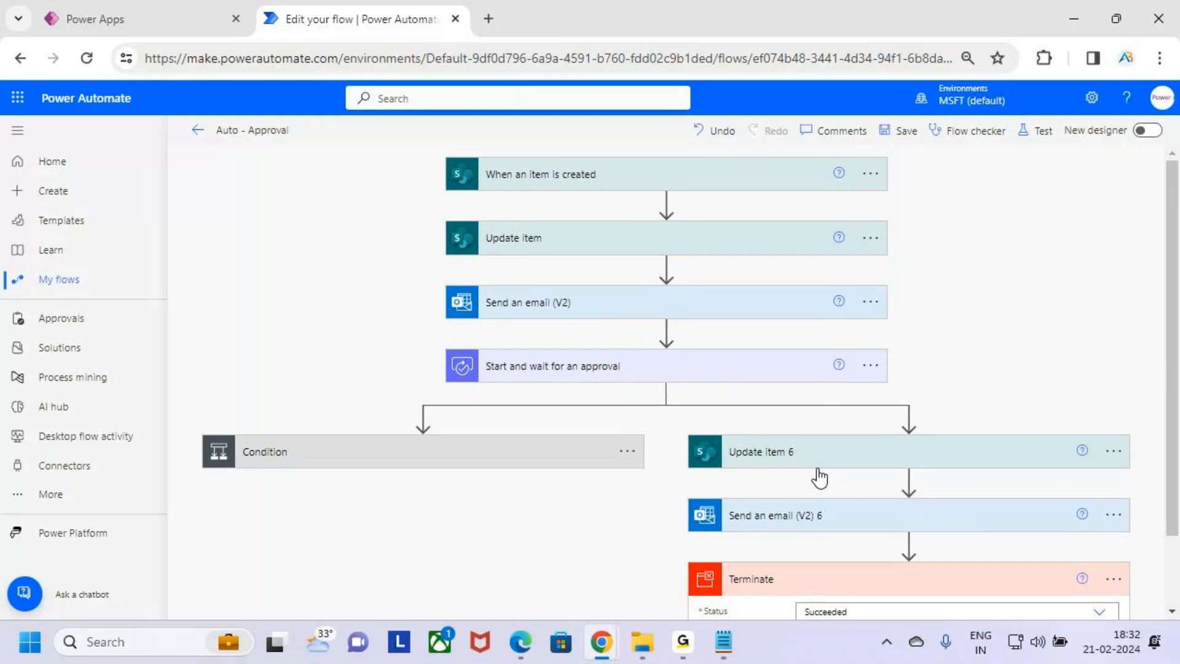
{"action": "scroll", "coordinate": [824, 464], "scroll_direction": "down", "scroll_amount": 2}
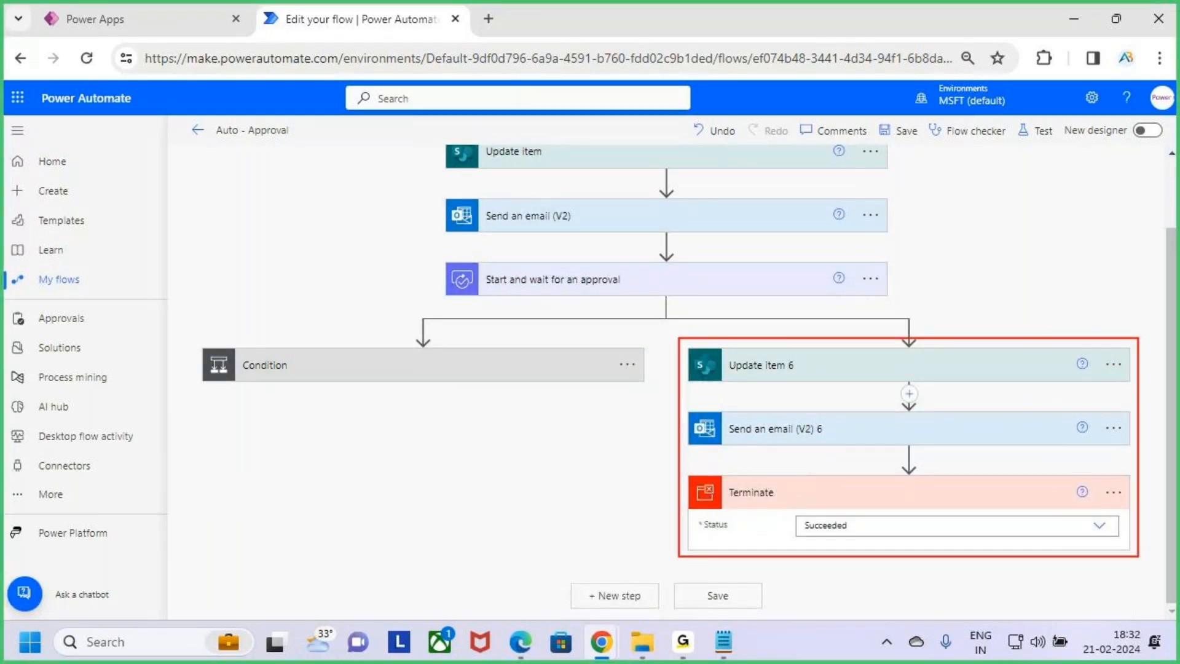
{"action": "left_click", "coordinate": [870, 281]}
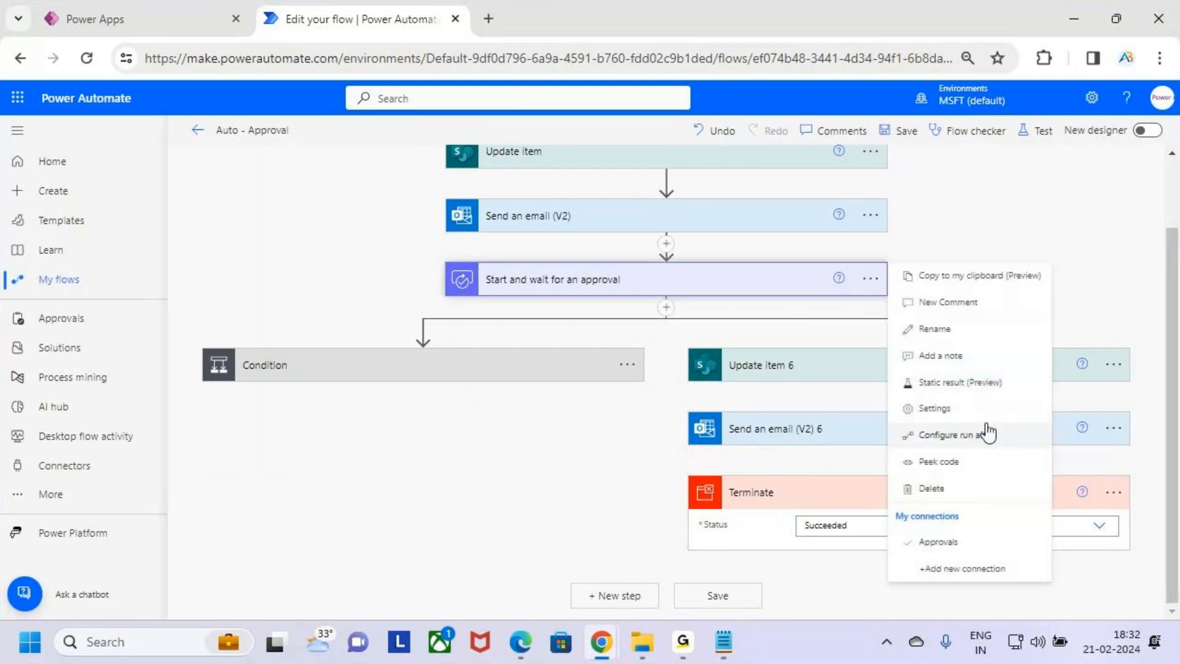
{"action": "left_click", "coordinate": [857, 335]}
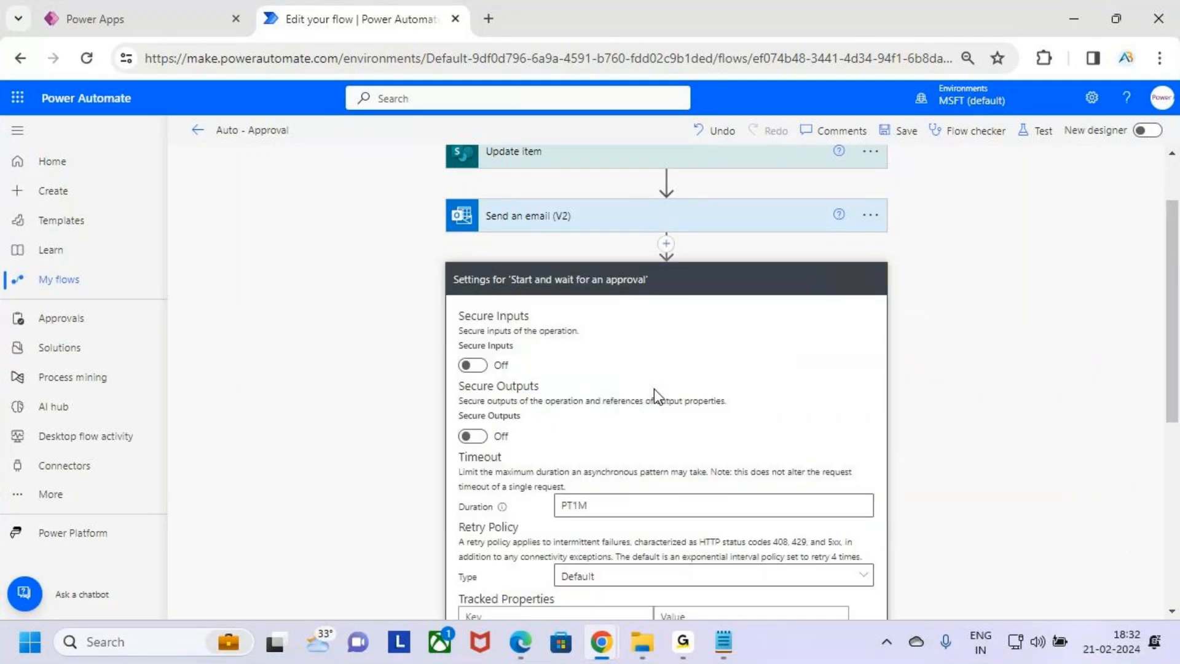
{"action": "scroll", "coordinate": [652, 393], "scroll_direction": "down", "scroll_amount": 5}
{"action": "left_click", "coordinate": [676, 229]}
{"action": "left_click", "coordinate": [739, 379]}
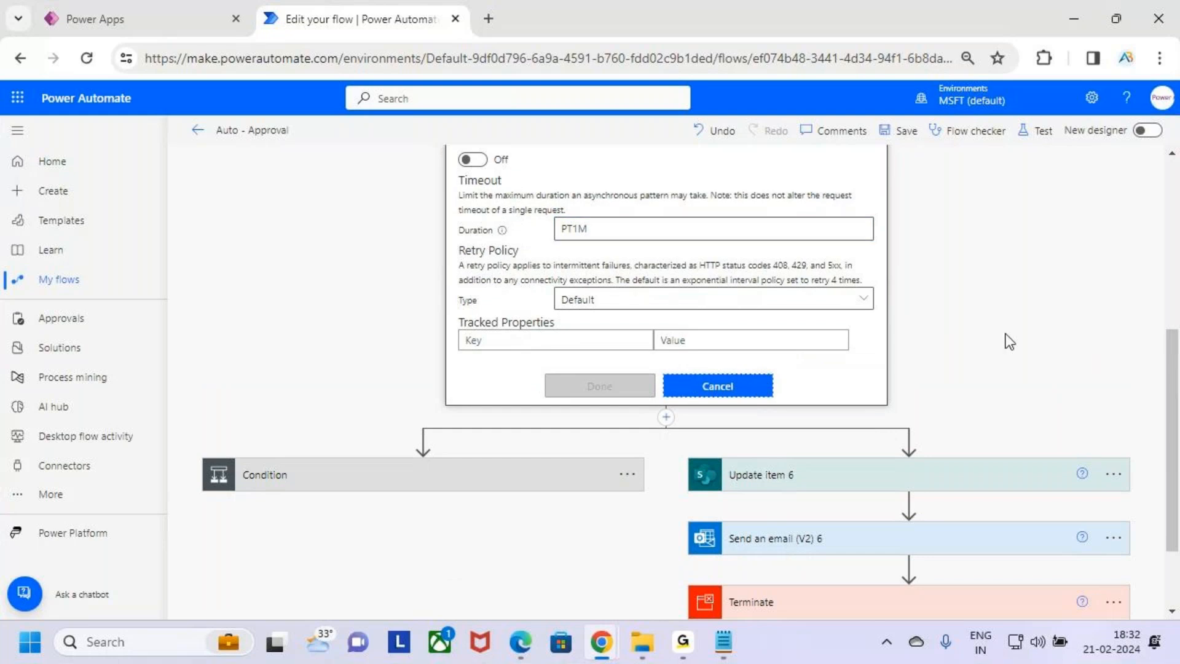
{"action": "mouse_move", "coordinate": [426, 145]}
{"action": "left_mouse_down"}
{"action": "mouse_move", "coordinate": [859, 578]}
{"action": "mouse_move", "coordinate": [902, 598]}
{"action": "left_mouse_up"}
{"action": "key", "text": "Escape"}
{"action": "key", "text": "ctrl+2"}
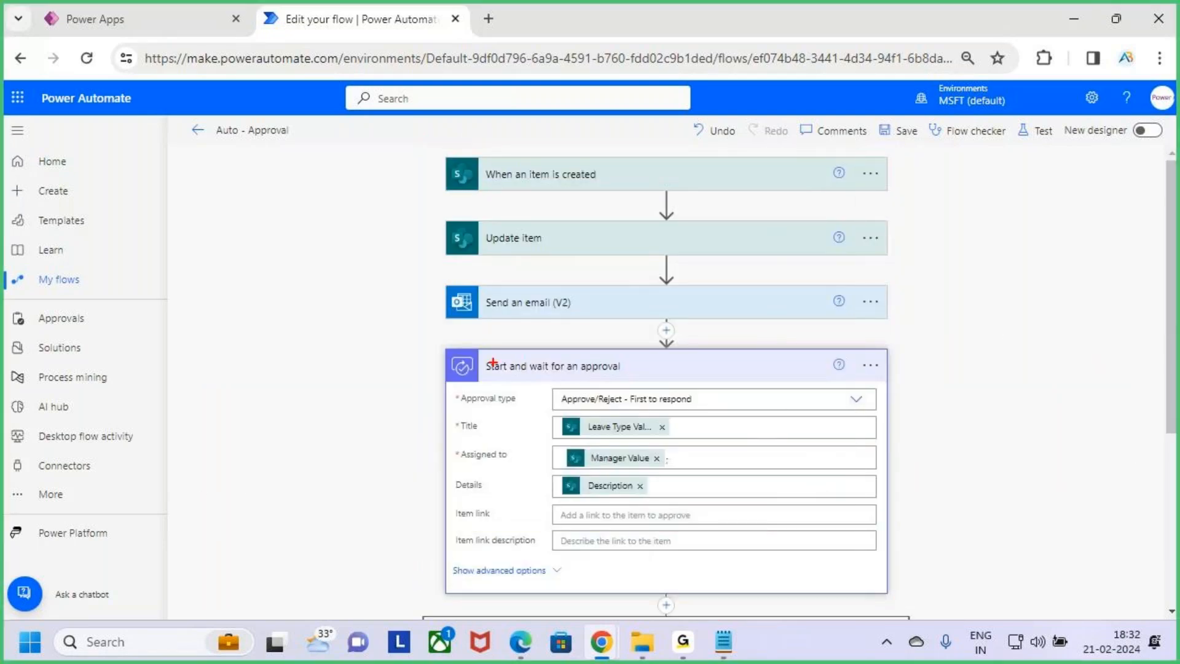
{"action": "mouse_move", "coordinate": [440, 347]}
{"action": "left_mouse_down"}
{"action": "mouse_move", "coordinate": [501, 412]}
{"action": "mouse_move", "coordinate": [887, 593]}
{"action": "left_mouse_up"}
{"action": "mouse_move", "coordinate": [888, 503]}
{"action": "left_mouse_down"}
{"action": "mouse_move", "coordinate": [924, 495]}
{"action": "mouse_move", "coordinate": [932, 521]}
{"action": "left_mouse_up"}
{"action": "left_click_drag", "start_coordinate": [968, 455], "coordinate": [970, 498]}
{"action": "mouse_move", "coordinate": [982, 465]}
{"action": "left_mouse_down"}
{"action": "mouse_move", "coordinate": [985, 498]}
{"action": "mouse_move", "coordinate": [1035, 492]}
{"action": "left_mouse_up"}
{"action": "key", "text": "Escape"}
{"action": "scroll", "coordinate": [532, 412], "scroll_direction": "down", "scroll_amount": 5}
{"action": "left_click_drag", "start_coordinate": [243, 367], "coordinate": [447, 415]}
{"action": "key", "text": "Escape"}
Inspect the Condition's run-after configuration and close it
{"action": "left_click", "coordinate": [627, 385]}
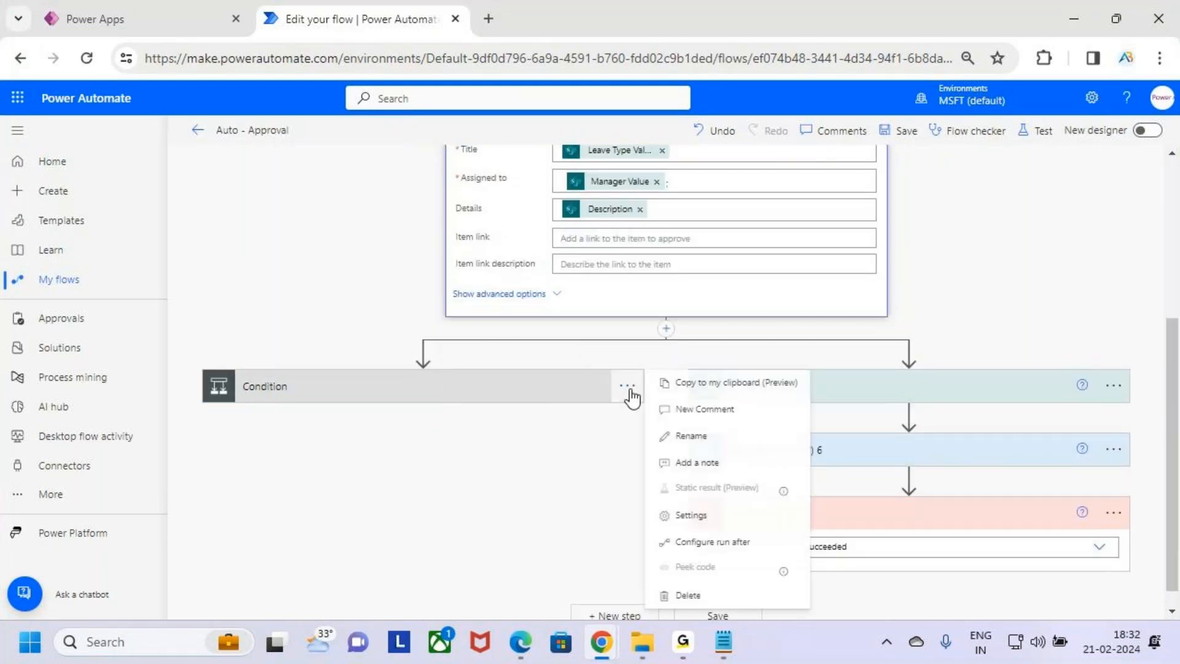
{"action": "left_click", "coordinate": [730, 542]}
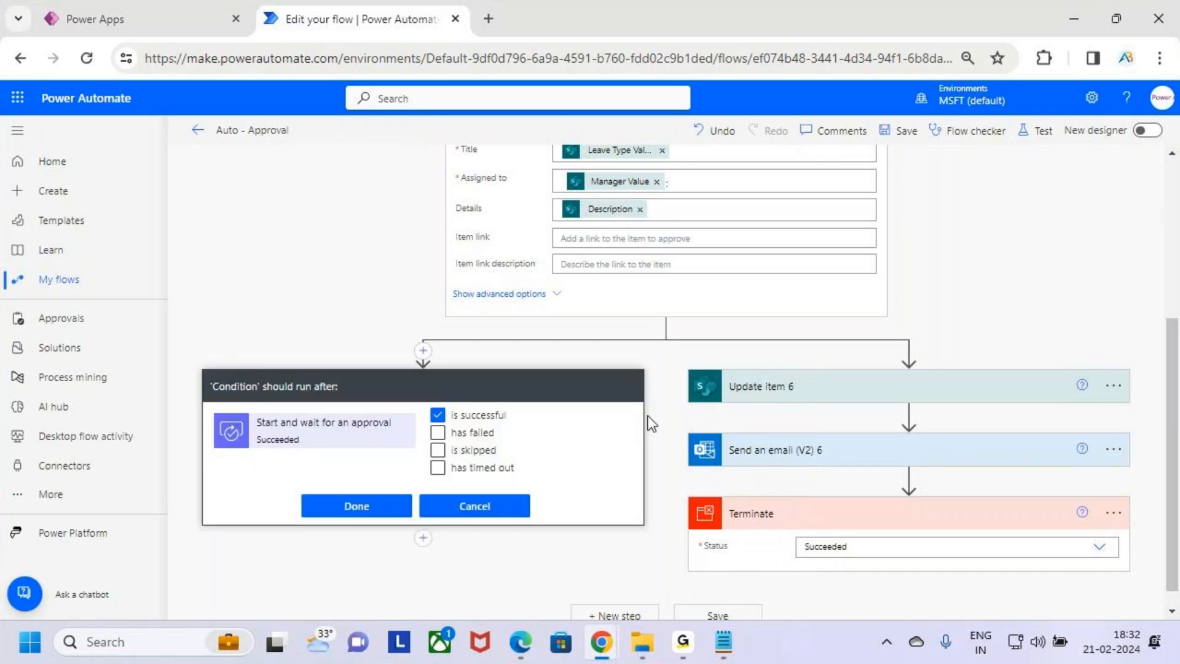
{"action": "mouse_move", "coordinate": [208, 407]}
{"action": "left_mouse_down"}
{"action": "mouse_move", "coordinate": [442, 459]}
{"action": "mouse_move", "coordinate": [520, 428]}
{"action": "left_mouse_up"}
{"action": "key", "text": "Escape"}
{"action": "left_click", "coordinate": [377, 509]}
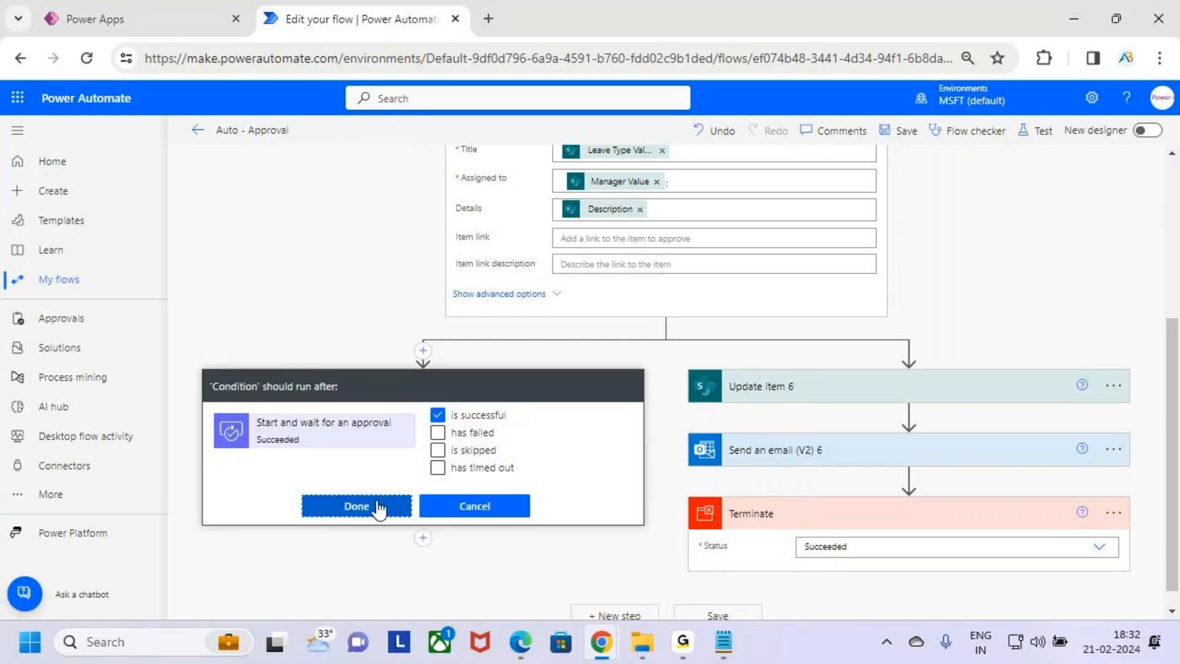
Expand the Condition to view its branches, then collapse it again
{"action": "scroll", "coordinate": [668, 376], "scroll_direction": "down", "scroll_amount": 1}
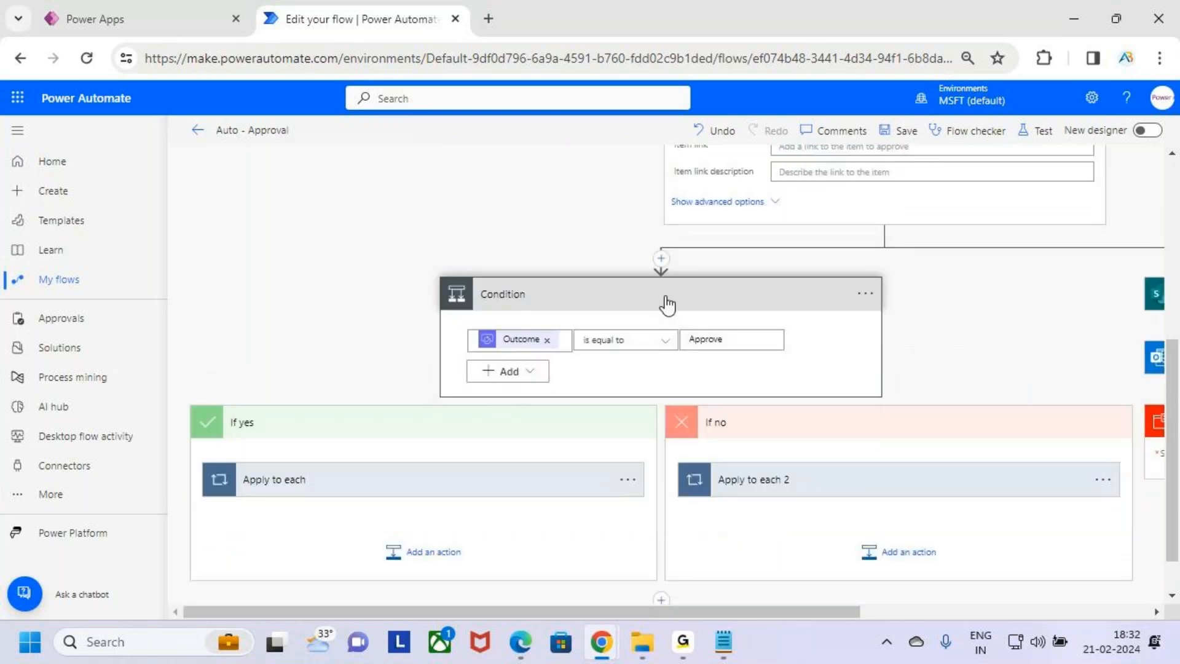
{"action": "left_click", "coordinate": [620, 422]}
{"action": "left_click", "coordinate": [652, 423]}
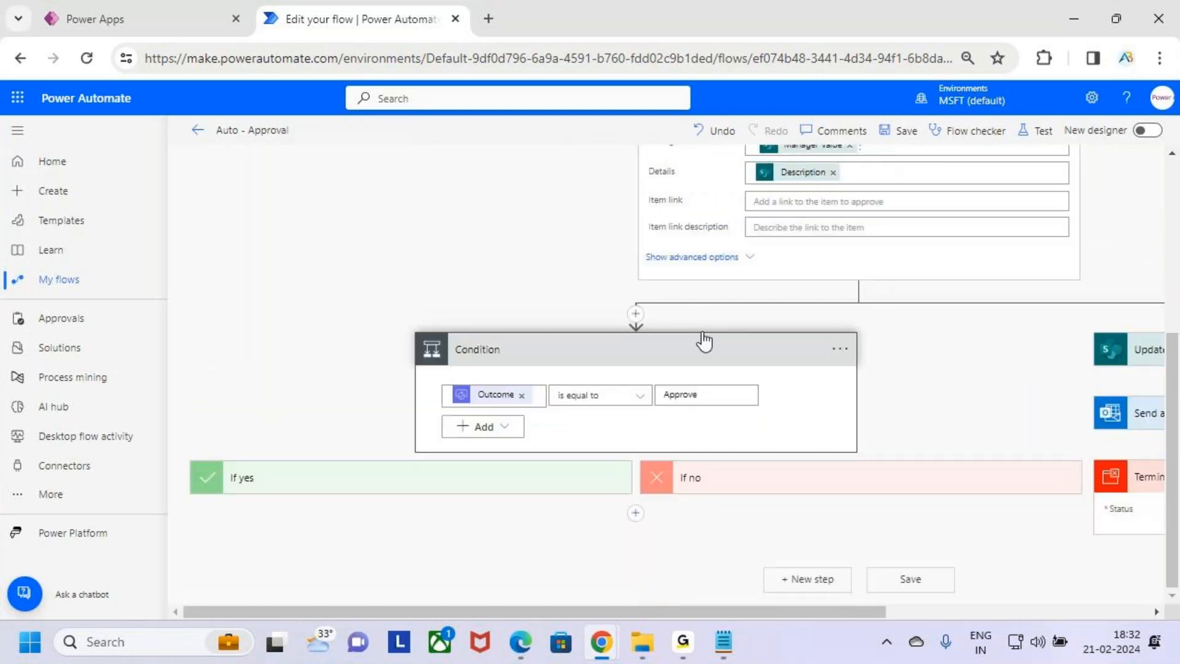
{"action": "left_click", "coordinate": [701, 356]}
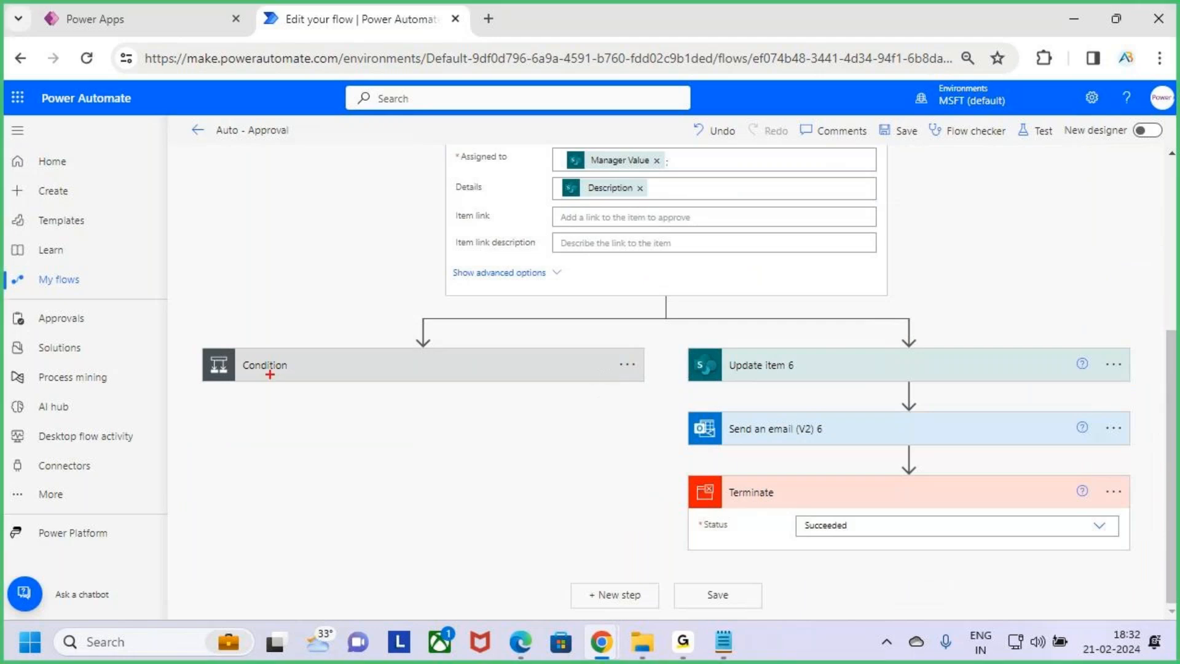
{"action": "left_click_drag", "start_coordinate": [213, 340], "coordinate": [513, 411]}
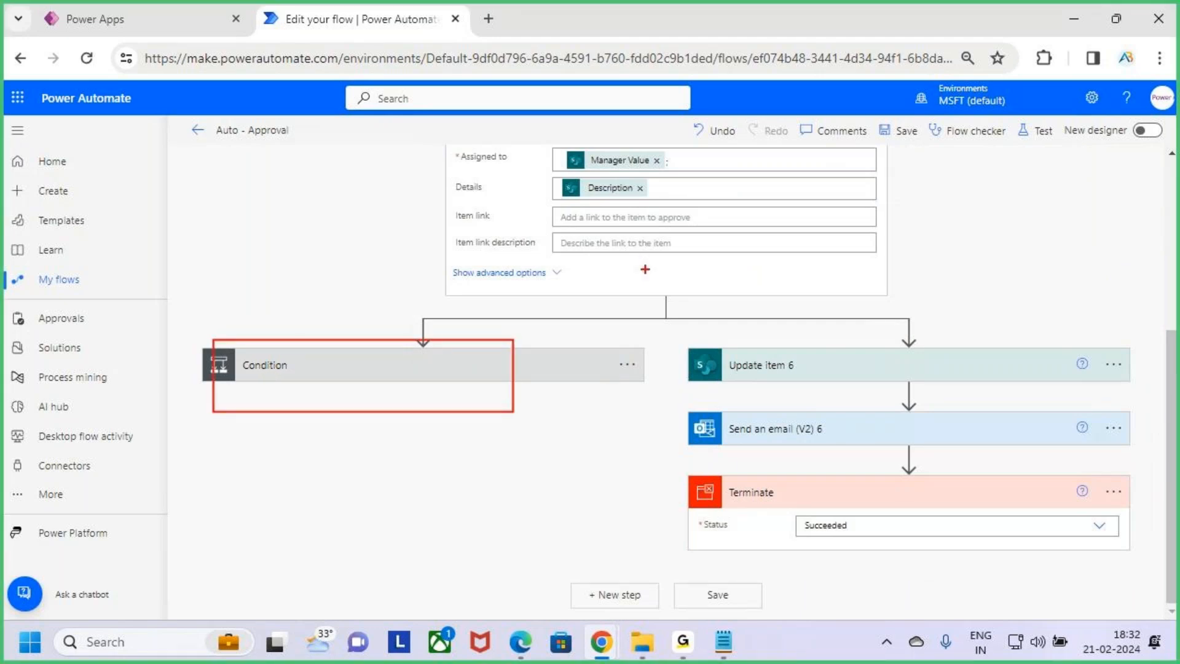
Scroll up to examine the approval action and the parallel branch leading from it
{"action": "scroll", "coordinate": [645, 269], "scroll_direction": "up", "scroll_amount": 3}
{"action": "left_click", "coordinate": [655, 253]}
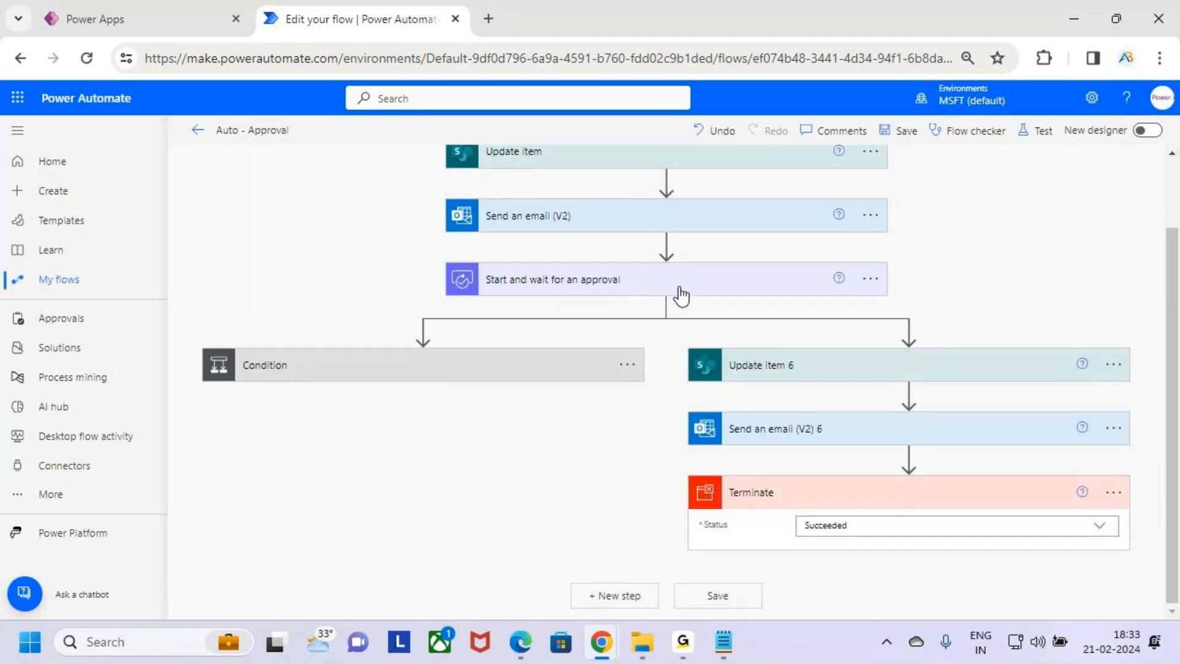
{"action": "key", "text": "ctrl+2"}
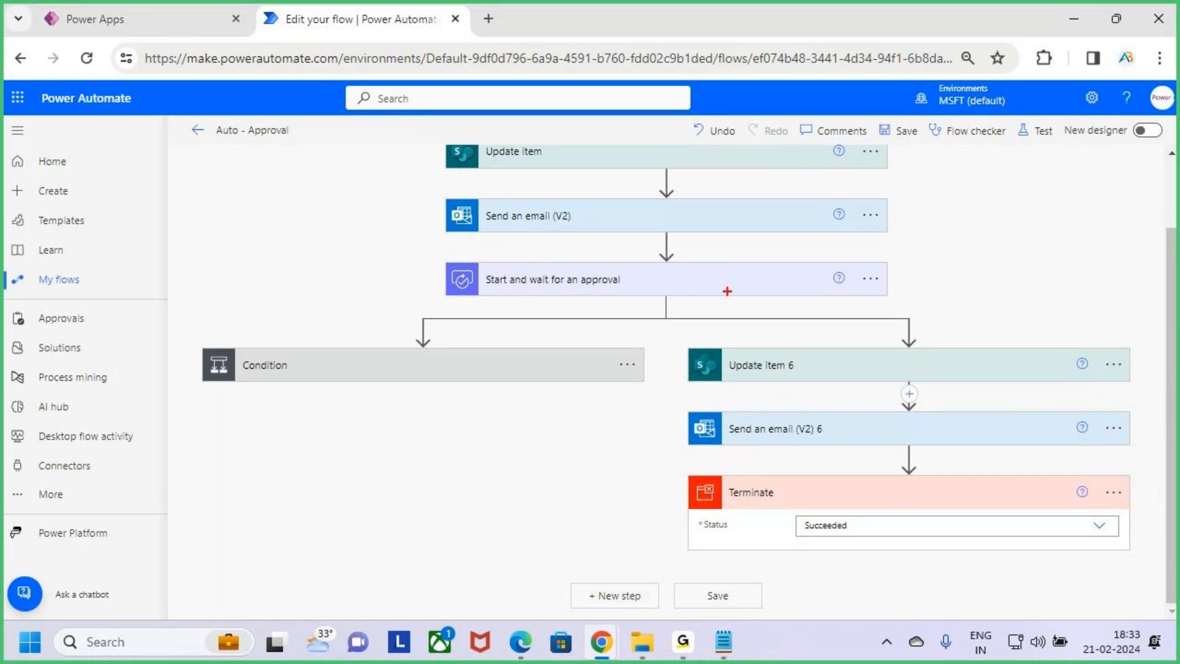
{"action": "mouse_move", "coordinate": [447, 258]}
{"action": "left_mouse_down"}
{"action": "mouse_move", "coordinate": [492, 295]}
{"action": "mouse_move", "coordinate": [902, 299]}
{"action": "mouse_move", "coordinate": [886, 279]}
{"action": "mouse_move", "coordinate": [947, 276]}
{"action": "left_mouse_up"}
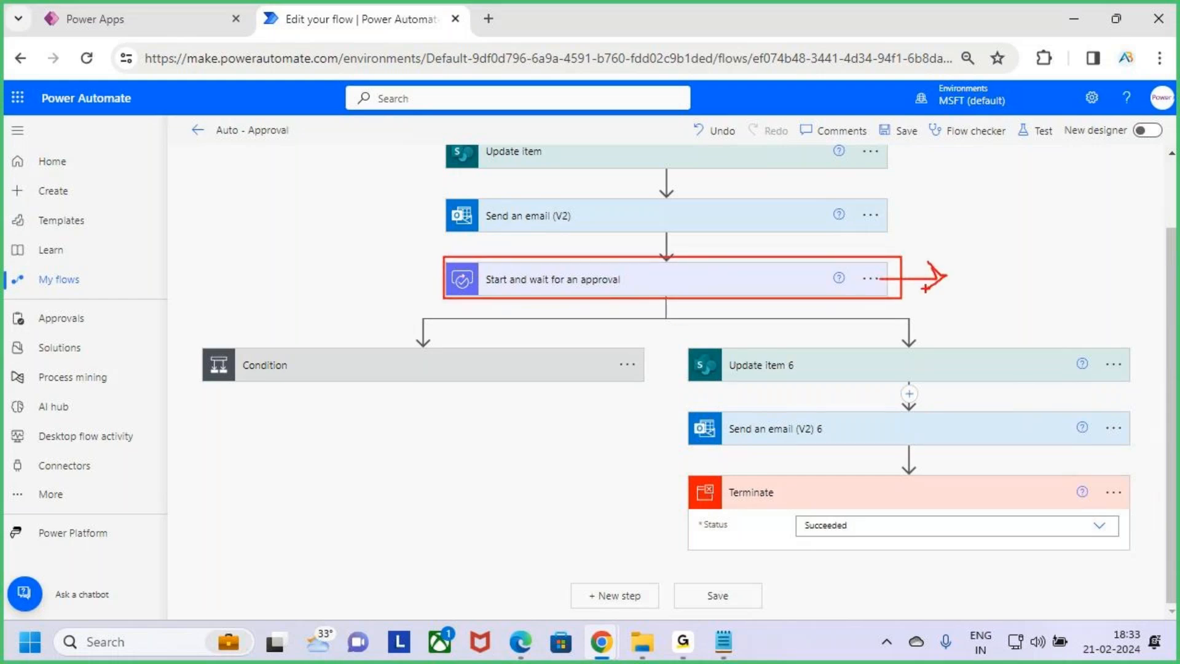
{"action": "key", "text": "Escape"}
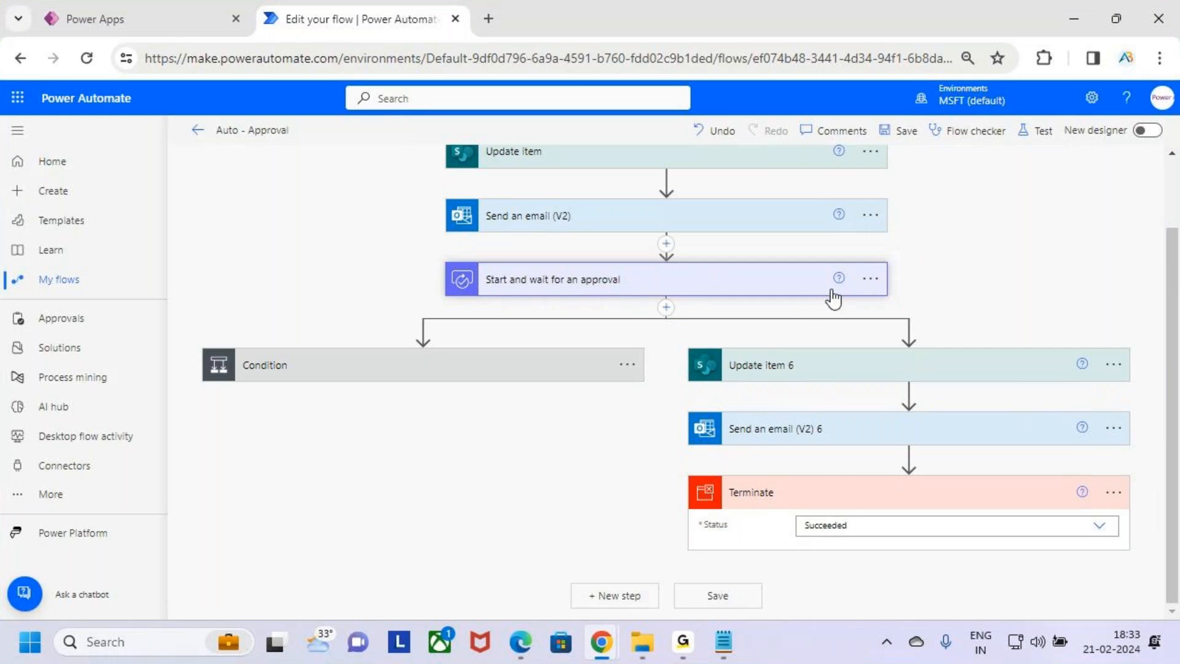
{"action": "key", "text": "ctrl+2"}
{"action": "mouse_move", "coordinate": [674, 337]}
{"action": "left_mouse_down"}
{"action": "mouse_move", "coordinate": [717, 381]}
{"action": "mouse_move", "coordinate": [1022, 530]}
{"action": "mouse_move", "coordinate": [1147, 562]}
{"action": "left_mouse_up"}
{"action": "key", "text": "Escape"}
{"action": "key", "text": "ctrl+2"}
{"action": "left_click_drag", "start_coordinate": [681, 332], "coordinate": [1144, 561]}
{"action": "key", "text": "Escape"}
Configure Update item 6 to run after Start and wait for an approval only when it has timed out
{"action": "left_click", "coordinate": [1114, 365]}
{"action": "key", "text": "ctrl+2"}
{"action": "left_click_drag", "start_coordinate": [936, 423], "coordinate": [1068, 458]}
{"action": "key", "text": "Escape"}
{"action": "left_click", "coordinate": [1048, 451]}
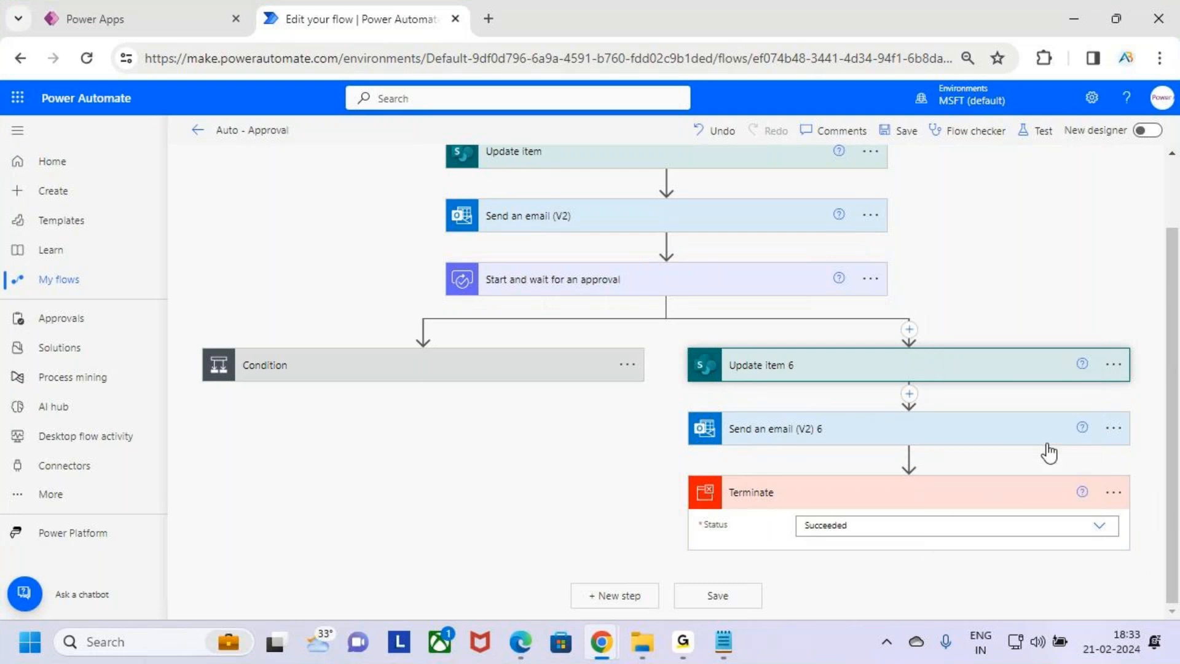
{"action": "key", "text": "ctrl+2"}
{"action": "left_click_drag", "start_coordinate": [461, 251], "coordinate": [608, 278]}
{"action": "left_click_drag", "start_coordinate": [700, 383], "coordinate": [893, 428]}
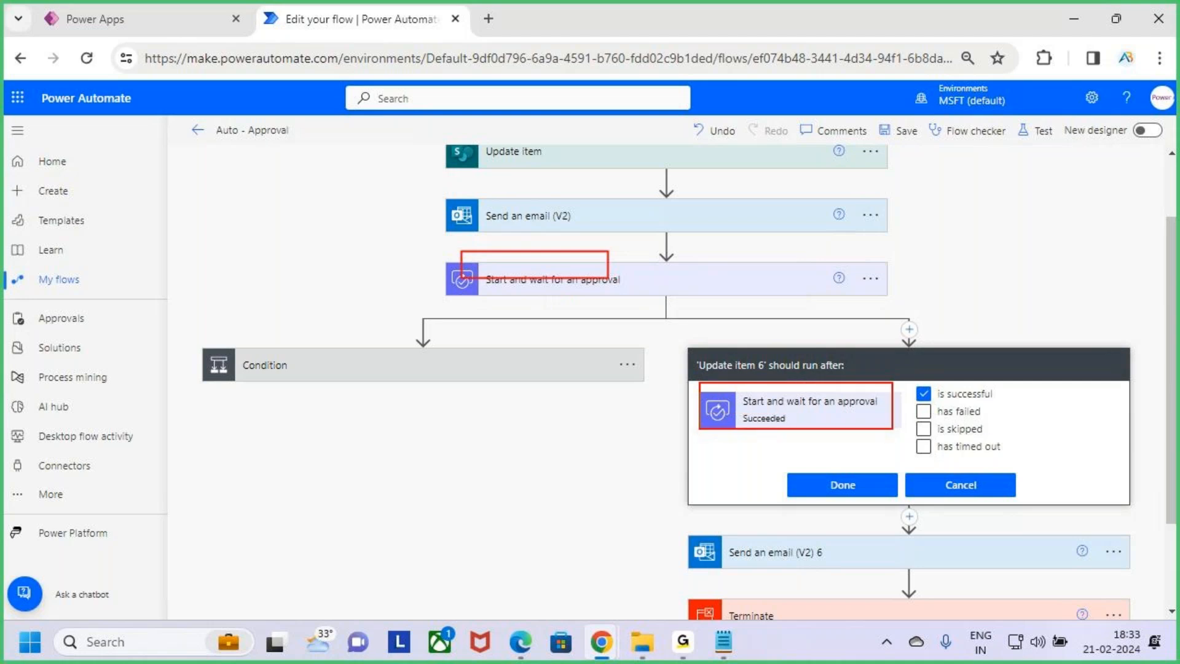
{"action": "left_click_drag", "start_coordinate": [780, 396], "coordinate": [849, 331]}
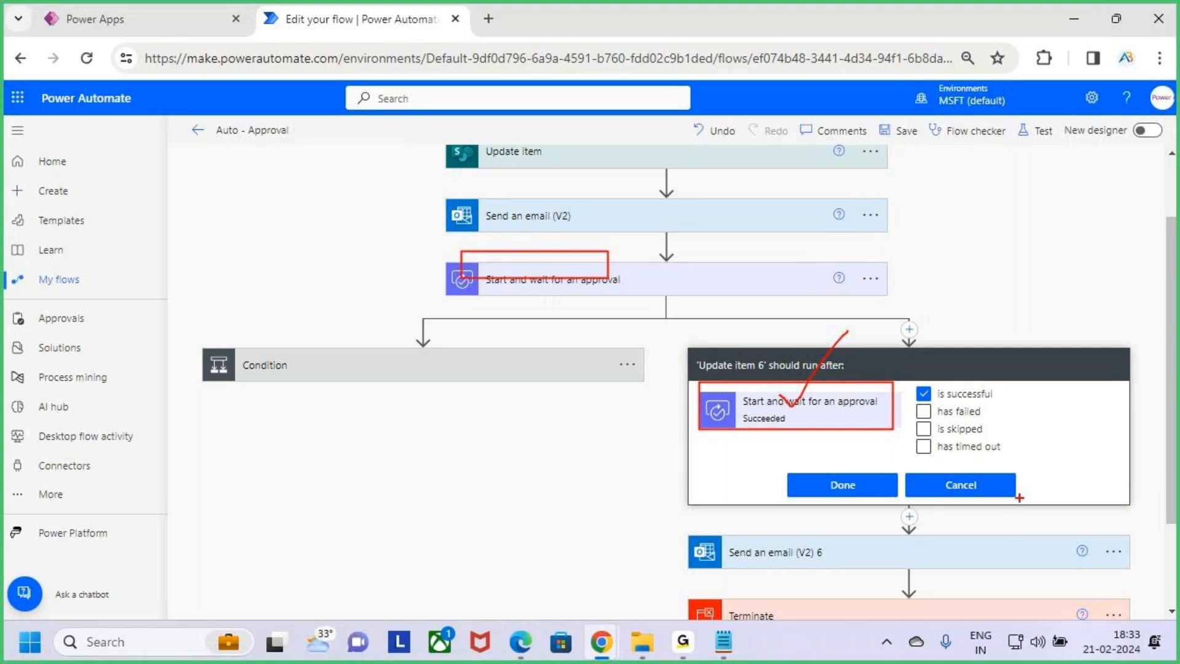
{"action": "left_click_drag", "start_coordinate": [925, 444], "coordinate": [951, 419]}
{"action": "key", "text": "Escape"}
{"action": "left_click", "coordinate": [924, 394]}
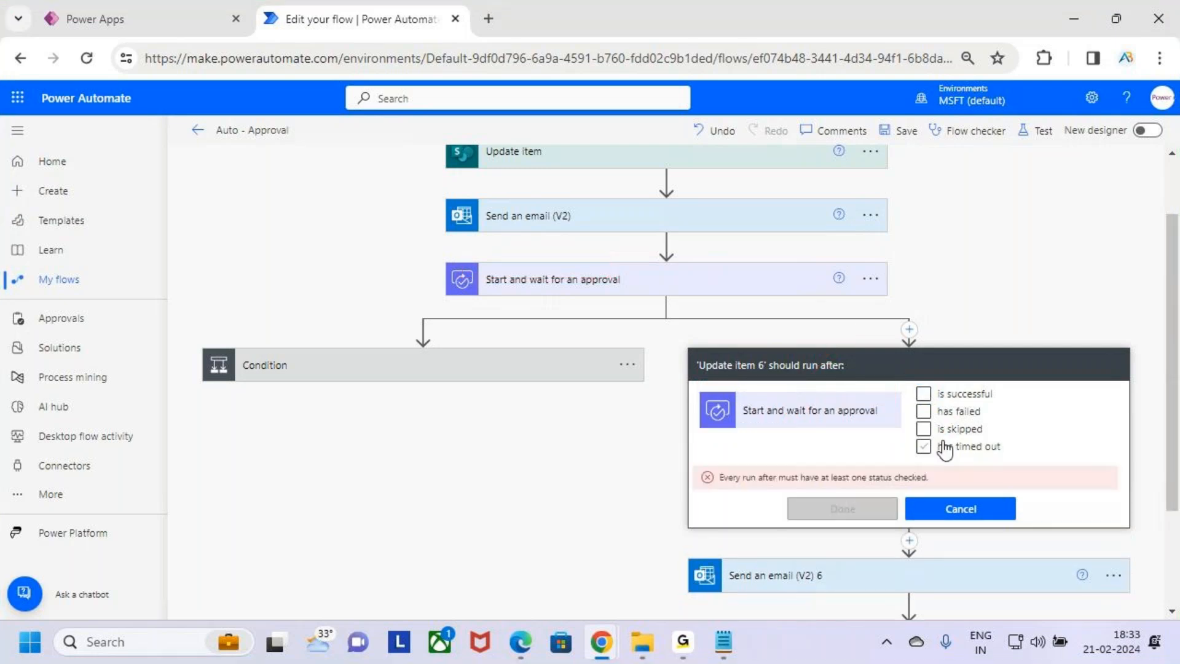
{"action": "left_click", "coordinate": [942, 445]}
{"action": "key", "text": "ctrl+2"}
{"action": "left_click_drag", "start_coordinate": [938, 454], "coordinate": [993, 455]}
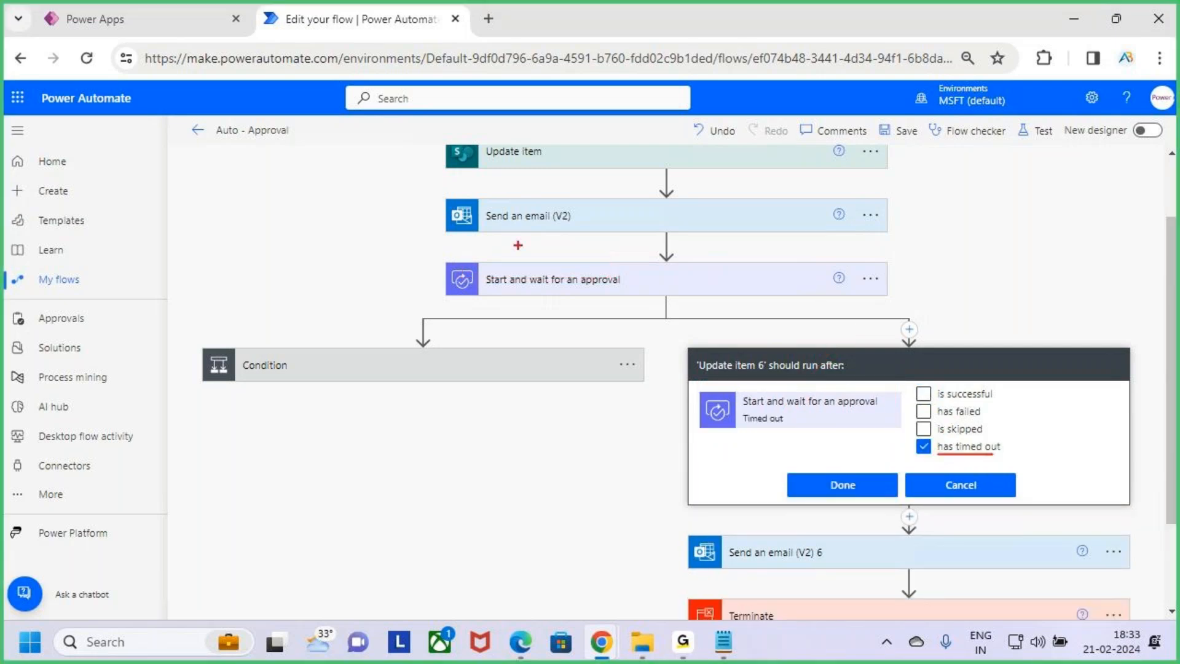
{"action": "mouse_move", "coordinate": [442, 253]}
{"action": "left_mouse_down"}
{"action": "mouse_move", "coordinate": [898, 303]}
{"action": "mouse_move", "coordinate": [901, 236]}
{"action": "left_mouse_up"}
{"action": "key", "text": "Escape"}
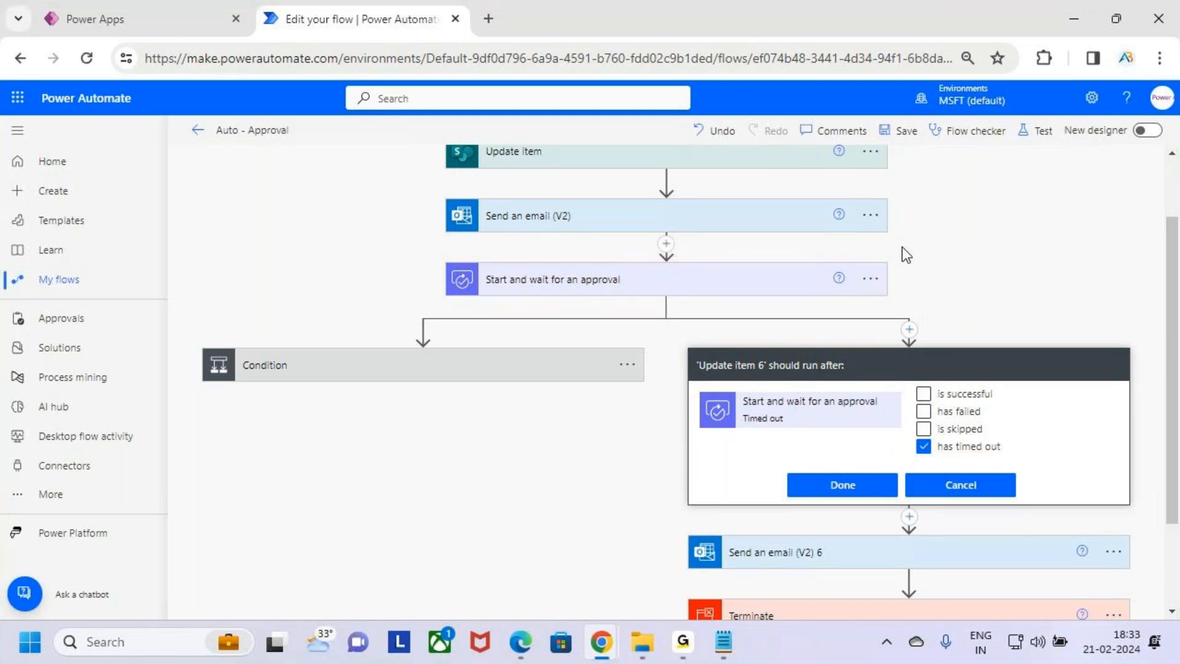
{"action": "left_click", "coordinate": [854, 493]}
{"action": "left_click", "coordinate": [876, 386]}
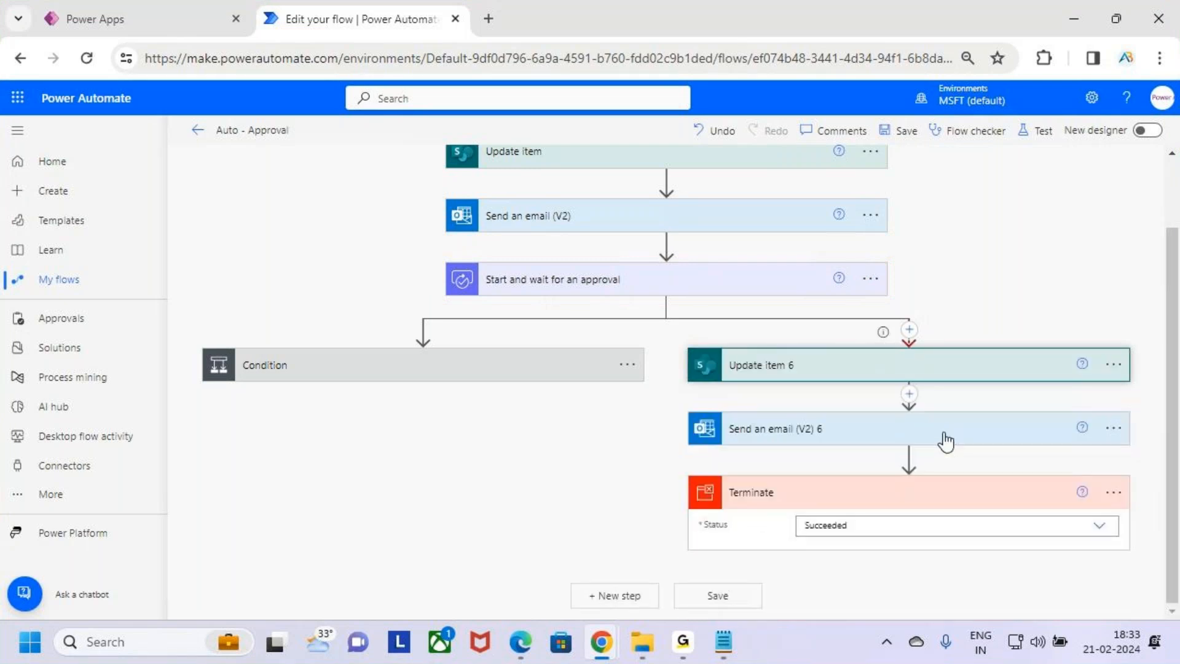
{"action": "key", "text": "ctrl+2"}
{"action": "mouse_move", "coordinate": [676, 340]}
{"action": "left_mouse_down"}
{"action": "mouse_move", "coordinate": [980, 543]}
{"action": "mouse_move", "coordinate": [1147, 559]}
{"action": "left_mouse_up"}
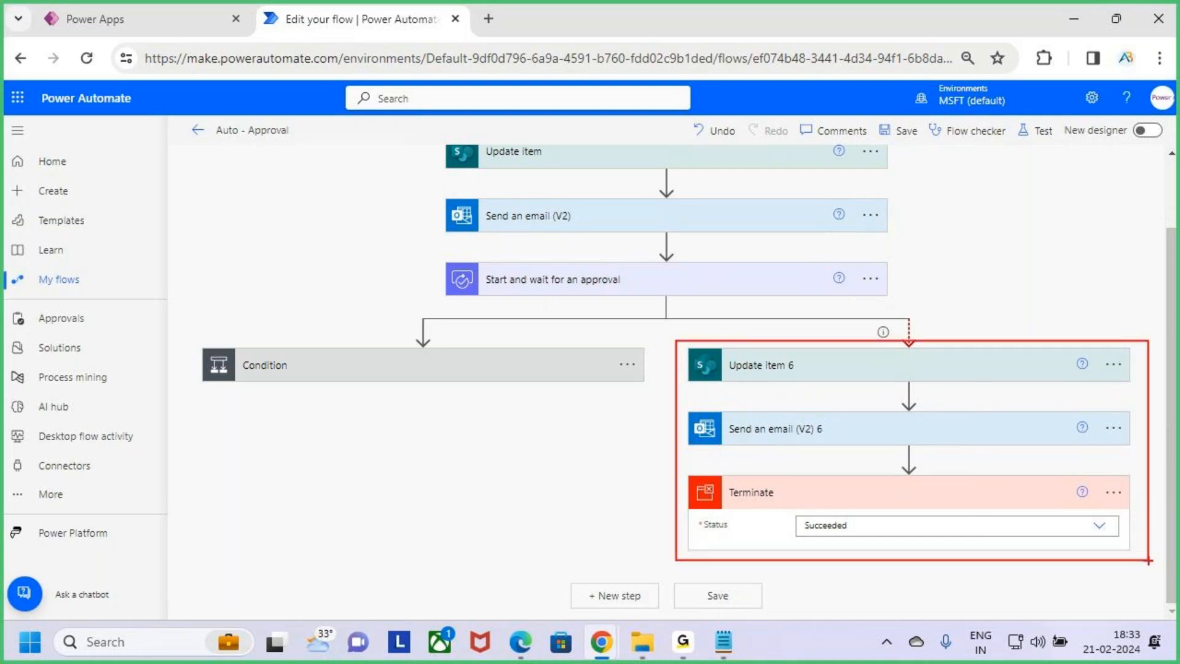
{"action": "left_click_drag", "start_coordinate": [802, 280], "coordinate": [835, 246]}
{"action": "left_click_drag", "start_coordinate": [935, 254], "coordinate": [936, 272]}
{"action": "mouse_move", "coordinate": [954, 270]}
{"action": "left_mouse_down"}
{"action": "mouse_move", "coordinate": [984, 252]}
{"action": "mouse_move", "coordinate": [1019, 255]}
{"action": "mouse_move", "coordinate": [1018, 273]}
{"action": "mouse_move", "coordinate": [1052, 275]}
{"action": "left_mouse_up"}
{"action": "left_click_drag", "start_coordinate": [1057, 231], "coordinate": [1058, 276]}
{"action": "left_click_drag", "start_coordinate": [1039, 259], "coordinate": [1085, 246]}
{"action": "left_click_drag", "start_coordinate": [896, 434], "coordinate": [996, 396]}
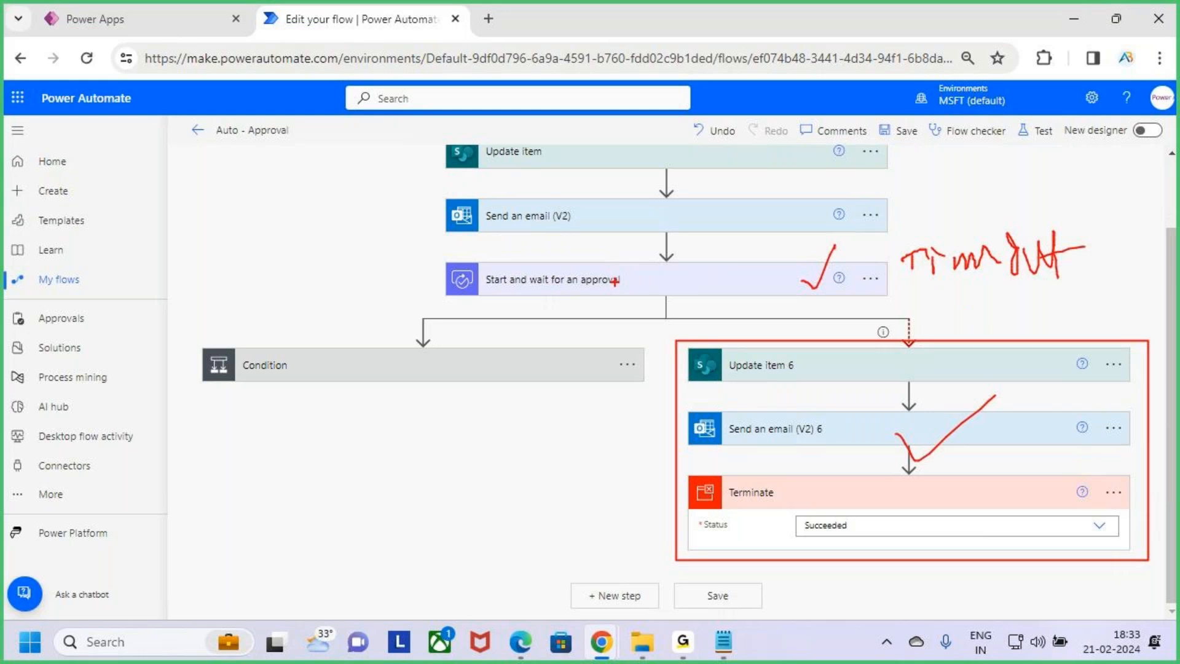
{"action": "left_click_drag", "start_coordinate": [925, 163], "coordinate": [925, 206]}
{"action": "mouse_move", "coordinate": [947, 208]}
{"action": "left_mouse_down"}
{"action": "mouse_move", "coordinate": [952, 157]}
{"action": "mouse_move", "coordinate": [987, 212]}
{"action": "left_mouse_up"}
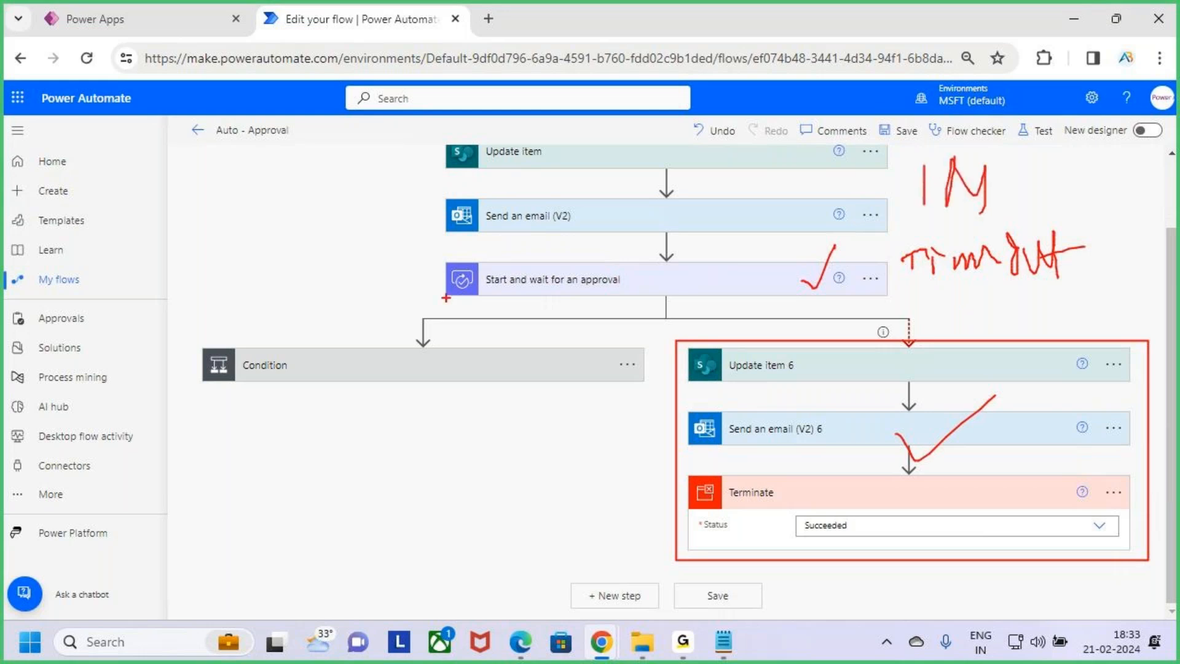
{"action": "mouse_move", "coordinate": [198, 340]}
{"action": "left_mouse_down"}
{"action": "mouse_move", "coordinate": [356, 414]}
{"action": "mouse_move", "coordinate": [632, 432]}
{"action": "left_mouse_up"}
{"action": "key", "text": "Escape"}
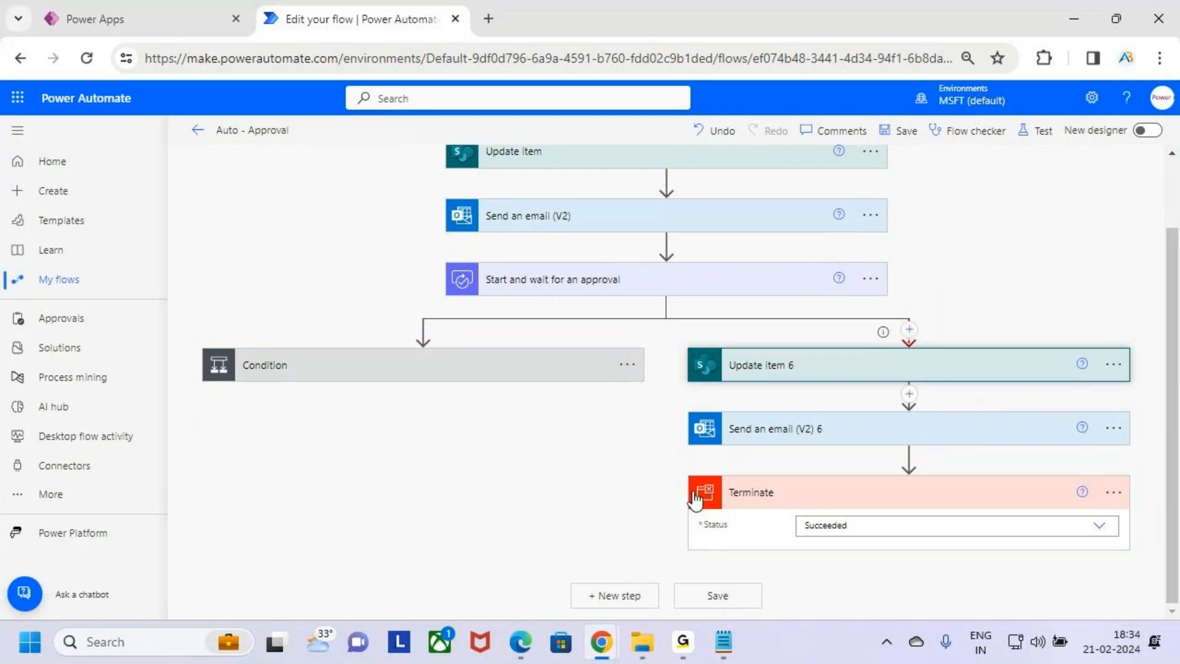
Open Update item 6 to review its fields, including the Status Value options
{"action": "left_click", "coordinate": [849, 376]}
{"action": "left_click", "coordinate": [855, 368]}
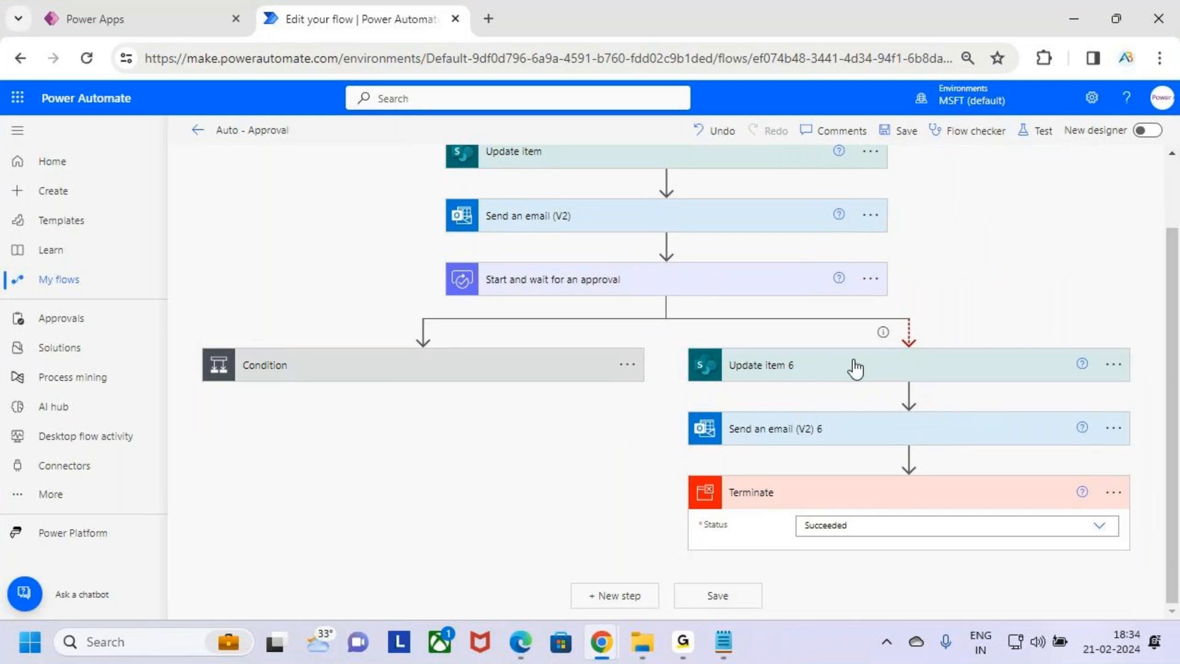
{"action": "scroll", "coordinate": [898, 479], "scroll_direction": "down", "scroll_amount": 3}
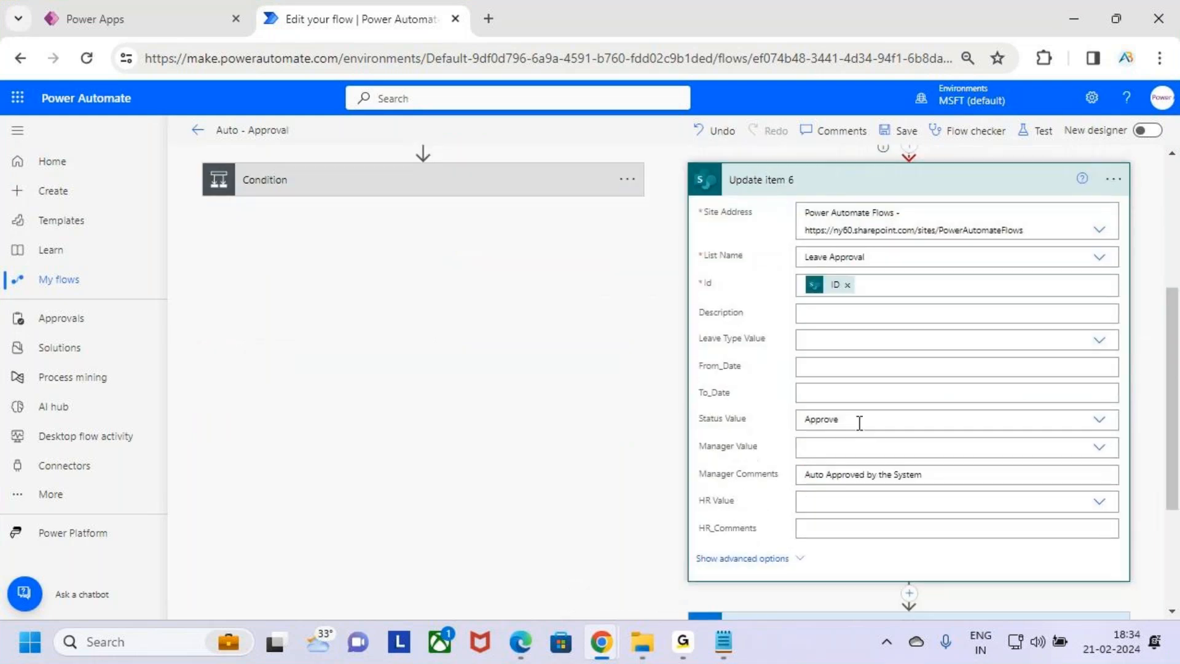
{"action": "left_click", "coordinate": [860, 422]}
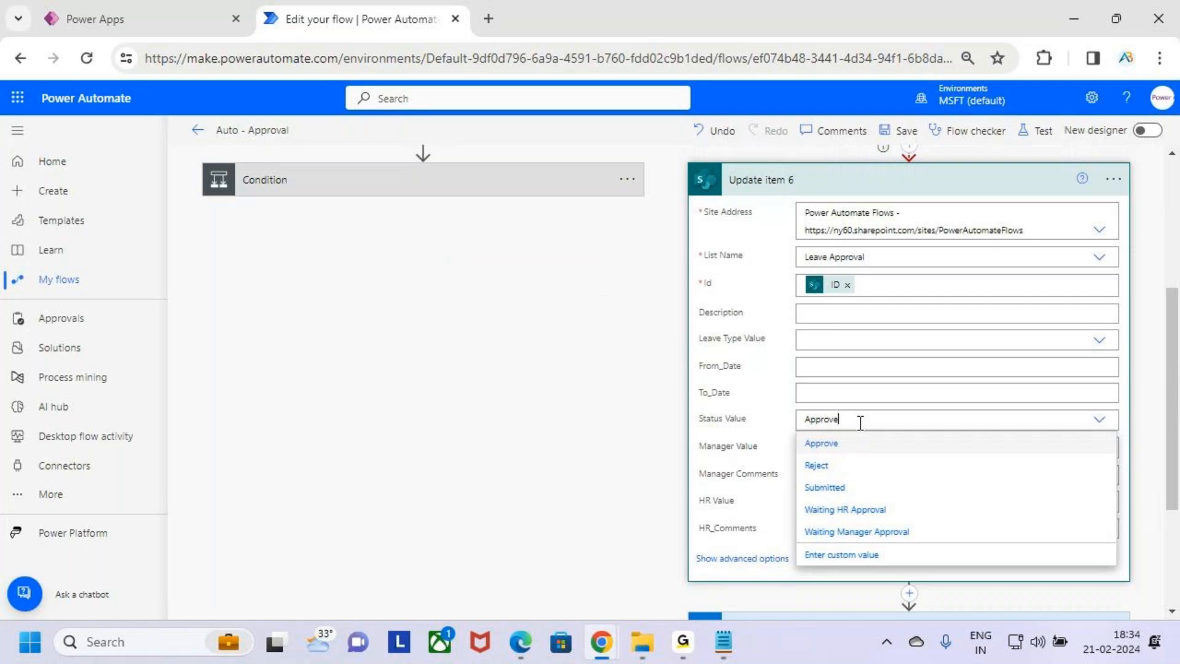
{"action": "left_click", "coordinate": [940, 192]}
Save the flow
{"action": "scroll", "coordinate": [900, 350], "scroll_direction": "up", "scroll_amount": 2}
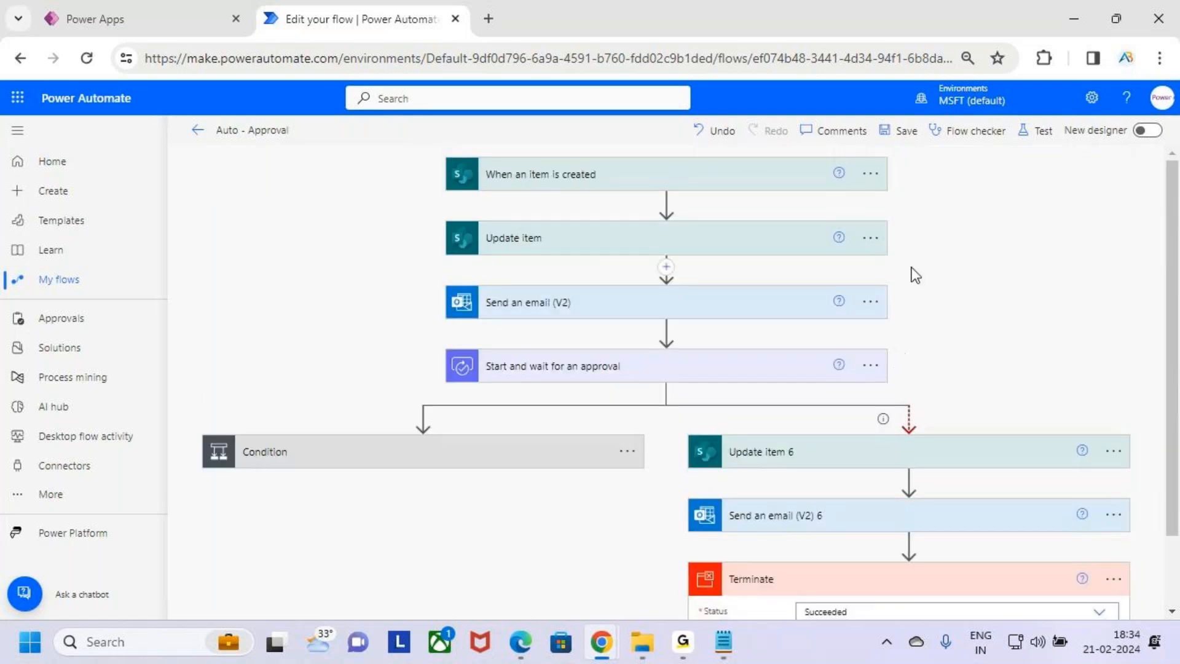
{"action": "left_click", "coordinate": [903, 130]}
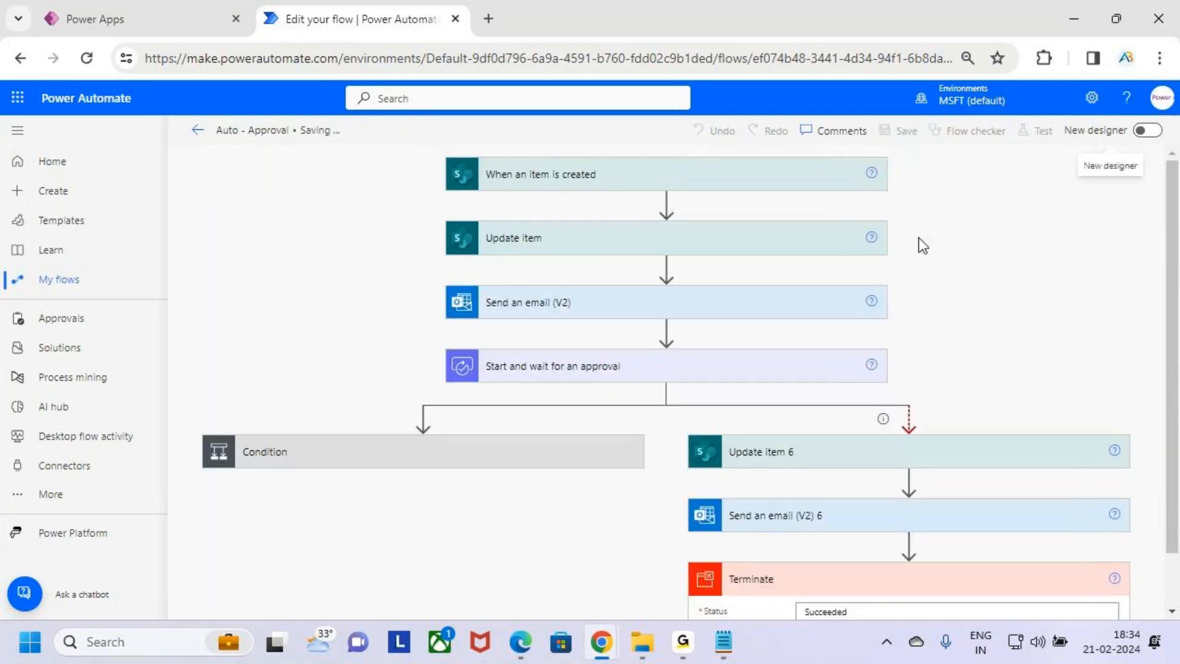
{"action": "scroll", "coordinate": [1009, 468], "scroll_direction": "down", "scroll_amount": 1}
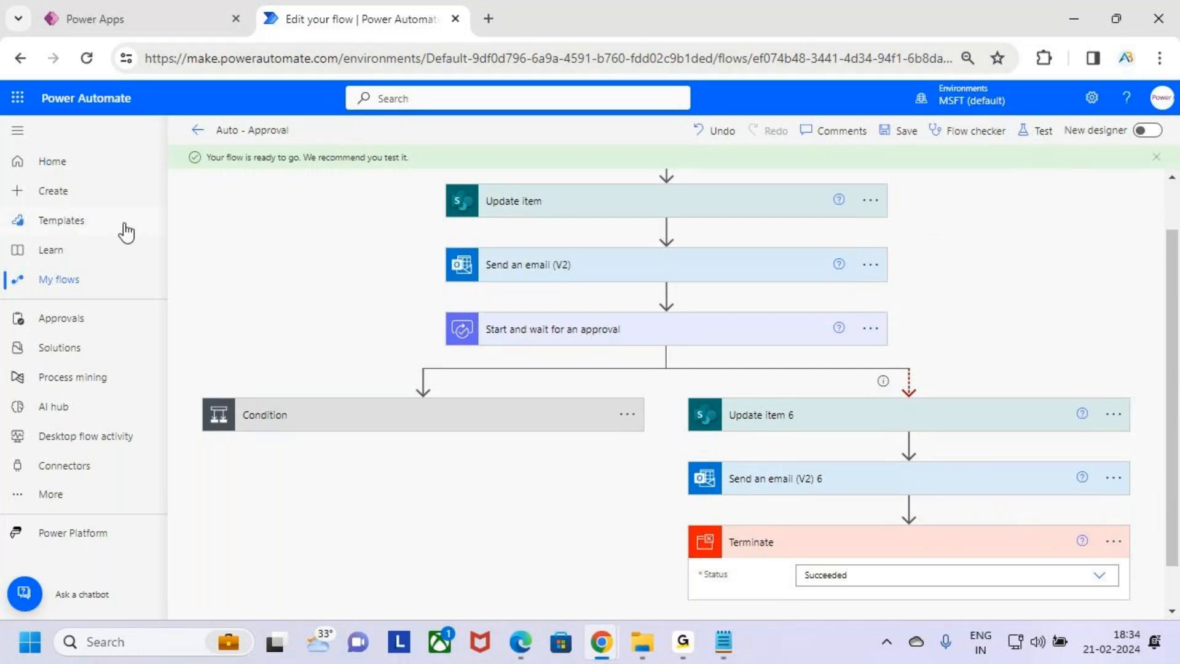
Open SharePoint and go to the Leave Approval list on the Power Automate Flows site
{"action": "left_click", "coordinate": [17, 97]}
{"action": "left_click", "coordinate": [78, 300]}
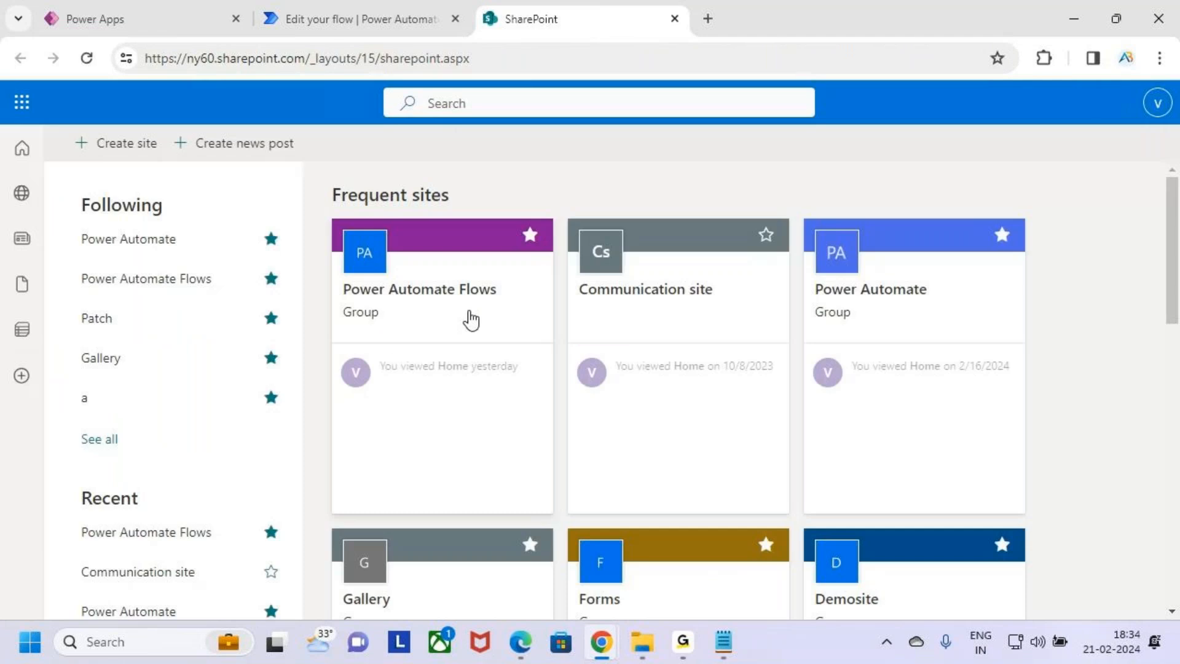
{"action": "scroll", "coordinate": [188, 448], "scroll_direction": "down", "scroll_amount": 3}
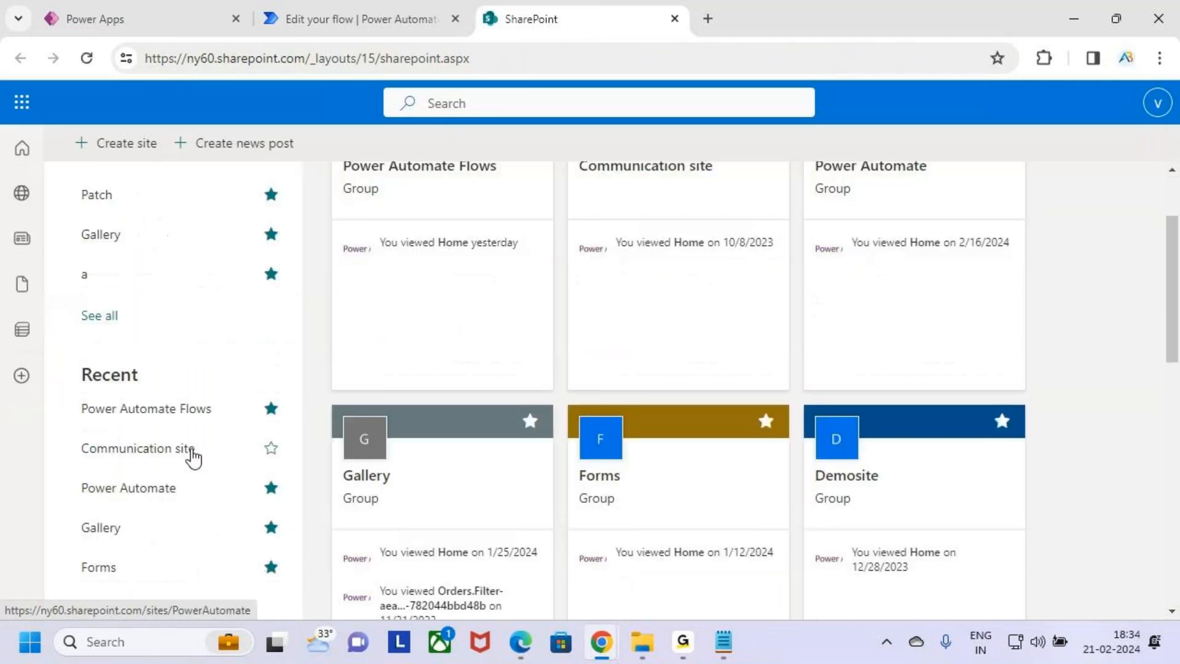
{"action": "scroll", "coordinate": [422, 338], "scroll_direction": "up", "scroll_amount": 3}
{"action": "left_click", "coordinate": [459, 308]}
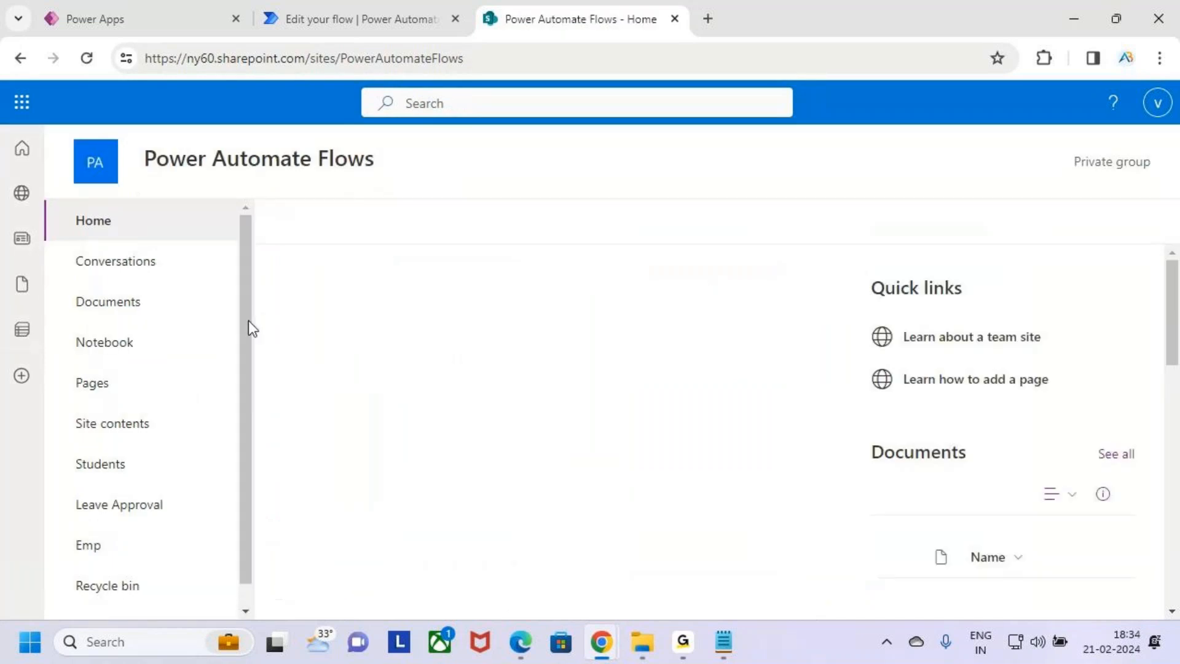
{"action": "left_click", "coordinate": [151, 505]}
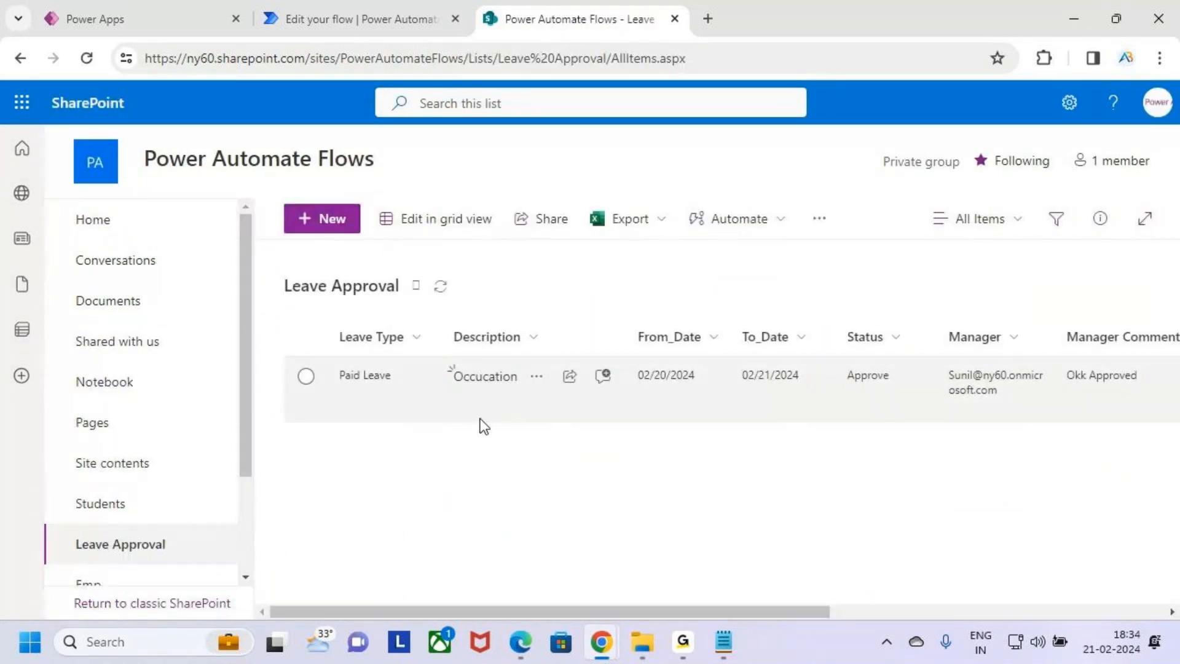
Delete the existing Paid Leave item from the Leave Approval list
{"action": "left_click", "coordinate": [307, 376]}
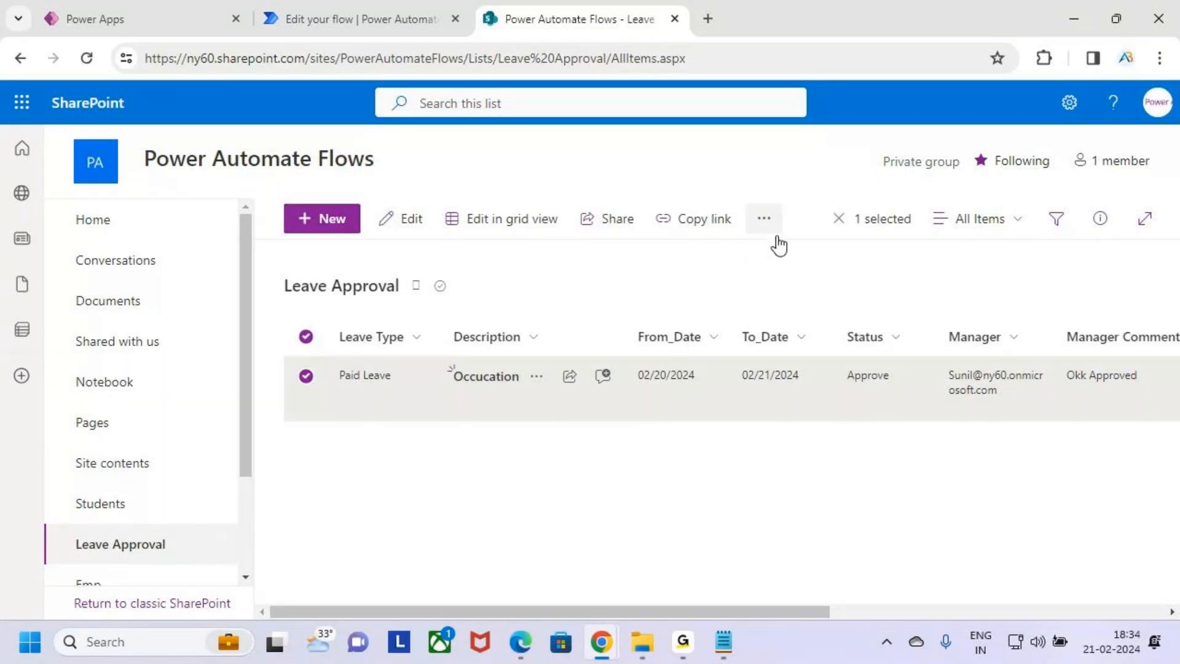
{"action": "left_click", "coordinate": [764, 219]}
{"action": "left_click", "coordinate": [794, 289]}
{"action": "left_click", "coordinate": [643, 423]}
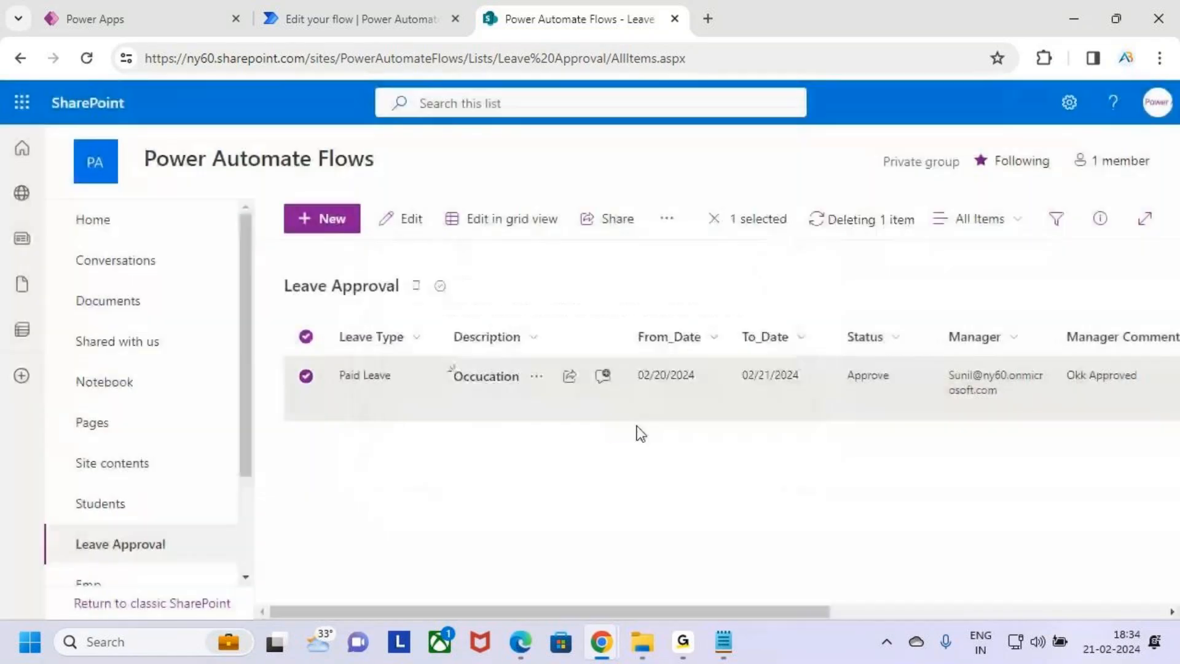
Return to the flow and start a manual test of it
{"action": "left_click", "coordinate": [353, 15]}
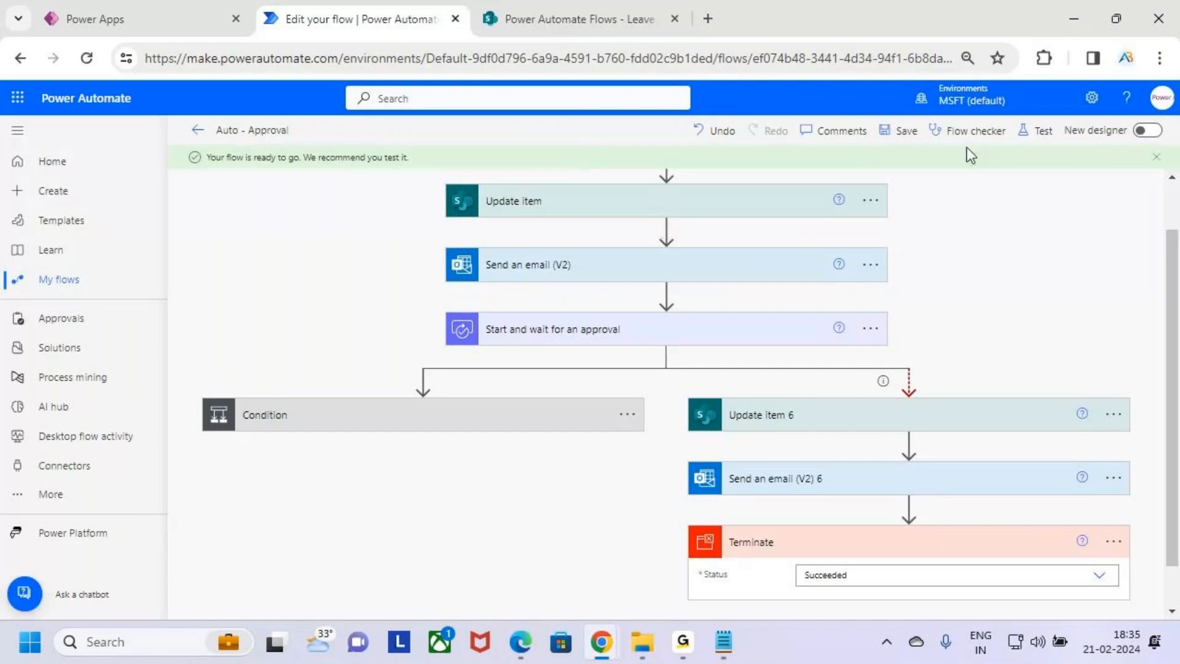
{"action": "left_click", "coordinate": [1043, 134]}
{"action": "left_click", "coordinate": [982, 171]}
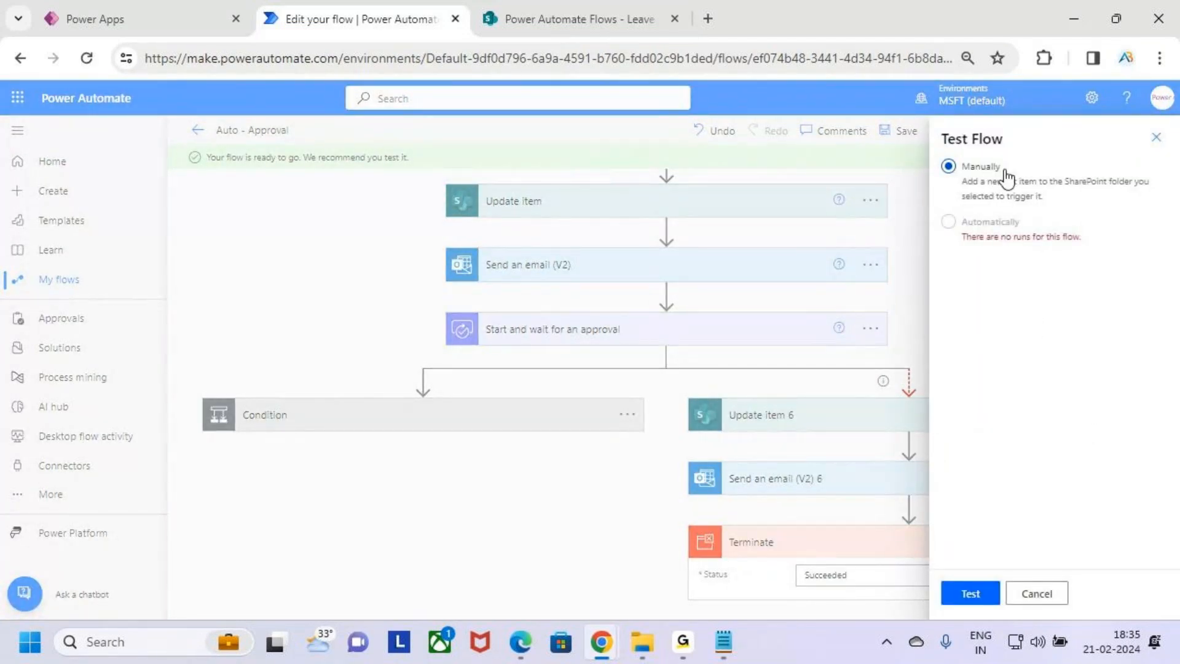
{"action": "left_click", "coordinate": [1157, 137]}
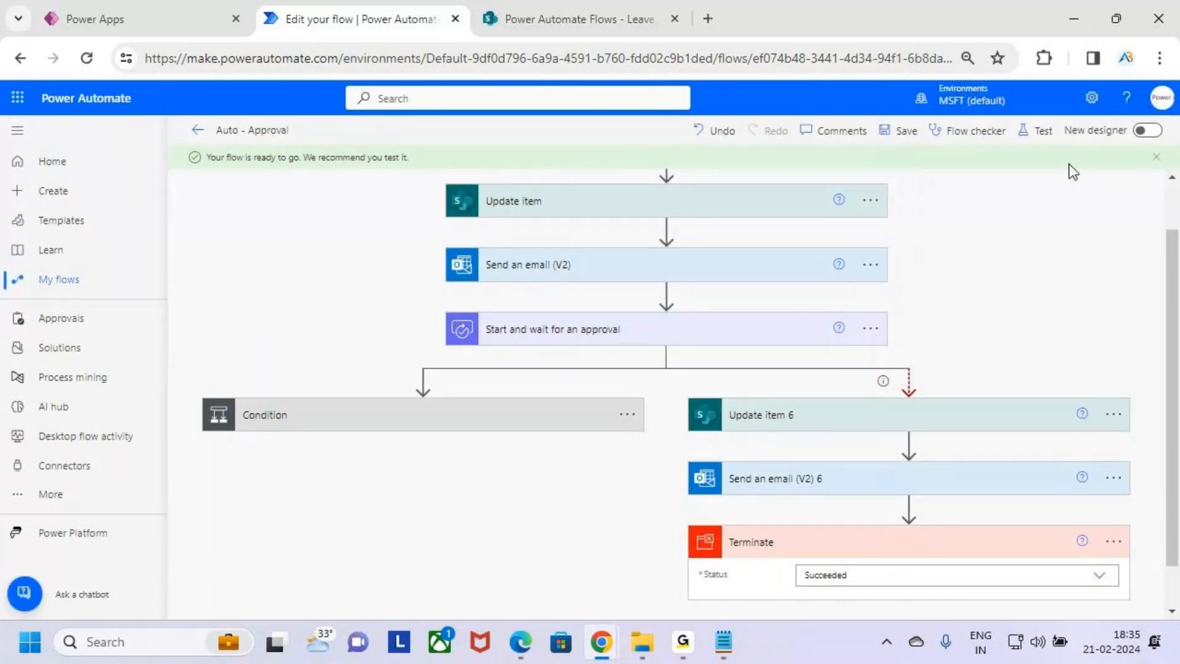
{"action": "left_click", "coordinate": [1039, 131]}
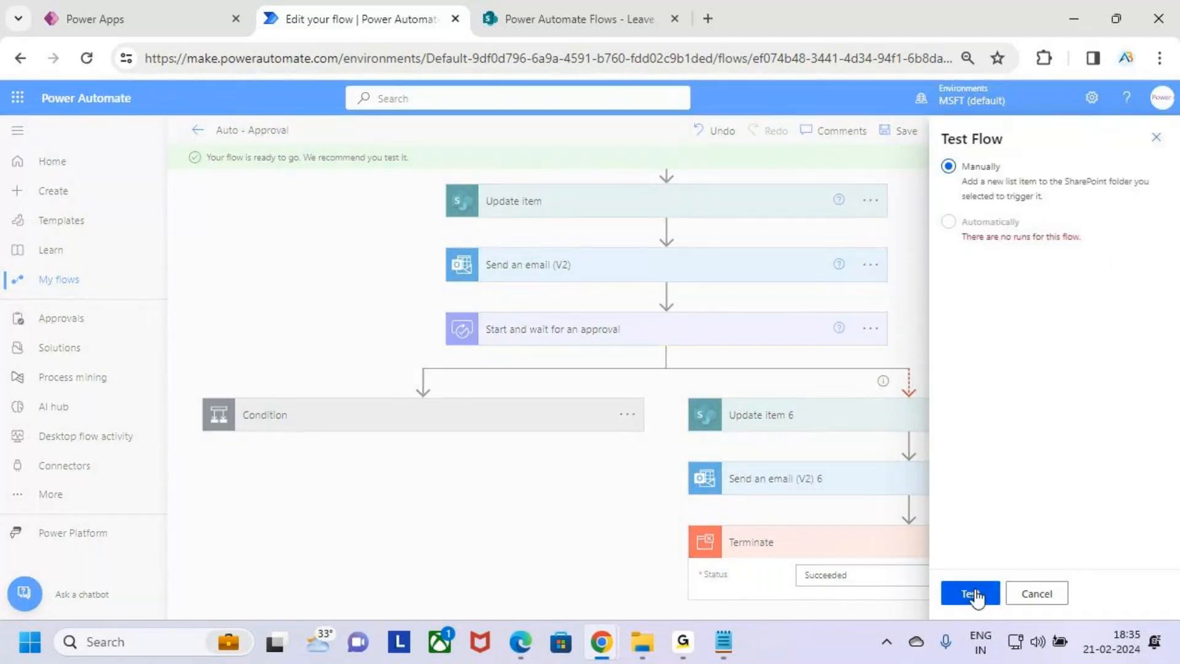
{"action": "left_click", "coordinate": [971, 594]}
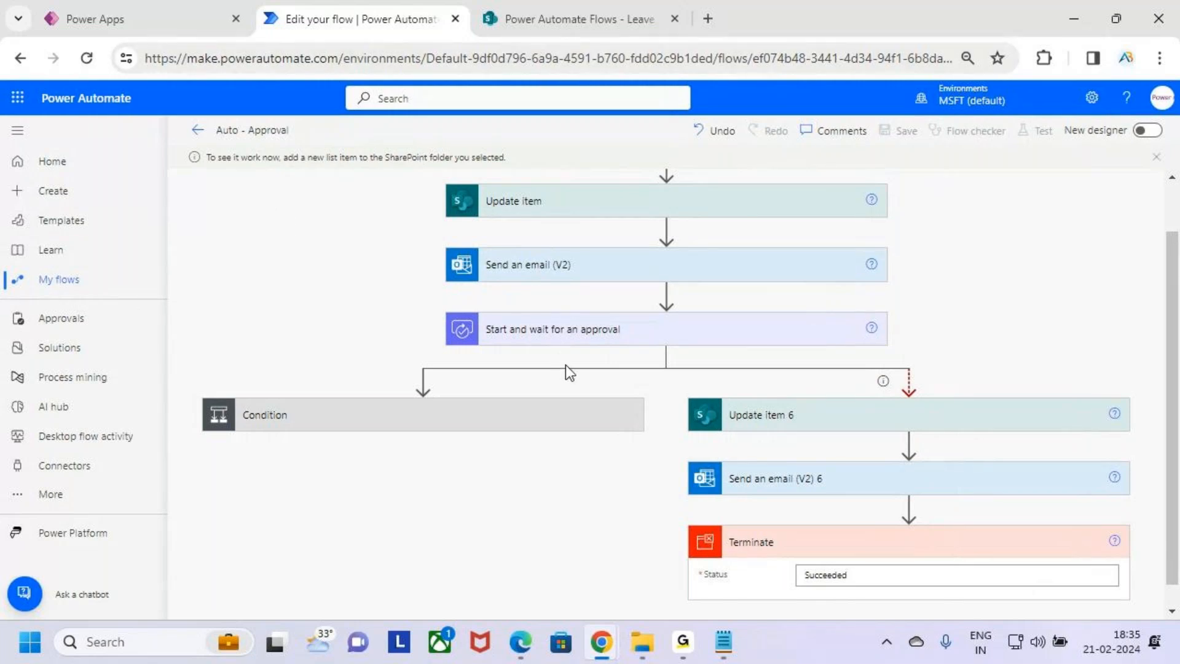
In the Leave Request app, choose Casual Leave as the leave type and enter the description Travelling
{"action": "left_click", "coordinate": [157, 2]}
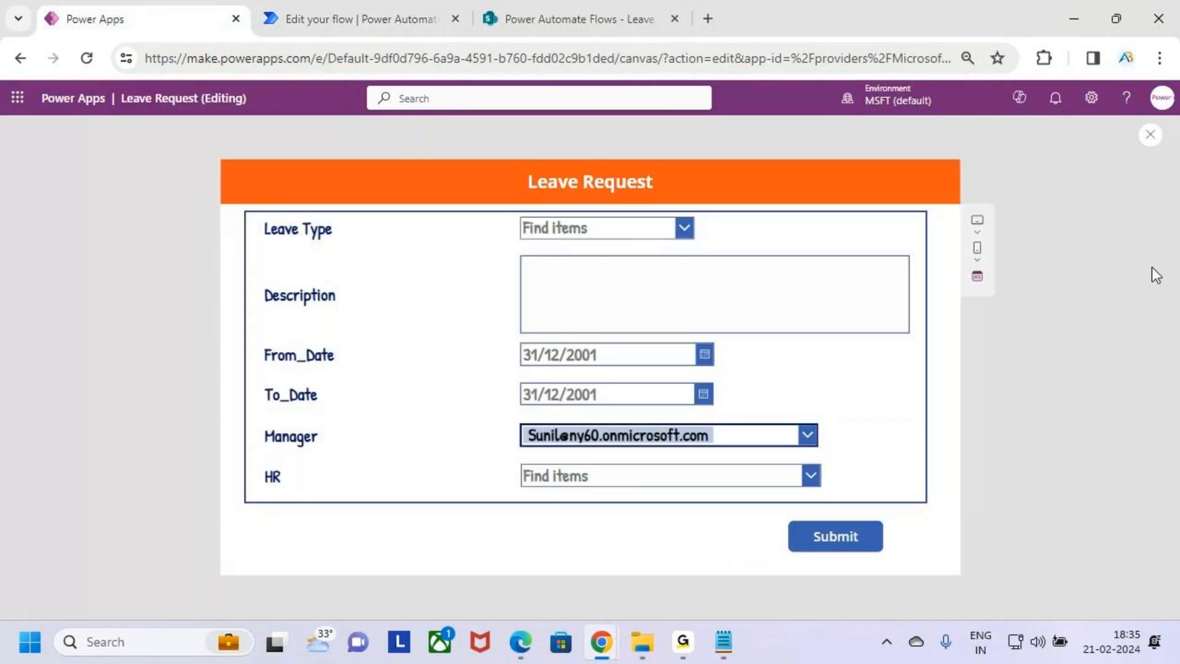
{"action": "left_click", "coordinate": [685, 238]}
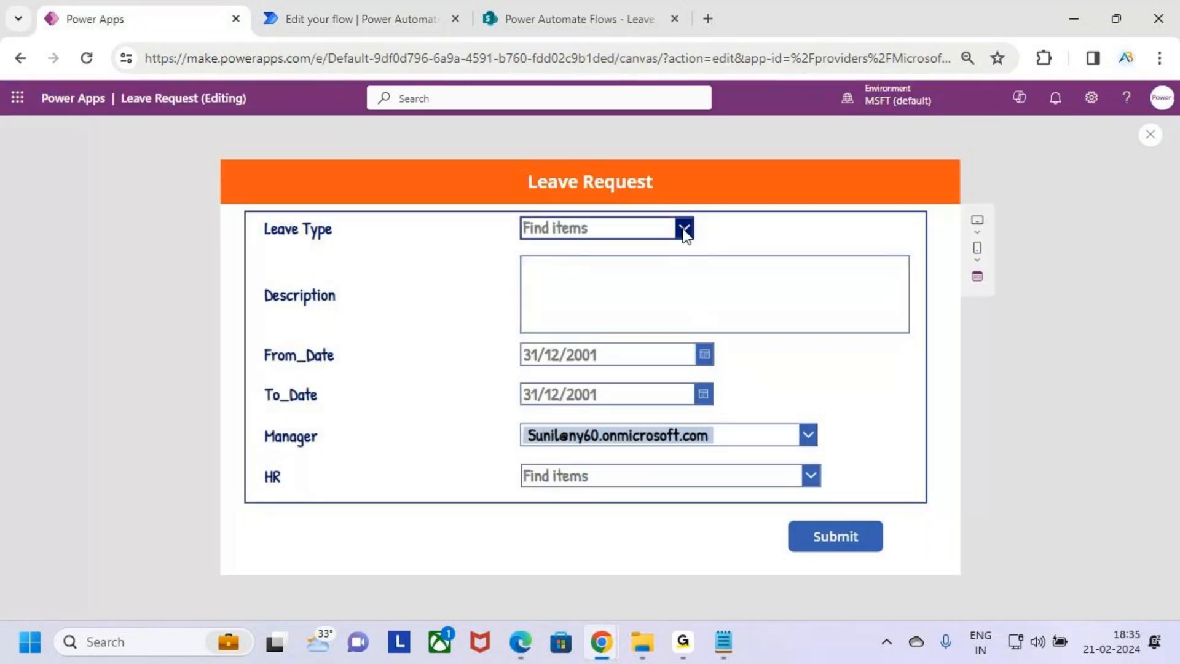
{"action": "left_click", "coordinate": [629, 284]}
{"action": "left_click", "coordinate": [616, 273]}
{"action": "type", "text": "Trav elling"}
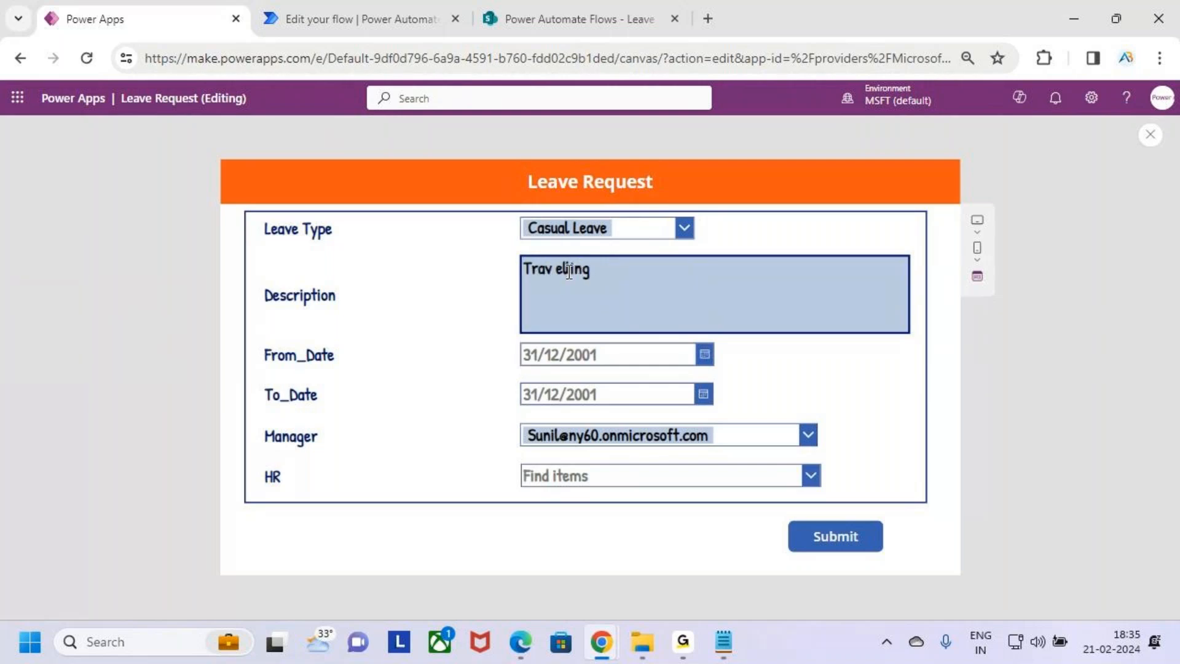
{"action": "key", "text": "BackSpace"}
{"action": "key", "text": "BackSpace"}
{"action": "key", "text": "BackSpace"}
{"action": "type", "text": "av"}
{"action": "key", "text": "Right"}
Pick 22/02/2024 as the From_Date and 23/02/2024 as the To_Date
{"action": "left_click", "coordinate": [625, 366]}
{"action": "left_click", "coordinate": [706, 355]}
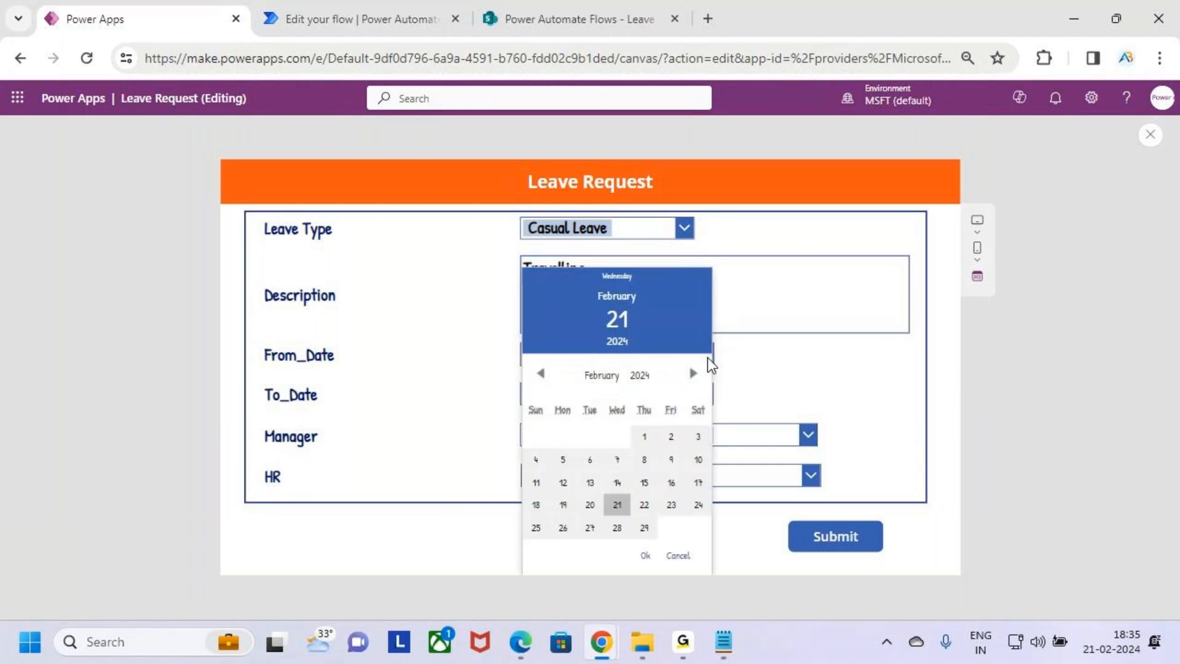
{"action": "left_click", "coordinate": [644, 505]}
{"action": "left_click", "coordinate": [645, 556]}
{"action": "left_click", "coordinate": [704, 395]}
{"action": "left_click", "coordinate": [671, 505]}
{"action": "left_click", "coordinate": [647, 555]}
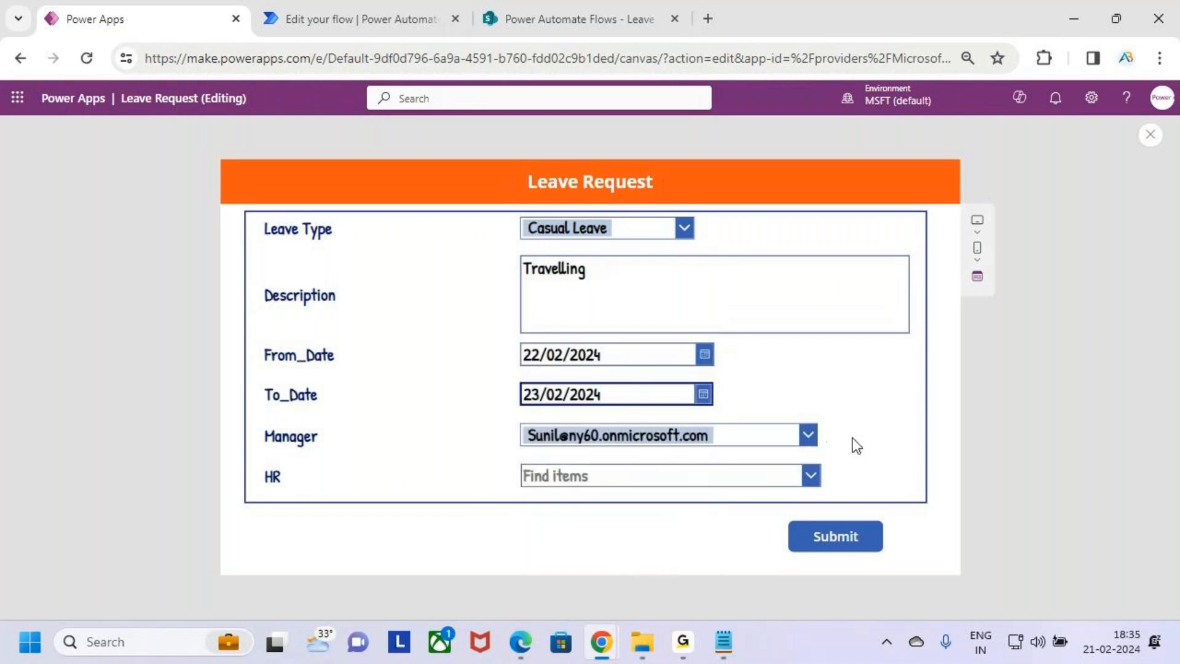
Submit the leave request without choosing an HR approver
{"action": "left_click", "coordinate": [810, 477]}
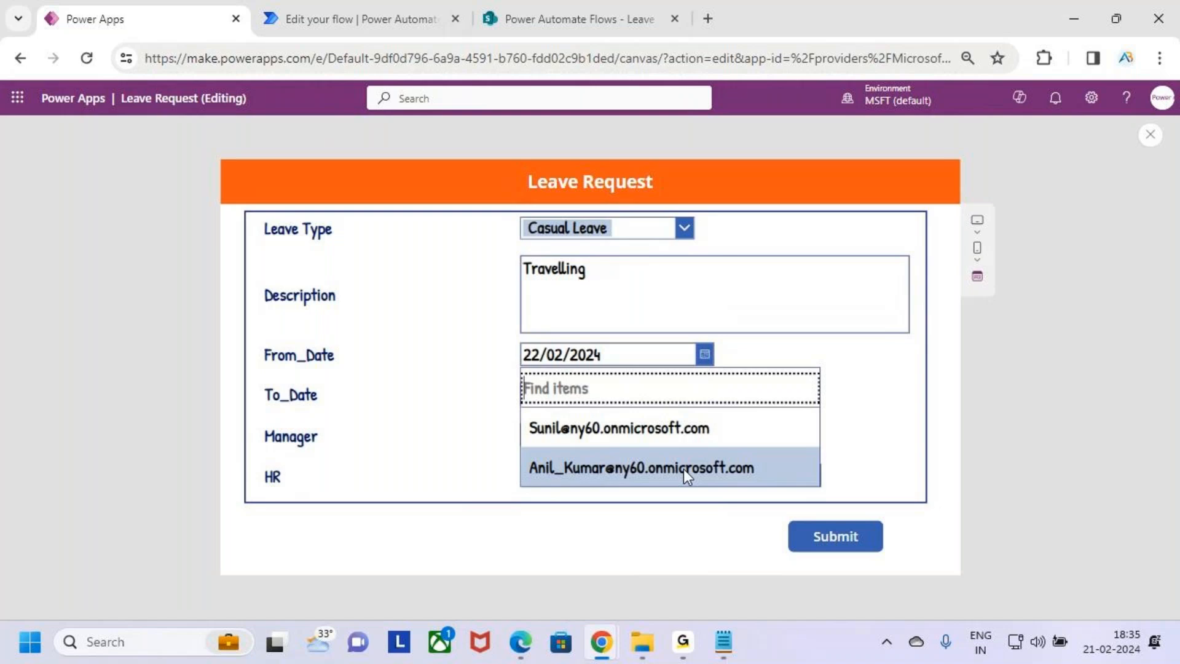
{"action": "left_click", "coordinate": [847, 435]}
{"action": "key", "text": "ctrl+2"}
{"action": "left_click_drag", "start_coordinate": [264, 491], "coordinate": [308, 490]}
{"action": "left_click_drag", "start_coordinate": [285, 448], "coordinate": [325, 450]}
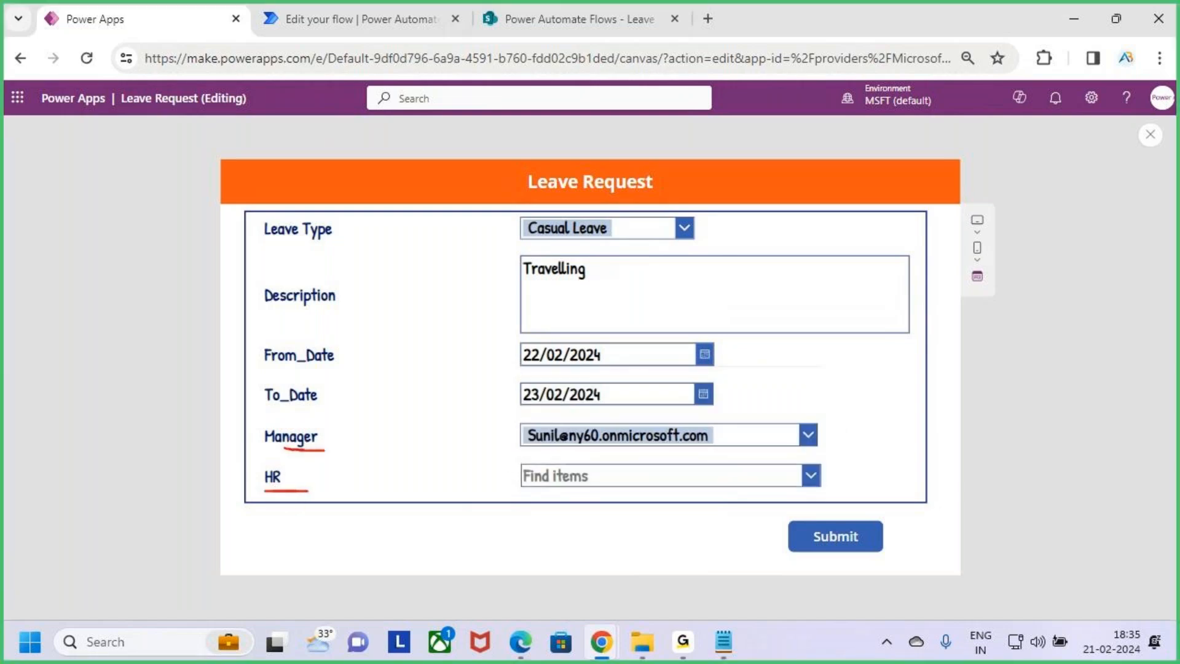
{"action": "key", "text": "Escape"}
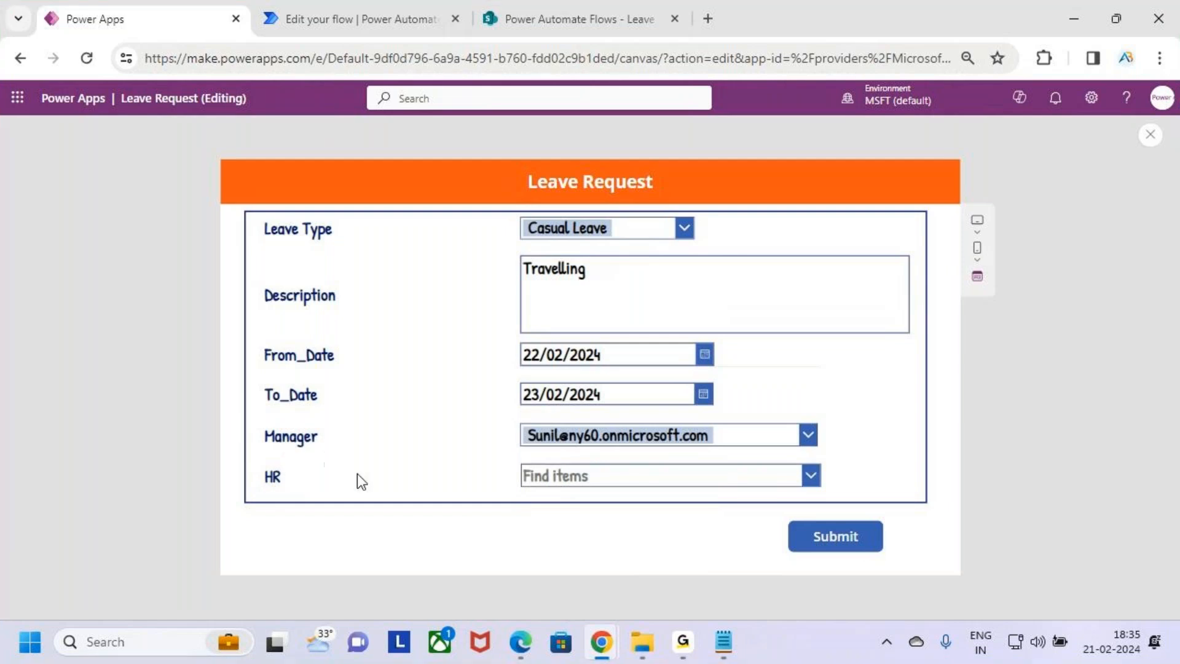
{"action": "left_click", "coordinate": [856, 541]}
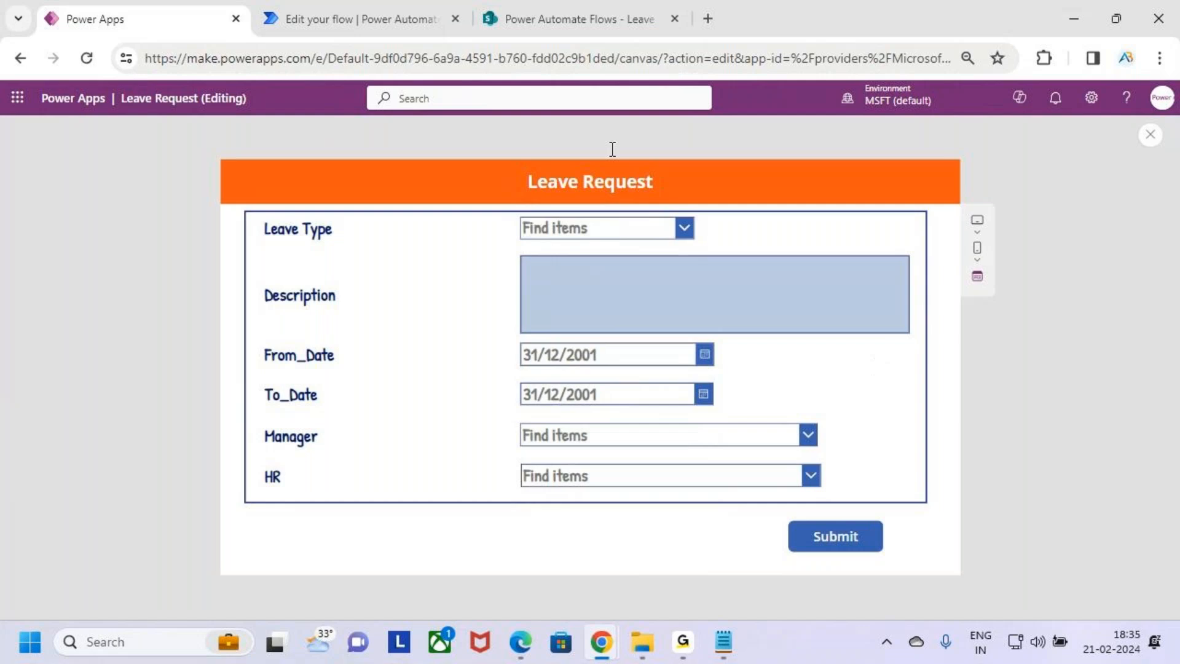
Refresh the Leave Approval list and return to the flow's run history
{"action": "left_click", "coordinate": [337, 11]}
{"action": "left_click", "coordinate": [545, 13]}
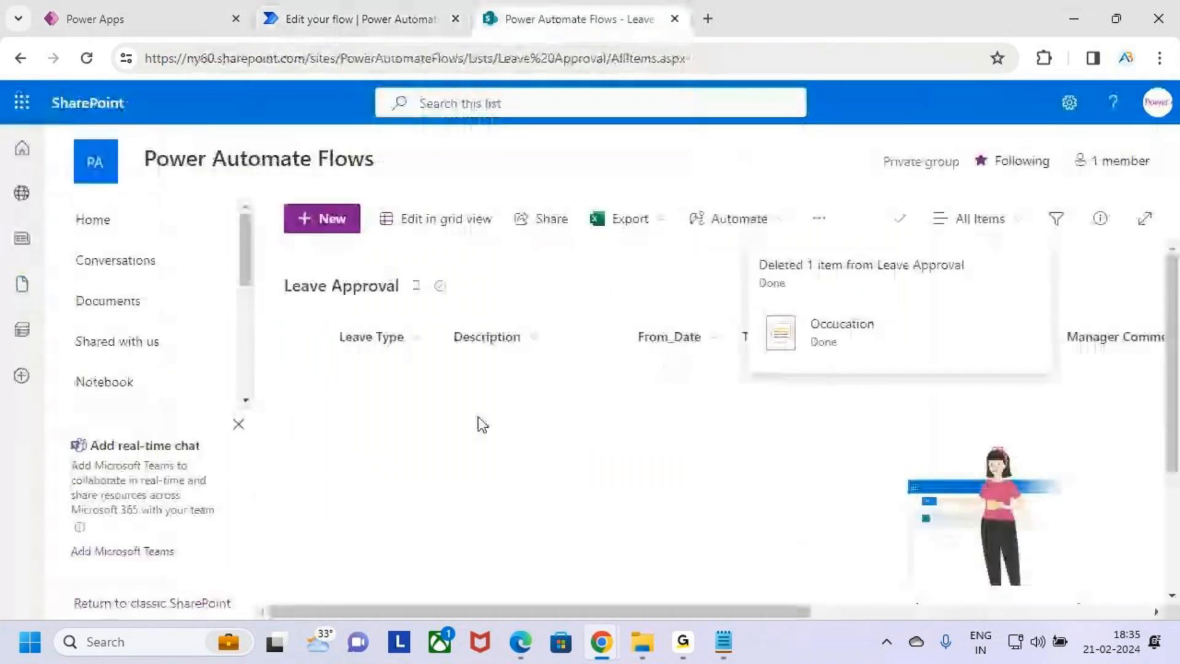
{"action": "left_click", "coordinate": [87, 58]}
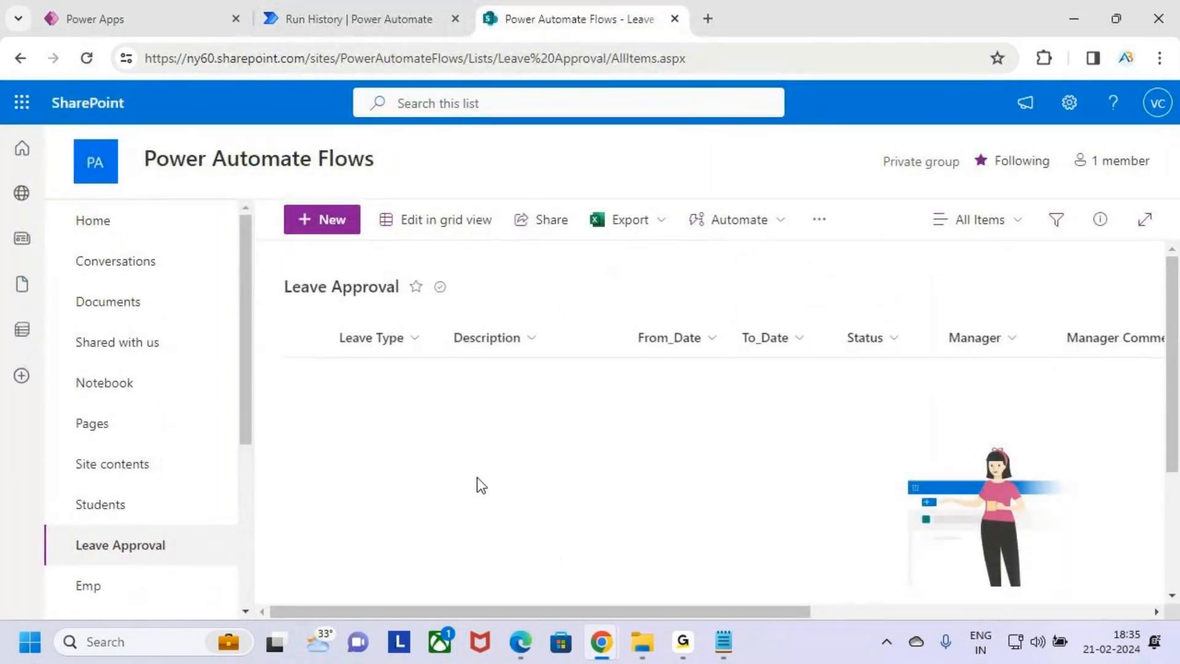
{"action": "left_click", "coordinate": [363, 19]}
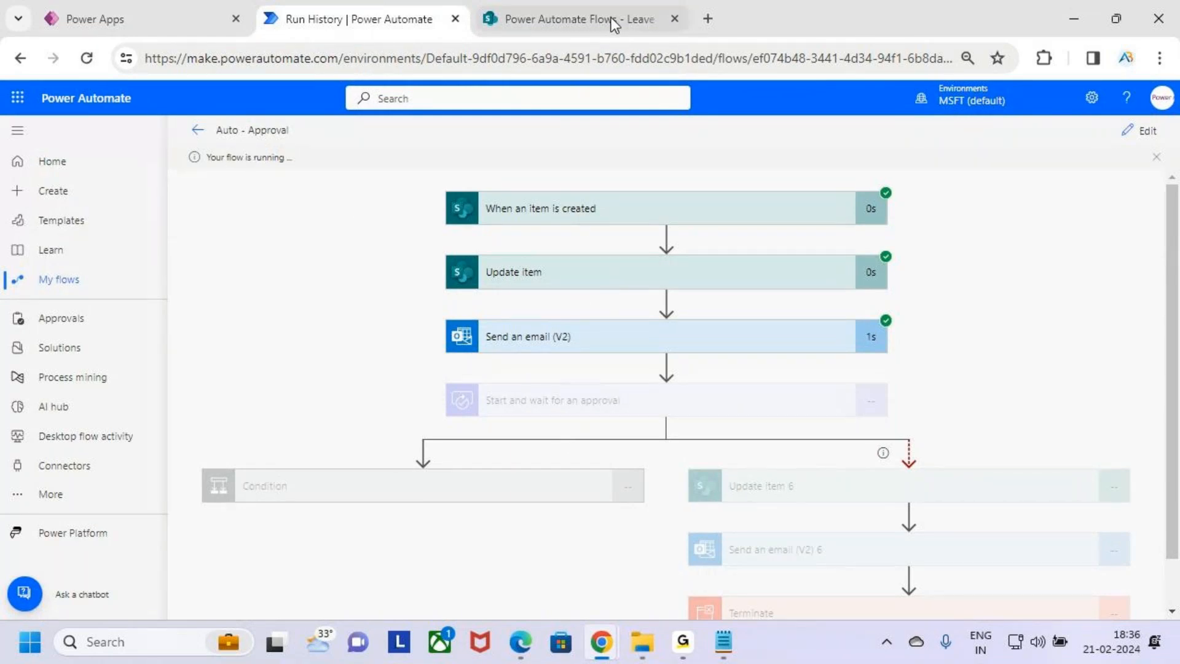
Open Outlook from the app launcher
{"action": "left_click", "coordinate": [17, 98]}
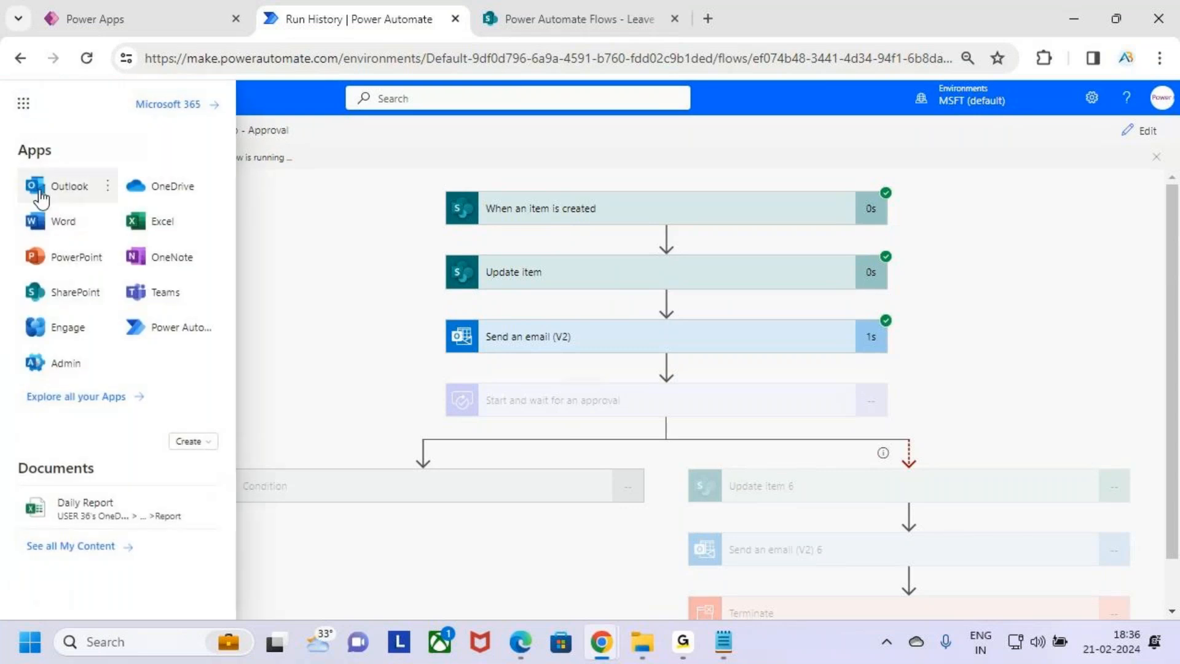
{"action": "left_click", "coordinate": [41, 198]}
Refresh the Leave Approval list and review the new request's status
{"action": "left_click", "coordinate": [760, 24]}
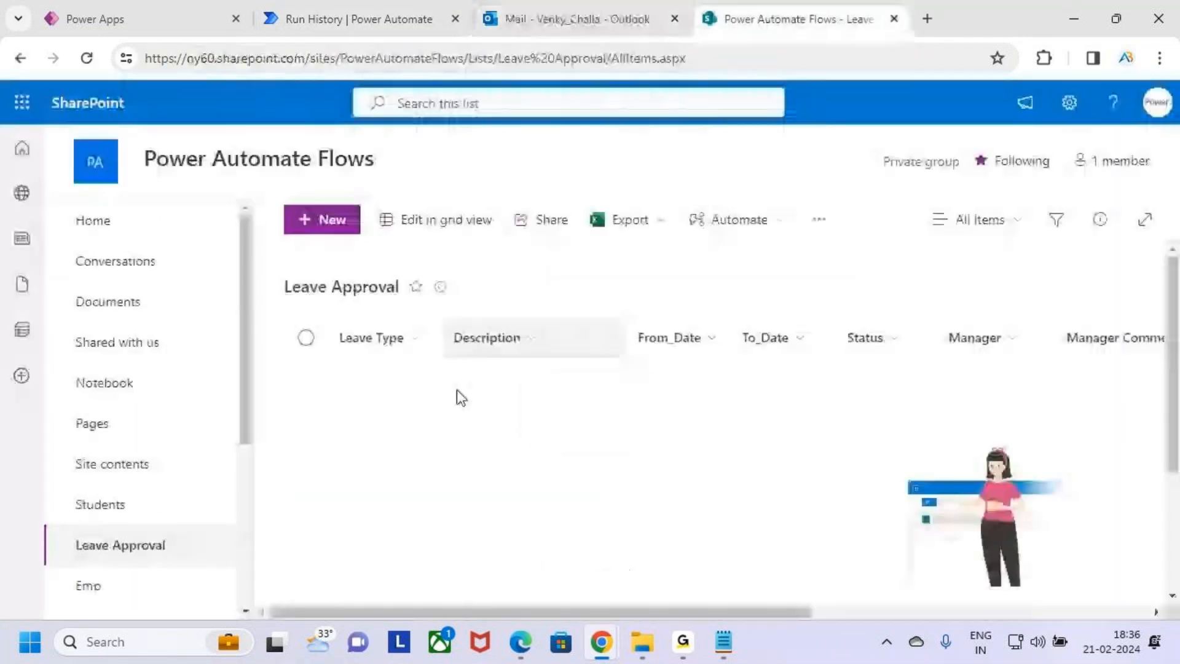
{"action": "left_click", "coordinate": [86, 57]}
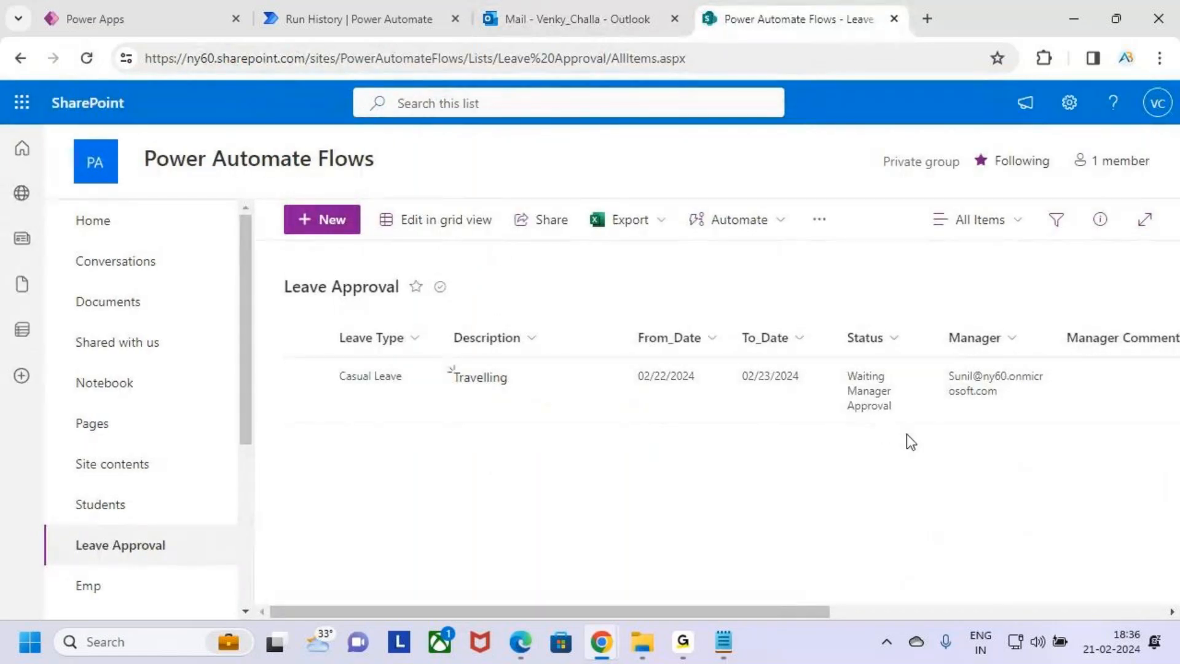
{"action": "left_click_drag", "start_coordinate": [836, 354], "coordinate": [910, 440]}
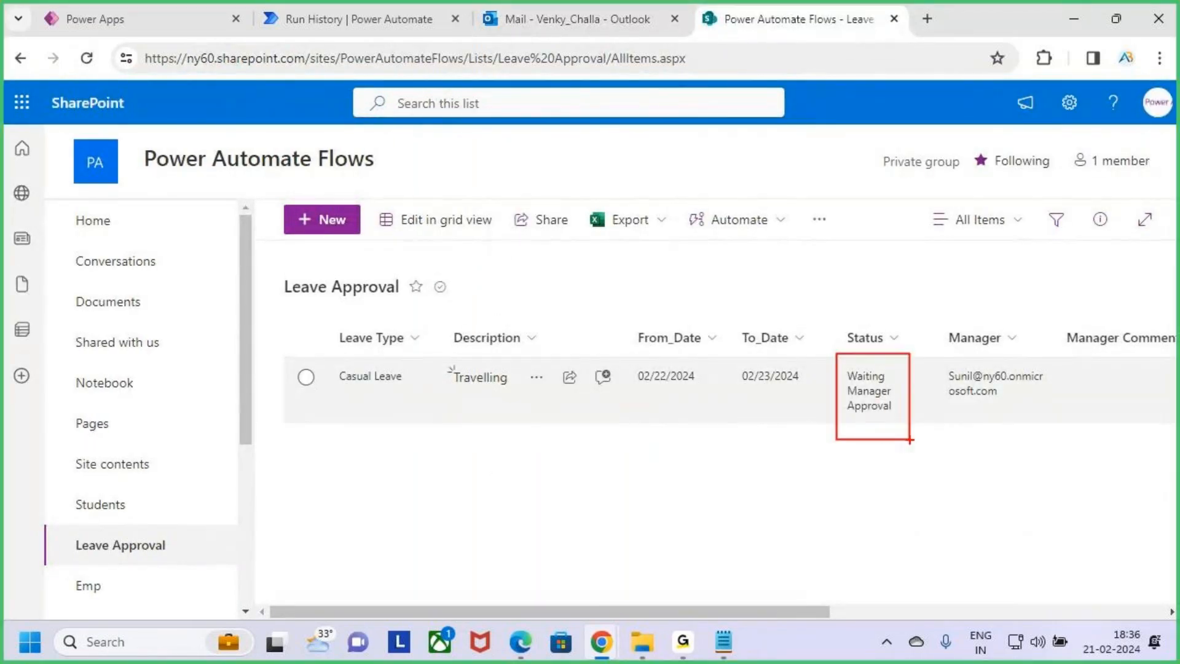
{"action": "key", "text": "Escape"}
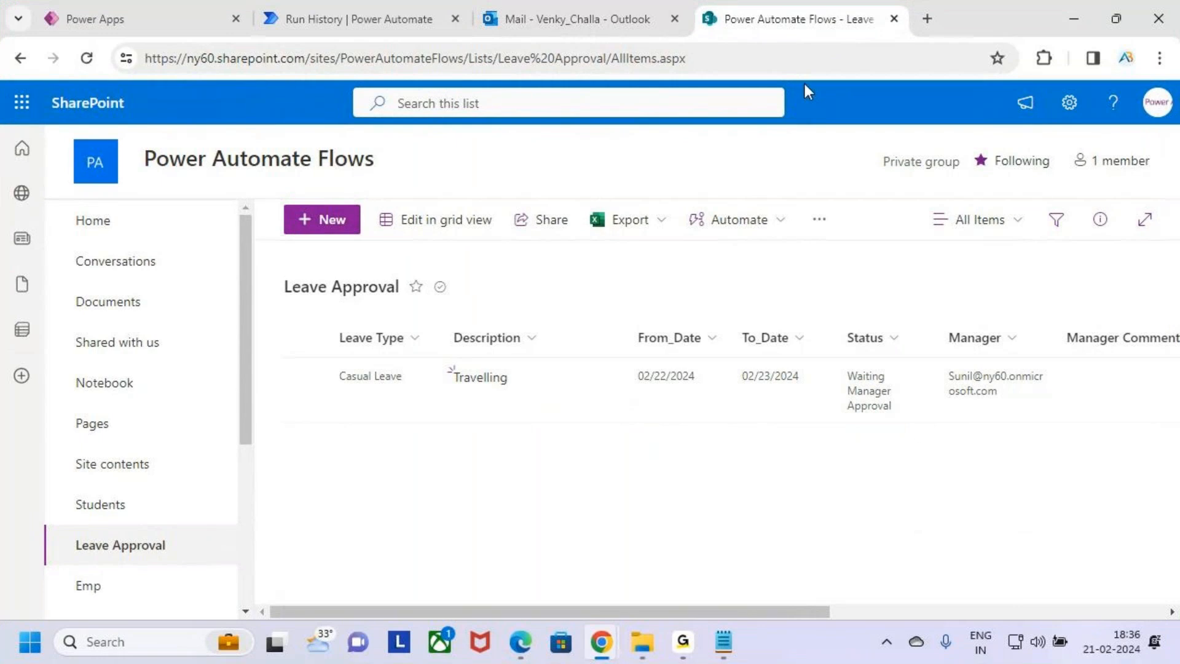
Open the leave request submitted email in the Outlook inbox and read it
{"action": "left_click", "coordinate": [600, 9]}
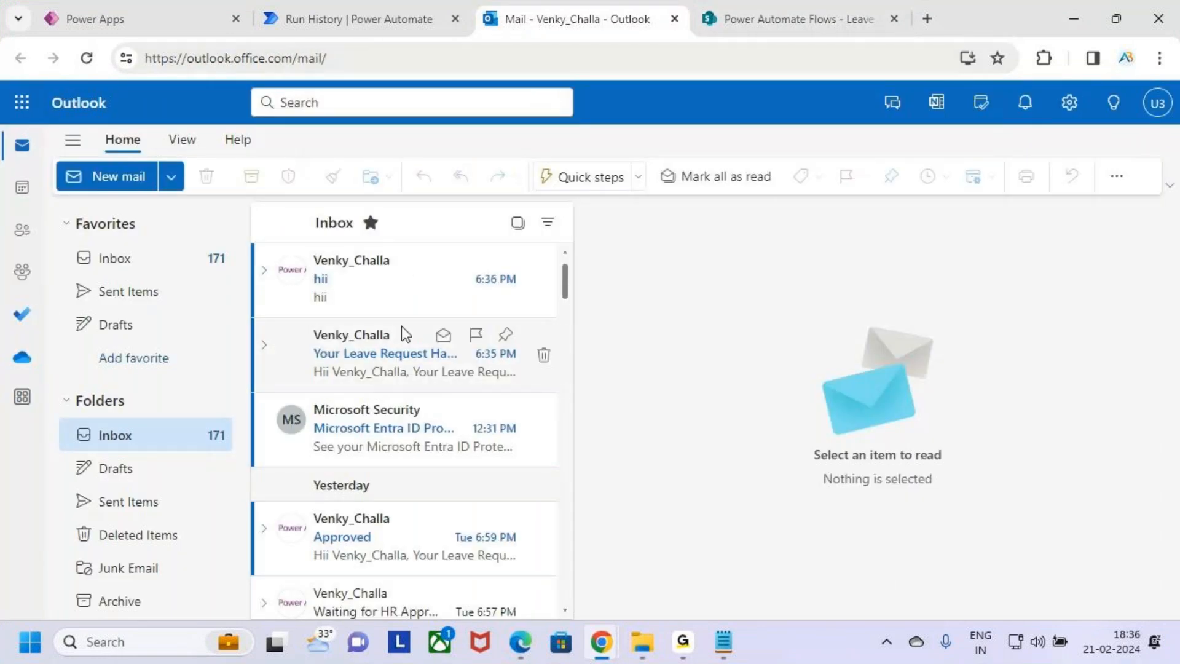
{"action": "left_click", "coordinate": [403, 360]}
{"action": "key", "text": "ctrl+2"}
{"action": "left_click_drag", "start_coordinate": [628, 327], "coordinate": [774, 364]}
{"action": "mouse_move", "coordinate": [646, 367]}
{"action": "left_mouse_down"}
{"action": "mouse_move", "coordinate": [955, 412]}
{"action": "mouse_move", "coordinate": [1010, 404]}
{"action": "left_mouse_up"}
{"action": "left_click_drag", "start_coordinate": [1090, 312], "coordinate": [1140, 313]}
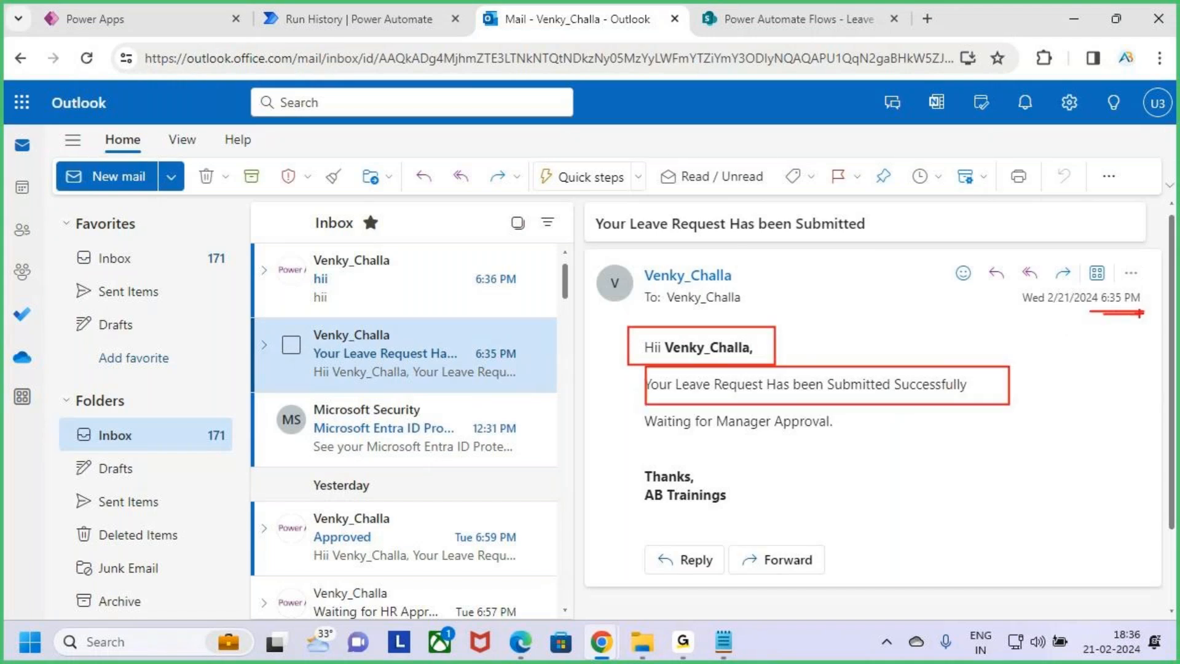
{"action": "key", "text": "Escape"}
Review the running flow's progress at the approval step and its two branches
{"action": "left_click", "coordinate": [393, 14]}
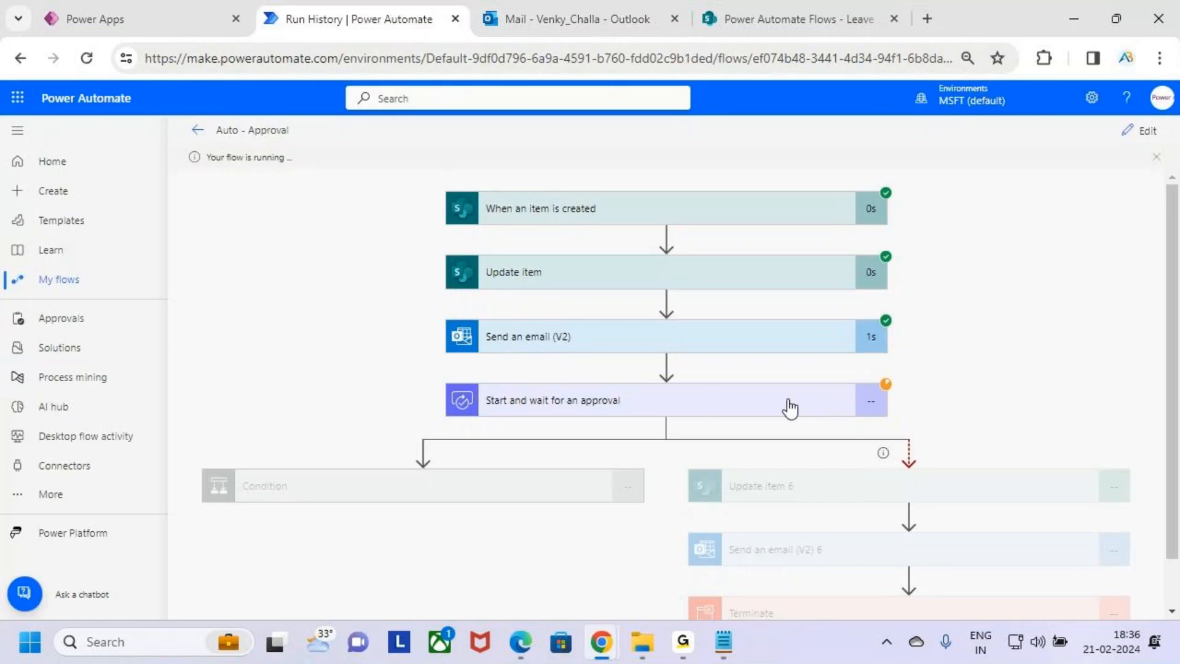
{"action": "key", "text": "ctrl+2"}
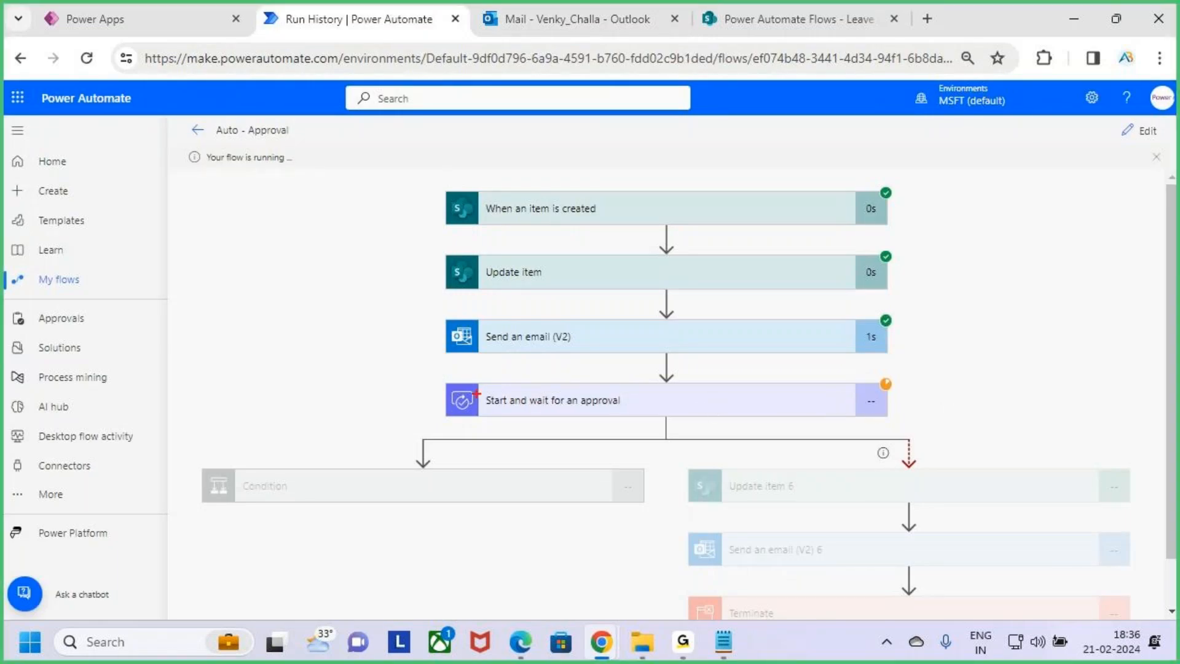
{"action": "left_click_drag", "start_coordinate": [437, 379], "coordinate": [908, 421]}
{"action": "left_click_drag", "start_coordinate": [940, 350], "coordinate": [940, 404]}
{"action": "mouse_move", "coordinate": [965, 355]}
{"action": "left_mouse_down"}
{"action": "mouse_move", "coordinate": [1007, 376]}
{"action": "mouse_move", "coordinate": [1007, 393]}
{"action": "mouse_move", "coordinate": [1058, 398]}
{"action": "left_mouse_up"}
{"action": "key", "text": "Escape"}
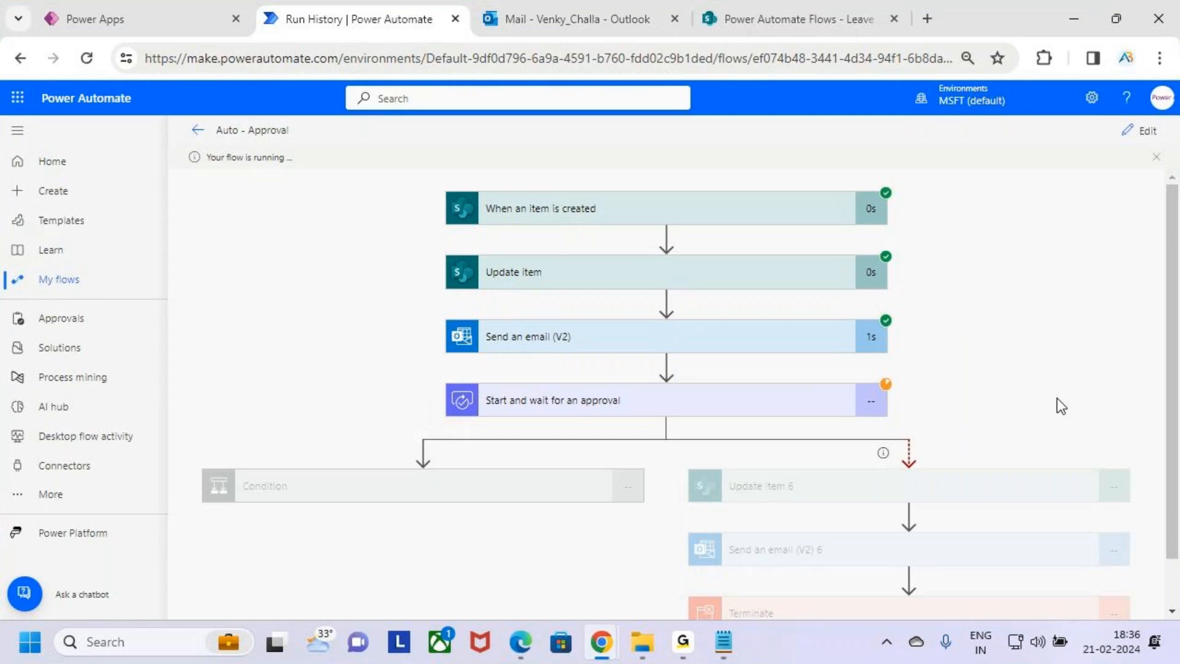
{"action": "key", "text": "ctrl+2"}
{"action": "left_click_drag", "start_coordinate": [314, 493], "coordinate": [399, 424]}
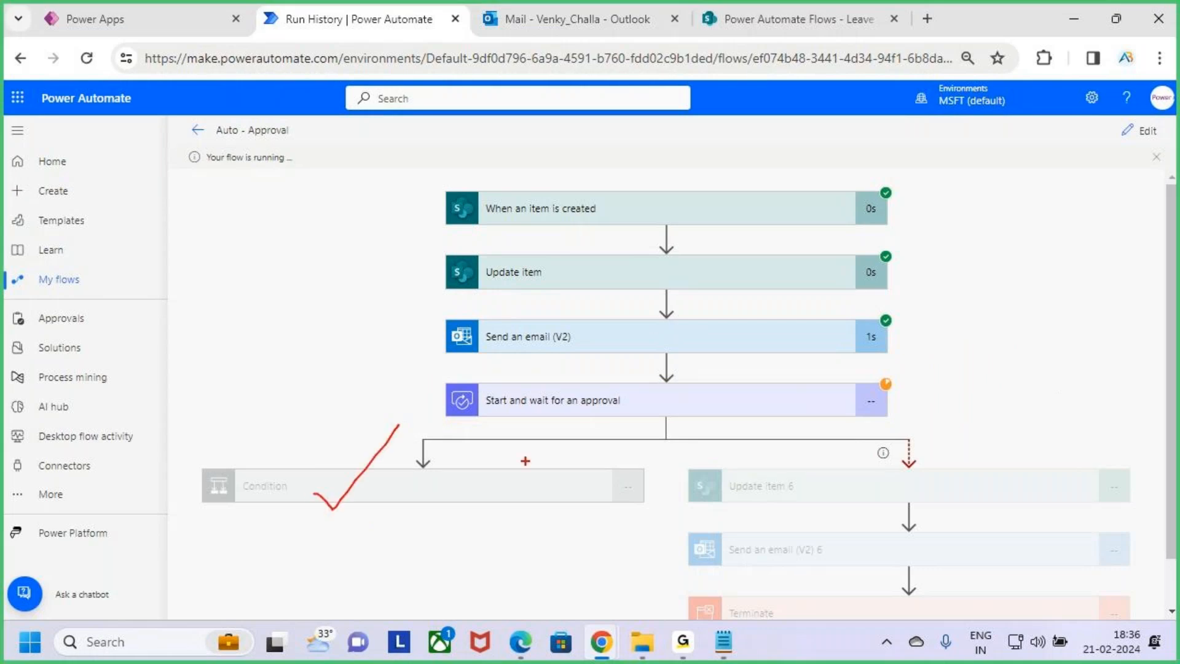
{"action": "left_click_drag", "start_coordinate": [885, 392], "coordinate": [918, 391]}
{"action": "mouse_move", "coordinate": [916, 375]}
{"action": "left_mouse_down"}
{"action": "mouse_move", "coordinate": [931, 390]}
{"action": "mouse_move", "coordinate": [925, 404]}
{"action": "left_mouse_up"}
{"action": "mouse_move", "coordinate": [711, 456]}
{"action": "left_mouse_down"}
{"action": "mouse_move", "coordinate": [759, 503]}
{"action": "mouse_move", "coordinate": [1129, 615]}
{"action": "left_mouse_up"}
{"action": "key", "text": "Escape"}
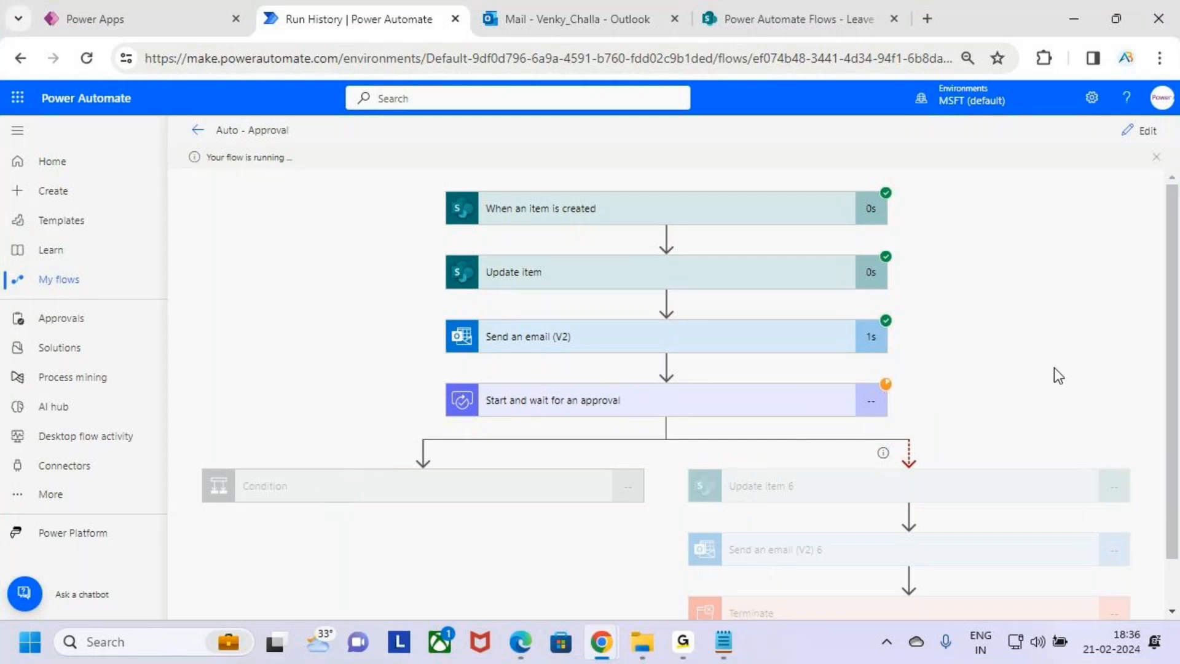
Scroll the run history to review the results of the condition and the timeout branch actions
{"action": "scroll", "coordinate": [1054, 369], "scroll_direction": "down", "scroll_amount": 1}
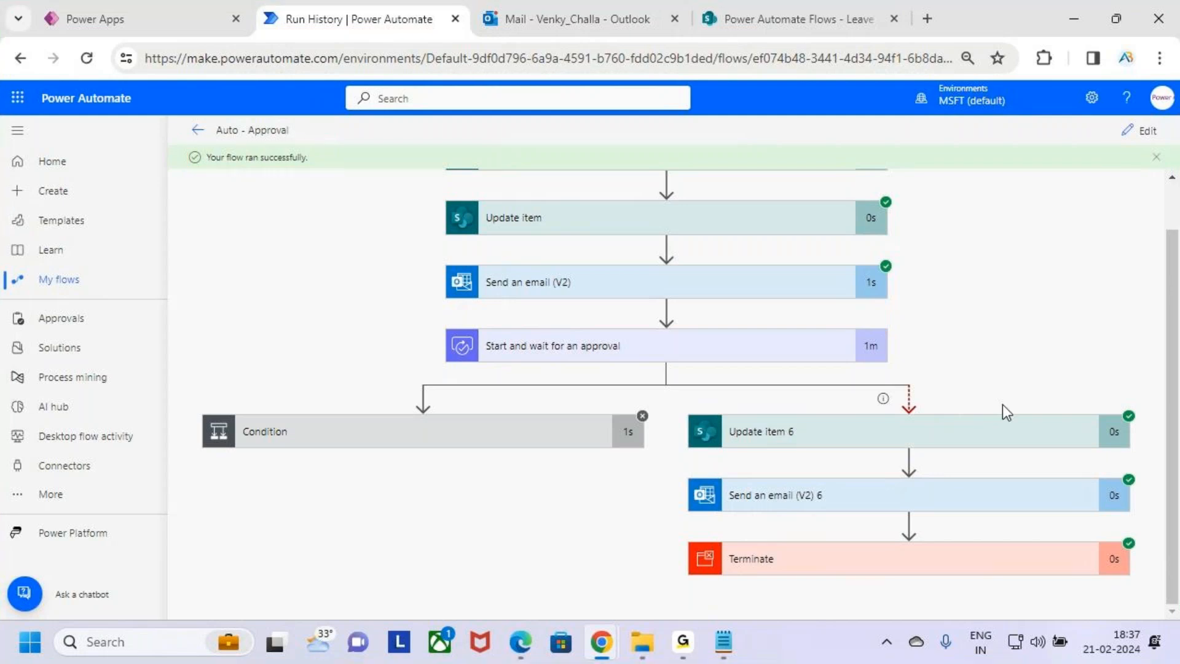
{"action": "mouse_move", "coordinate": [675, 404]}
{"action": "left_mouse_down"}
{"action": "mouse_move", "coordinate": [940, 536]}
{"action": "mouse_move", "coordinate": [1155, 588]}
{"action": "left_mouse_up"}
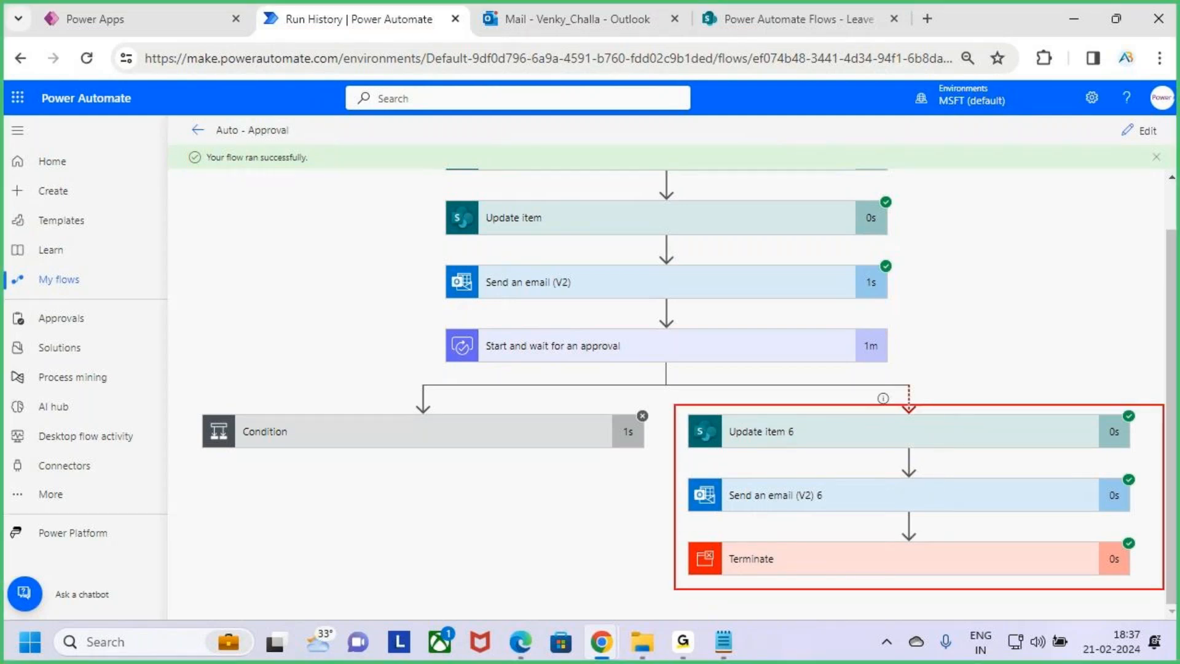
{"action": "mouse_move", "coordinate": [536, 433]}
{"action": "left_mouse_down"}
{"action": "mouse_move", "coordinate": [562, 448]}
{"action": "mouse_move", "coordinate": [531, 476]}
{"action": "left_mouse_up"}
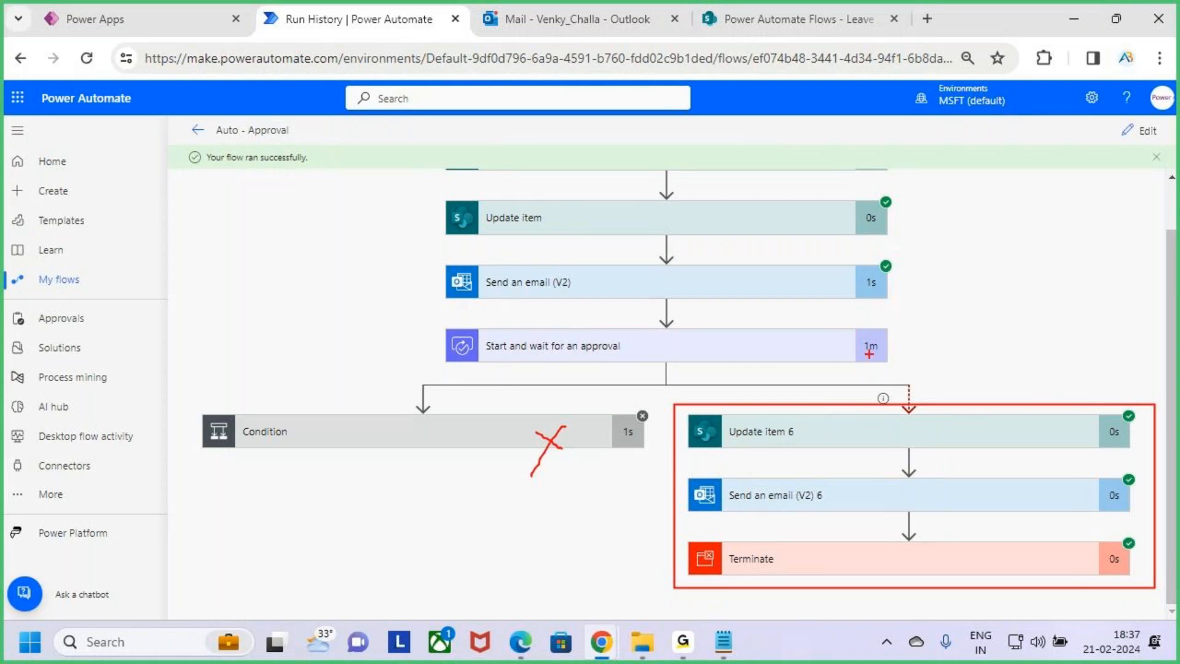
{"action": "left_click_drag", "start_coordinate": [860, 354], "coordinate": [886, 354]}
{"action": "left_click_drag", "start_coordinate": [961, 376], "coordinate": [959, 425]}
{"action": "left_click_drag", "start_coordinate": [746, 511], "coordinate": [845, 509]}
{"action": "left_click_drag", "start_coordinate": [794, 570], "coordinate": [871, 550]}
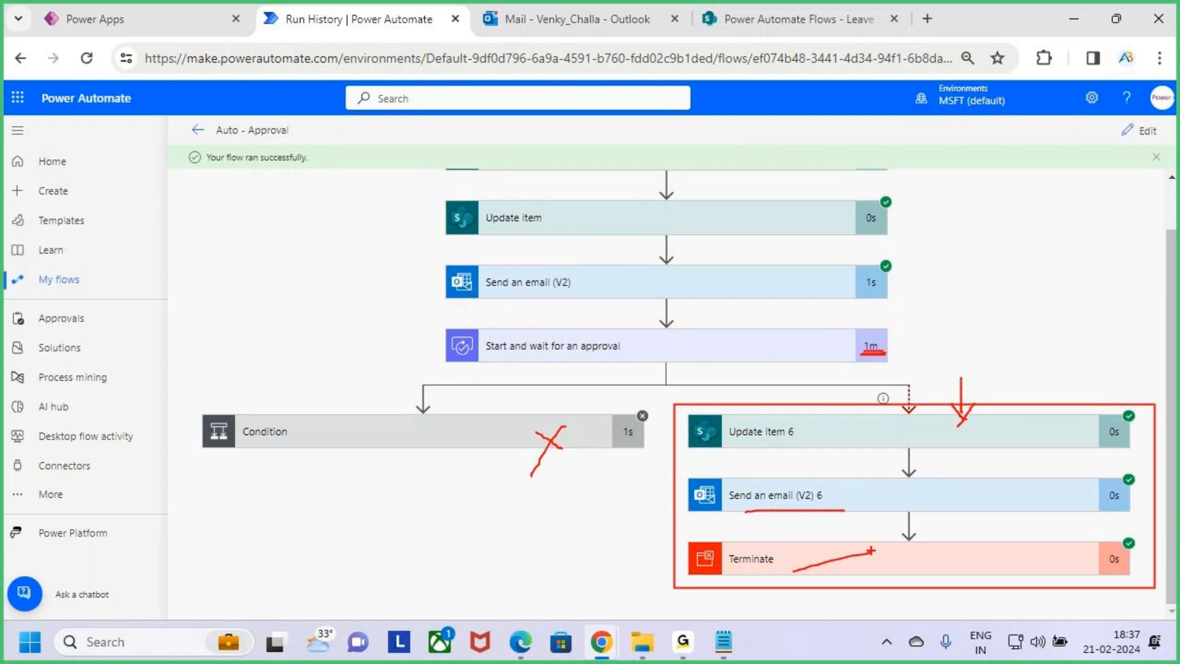
Open the Auto Approved by System email in Outlook and read its contents
{"action": "left_click", "coordinate": [503, 17]}
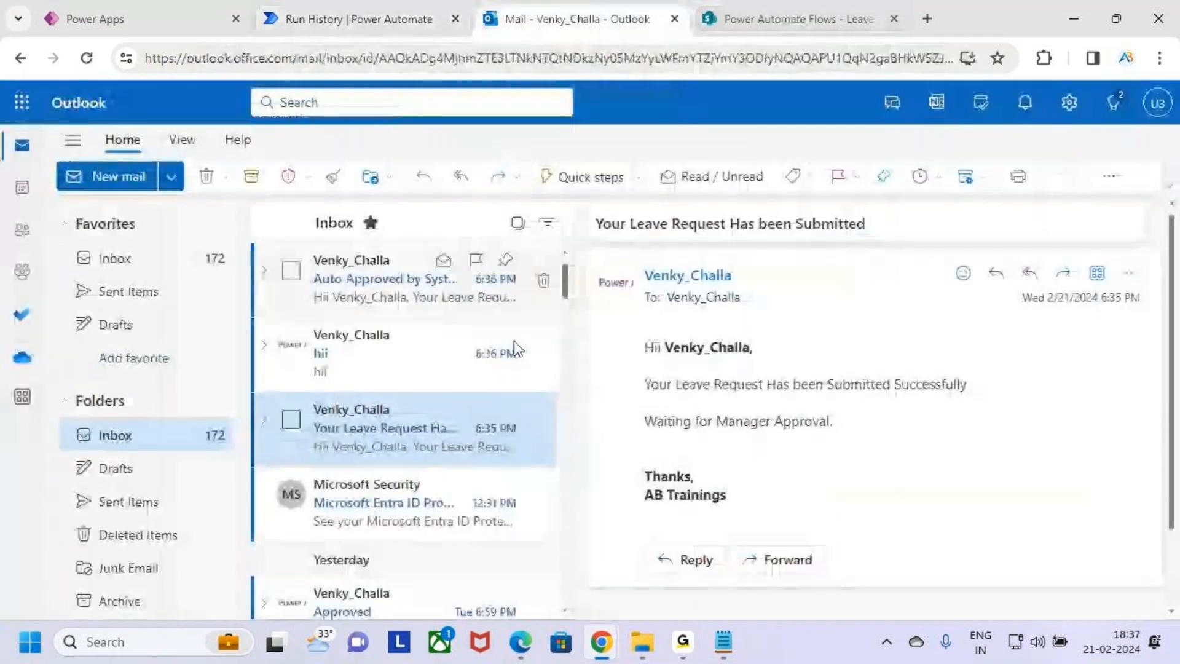
{"action": "left_click", "coordinate": [397, 282]}
{"action": "mouse_move", "coordinate": [582, 207]}
{"action": "left_mouse_down"}
{"action": "mouse_move", "coordinate": [693, 242]}
{"action": "mouse_move", "coordinate": [795, 242]}
{"action": "left_mouse_up"}
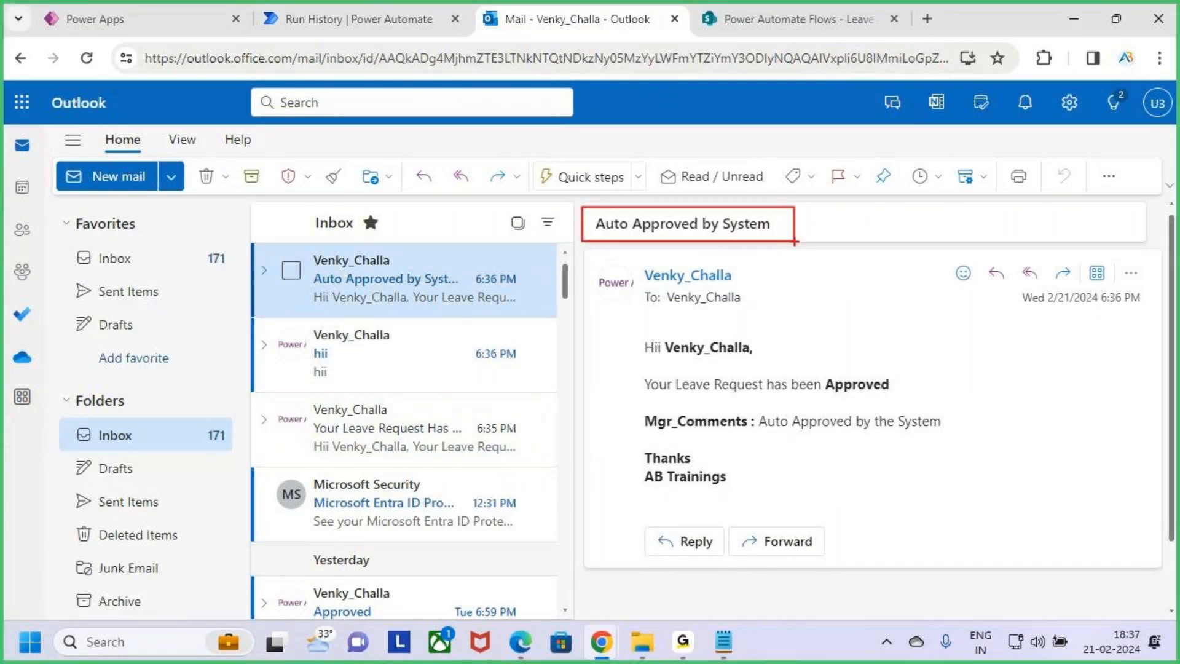
{"action": "left_click_drag", "start_coordinate": [632, 336], "coordinate": [776, 366]}
{"action": "left_click_drag", "start_coordinate": [632, 368], "coordinate": [909, 395]}
{"action": "mouse_move", "coordinate": [670, 437]}
{"action": "left_mouse_down"}
{"action": "mouse_move", "coordinate": [785, 421]}
{"action": "mouse_move", "coordinate": [977, 437]}
{"action": "mouse_move", "coordinate": [1020, 365]}
{"action": "left_mouse_up"}
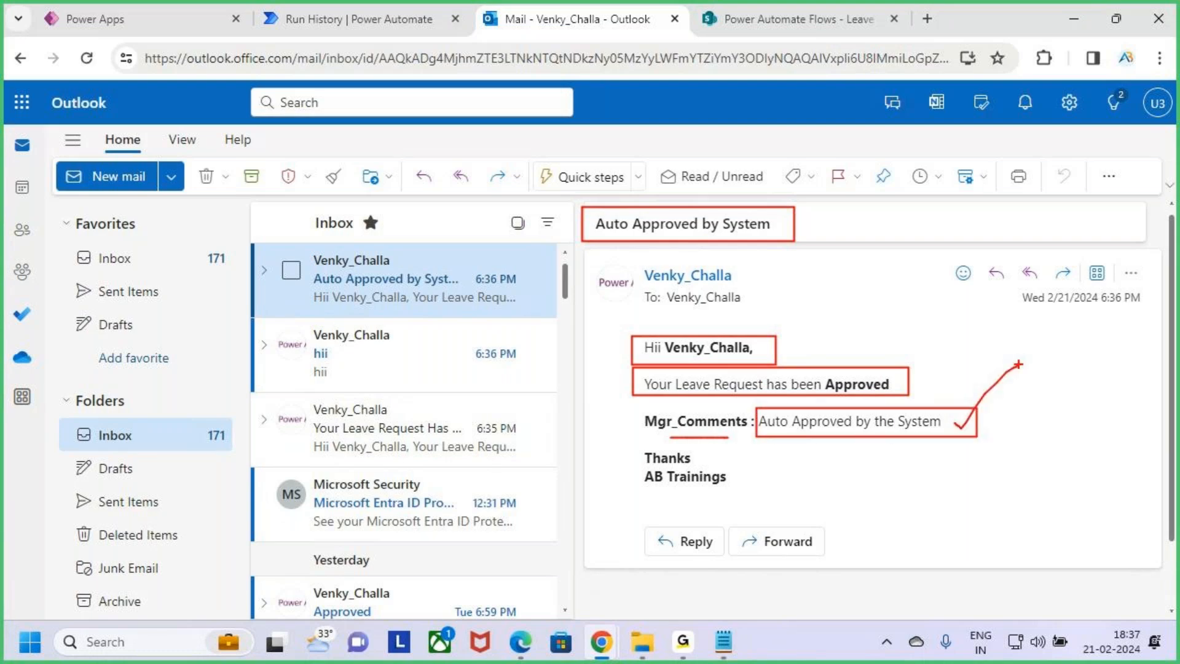
{"action": "key", "text": "Escape"}
Review the request's updated status and manager comment in the Leave Approval list
{"action": "left_click", "coordinate": [769, 19]}
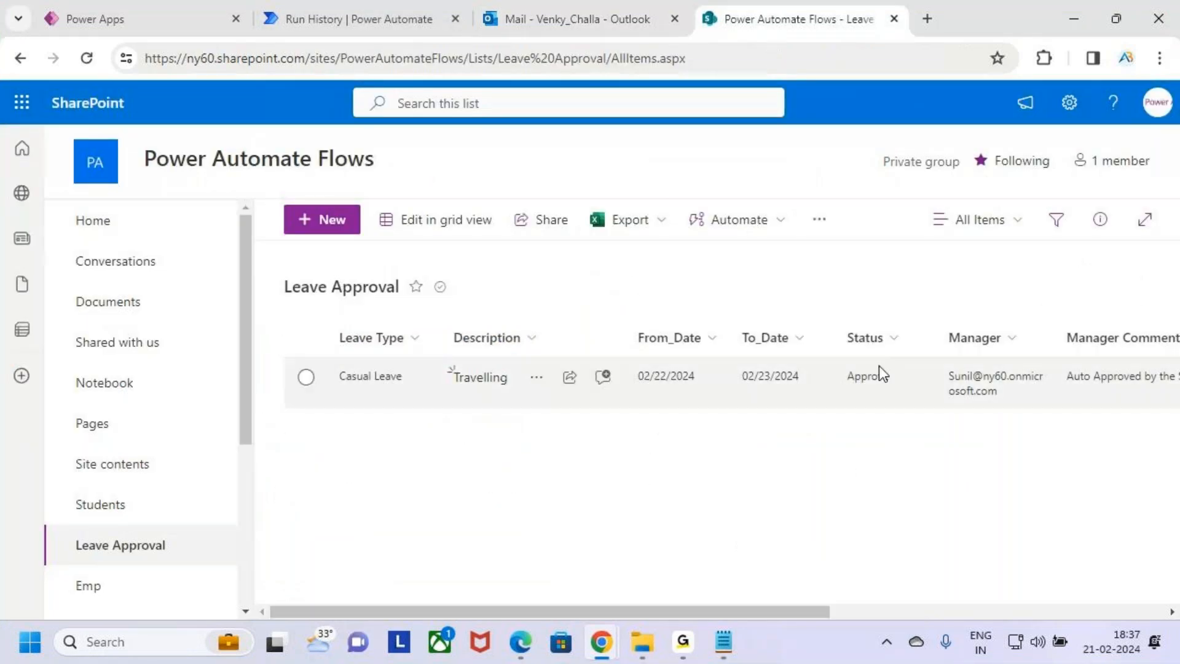
{"action": "key", "text": "ctrl+2"}
{"action": "mouse_move", "coordinate": [821, 353]}
{"action": "left_mouse_down"}
{"action": "mouse_move", "coordinate": [923, 404]}
{"action": "mouse_move", "coordinate": [972, 332]}
{"action": "left_mouse_up"}
{"action": "key", "text": "Escape"}
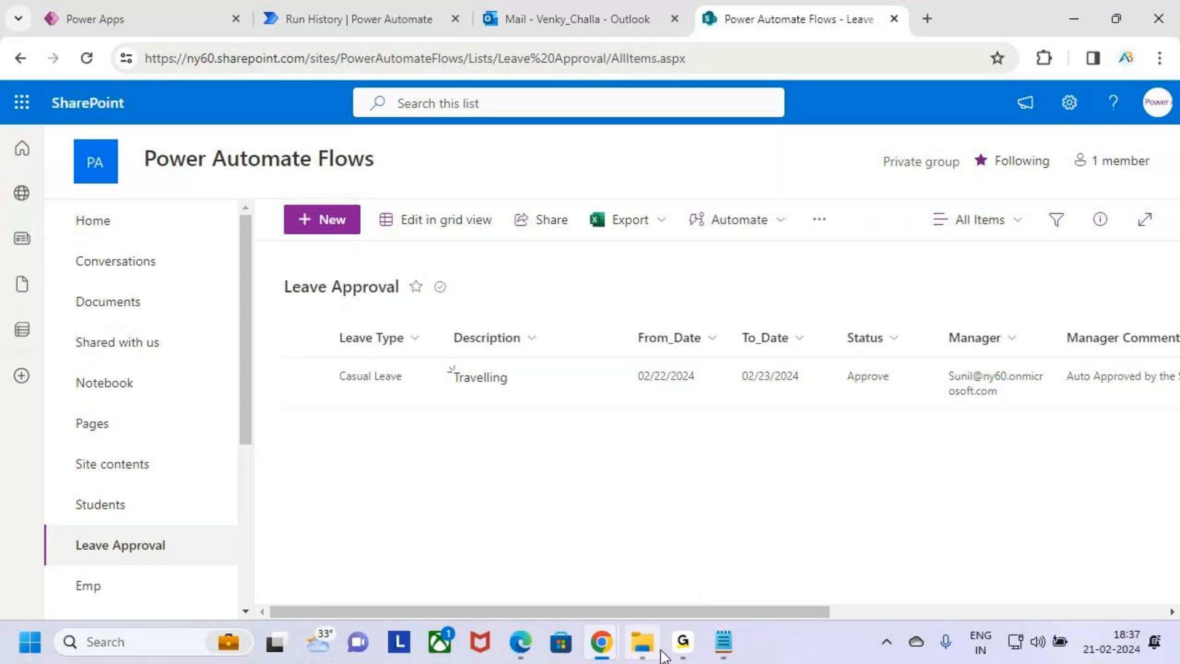
Switch to the incognito Power Automate window and open the account menu
{"action": "mouse_move", "coordinate": [601, 642]}
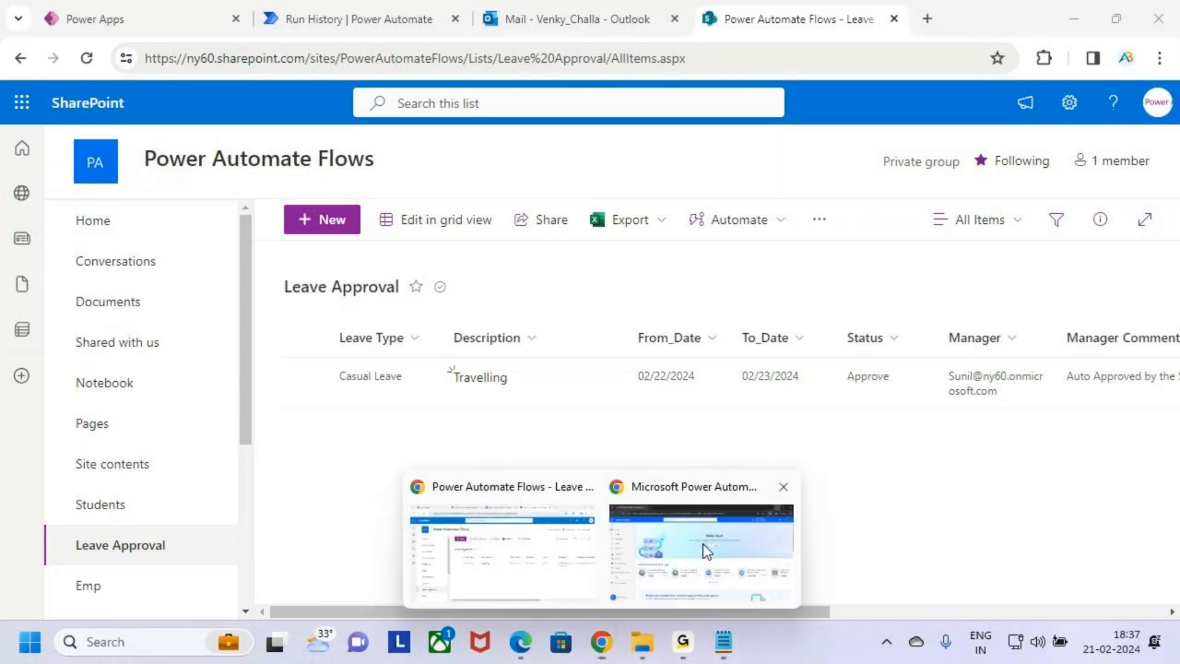
{"action": "left_click", "coordinate": [695, 566]}
{"action": "left_click", "coordinate": [1165, 106]}
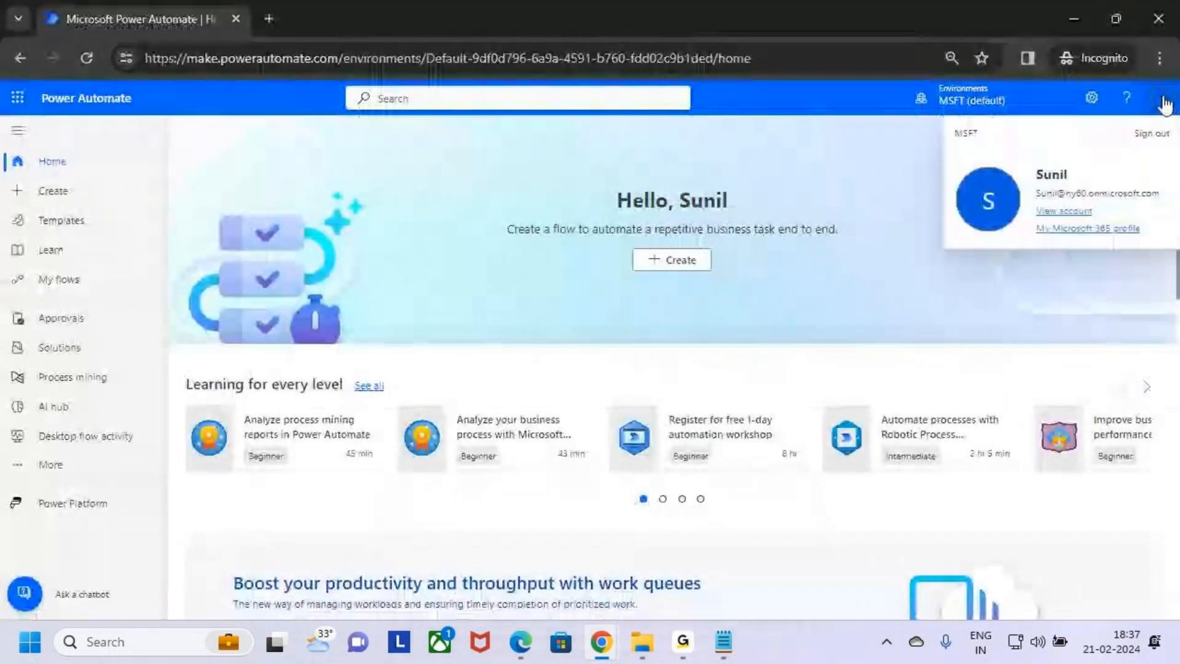
Open the Approvals page in the incognito window and check the received Casual Leave request
{"action": "left_click", "coordinate": [846, 264]}
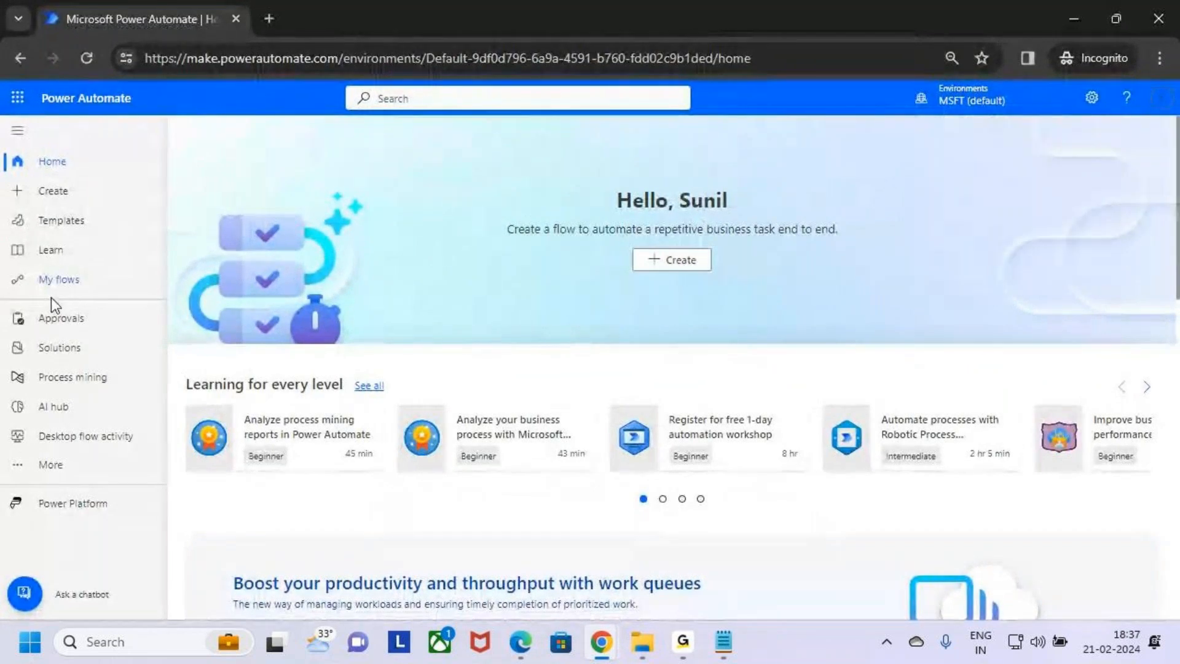
{"action": "left_click", "coordinate": [65, 318]}
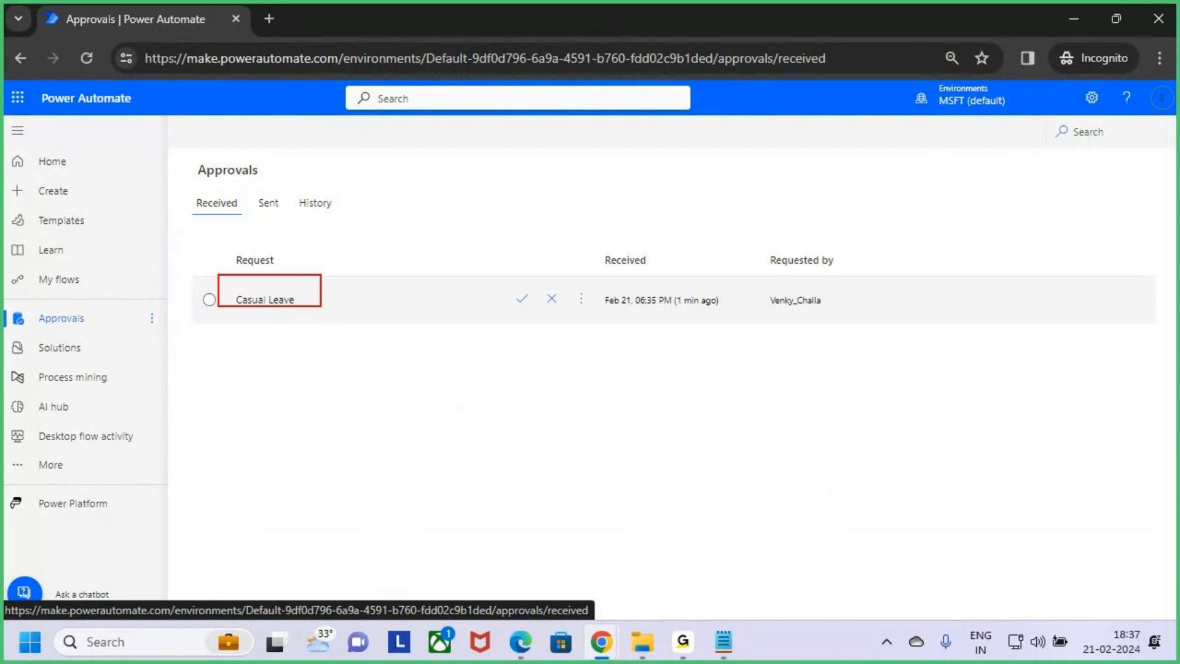
{"action": "left_click_drag", "start_coordinate": [784, 323], "coordinate": [778, 324]}
{"action": "left_click_drag", "start_coordinate": [673, 316], "coordinate": [717, 316]}
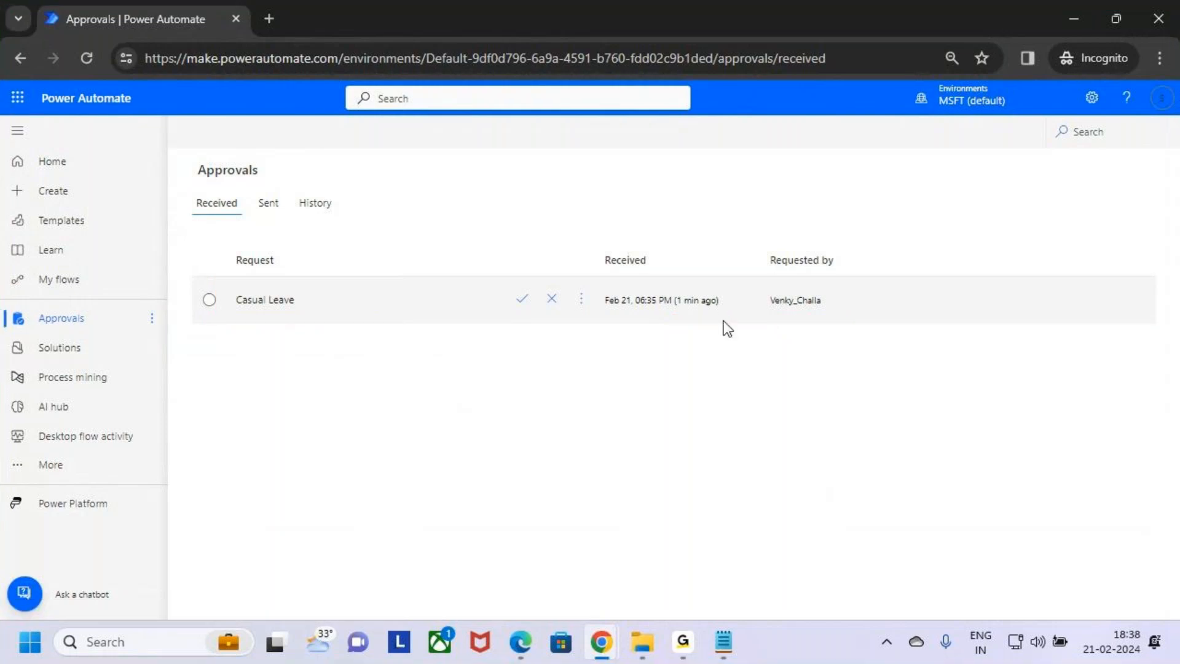
Return to the Auto - Approval run history and examine the approval step's duration and the timeout branch results
{"action": "mouse_move", "coordinate": [606, 651]}
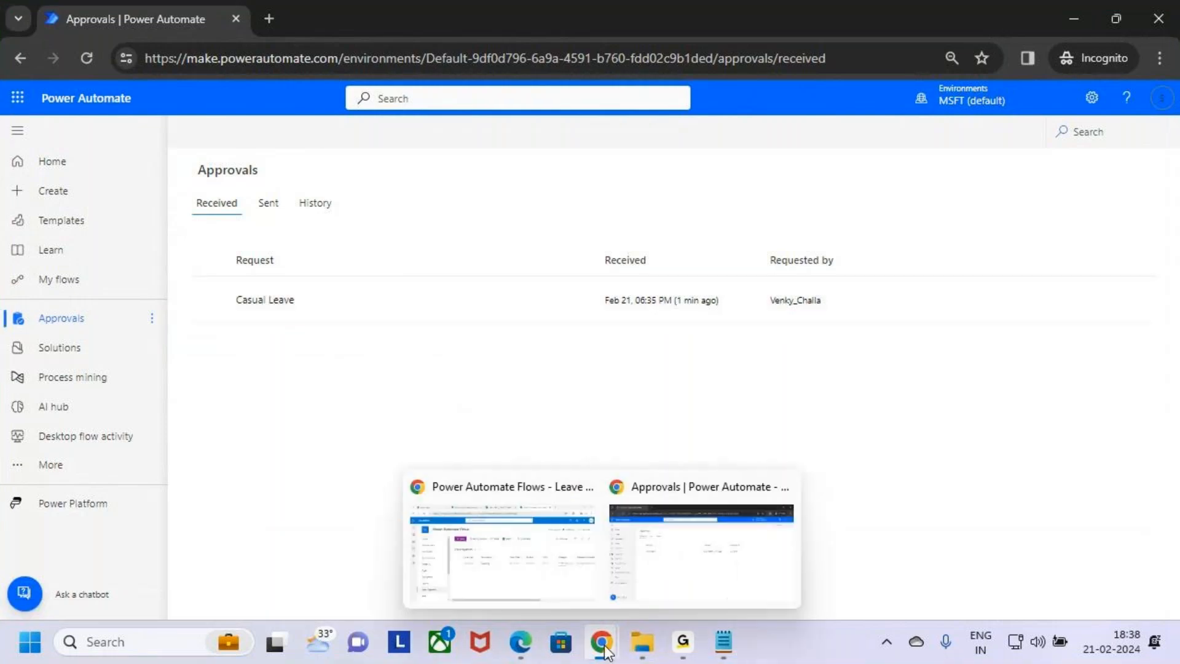
{"action": "left_click", "coordinate": [529, 531]}
{"action": "left_click", "coordinate": [358, 9]}
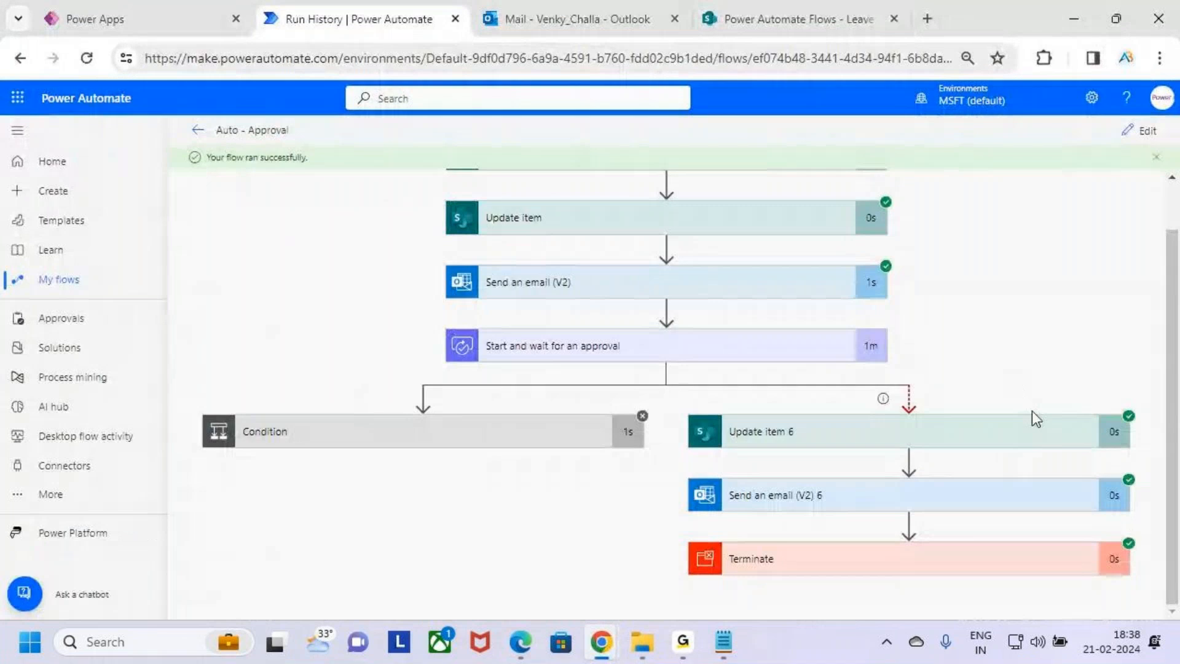
{"action": "left_click_drag", "start_coordinate": [857, 356], "coordinate": [885, 356]}
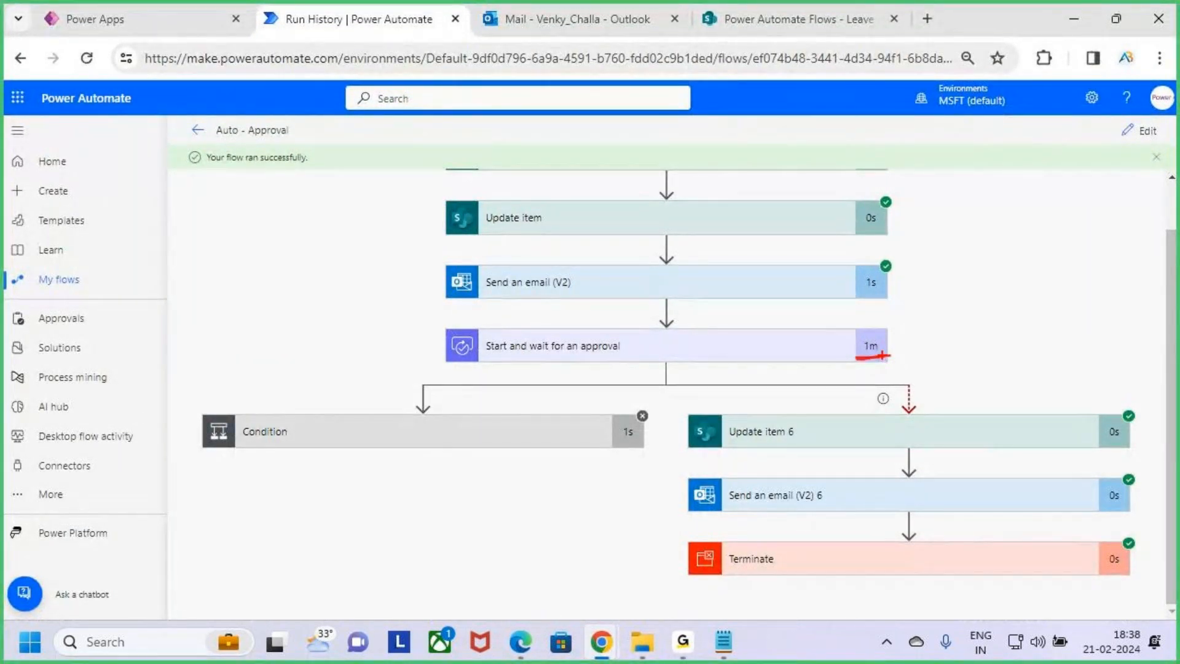
{"action": "left_click_drag", "start_coordinate": [678, 411], "coordinate": [1143, 581]}
{"action": "key", "text": "Escape"}
{"action": "key", "text": "ctrl+2"}
{"action": "mouse_move", "coordinate": [349, 435]}
{"action": "left_mouse_down"}
{"action": "mouse_move", "coordinate": [377, 444]}
{"action": "mouse_move", "coordinate": [488, 342]}
{"action": "left_mouse_up"}
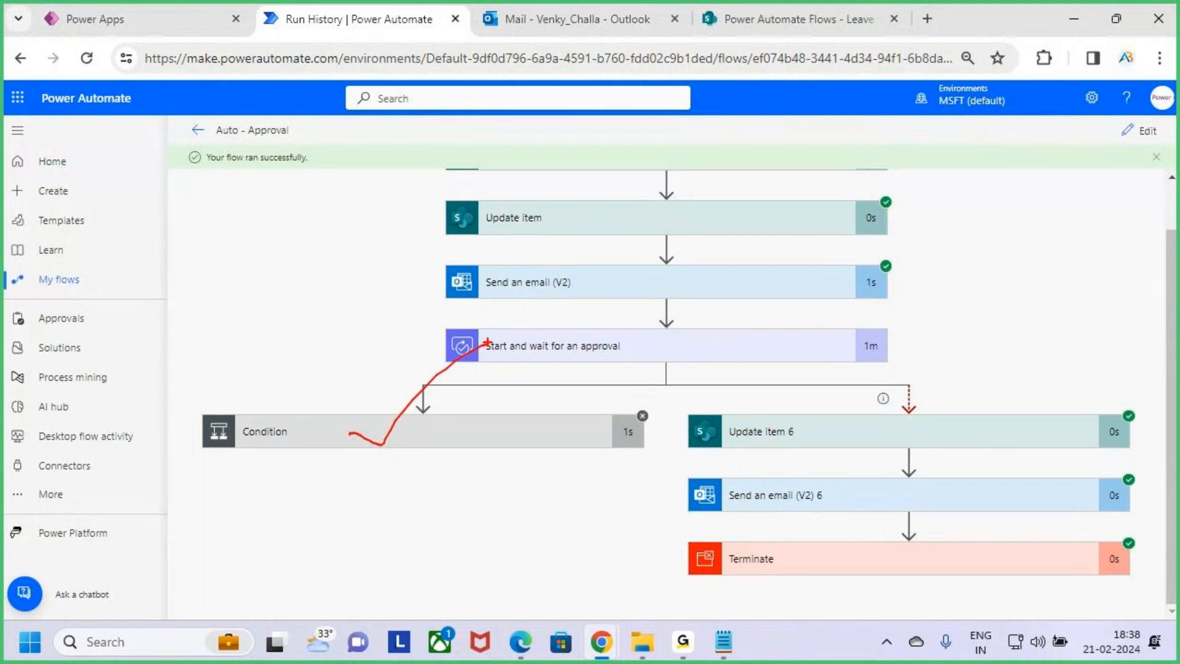
{"action": "key", "text": "Escape"}
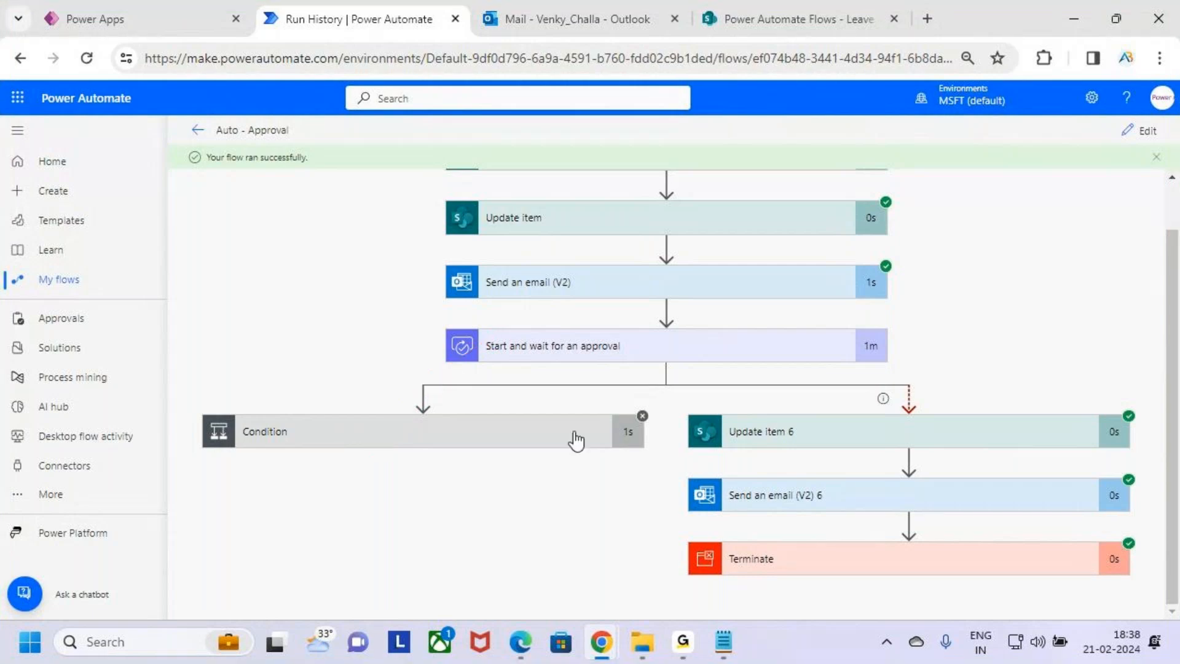
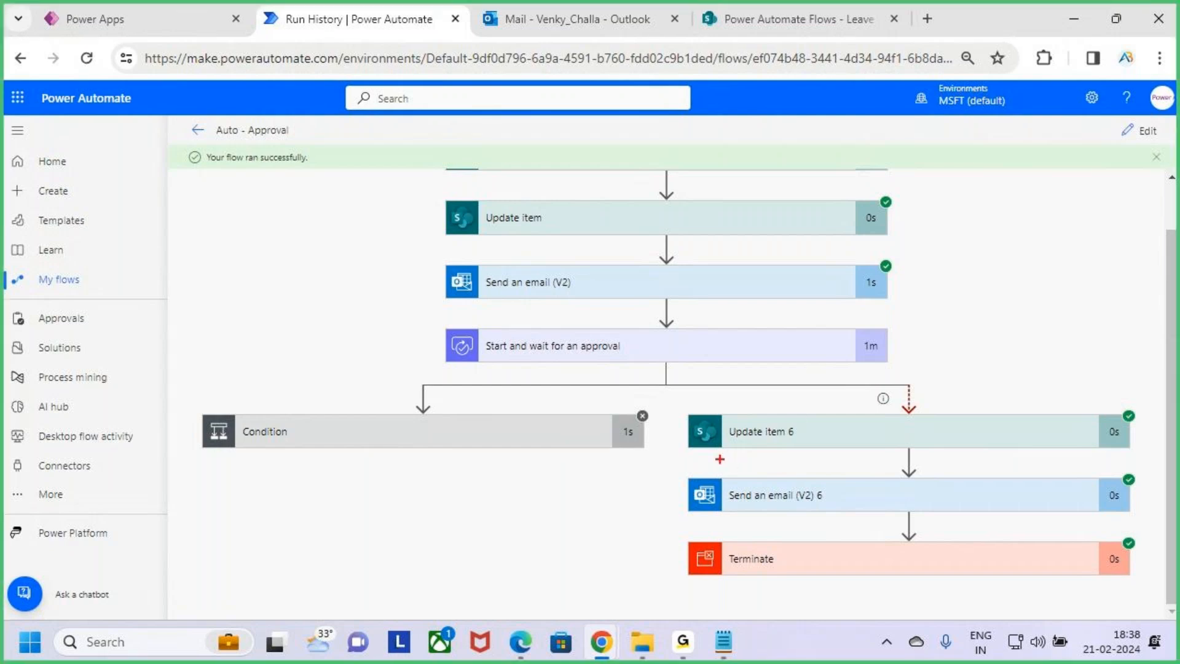
{"action": "left_click_drag", "start_coordinate": [677, 404], "coordinate": [1144, 592]}
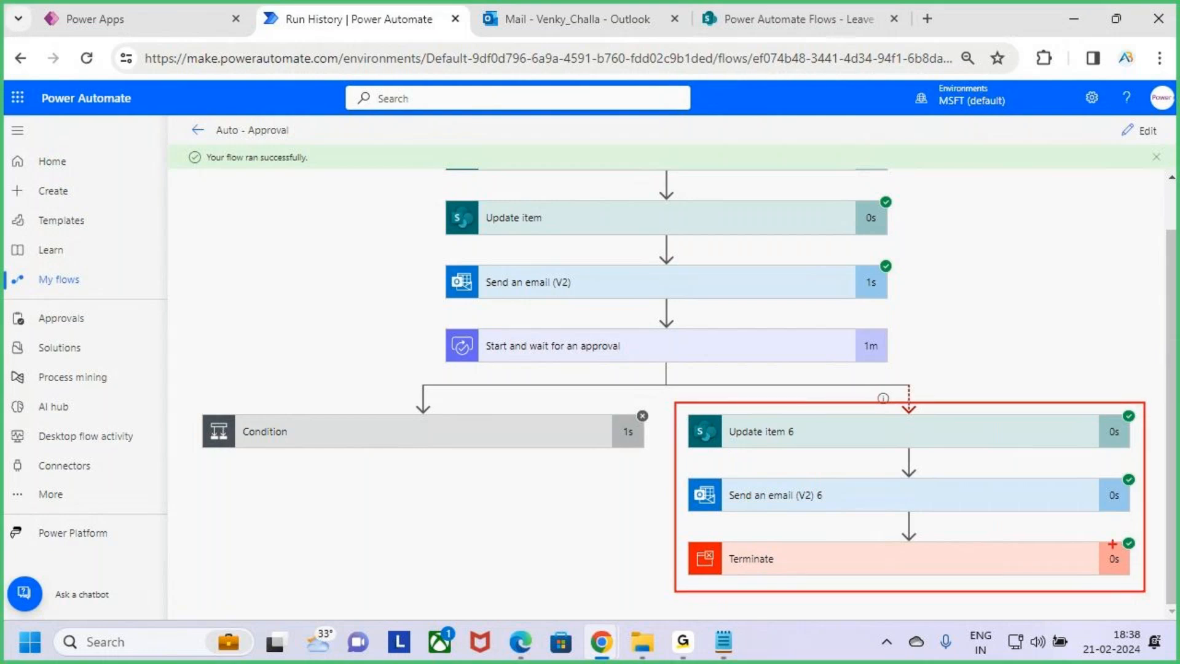
{"action": "key", "text": "Escape"}
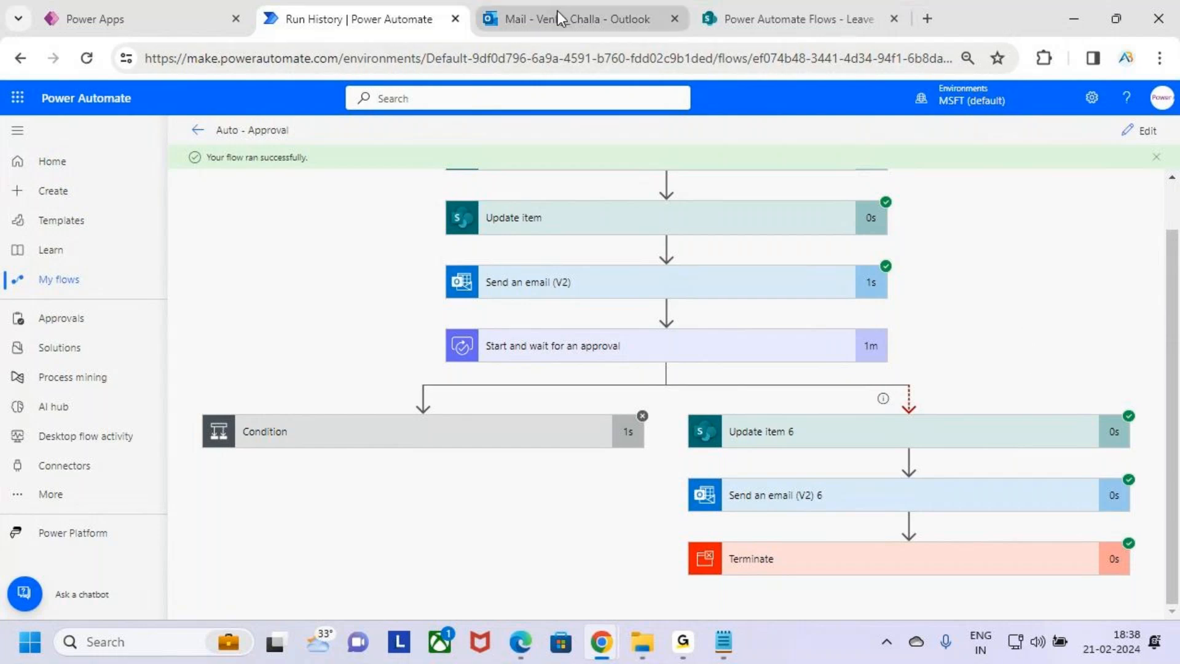
{"action": "left_click", "coordinate": [538, 20]}
{"action": "left_click", "coordinate": [394, 18]}
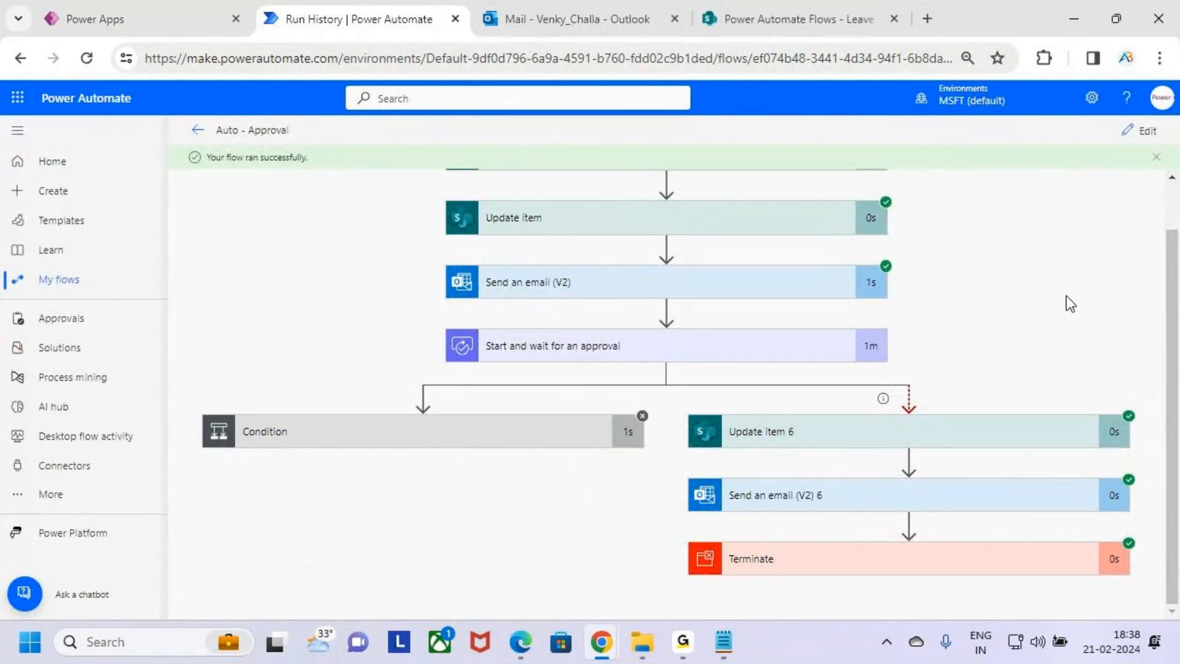
{"action": "key", "text": "ctrl+2"}
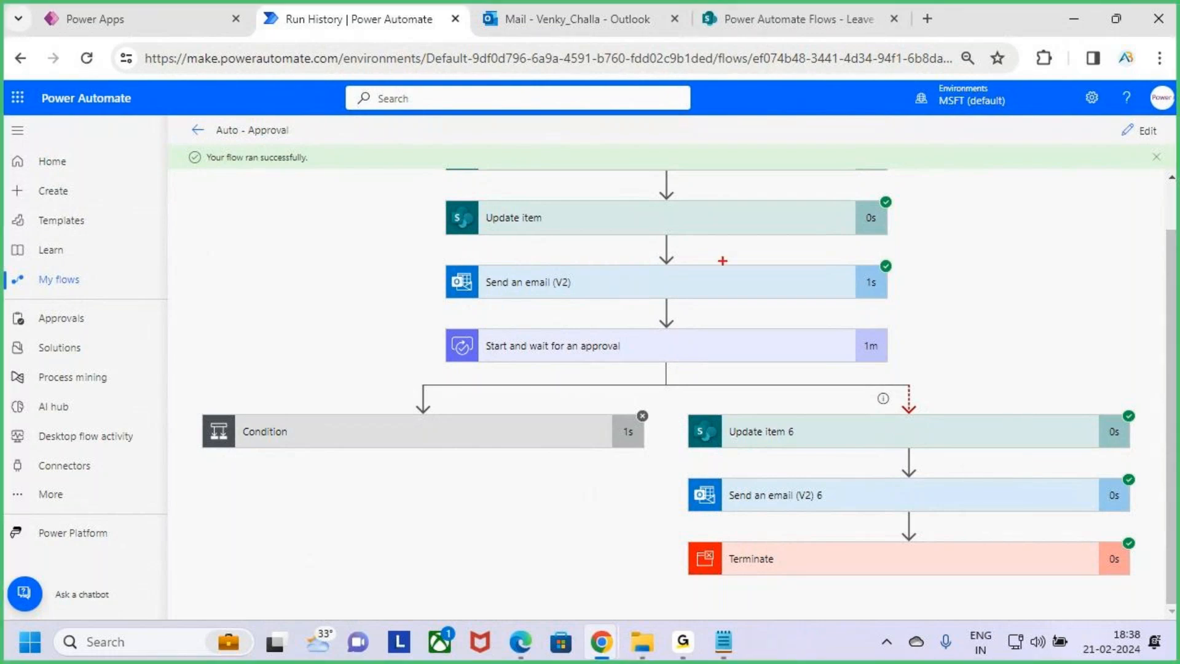
Check the leave item's status in the Leave Approval list, then return to the run history
{"action": "left_click", "coordinate": [793, 19]}
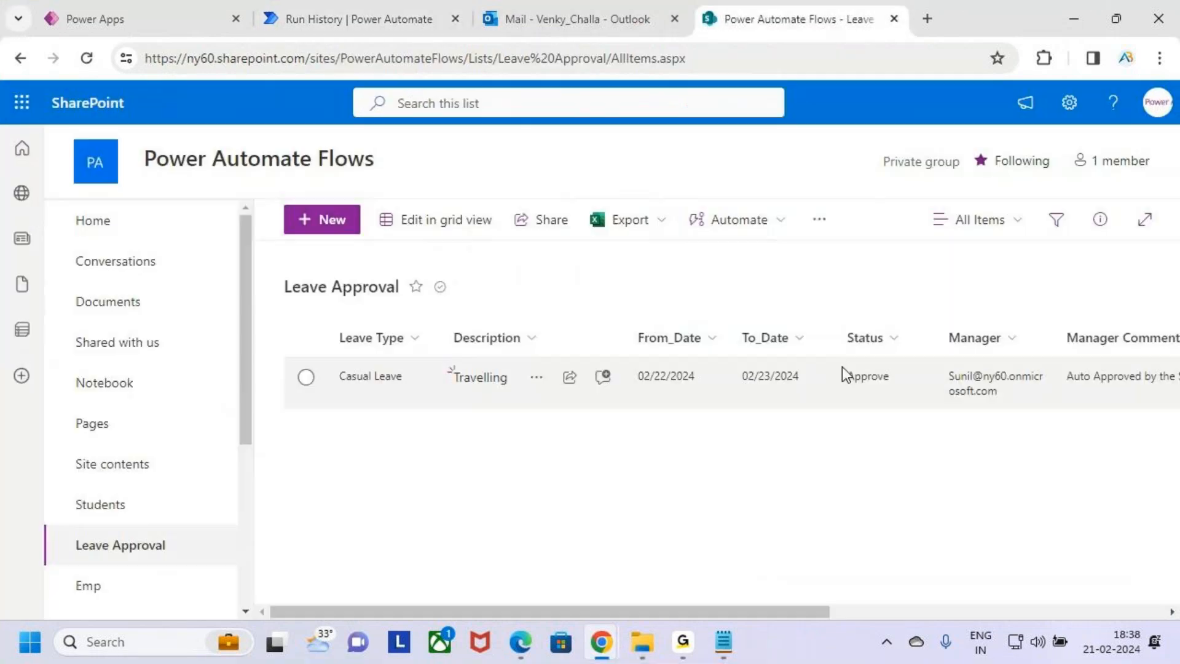
{"action": "mouse_move", "coordinate": [832, 355]}
{"action": "left_mouse_down"}
{"action": "mouse_move", "coordinate": [920, 399]}
{"action": "mouse_move", "coordinate": [933, 335]}
{"action": "left_mouse_up"}
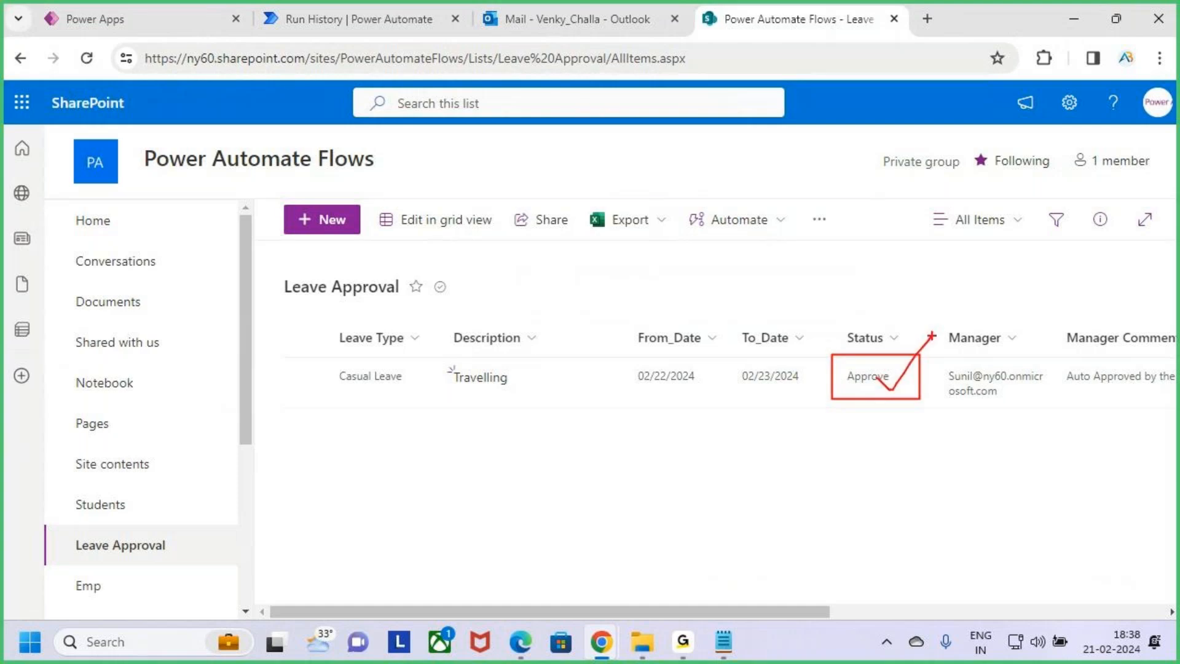
{"action": "left_click_drag", "start_coordinate": [878, 382], "coordinate": [934, 330]}
{"action": "key", "text": "Escape"}
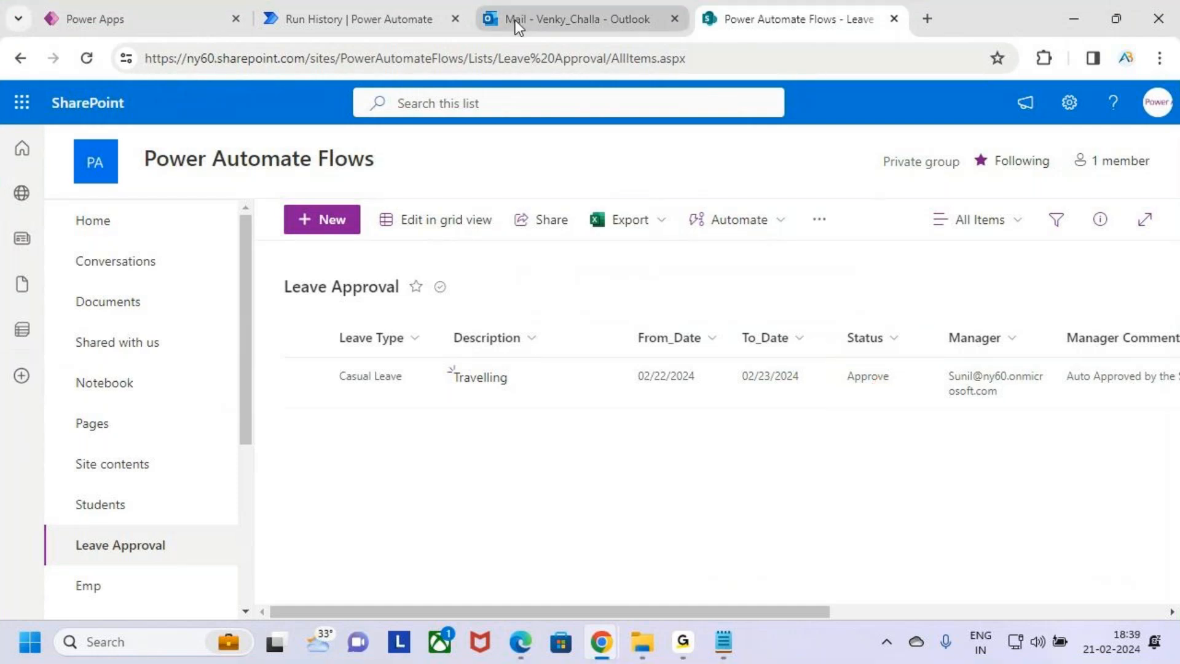
{"action": "left_click", "coordinate": [337, 6]}
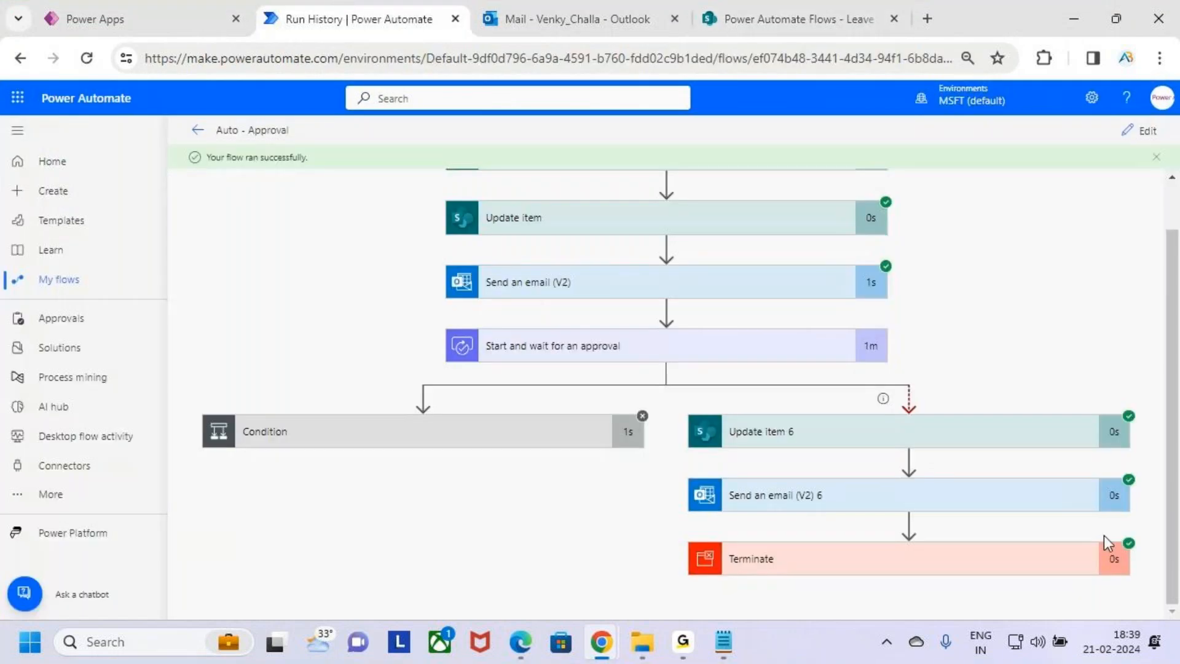
Review the approval step and the timeout branch's update, email and terminate actions in the run
{"action": "key", "text": "ctrl+2"}
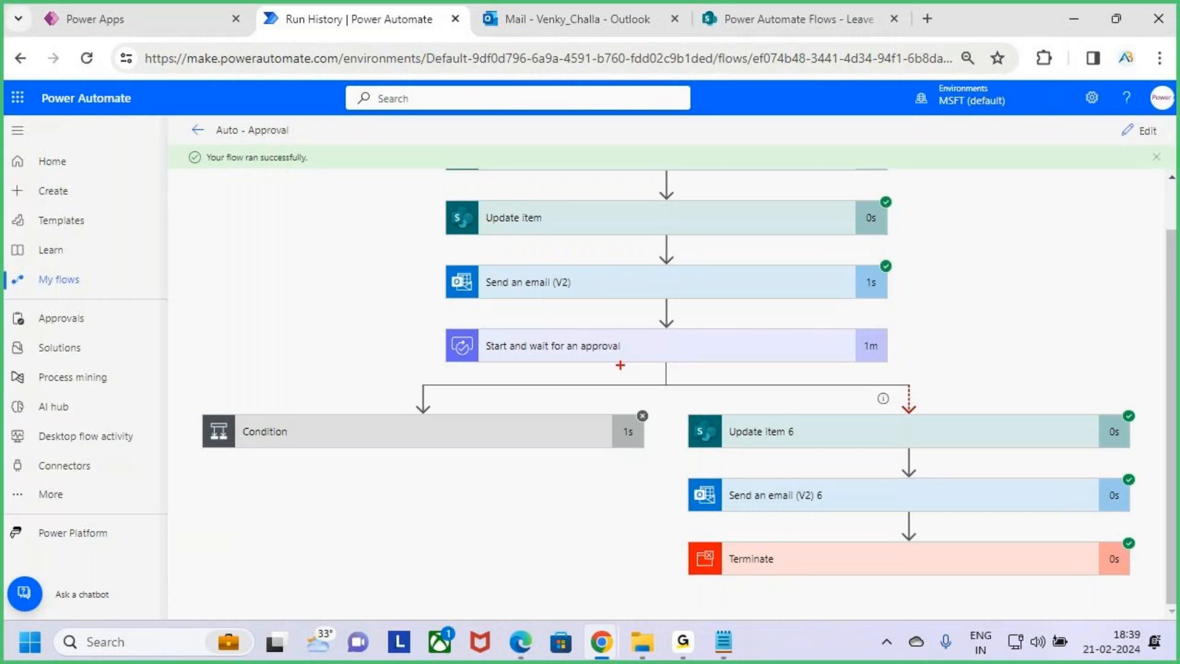
{"action": "left_click_drag", "start_coordinate": [650, 348], "coordinate": [687, 314]}
{"action": "left_click_drag", "start_coordinate": [760, 447], "coordinate": [827, 446]}
{"action": "left_click_drag", "start_coordinate": [745, 511], "coordinate": [885, 502]}
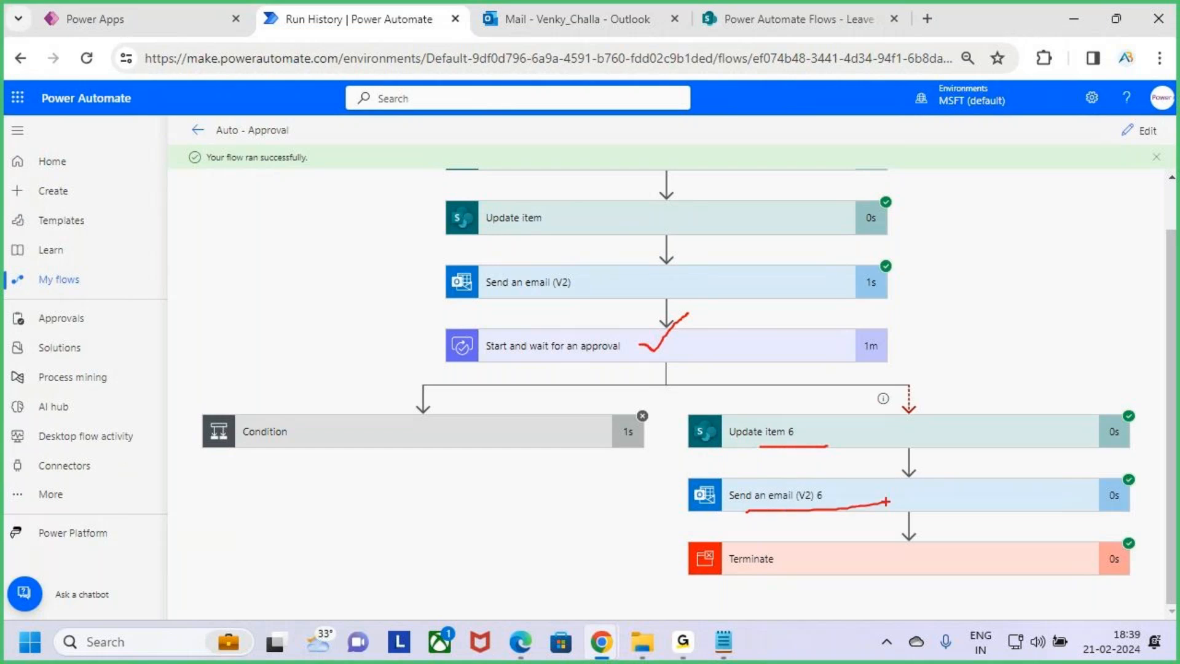
{"action": "left_click_drag", "start_coordinate": [762, 515], "coordinate": [863, 508]}
{"action": "left_click_drag", "start_coordinate": [772, 351], "coordinate": [818, 312]}
{"action": "mouse_move", "coordinate": [933, 518]}
{"action": "left_mouse_down"}
{"action": "mouse_move", "coordinate": [935, 555]}
{"action": "mouse_move", "coordinate": [951, 552]}
{"action": "left_mouse_up"}
{"action": "left_click_drag", "start_coordinate": [929, 546], "coordinate": [958, 539]}
{"action": "left_click_drag", "start_coordinate": [958, 536], "coordinate": [1018, 551]}
{"action": "key", "text": "Escape"}
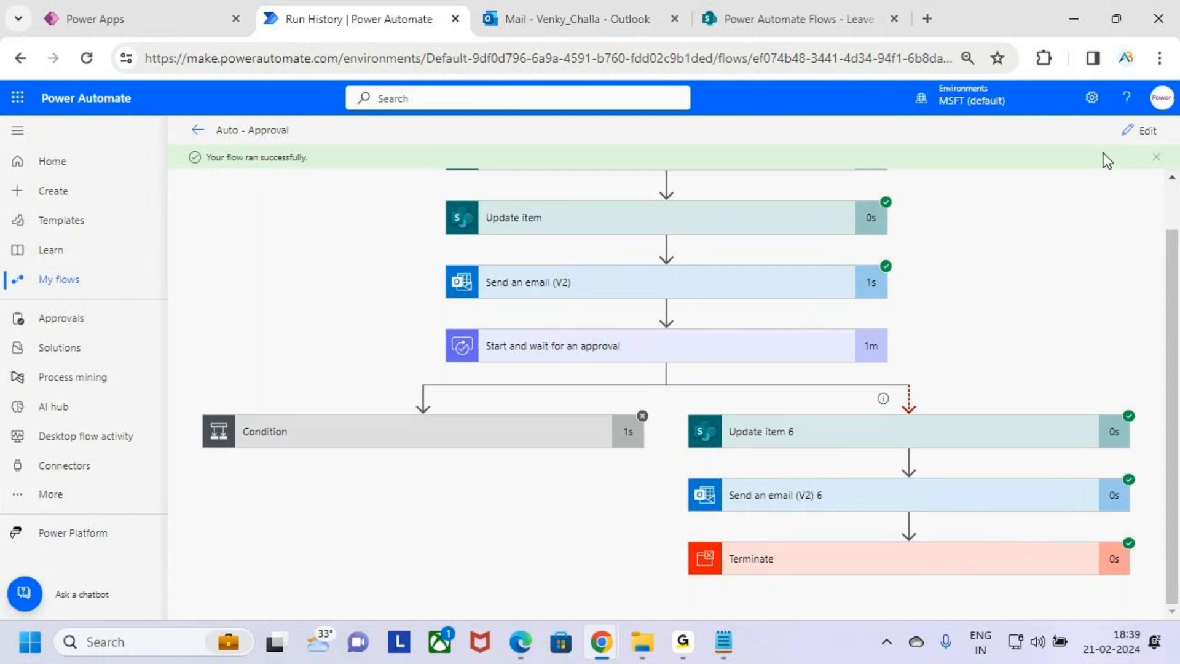
Open the flow for editing and review the timeout branch's email recipient, subject and body
{"action": "left_click", "coordinate": [1138, 129]}
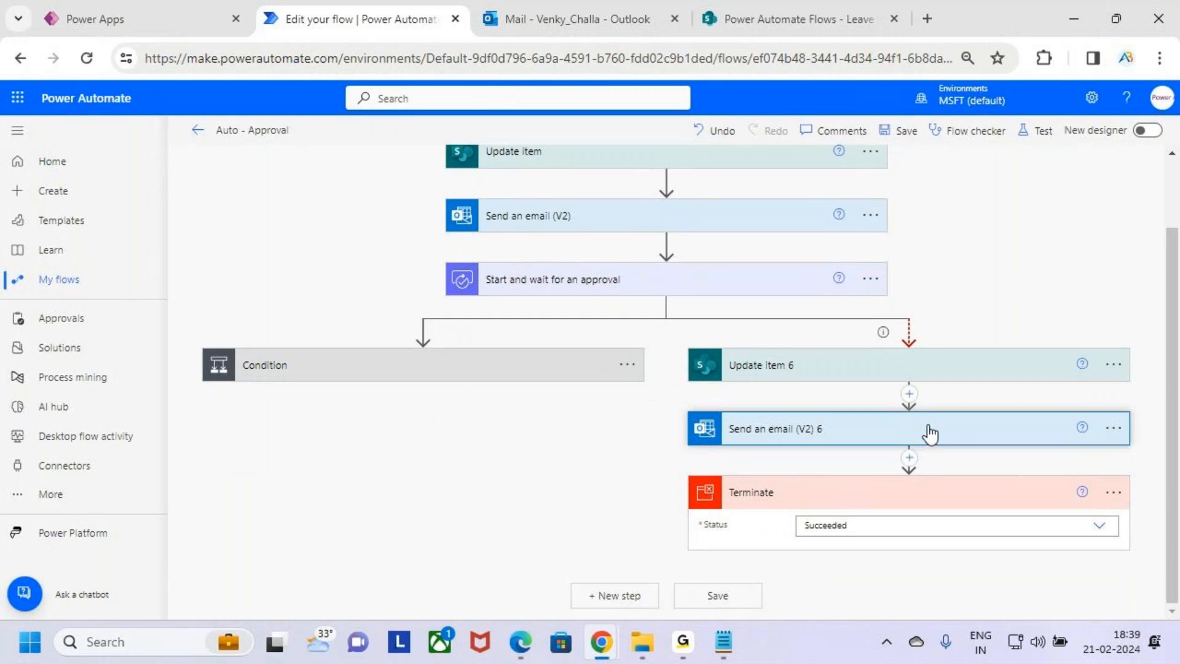
{"action": "left_click", "coordinate": [926, 429]}
{"action": "scroll", "coordinate": [931, 433], "scroll_direction": "down", "scroll_amount": 3}
{"action": "left_click", "coordinate": [758, 553]}
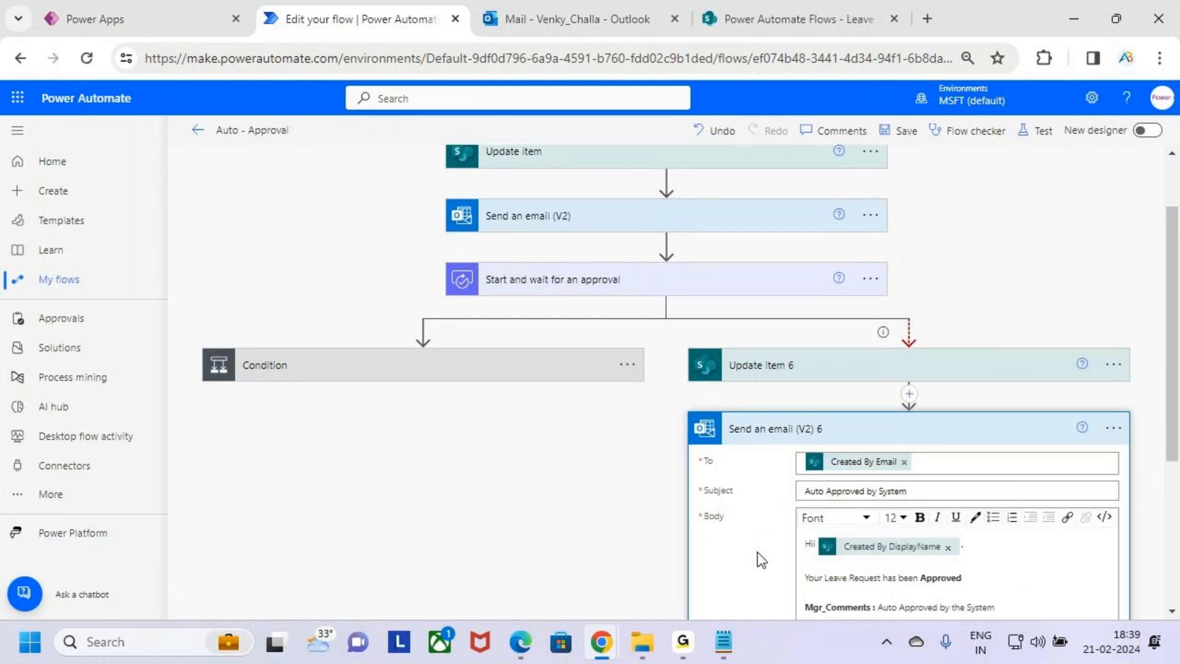
{"action": "scroll", "coordinate": [786, 554], "scroll_direction": "down", "scroll_amount": 4}
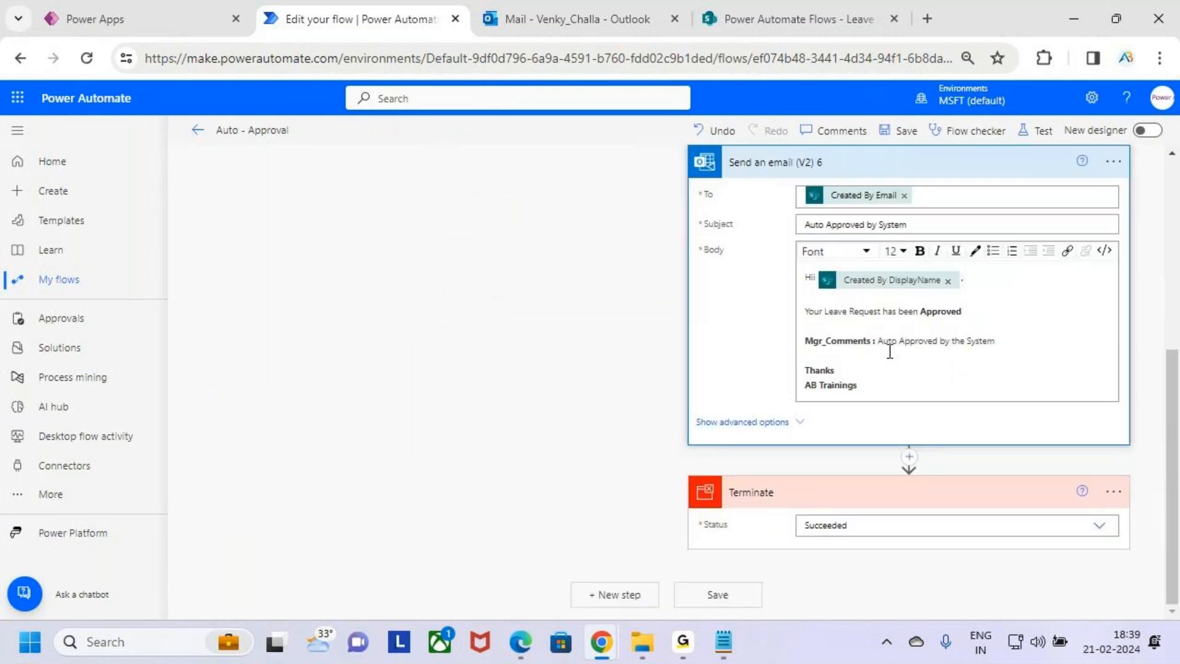
{"action": "left_click_drag", "start_coordinate": [996, 342], "coordinate": [981, 342]}
{"action": "left_click", "coordinate": [949, 356]}
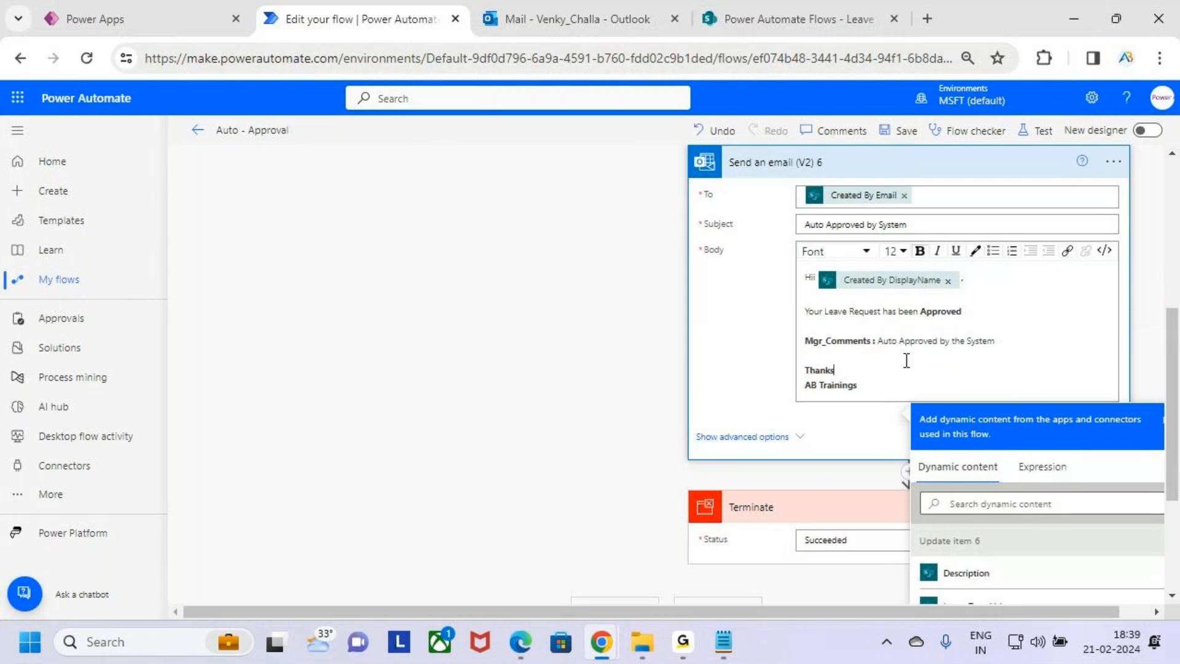
{"action": "scroll", "coordinate": [910, 320], "scroll_direction": "down", "scroll_amount": 3}
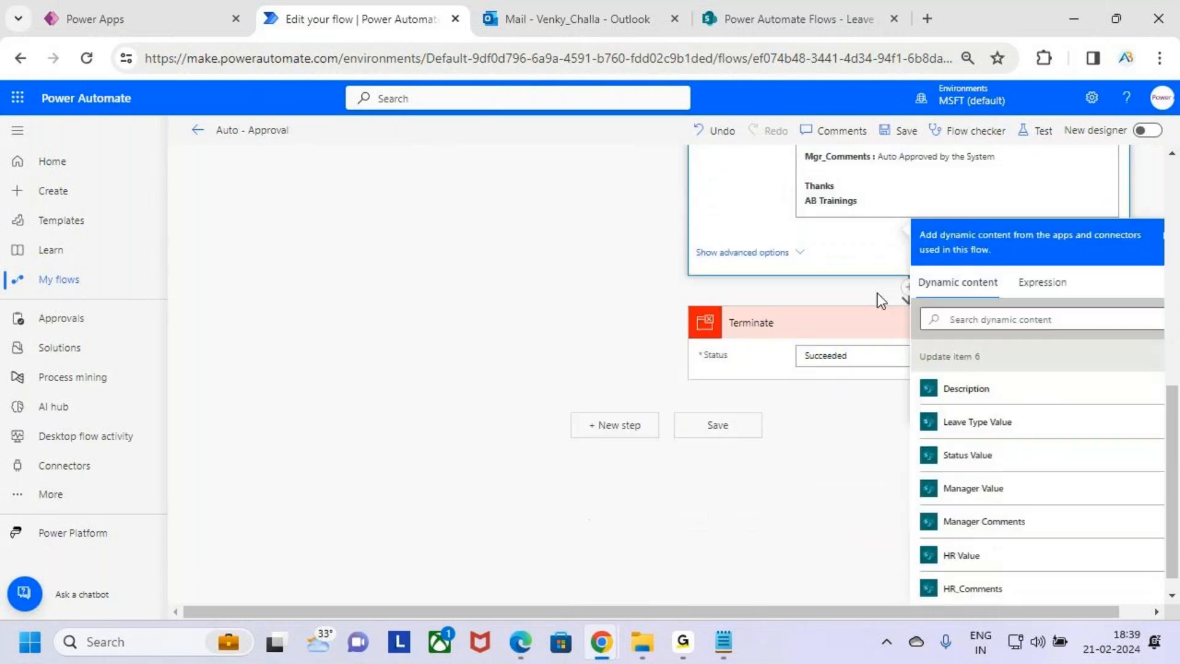
{"action": "left_click", "coordinate": [776, 357]}
{"action": "scroll", "coordinate": [946, 345], "scroll_direction": "up", "scroll_amount": 3}
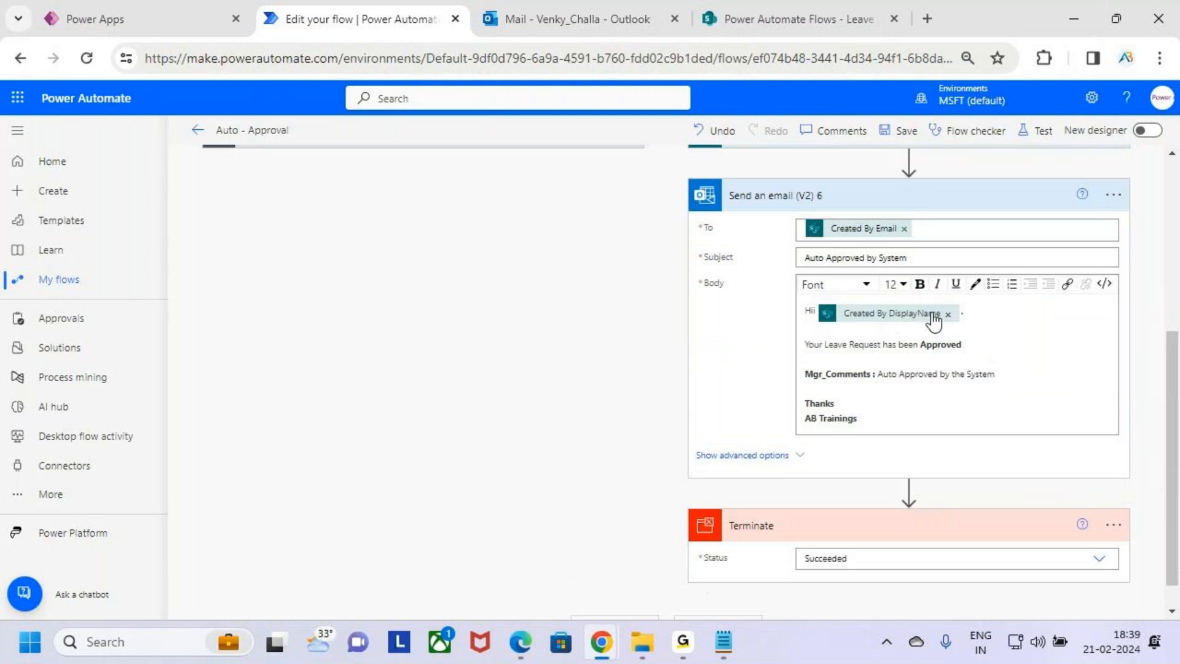
{"action": "left_click", "coordinate": [961, 264]}
{"action": "scroll", "coordinate": [794, 259], "scroll_direction": "up", "scroll_amount": 2}
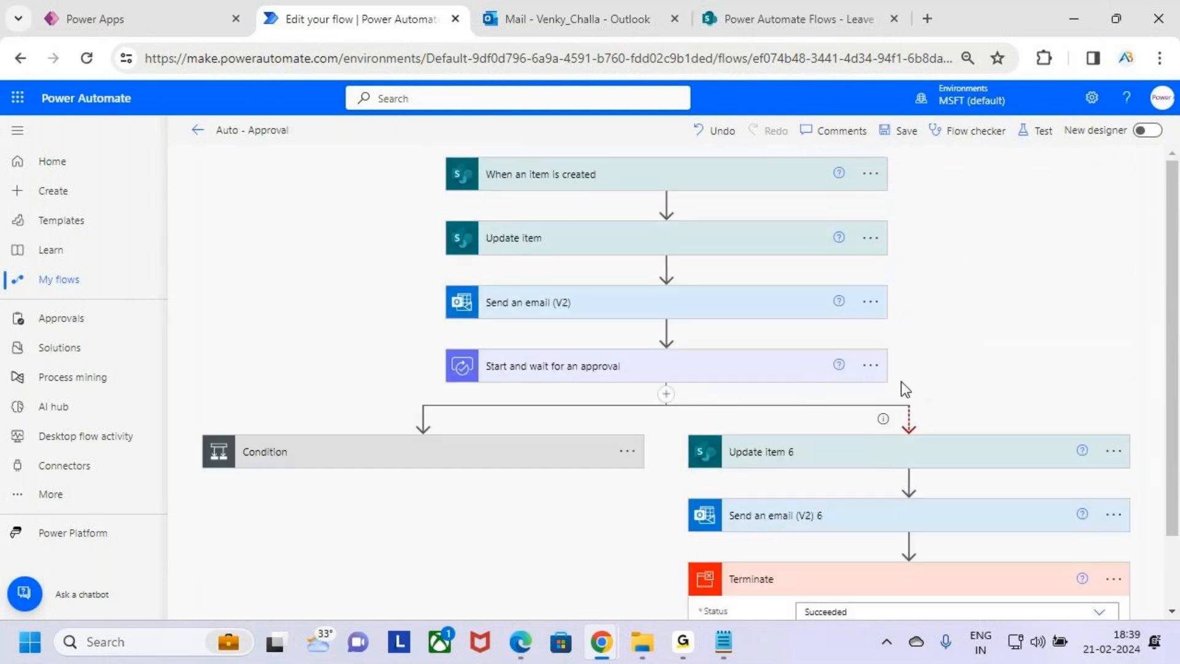
Rename the Start and wait for an approval action to MGR Approval
{"action": "left_click", "coordinate": [870, 365]}
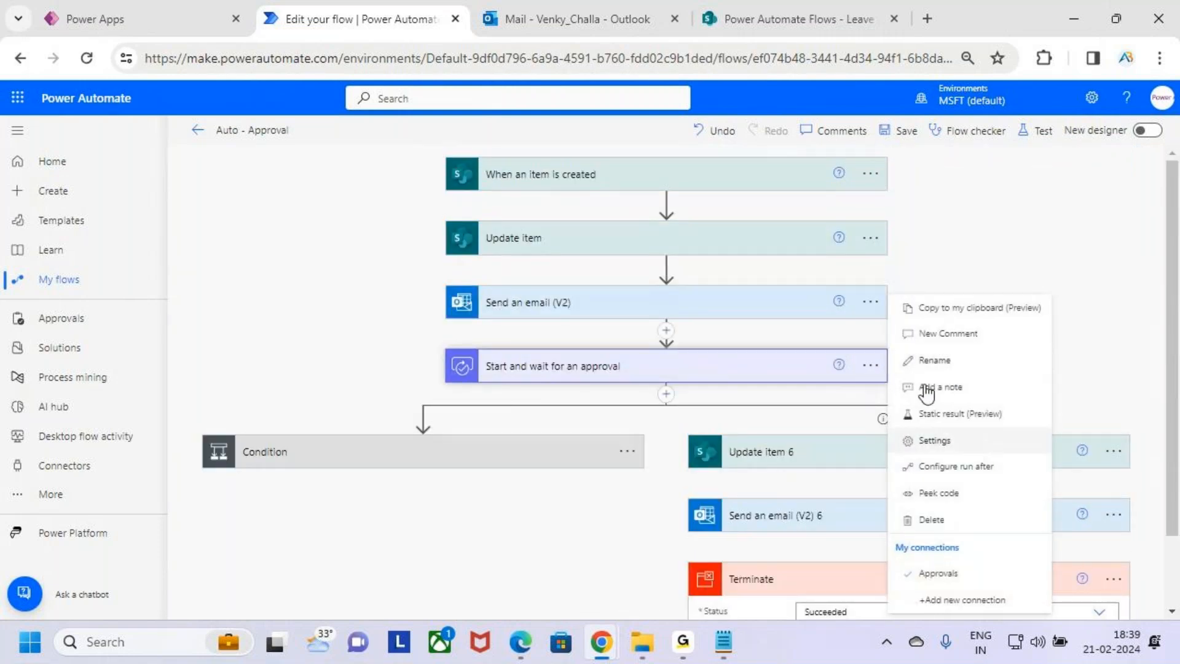
{"action": "left_click", "coordinate": [952, 363]}
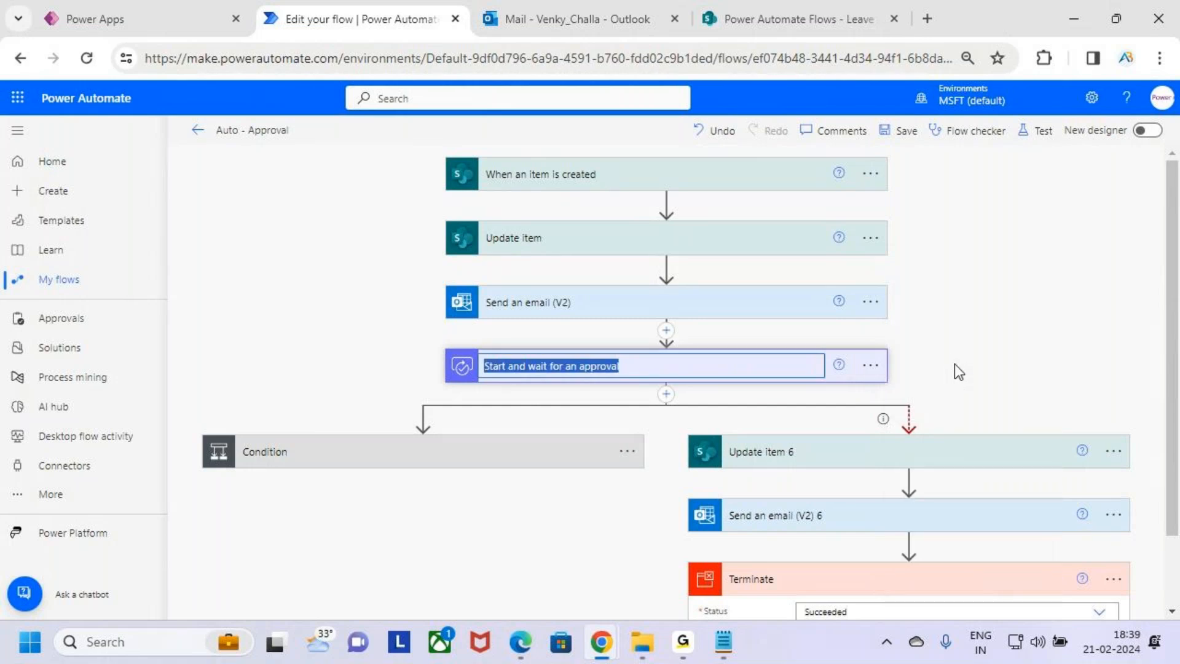
{"action": "type", "text": "m"}
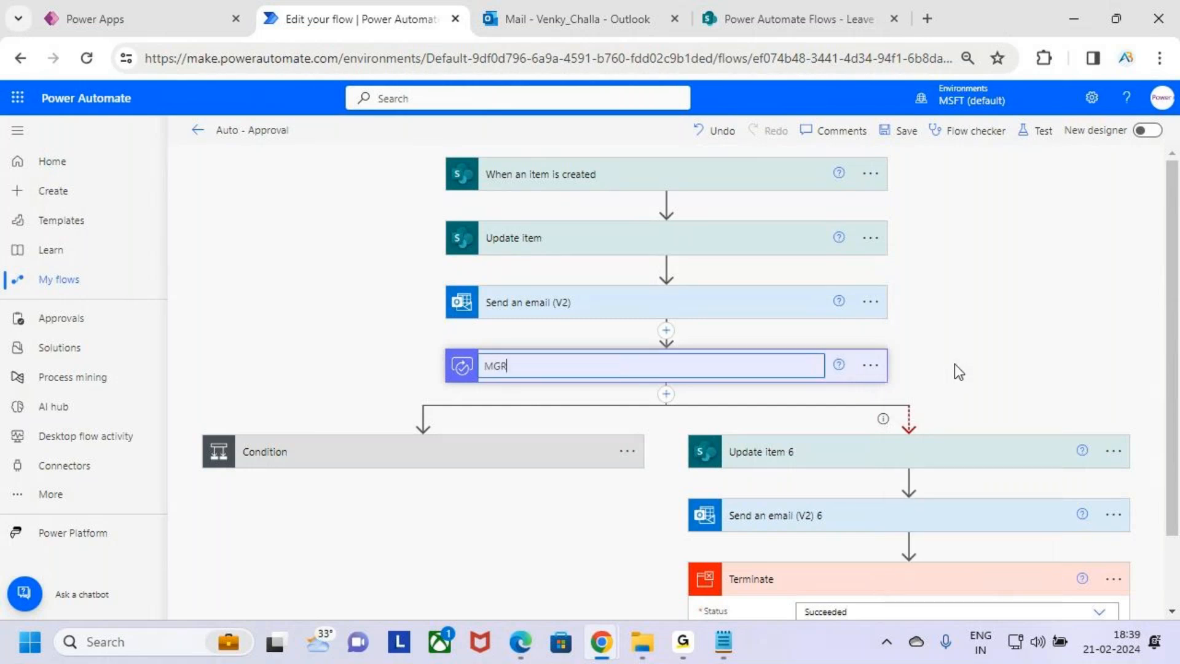
{"action": "type", "text": "GR Approval"}
{"action": "left_click", "coordinate": [1085, 391]}
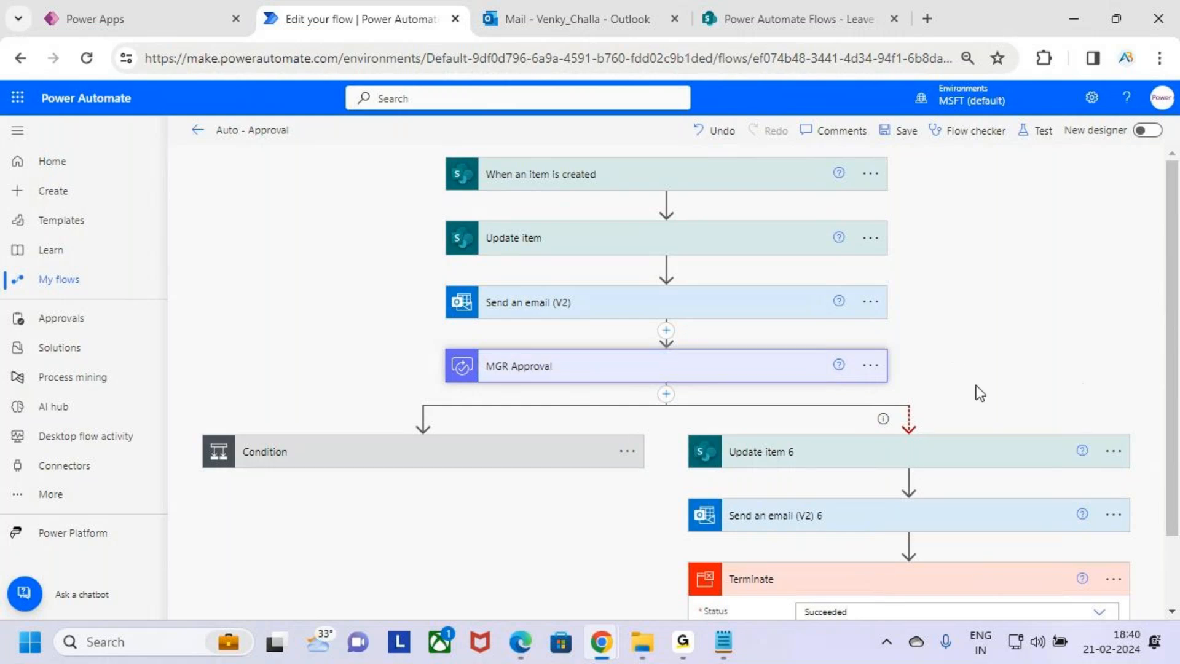
Set the Status Value in the timeout branch's Update item 6 action to Waiting HR Approval
{"action": "scroll", "coordinate": [975, 378], "scroll_direction": "down", "scroll_amount": 2}
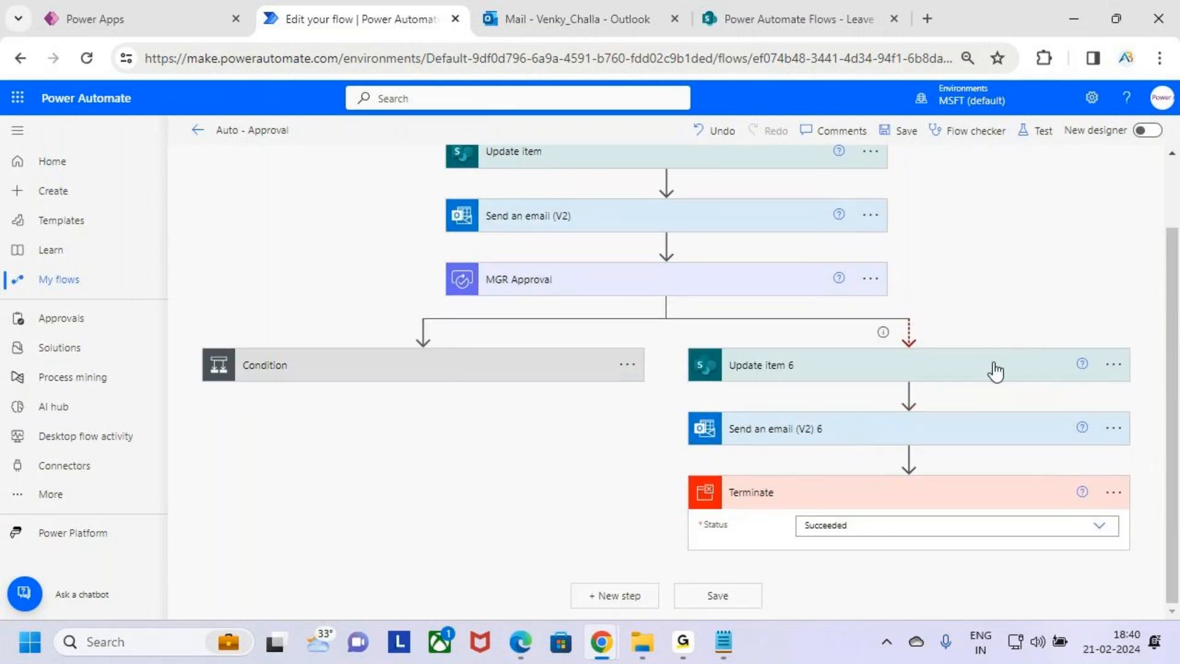
{"action": "left_click", "coordinate": [984, 370]}
{"action": "scroll", "coordinate": [986, 362], "scroll_direction": "down", "scroll_amount": 3}
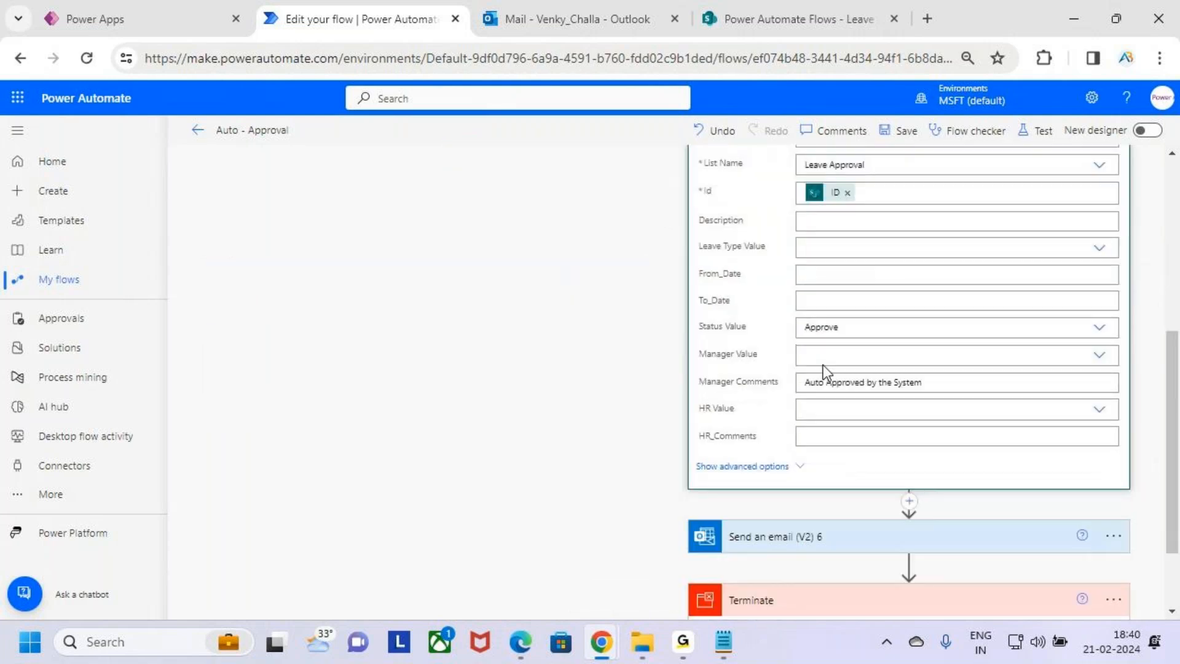
{"action": "left_click", "coordinate": [873, 329]}
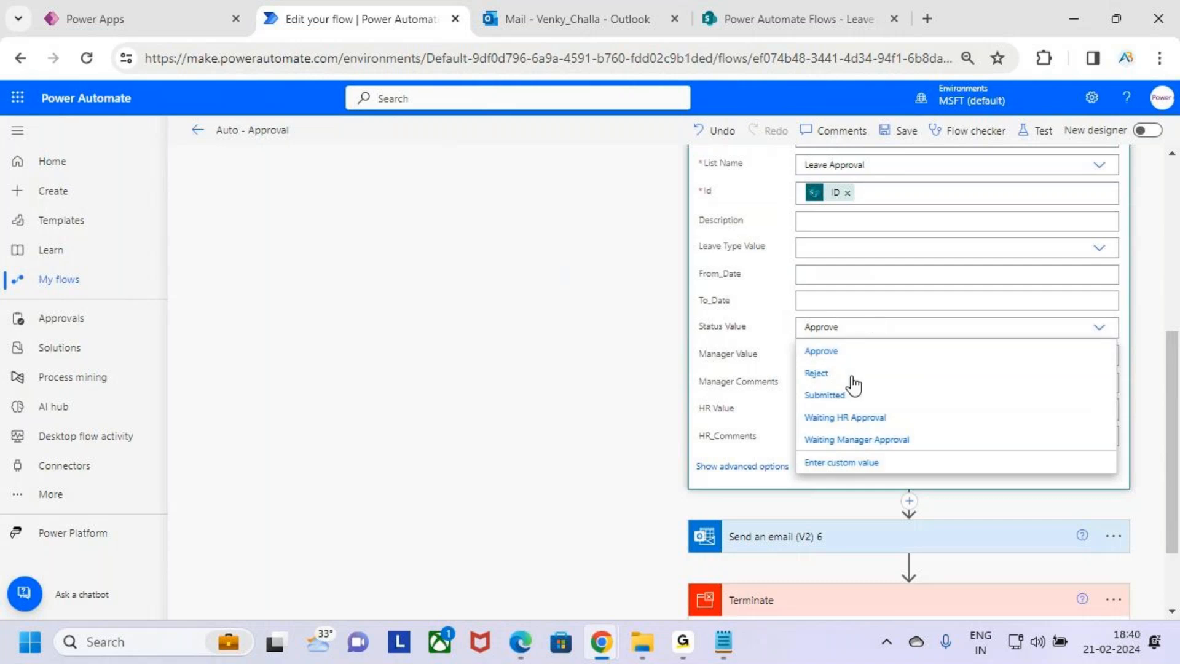
{"action": "left_click", "coordinate": [945, 424]}
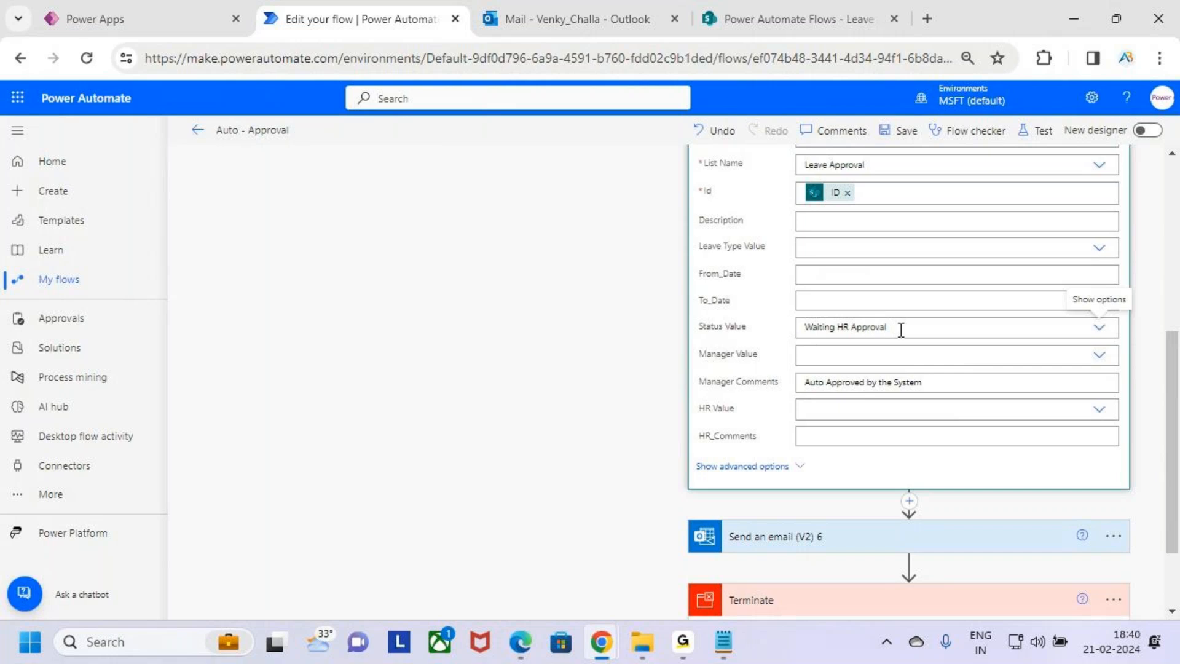
{"action": "scroll", "coordinate": [901, 330], "scroll_direction": "up", "scroll_amount": 1}
{"action": "scroll", "coordinate": [1021, 315], "scroll_direction": "up", "scroll_amount": 2}
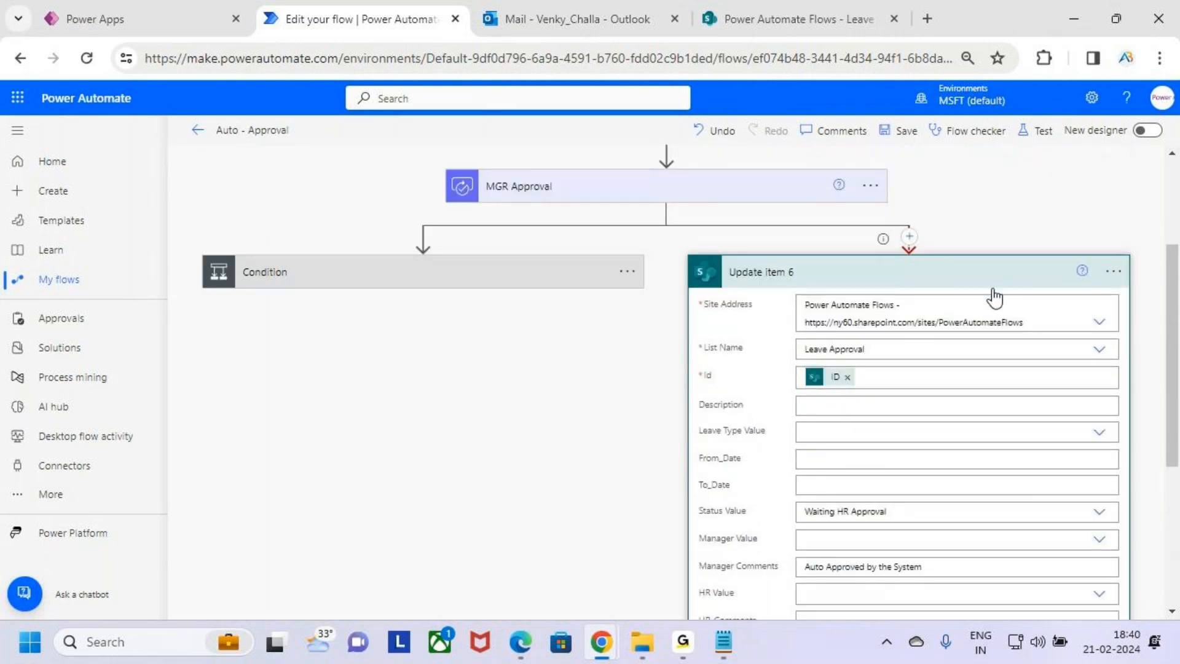
{"action": "left_click", "coordinate": [994, 287]}
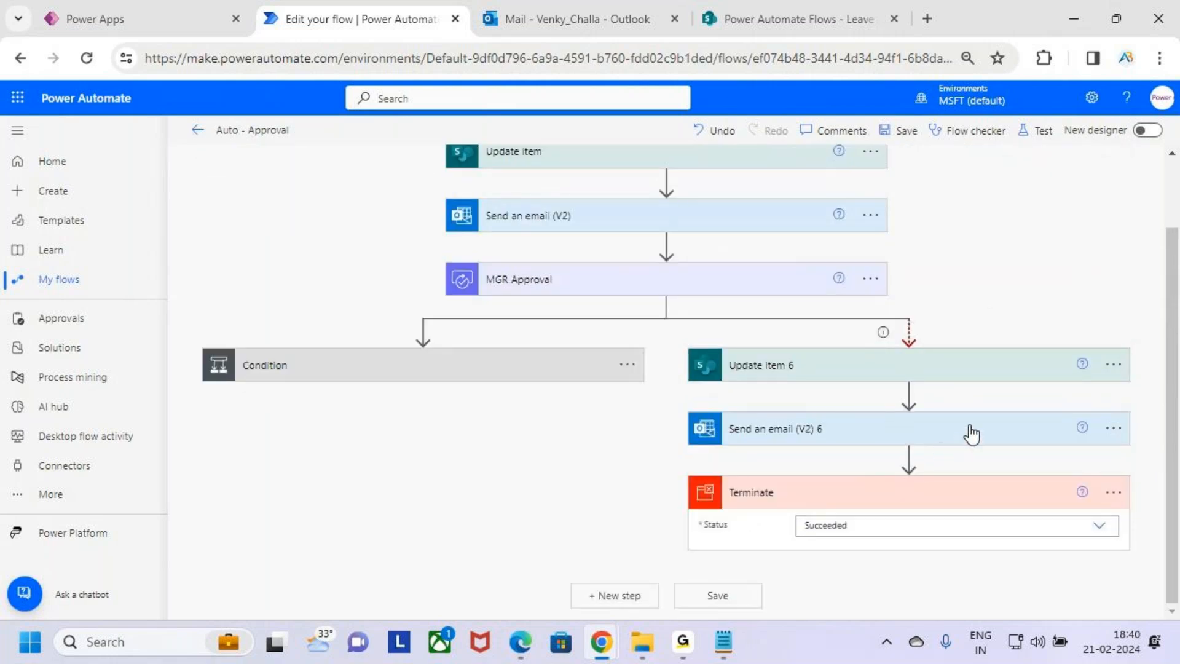
Insert a Start and wait for an approval action after the timeout branch's email step, before Terminate
{"action": "left_click", "coordinate": [911, 458]}
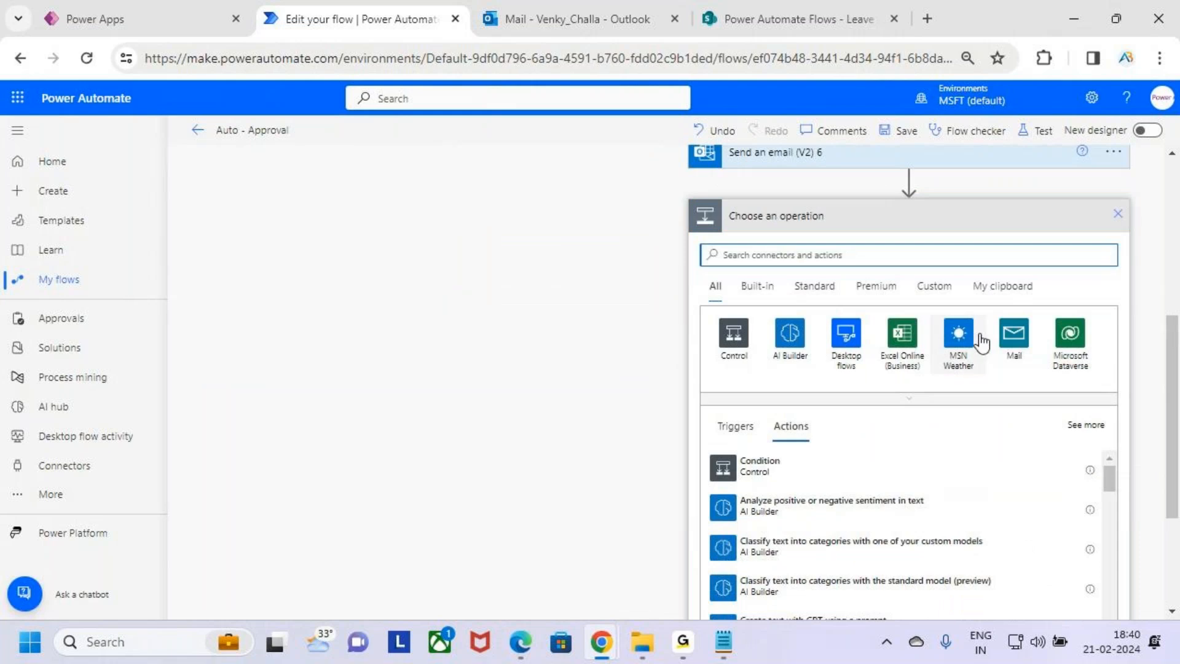
{"action": "scroll", "coordinate": [950, 369], "scroll_direction": "up", "scroll_amount": 2}
{"action": "scroll", "coordinate": [904, 416], "scroll_direction": "down", "scroll_amount": 1}
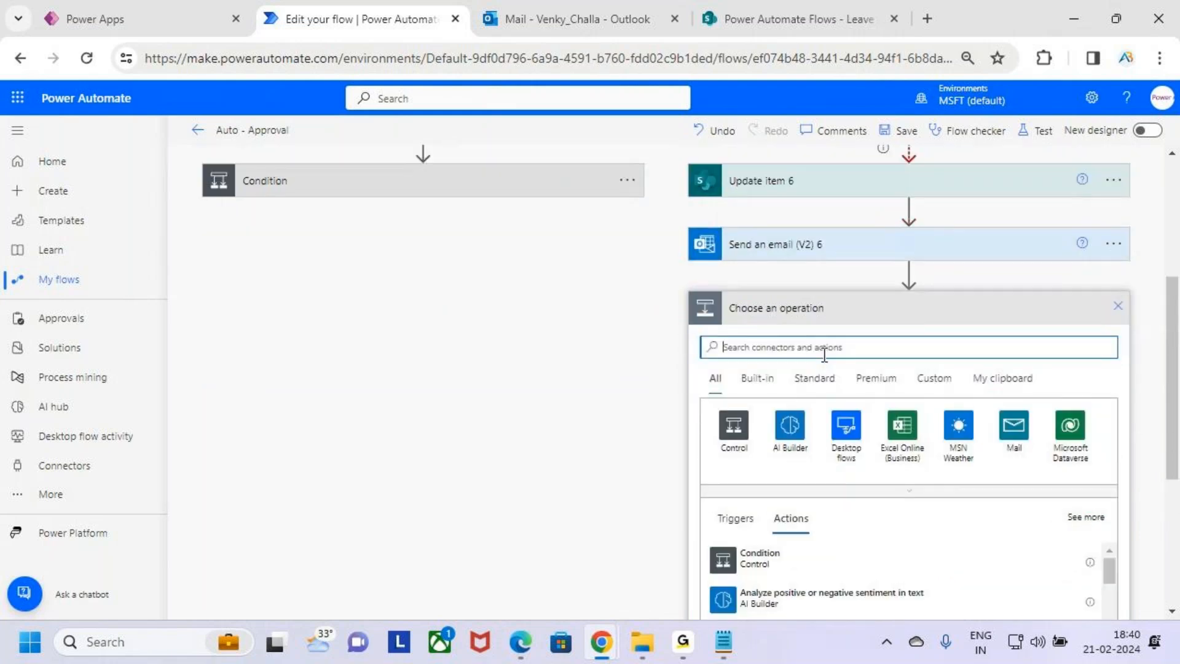
{"action": "type", "text": "appro"}
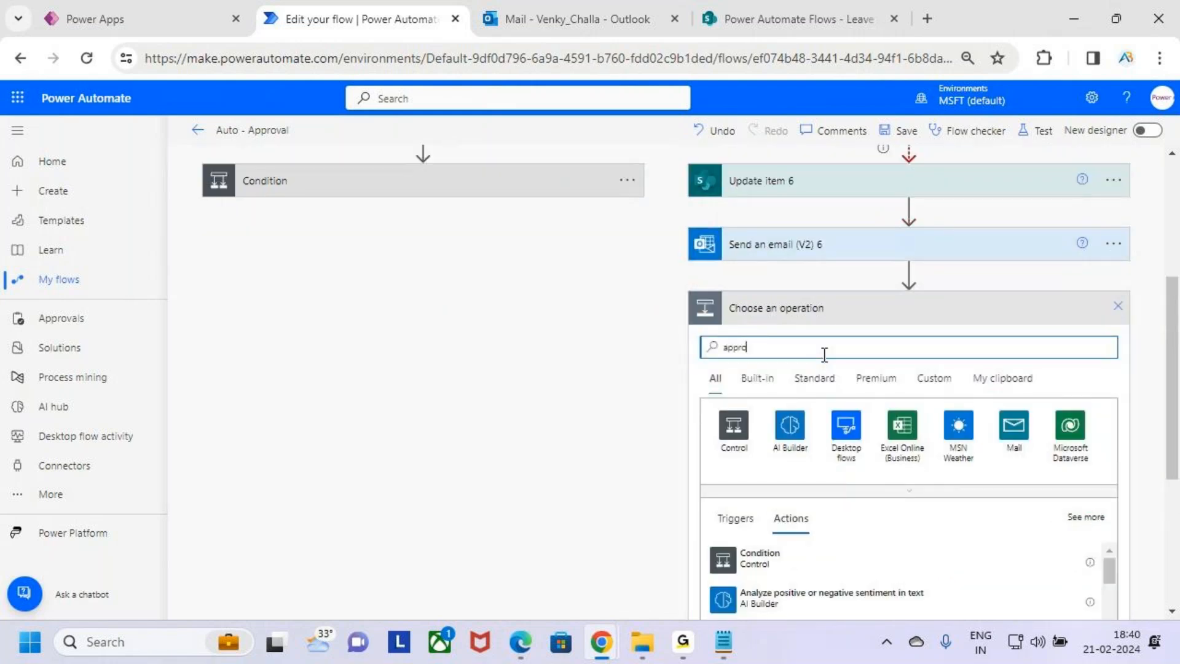
{"action": "key", "text": "BackSpace"}
{"action": "key", "text": "BackSpace"}
{"action": "type", "text": "A"}
{"action": "key", "text": "BackSpace"}
{"action": "type", "text": "A"}
{"action": "key", "text": "BackSpace"}
{"action": "type", "text": "A"}
{"action": "key", "text": "BackSpace"}
{"action": "type", "text": "A"}
{"action": "key", "text": "BackSpace"}
{"action": "type", "text": "Appro"}
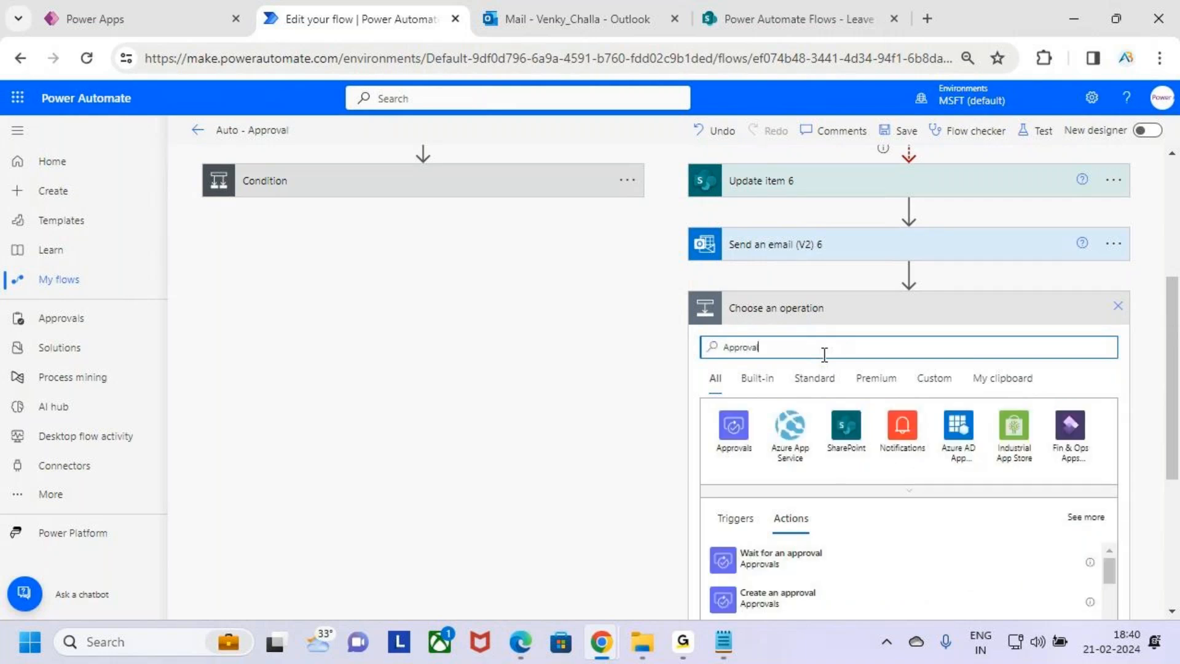
{"action": "scroll", "coordinate": [881, 384], "scroll_direction": "down", "scroll_amount": 1}
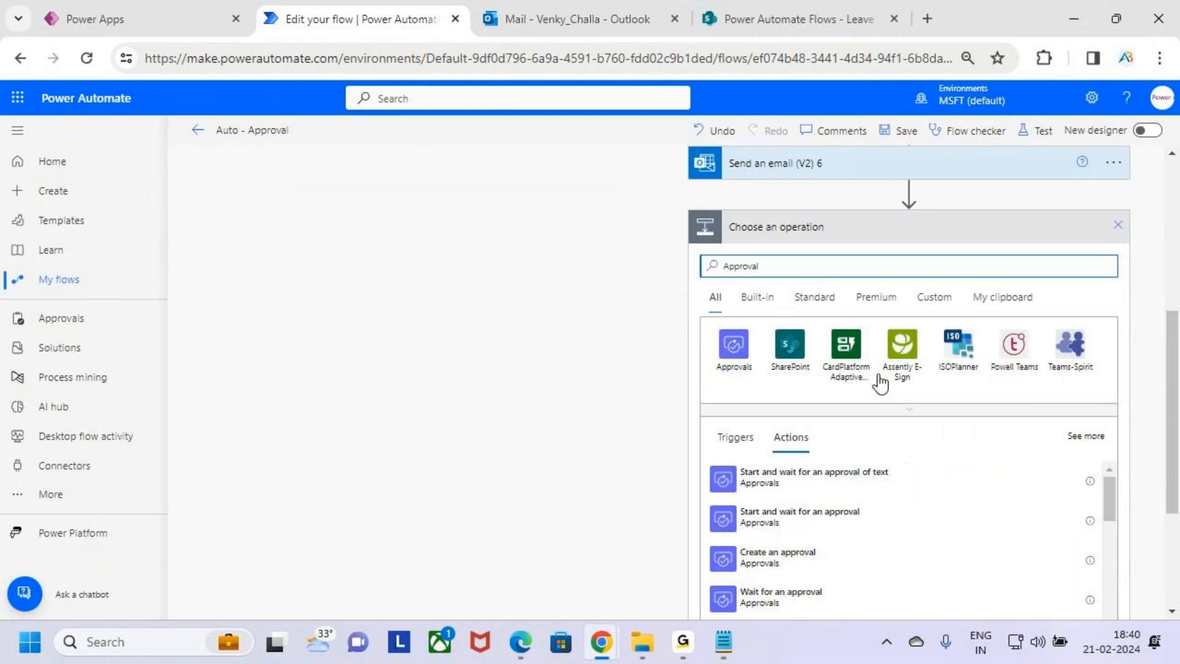
{"action": "scroll", "coordinate": [848, 437], "scroll_direction": "down", "scroll_amount": 2}
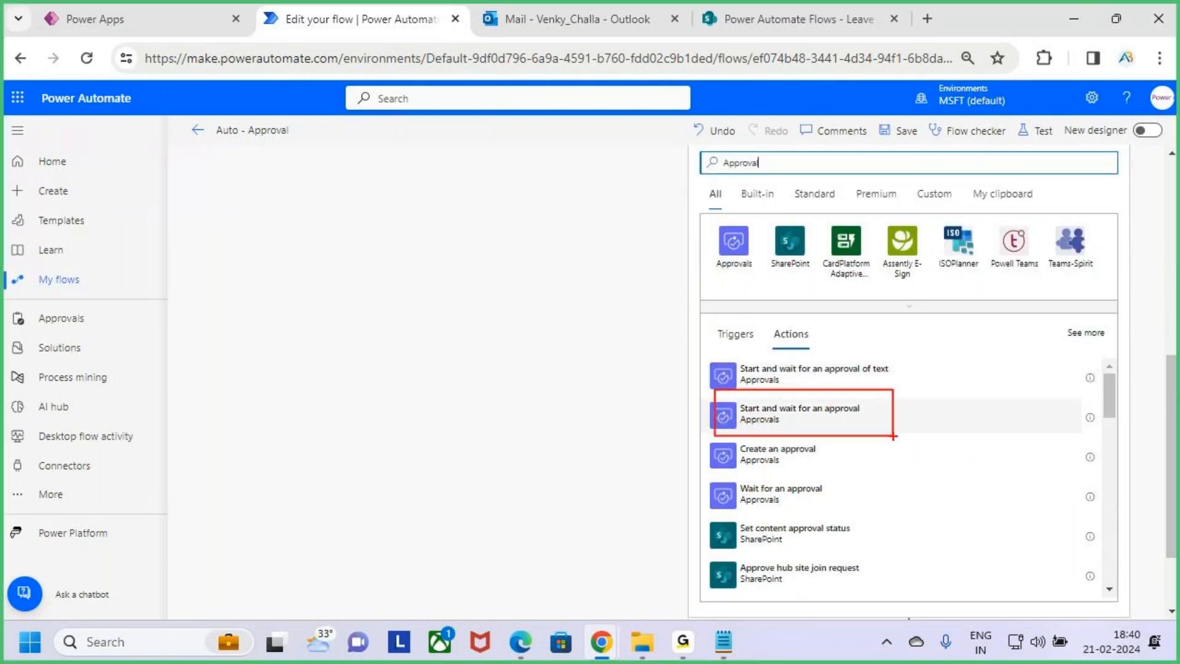
{"action": "left_click", "coordinate": [873, 416]}
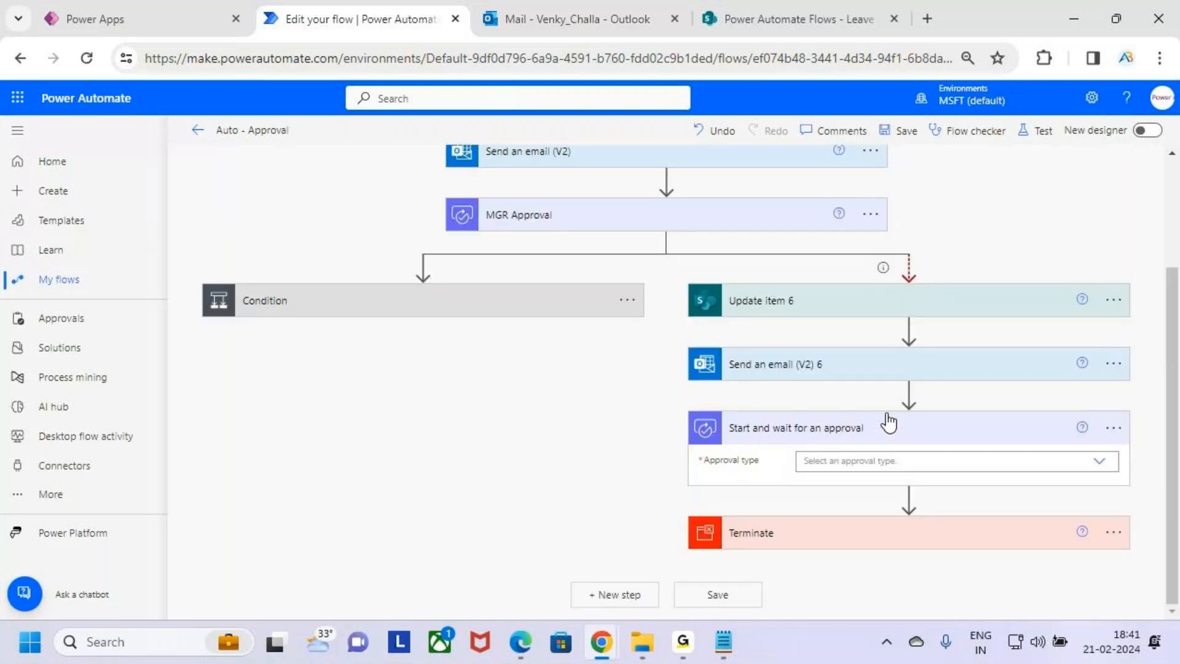
Set the new approval's type to Approve/Reject - First to respond and its Title to the Leave Type Value dynamic content
{"action": "left_click", "coordinate": [956, 461]}
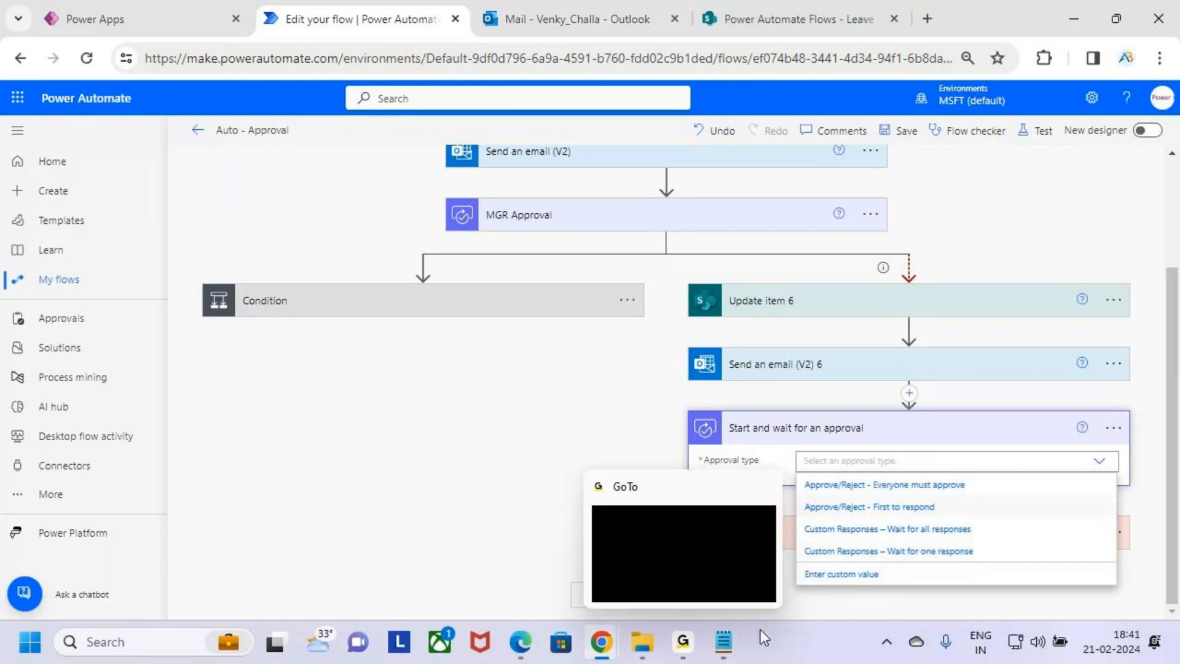
{"action": "left_click", "coordinate": [993, 507]}
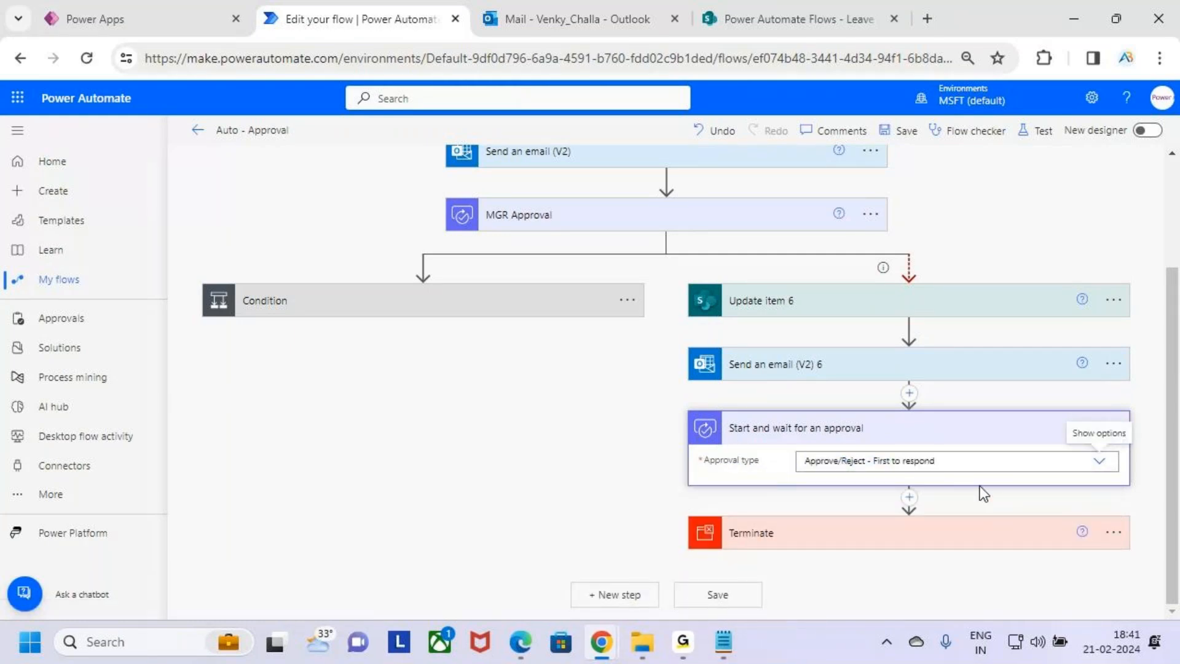
{"action": "scroll", "coordinate": [959, 430], "scroll_direction": "down", "scroll_amount": 3}
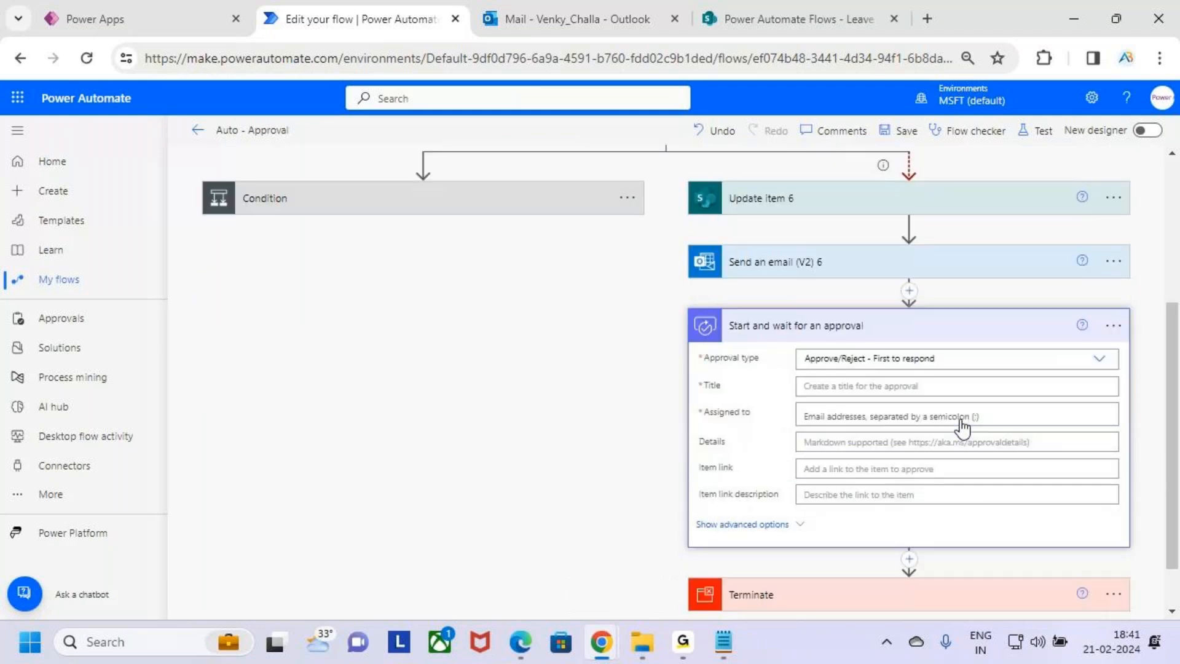
{"action": "left_click", "coordinate": [861, 326]}
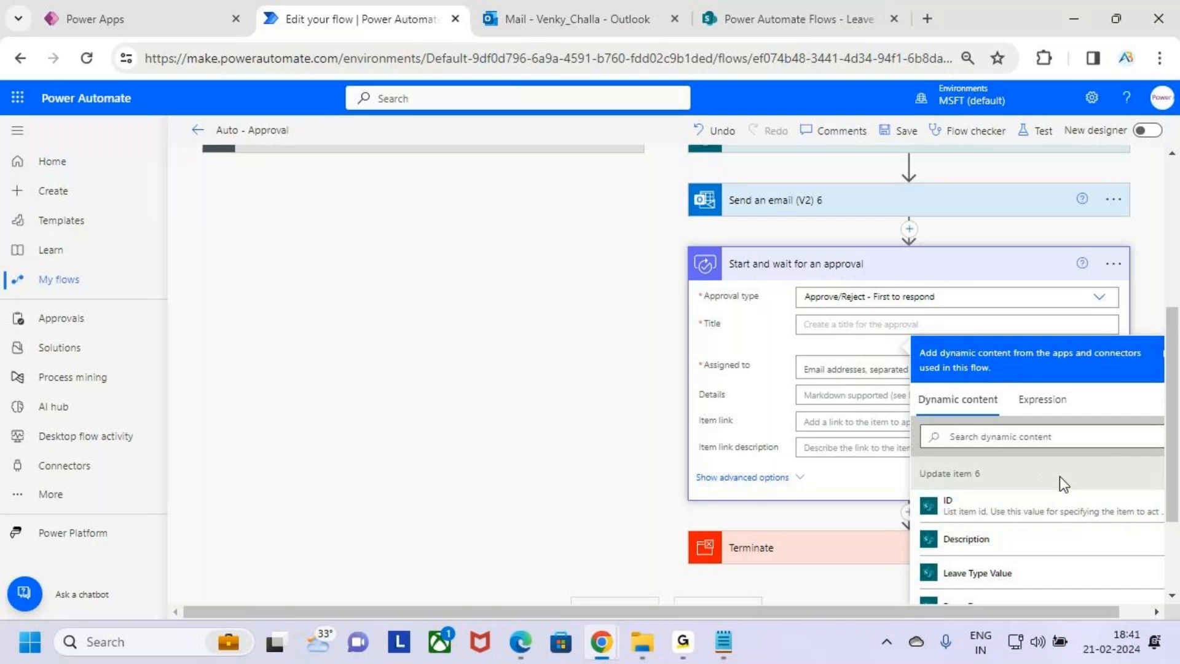
{"action": "scroll", "coordinate": [1045, 491], "scroll_direction": "down", "scroll_amount": 10}
{"action": "scroll", "coordinate": [1059, 514], "scroll_direction": "down", "scroll_amount": 10}
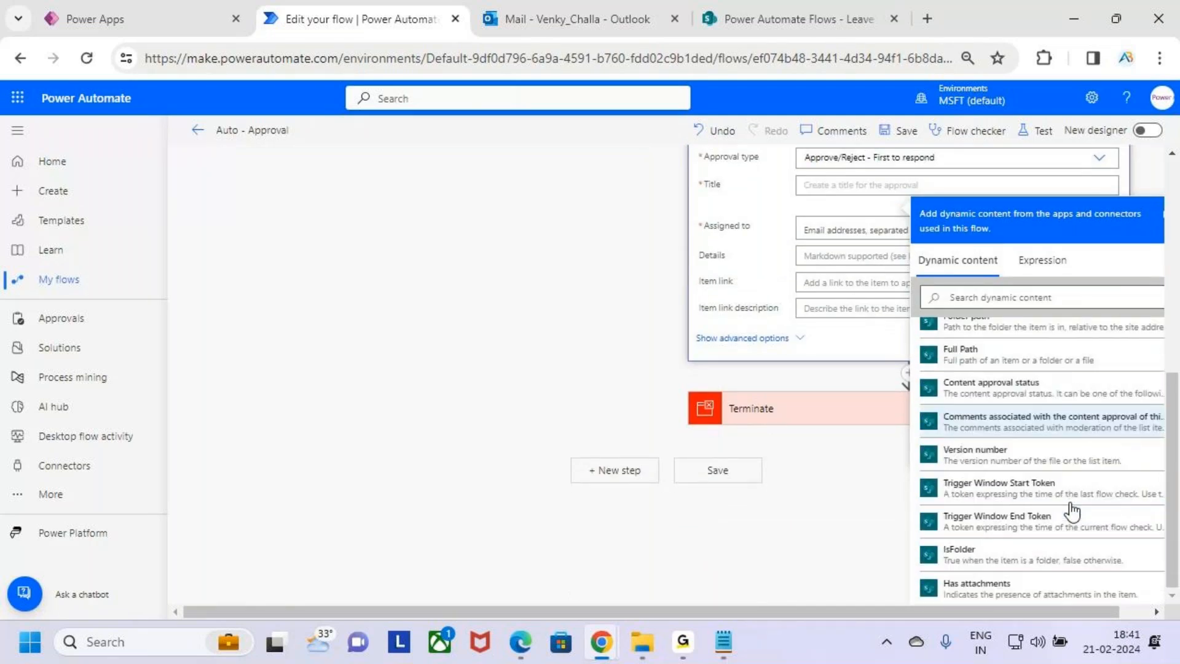
{"action": "scroll", "coordinate": [1061, 500], "scroll_direction": "up", "scroll_amount": 3}
{"action": "scroll", "coordinate": [1056, 492], "scroll_direction": "up", "scroll_amount": 10}
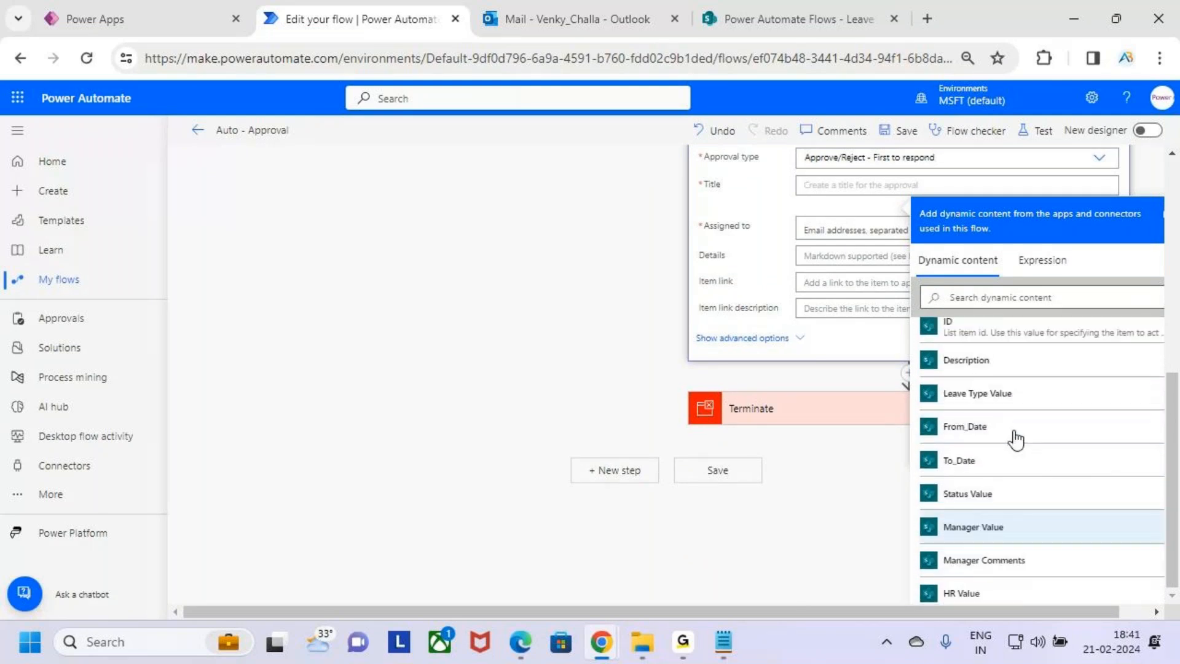
{"action": "scroll", "coordinate": [1015, 439], "scroll_direction": "up", "scroll_amount": 5}
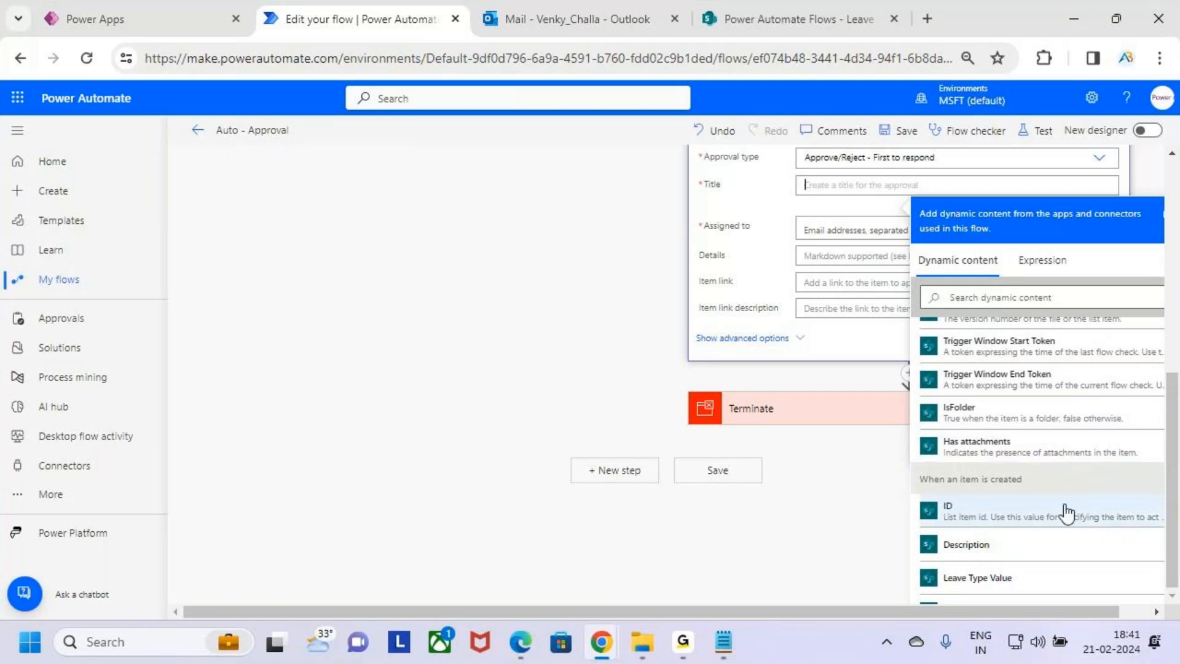
{"action": "scroll", "coordinate": [1066, 512], "scroll_direction": "down", "scroll_amount": 3}
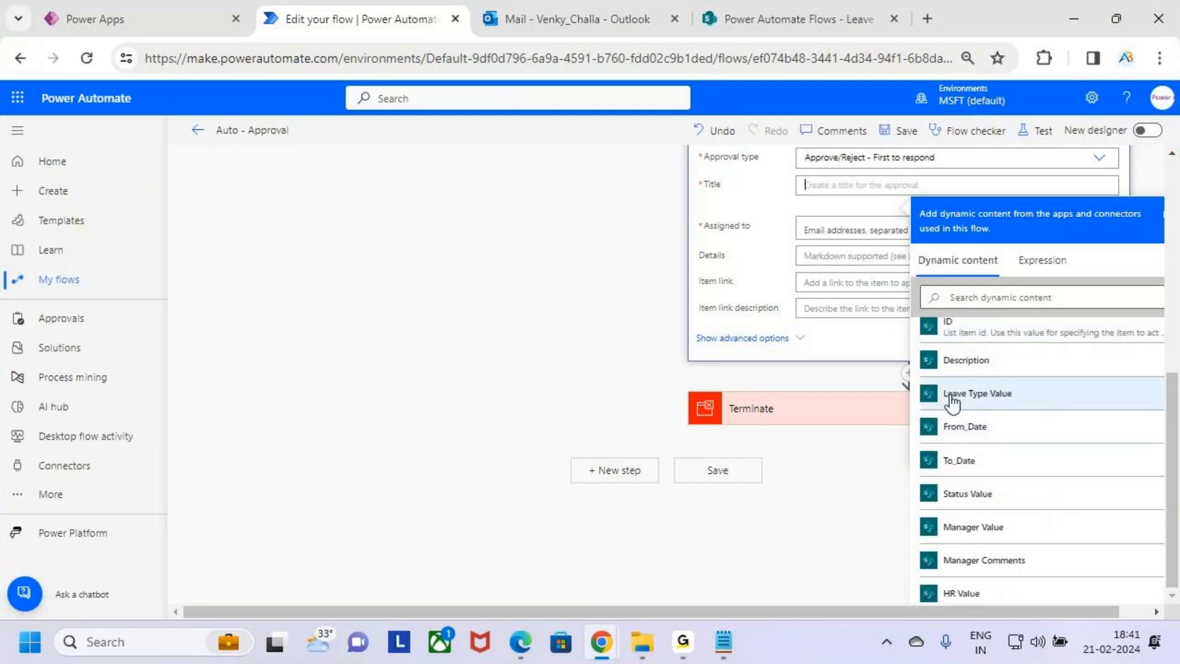
{"action": "key", "text": "ctrl+2"}
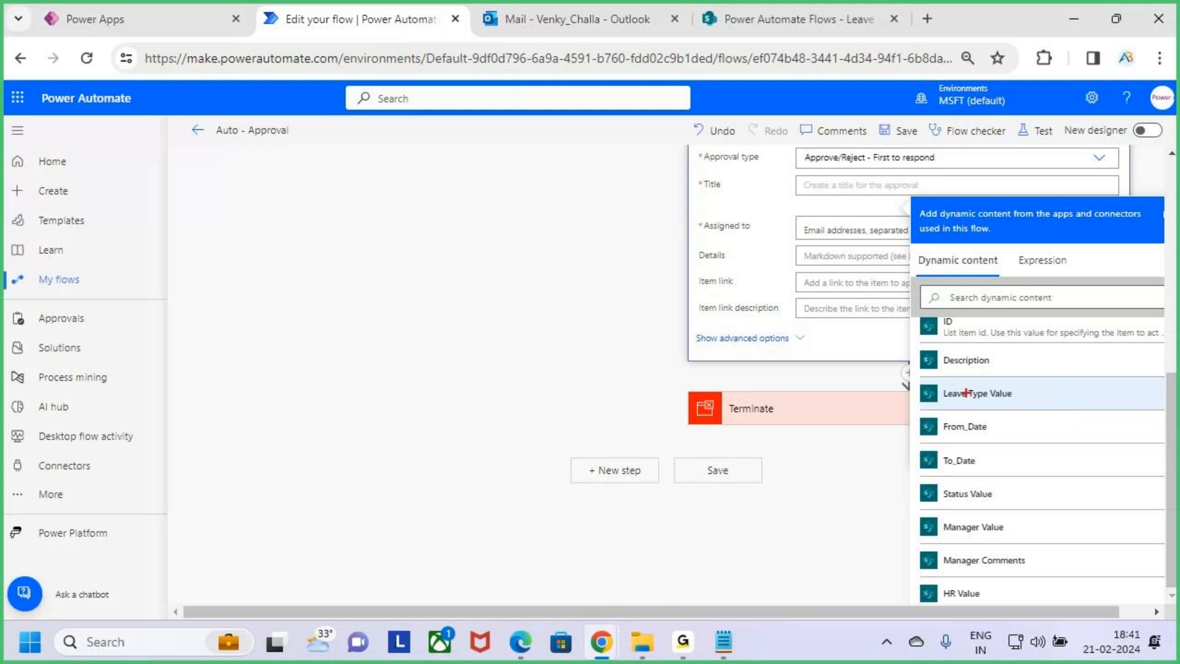
{"action": "left_click_drag", "start_coordinate": [910, 370], "coordinate": [1091, 403]}
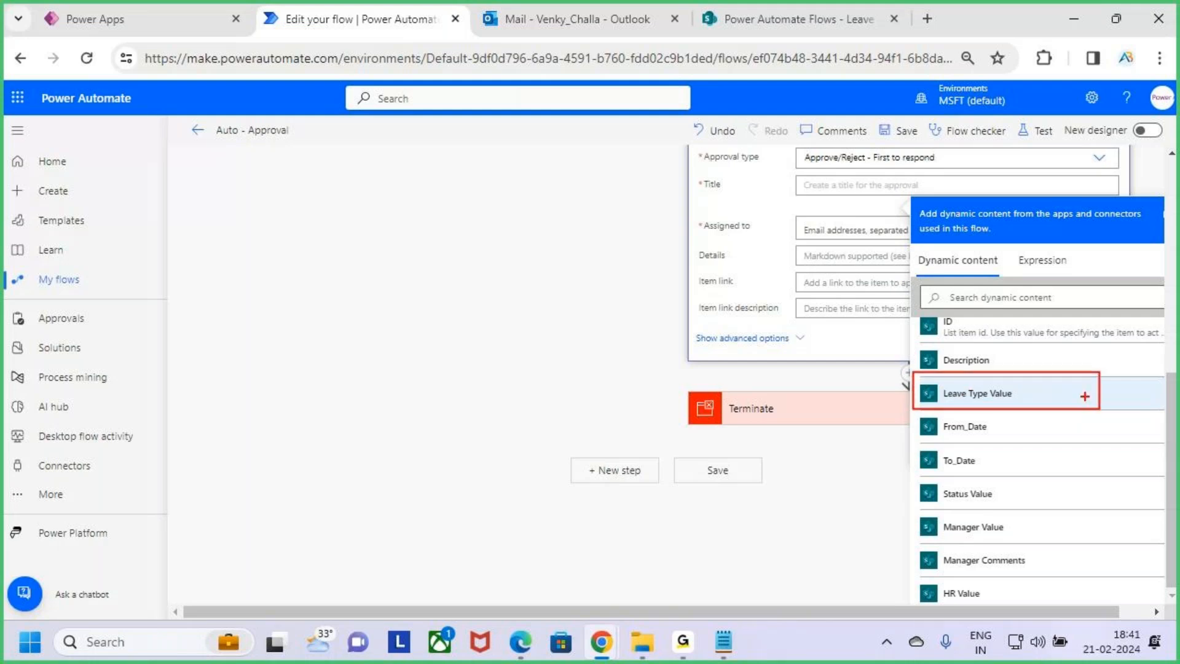
{"action": "key", "text": "Escape"}
{"action": "left_click", "coordinate": [1062, 394]}
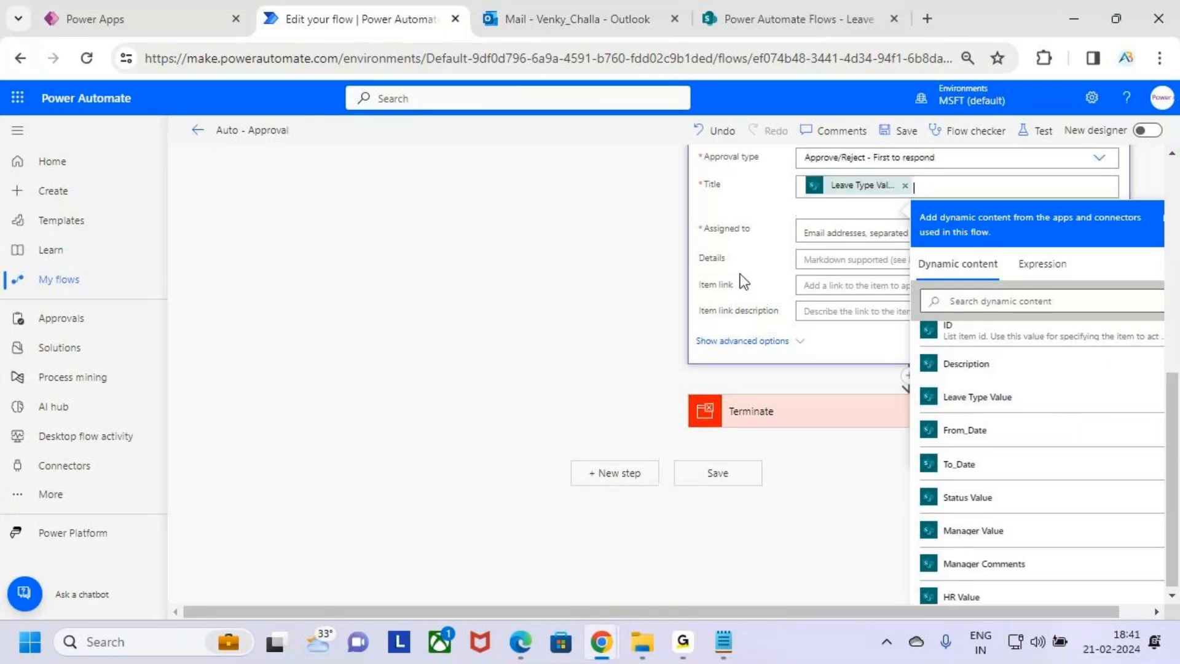
Assign the approval to the HR Value dynamic content
{"action": "left_click", "coordinate": [839, 233]}
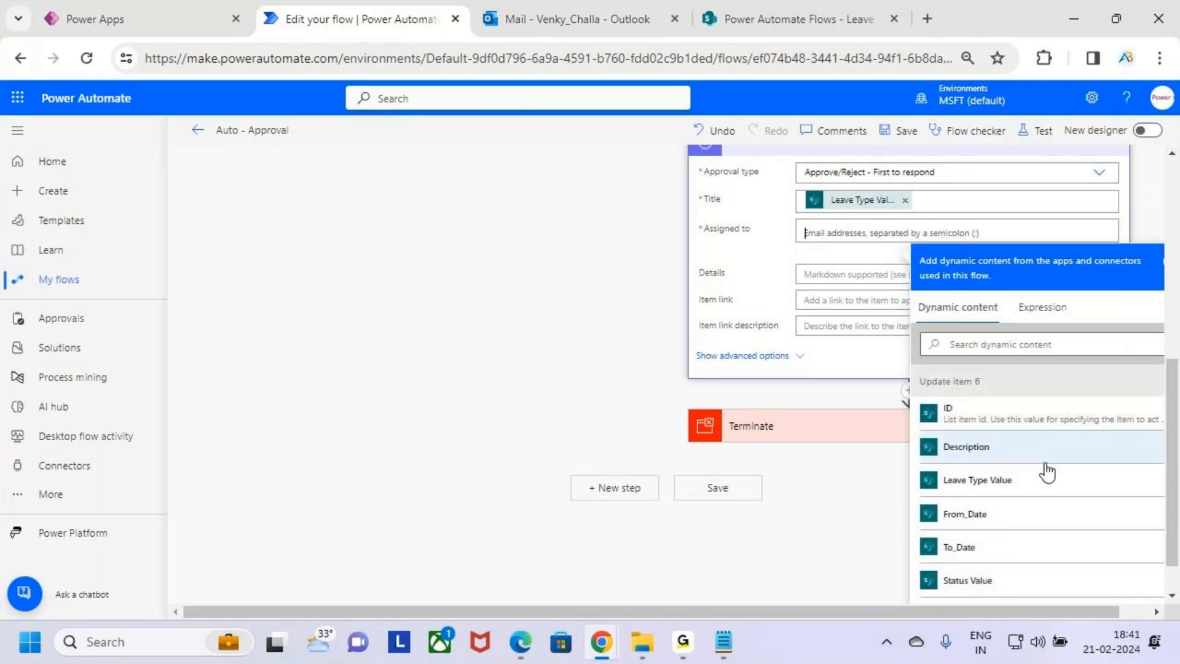
{"action": "scroll", "coordinate": [1066, 485], "scroll_direction": "down", "scroll_amount": 5}
{"action": "scroll", "coordinate": [1067, 485], "scroll_direction": "down", "scroll_amount": 10}
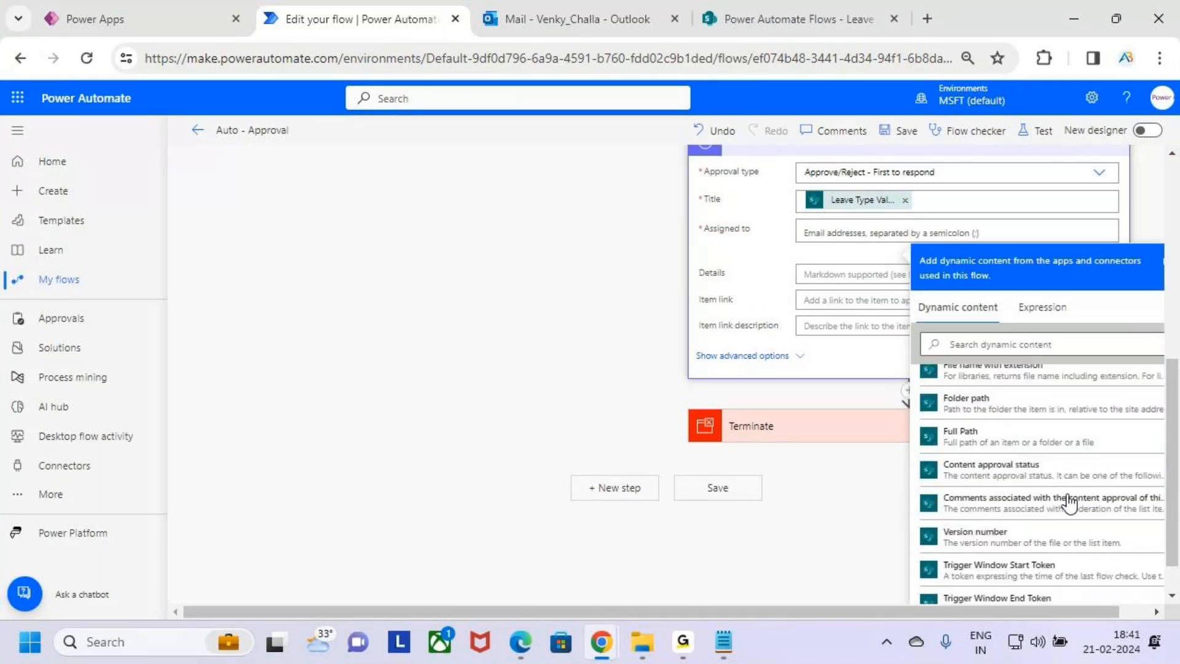
{"action": "scroll", "coordinate": [1073, 501], "scroll_direction": "up", "scroll_amount": 10}
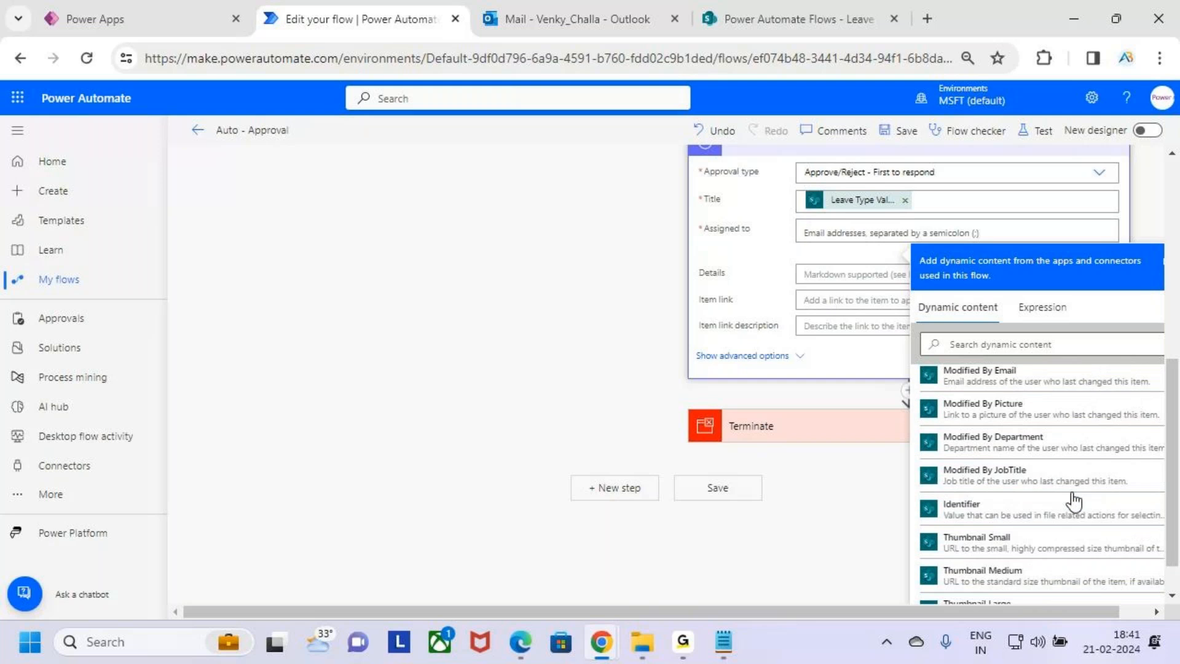
{"action": "scroll", "coordinate": [1073, 501], "scroll_direction": "up", "scroll_amount": 8}
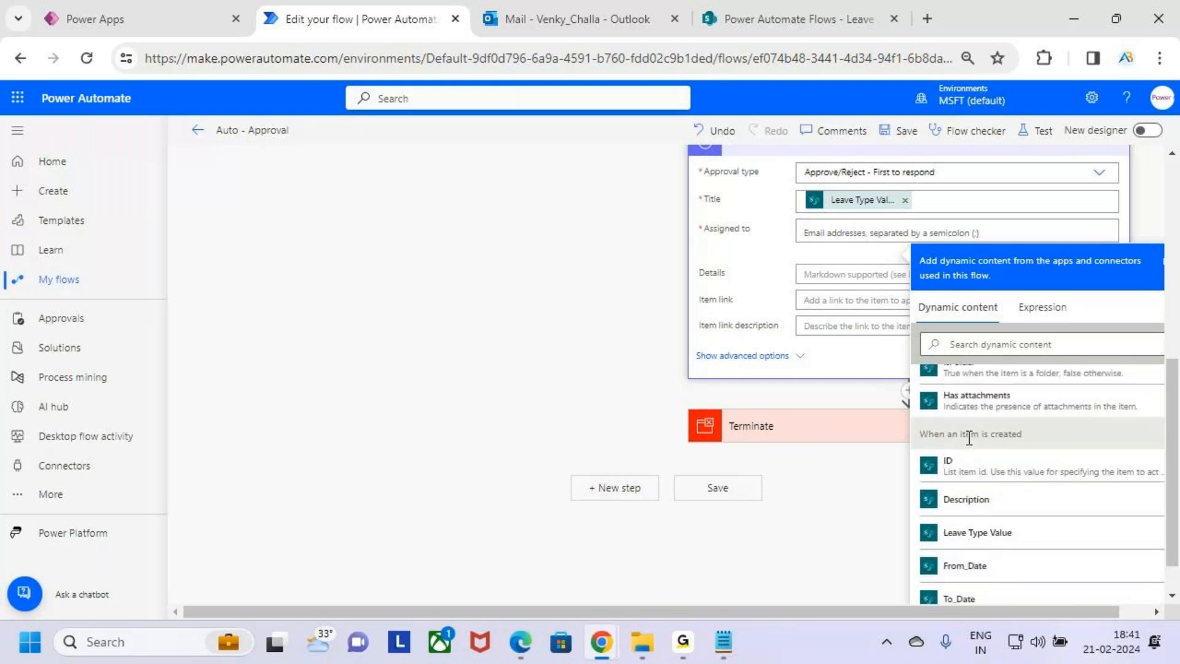
{"action": "scroll", "coordinate": [1043, 524], "scroll_direction": "down", "scroll_amount": 8}
{"action": "scroll", "coordinate": [1041, 523], "scroll_direction": "up", "scroll_amount": 5}
{"action": "scroll", "coordinate": [1041, 523], "scroll_direction": "down", "scroll_amount": 3}
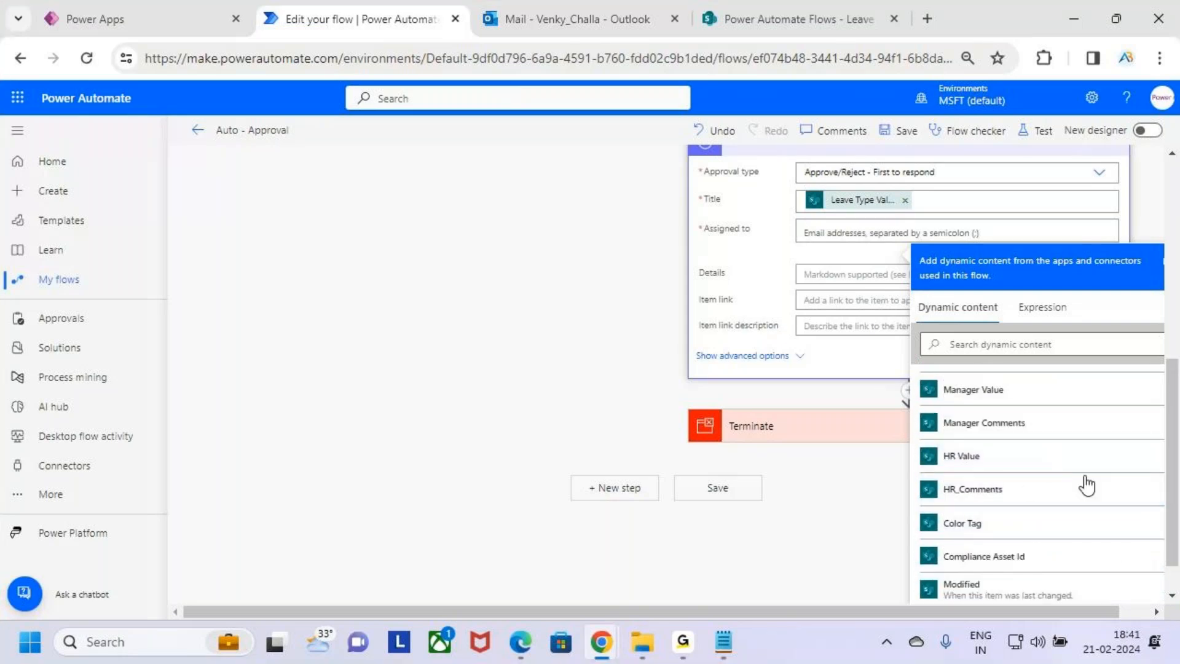
{"action": "left_click", "coordinate": [1061, 468]}
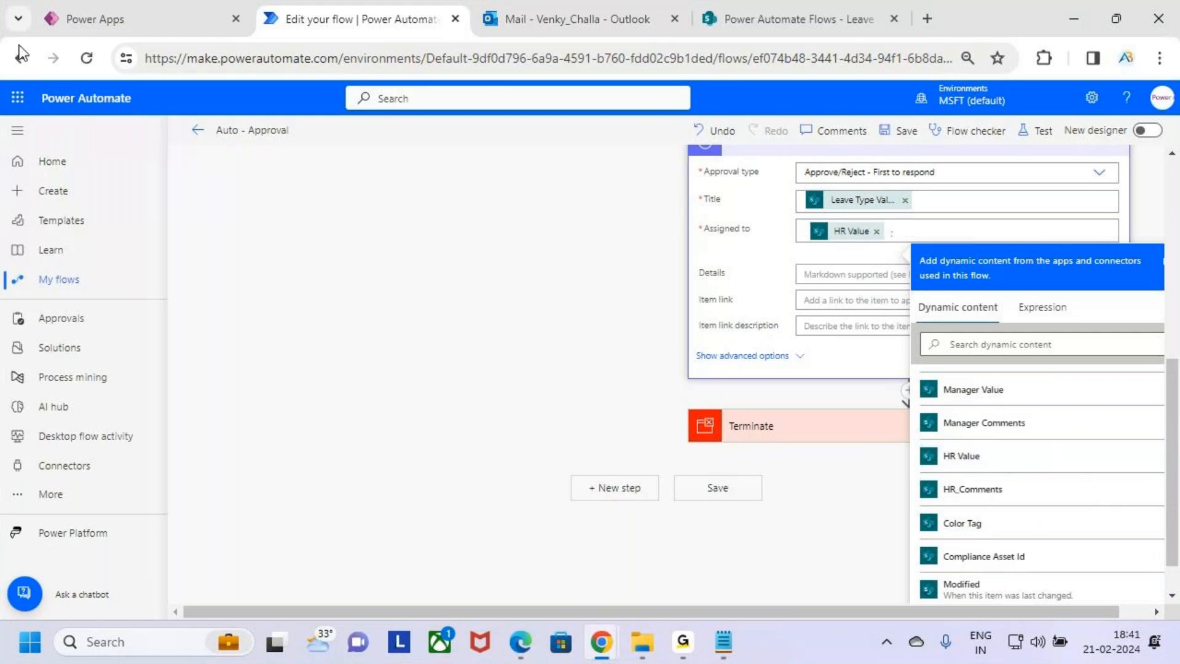
Check the HR dropdown on the Leave Request app form, then return to the flow
{"action": "left_click", "coordinate": [82, 10]}
{"action": "left_click", "coordinate": [628, 481]}
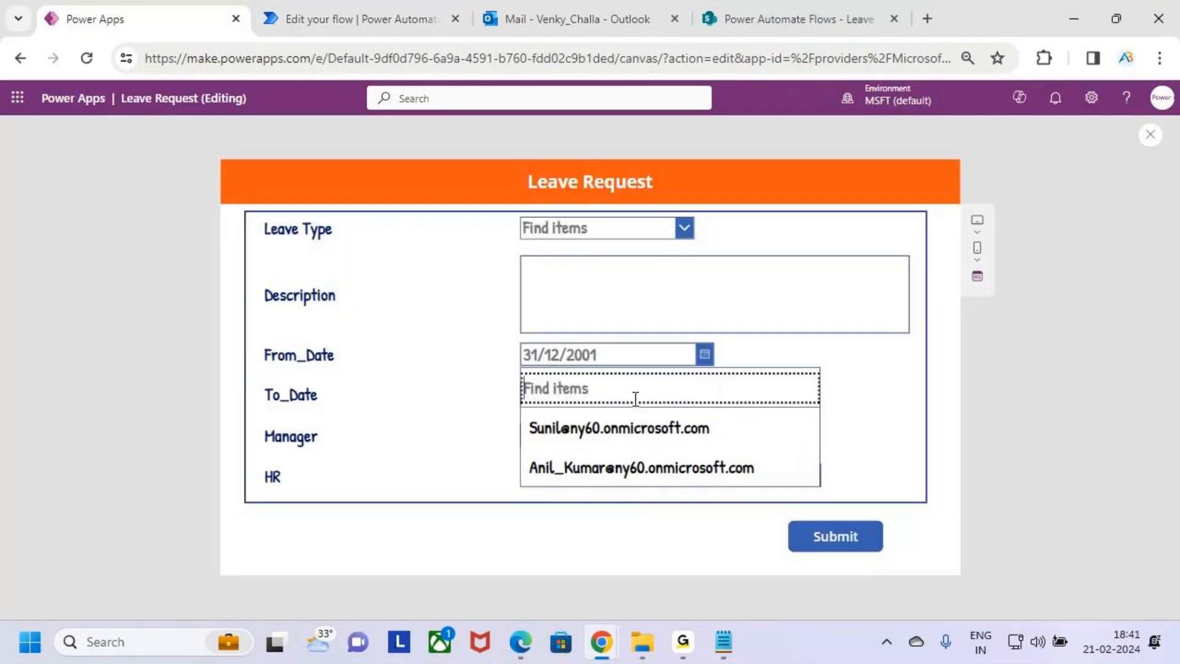
{"action": "left_click", "coordinate": [845, 467]}
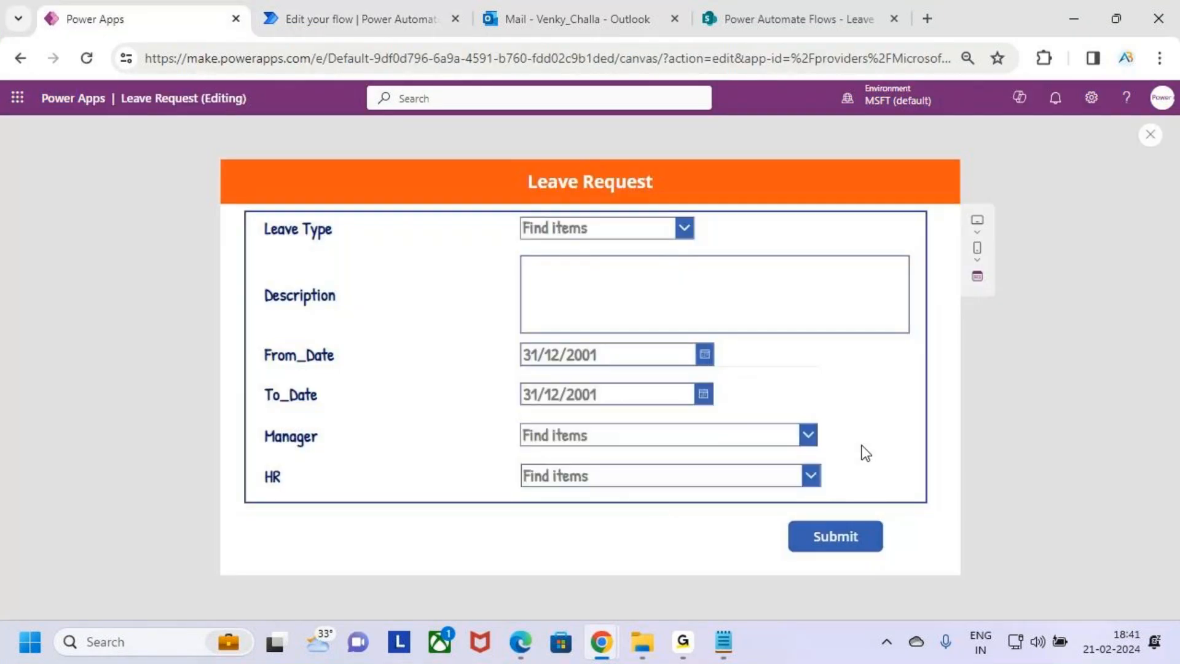
{"action": "left_click", "coordinate": [407, 1]}
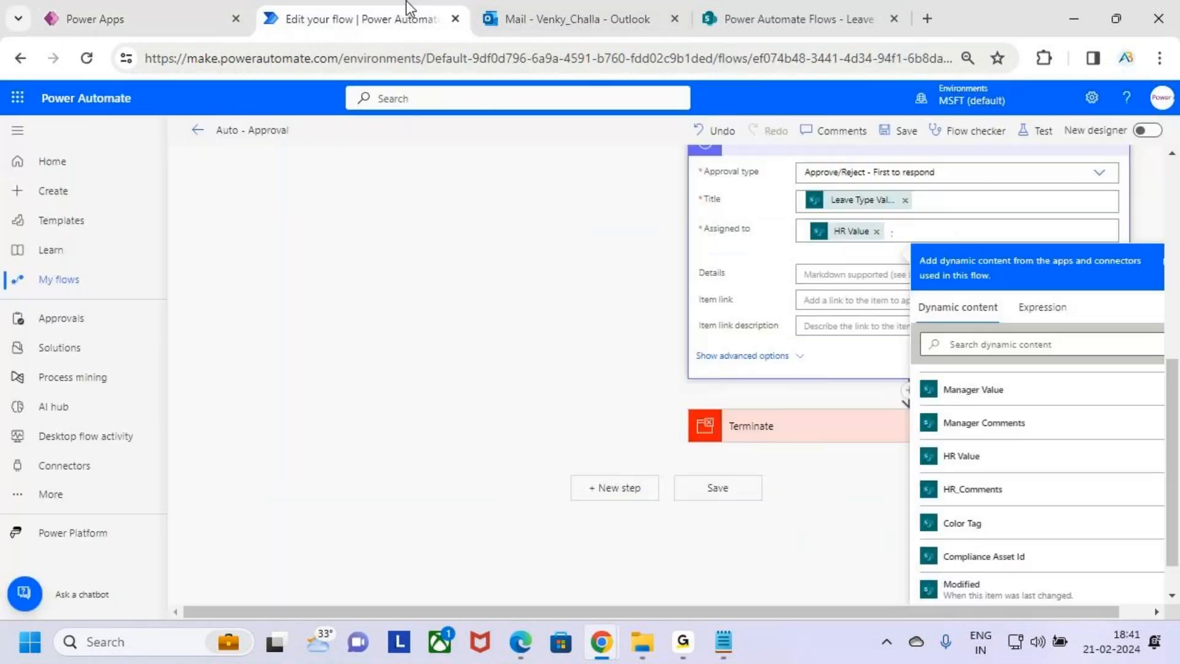
Copy the 'Auto Approved by the System' text from the email body into the approval's Details field
{"action": "left_click", "coordinate": [834, 274]}
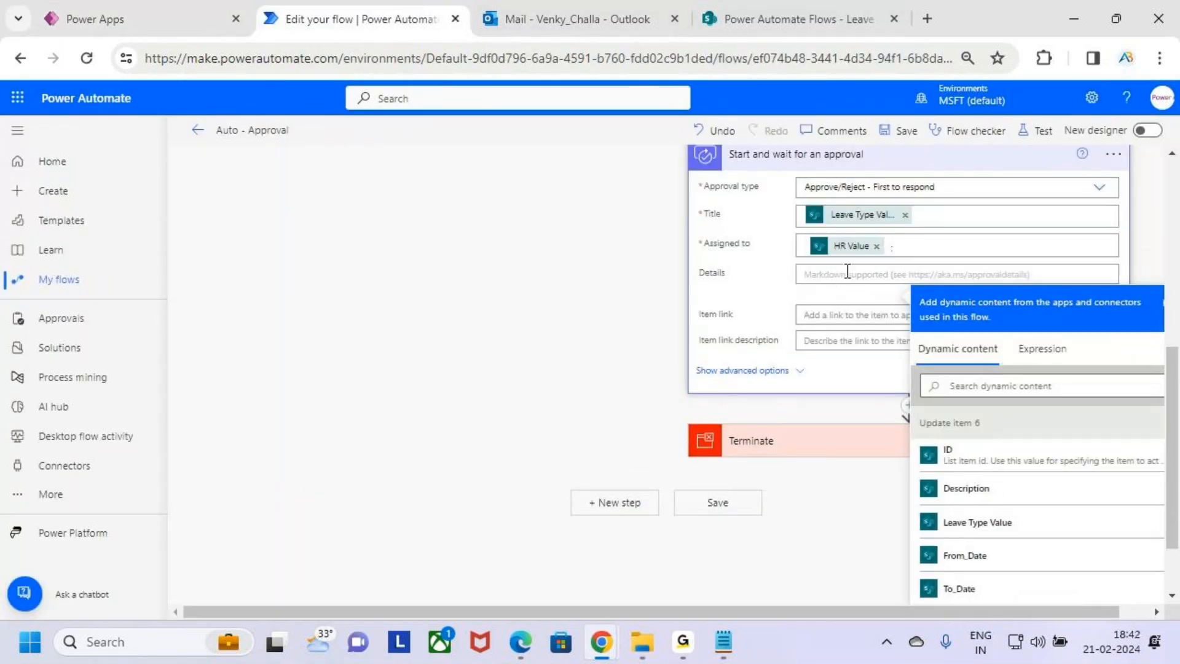
{"action": "scroll", "coordinate": [847, 272], "scroll_direction": "up", "scroll_amount": 2}
{"action": "left_click", "coordinate": [836, 185]}
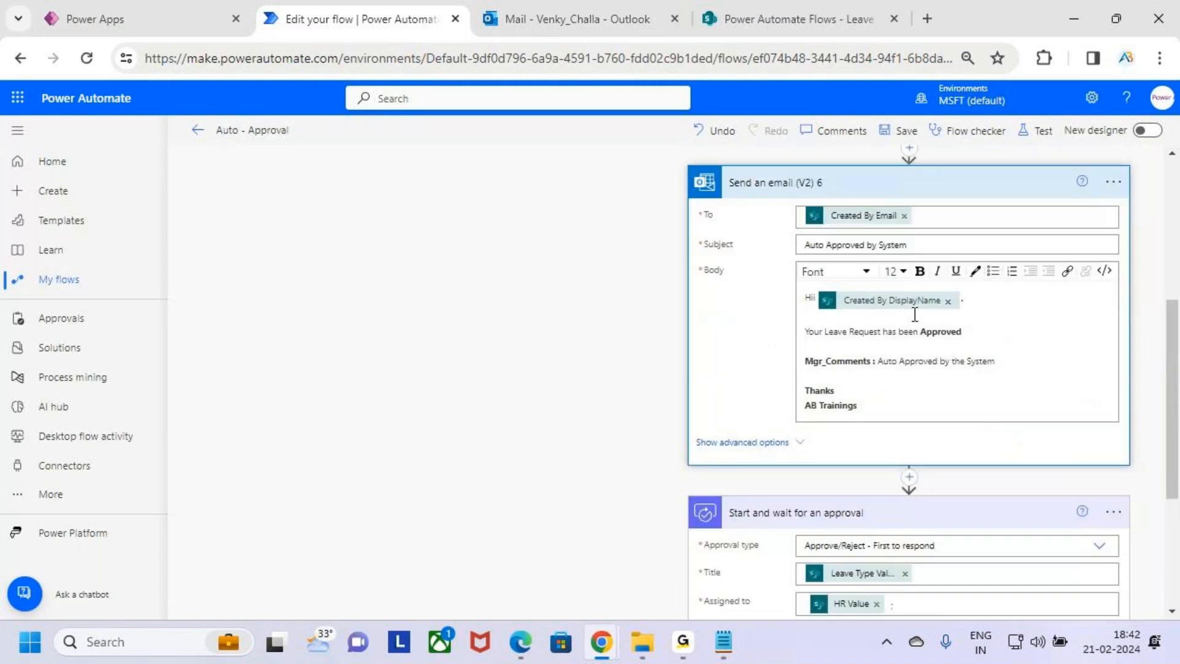
{"action": "left_click", "coordinate": [996, 361]}
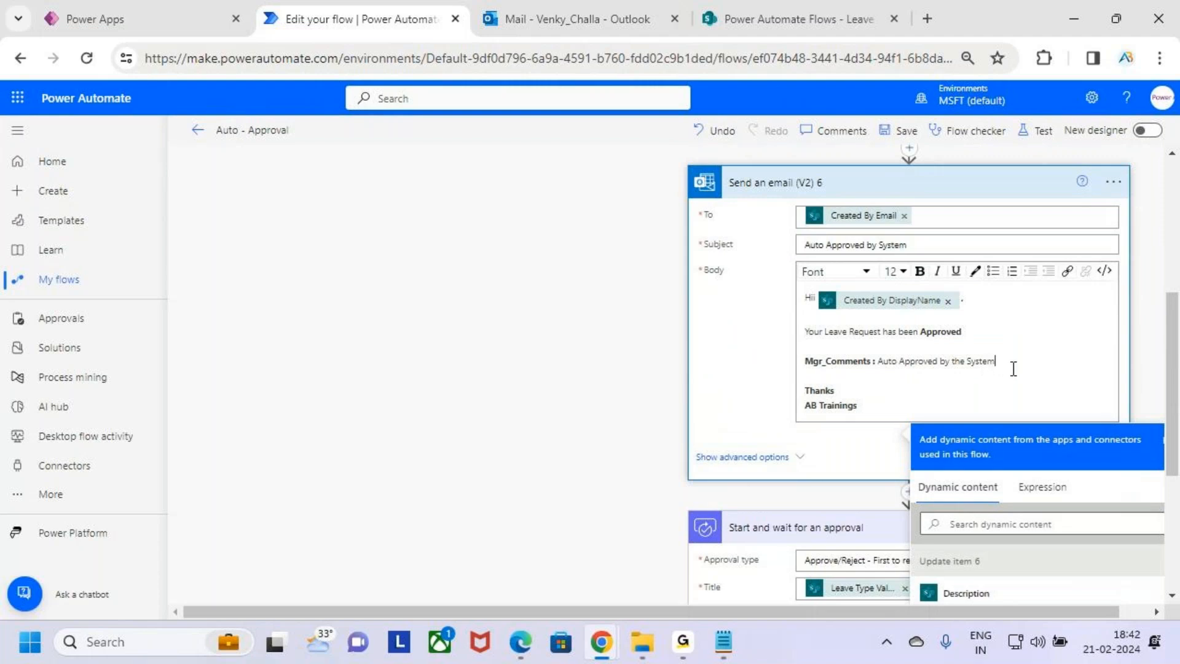
{"action": "left_click_drag", "start_coordinate": [996, 361], "coordinate": [879, 361]}
{"action": "left_click", "coordinate": [980, 361]}
{"action": "left_click_drag", "start_coordinate": [1020, 363], "coordinate": [877, 365]}
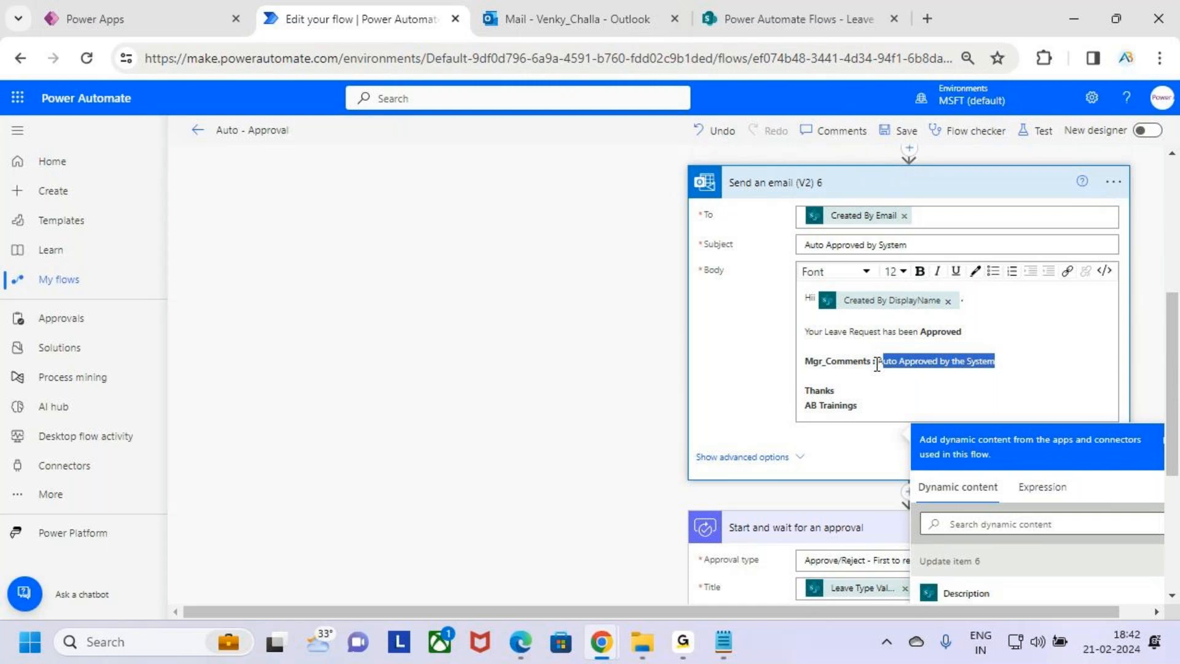
{"action": "left_click", "coordinate": [997, 364]}
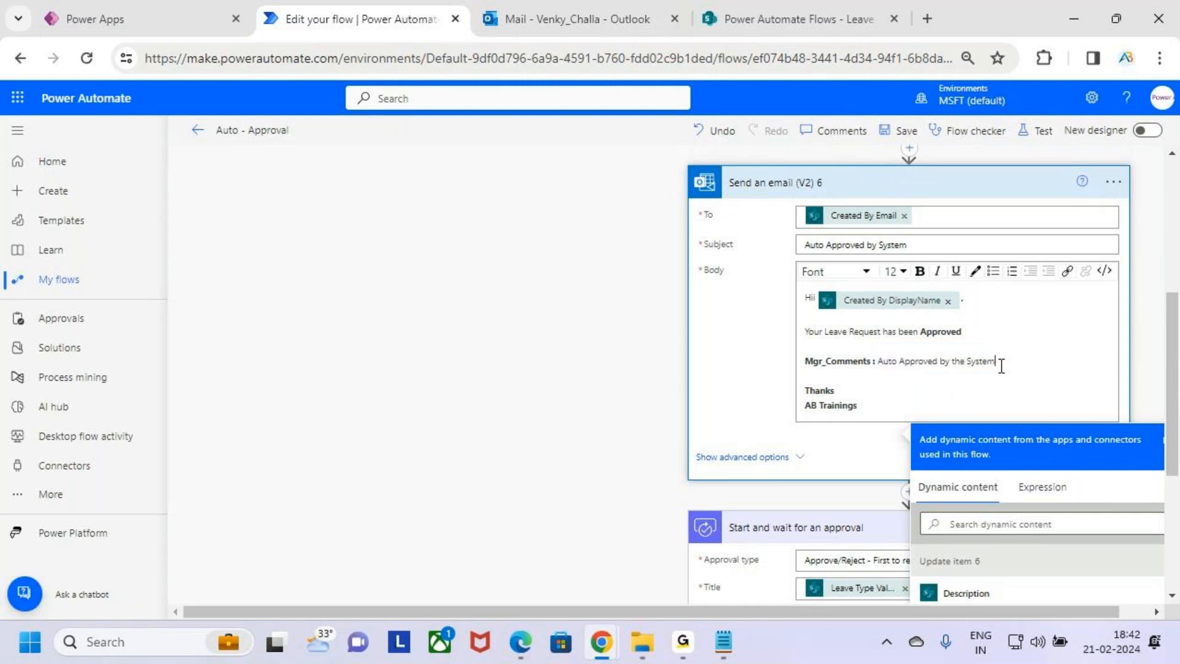
{"action": "left_click_drag", "start_coordinate": [993, 363], "coordinate": [882, 363]}
{"action": "key", "text": "ctrl+c"}
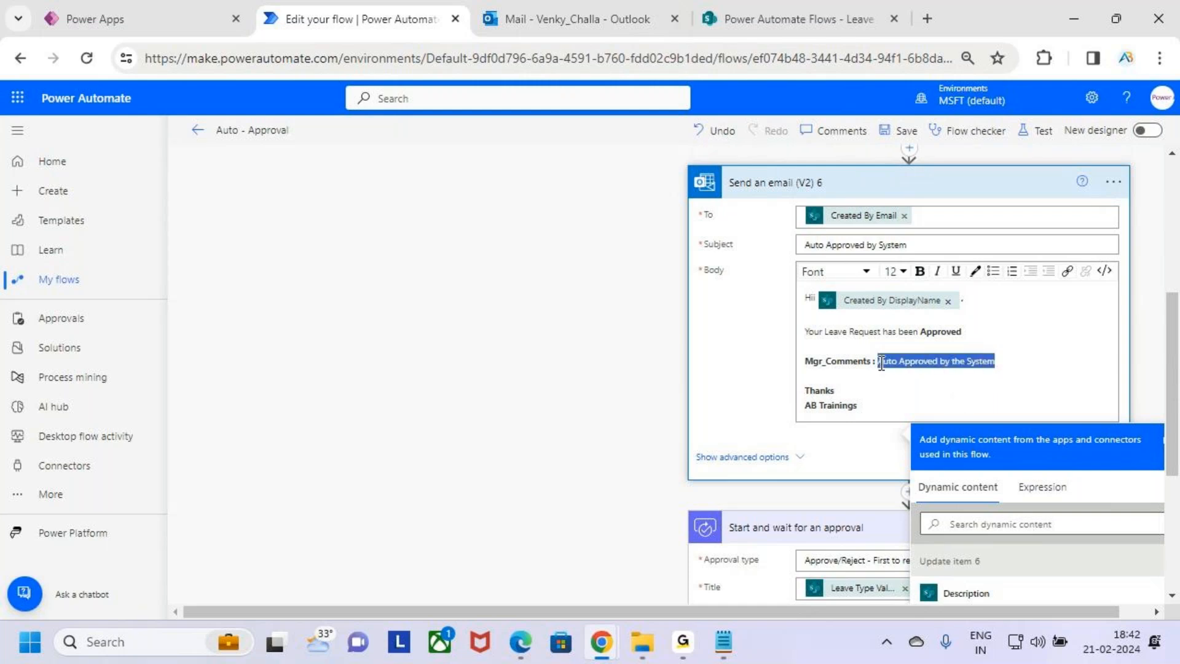
{"action": "scroll", "coordinate": [891, 378], "scroll_direction": "down", "scroll_amount": 1}
{"action": "scroll", "coordinate": [886, 308], "scroll_direction": "up", "scroll_amount": 2}
{"action": "left_click", "coordinate": [969, 281]}
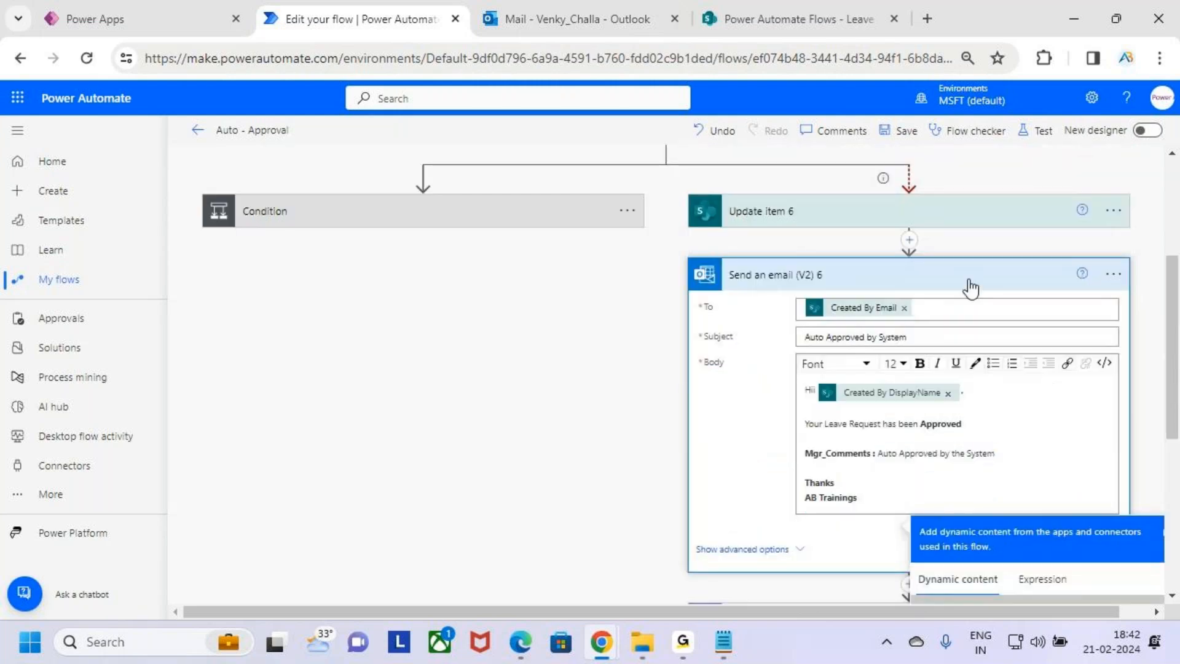
{"action": "scroll", "coordinate": [937, 368], "scroll_direction": "down", "scroll_amount": 1}
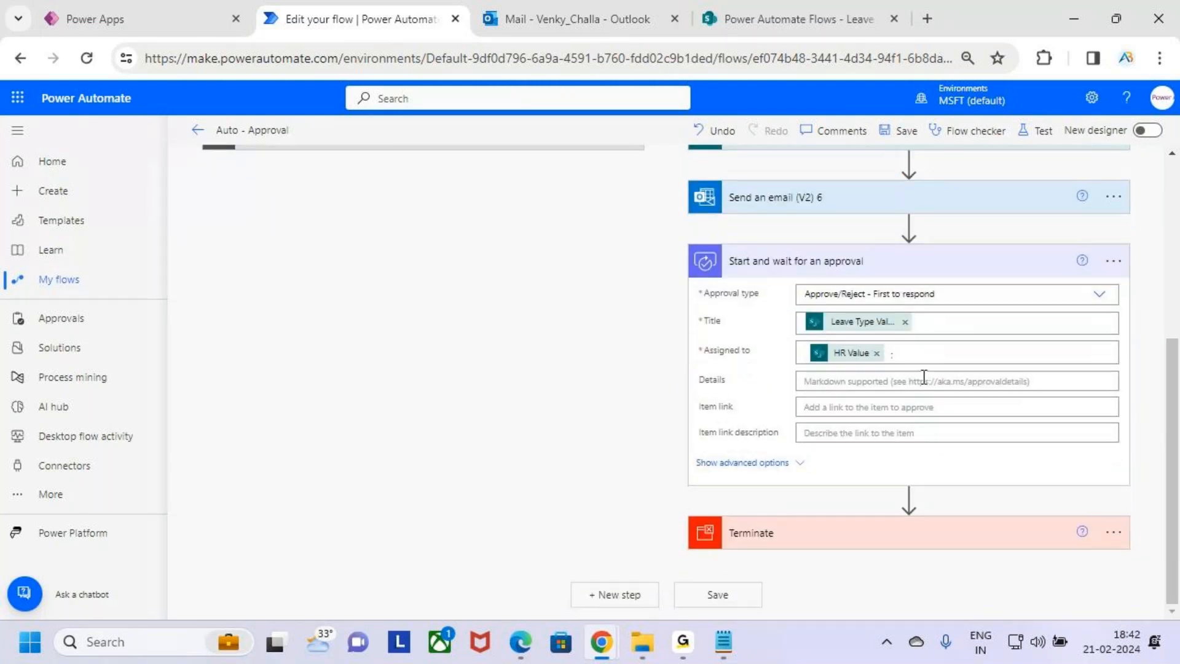
{"action": "left_click", "coordinate": [886, 378]}
{"action": "key", "text": "ctrl+v"}
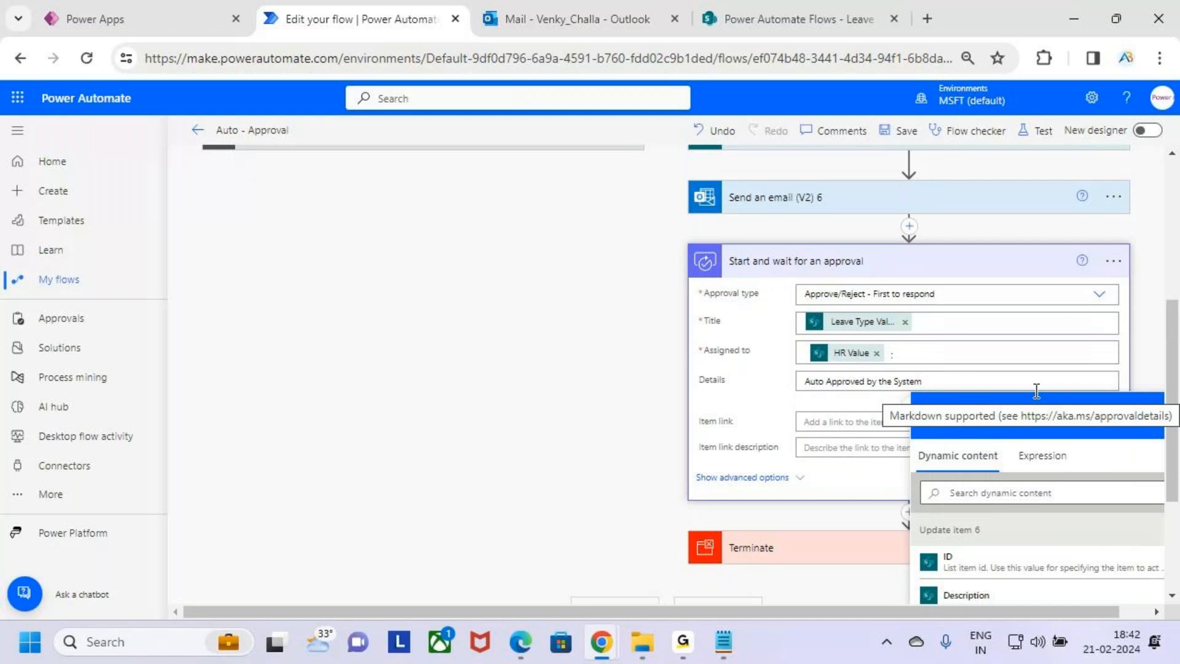
Rename the new approval action to HR Approval 2
{"action": "left_click", "coordinate": [1001, 266]}
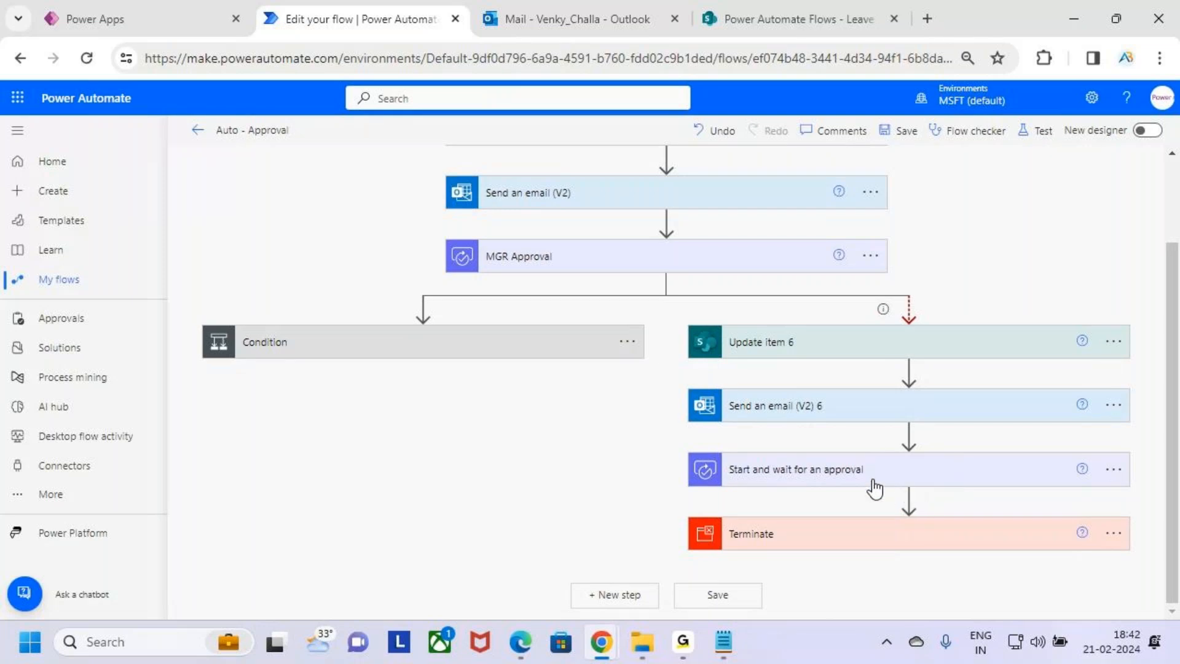
{"action": "left_click", "coordinate": [1114, 476]}
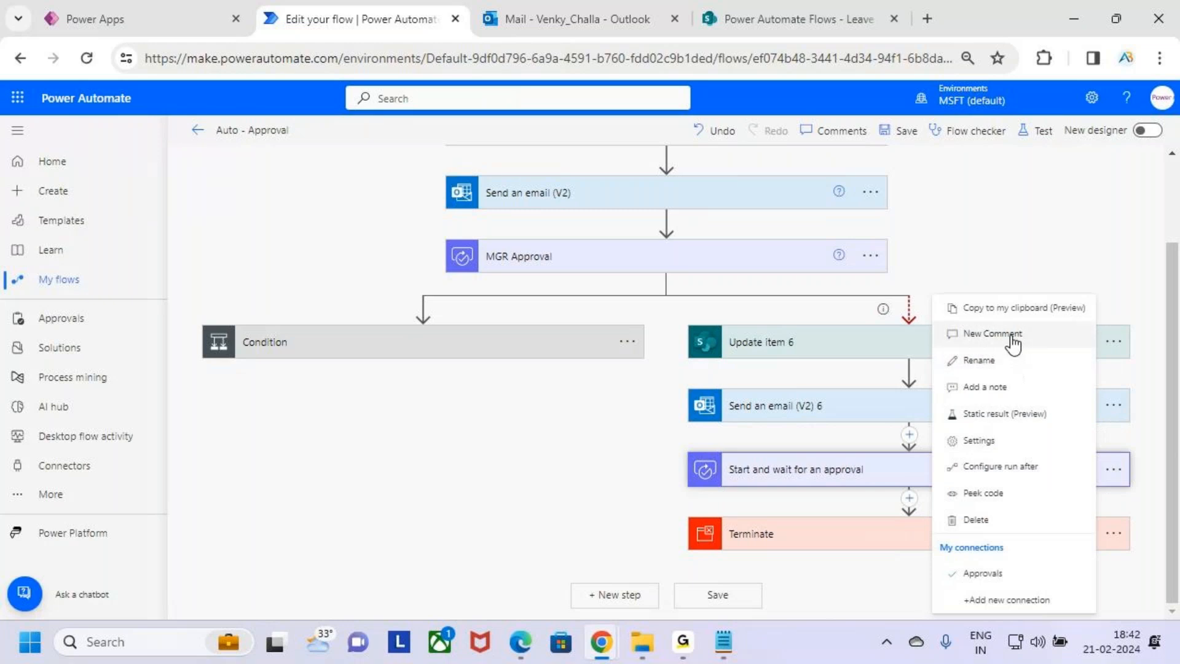
{"action": "left_click", "coordinate": [1012, 369]}
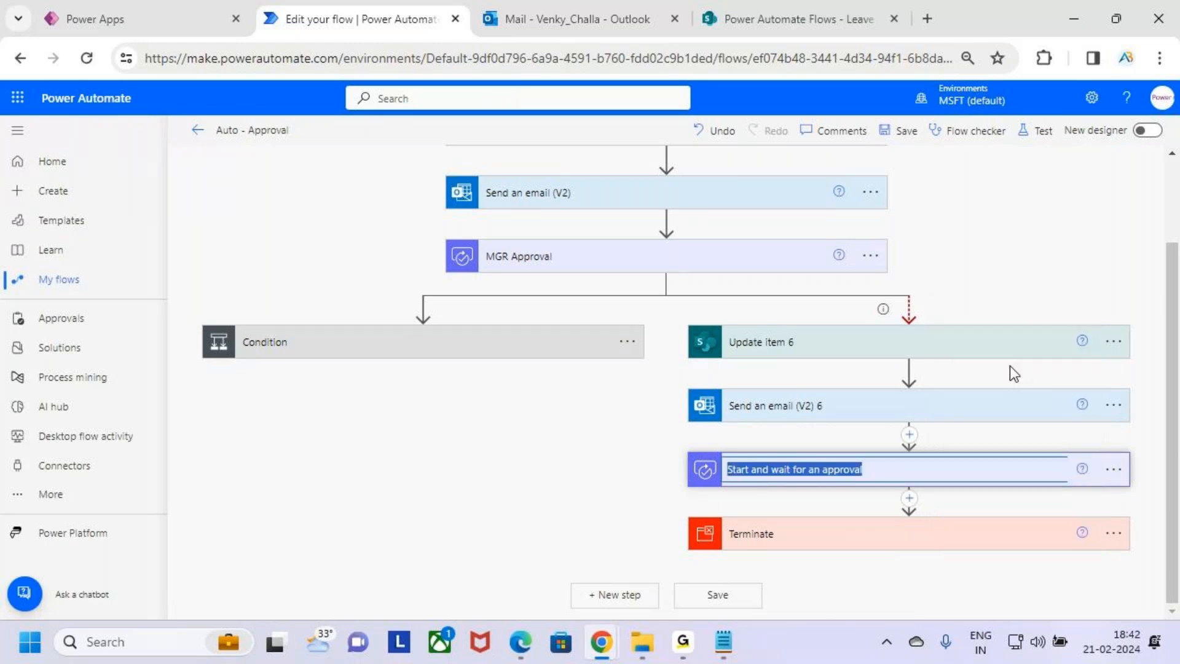
{"action": "type", "text": "HR"}
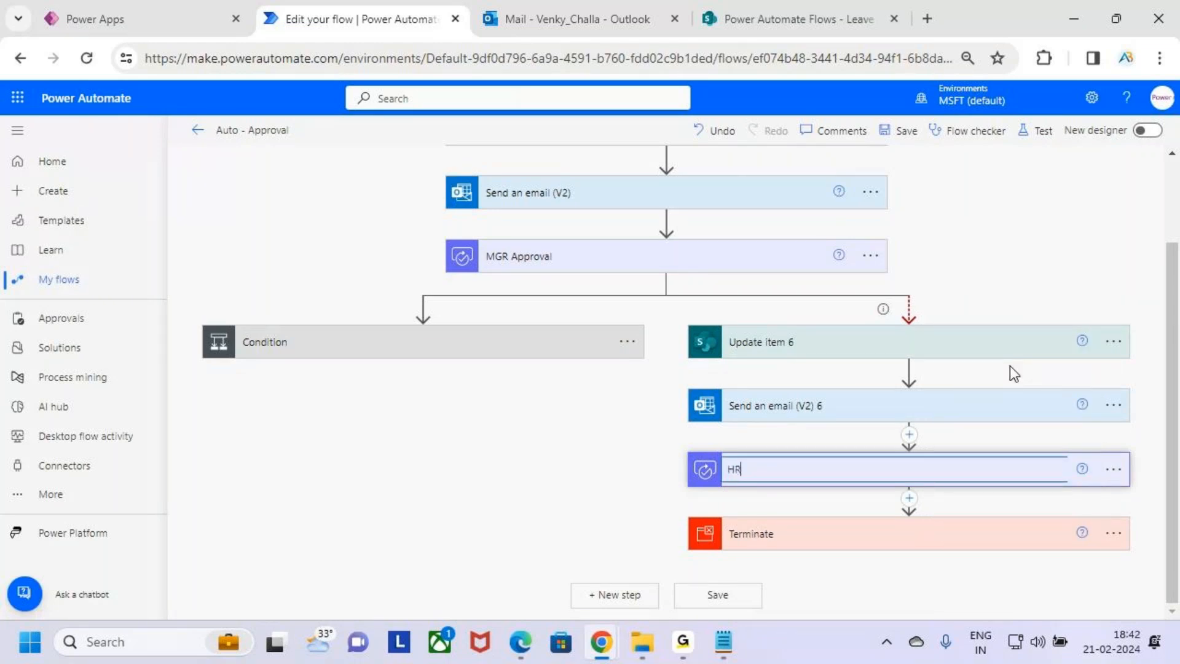
{"action": "type", "text": " Approval 2"}
Add a Condition action below the HR Approval 2 action
{"action": "left_click", "coordinate": [1139, 499]}
{"action": "left_click", "coordinate": [910, 498]}
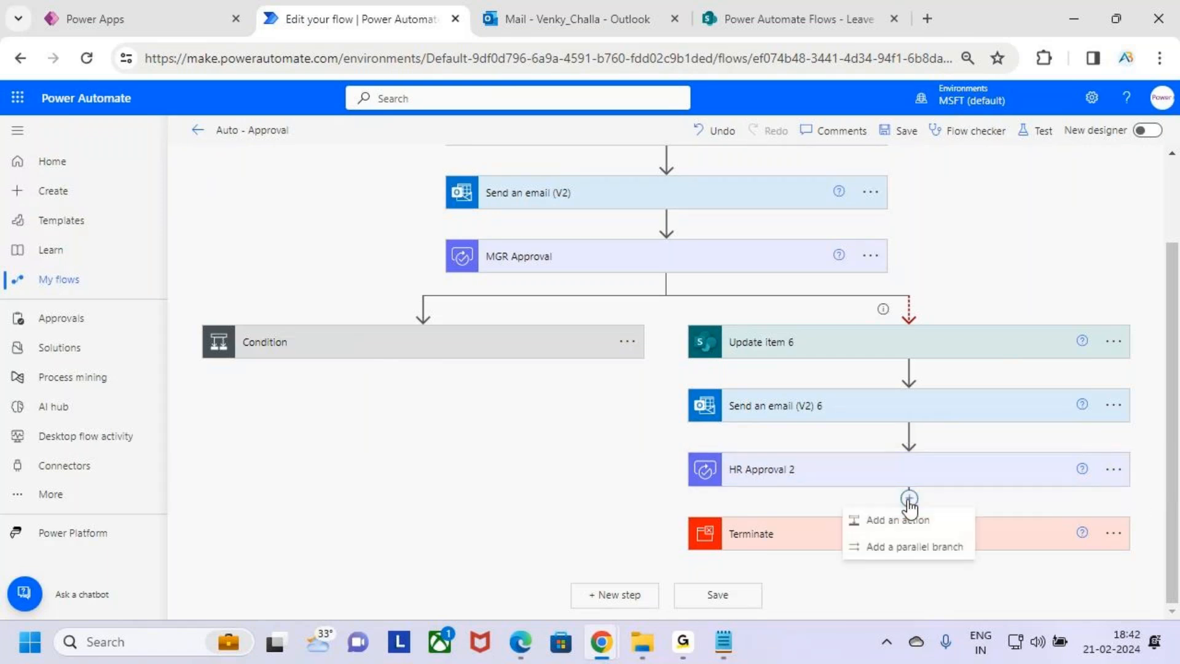
{"action": "left_click", "coordinate": [888, 519]}
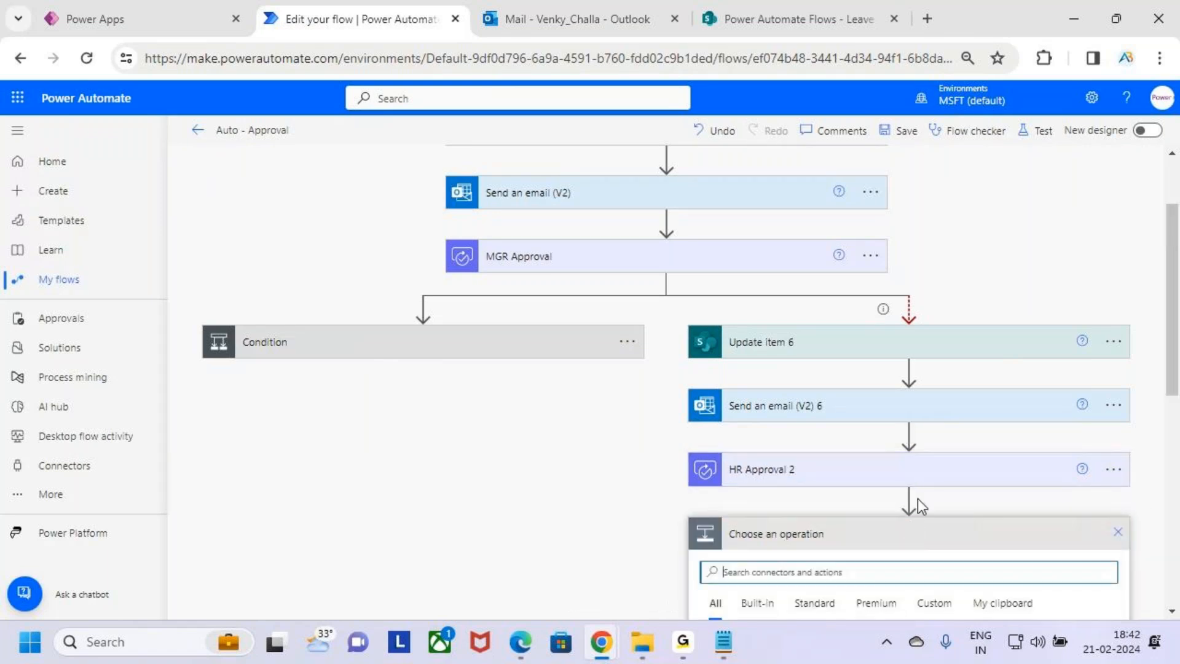
{"action": "scroll", "coordinate": [914, 504], "scroll_direction": "down", "scroll_amount": 3}
{"action": "left_click", "coordinate": [760, 388]}
{"action": "type", "text": "cond"}
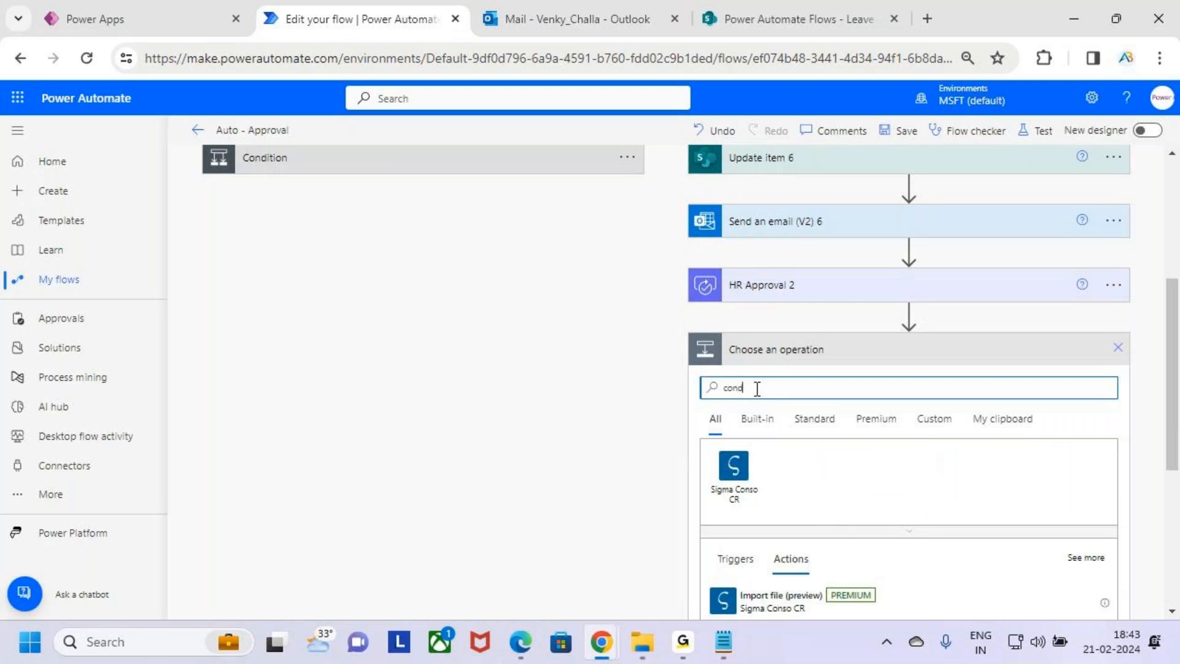
{"action": "type", "text": "ition"}
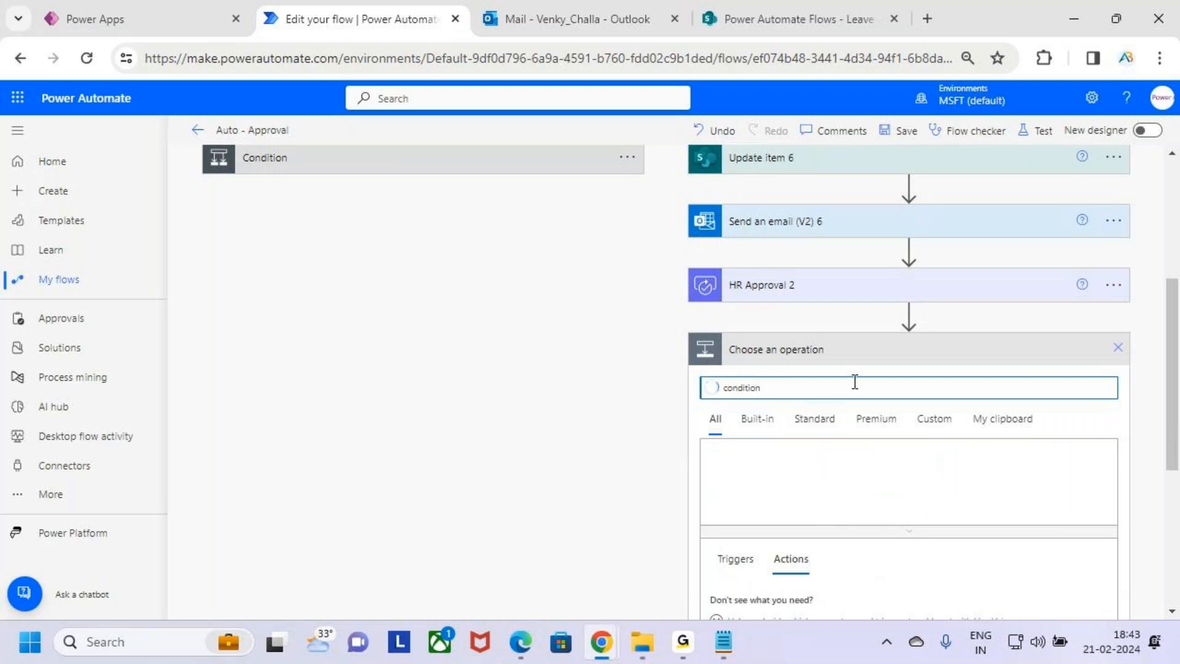
{"action": "scroll", "coordinate": [857, 394], "scroll_direction": "down", "scroll_amount": 3}
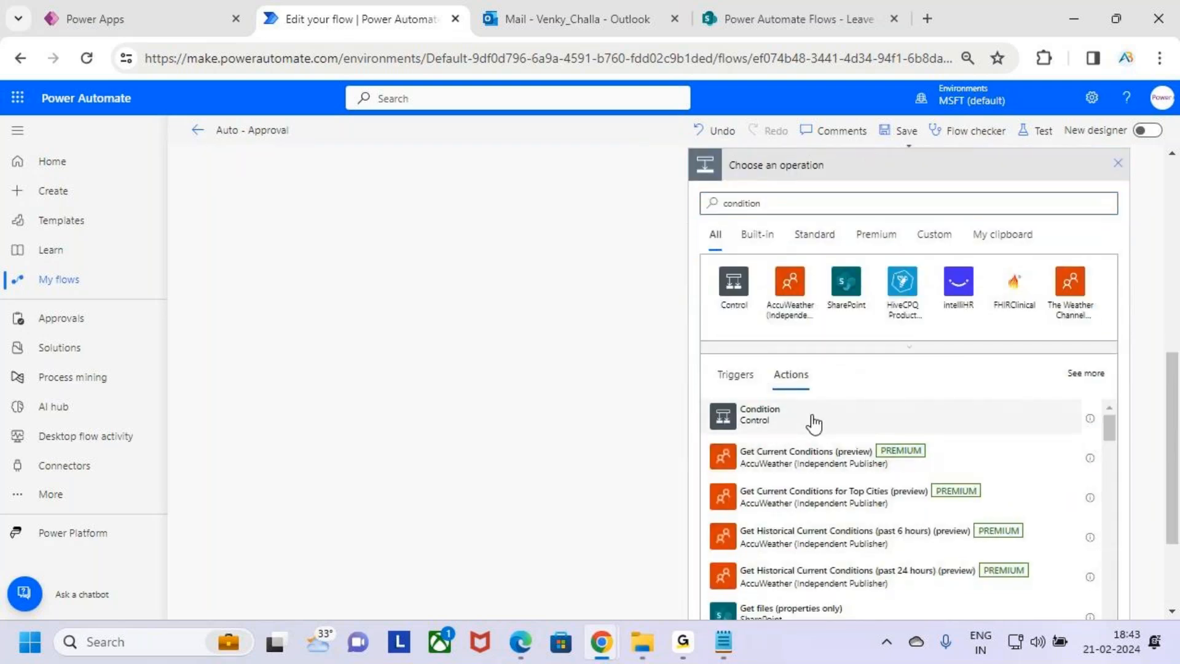
{"action": "left_click", "coordinate": [761, 414]}
Set the condition's first value to the HR Approval 2 Outcome dynamic content
{"action": "left_click_drag", "start_coordinate": [916, 612], "coordinate": [1057, 609]}
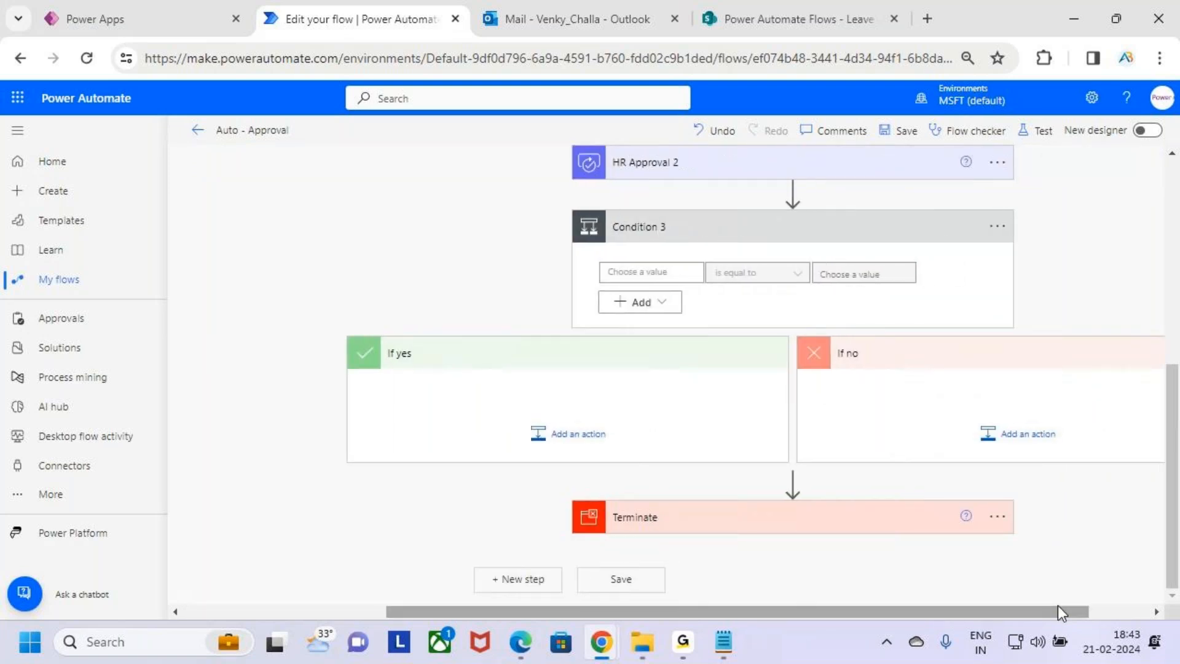
{"action": "left_click", "coordinate": [674, 274]}
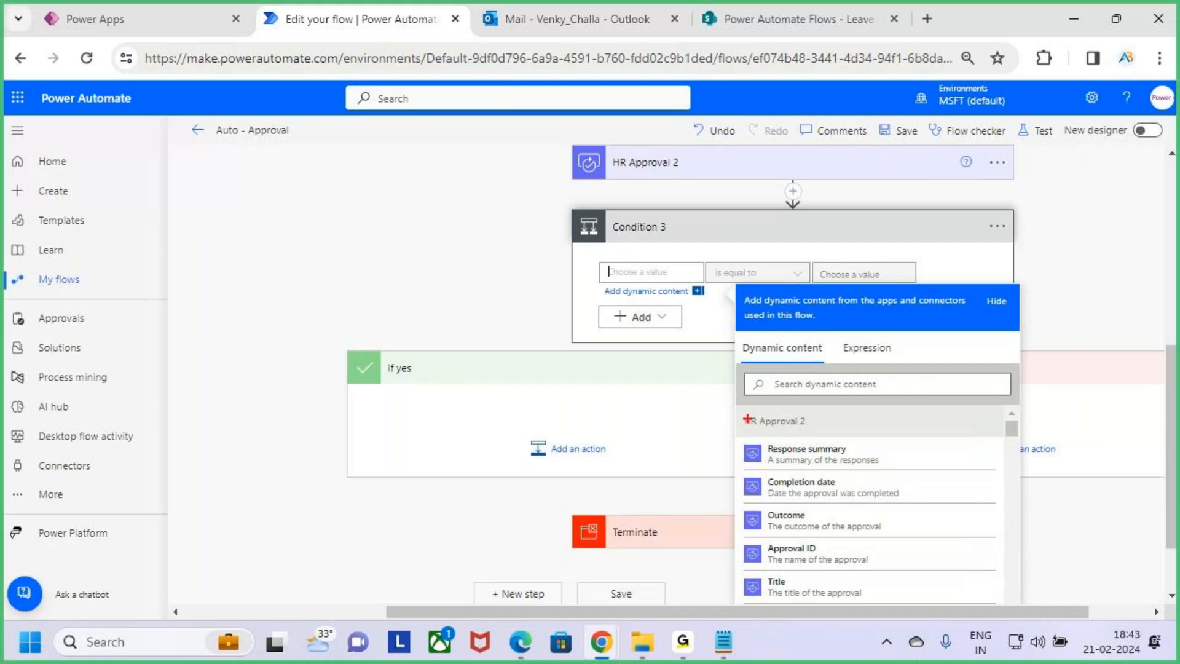
{"action": "left_click_drag", "start_coordinate": [764, 416], "coordinate": [839, 432]}
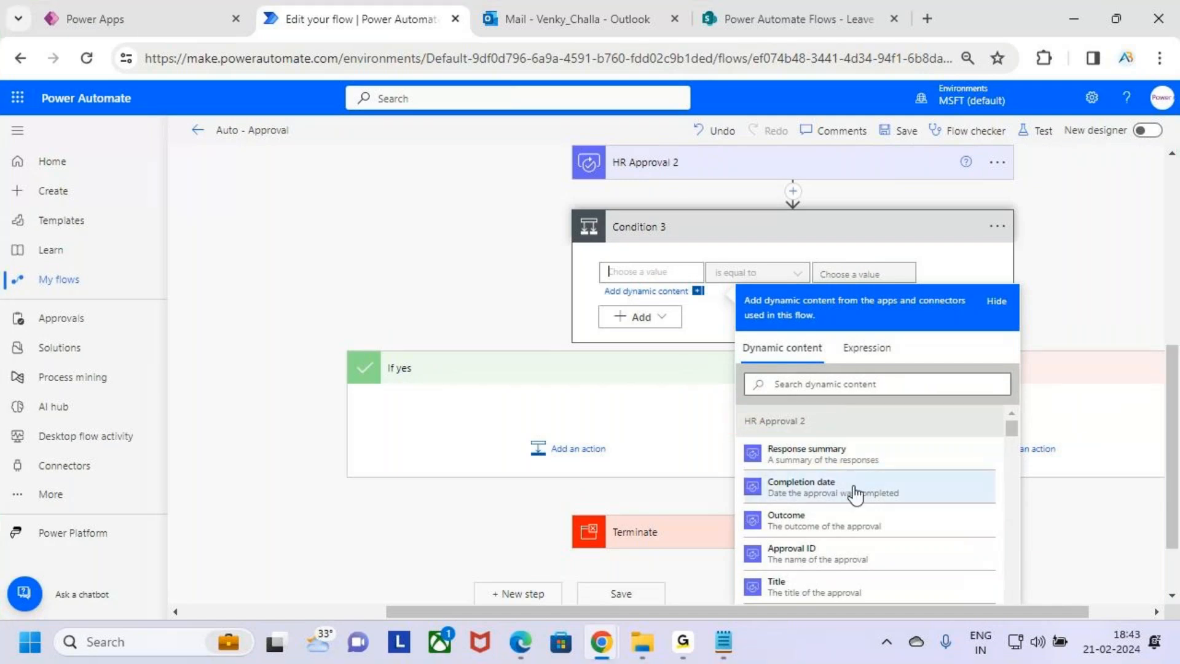
{"action": "scroll", "coordinate": [962, 477], "scroll_direction": "up", "scroll_amount": 3}
{"action": "scroll", "coordinate": [964, 419], "scroll_direction": "down", "scroll_amount": 4}
{"action": "left_click", "coordinate": [857, 434]}
Enter Approve as the value the Outcome must equal
{"action": "scroll", "coordinate": [864, 332], "scroll_direction": "up", "scroll_amount": 3}
{"action": "left_click", "coordinate": [835, 368]}
{"action": "type", "text": "A"}
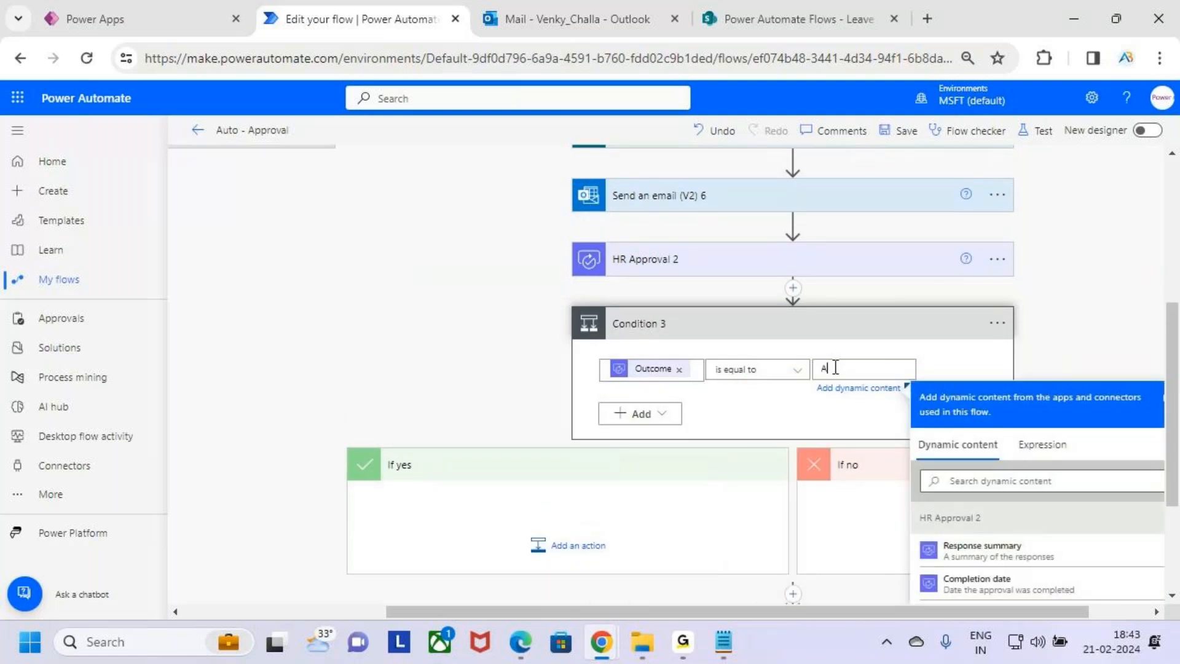
{"action": "type", "text": "pprove"}
{"action": "left_click_drag", "start_coordinate": [891, 369], "coordinate": [738, 387]}
{"action": "key", "text": "BackSpace"}
{"action": "type", "text": "A"}
{"action": "key", "text": "BackSpace"}
{"action": "type", "text": "A"}
{"action": "key", "text": "BackSpace"}
{"action": "type", "text": "A"}
{"action": "key", "text": "BackSpace"}
{"action": "type", "text": "A"}
{"action": "key", "text": "BackSpace"}
{"action": "type", "text": "A"}
{"action": "key", "text": "BackSpace"}
{"action": "type", "text": "A"}
{"action": "key", "text": "BackSpace"}
{"action": "type", "text": "A"}
{"action": "key", "text": "BackSpace"}
{"action": "type", "text": "Approve"}
{"action": "key", "text": "ctrl+2"}
{"action": "left_click_drag", "start_coordinate": [706, 389], "coordinate": [794, 393]}
{"action": "key", "text": "Escape"}
{"action": "left_click", "coordinate": [971, 373]}
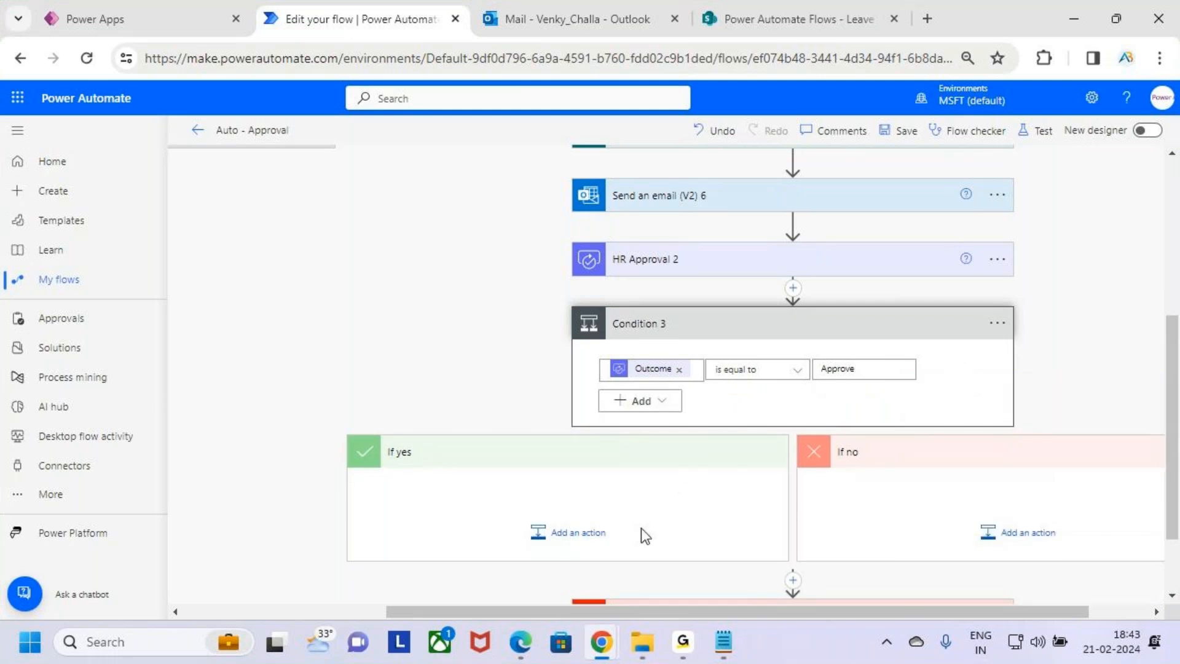
Add a SharePoint Update item action in the If yes branch
{"action": "left_click", "coordinate": [581, 534]}
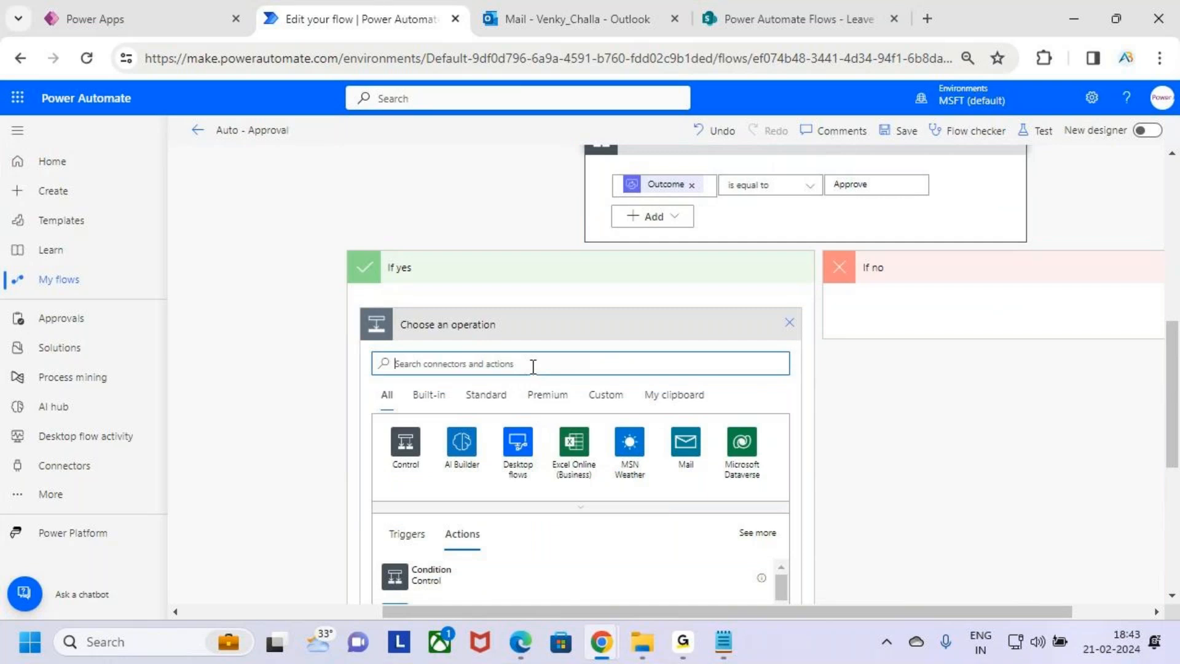
{"action": "type", "text": "update"}
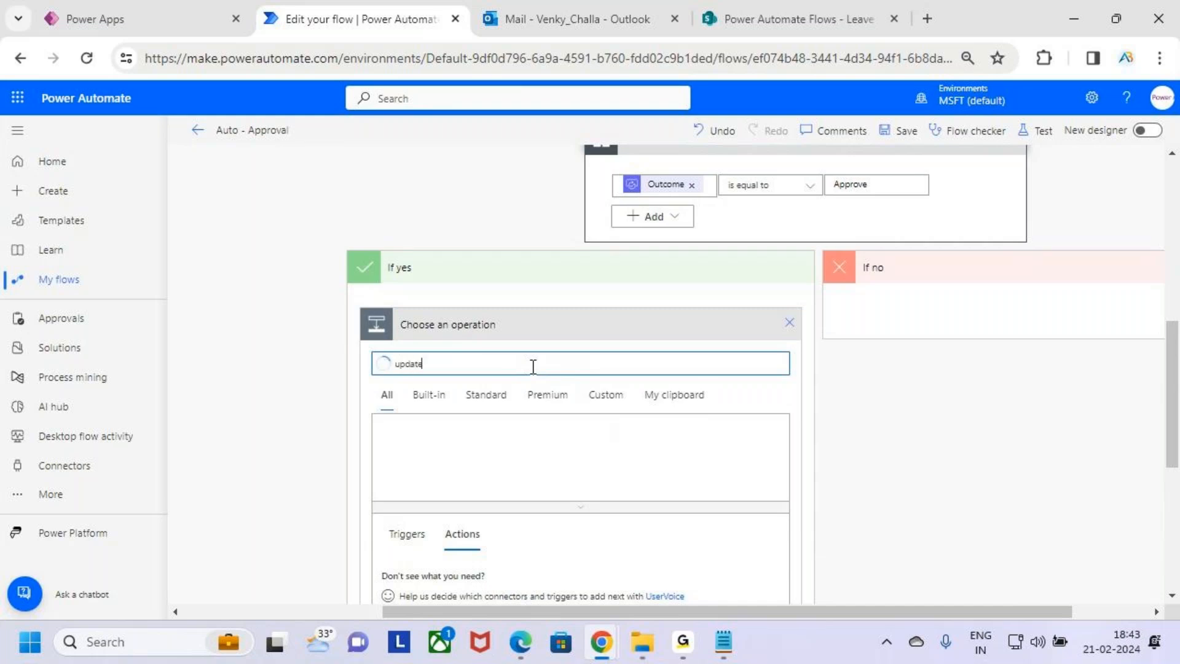
{"action": "type", "text": " item"}
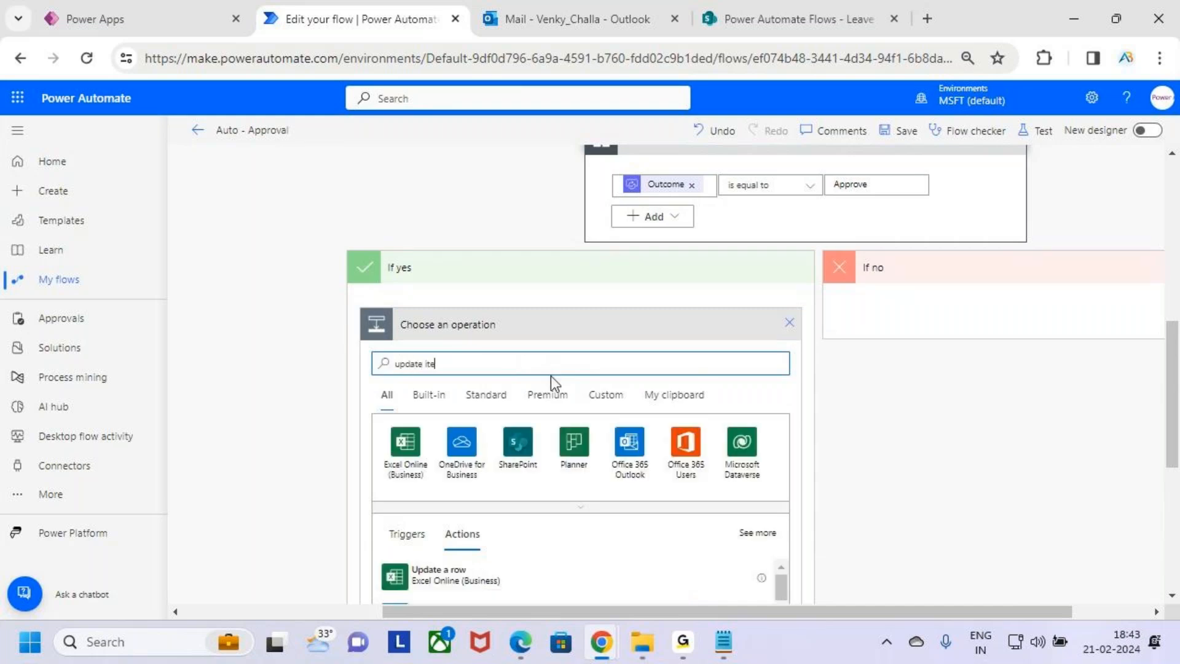
{"action": "scroll", "coordinate": [547, 381], "scroll_direction": "down", "scroll_amount": 3}
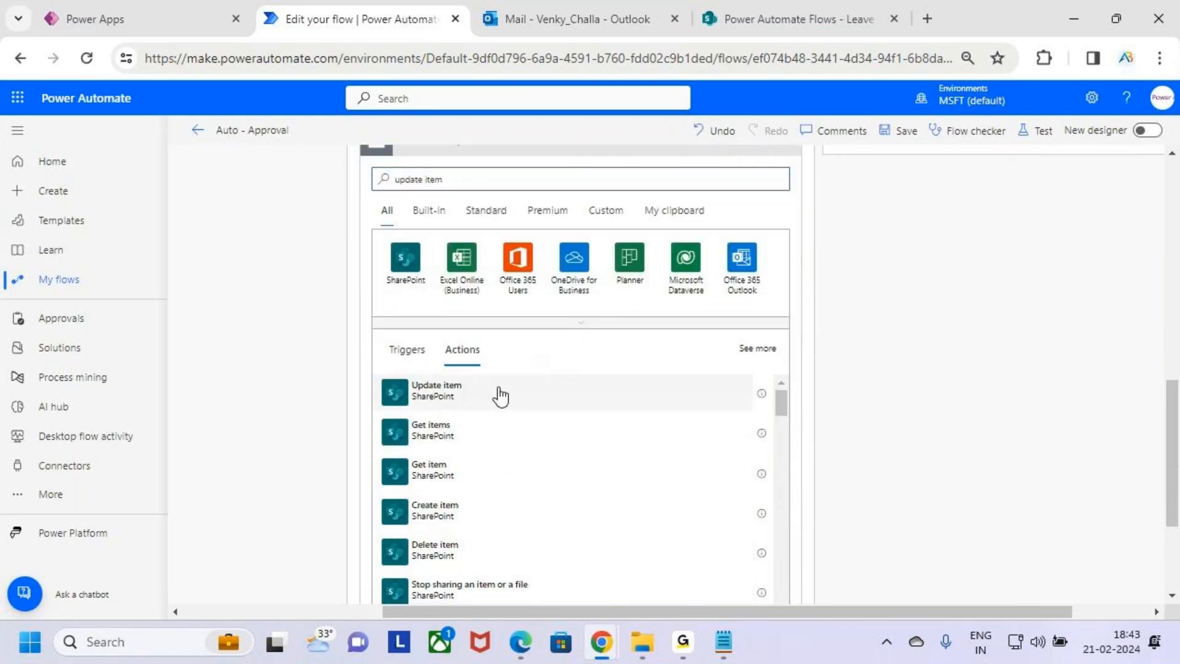
{"action": "left_click", "coordinate": [500, 396]}
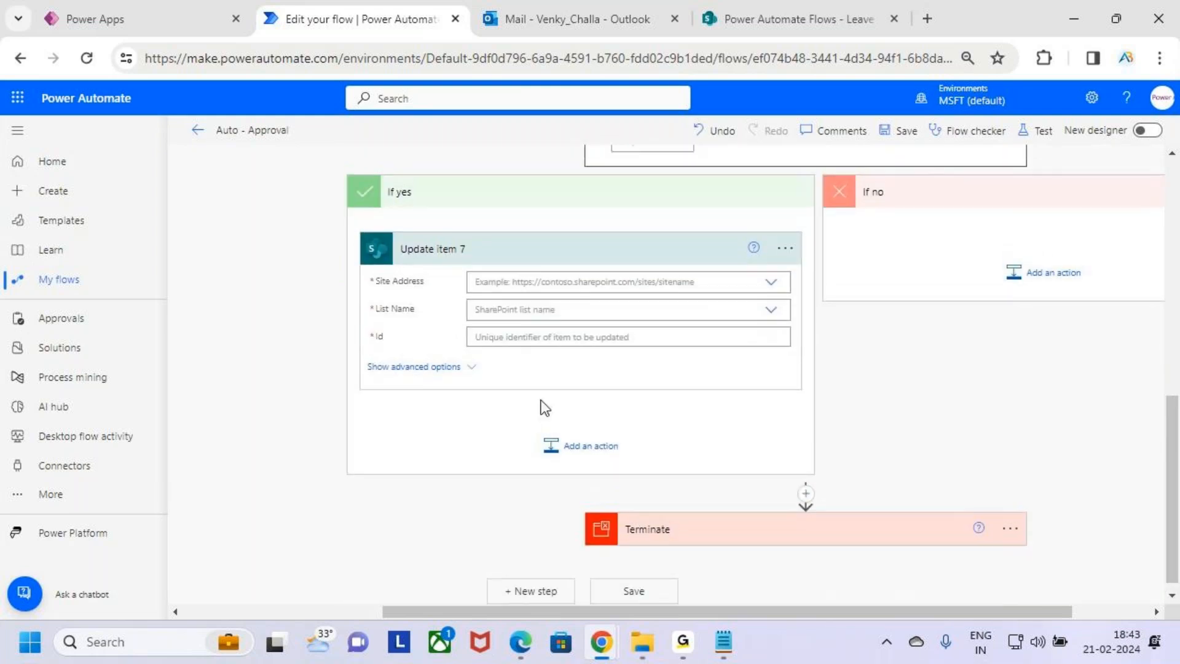
Set the Update item site address to Power Automate Flows and the list name to Leave Approval
{"action": "left_click", "coordinate": [703, 368]}
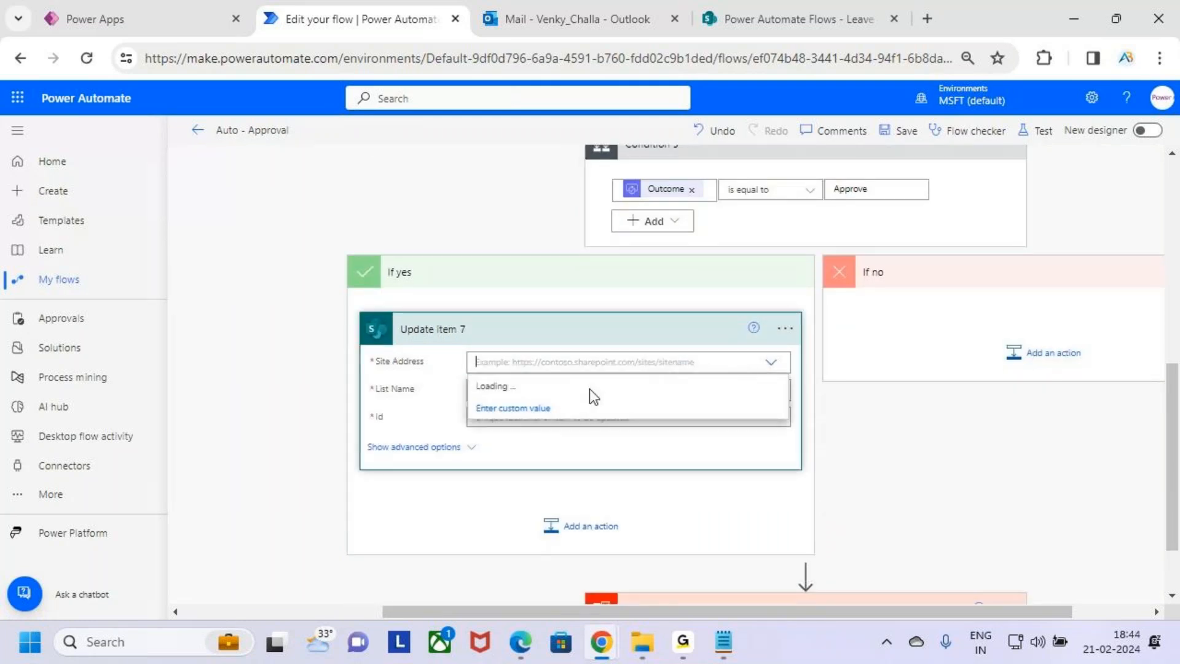
{"action": "scroll", "coordinate": [676, 485], "scroll_direction": "down", "scroll_amount": 2}
{"action": "scroll", "coordinate": [640, 492], "scroll_direction": "up", "scroll_amount": 5}
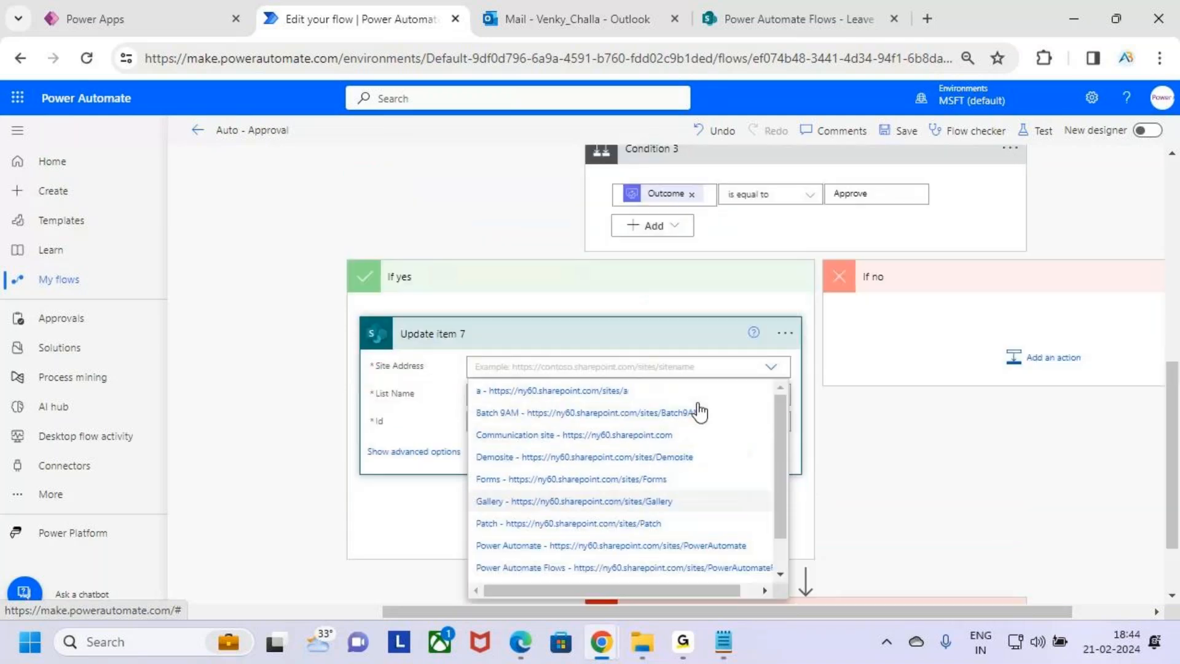
{"action": "scroll", "coordinate": [700, 412], "scroll_direction": "down", "scroll_amount": 3}
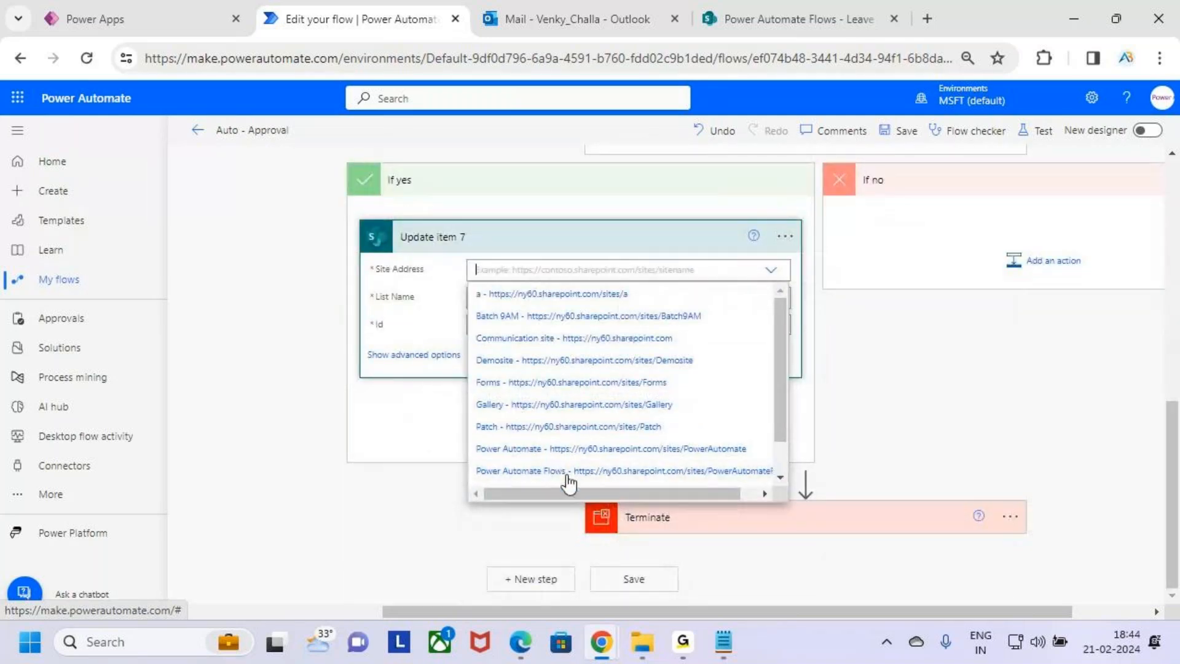
{"action": "left_click", "coordinate": [610, 472]}
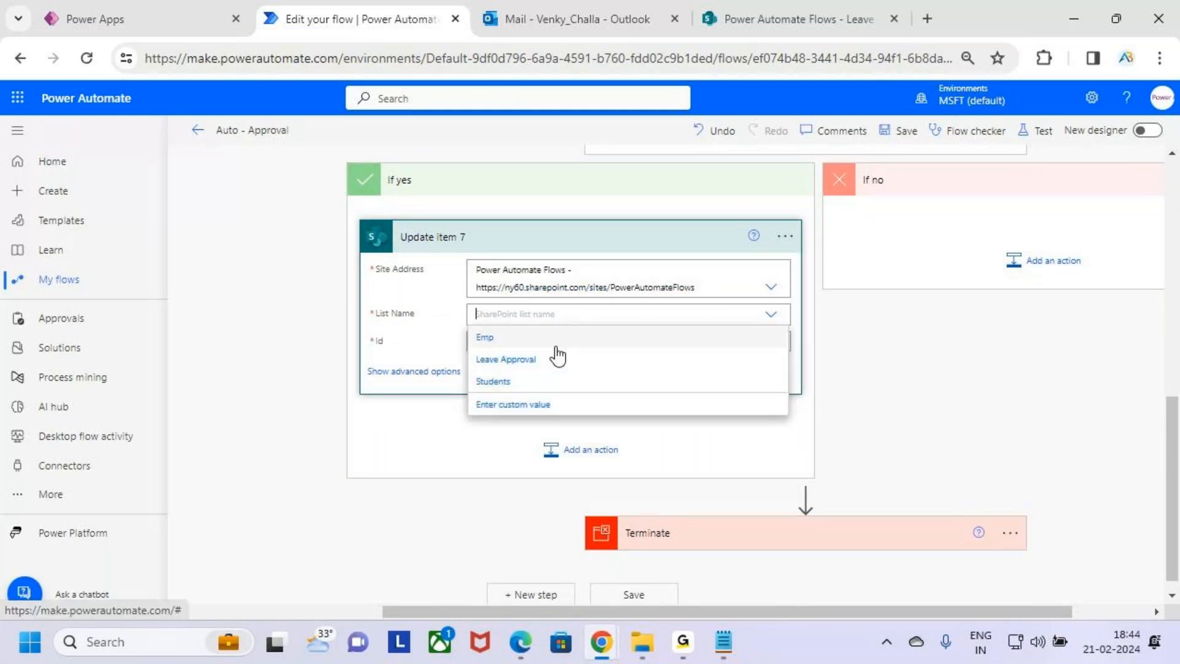
{"action": "left_click", "coordinate": [556, 360]}
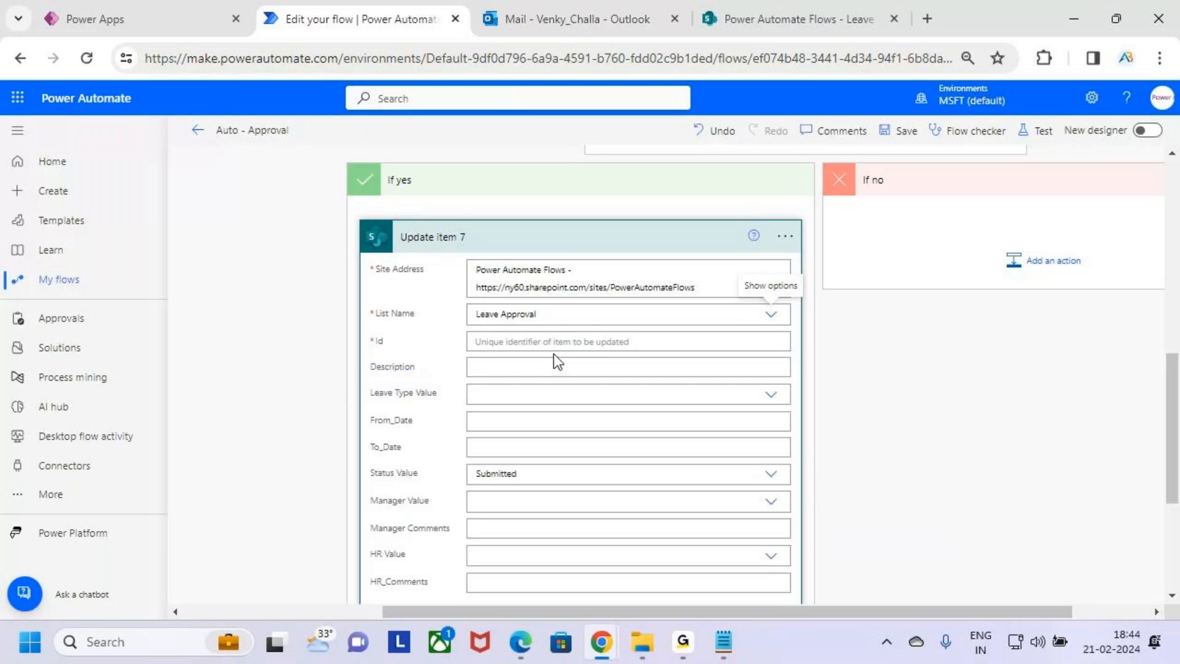
Set the Id field to the ID from When an item is created
{"action": "left_click", "coordinate": [564, 342]}
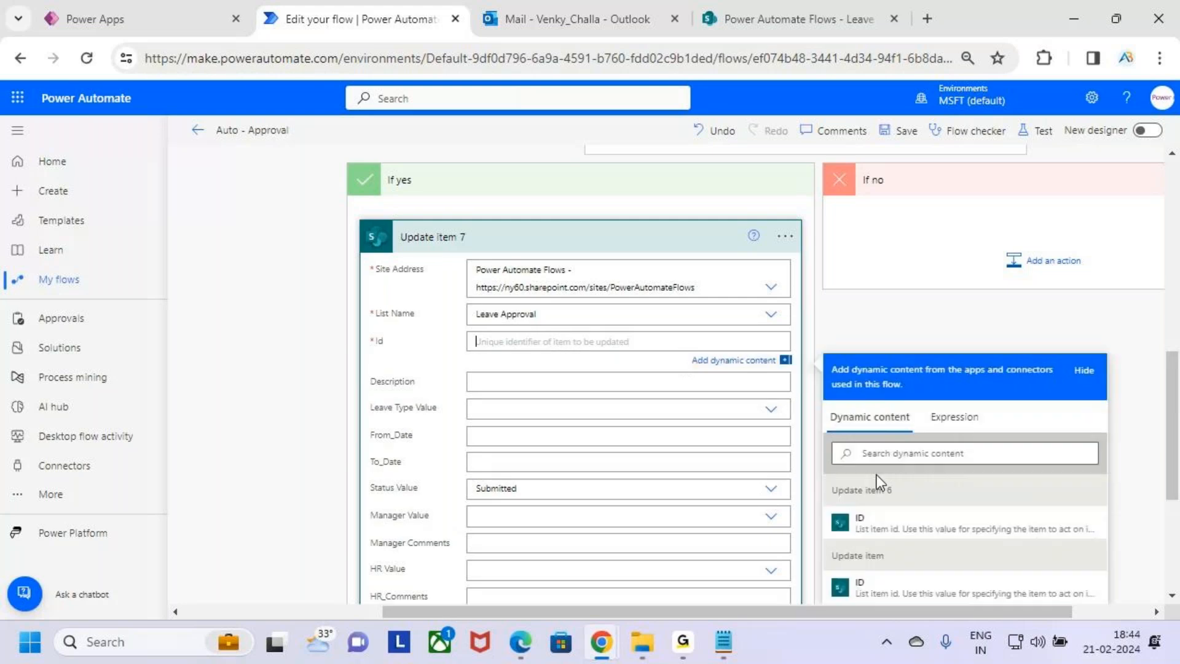
{"action": "scroll", "coordinate": [879, 483], "scroll_direction": "down", "scroll_amount": 4}
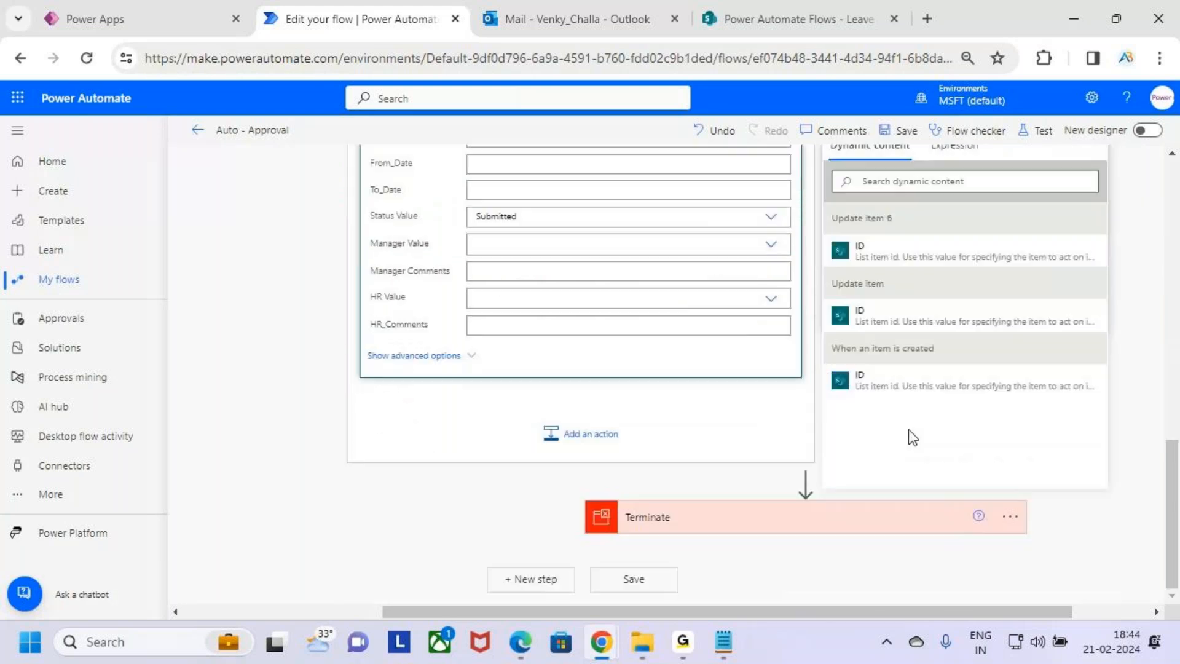
{"action": "left_click", "coordinate": [870, 398]}
{"action": "scroll", "coordinate": [549, 401], "scroll_direction": "down", "scroll_amount": 2}
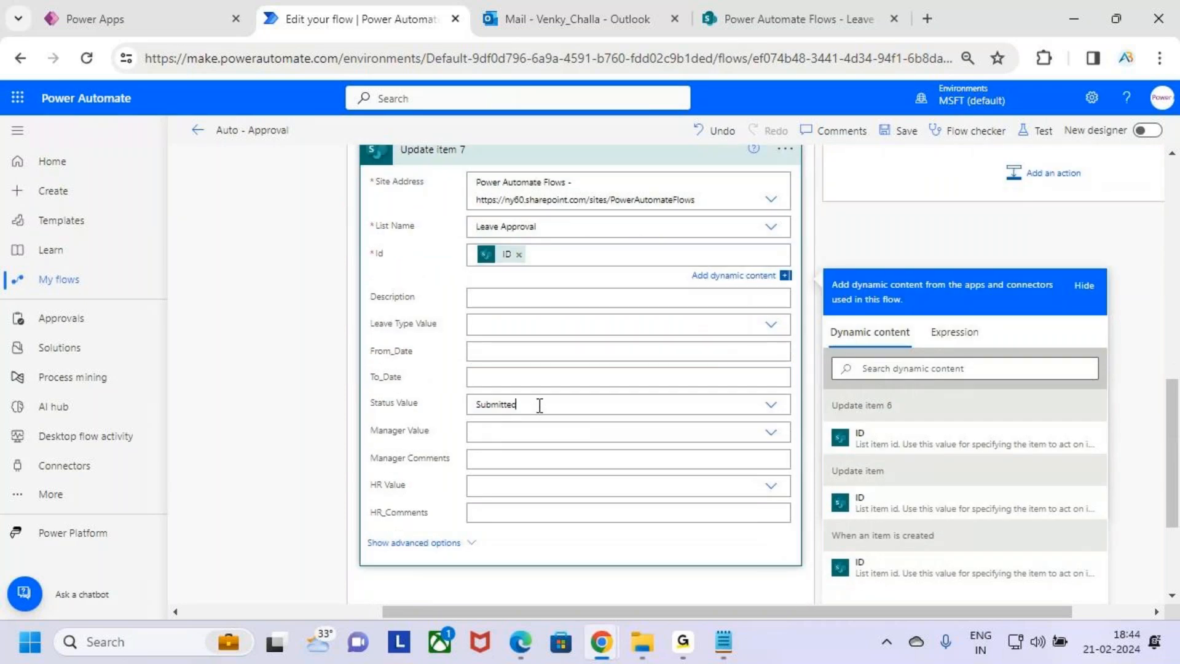
Set the Status Value of the update to Approve
{"action": "scroll", "coordinate": [699, 377], "scroll_direction": "up", "scroll_amount": 5}
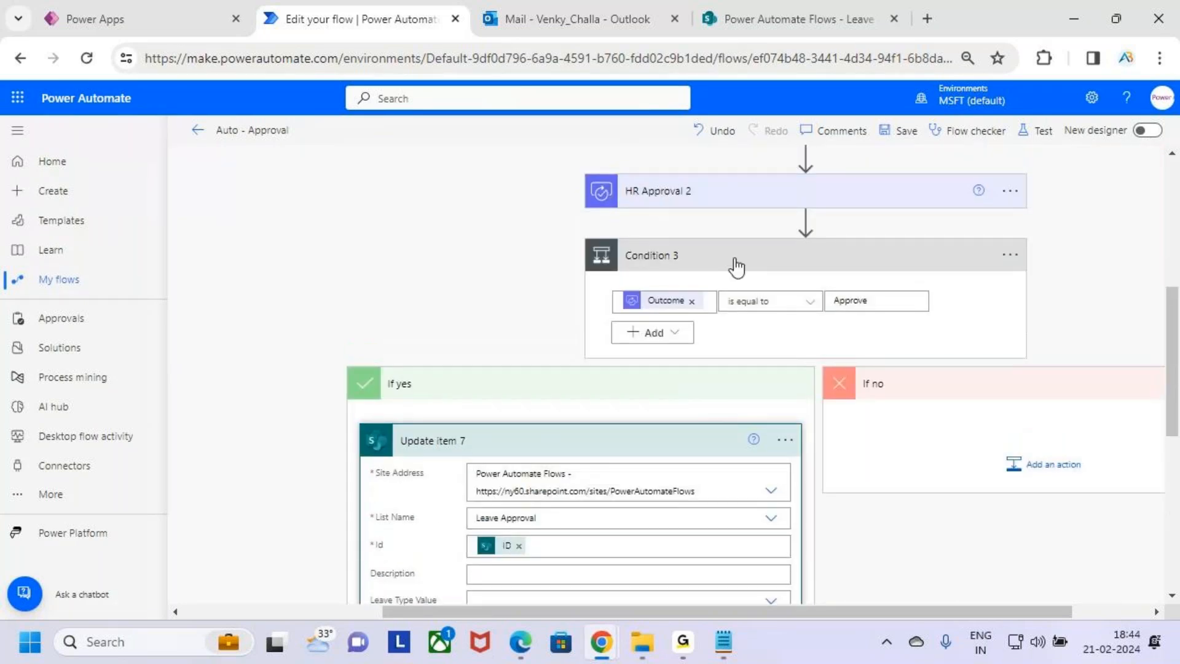
{"action": "scroll", "coordinate": [652, 365], "scroll_direction": "down", "scroll_amount": 3}
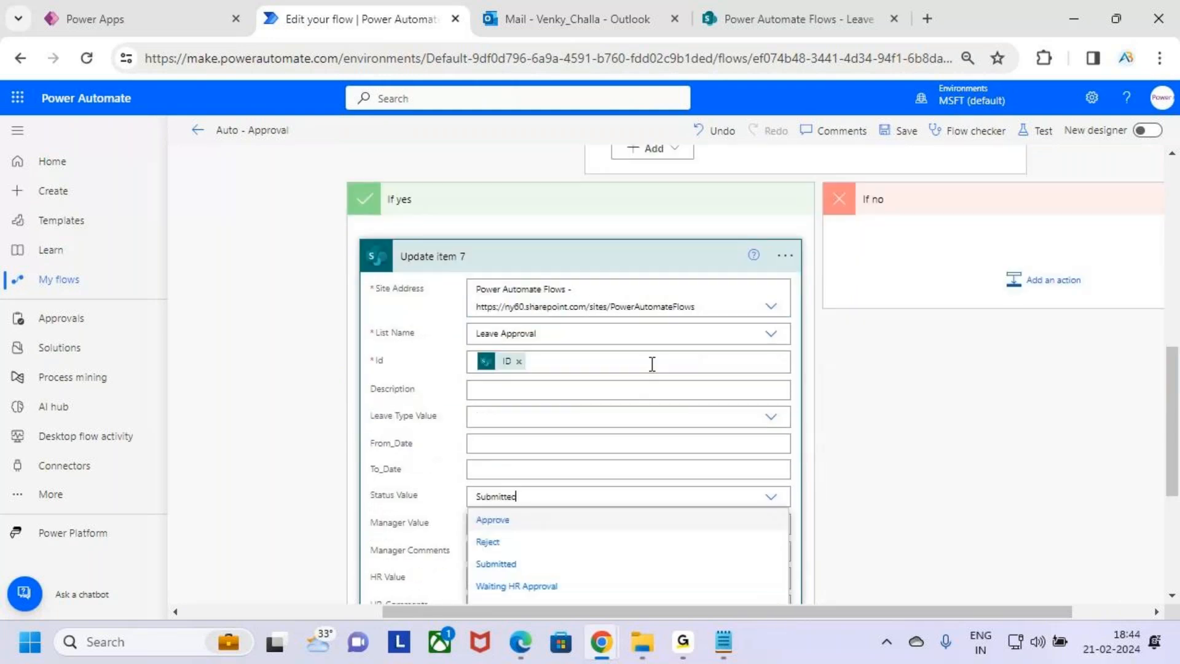
{"action": "scroll", "coordinate": [652, 364], "scroll_direction": "down", "scroll_amount": 2}
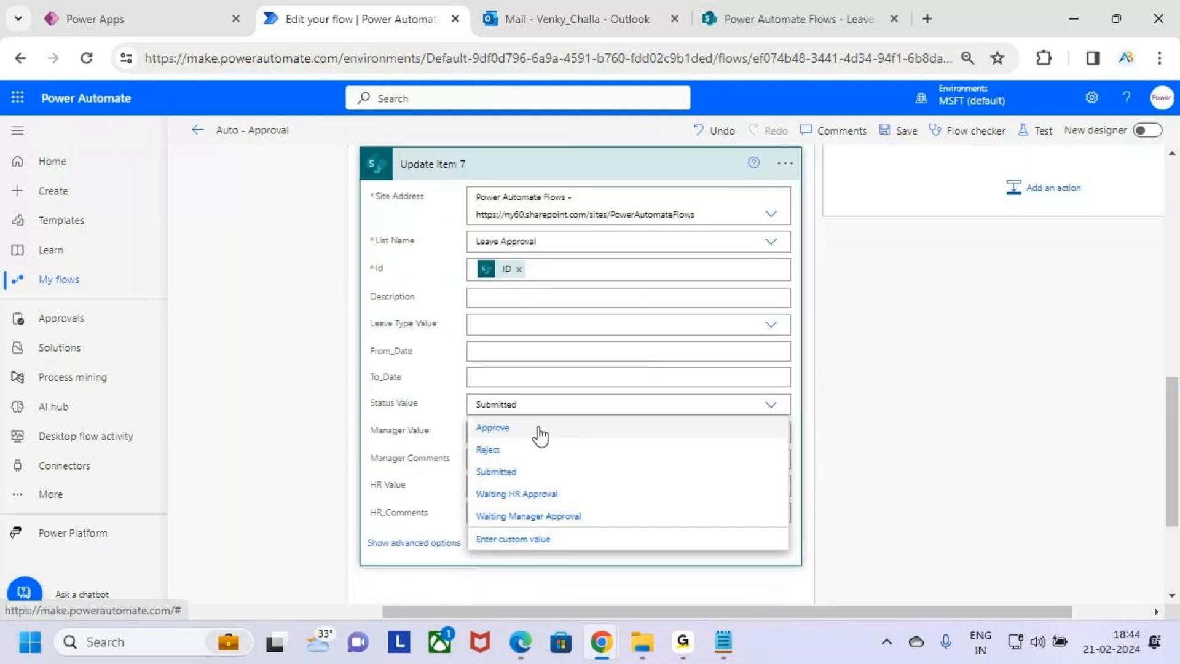
{"action": "left_click", "coordinate": [540, 434]}
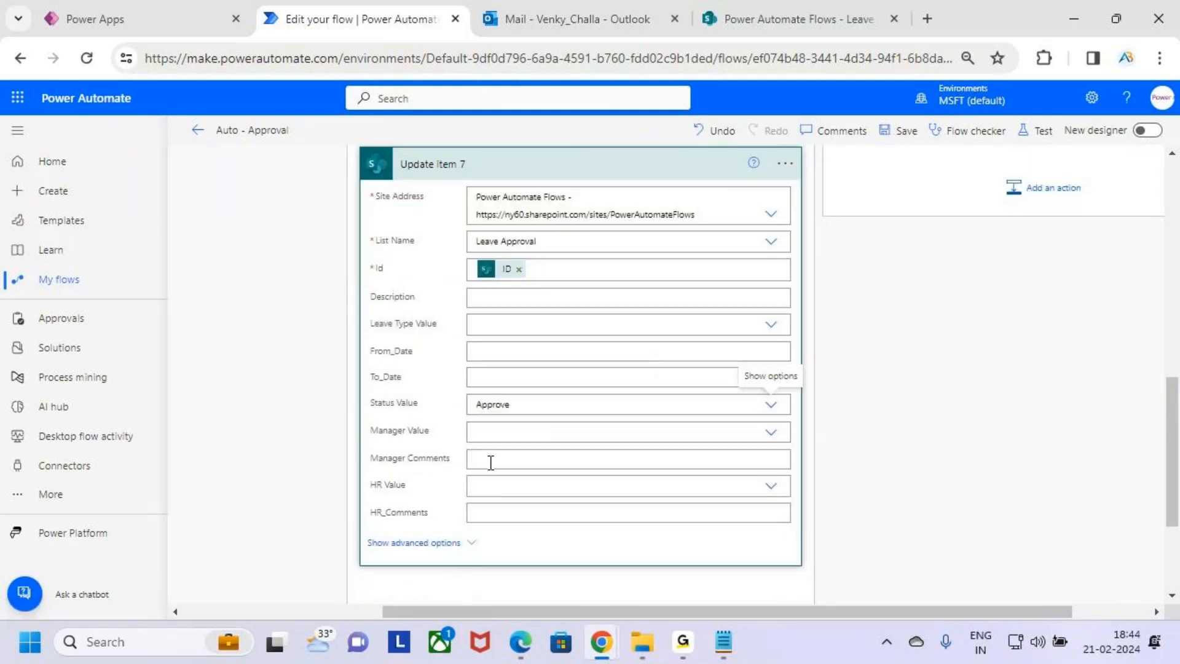
Fill HR_Comments with the HR approval's Responses Comments dynamic content
{"action": "left_click", "coordinate": [516, 513]}
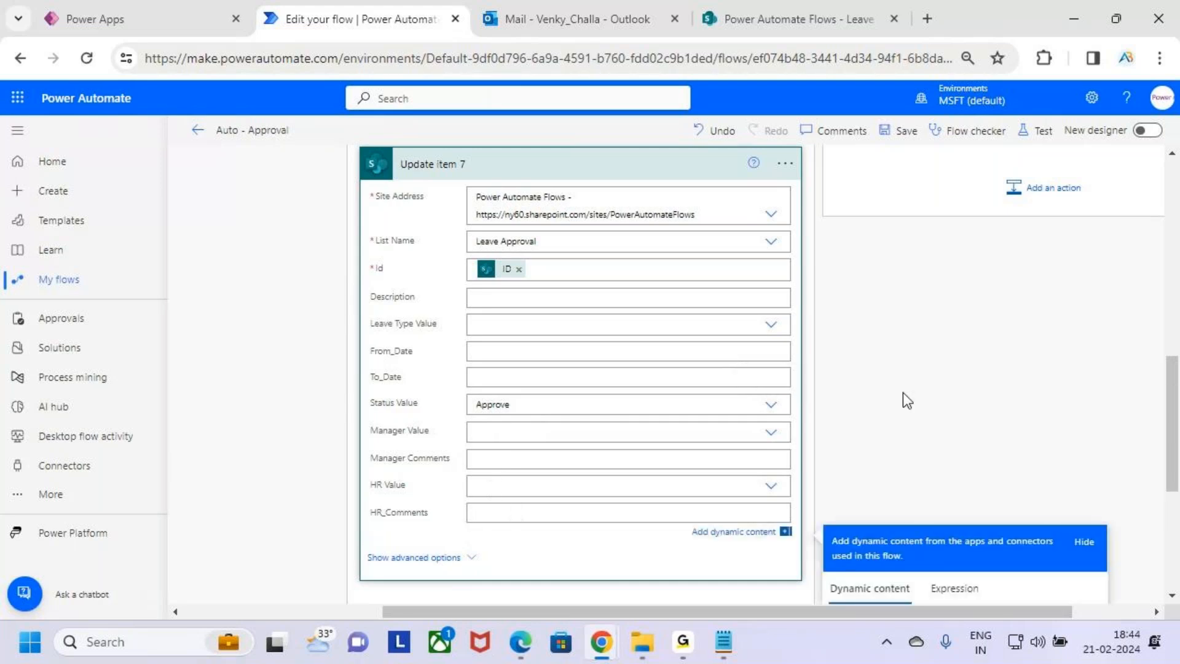
{"action": "scroll", "coordinate": [978, 468], "scroll_direction": "down", "scroll_amount": 5}
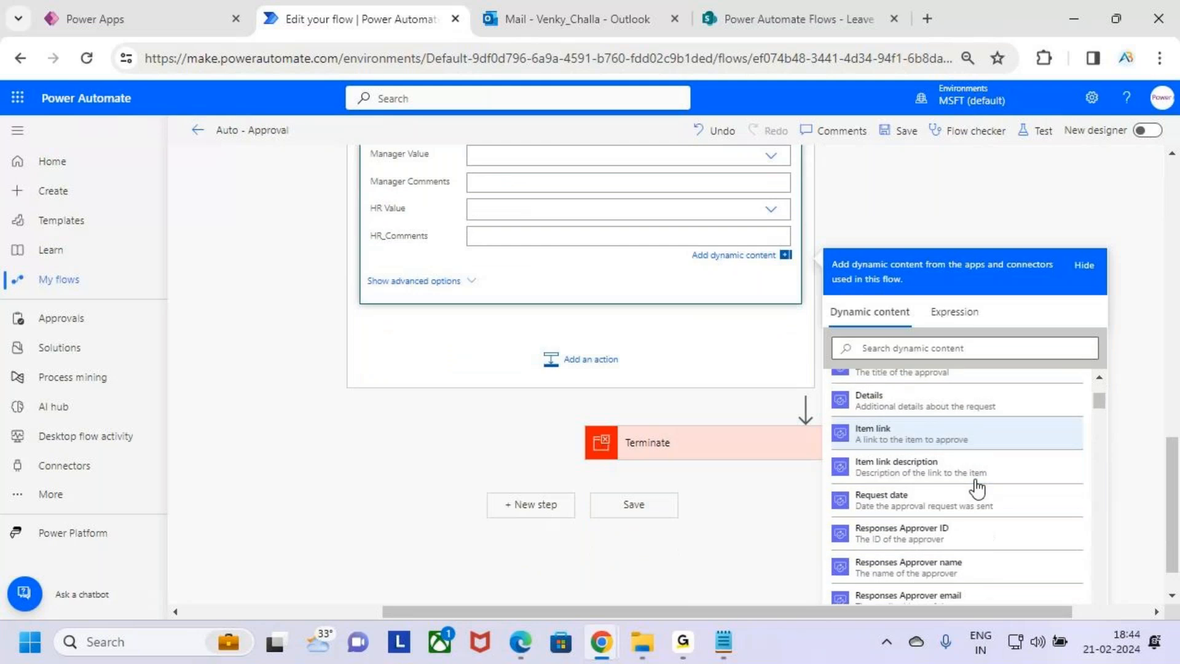
{"action": "scroll", "coordinate": [981, 521], "scroll_direction": "up", "scroll_amount": 5}
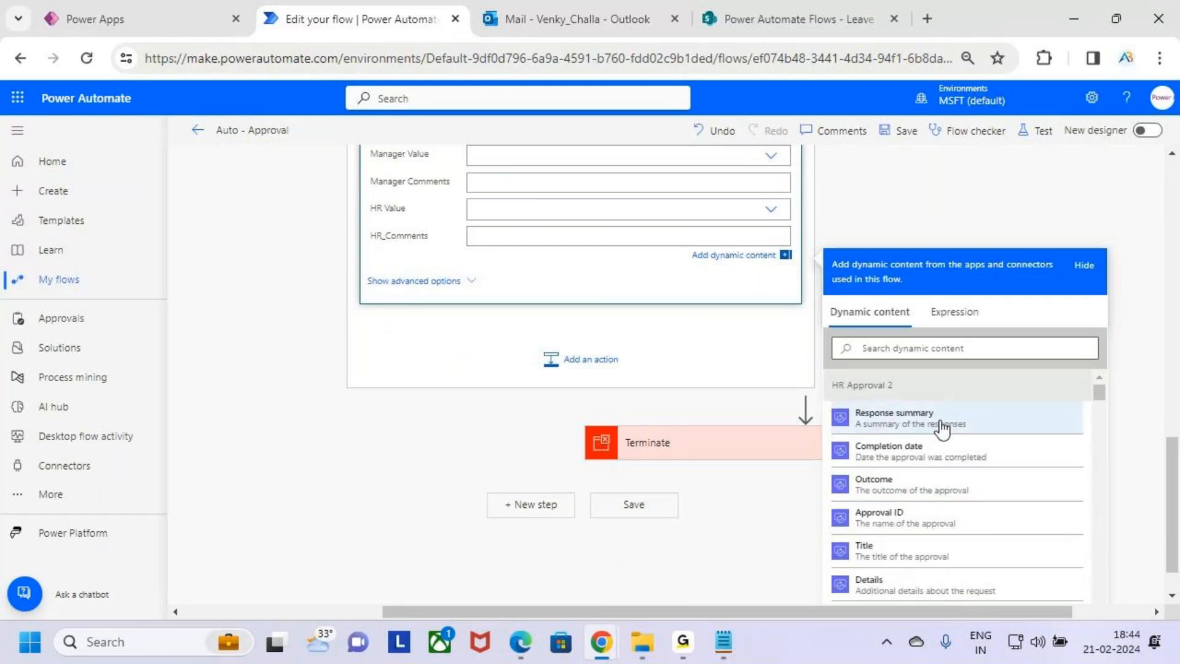
{"action": "scroll", "coordinate": [959, 455], "scroll_direction": "down", "scroll_amount": 5}
{"action": "scroll", "coordinate": [954, 466], "scroll_direction": "down", "scroll_amount": 1}
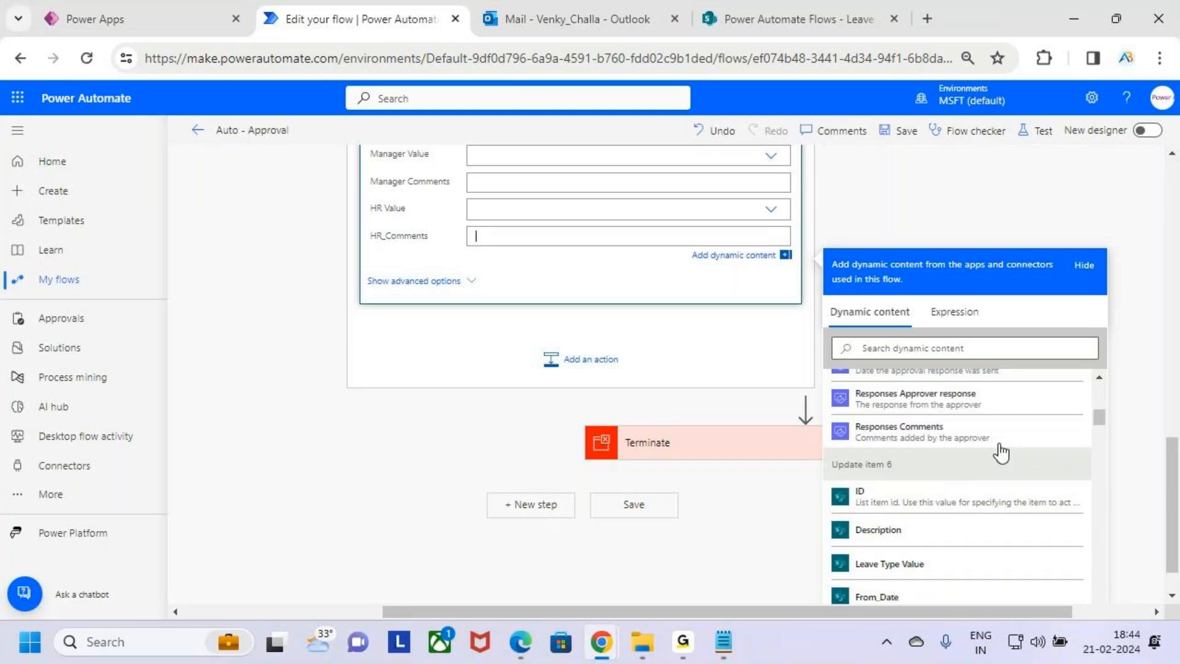
{"action": "left_click", "coordinate": [971, 439]}
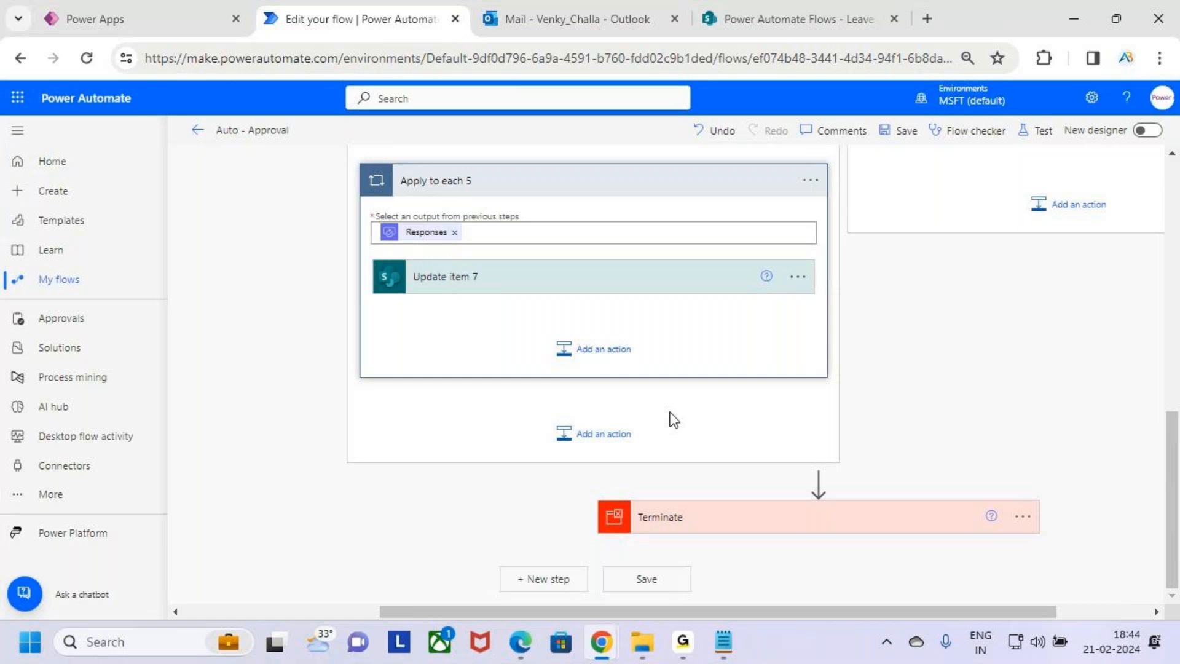
Add a Send an email (V2) action after Update item 7 inside the Apply to each loop
{"action": "scroll", "coordinate": [674, 420], "scroll_direction": "up", "scroll_amount": 2}
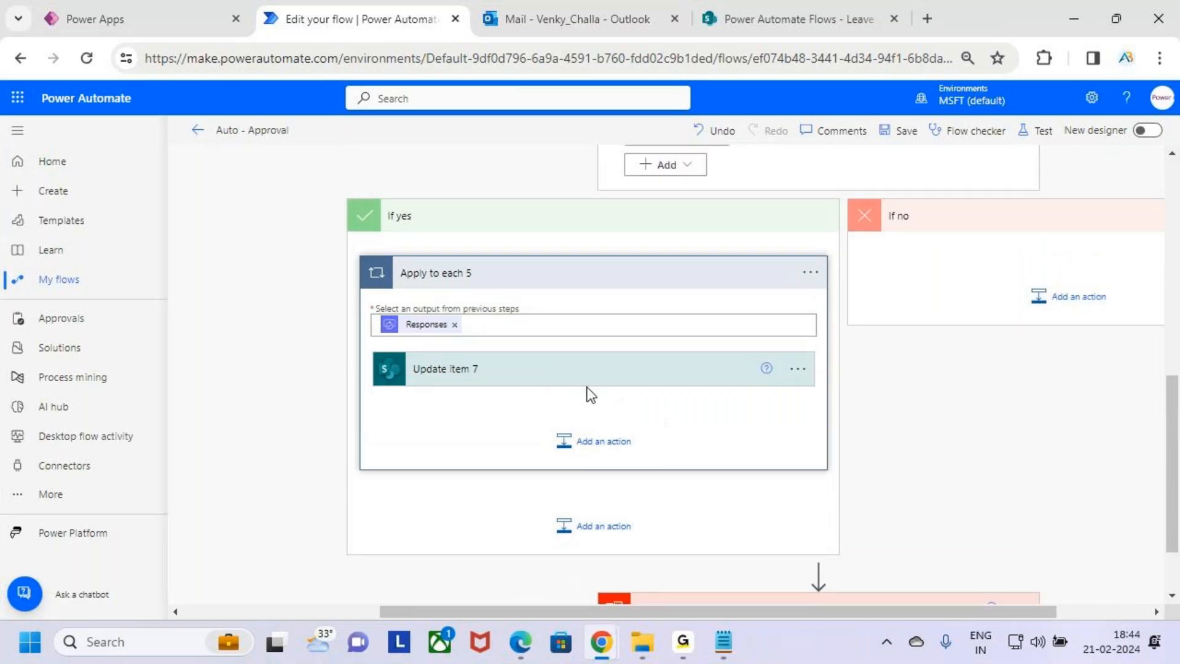
{"action": "left_click", "coordinate": [606, 456]}
{"action": "type", "text": "send an em"}
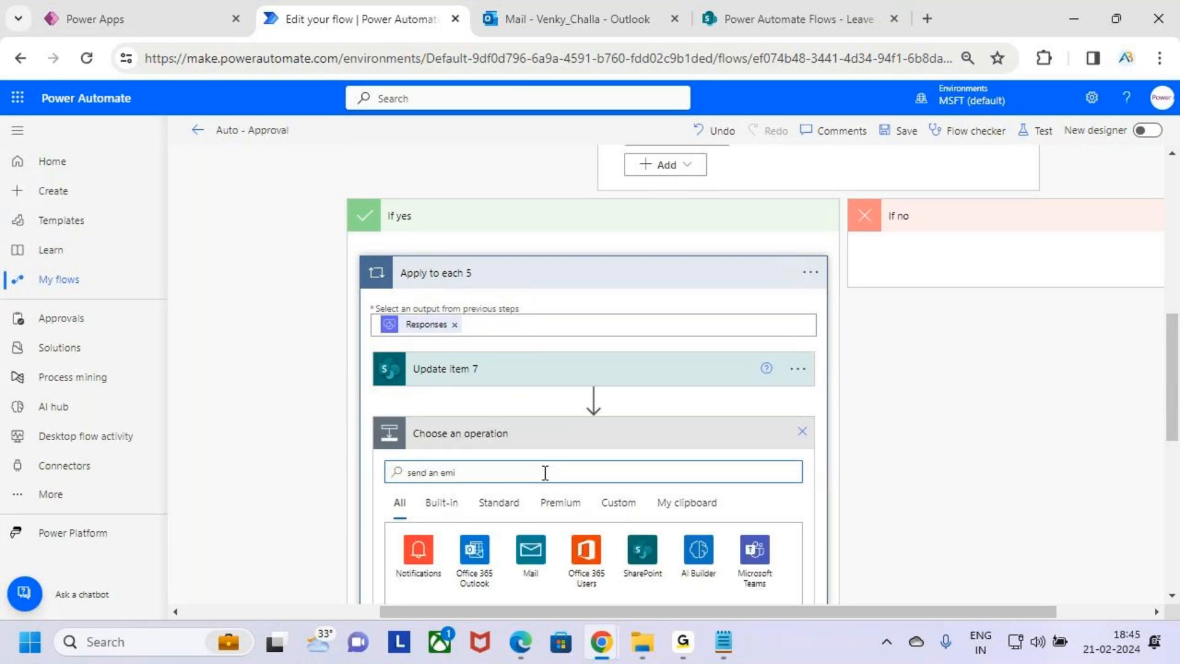
{"action": "type", "text": "ail"}
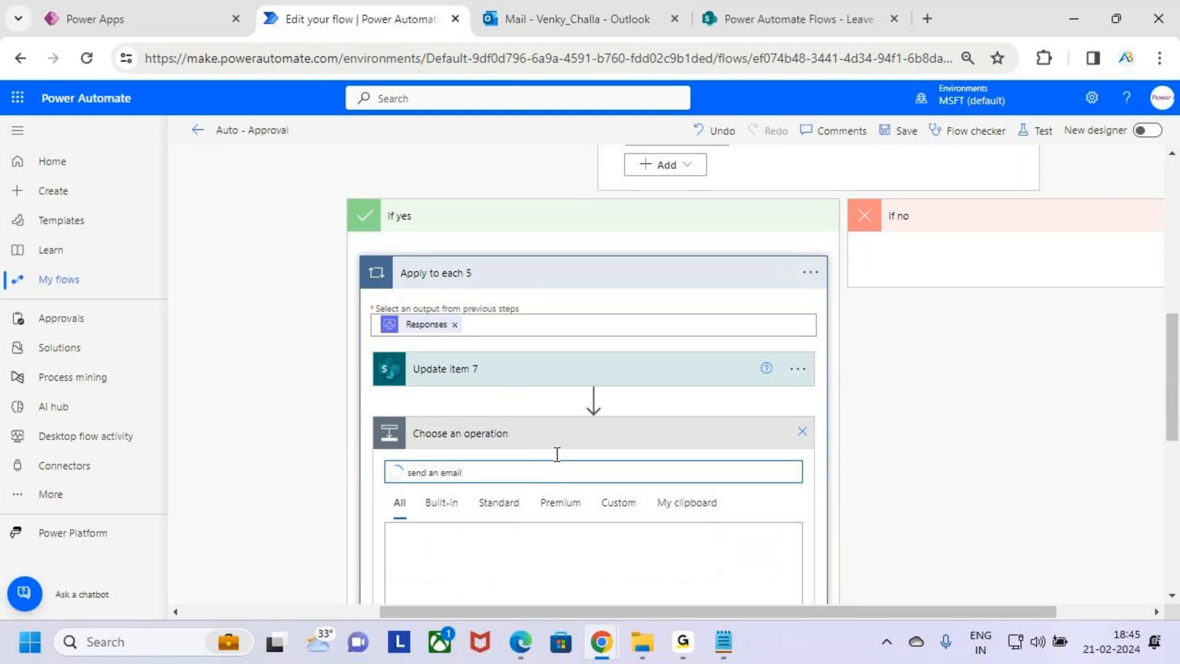
{"action": "scroll", "coordinate": [585, 444], "scroll_direction": "down", "scroll_amount": 5}
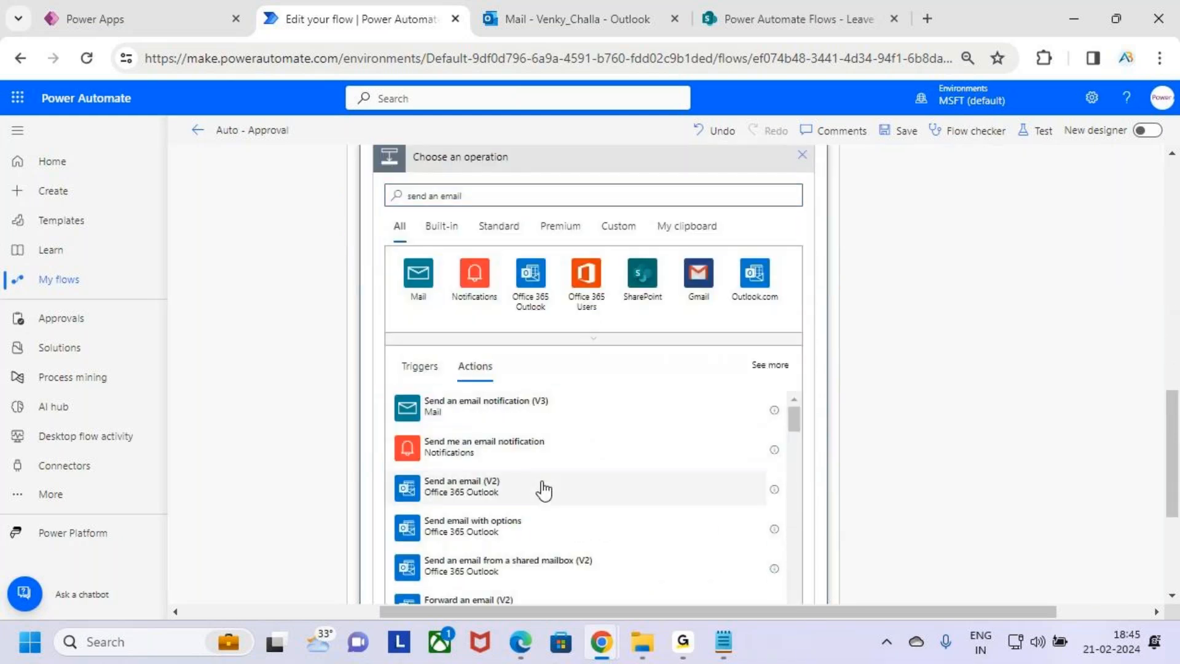
{"action": "scroll", "coordinate": [541, 363], "scroll_direction": "up", "scroll_amount": 3}
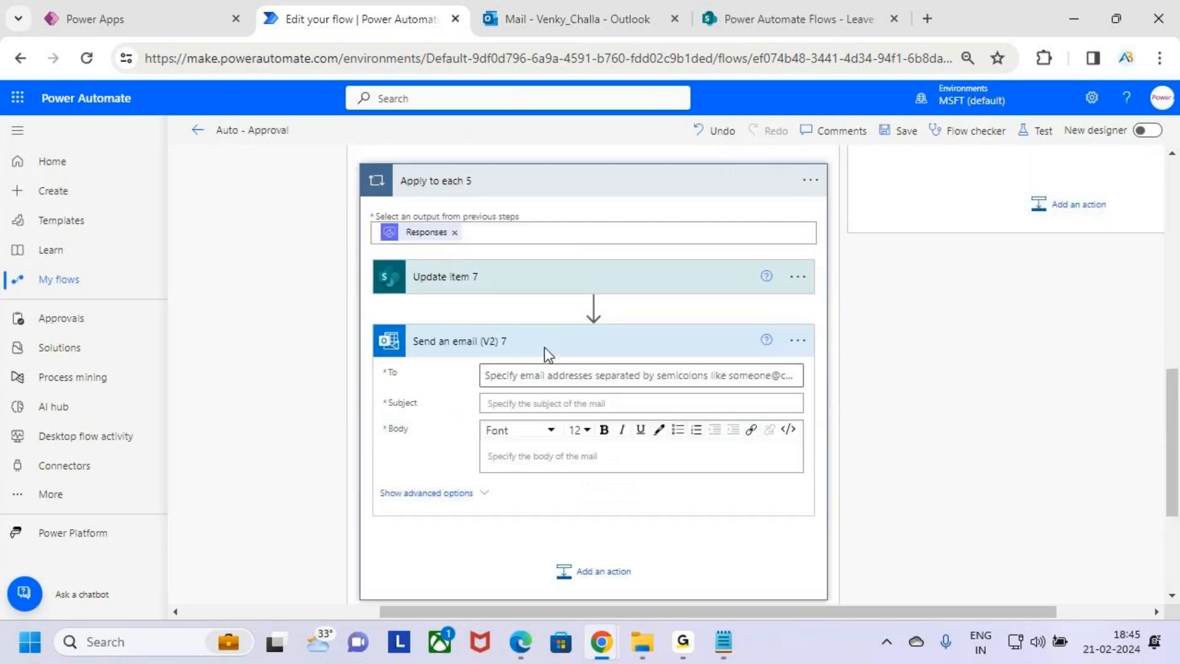
Address the email to Created By Email from When an item is created and set the subject to Approved
{"action": "left_click", "coordinate": [547, 399]}
{"action": "left_click", "coordinate": [766, 420]}
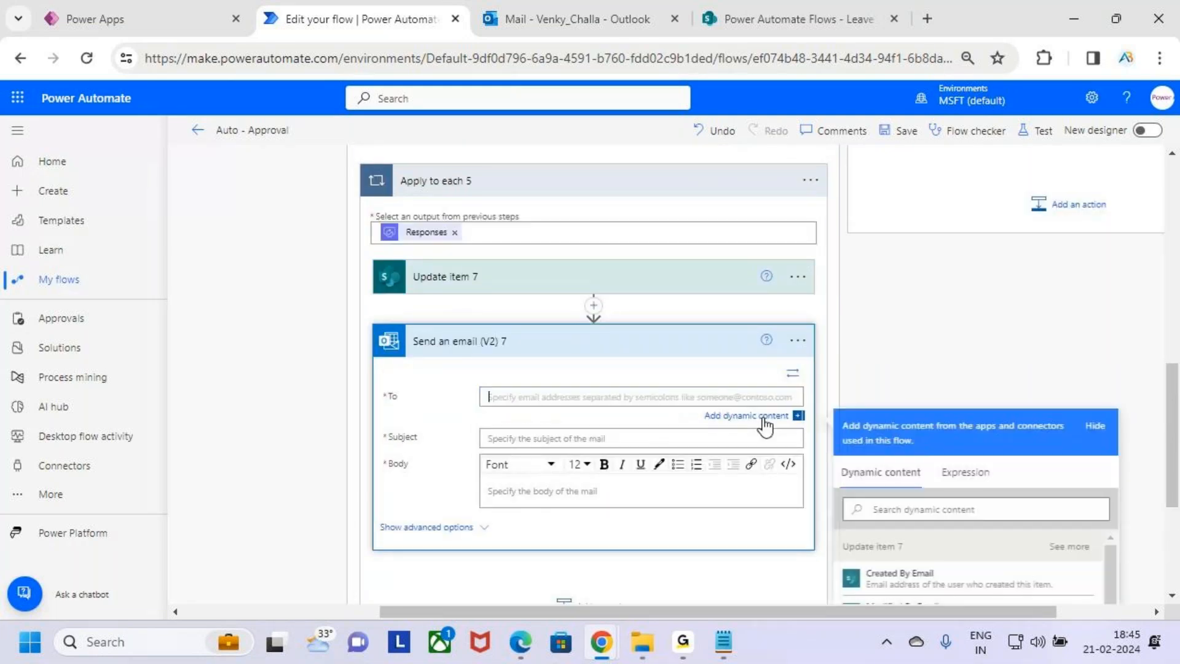
{"action": "scroll", "coordinate": [1039, 344], "scroll_direction": "down", "scroll_amount": 5}
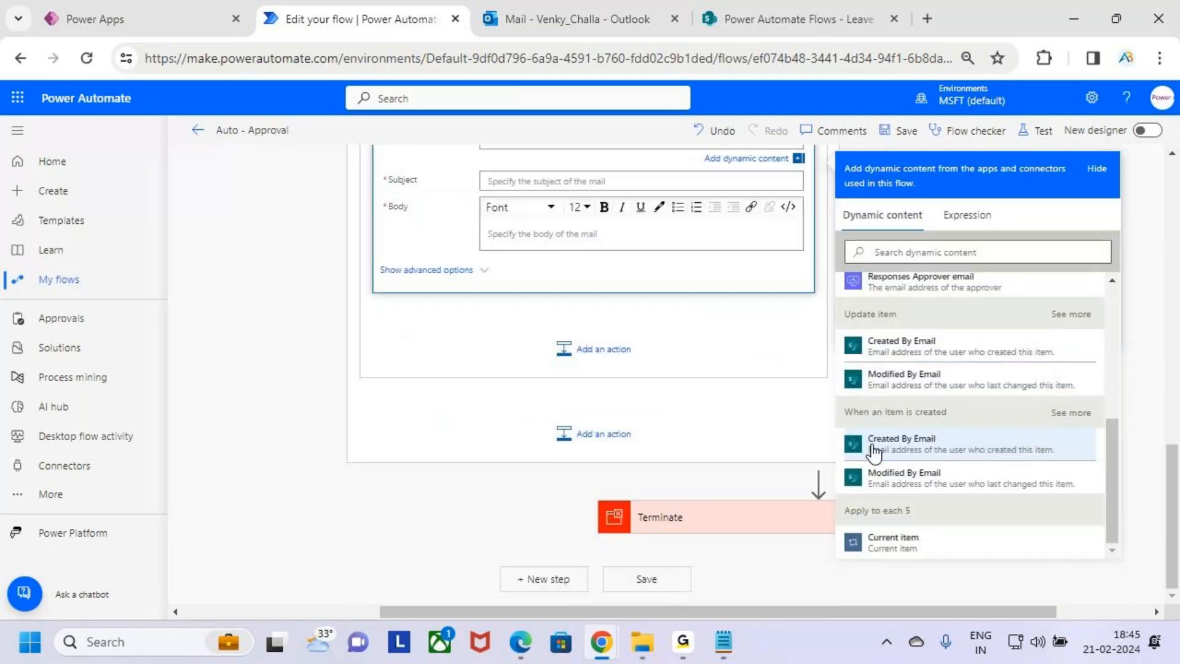
{"action": "left_click", "coordinate": [982, 443]}
{"action": "left_click", "coordinate": [527, 274]}
{"action": "type", "text": "Approved"}
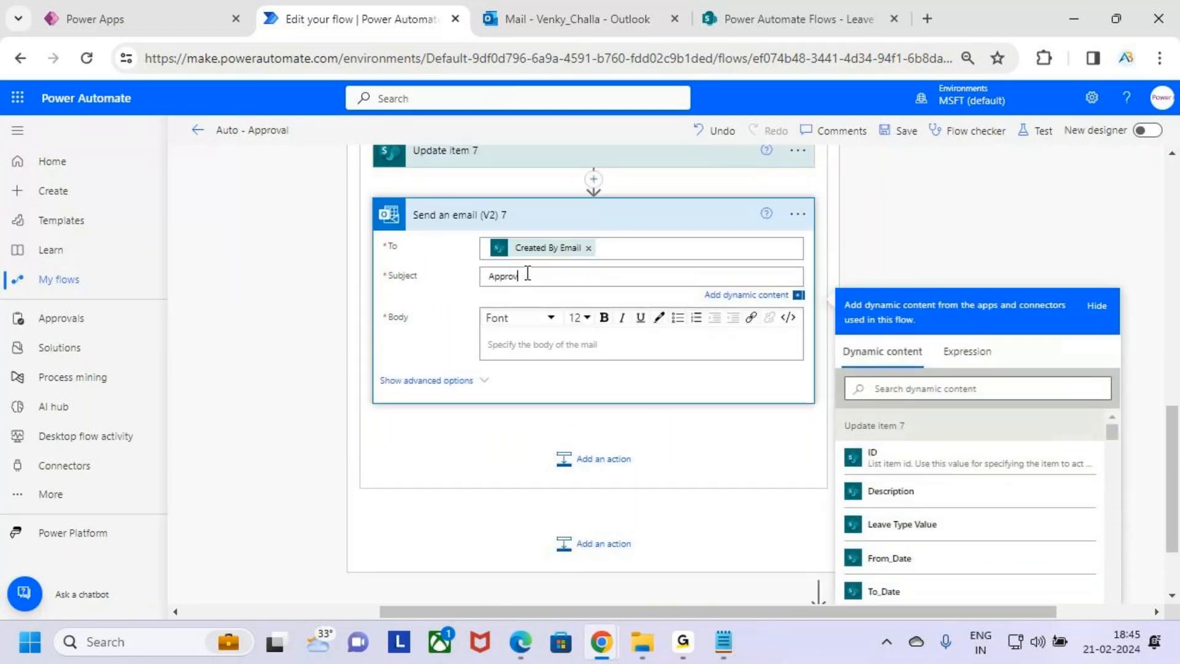
Start the email body with "Hi" followed by the Created By DisplayName dynamic content
{"action": "left_click", "coordinate": [591, 344]}
{"action": "type", "text": "Hii"}
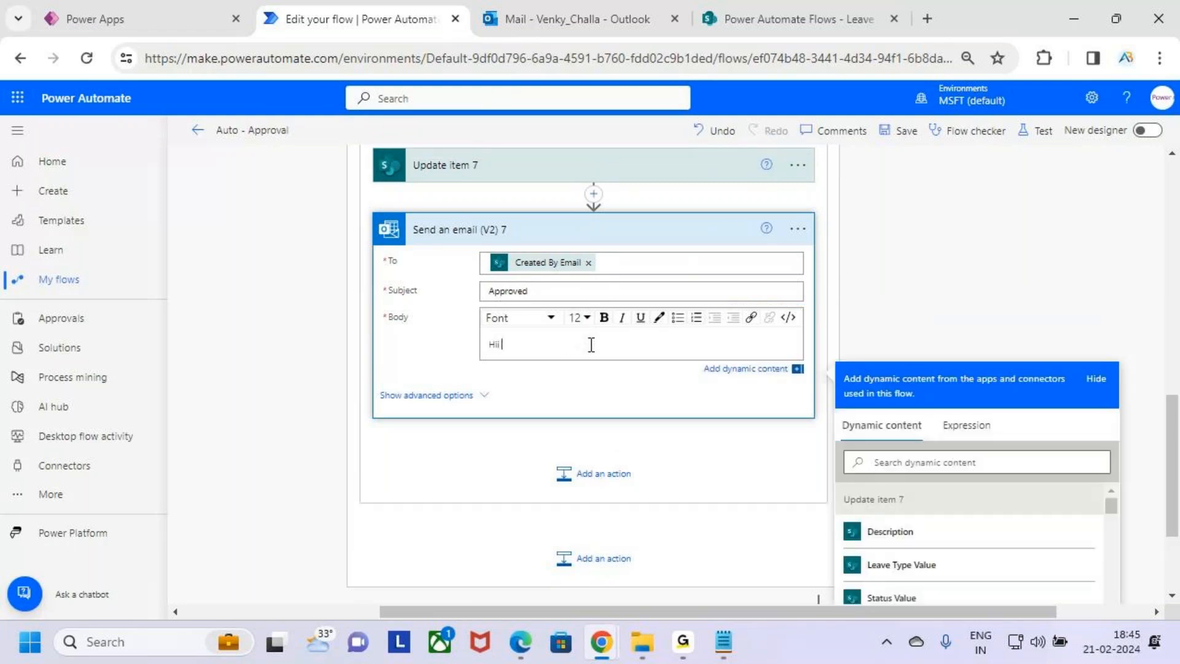
{"action": "scroll", "coordinate": [983, 509], "scroll_direction": "down", "scroll_amount": 2}
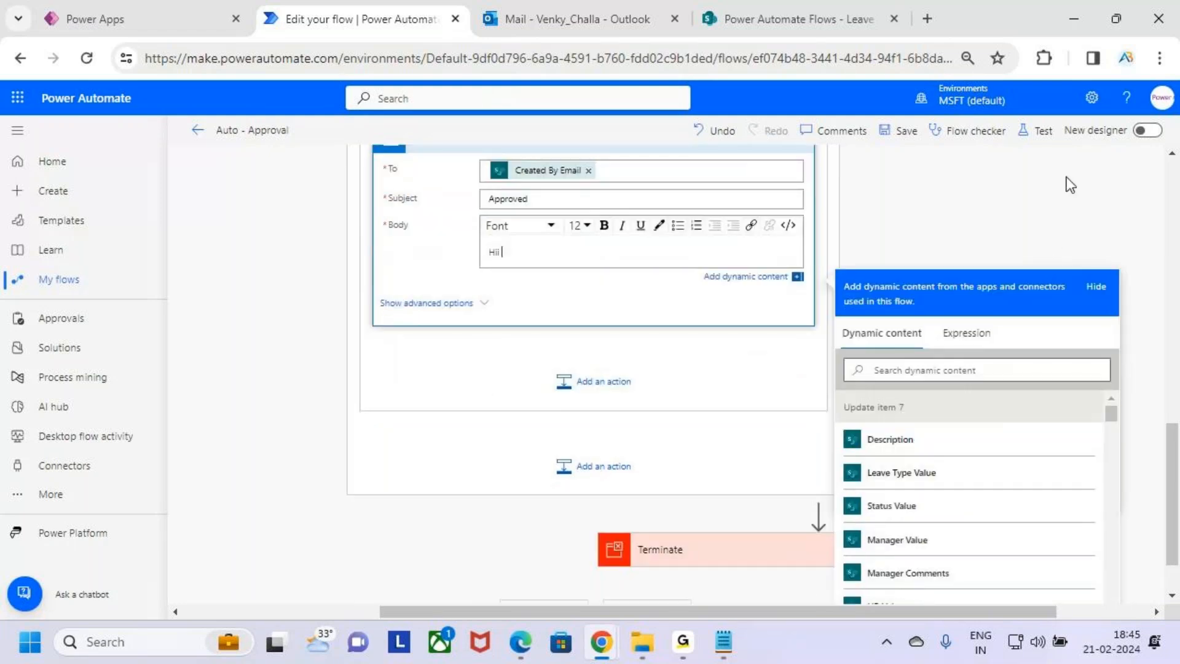
{"action": "scroll", "coordinate": [1045, 387], "scroll_direction": "down", "scroll_amount": 2}
{"action": "scroll", "coordinate": [993, 461], "scroll_direction": "up", "scroll_amount": 6}
{"action": "scroll", "coordinate": [1005, 431], "scroll_direction": "down", "scroll_amount": 5}
{"action": "scroll", "coordinate": [1015, 406], "scroll_direction": "up", "scroll_amount": 5}
{"action": "scroll", "coordinate": [1014, 406], "scroll_direction": "down", "scroll_amount": 5}
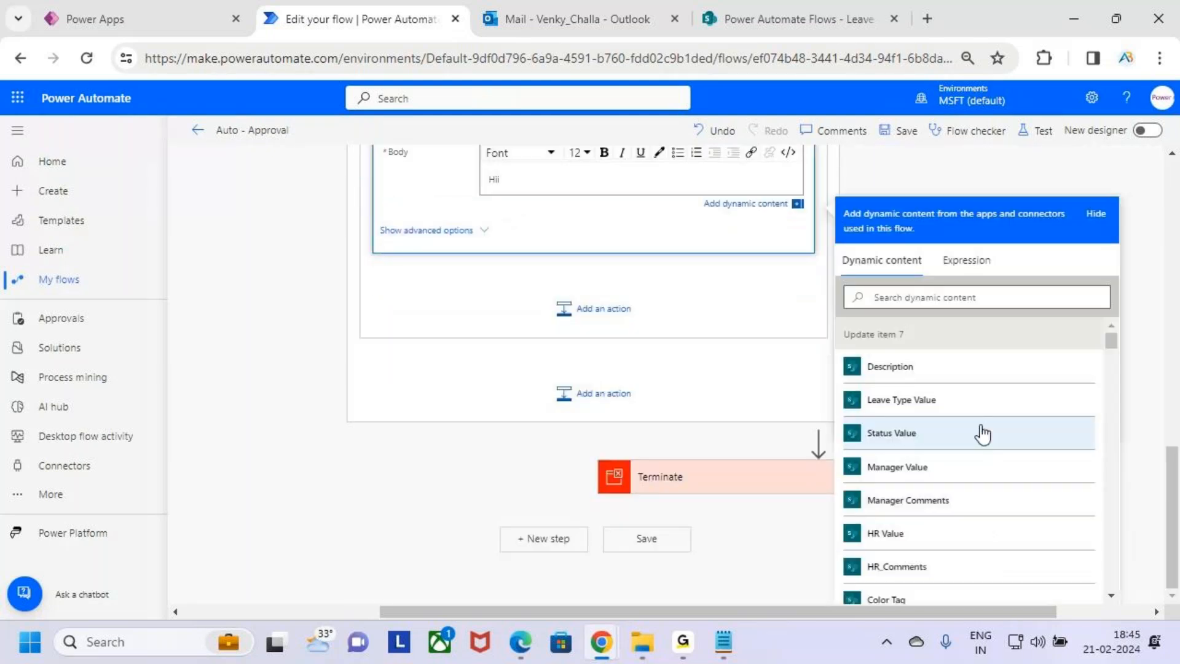
{"action": "scroll", "coordinate": [996, 422], "scroll_direction": "up", "scroll_amount": 1}
{"action": "scroll", "coordinate": [1067, 392], "scroll_direction": "down", "scroll_amount": 5}
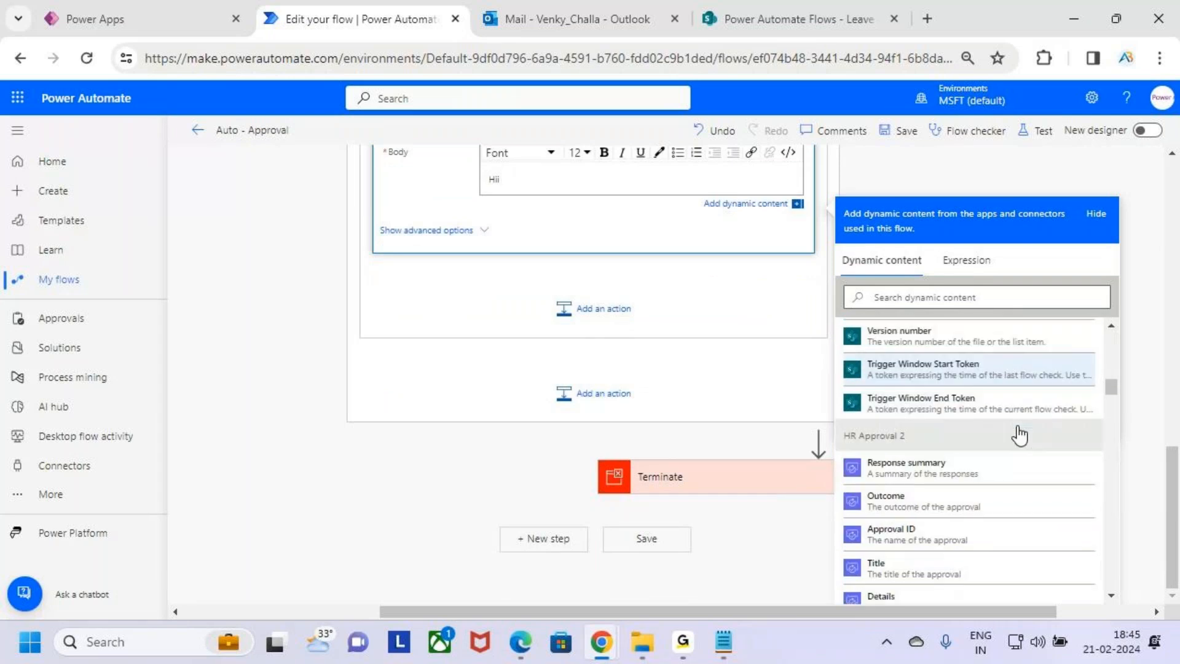
{"action": "scroll", "coordinate": [1021, 435], "scroll_direction": "down", "scroll_amount": 5}
{"action": "scroll", "coordinate": [1002, 430], "scroll_direction": "up", "scroll_amount": 10}
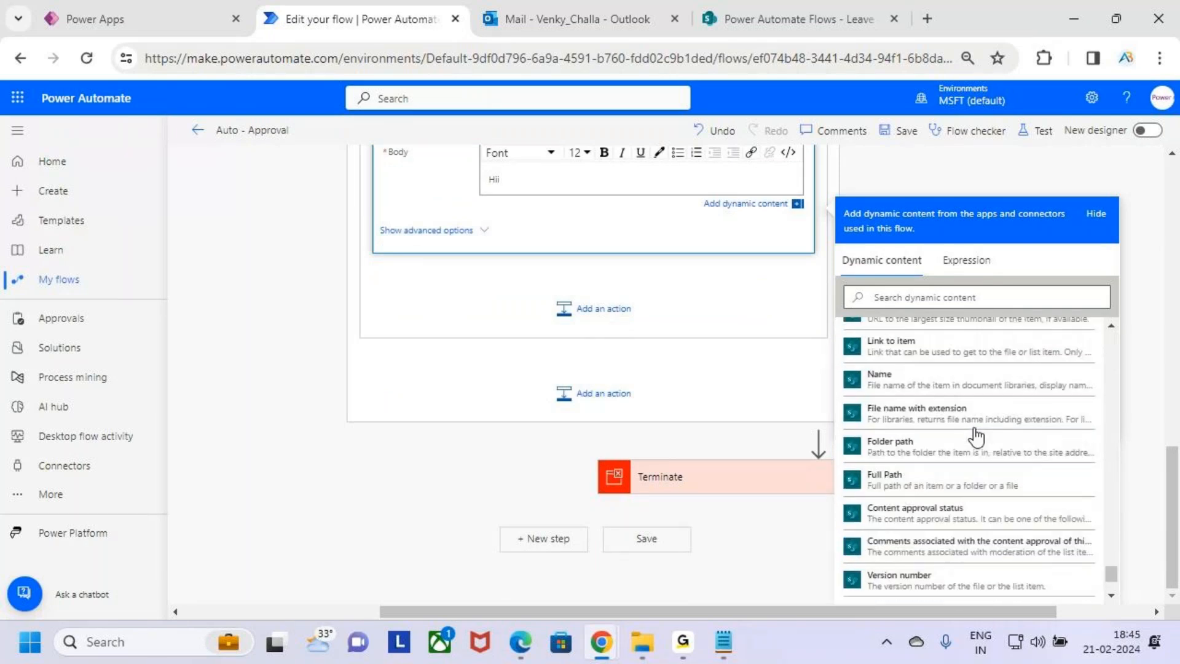
{"action": "scroll", "coordinate": [995, 440], "scroll_direction": "down", "scroll_amount": 5}
{"action": "scroll", "coordinate": [991, 448], "scroll_direction": "up", "scroll_amount": 10}
{"action": "scroll", "coordinate": [991, 450], "scroll_direction": "down", "scroll_amount": 3}
{"action": "scroll", "coordinate": [991, 458], "scroll_direction": "up", "scroll_amount": 10}
{"action": "scroll", "coordinate": [991, 465], "scroll_direction": "up", "scroll_amount": 5}
{"action": "scroll", "coordinate": [991, 466], "scroll_direction": "down", "scroll_amount": 3}
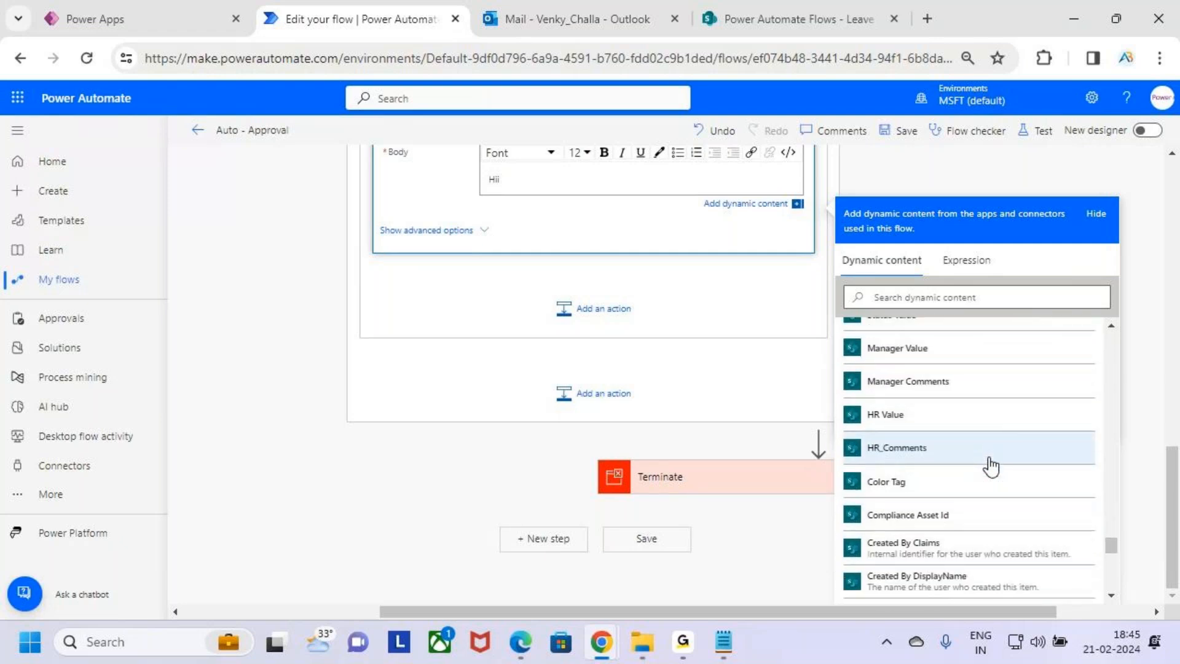
{"action": "scroll", "coordinate": [991, 468], "scroll_direction": "down", "scroll_amount": 2}
{"action": "left_click", "coordinate": [980, 502]}
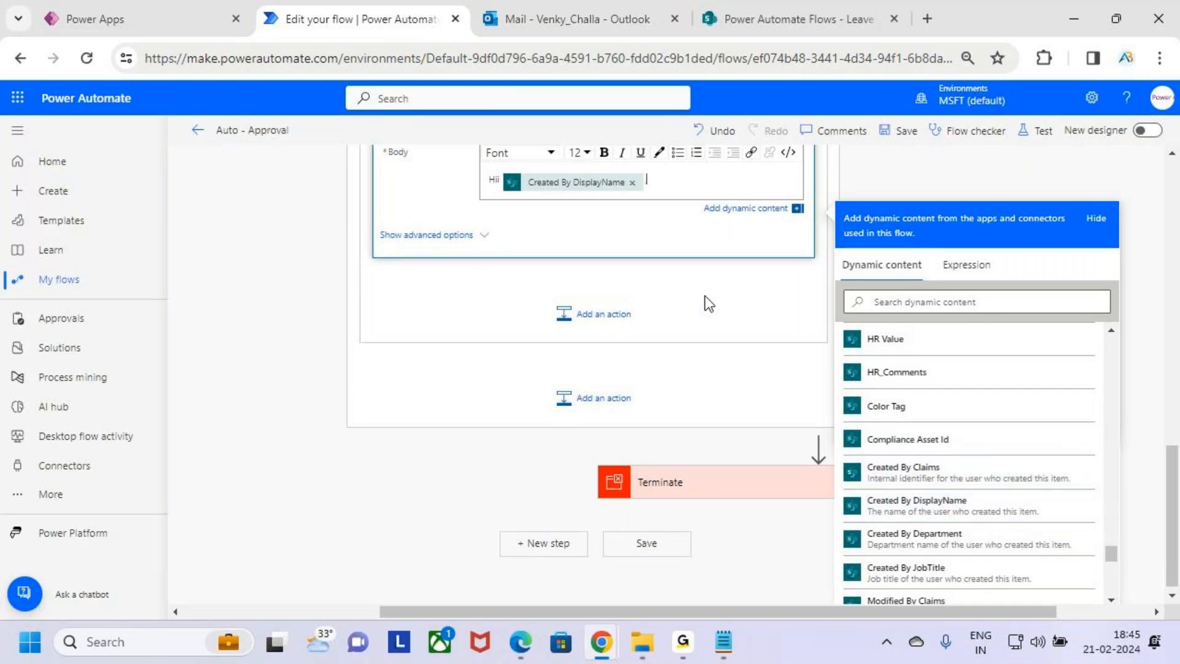
On a new body line, write "Your Leave Request has been" followed by HR Approval 2's Outcome
{"action": "key", "text": "shift+Left"}
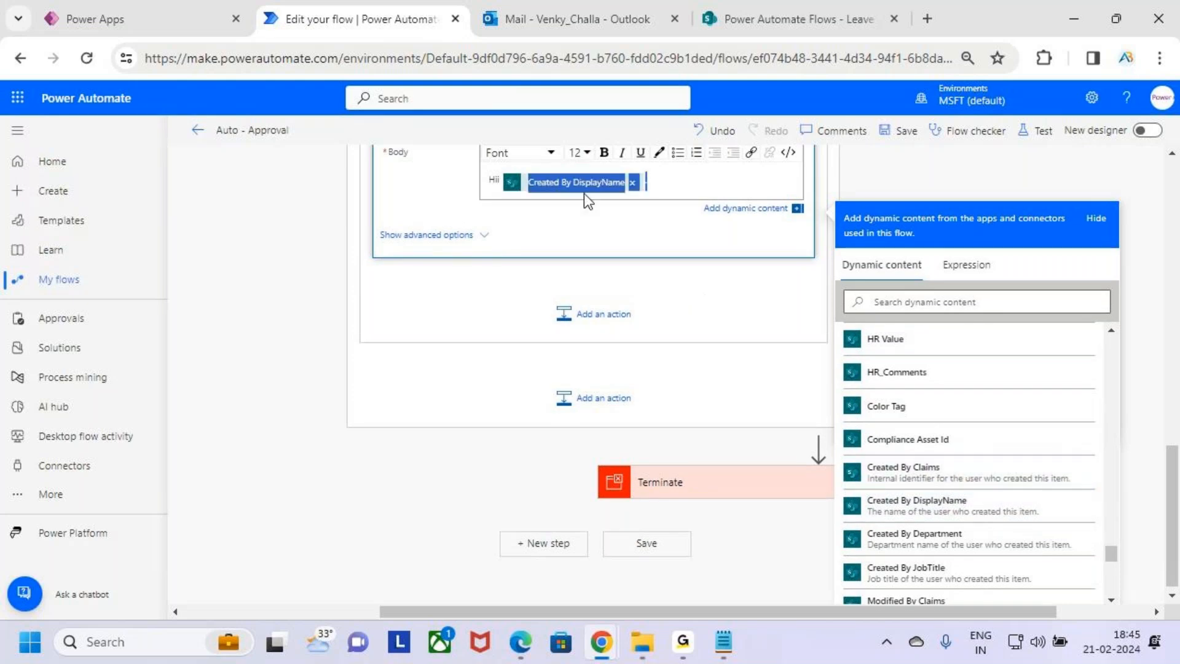
{"action": "left_click", "coordinate": [689, 180]}
{"action": "key", "text": "Return"}
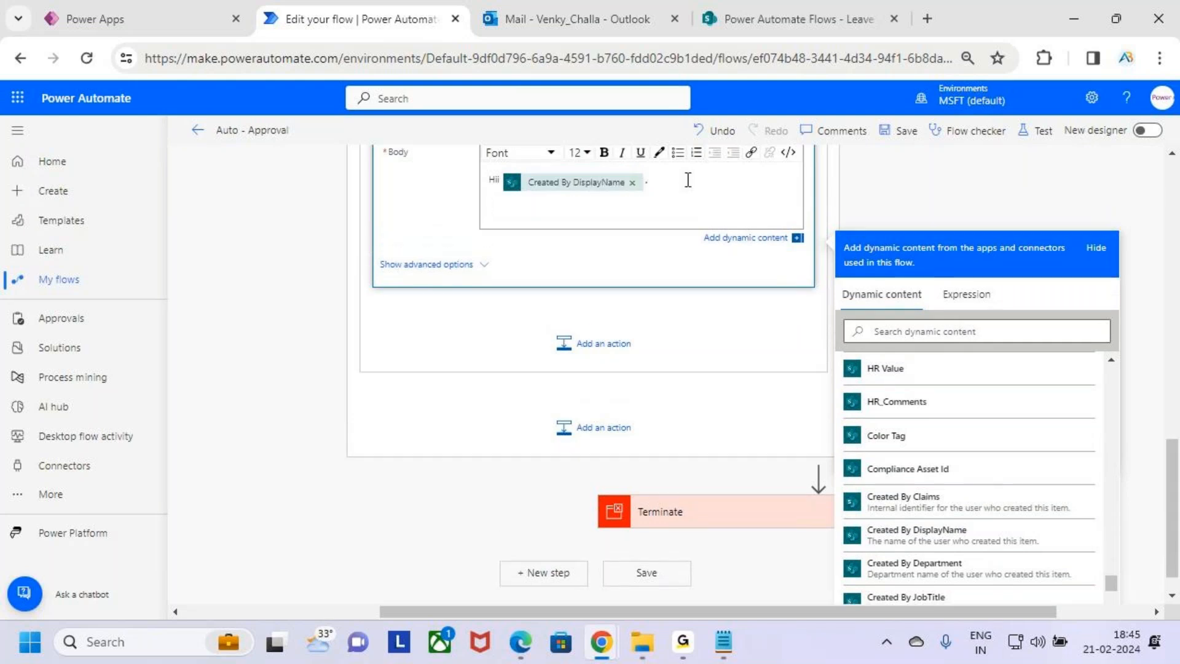
{"action": "type", "text": "Your Leave Re"}
{"action": "type", "text": "has been Appr"}
{"action": "key", "text": "BackSpace"}
{"action": "key", "text": "BackSpace"}
{"action": "key", "text": "BackSpace"}
{"action": "key", "text": "BackSpace"}
{"action": "key", "text": "BackSpace"}
{"action": "key", "text": "BackSpace"}
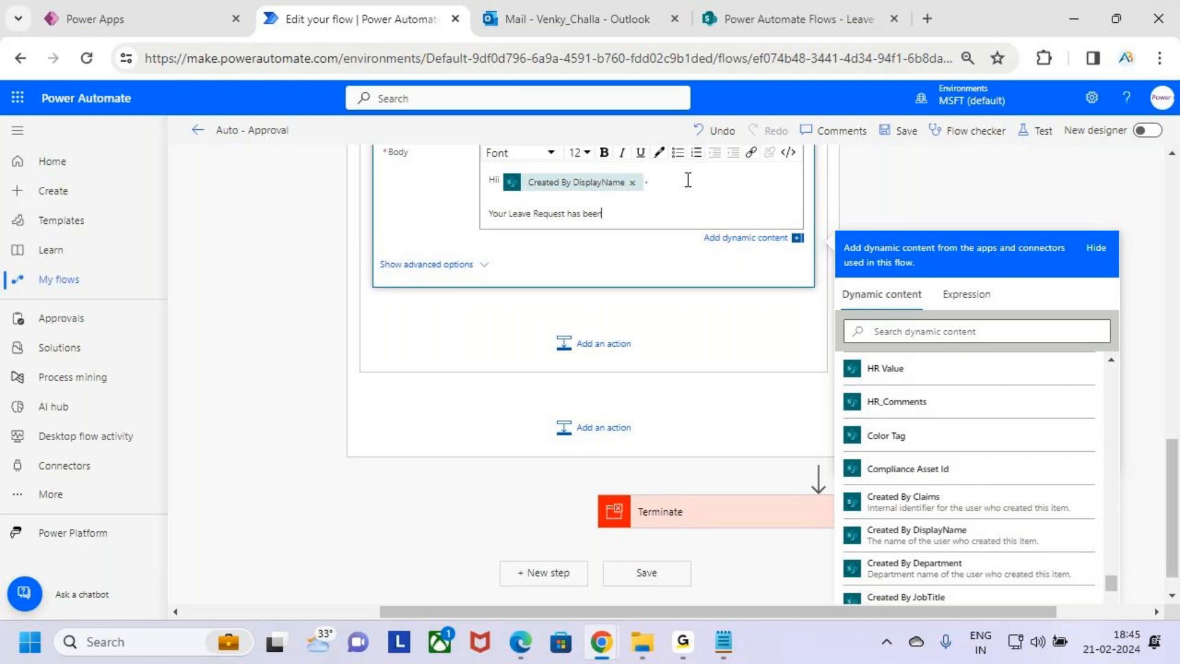
{"action": "scroll", "coordinate": [930, 440], "scroll_direction": "up", "scroll_amount": 11}
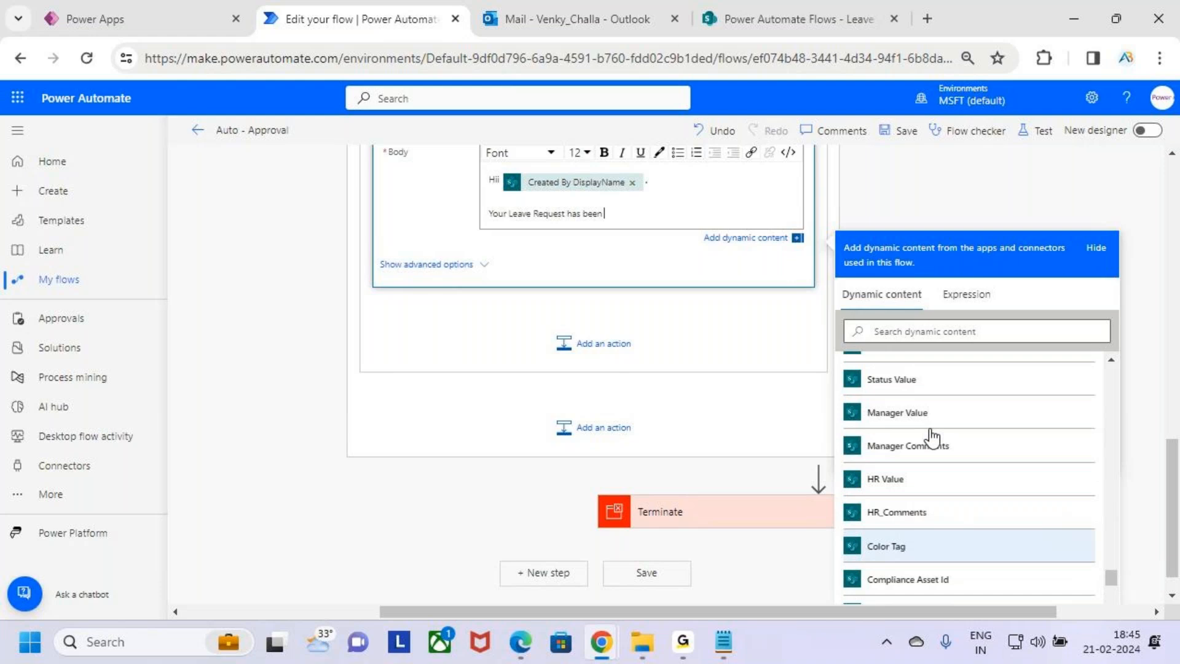
{"action": "left_click_drag", "start_coordinate": [1114, 540], "coordinate": [1105, 319]}
{"action": "scroll", "coordinate": [920, 477], "scroll_direction": "up", "scroll_amount": 1}
{"action": "scroll", "coordinate": [920, 477], "scroll_direction": "up", "scroll_amount": 5}
{"action": "scroll", "coordinate": [1027, 403], "scroll_direction": "down", "scroll_amount": 5}
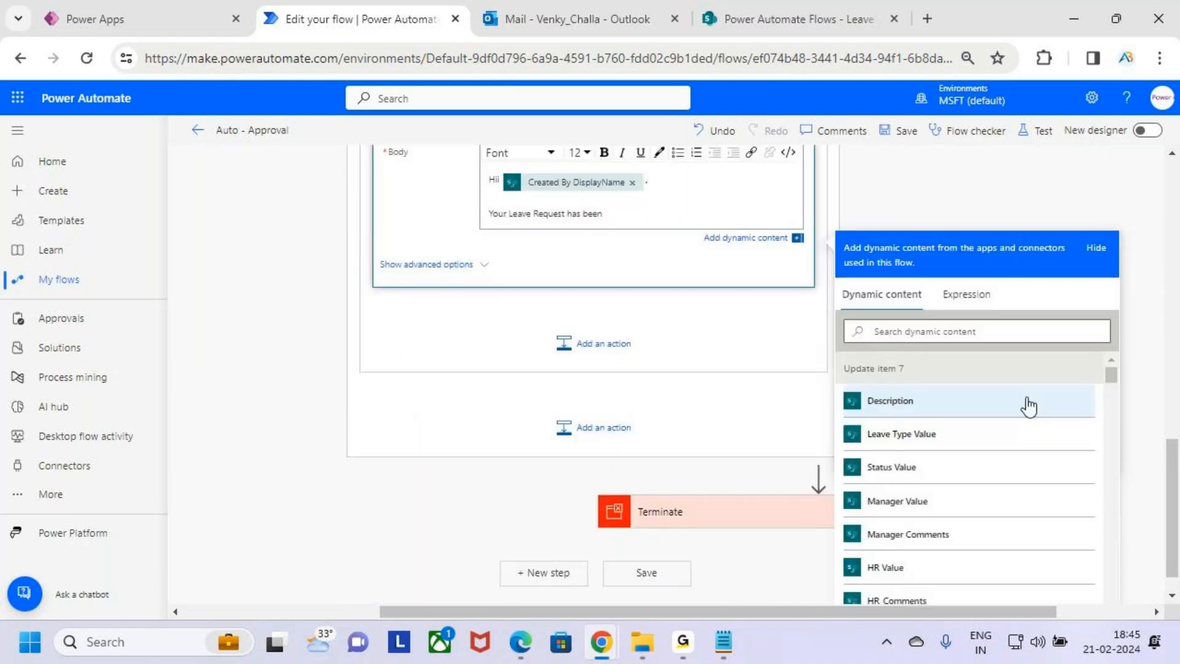
{"action": "scroll", "coordinate": [976, 510], "scroll_direction": "down", "scroll_amount": 5}
{"action": "scroll", "coordinate": [971, 473], "scroll_direction": "down", "scroll_amount": 10}
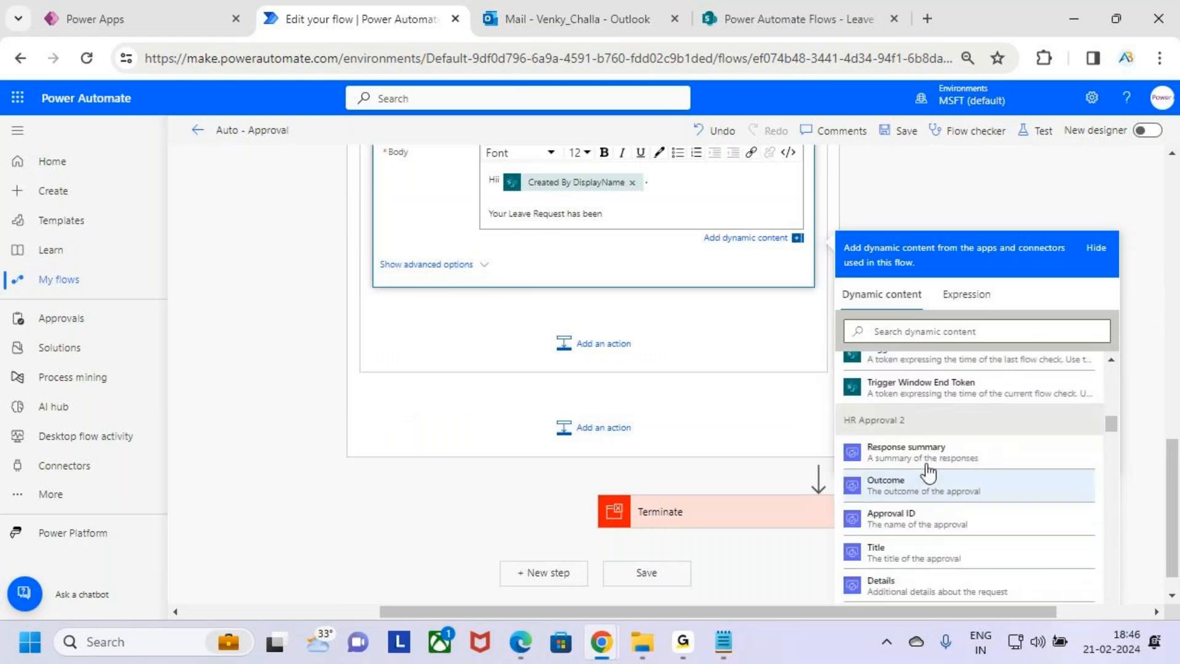
{"action": "scroll", "coordinate": [971, 498], "scroll_direction": "down", "scroll_amount": 2}
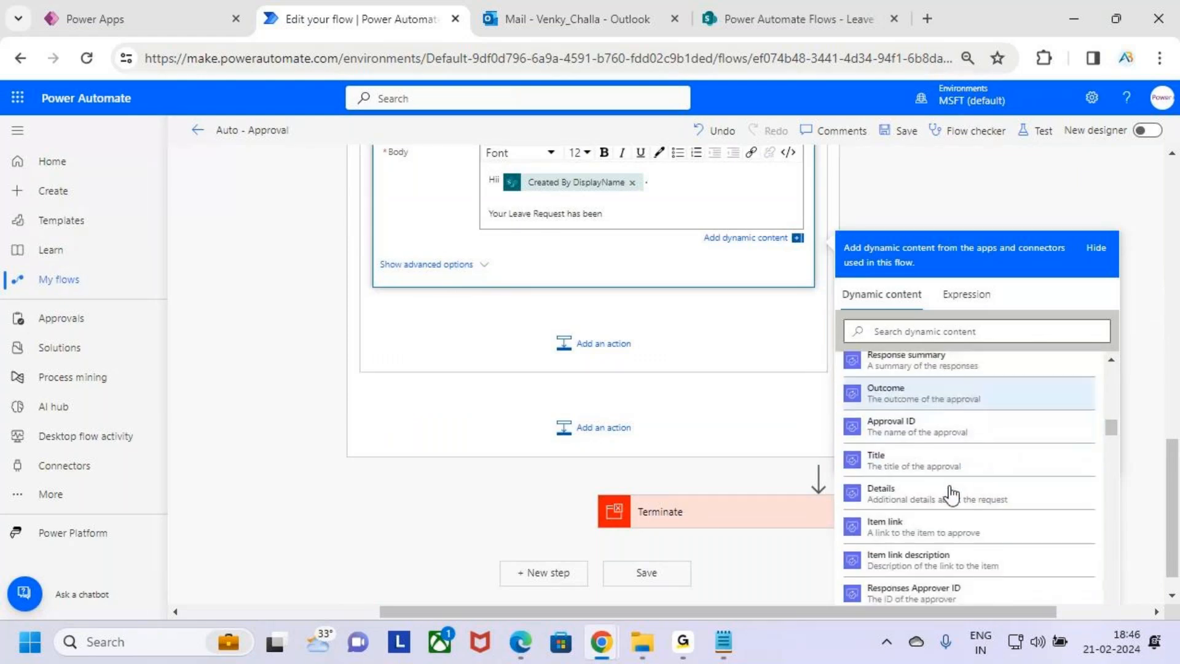
{"action": "left_click", "coordinate": [931, 396]}
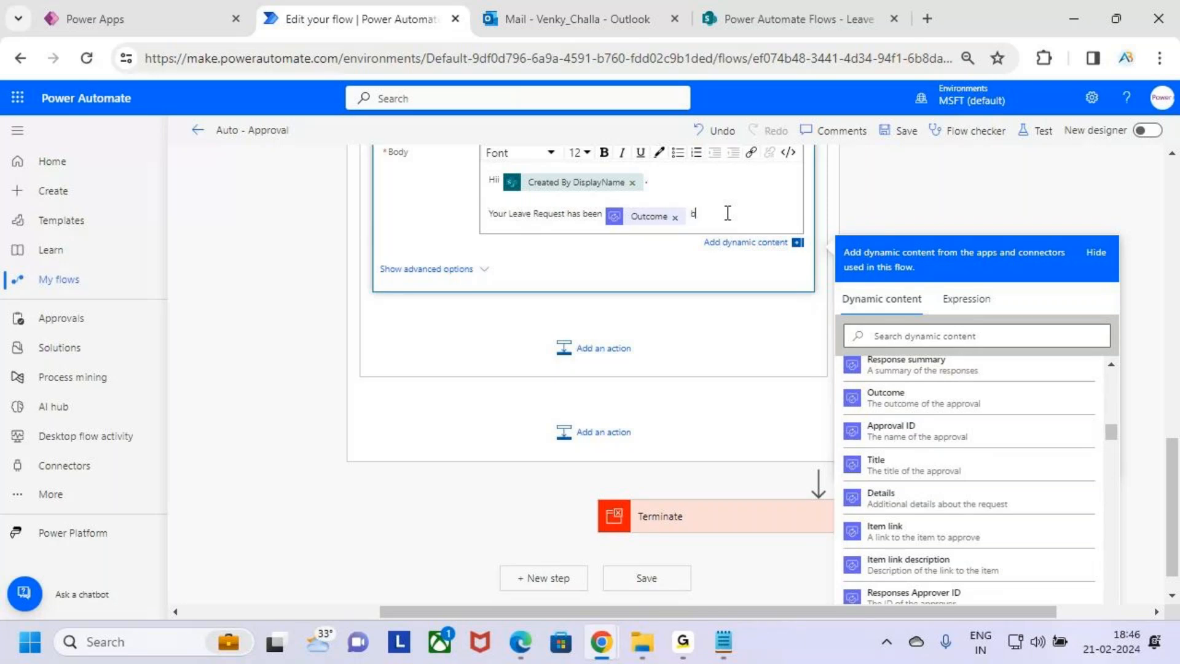
Append "by HR" after the Outcome and make it bold
{"action": "type", "text": "by HR"}
{"action": "key", "text": "shift+Left"}
{"action": "key", "text": "shift+Left"}
{"action": "left_click", "coordinate": [604, 152]}
{"action": "left_click_drag", "start_coordinate": [693, 218], "coordinate": [622, 222]}
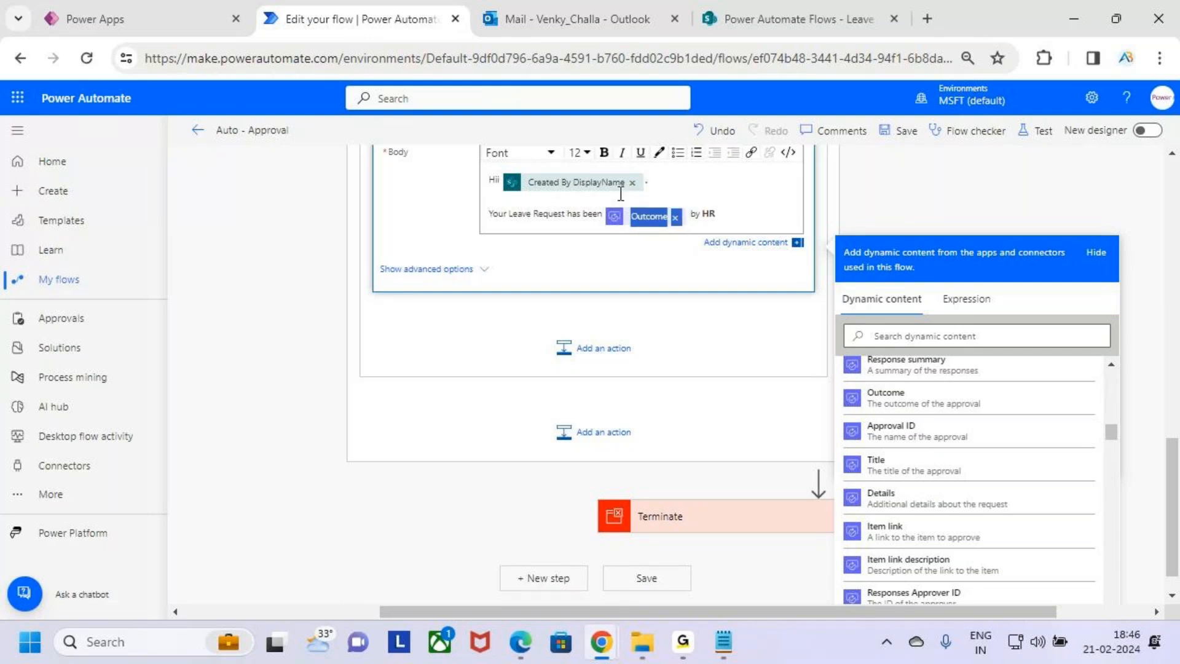
{"action": "left_click", "coordinate": [747, 221]}
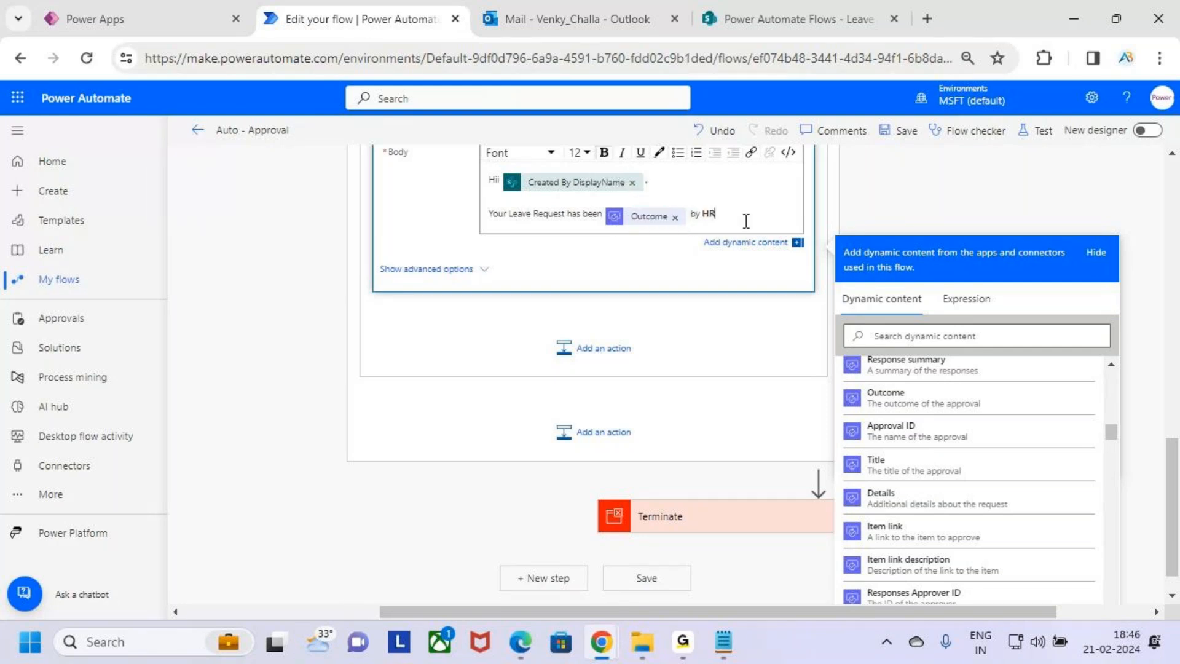
Add a bold "HR Comments :" line followed by the HR approval's Responses Comments dynamic content
{"action": "key", "text": "Return"}
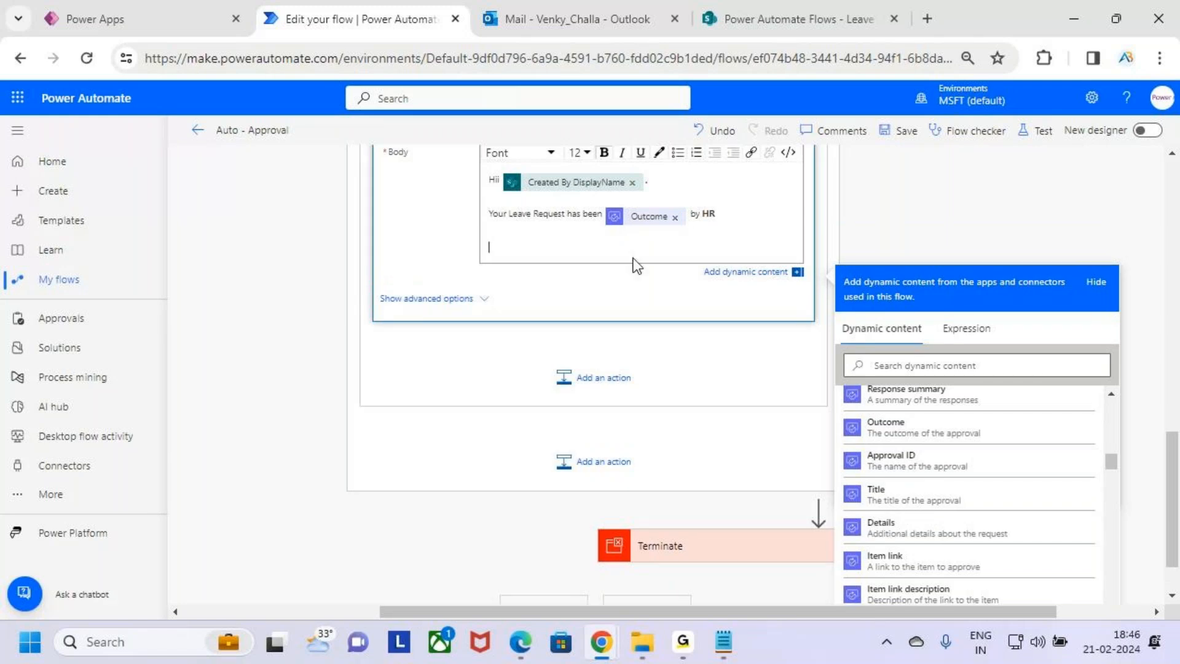
{"action": "type", "text": "HR Comments :"}
{"action": "scroll", "coordinate": [962, 444], "scroll_direction": "up", "scroll_amount": 3}
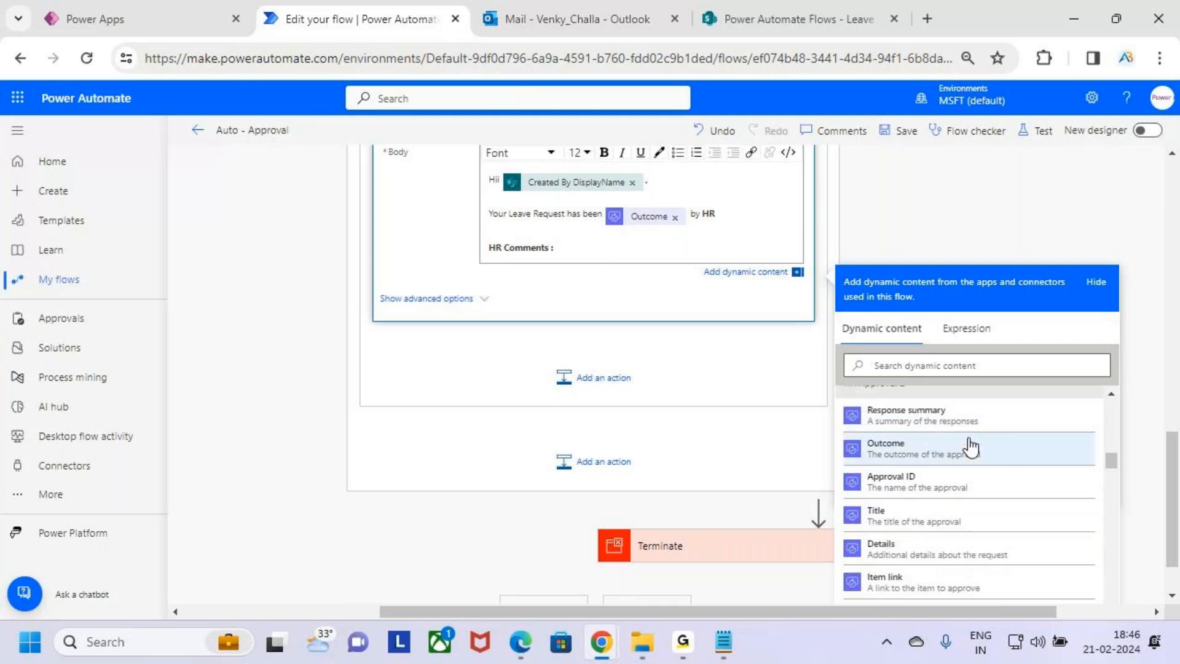
{"action": "scroll", "coordinate": [1014, 475], "scroll_direction": "down", "scroll_amount": 8}
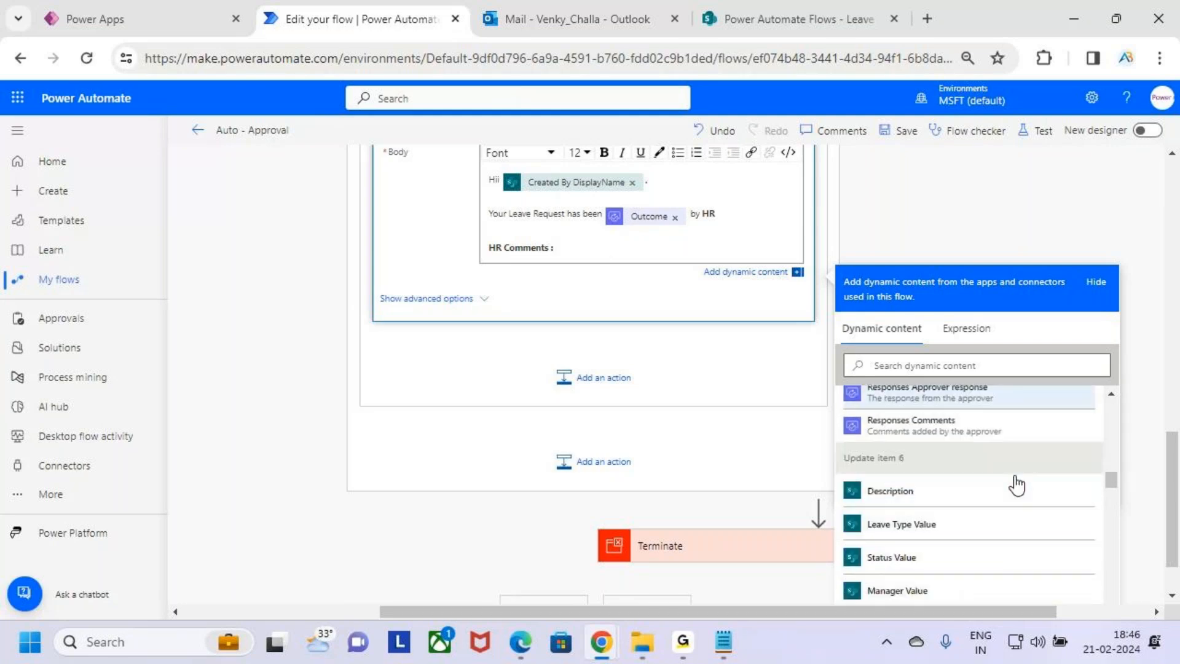
{"action": "left_click", "coordinate": [941, 428]}
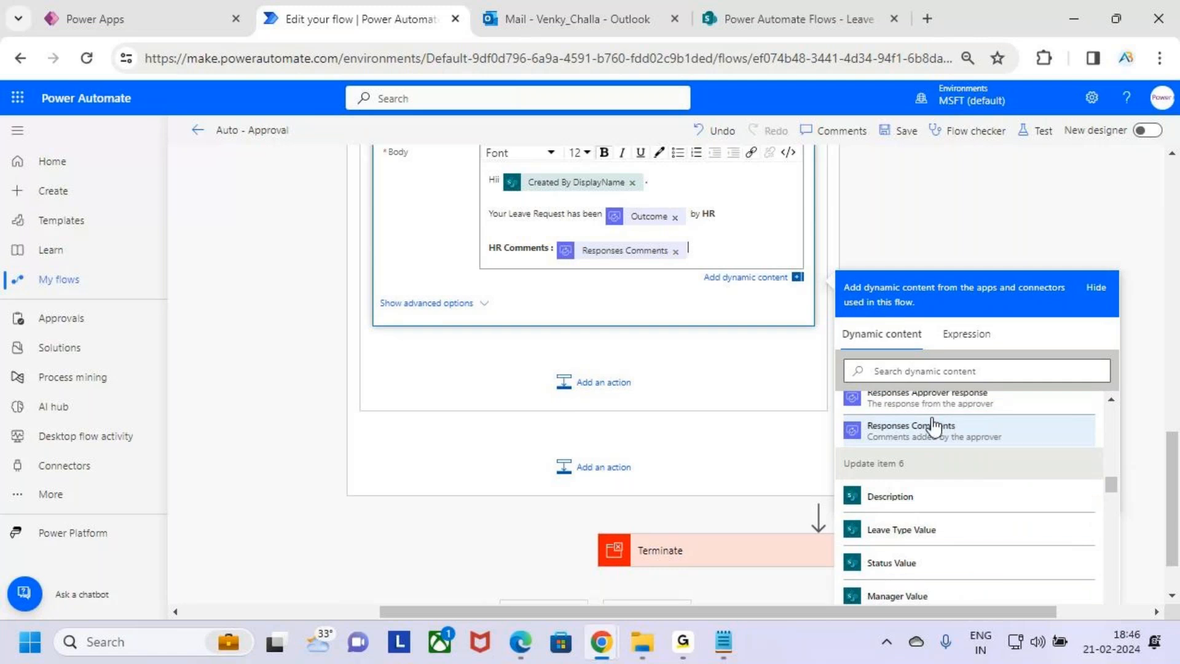
Close the email body with "Thanks" and "AB Trainings" on separate lines
{"action": "key", "text": "Return"}
{"action": "key", "text": "Return"}
{"action": "type", "text": "Thank"}
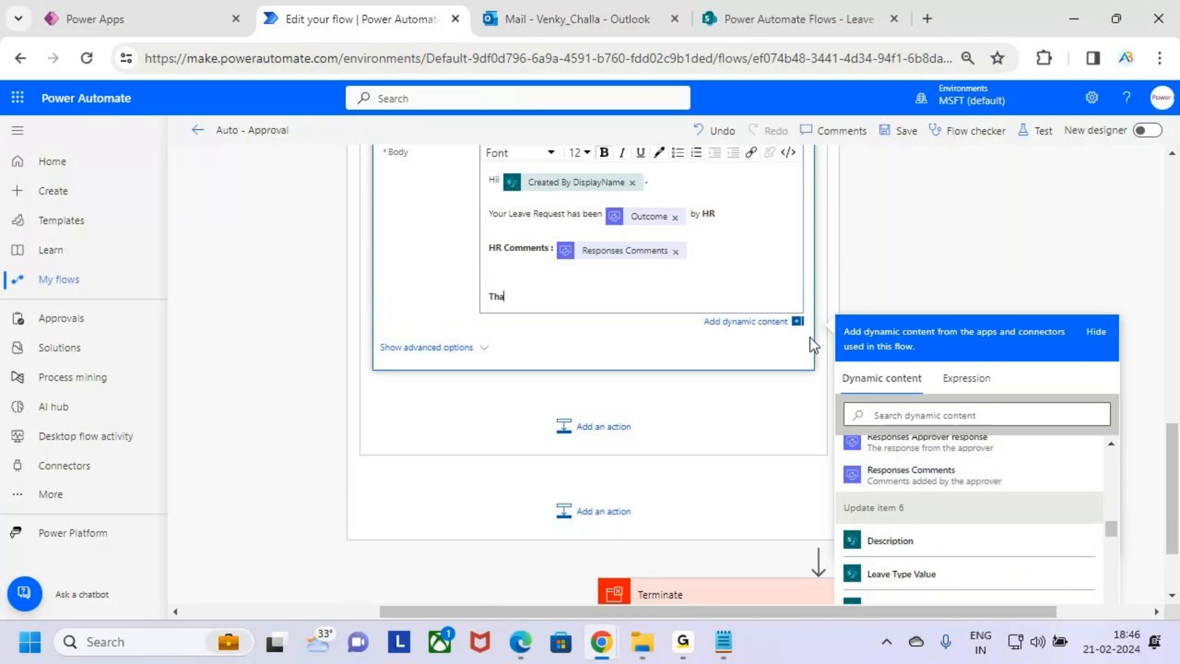
{"action": "key", "text": "BackSpace"}
{"action": "key", "text": "BackSpace"}
{"action": "type", "text": "ks"}
{"action": "key", "text": "Return"}
{"action": "type", "text": "AB Trainings"}
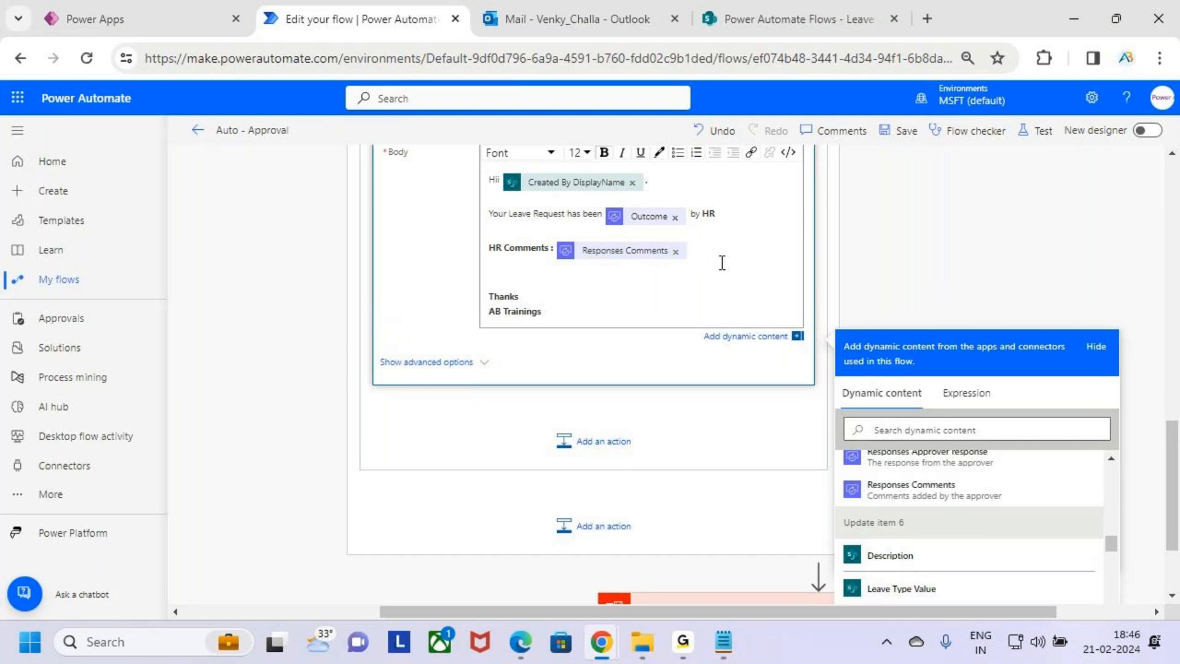
{"action": "left_click", "coordinate": [634, 263]}
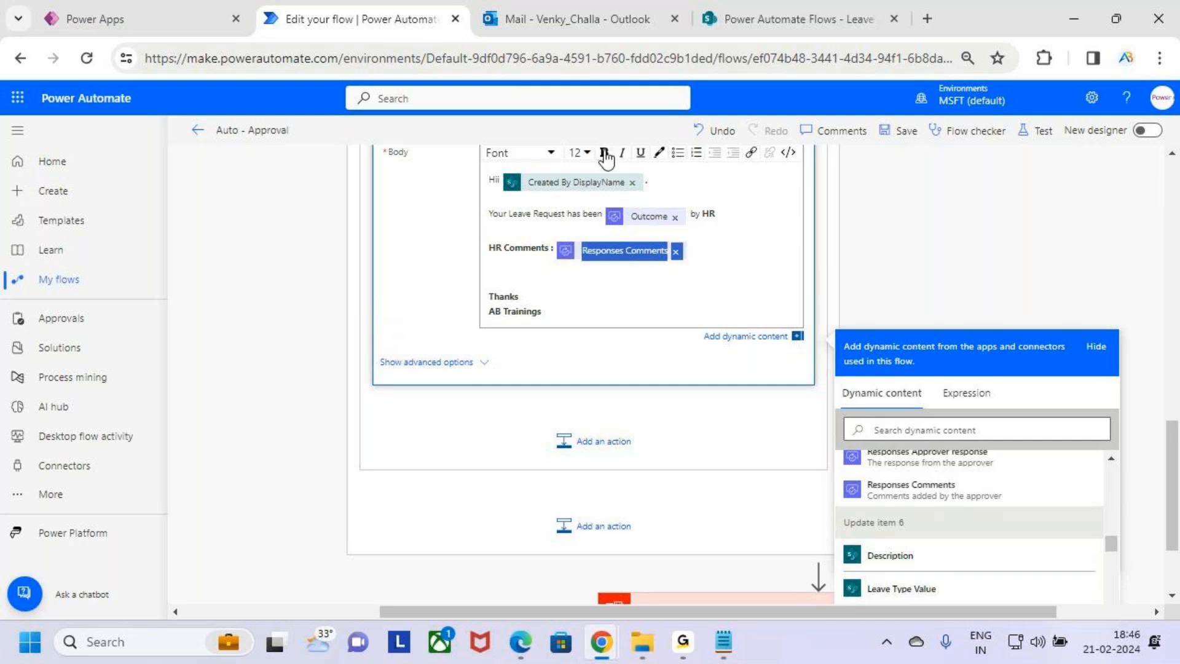
{"action": "left_click", "coordinate": [701, 284]}
{"action": "scroll", "coordinate": [690, 327], "scroll_direction": "up", "scroll_amount": 2}
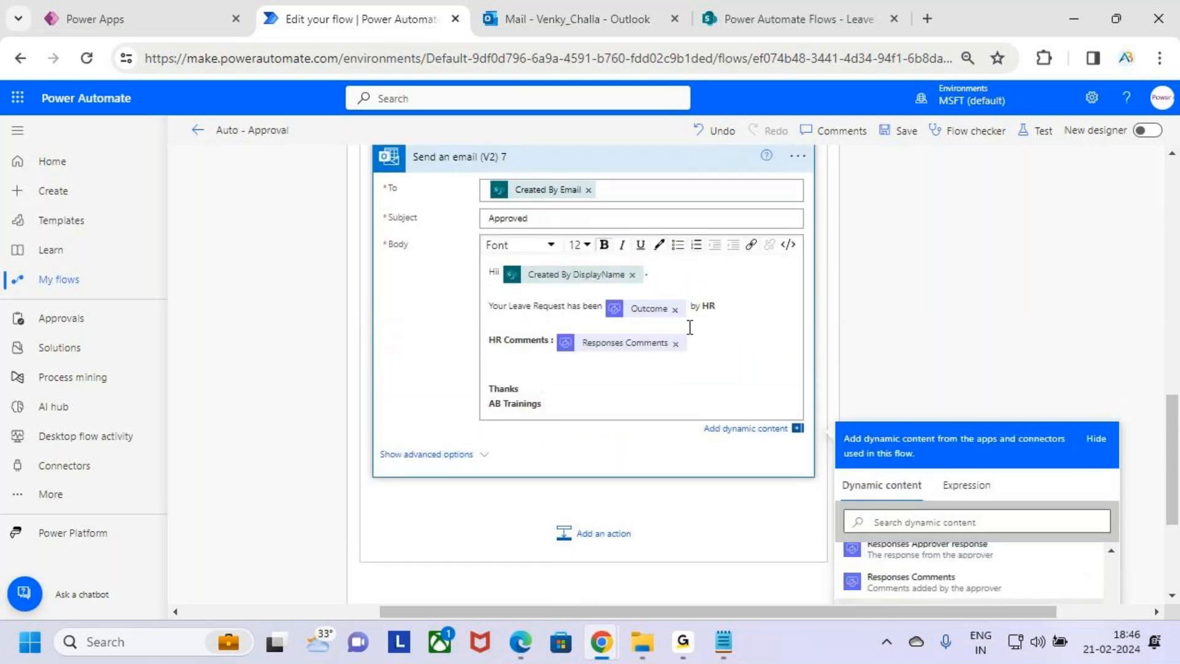
{"action": "scroll", "coordinate": [708, 383], "scroll_direction": "up", "scroll_amount": 5}
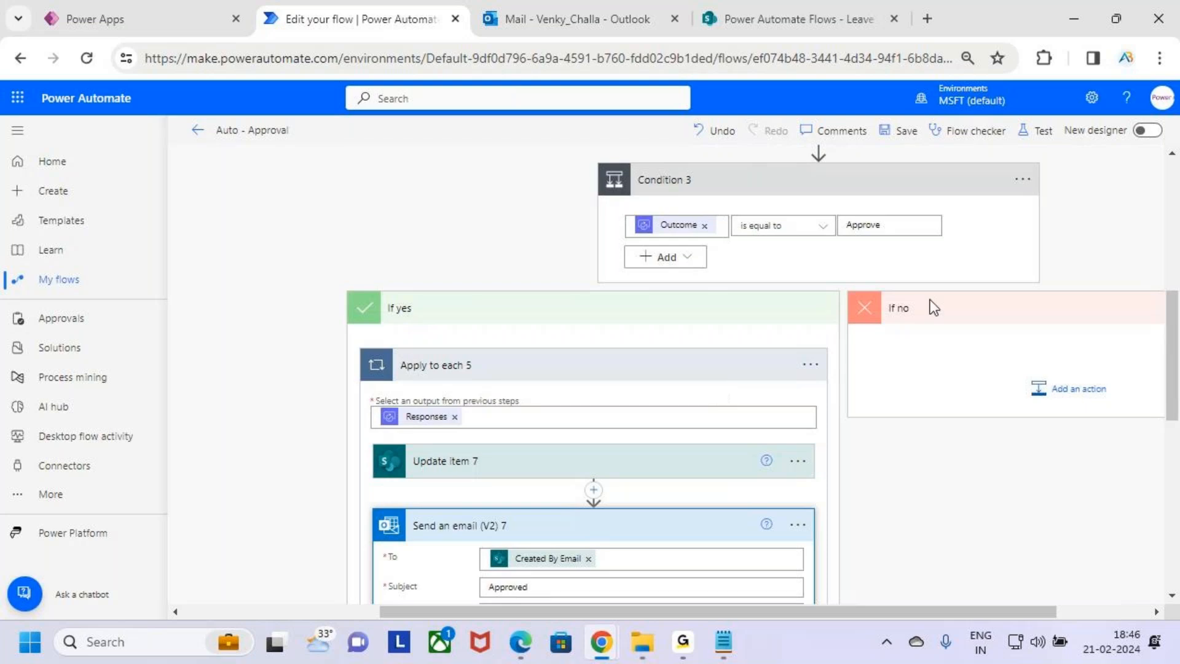
{"action": "scroll", "coordinate": [707, 303], "scroll_direction": "up", "scroll_amount": 2}
{"action": "scroll", "coordinate": [706, 303], "scroll_direction": "up", "scroll_amount": 1}
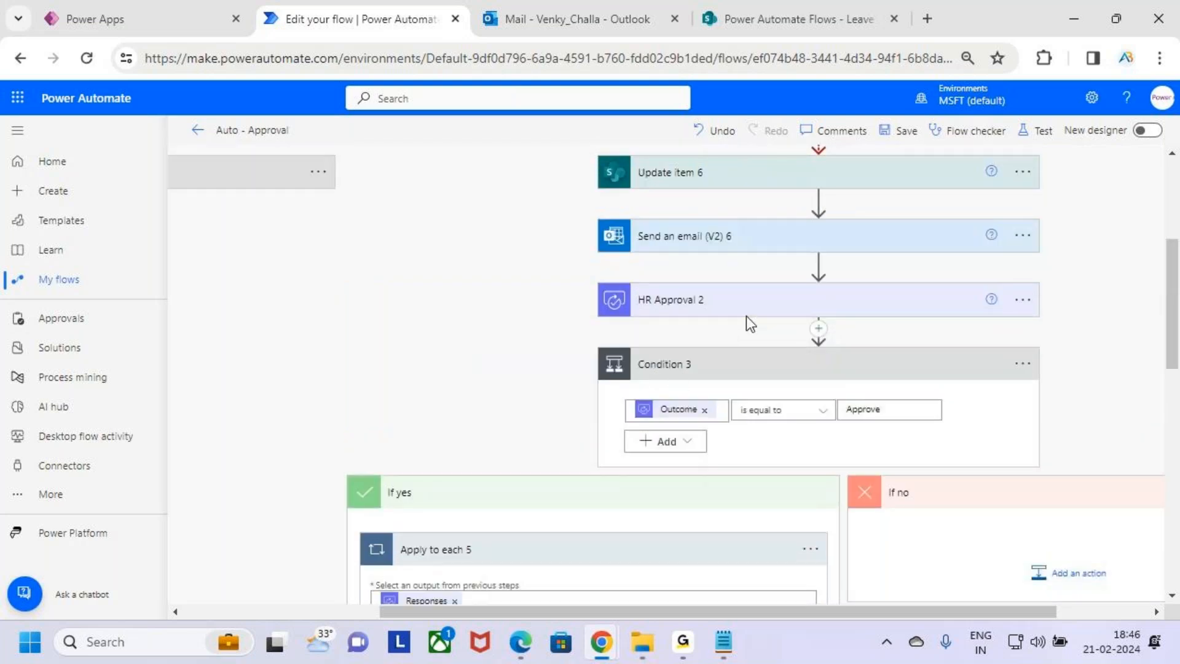
Add a SharePoint Update item action to Condition 3's If no branch
{"action": "left_click", "coordinate": [713, 493]}
{"action": "scroll", "coordinate": [942, 438], "scroll_direction": "down", "scroll_amount": 2}
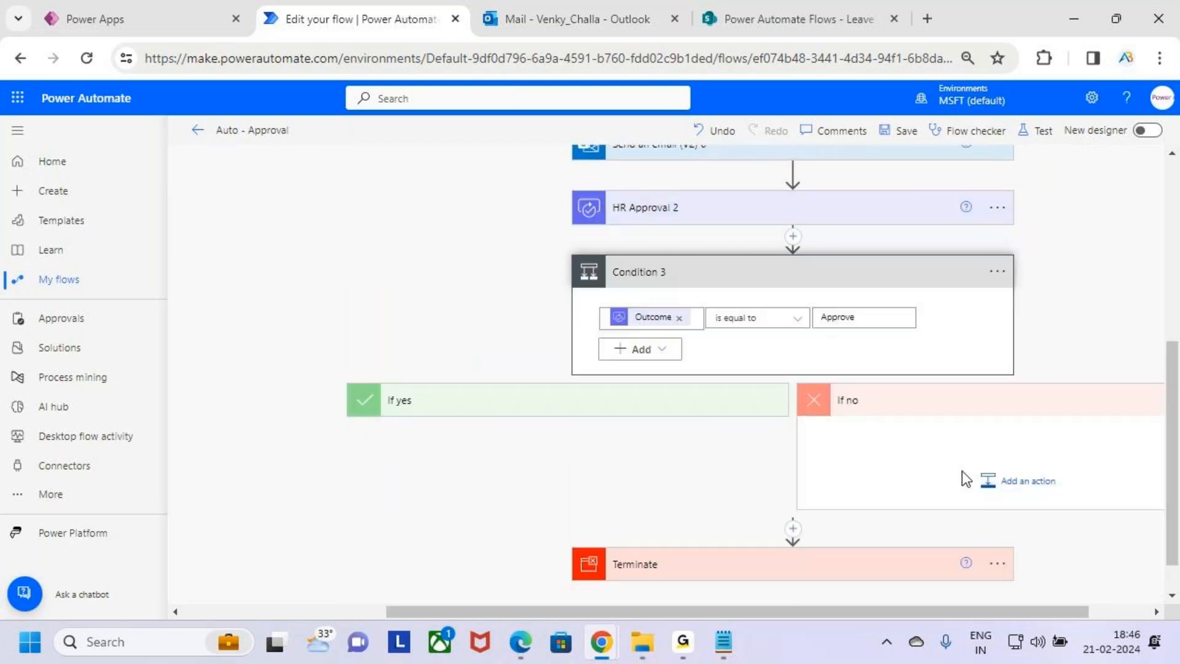
{"action": "left_click", "coordinate": [1012, 485]}
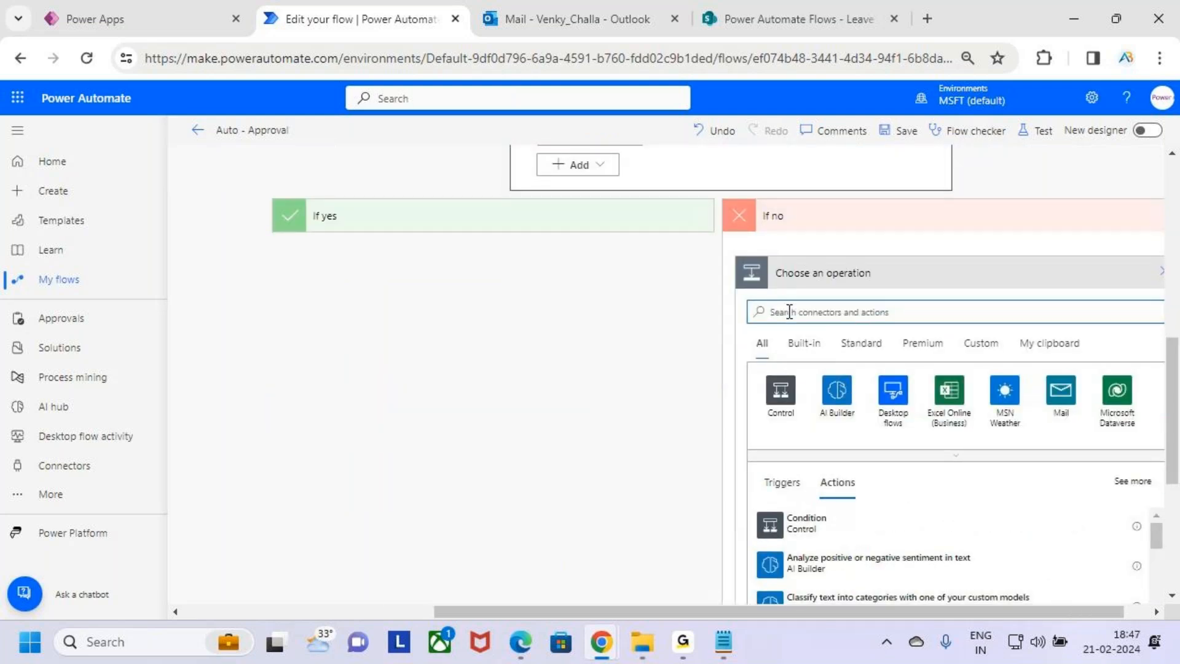
{"action": "type", "text": "Update items"}
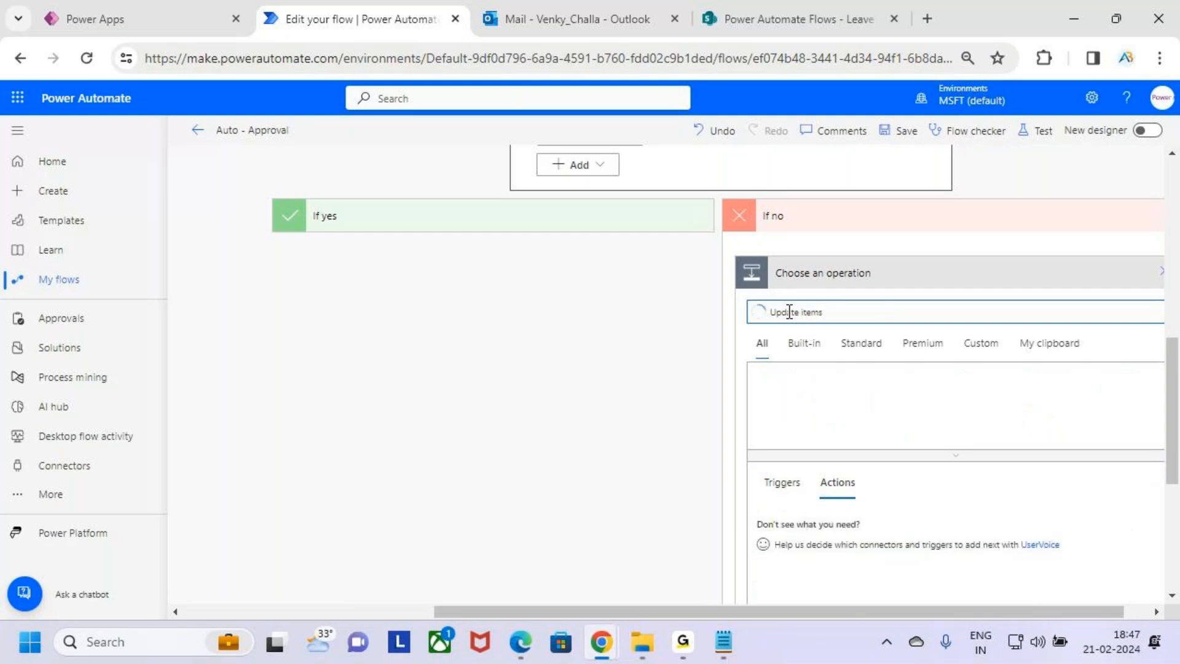
{"action": "key", "text": "BackSpace"}
{"action": "scroll", "coordinate": [888, 418], "scroll_direction": "down", "scroll_amount": 2}
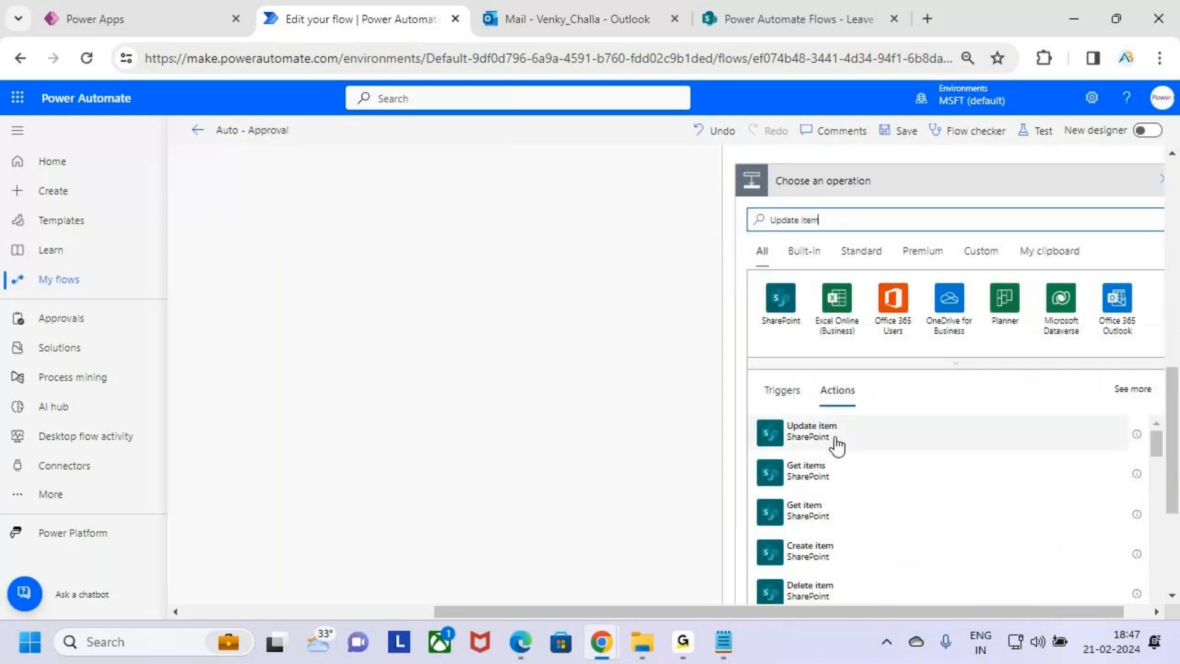
{"action": "left_click", "coordinate": [908, 424]}
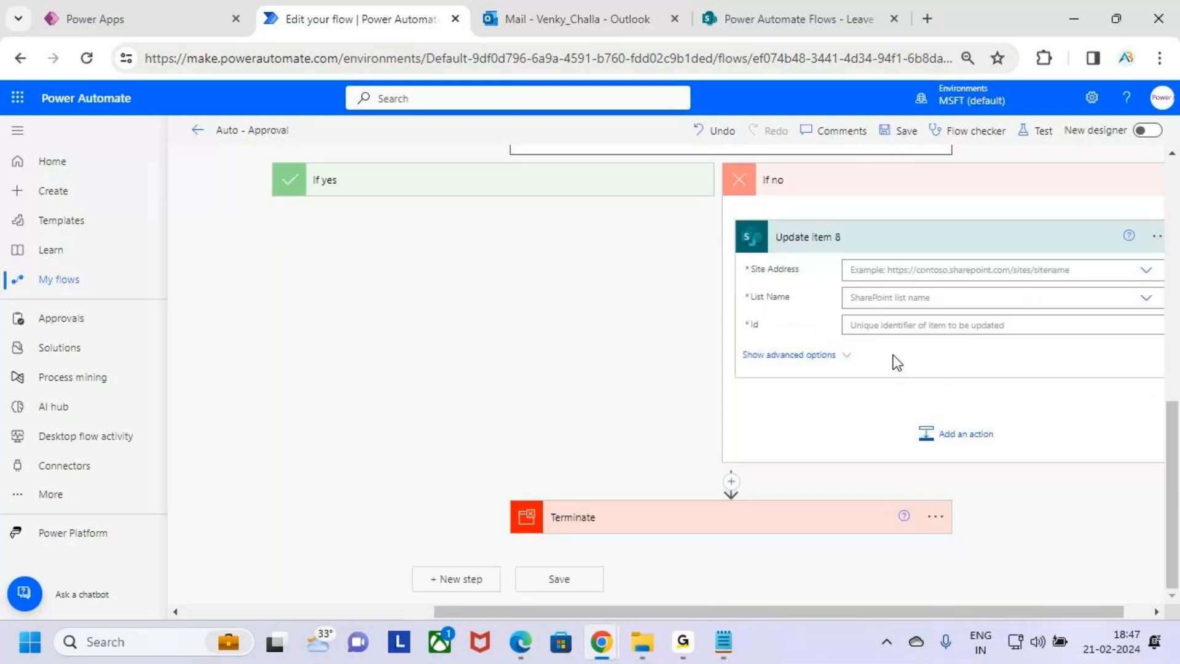
Set the Update item's site address to Power Automate Flows and its list name to Leave Approval
{"action": "left_click", "coordinate": [900, 269]}
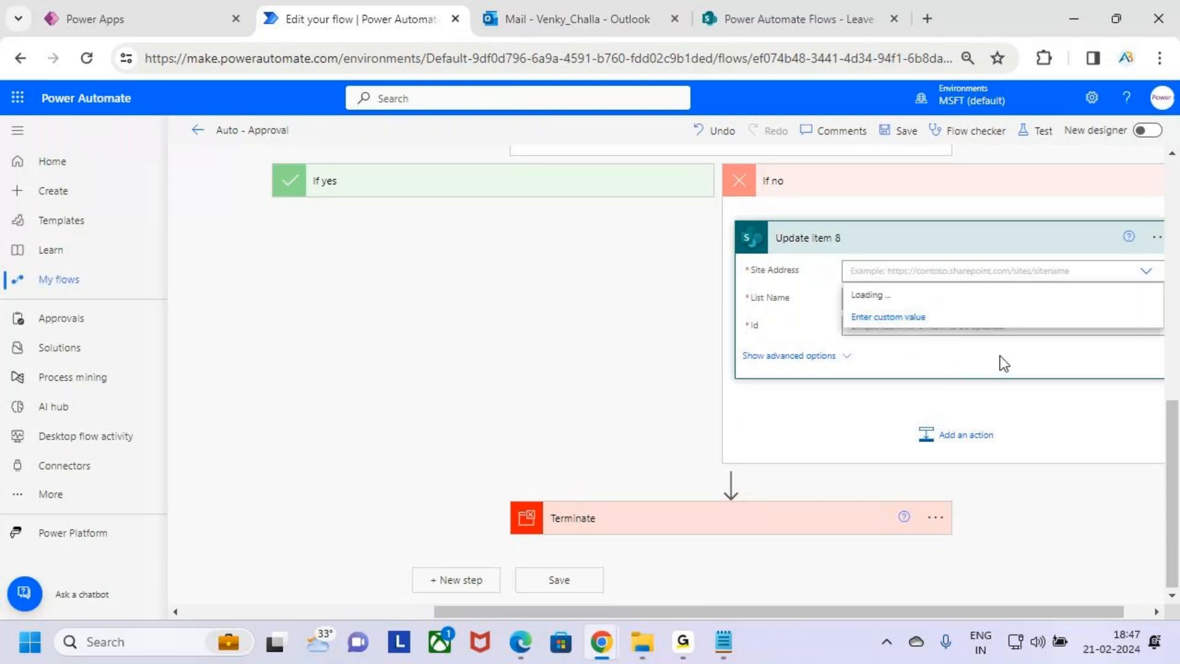
{"action": "scroll", "coordinate": [956, 408], "scroll_direction": "down", "scroll_amount": 1}
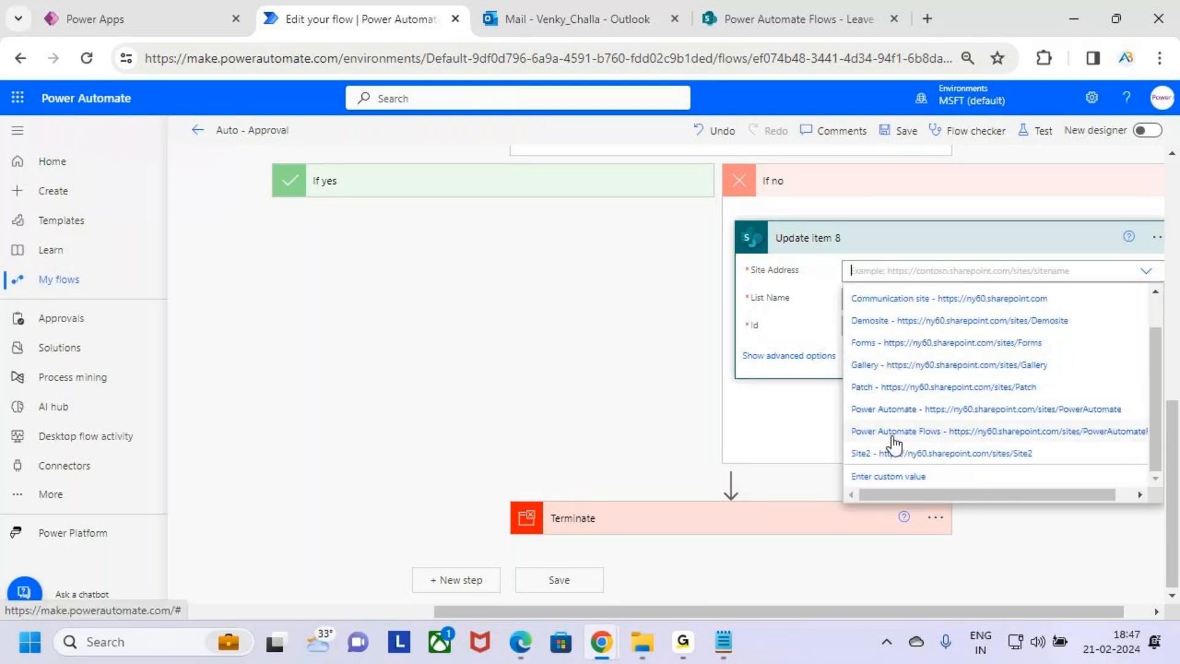
{"action": "left_click", "coordinate": [967, 431]}
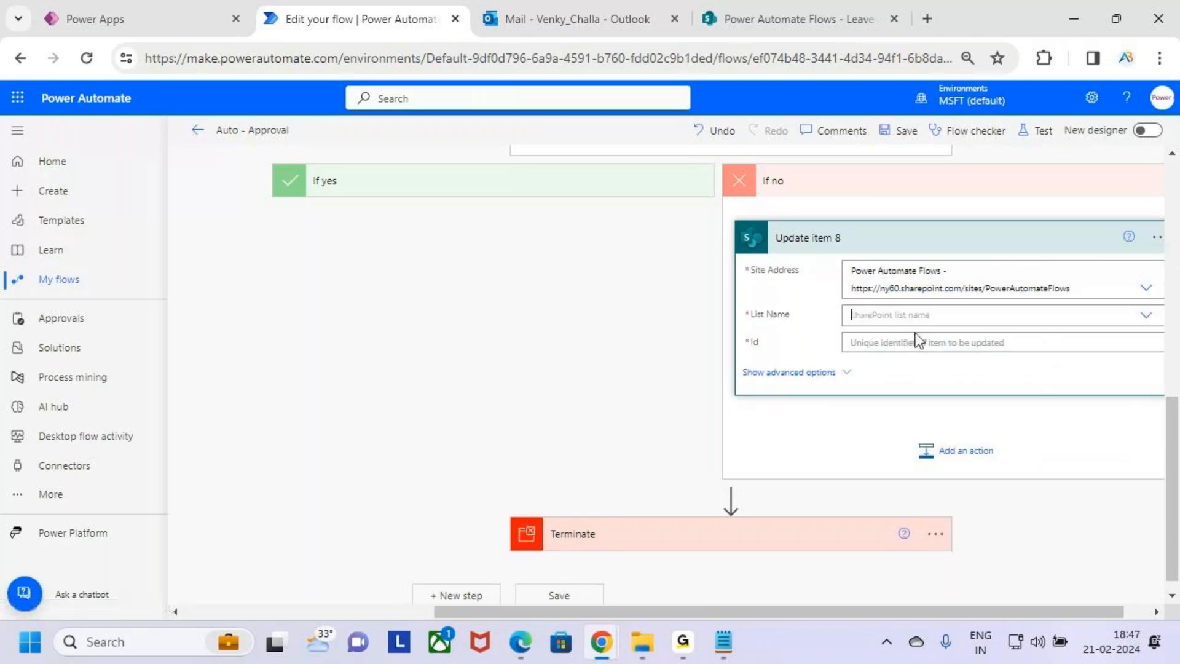
{"action": "left_click", "coordinate": [867, 314]}
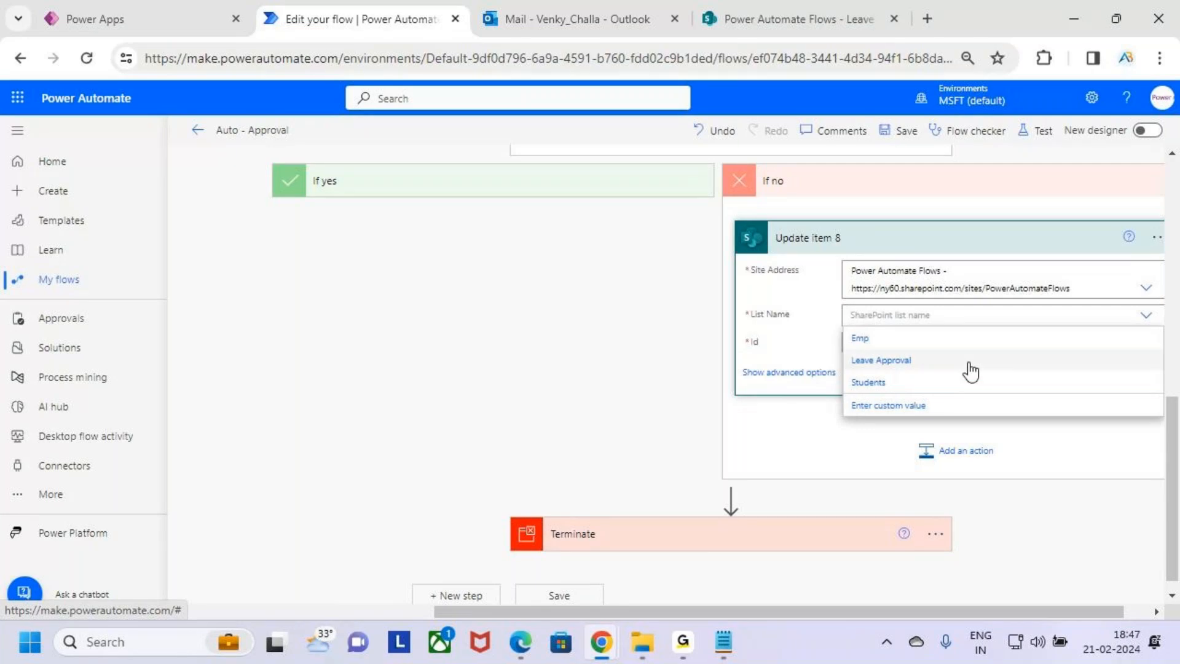
{"action": "left_click", "coordinate": [969, 363]}
{"action": "left_click", "coordinate": [948, 347]}
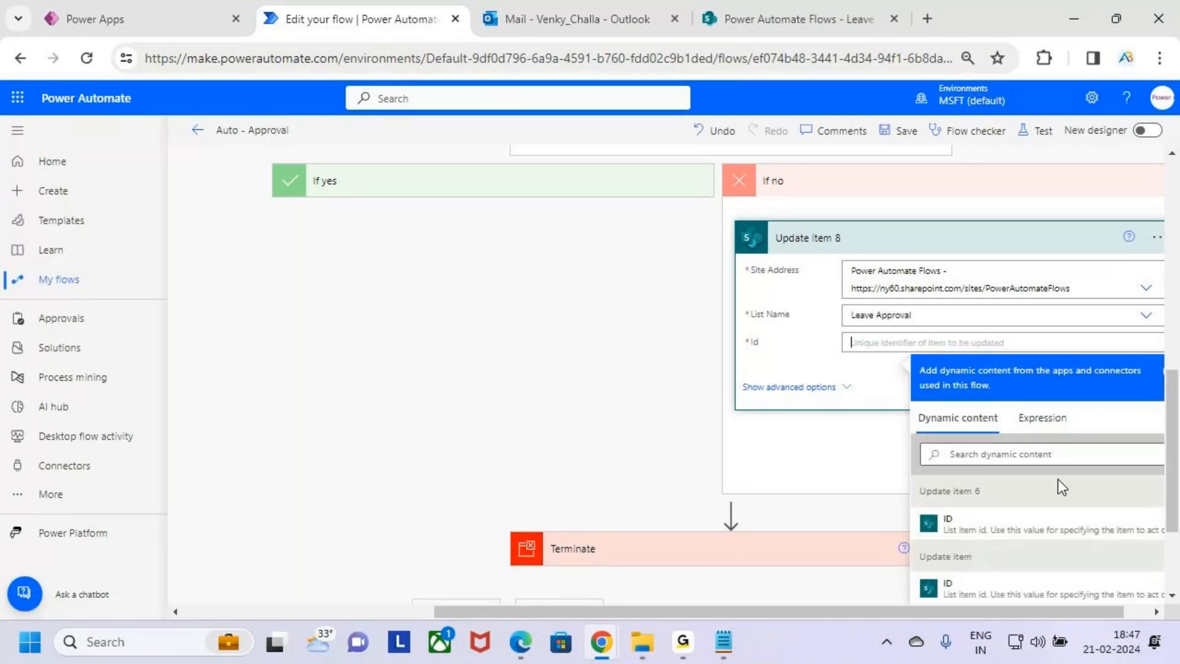
Fill the Id with the ID dynamic content from When an item is created
{"action": "scroll", "coordinate": [1069, 444], "scroll_direction": "down", "scroll_amount": 3}
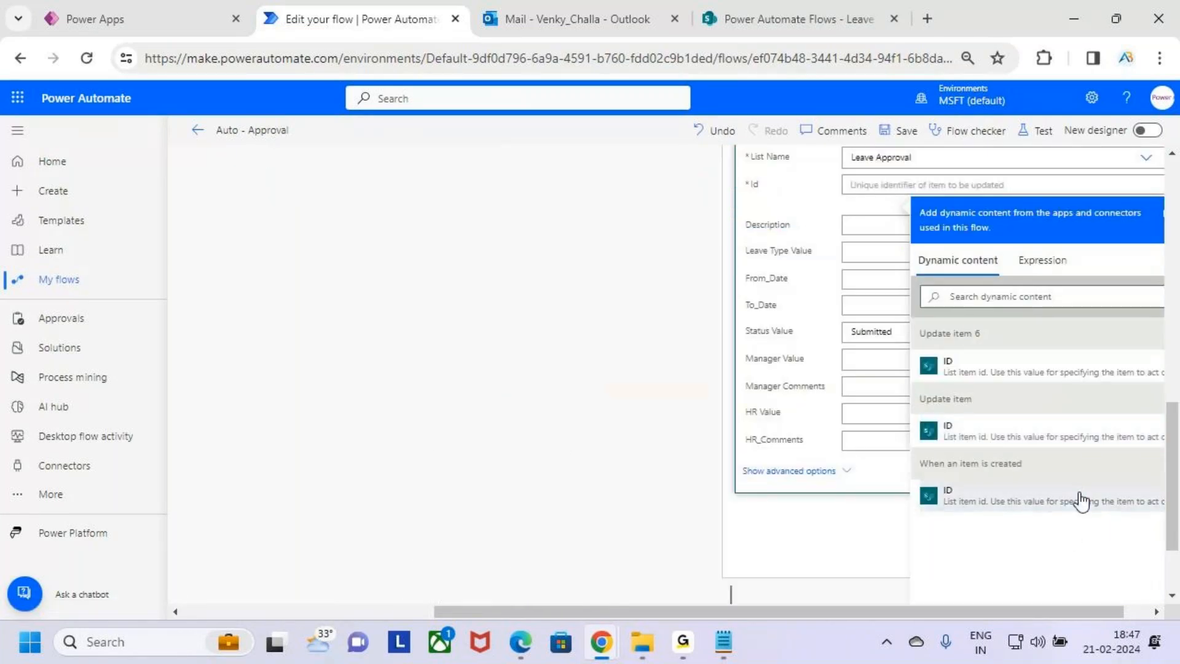
{"action": "left_click", "coordinate": [1080, 496]}
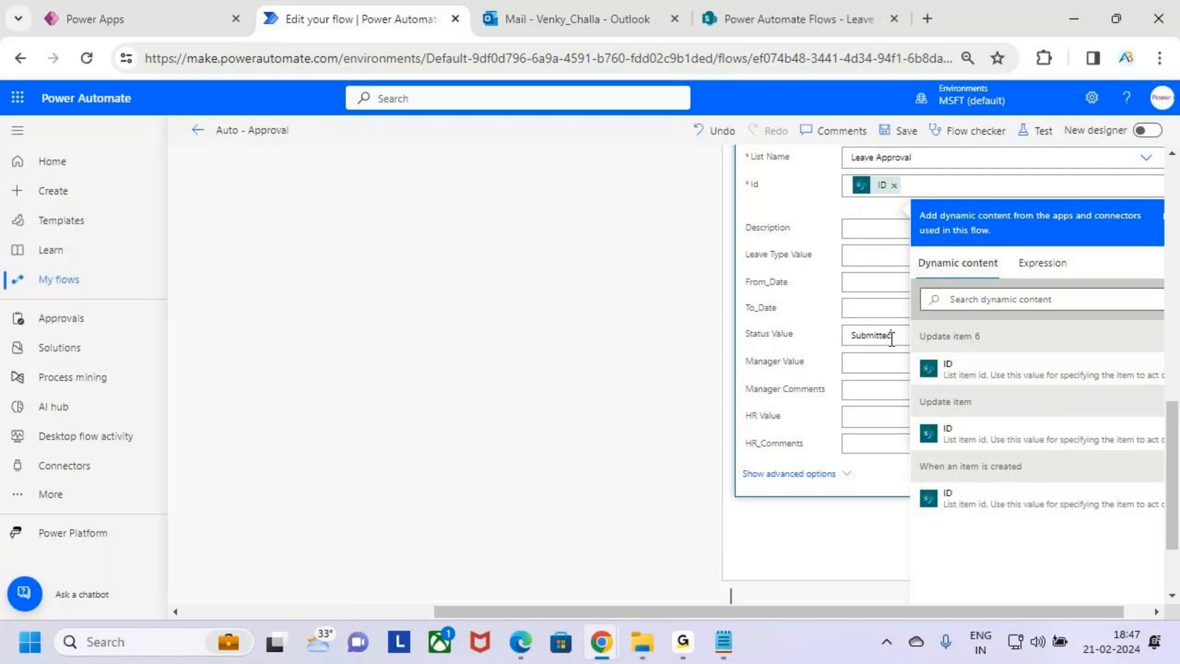
Set the Status Value to Reject
{"action": "left_click", "coordinate": [896, 341]}
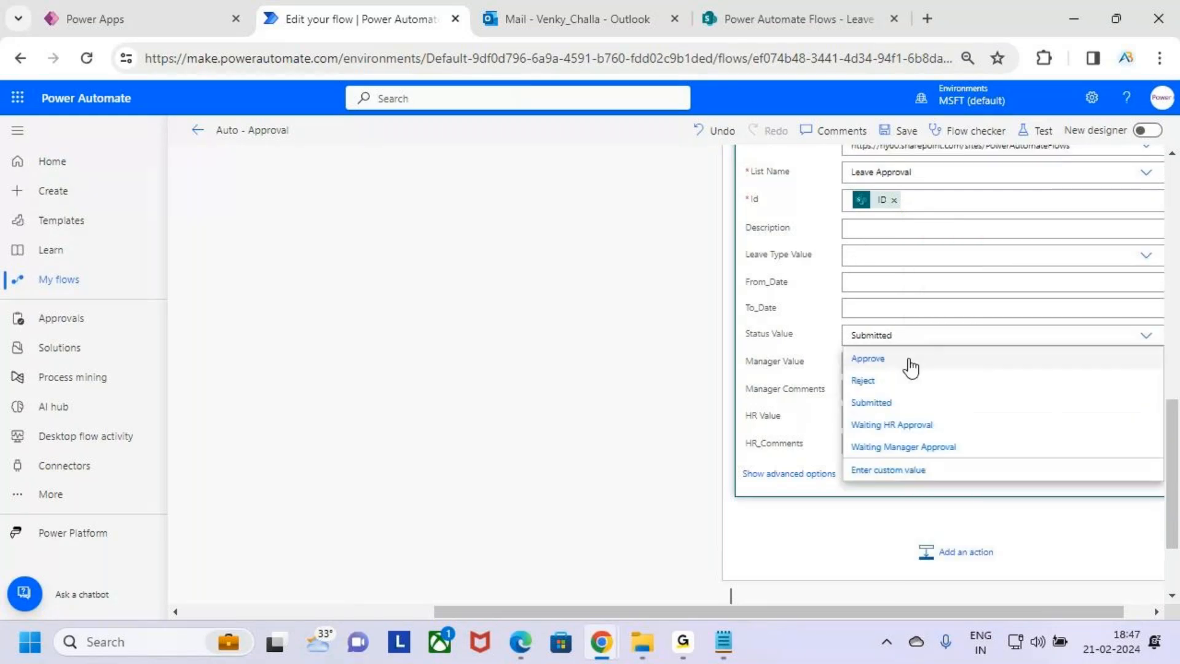
{"action": "scroll", "coordinate": [912, 365], "scroll_direction": "up", "scroll_amount": 5}
{"action": "scroll", "coordinate": [1021, 464], "scroll_direction": "down", "scroll_amount": 5}
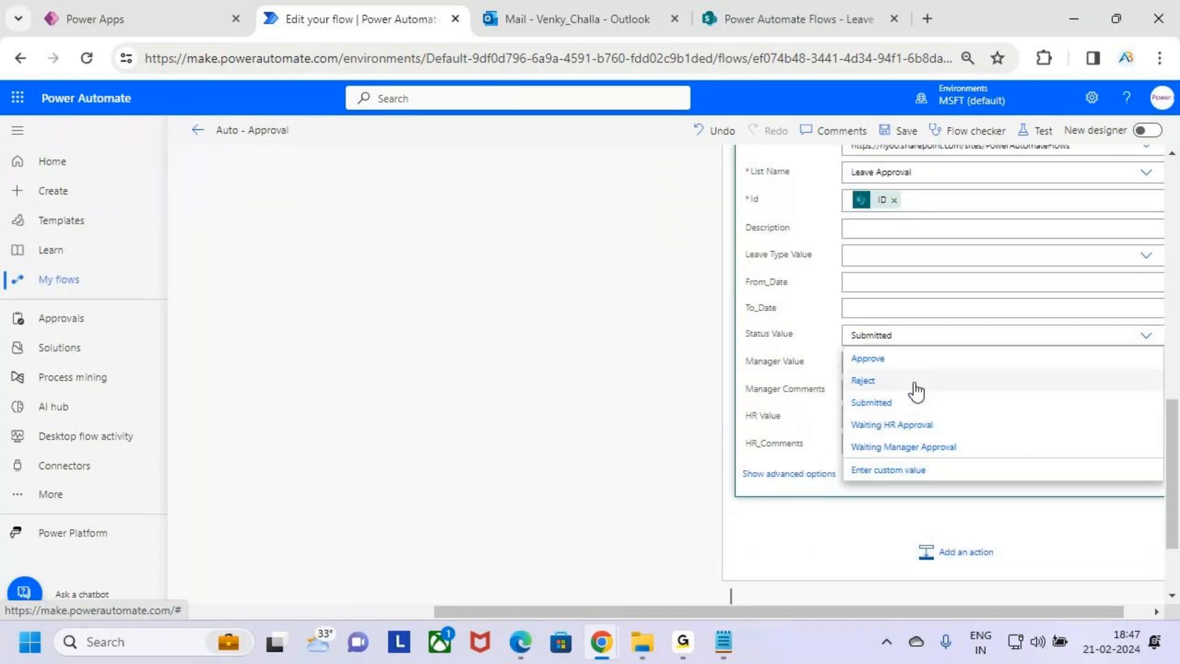
{"action": "left_click", "coordinate": [863, 380]}
{"action": "left_click", "coordinate": [893, 447]}
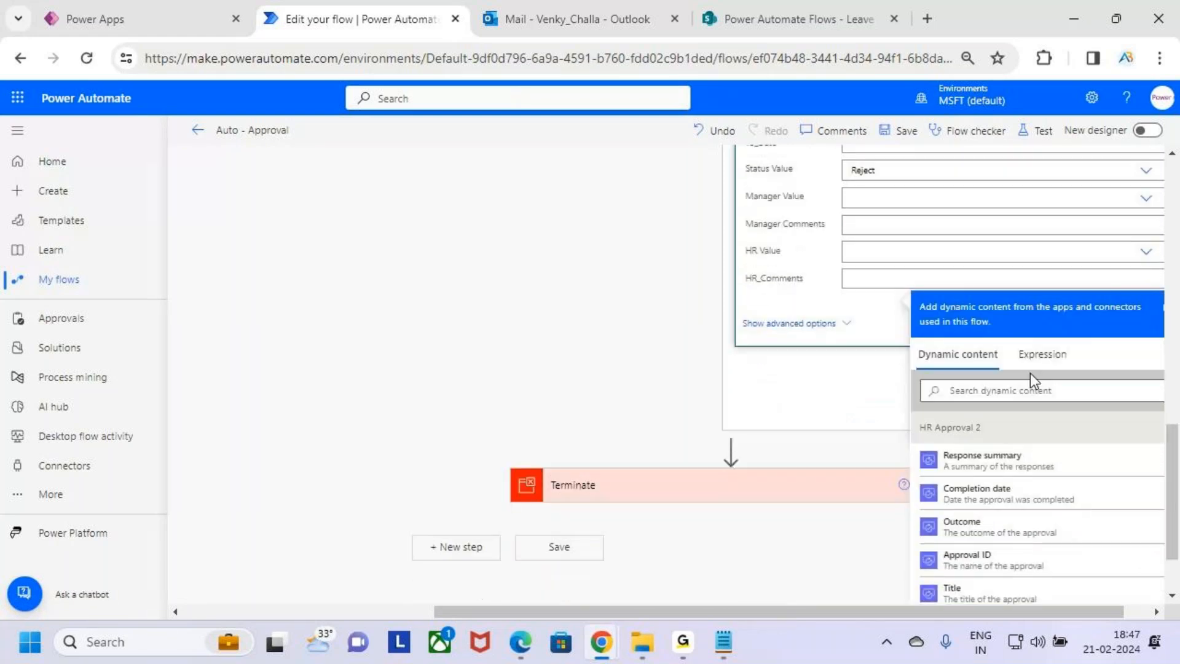
Fill HR_Comments with HR Approval 2's Responses Comments dynamic content
{"action": "scroll", "coordinate": [1085, 377], "scroll_direction": "down", "scroll_amount": 3}
{"action": "scroll", "coordinate": [1081, 390], "scroll_direction": "up", "scroll_amount": 5}
{"action": "scroll", "coordinate": [1086, 386], "scroll_direction": "down", "scroll_amount": 8}
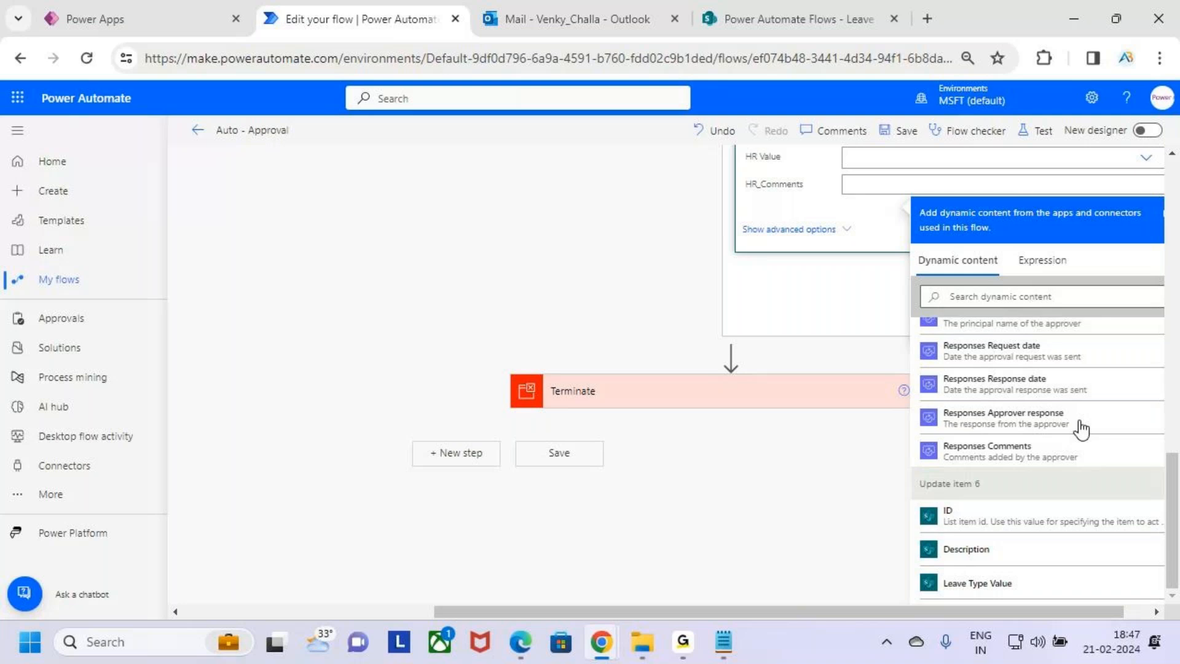
{"action": "scroll", "coordinate": [1080, 423], "scroll_direction": "down", "scroll_amount": 1}
{"action": "left_click", "coordinate": [1069, 388]}
Add a Send an email (V2) action after Update item 8 inside the Apply to each loop
{"action": "scroll", "coordinate": [966, 387], "scroll_direction": "up", "scroll_amount": 3}
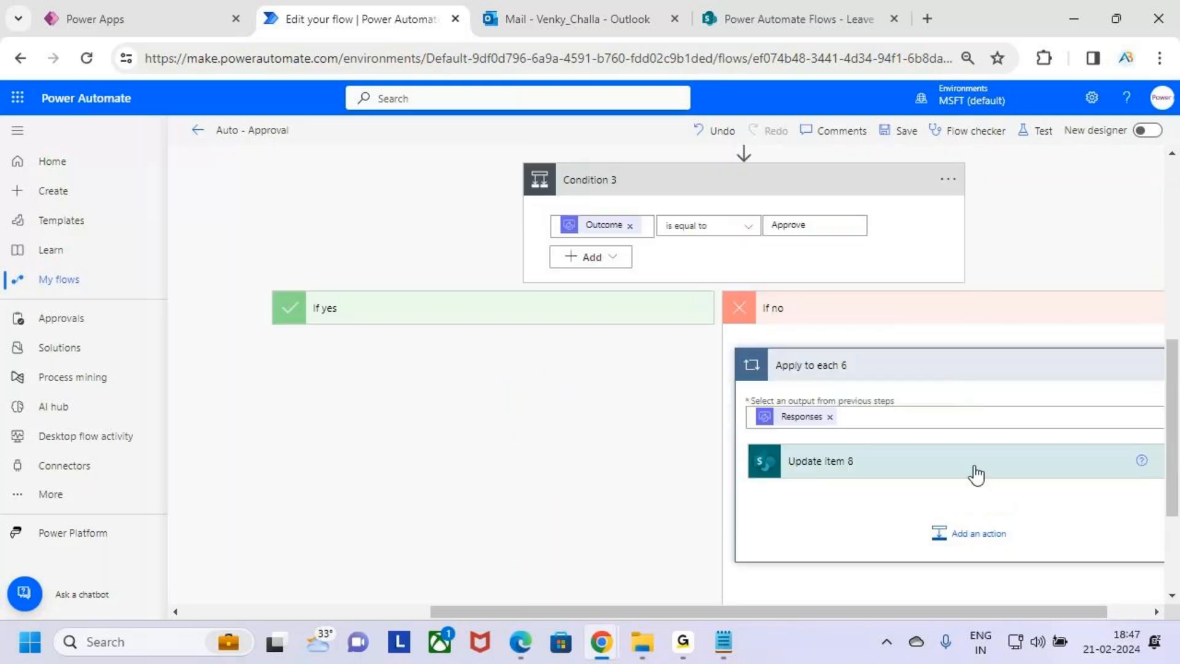
{"action": "scroll", "coordinate": [983, 474], "scroll_direction": "down", "scroll_amount": 3}
{"action": "scroll", "coordinate": [822, 457], "scroll_direction": "up", "scroll_amount": 3}
{"action": "left_click", "coordinate": [565, 308]}
{"action": "left_click", "coordinate": [564, 308]}
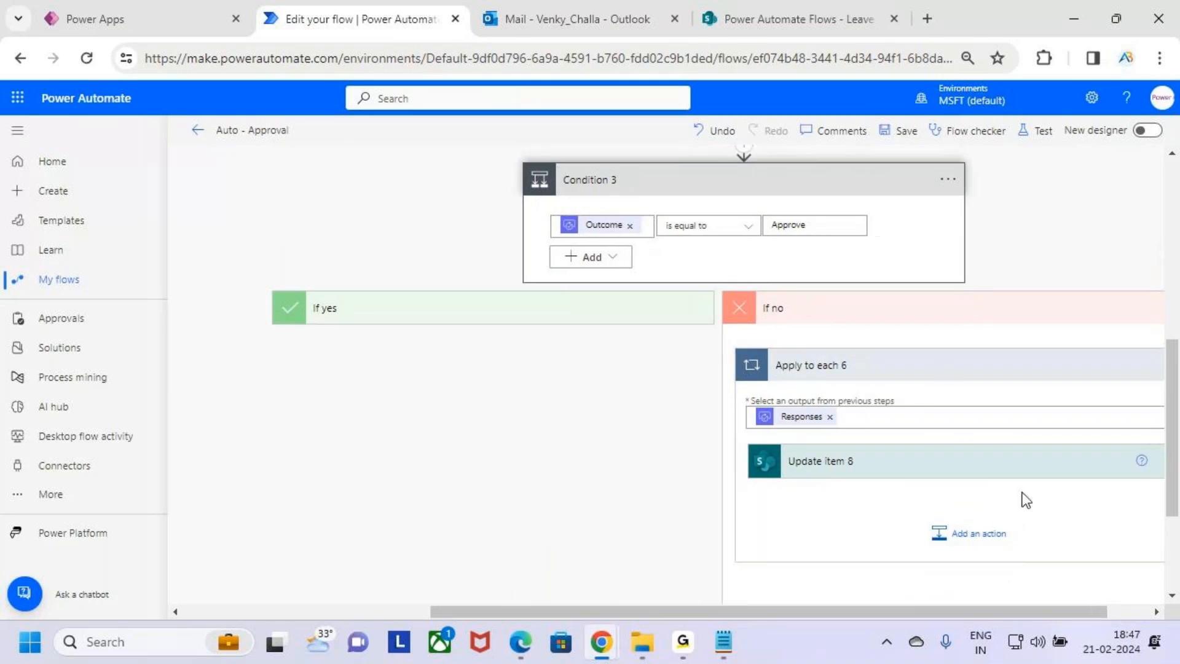
{"action": "scroll", "coordinate": [992, 492], "scroll_direction": "down", "scroll_amount": 1}
{"action": "left_click", "coordinate": [987, 475]}
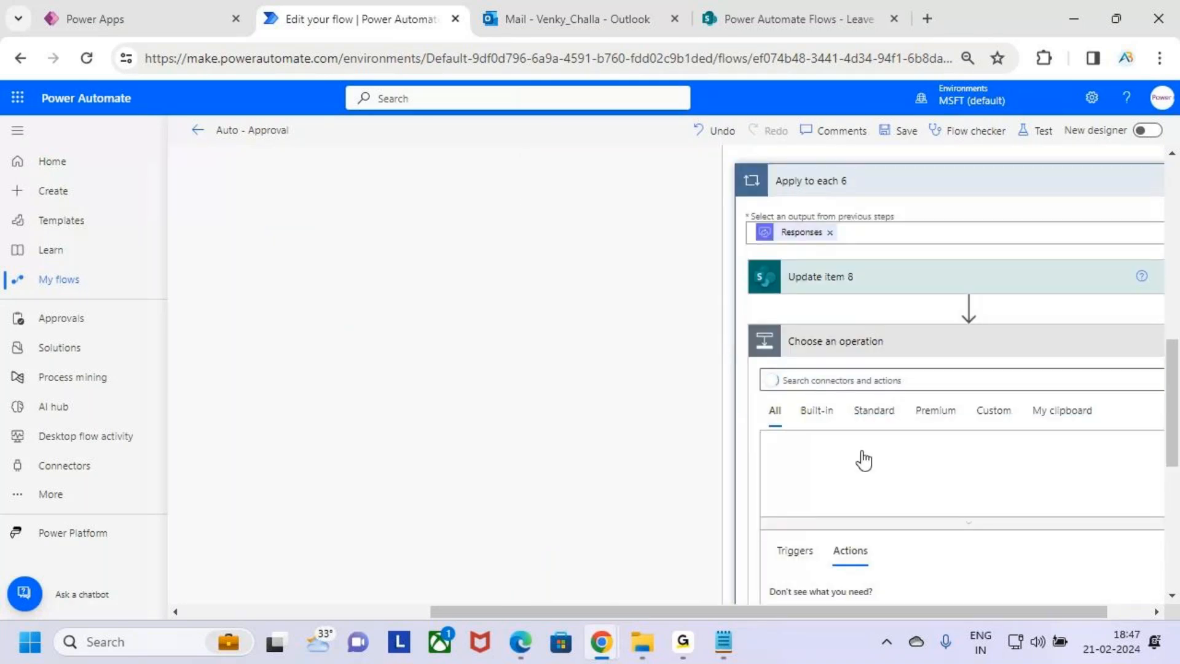
{"action": "left_click", "coordinate": [820, 382]}
{"action": "type", "text": "send an"}
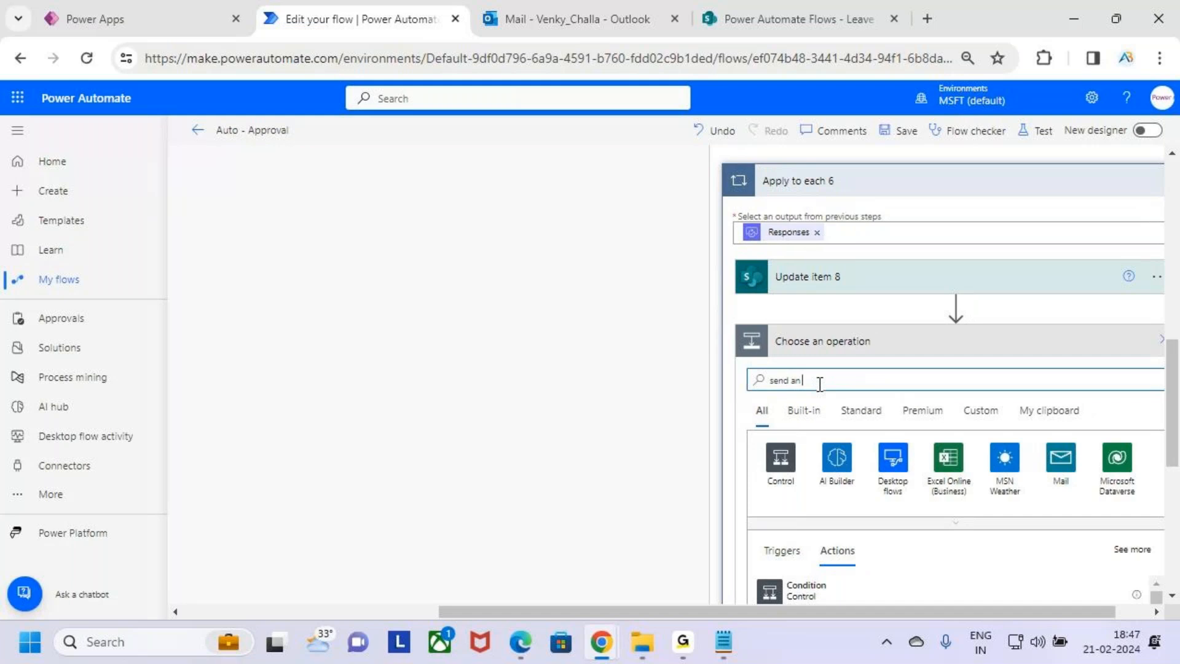
{"action": "type", "text": " email"}
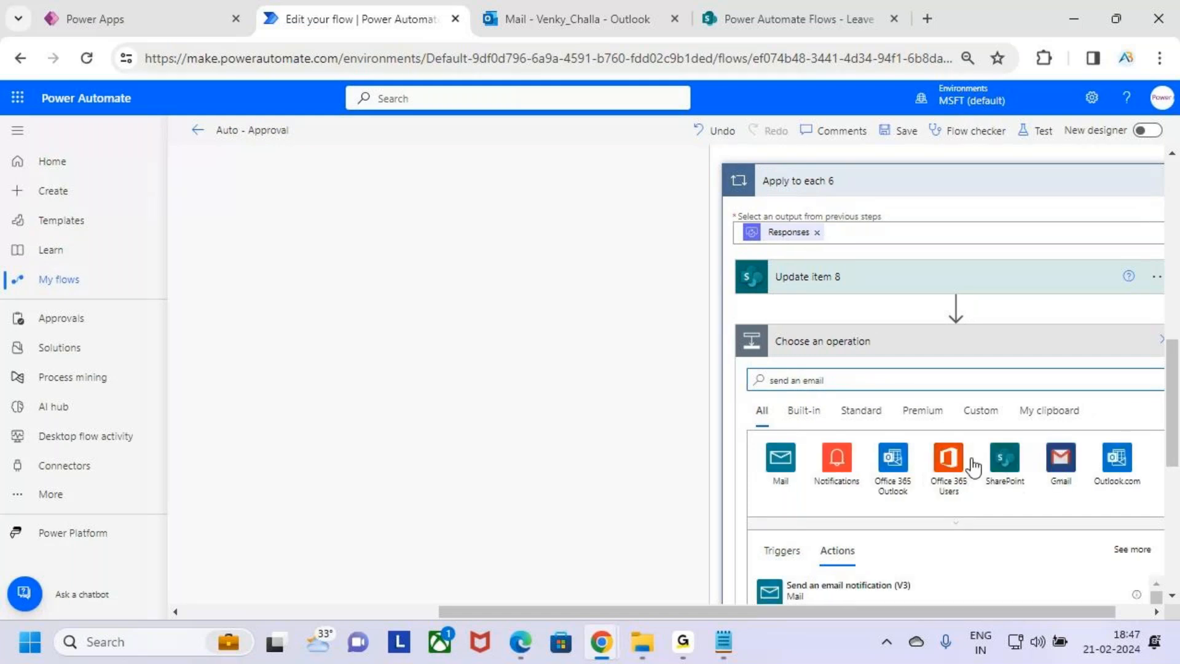
{"action": "scroll", "coordinate": [997, 431], "scroll_direction": "down", "scroll_amount": 4}
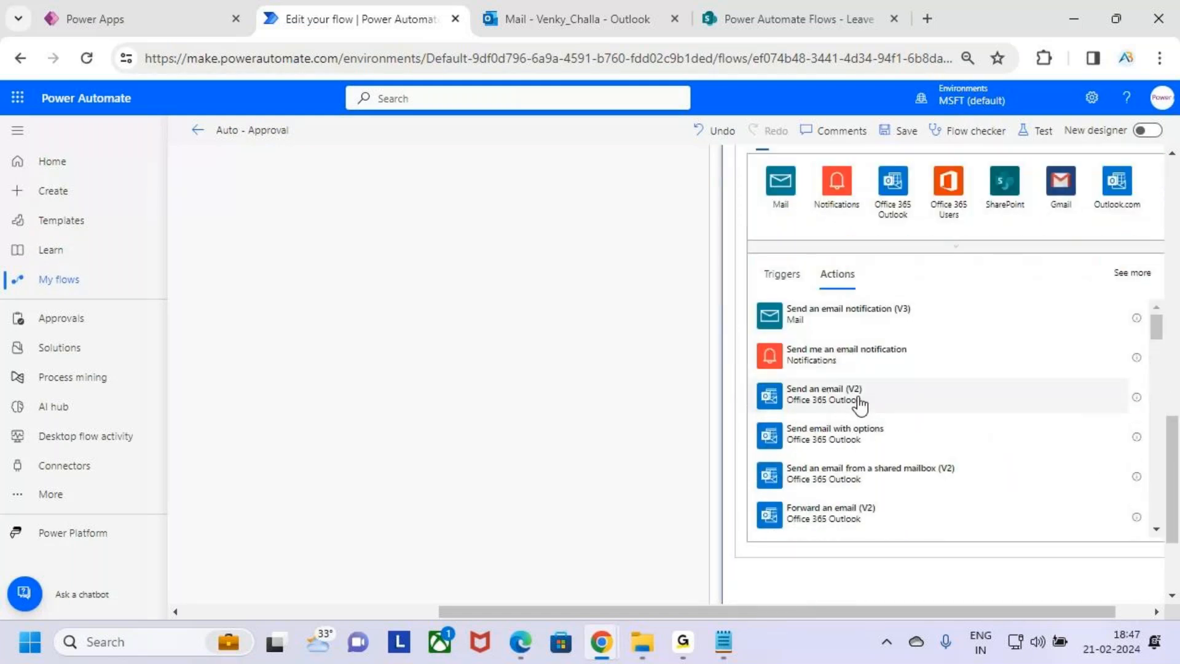
{"action": "left_click", "coordinate": [950, 410]}
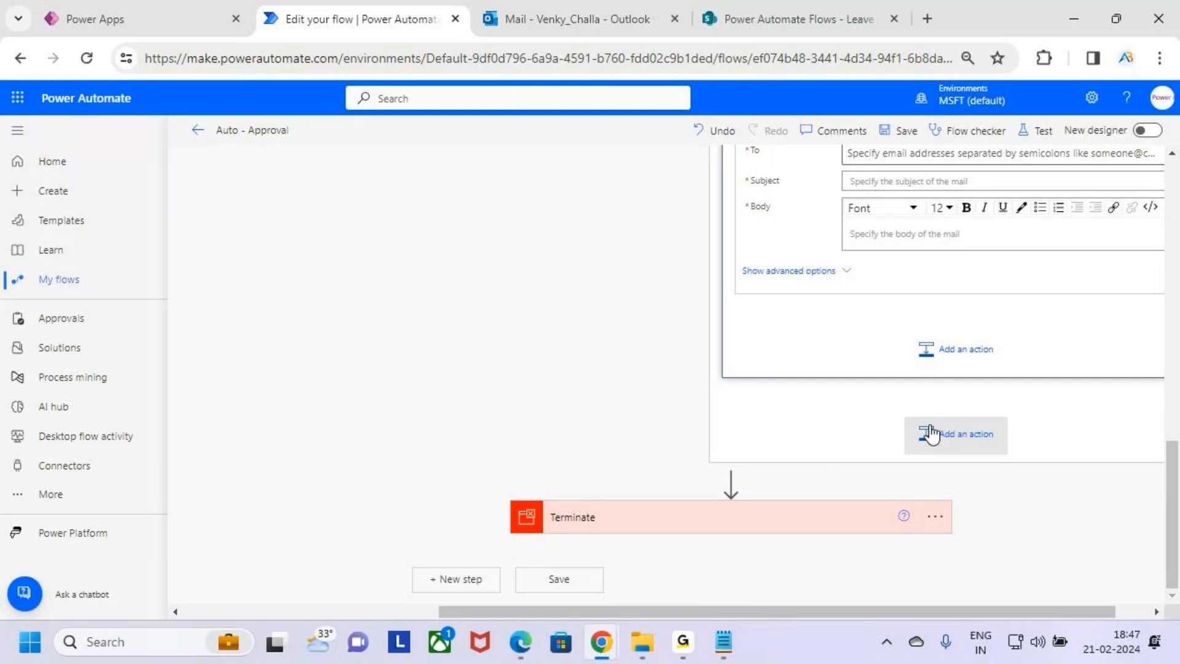
Set the email's To field to the Created By Email dynamic content
{"action": "scroll", "coordinate": [928, 434], "scroll_direction": "up", "scroll_amount": 3}
{"action": "left_click", "coordinate": [887, 337]}
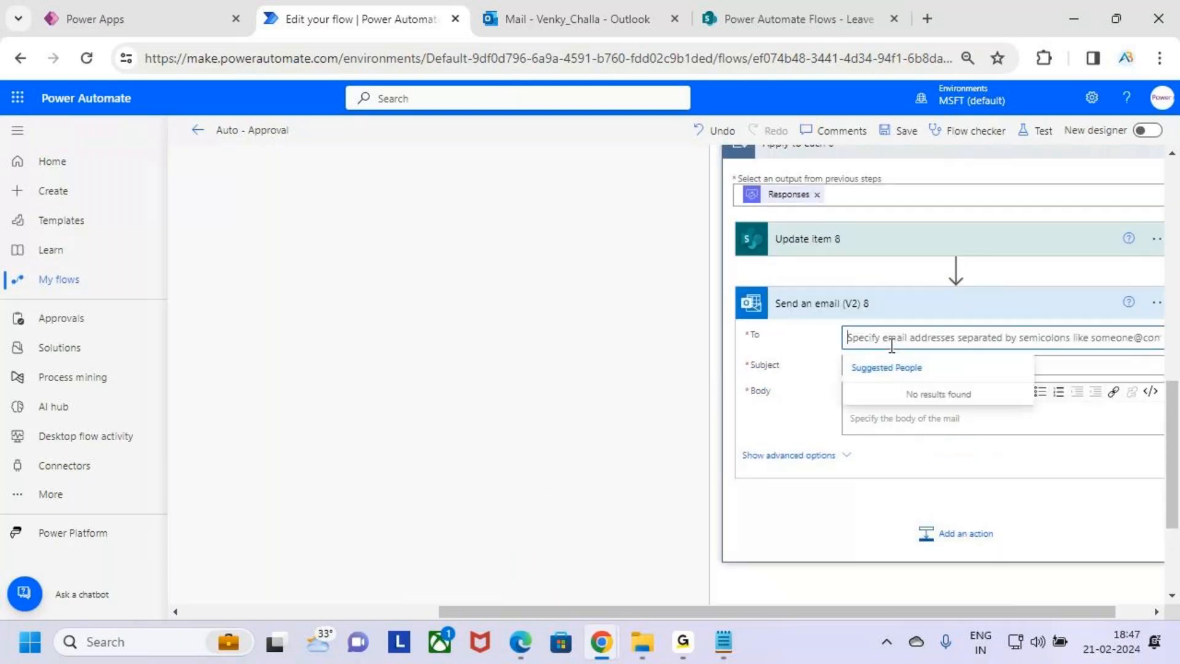
{"action": "left_click", "coordinate": [1093, 383]}
{"action": "scroll", "coordinate": [1046, 283], "scroll_direction": "down", "scroll_amount": 3}
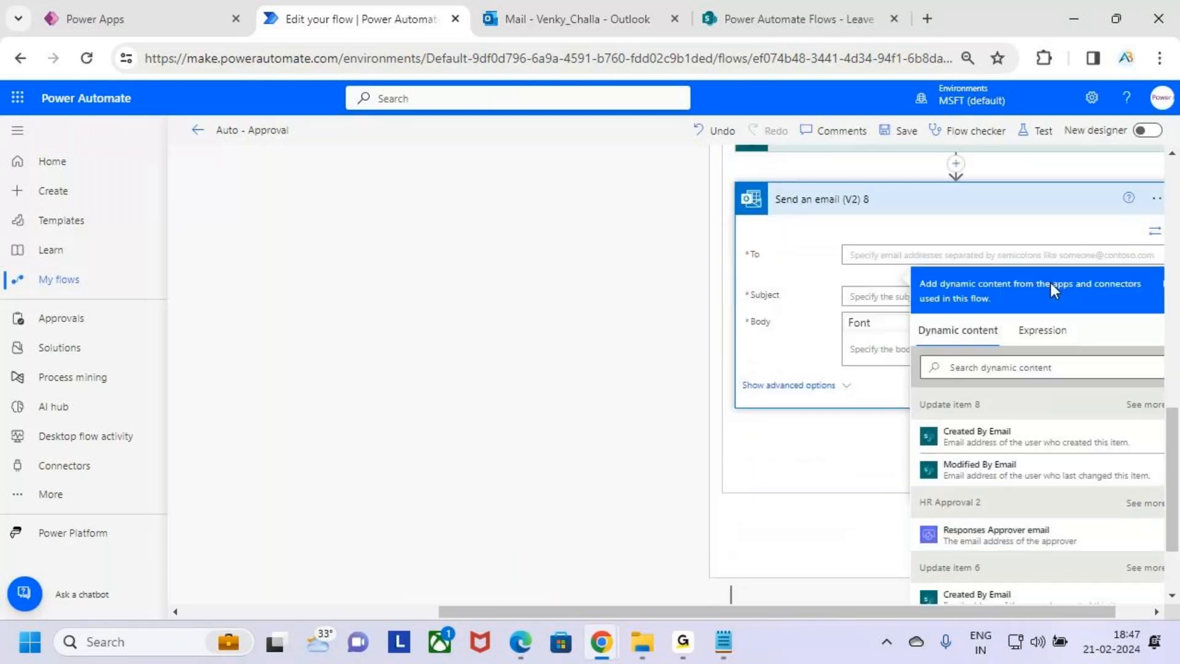
{"action": "scroll", "coordinate": [1067, 440], "scroll_direction": "down", "scroll_amount": 3}
{"action": "left_click", "coordinate": [1035, 478]}
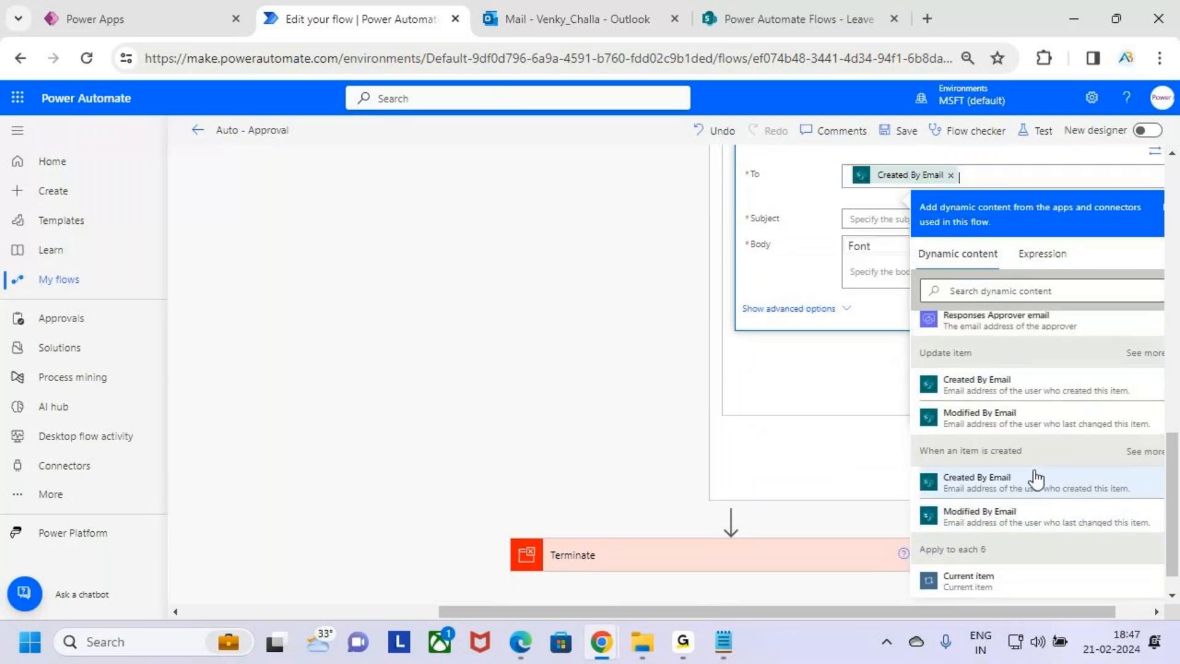
Enter "Rejected" as the email subject
{"action": "left_click", "coordinate": [863, 220]}
{"action": "type", "text": "Rejected"}
{"action": "left_click", "coordinate": [890, 289]}
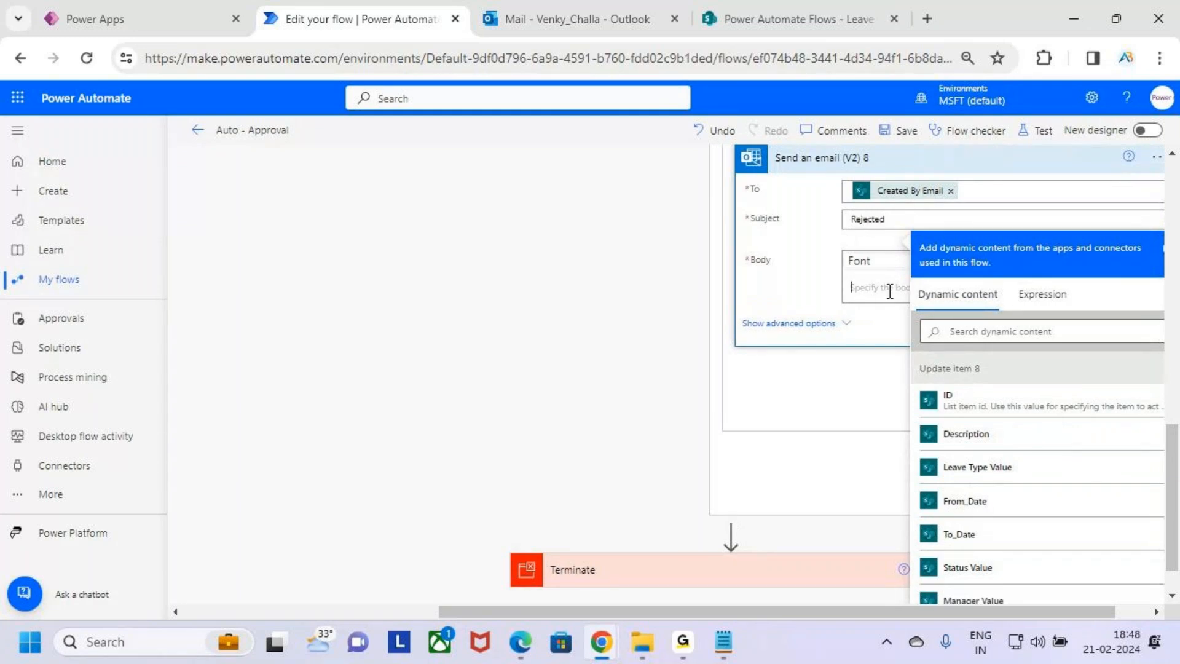
Start the email body with "Hii" followed by Created By DisplayName, then begin a new line
{"action": "type", "text": "Hii"}
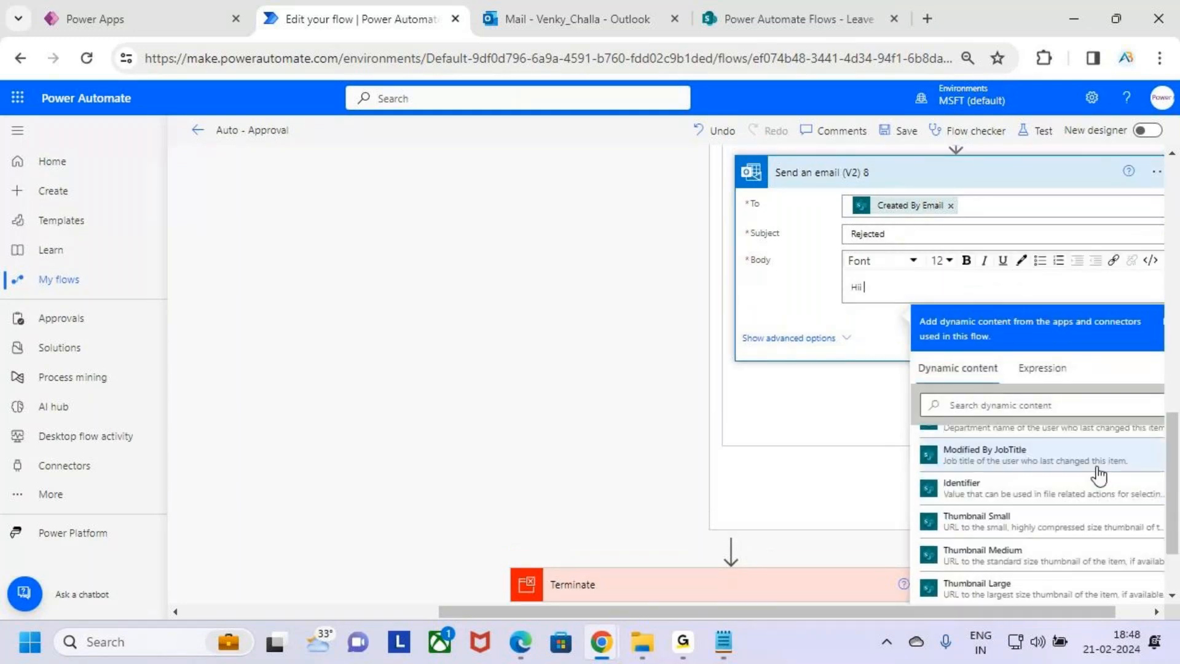
{"action": "scroll", "coordinate": [1091, 200], "scroll_direction": "down", "scroll_amount": 3}
{"action": "scroll", "coordinate": [1079, 476], "scroll_direction": "down", "scroll_amount": 10}
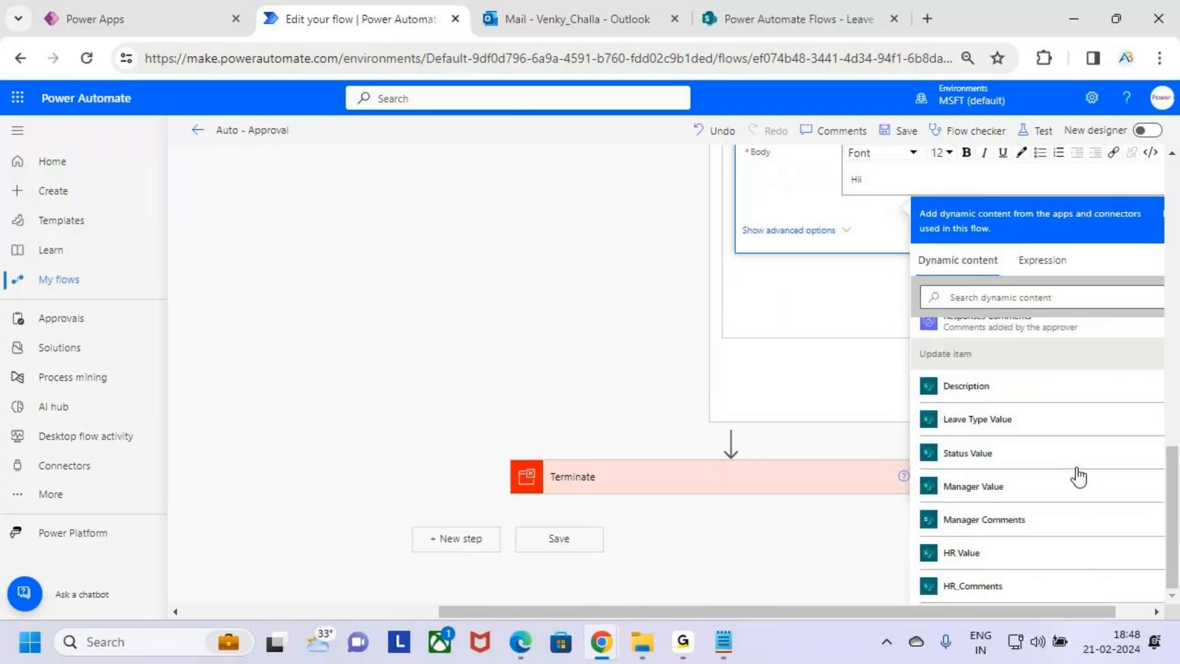
{"action": "scroll", "coordinate": [1079, 477], "scroll_direction": "up", "scroll_amount": 10}
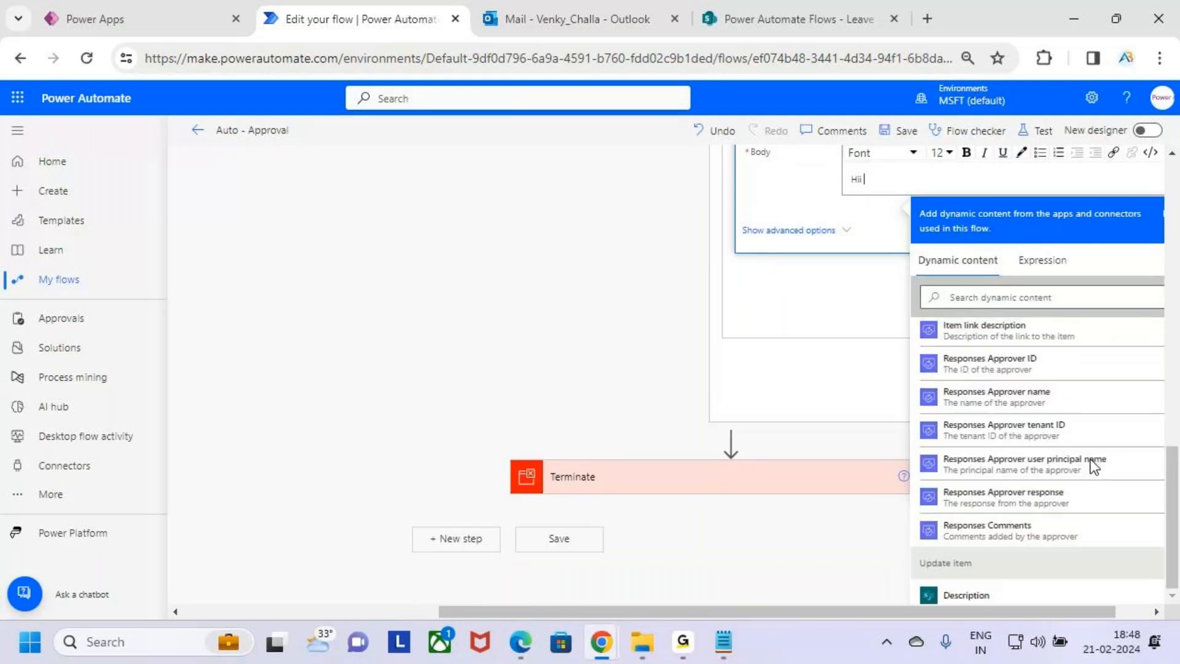
{"action": "scroll", "coordinate": [1105, 455], "scroll_direction": "down", "scroll_amount": 6}
{"action": "scroll", "coordinate": [1104, 456], "scroll_direction": "up", "scroll_amount": 4}
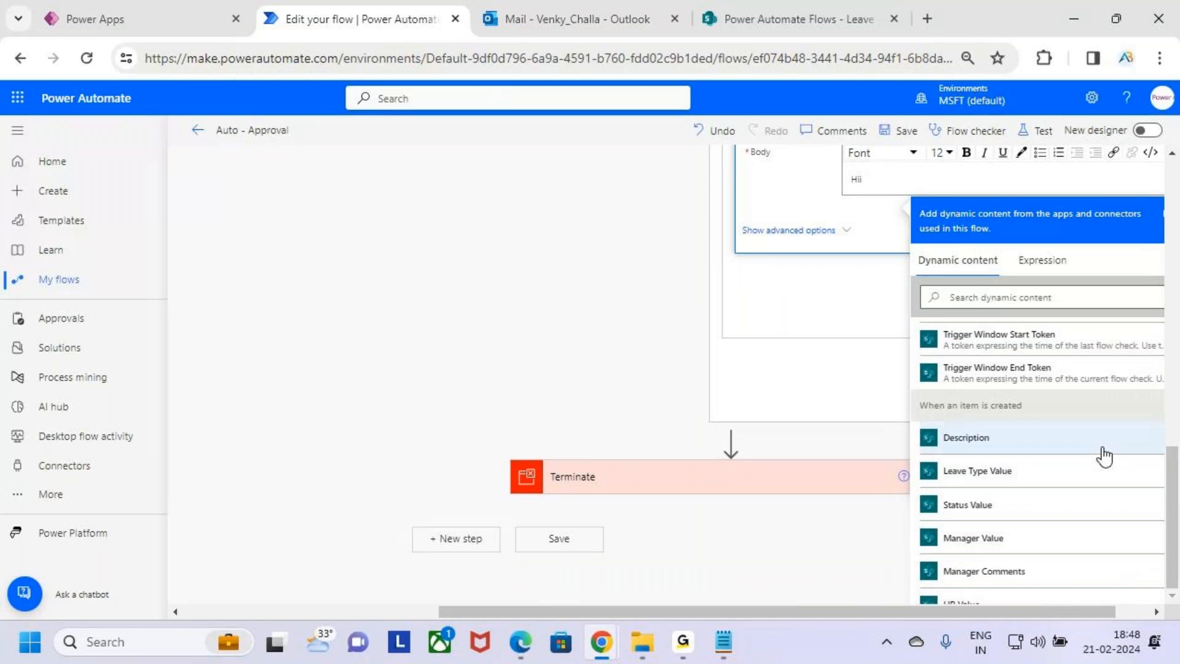
{"action": "scroll", "coordinate": [1105, 456], "scroll_direction": "down", "scroll_amount": 2}
{"action": "scroll", "coordinate": [1105, 456], "scroll_direction": "down", "scroll_amount": 5}
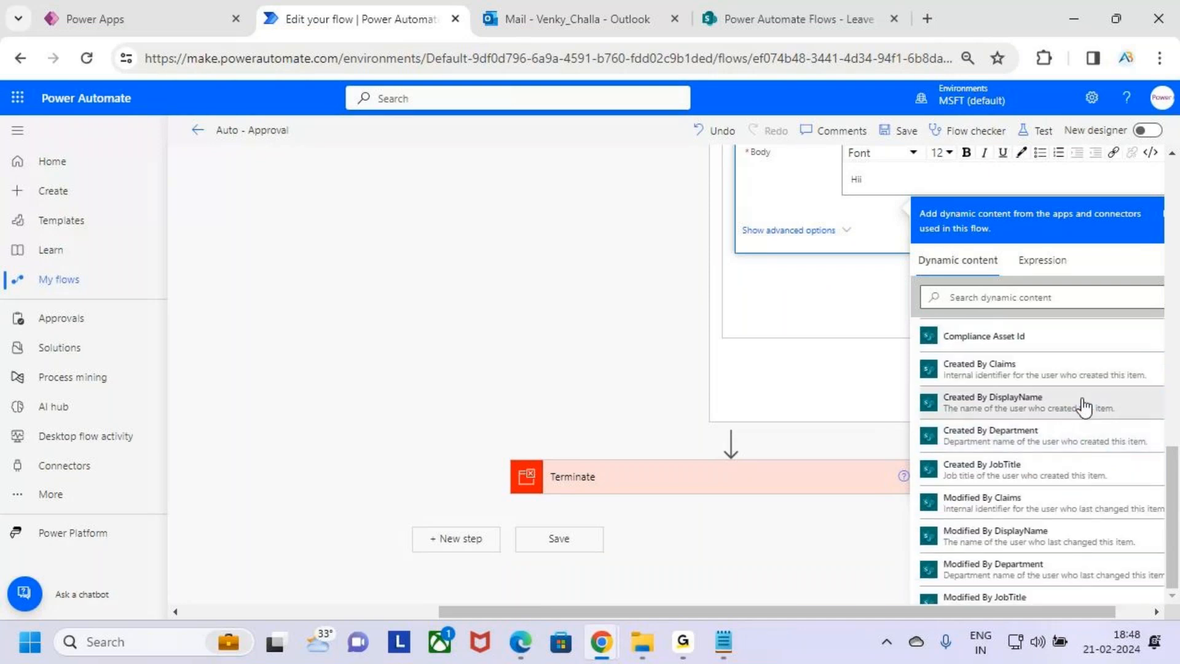
{"action": "left_click", "coordinate": [1077, 407]}
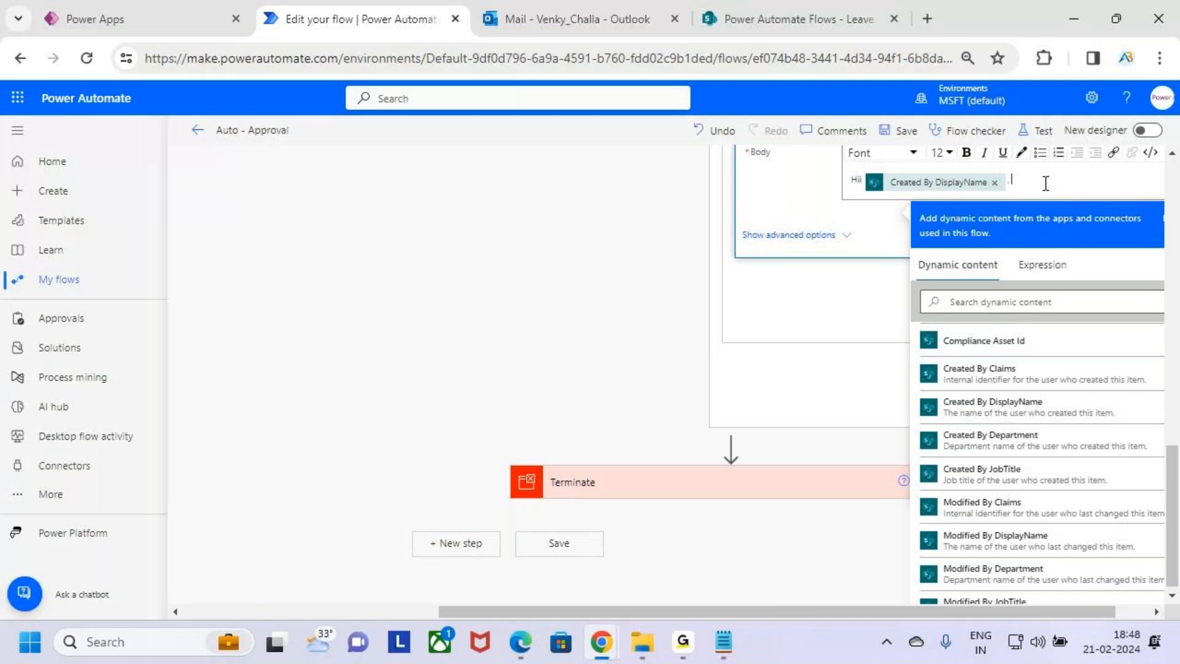
{"action": "key", "text": "BackSpace"}
{"action": "key", "text": "BackSpace"}
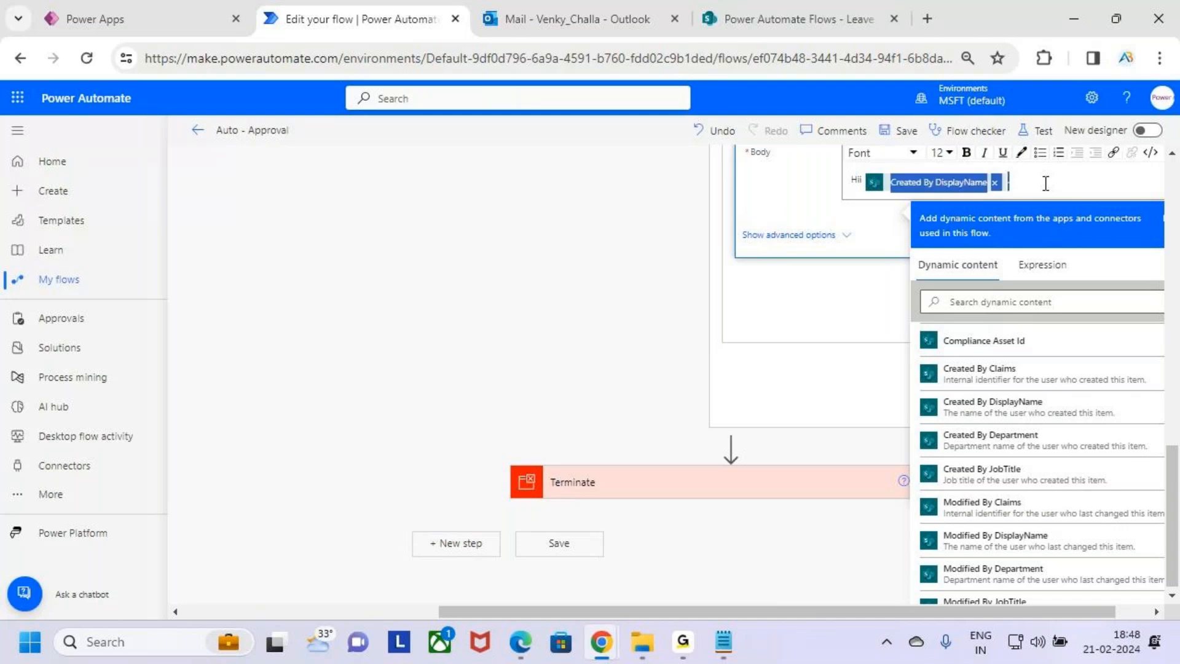
{"action": "left_click", "coordinate": [1031, 181]}
{"action": "key", "text": "Return"}
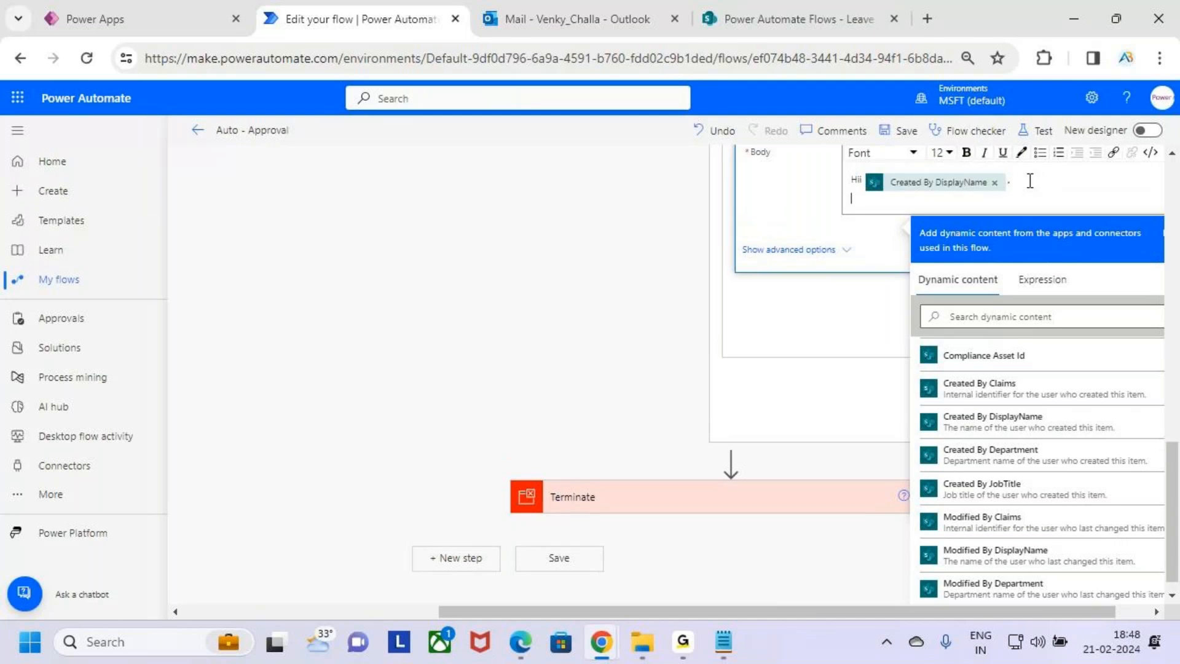
Continue the email body with "Your Leave Request has been", the HR approval's Outcome, and "by HR"
{"action": "key", "text": "Return"}
{"action": "type", "text": "Your Leave Re"}
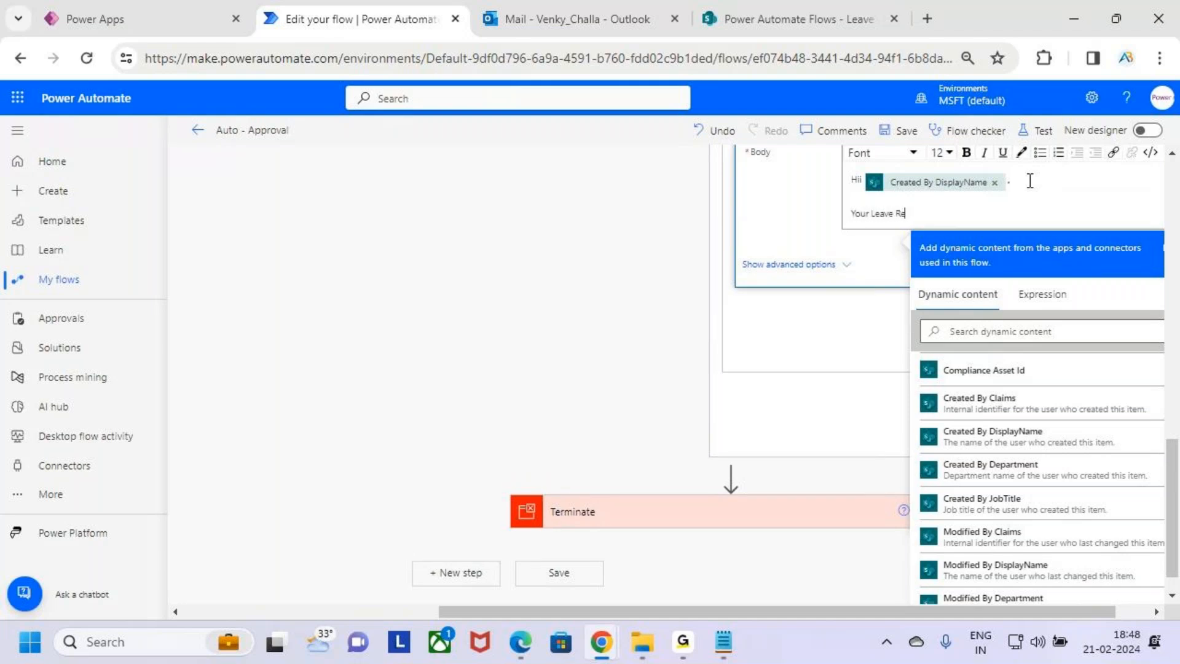
{"action": "type", "text": "quest has be"}
{"action": "type", "text": "en "}
{"action": "type", "text": "Re"}
{"action": "key", "text": "BackSpace"}
{"action": "key", "text": "BackSpace"}
{"action": "scroll", "coordinate": [1054, 482], "scroll_direction": "down", "scroll_amount": 5}
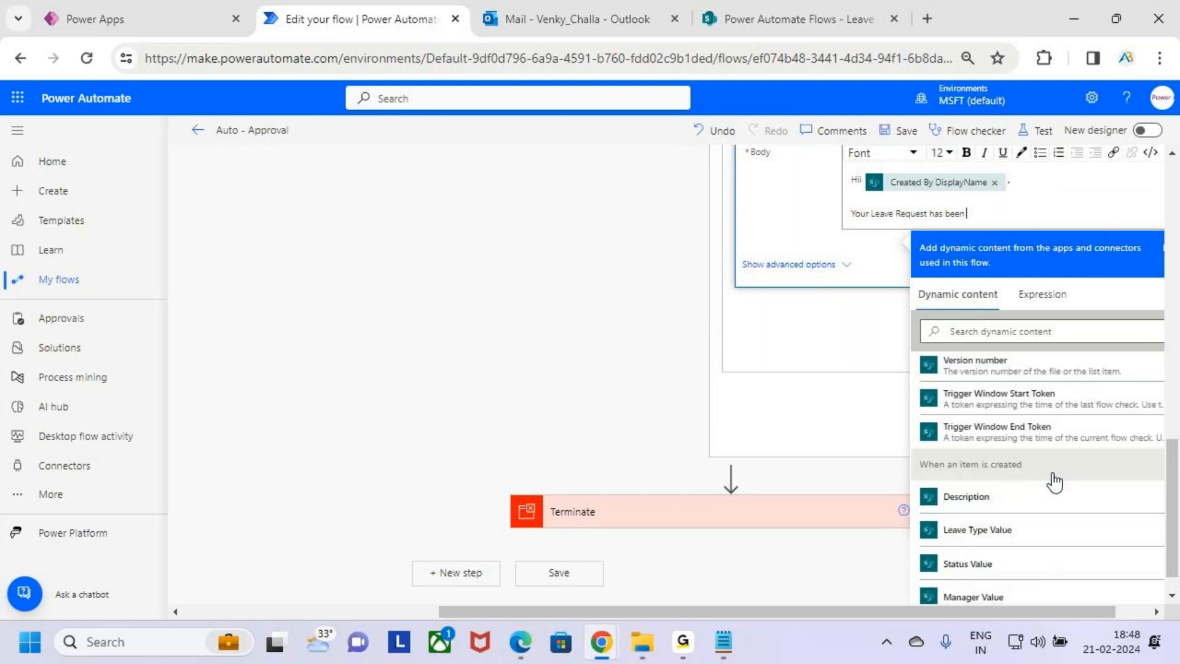
{"action": "scroll", "coordinate": [1082, 512], "scroll_direction": "down", "scroll_amount": 10}
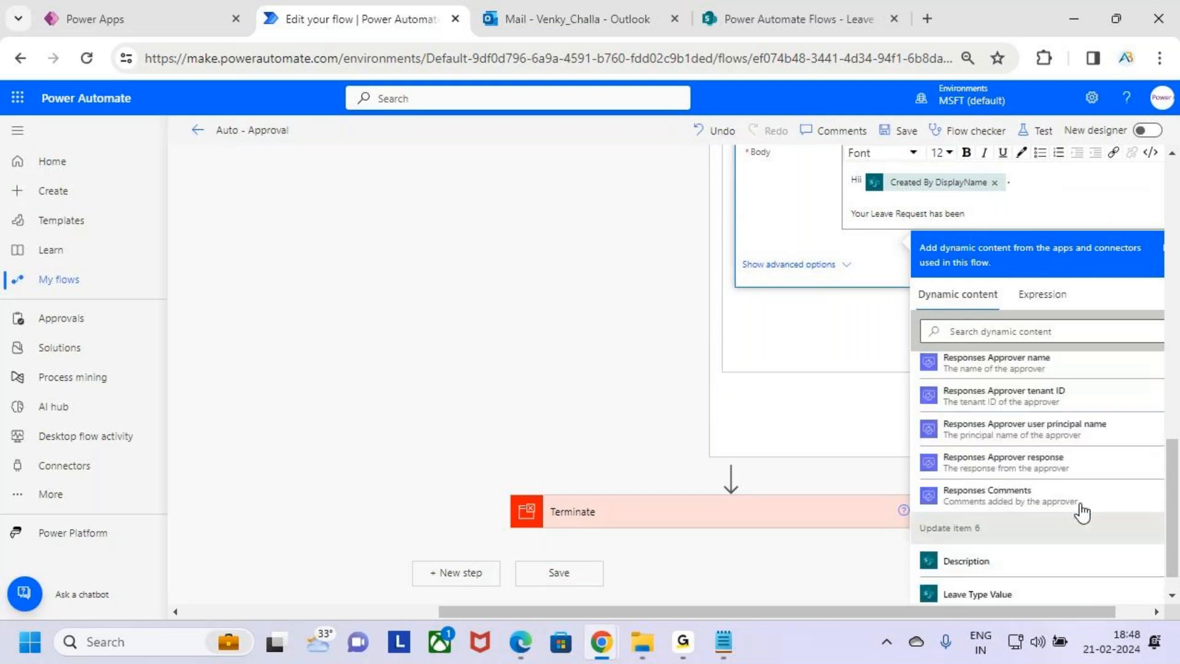
{"action": "scroll", "coordinate": [1082, 512], "scroll_direction": "up", "scroll_amount": 6}
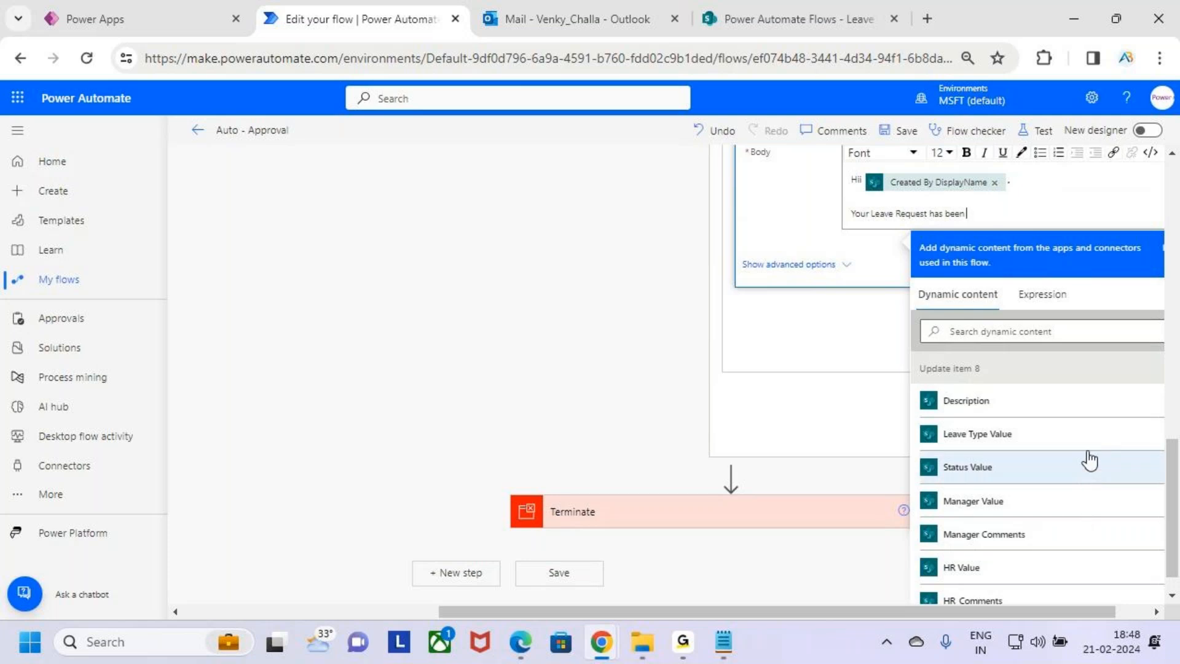
{"action": "scroll", "coordinate": [1088, 455], "scroll_direction": "down", "scroll_amount": 2}
{"action": "scroll", "coordinate": [1089, 458], "scroll_direction": "down", "scroll_amount": 10}
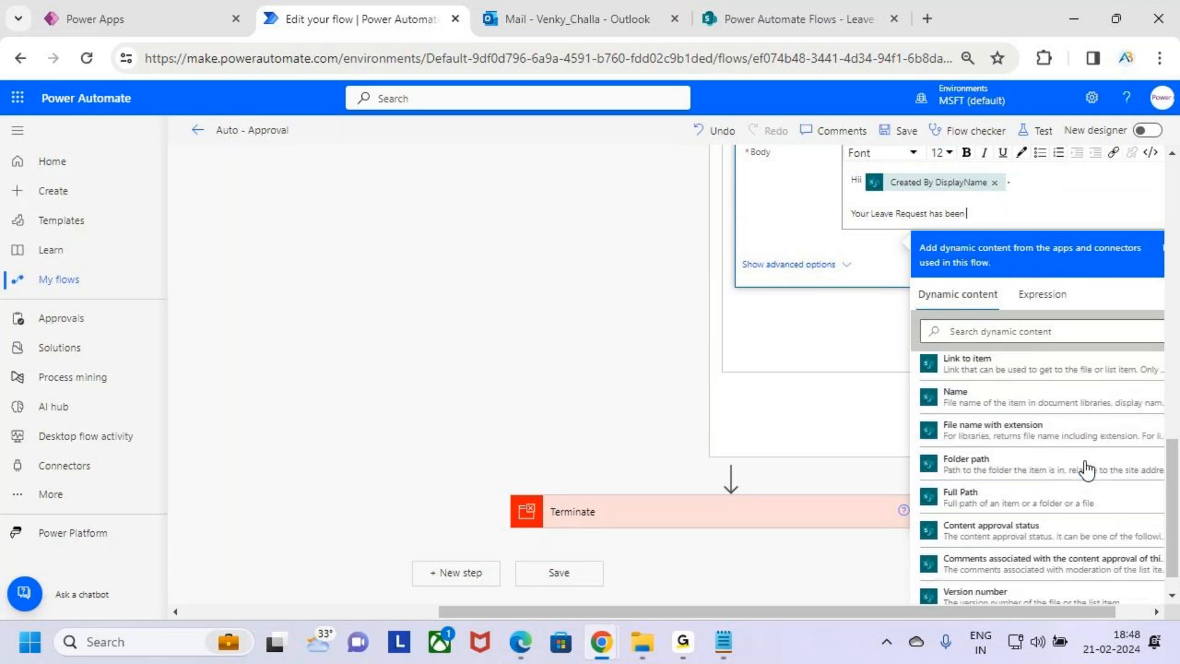
{"action": "scroll", "coordinate": [1087, 471], "scroll_direction": "down", "scroll_amount": 5}
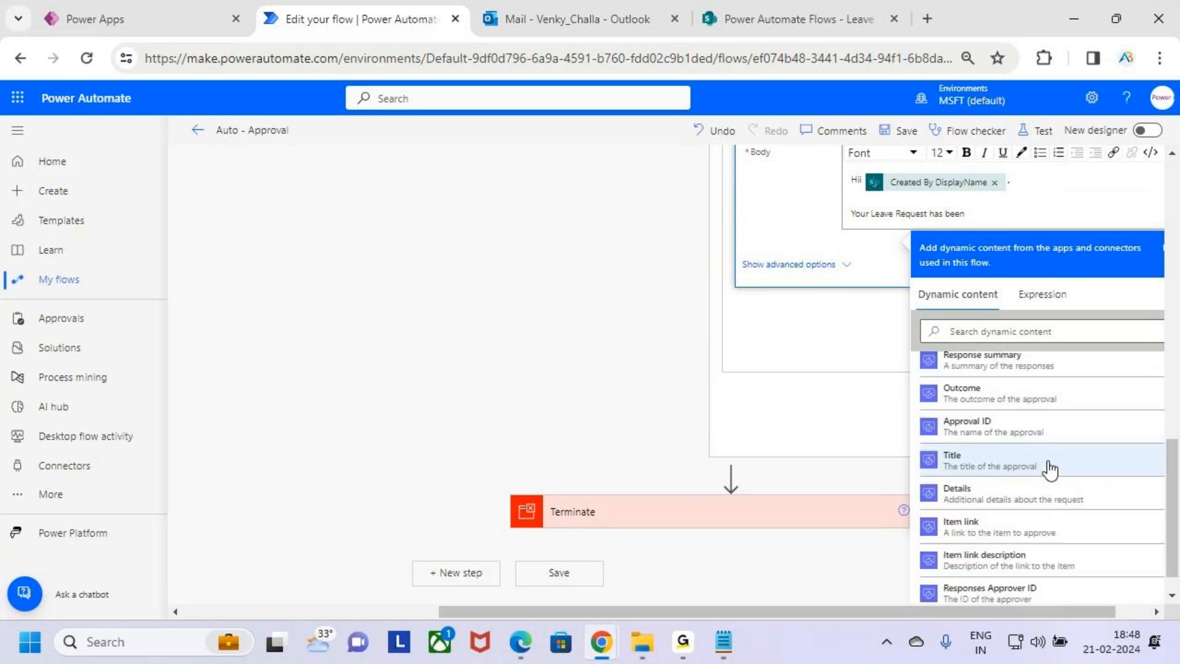
{"action": "scroll", "coordinate": [1051, 477], "scroll_direction": "up", "scroll_amount": 5}
{"action": "scroll", "coordinate": [1030, 464], "scroll_direction": "down", "scroll_amount": 1}
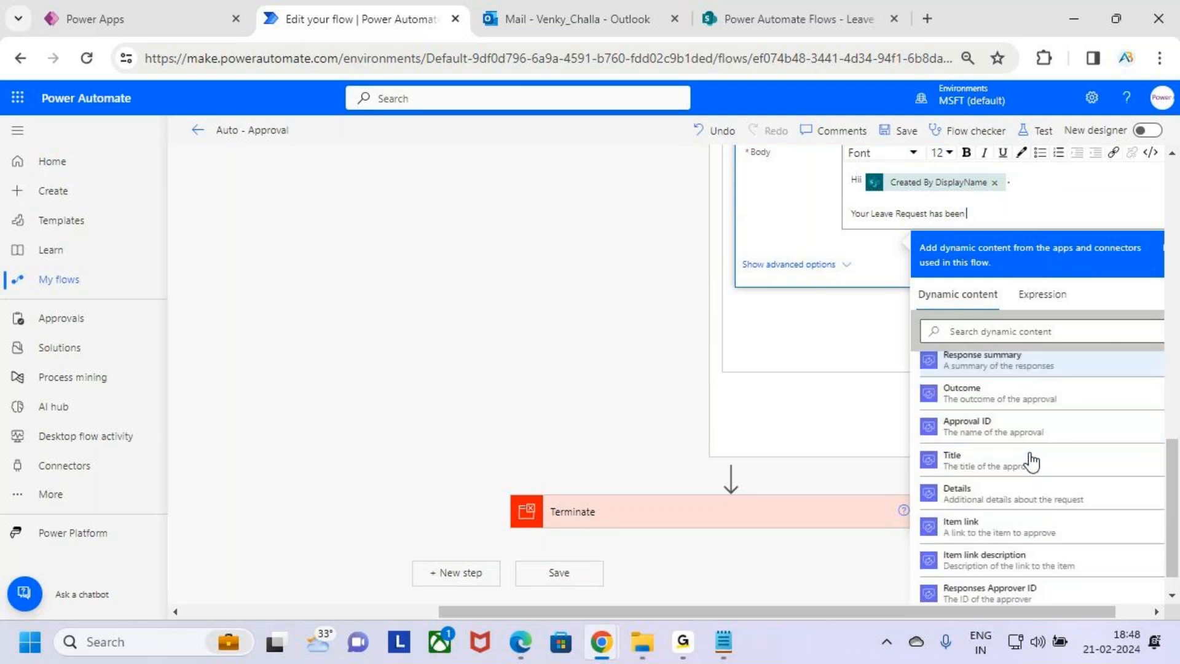
{"action": "left_click", "coordinate": [1018, 399]}
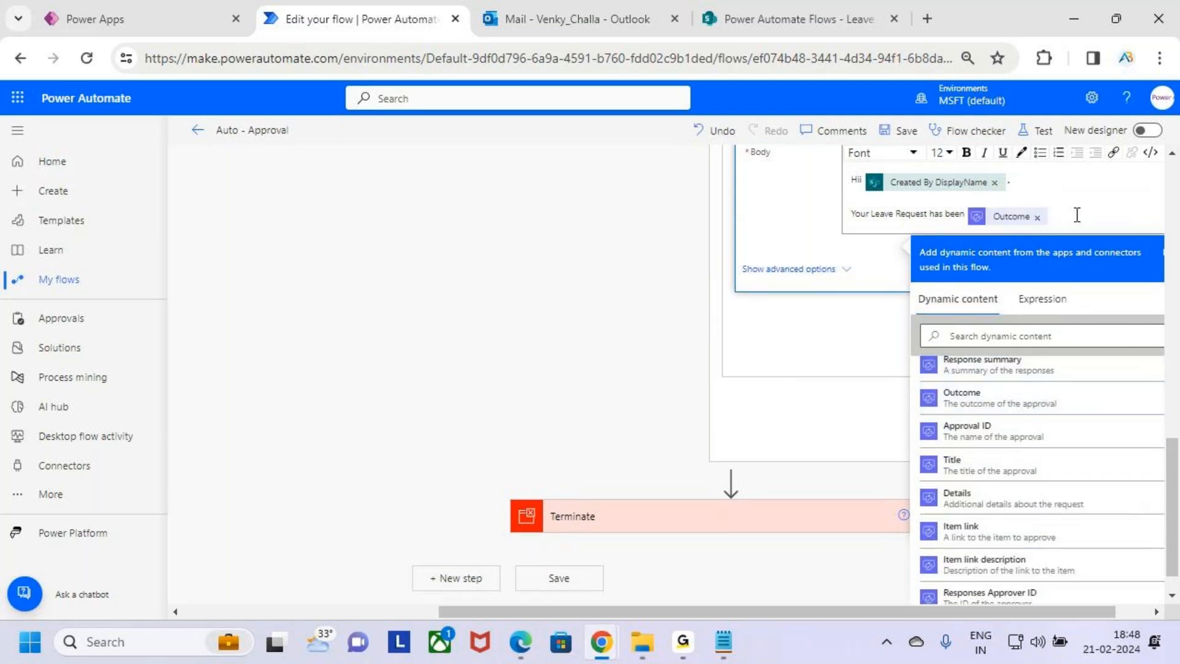
{"action": "type", "text": "by HR"}
Make the "by HR" text bold and start a new line in the body
{"action": "double_click", "coordinate": [1075, 215]}
{"action": "left_click", "coordinate": [966, 152]}
{"action": "left_click_drag", "start_coordinate": [1052, 216], "coordinate": [975, 217]}
{"action": "left_click", "coordinate": [968, 155]}
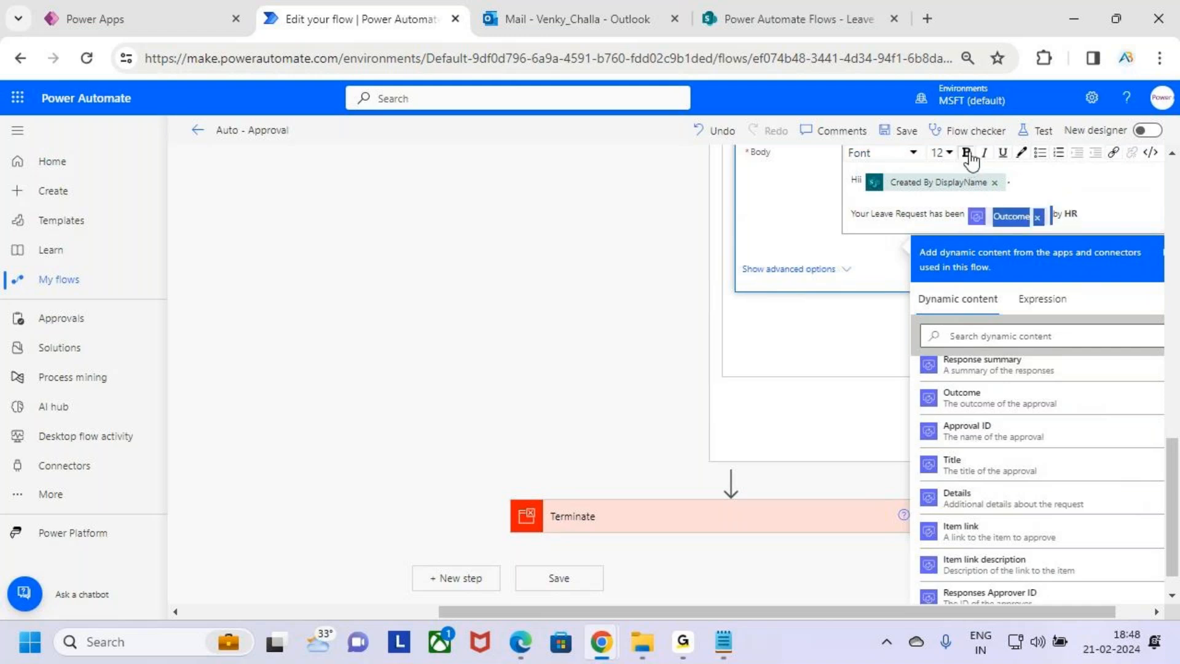
{"action": "left_click", "coordinate": [1086, 217]}
{"action": "key", "text": "Return"}
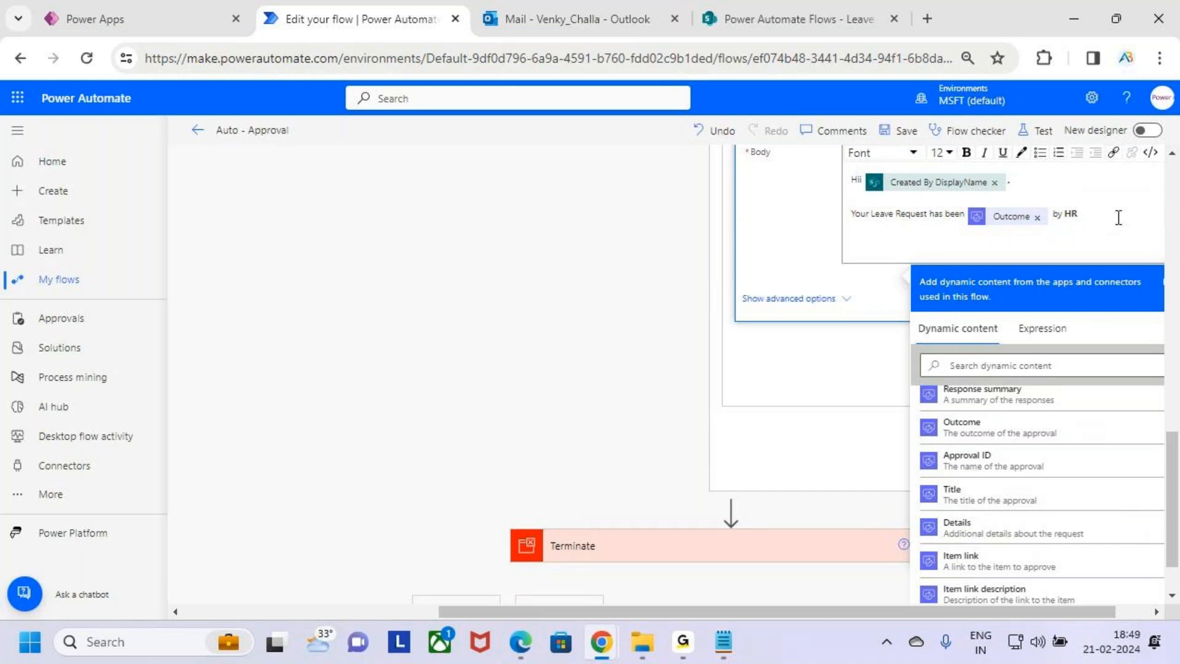
Add a bold "HR Comments :" label on the new body line
{"action": "type", "text": "HR Comments :"}
{"action": "key", "text": "shift+Up"}
{"action": "key", "text": "shift+Right"}
{"action": "left_click", "coordinate": [958, 247]}
{"action": "key", "text": "shift+Home"}
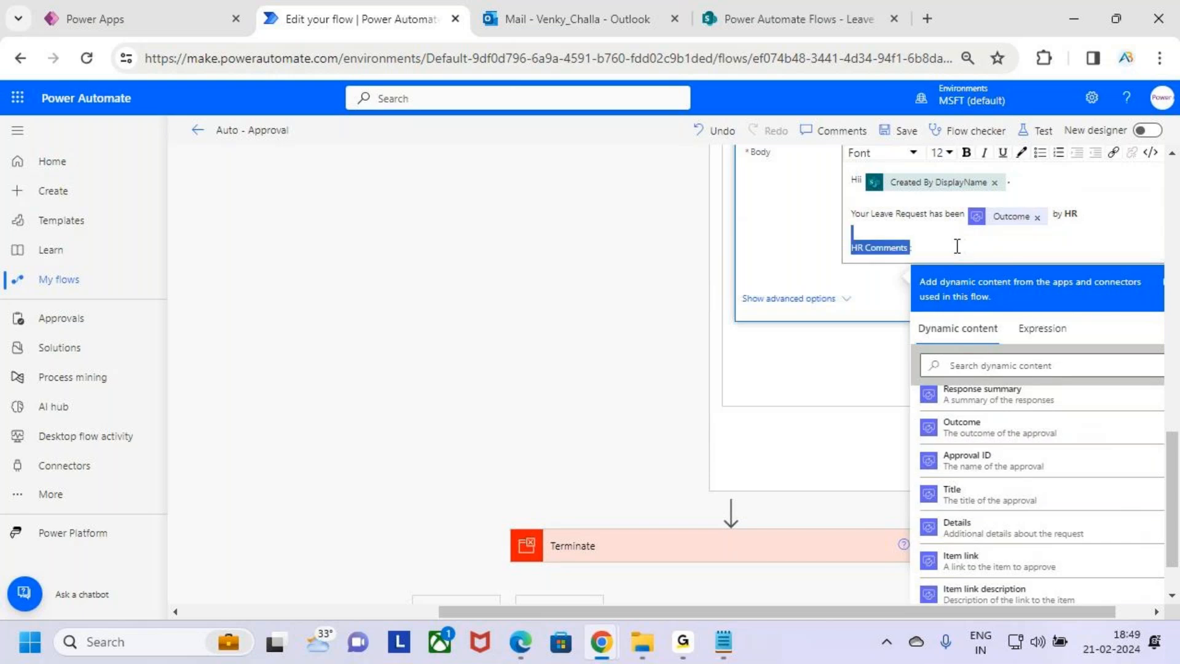
{"action": "left_click", "coordinate": [954, 252]}
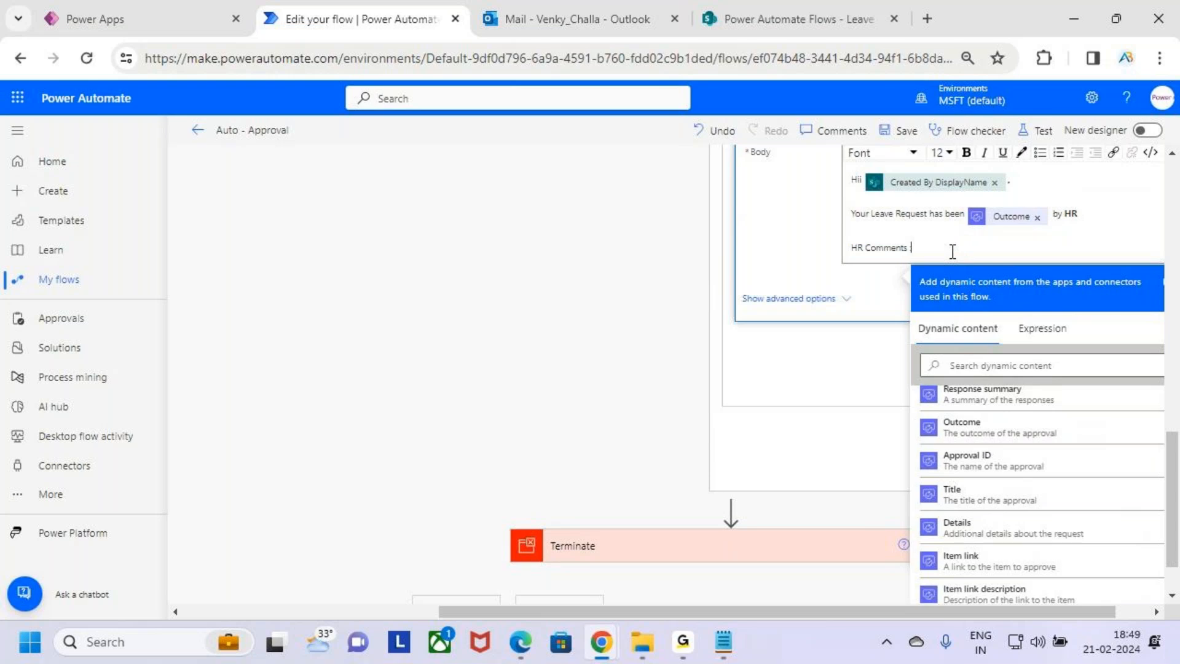
{"action": "key", "text": "shift+Home"}
{"action": "left_click", "coordinate": [967, 152]}
{"action": "left_click", "coordinate": [972, 253]}
Insert the HR Approval 2 Responses Comments after the label, then start a new line
{"action": "scroll", "coordinate": [1082, 477], "scroll_direction": "up", "scroll_amount": 1}
{"action": "scroll", "coordinate": [1083, 479], "scroll_direction": "up", "scroll_amount": 3}
{"action": "scroll", "coordinate": [936, 422], "scroll_direction": "down", "scroll_amount": 4}
{"action": "scroll", "coordinate": [988, 458], "scroll_direction": "up", "scroll_amount": 1}
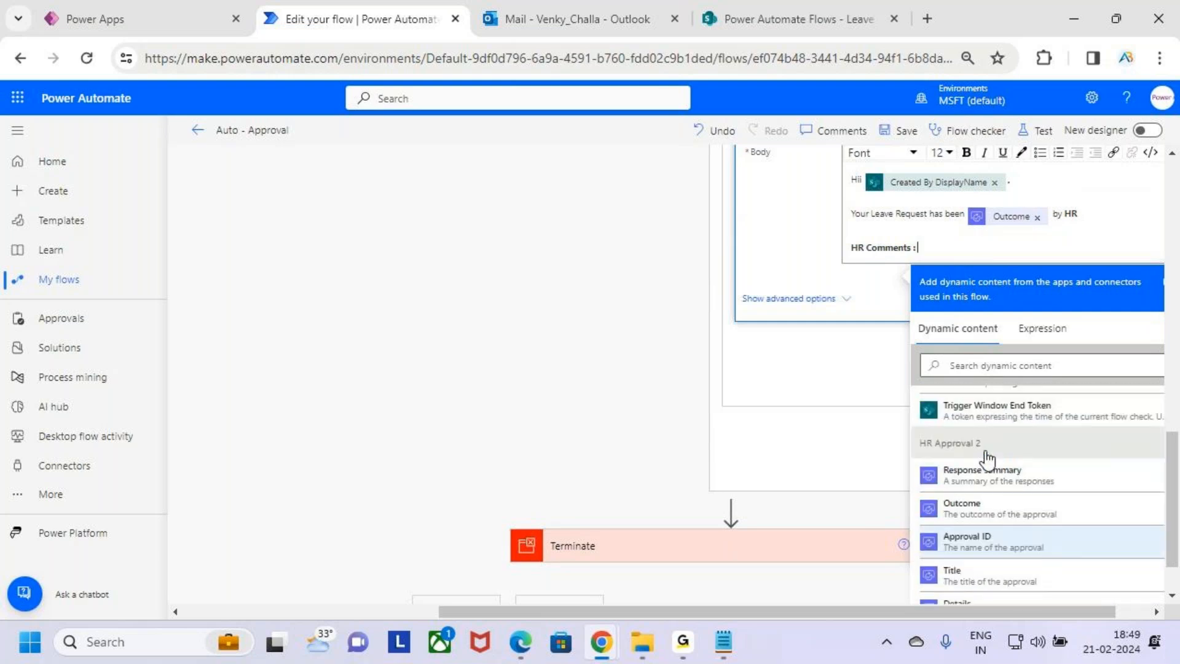
{"action": "scroll", "coordinate": [988, 458], "scroll_direction": "up", "scroll_amount": 1}
{"action": "left_click_drag", "start_coordinate": [956, 455], "coordinate": [983, 458]}
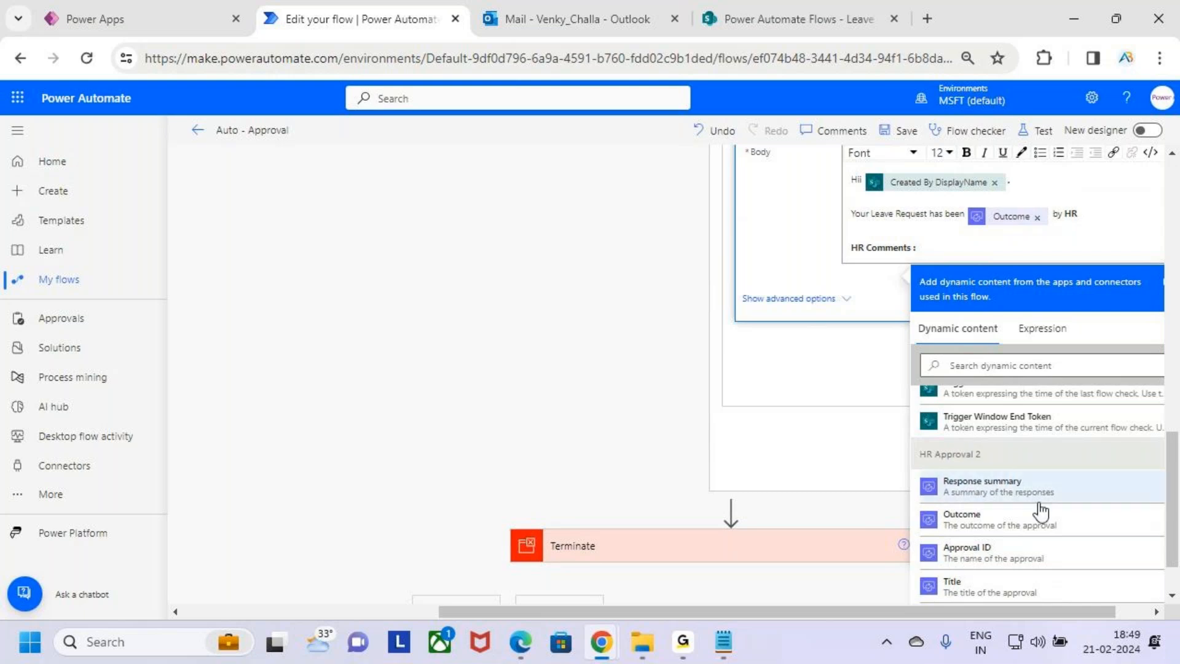
{"action": "scroll", "coordinate": [1045, 505], "scroll_direction": "down", "scroll_amount": 5}
{"action": "left_click", "coordinate": [1067, 432]}
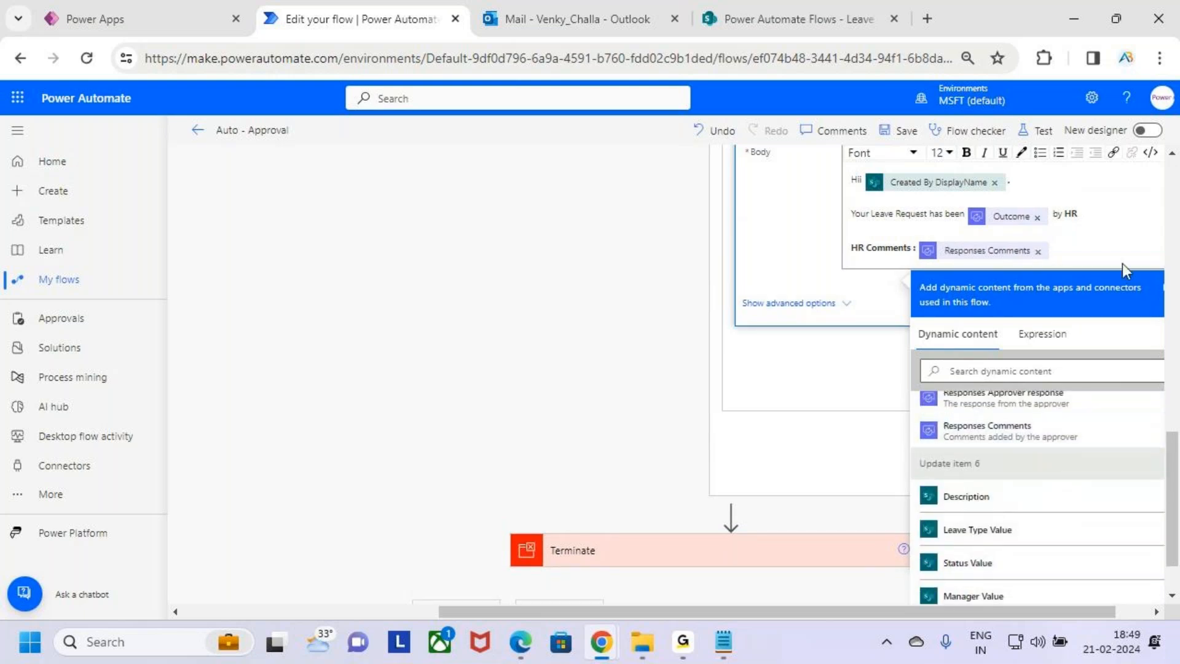
{"action": "key", "text": "Return"}
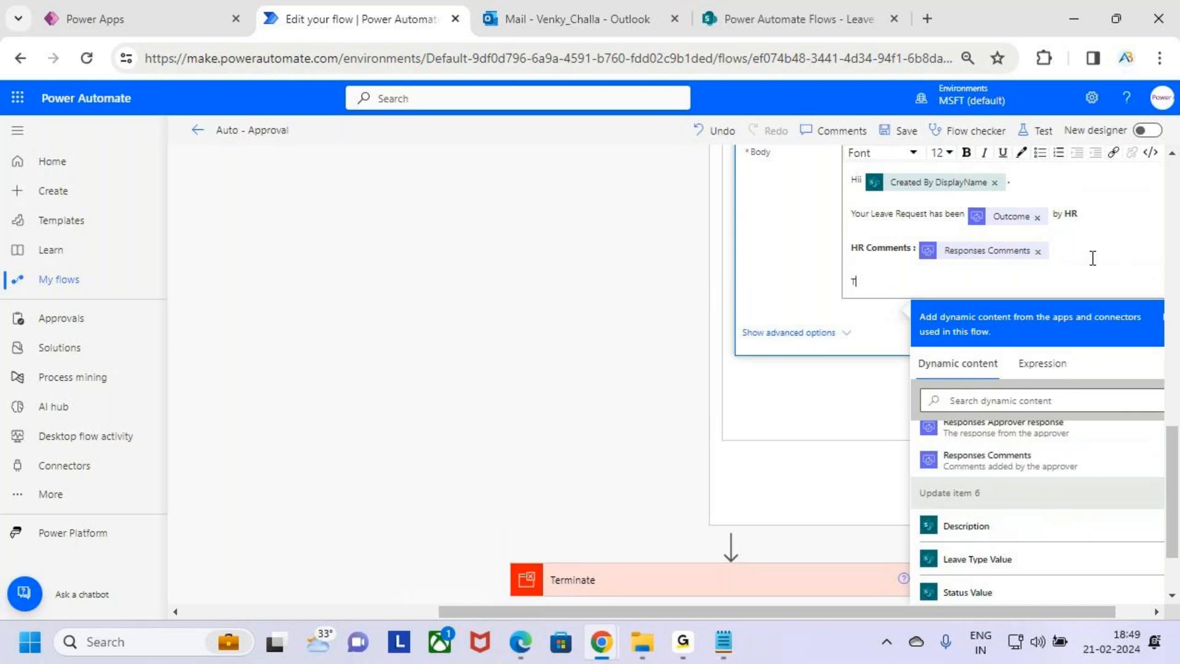
Close the email body with bold "Thanks" and "AB Trainings" lines
{"action": "type", "text": "Thanks"}
{"action": "key", "text": "Return"}
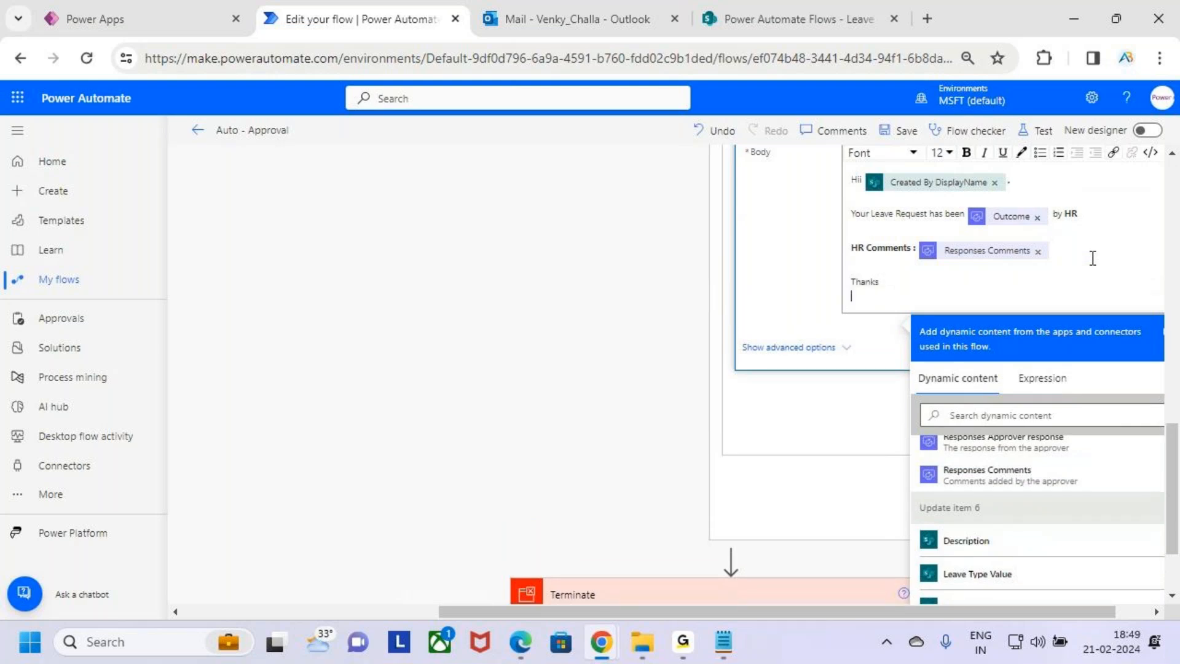
{"action": "key", "text": "BackSpace"}
{"action": "type", "text": "ks"}
{"action": "key", "text": "Return"}
{"action": "type", "text": "ABN"}
{"action": "key", "text": "BackSpace"}
{"action": "key", "text": "BackSpace"}
{"action": "key", "text": "BackSpace"}
{"action": "key", "text": "BackSpace"}
{"action": "key", "text": "BackSpace"}
{"action": "key", "text": "BackSpace"}
{"action": "type", "text": "s"}
{"action": "key", "text": "Return"}
{"action": "type", "text": "AB"}
{"action": "key", "text": "BackSpace"}
{"action": "type", "text": "B"}
{"action": "left_click_drag", "start_coordinate": [901, 300], "coordinate": [850, 278]}
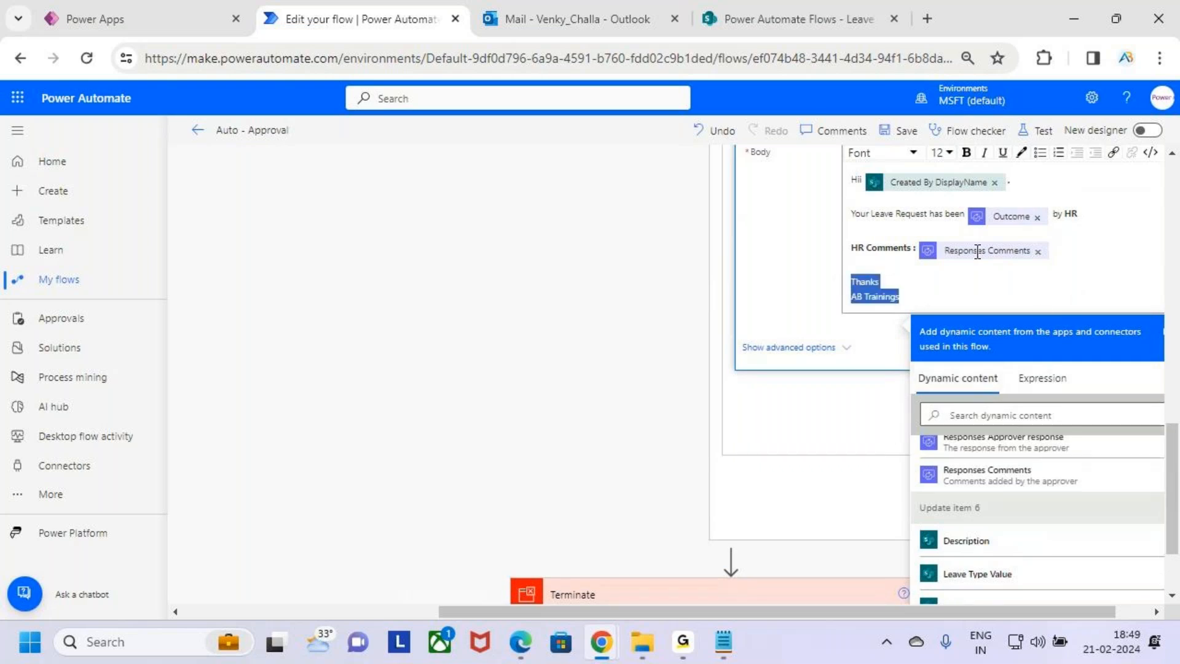
{"action": "left_click", "coordinate": [966, 153]}
{"action": "left_click", "coordinate": [967, 288]}
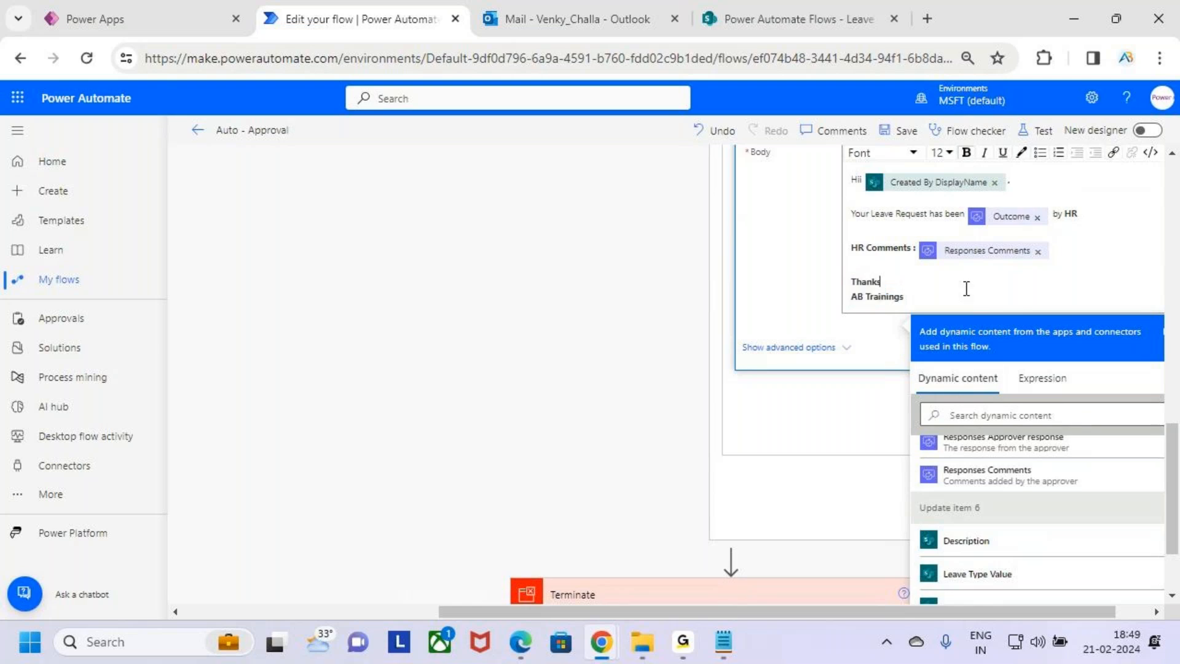
Collapse the email action and review the timeout branch of the flow
{"action": "scroll", "coordinate": [966, 289], "scroll_direction": "up", "scroll_amount": 3}
{"action": "scroll", "coordinate": [957, 391], "scroll_direction": "up", "scroll_amount": 2}
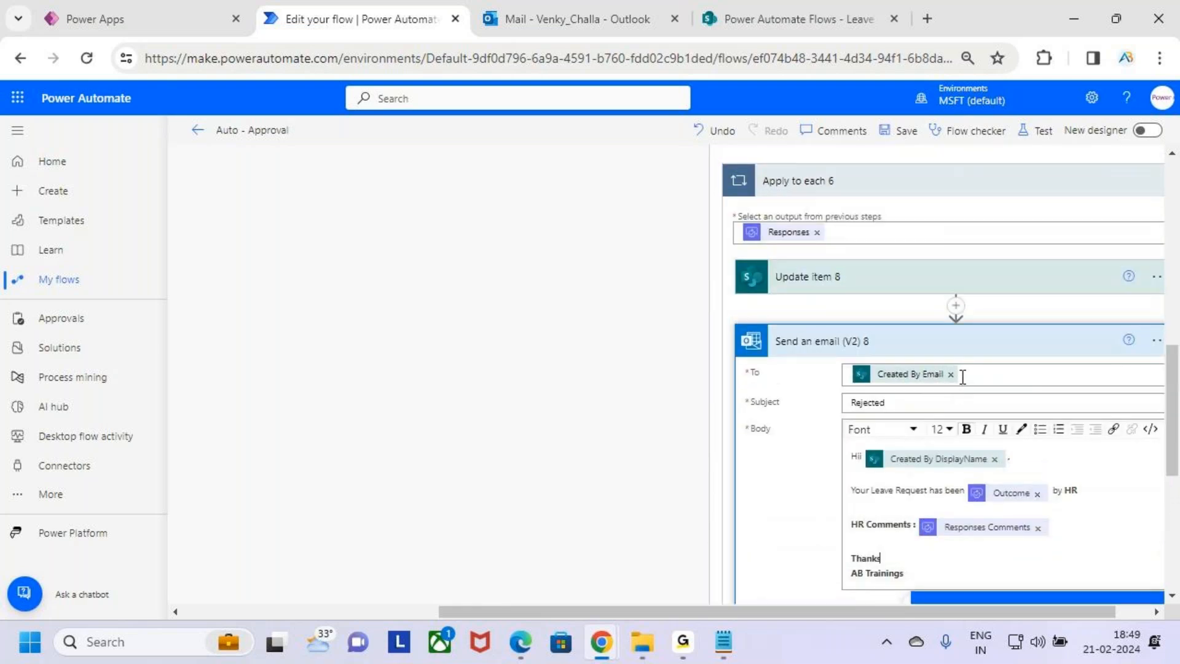
{"action": "left_click", "coordinate": [881, 340]}
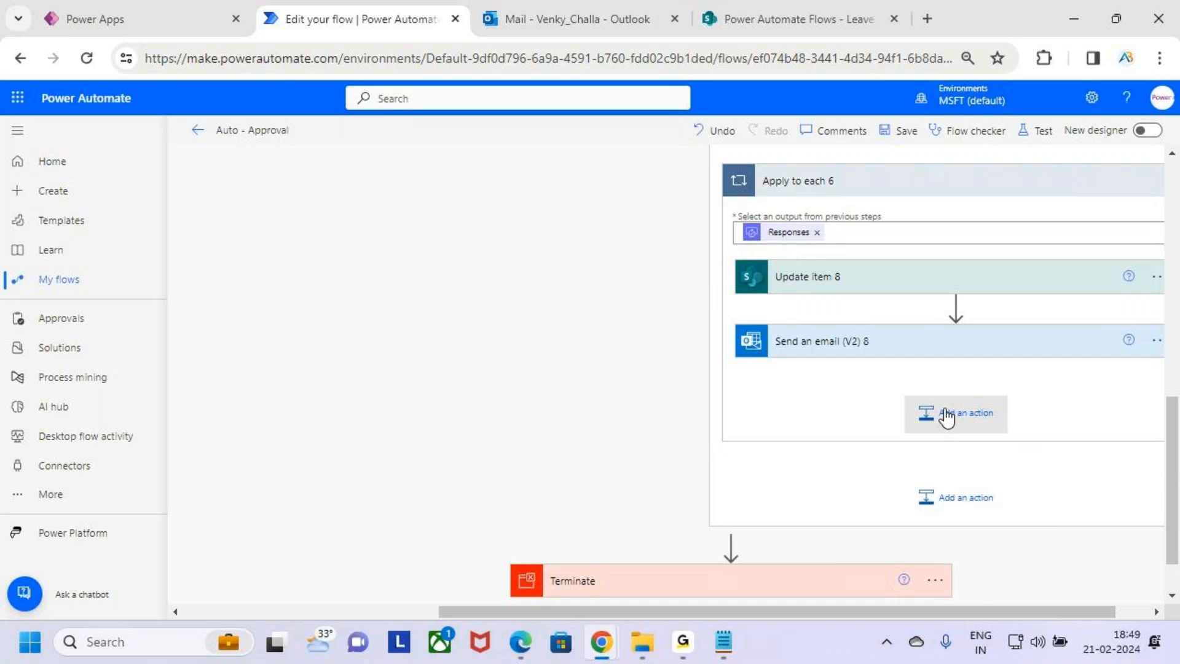
{"action": "scroll", "coordinate": [922, 407], "scroll_direction": "up", "scroll_amount": 3}
{"action": "left_click", "coordinate": [834, 313]}
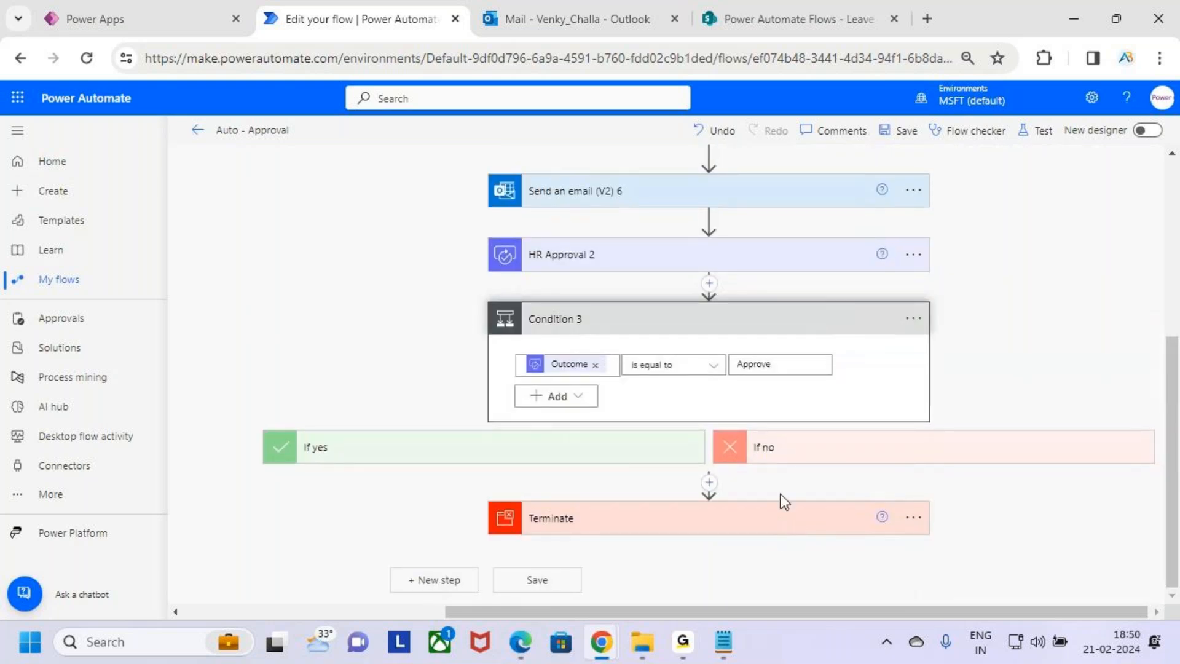
{"action": "scroll", "coordinate": [680, 456], "scroll_direction": "up", "scroll_amount": 3}
{"action": "scroll", "coordinate": [696, 510], "scroll_direction": "down", "scroll_amount": 3}
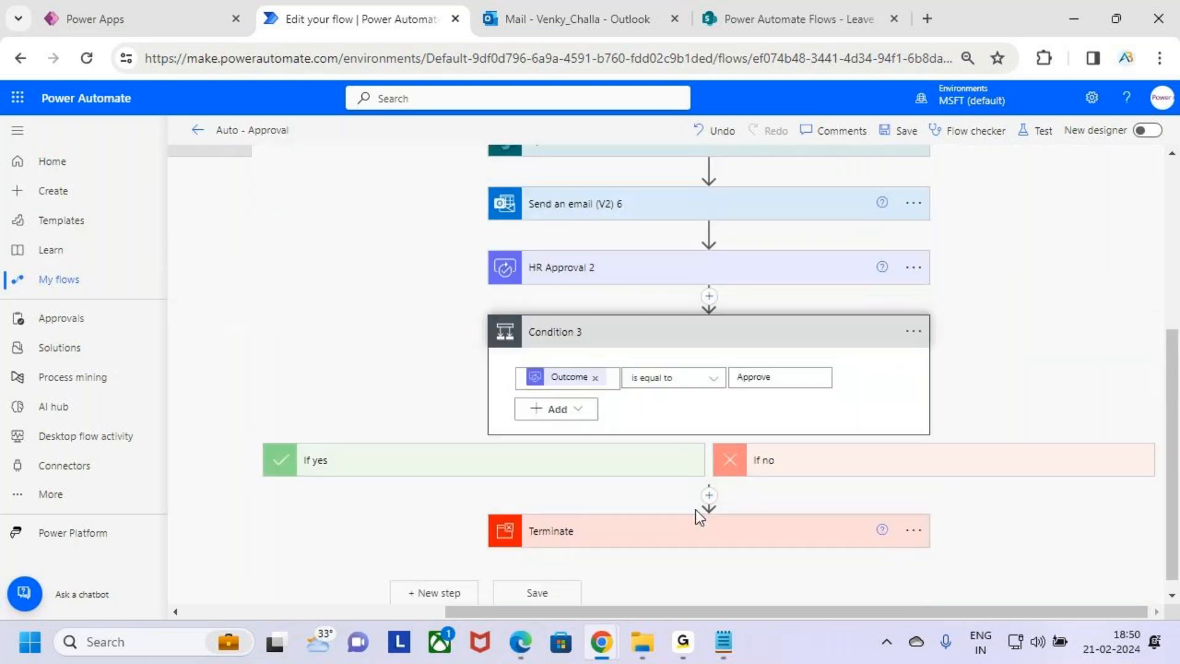
{"action": "left_click", "coordinate": [673, 318]}
{"action": "scroll", "coordinate": [684, 341], "scroll_direction": "up", "scroll_amount": 3}
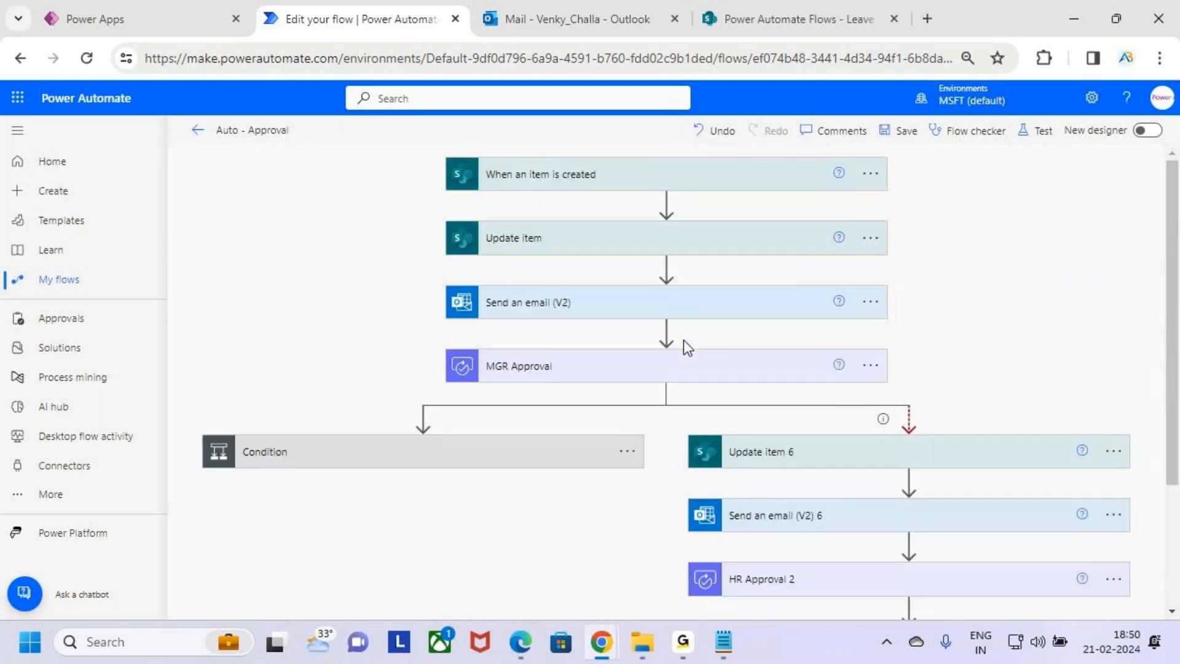
{"action": "mouse_move", "coordinate": [465, 344]}
{"action": "left_mouse_down"}
{"action": "mouse_move", "coordinate": [777, 384]}
{"action": "mouse_move", "coordinate": [890, 376]}
{"action": "left_mouse_up"}
{"action": "left_click_drag", "start_coordinate": [885, 358], "coordinate": [899, 404]}
{"action": "left_click_drag", "start_coordinate": [950, 331], "coordinate": [951, 375]}
{"action": "mouse_move", "coordinate": [970, 314]}
{"action": "left_mouse_down"}
{"action": "mouse_move", "coordinate": [975, 339]}
{"action": "mouse_move", "coordinate": [1007, 341]}
{"action": "mouse_move", "coordinate": [1009, 367]}
{"action": "left_mouse_up"}
{"action": "left_click_drag", "start_coordinate": [954, 397], "coordinate": [1053, 377]}
{"action": "left_click_drag", "start_coordinate": [280, 465], "coordinate": [329, 425]}
{"action": "key", "text": "Escape"}
Expand the main Condition and inspect its If yes and If no branches
{"action": "left_click", "coordinate": [361, 464]}
{"action": "scroll", "coordinate": [637, 437], "scroll_direction": "down", "scroll_amount": 2}
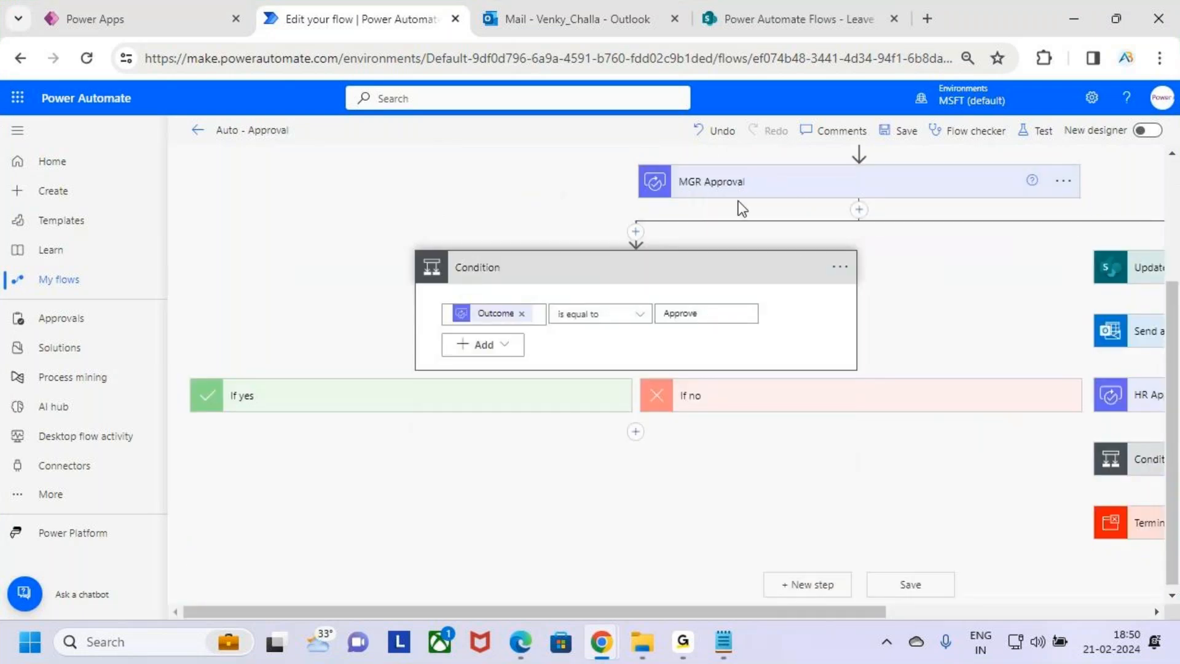
{"action": "left_click", "coordinate": [482, 411]}
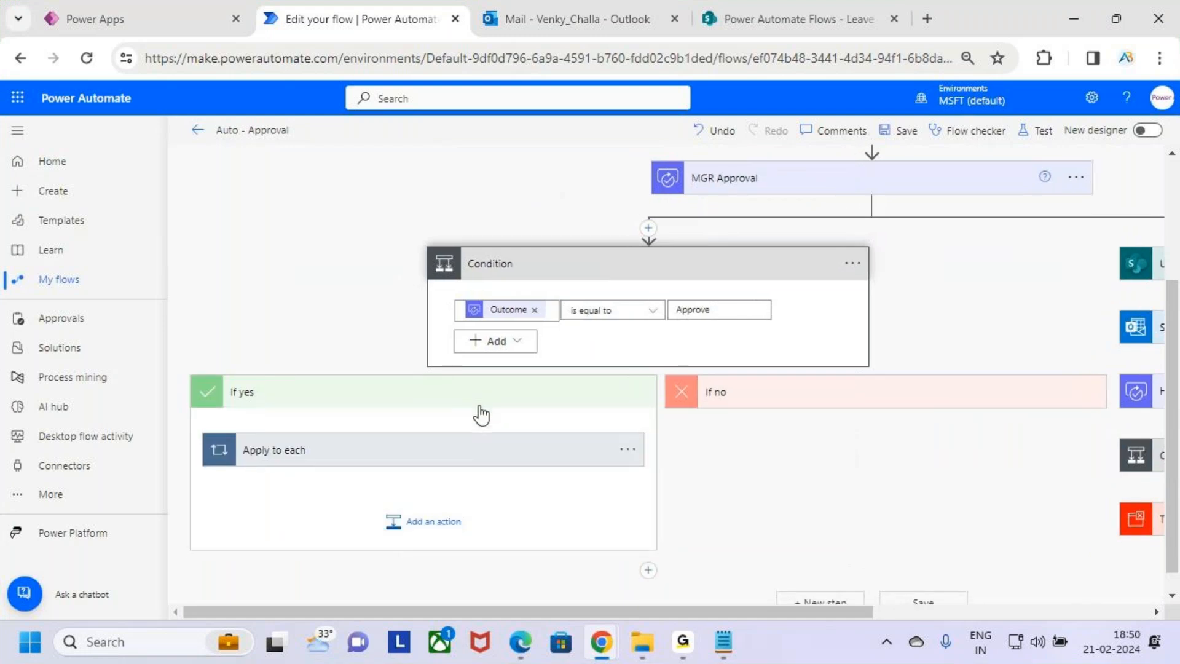
{"action": "left_click", "coordinate": [506, 465]}
{"action": "scroll", "coordinate": [509, 454], "scroll_direction": "down", "scroll_amount": 4}
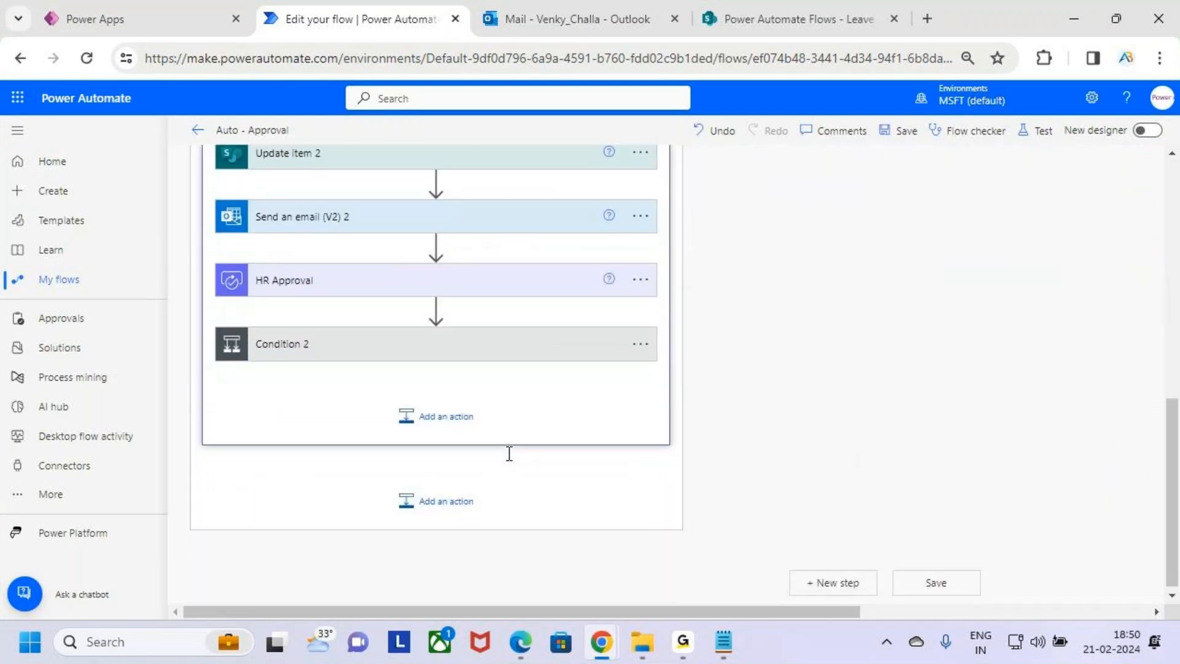
{"action": "scroll", "coordinate": [510, 452], "scroll_direction": "up", "scroll_amount": 3}
{"action": "left_click", "coordinate": [487, 340]}
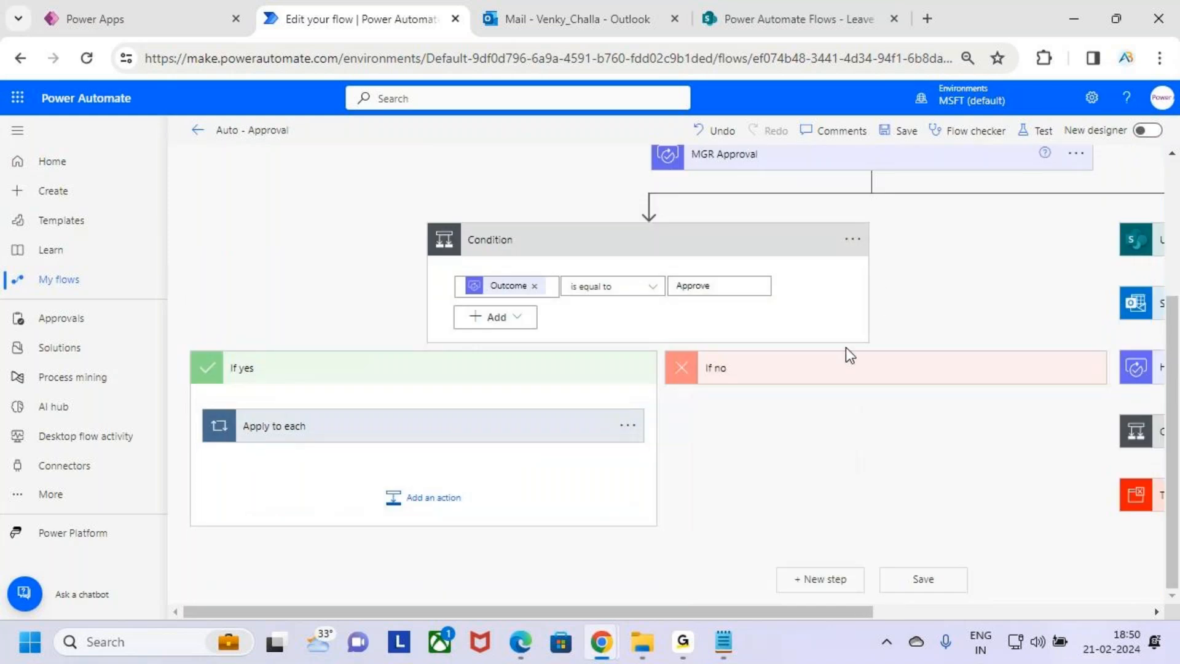
{"action": "left_click", "coordinate": [527, 378]}
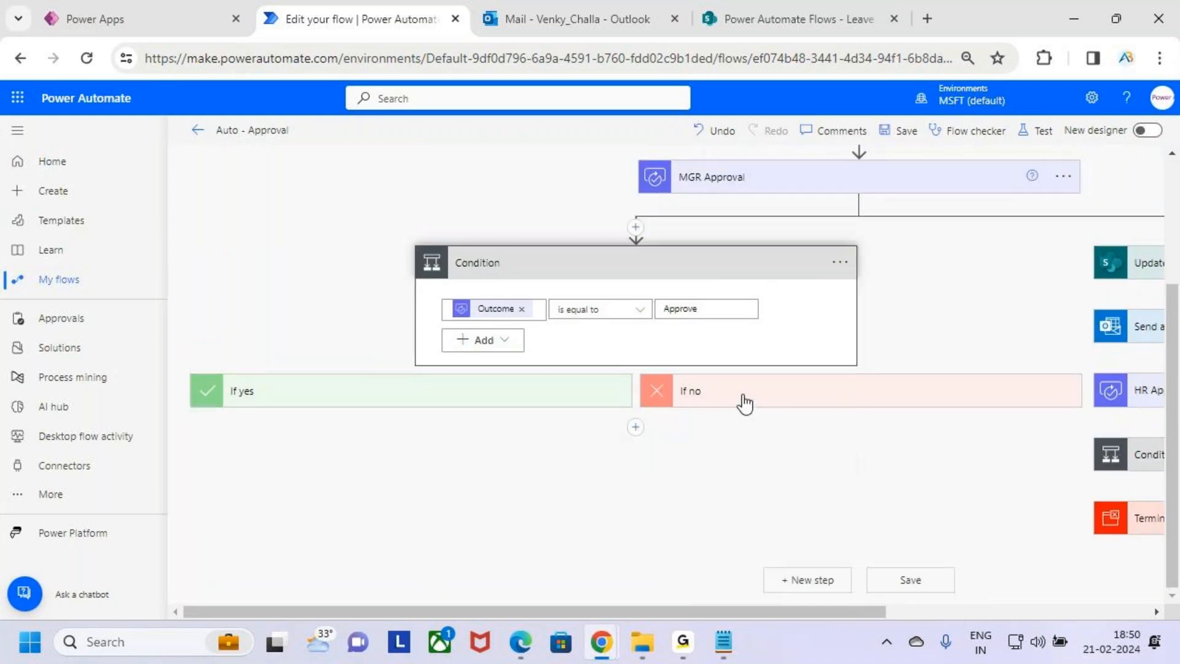
{"action": "left_click", "coordinate": [746, 397]}
{"action": "left_click", "coordinate": [801, 454]}
{"action": "scroll", "coordinate": [818, 493], "scroll_direction": "down", "scroll_amount": 3}
{"action": "scroll", "coordinate": [818, 496], "scroll_direction": "up", "scroll_amount": 2}
{"action": "left_click", "coordinate": [781, 317]}
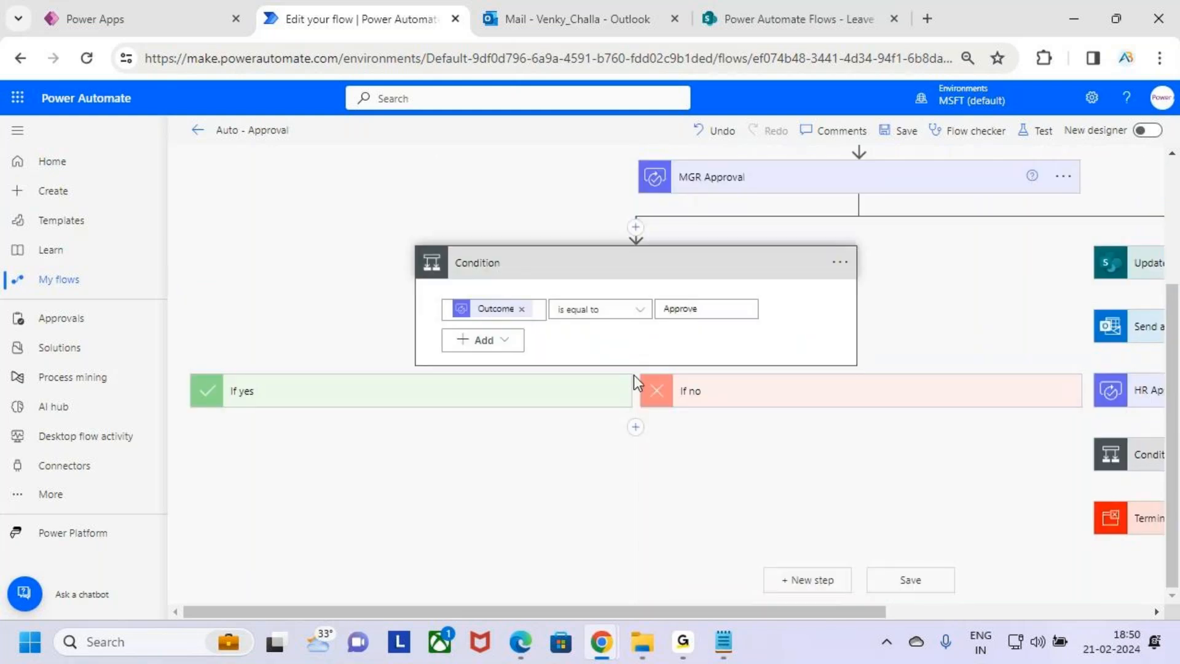
{"action": "left_click", "coordinate": [726, 277]}
{"action": "scroll", "coordinate": [743, 365], "scroll_direction": "up", "scroll_amount": 2}
{"action": "mouse_move", "coordinate": [822, 291]}
{"action": "left_mouse_down"}
{"action": "mouse_move", "coordinate": [908, 286]}
{"action": "mouse_move", "coordinate": [916, 317]}
{"action": "left_mouse_up"}
{"action": "left_click_drag", "start_coordinate": [962, 263], "coordinate": [963, 301]}
{"action": "mouse_move", "coordinate": [978, 261]}
{"action": "left_mouse_down"}
{"action": "mouse_move", "coordinate": [979, 292]}
{"action": "mouse_move", "coordinate": [1012, 315]}
{"action": "left_mouse_up"}
{"action": "left_click_drag", "start_coordinate": [335, 401], "coordinate": [456, 296]}
{"action": "key", "text": "Escape"}
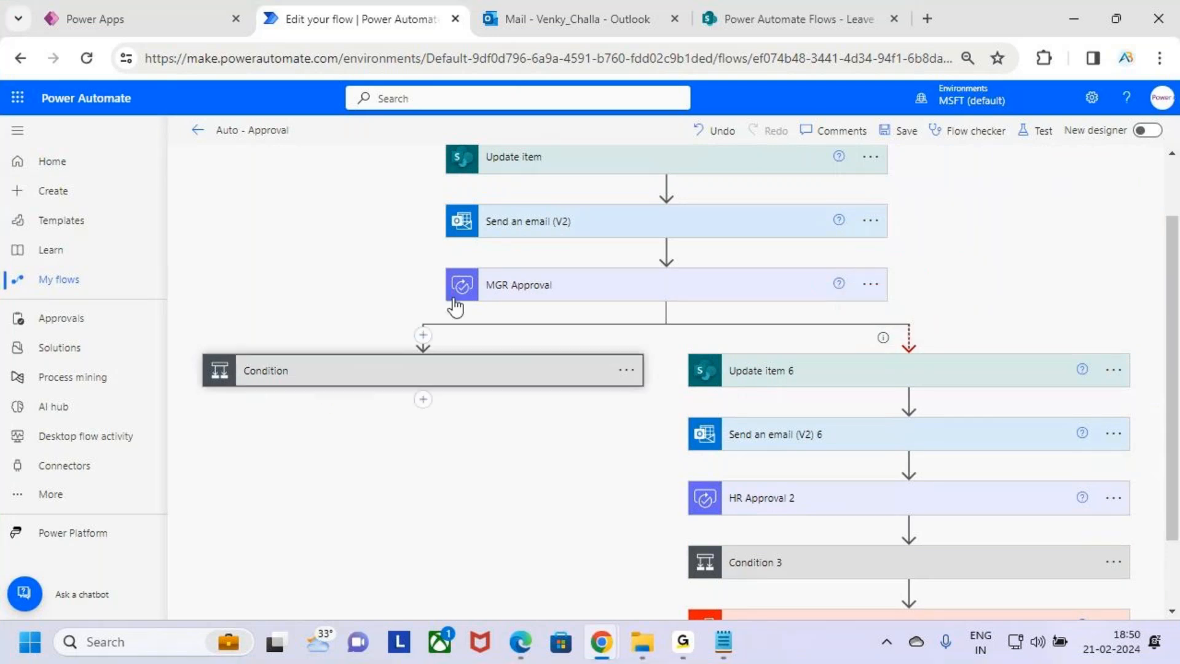
{"action": "key", "text": "ctrl+2"}
{"action": "mouse_move", "coordinate": [863, 283]}
{"action": "left_mouse_down"}
{"action": "mouse_move", "coordinate": [901, 288]}
{"action": "mouse_move", "coordinate": [901, 309]}
{"action": "left_mouse_up"}
{"action": "left_click_drag", "start_coordinate": [954, 260], "coordinate": [955, 284]}
{"action": "mouse_move", "coordinate": [966, 289]}
{"action": "left_mouse_down"}
{"action": "mouse_move", "coordinate": [974, 257]}
{"action": "mouse_move", "coordinate": [994, 256]}
{"action": "mouse_move", "coordinate": [998, 286]}
{"action": "left_mouse_up"}
{"action": "mouse_move", "coordinate": [1006, 247]}
{"action": "left_mouse_down"}
{"action": "mouse_move", "coordinate": [1016, 261]}
{"action": "mouse_move", "coordinate": [906, 357]}
{"action": "left_mouse_up"}
{"action": "key", "text": "Escape"}
{"action": "scroll", "coordinate": [882, 379], "scroll_direction": "down", "scroll_amount": 2}
{"action": "key", "text": "ctrl+2"}
{"action": "mouse_move", "coordinate": [678, 253]}
{"action": "left_mouse_down"}
{"action": "mouse_move", "coordinate": [869, 414]}
{"action": "mouse_move", "coordinate": [1137, 560]}
{"action": "left_mouse_up"}
{"action": "key", "text": "Escape"}
Inspect the Update item 6 action's field settings
{"action": "left_click", "coordinate": [1001, 294]}
{"action": "scroll", "coordinate": [998, 378], "scroll_direction": "down", "scroll_amount": 1}
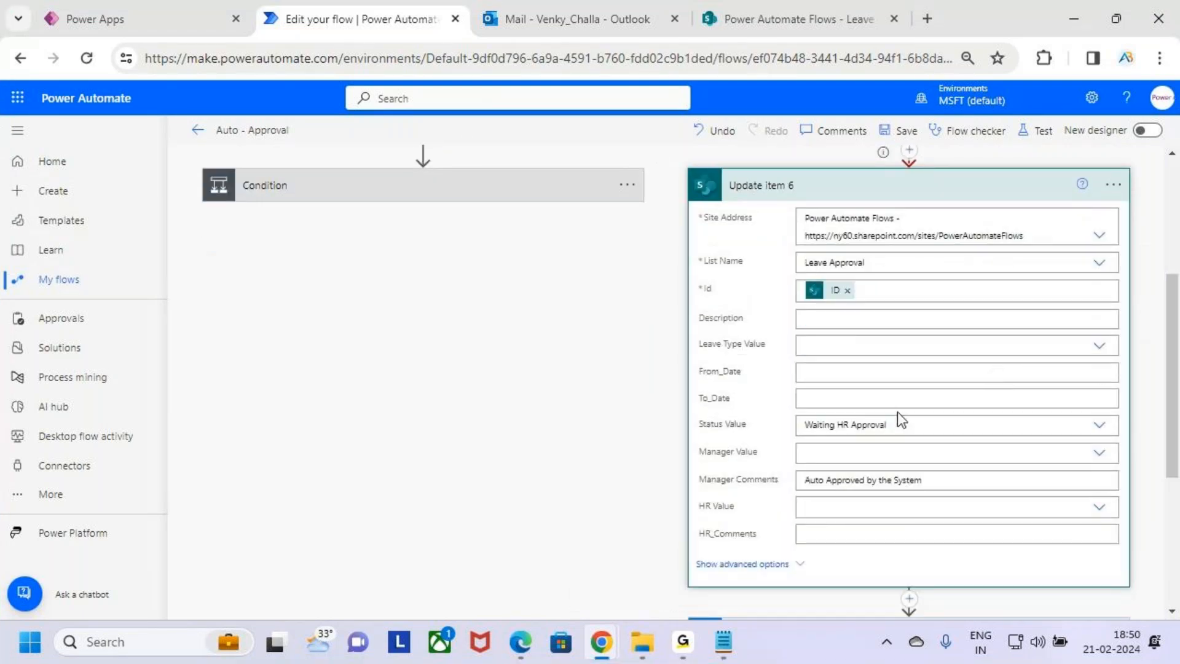
{"action": "left_click", "coordinate": [974, 184]}
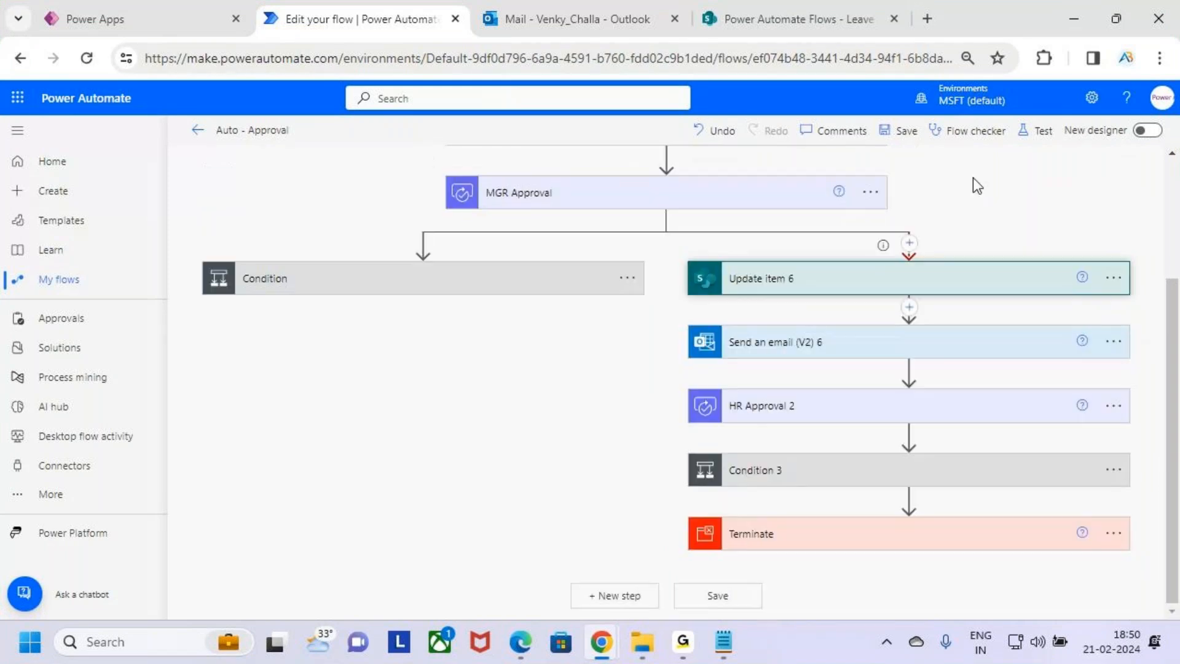
Review the settings of the Send an email (V2) 6 and HR Approval 2 actions in the timeout branch
{"action": "left_click", "coordinate": [900, 348]}
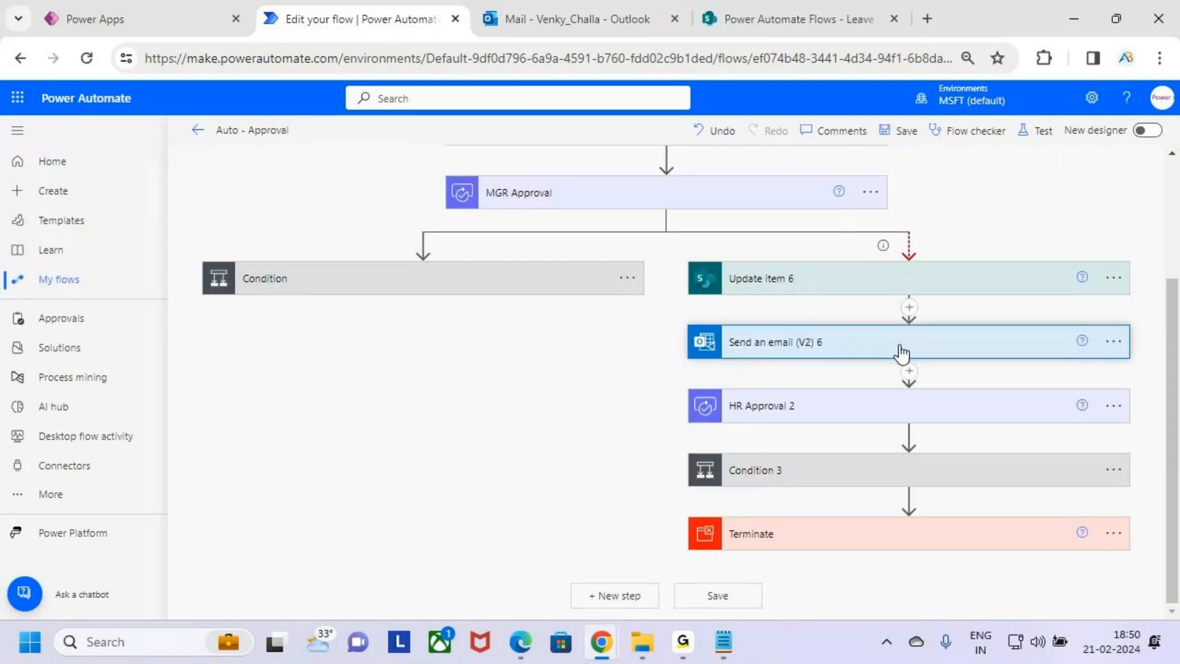
{"action": "left_click", "coordinate": [902, 312]}
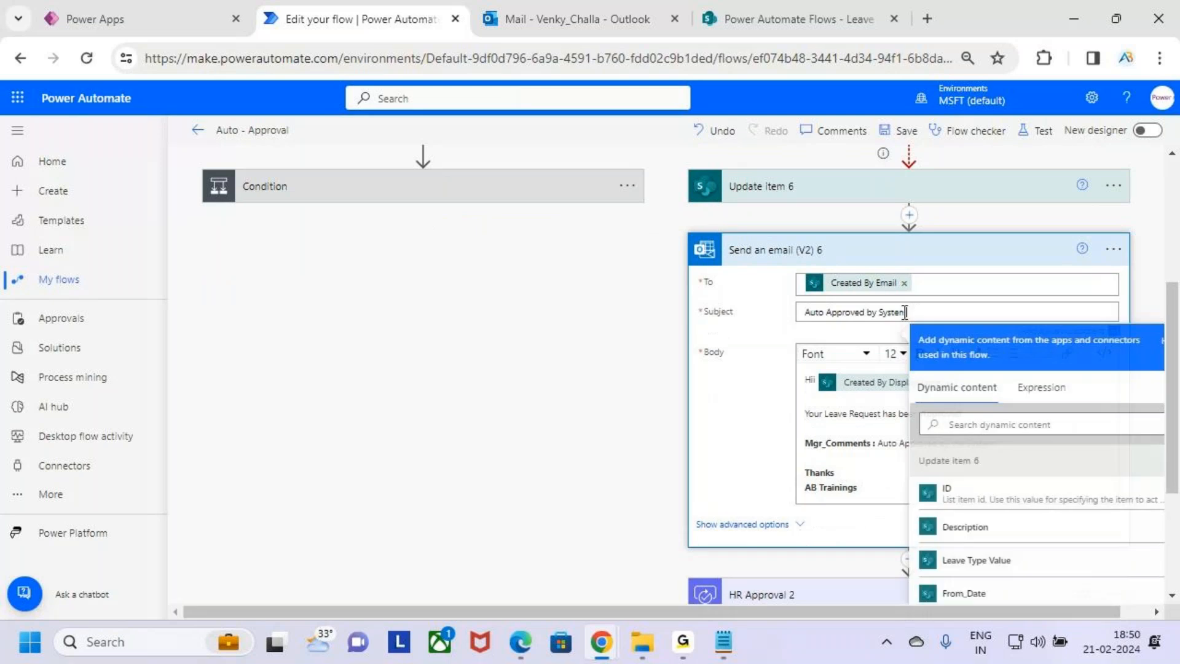
{"action": "left_click_drag", "start_coordinate": [901, 312], "coordinate": [905, 314]}
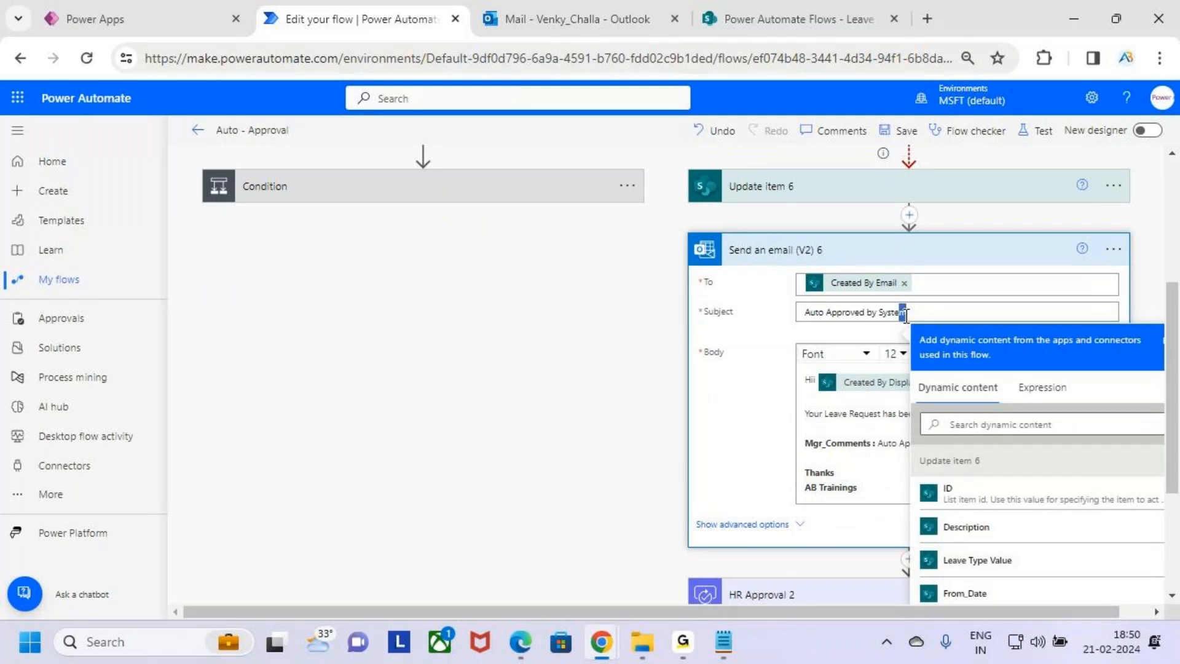
{"action": "left_click", "coordinate": [932, 250]}
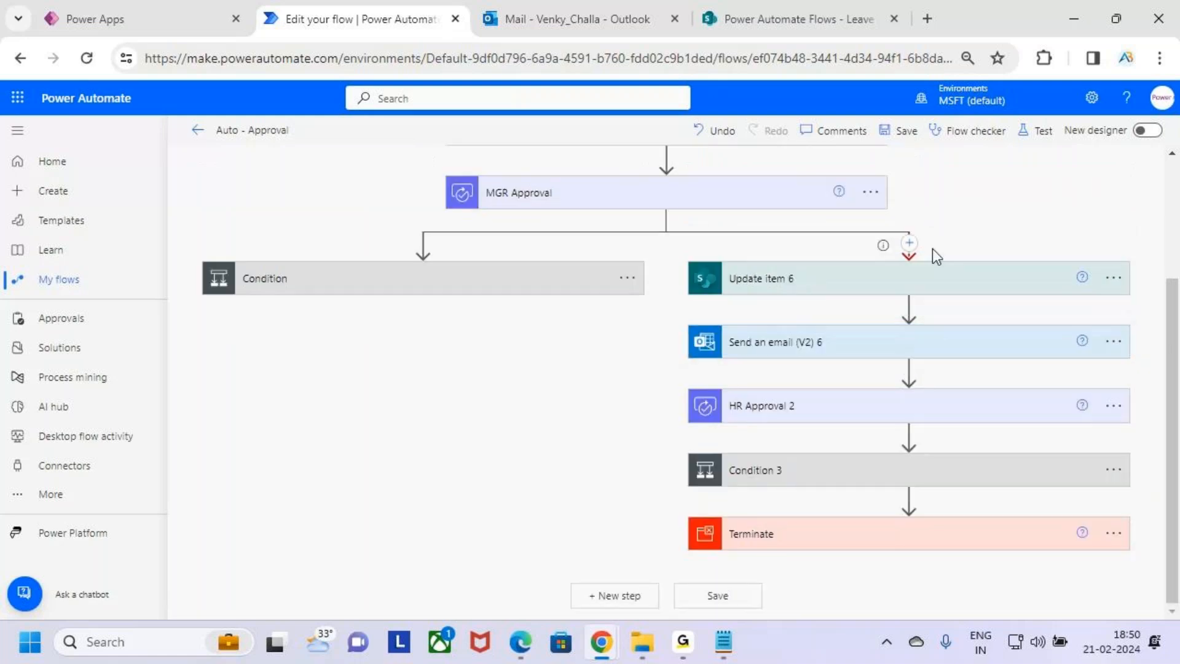
{"action": "left_click", "coordinate": [949, 416]}
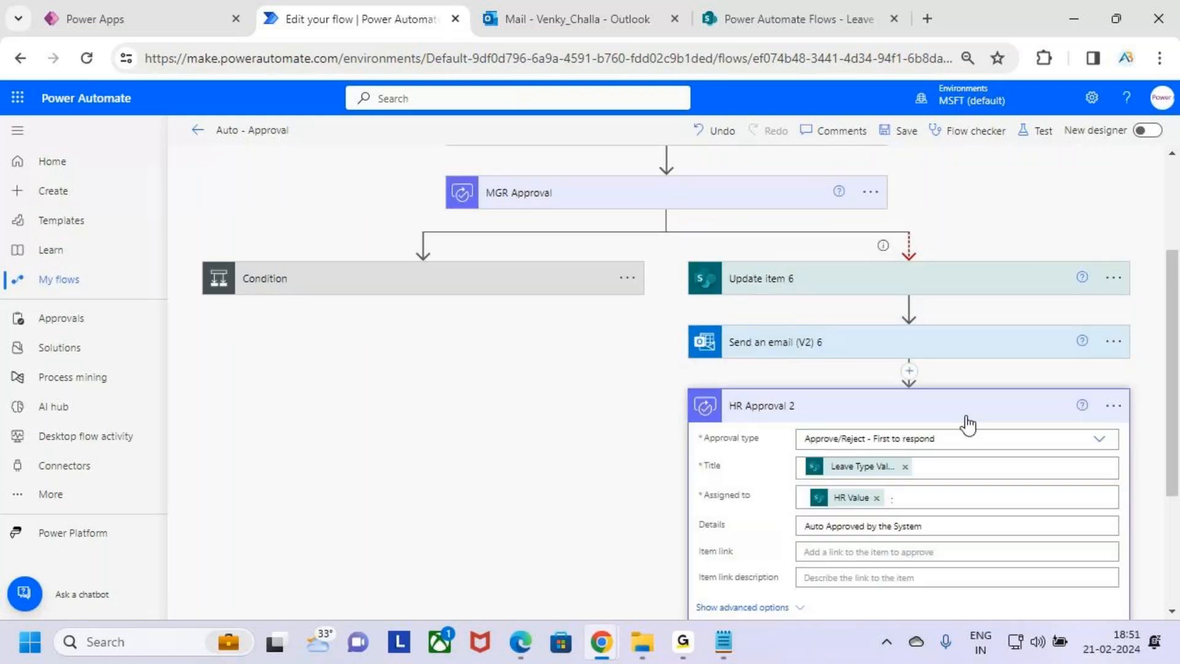
{"action": "scroll", "coordinate": [970, 426], "scroll_direction": "down", "scroll_amount": 1}
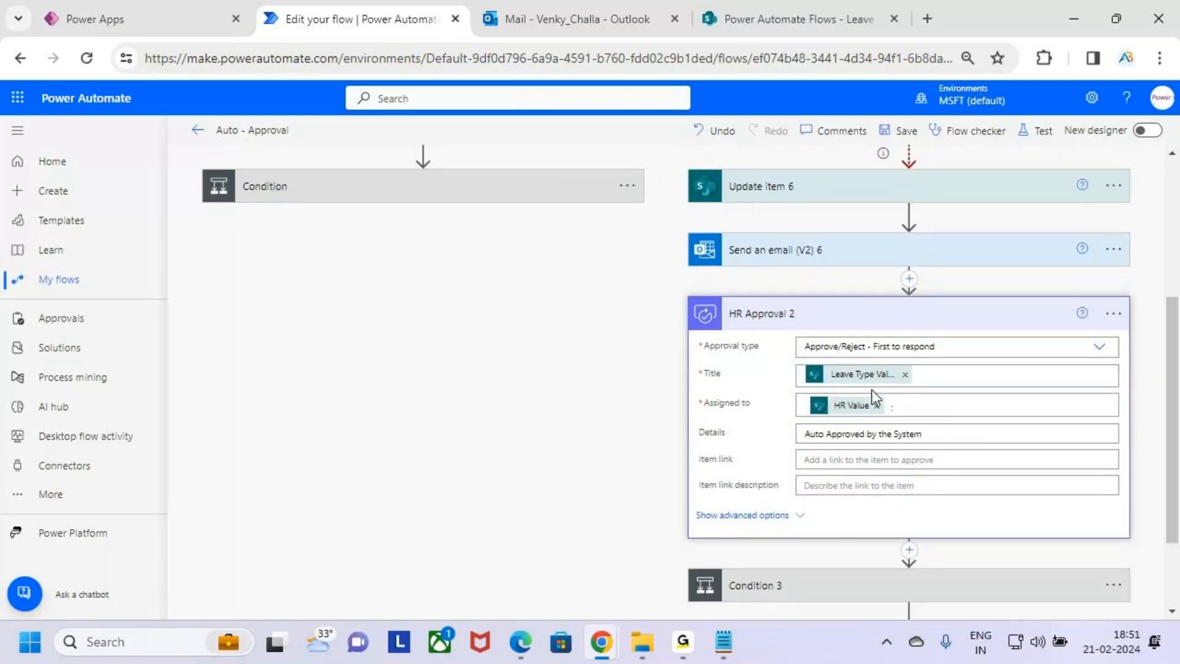
{"action": "left_click_drag", "start_coordinate": [805, 434], "coordinate": [931, 438]}
{"action": "left_click", "coordinate": [941, 438]}
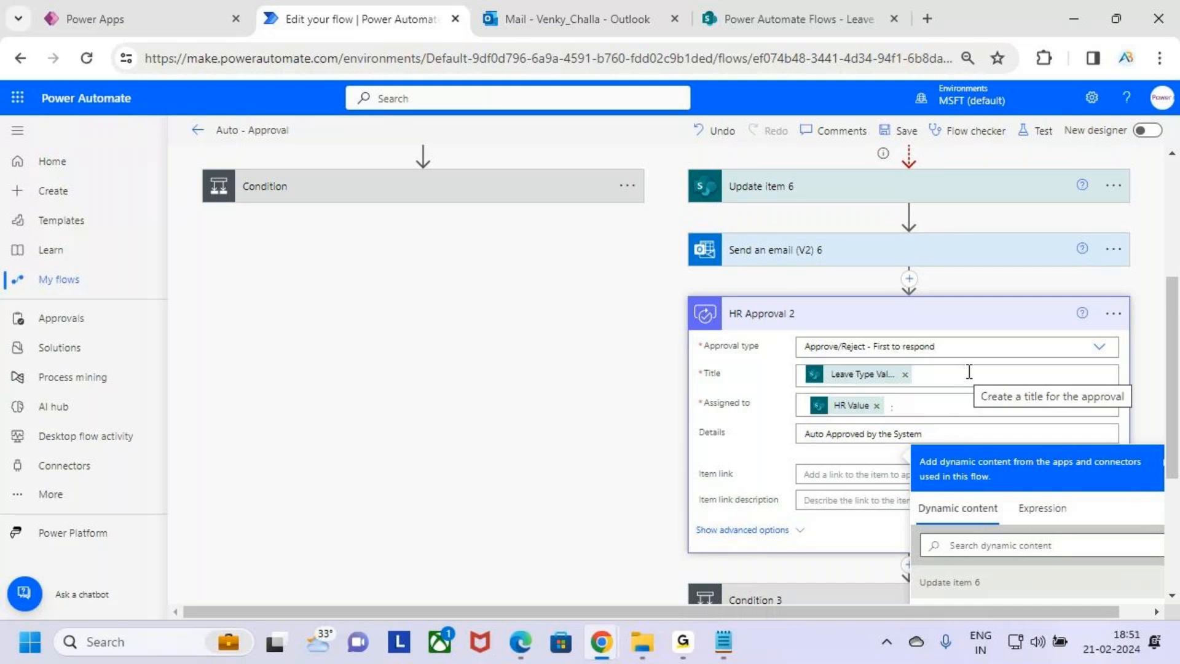
{"action": "left_click", "coordinate": [982, 314]}
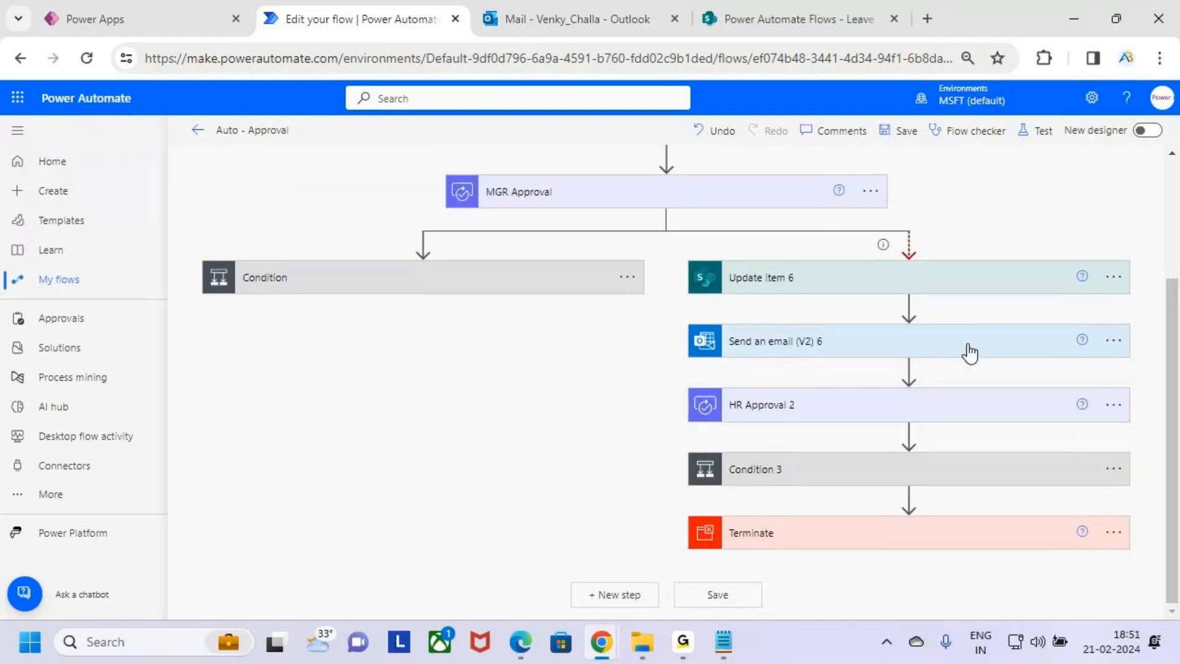
Inspect Condition 3 and the actions inside its If yes and If no branches
{"action": "left_click", "coordinate": [957, 479]}
{"action": "left_click_drag", "start_coordinate": [784, 613], "coordinate": [987, 615]}
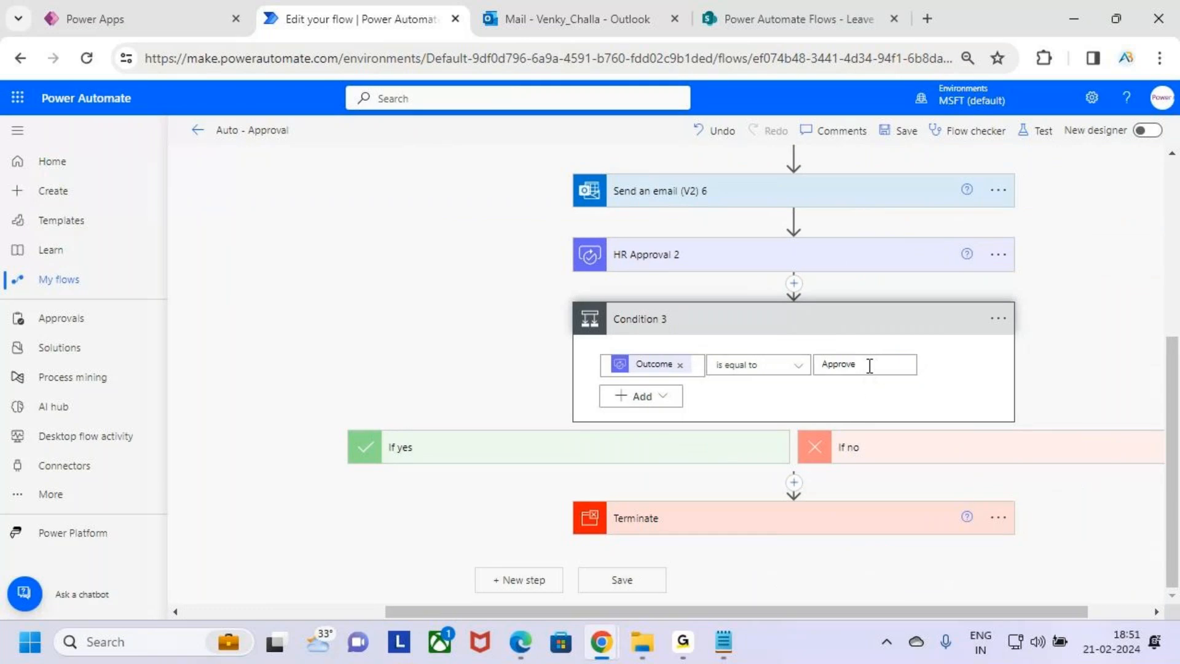
{"action": "left_click", "coordinate": [698, 456]}
{"action": "scroll", "coordinate": [648, 377], "scroll_direction": "down", "scroll_amount": 2}
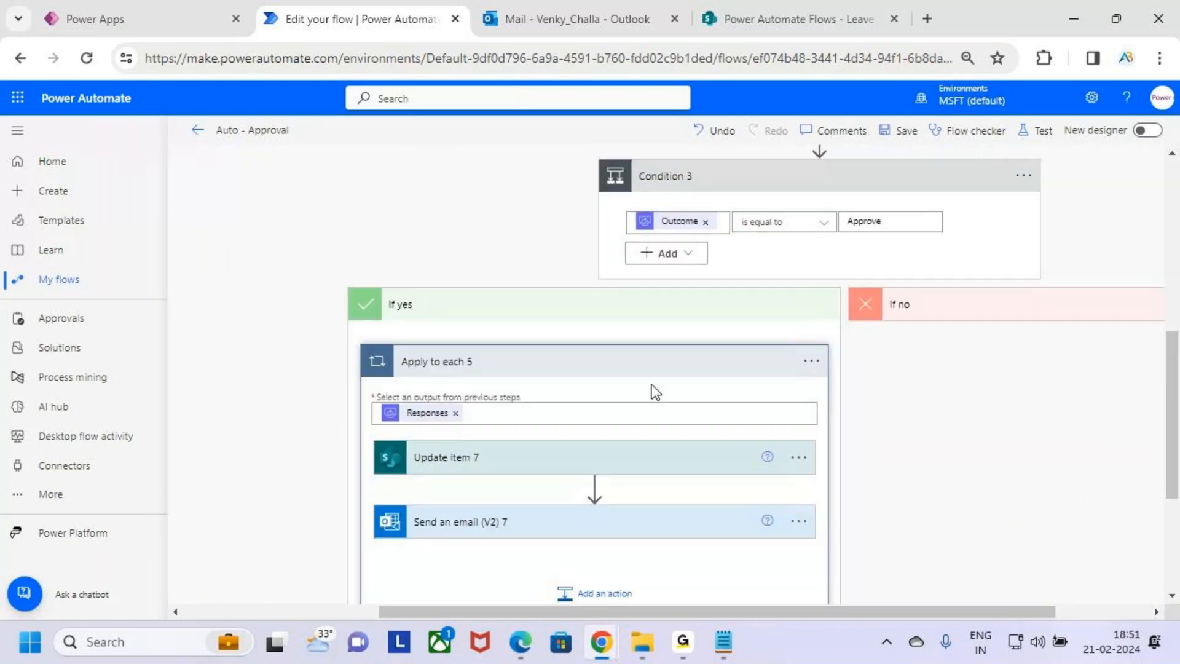
{"action": "scroll", "coordinate": [651, 385], "scroll_direction": "down", "scroll_amount": 3}
{"action": "scroll", "coordinate": [669, 229], "scroll_direction": "up", "scroll_amount": 2}
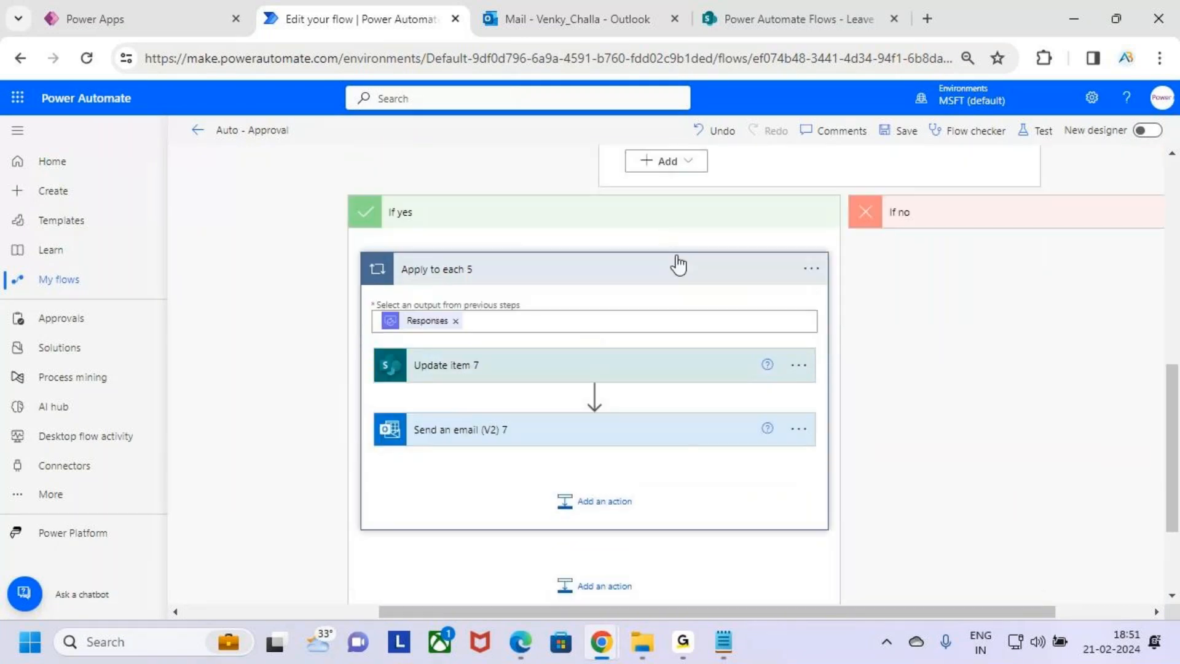
{"action": "left_click", "coordinate": [657, 233]}
{"action": "scroll", "coordinate": [796, 295], "scroll_direction": "up", "scroll_amount": 1}
{"action": "scroll", "coordinate": [978, 485], "scroll_direction": "down", "scroll_amount": 1}
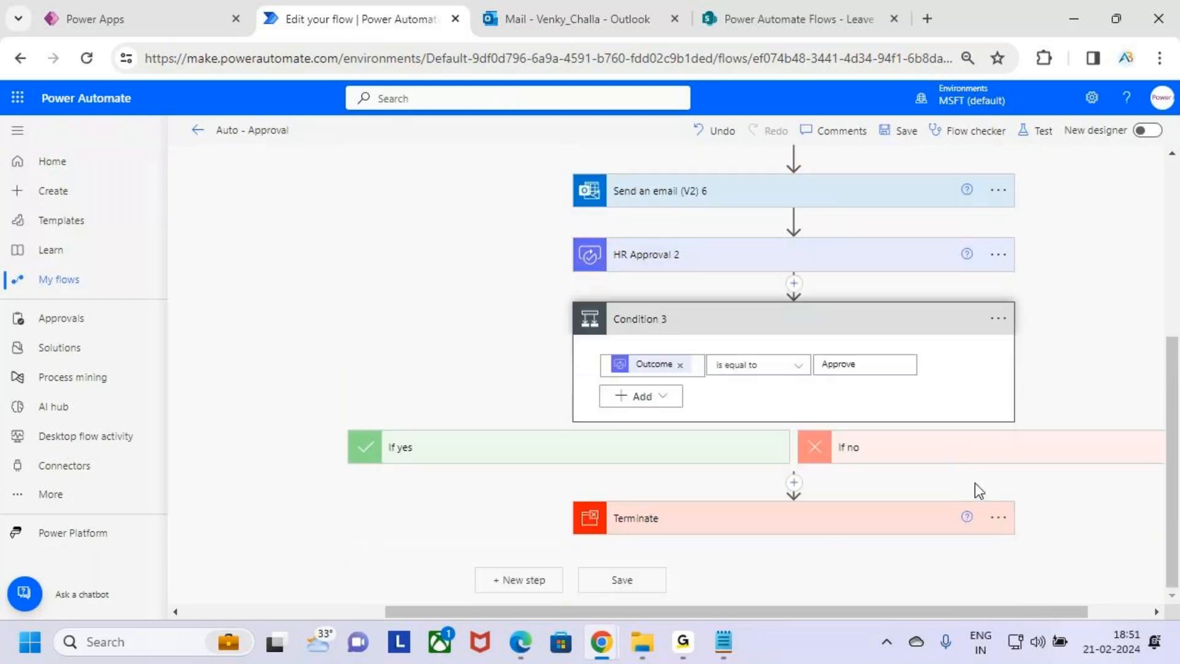
{"action": "left_click", "coordinate": [960, 458]}
{"action": "scroll", "coordinate": [962, 469], "scroll_direction": "down", "scroll_amount": 4}
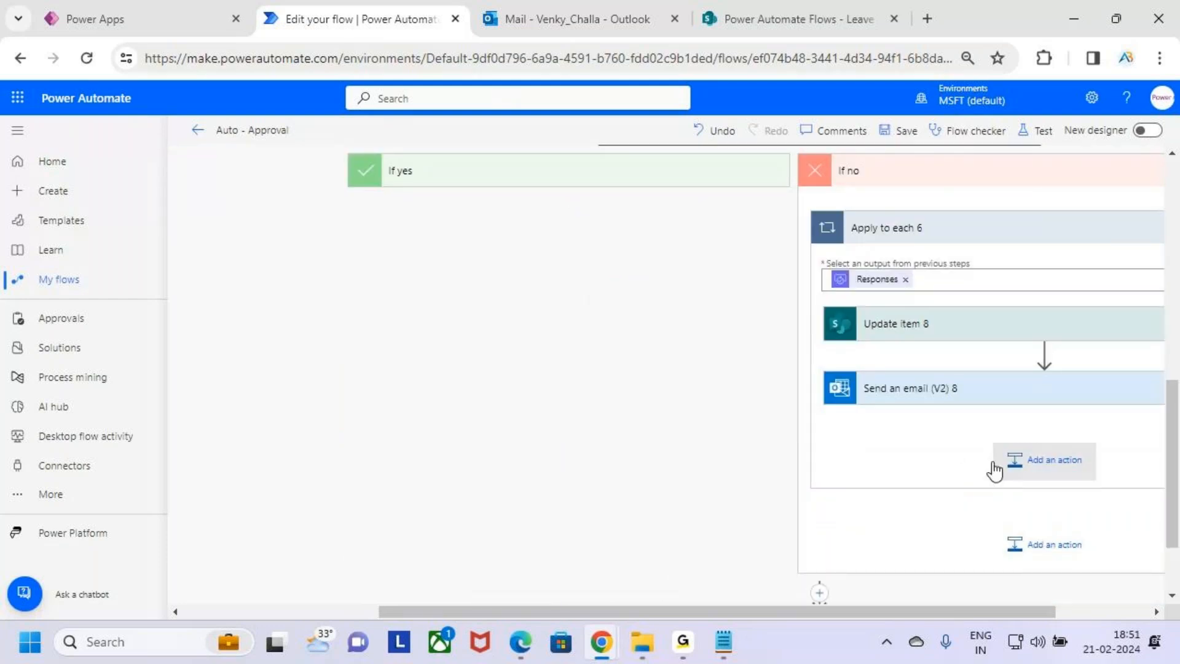
{"action": "scroll", "coordinate": [984, 431], "scroll_direction": "up", "scroll_amount": 3}
{"action": "left_click", "coordinate": [968, 359]}
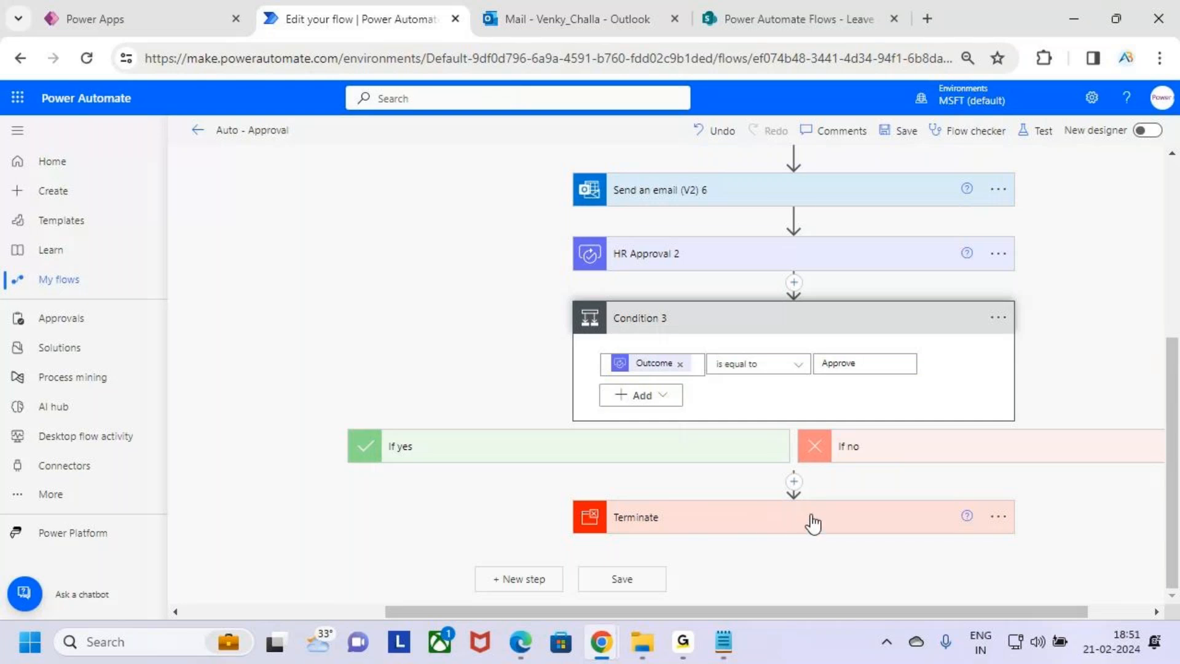
Zoom out to review the full flow structure from trigger to Terminate
{"action": "scroll", "coordinate": [790, 530], "scroll_direction": "up", "scroll_amount": 5}
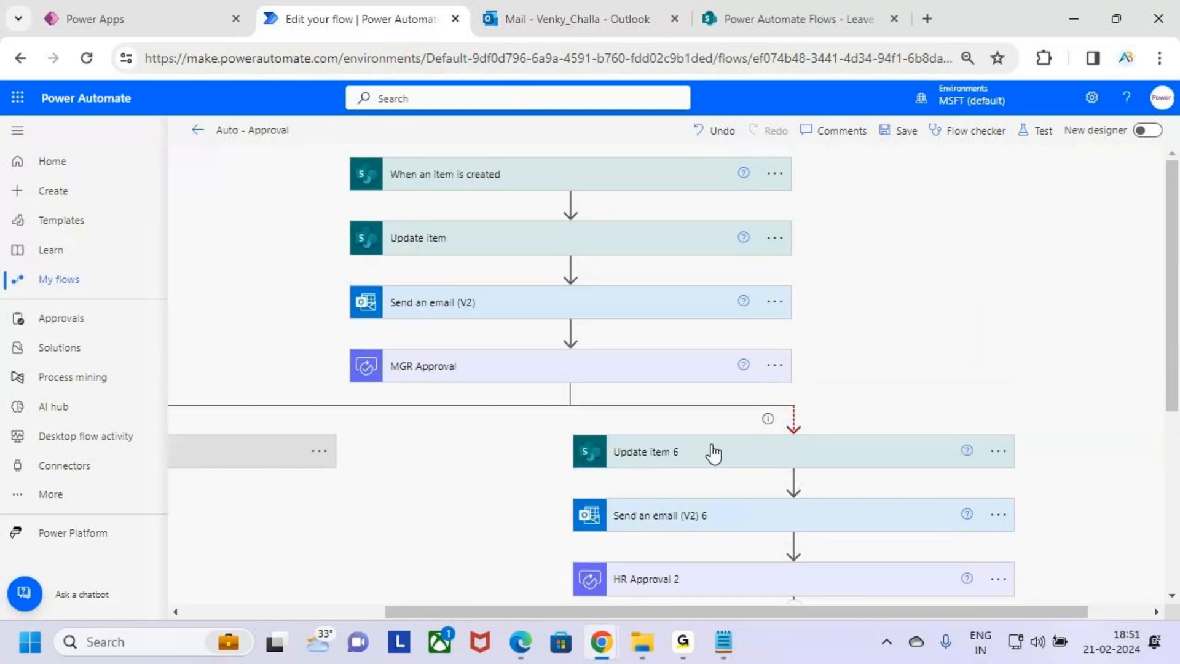
{"action": "scroll", "coordinate": [741, 538], "scroll_direction": "down", "scroll_amount": 4}
{"action": "left_click", "coordinate": [825, 374]}
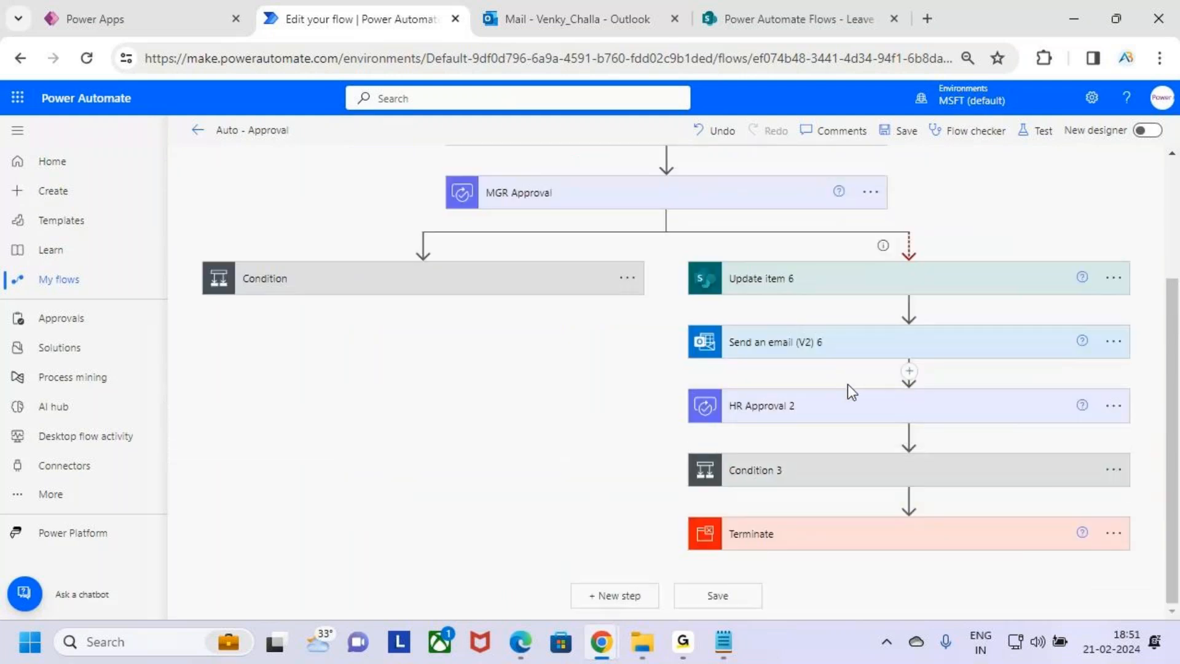
{"action": "scroll", "coordinate": [843, 388], "scroll_direction": "up", "scroll_amount": 3}
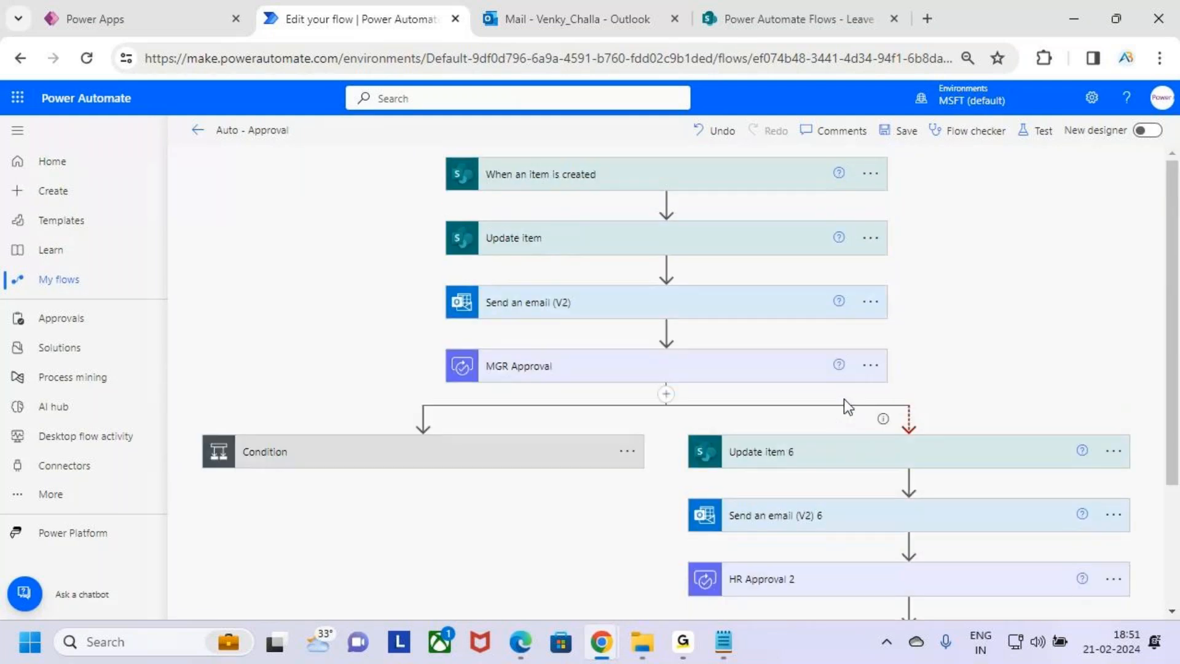
{"action": "key", "text": "ctrl+minus"}
{"action": "key", "text": "ctrl+minus"}
{"action": "key", "text": "ctrl+minus"}
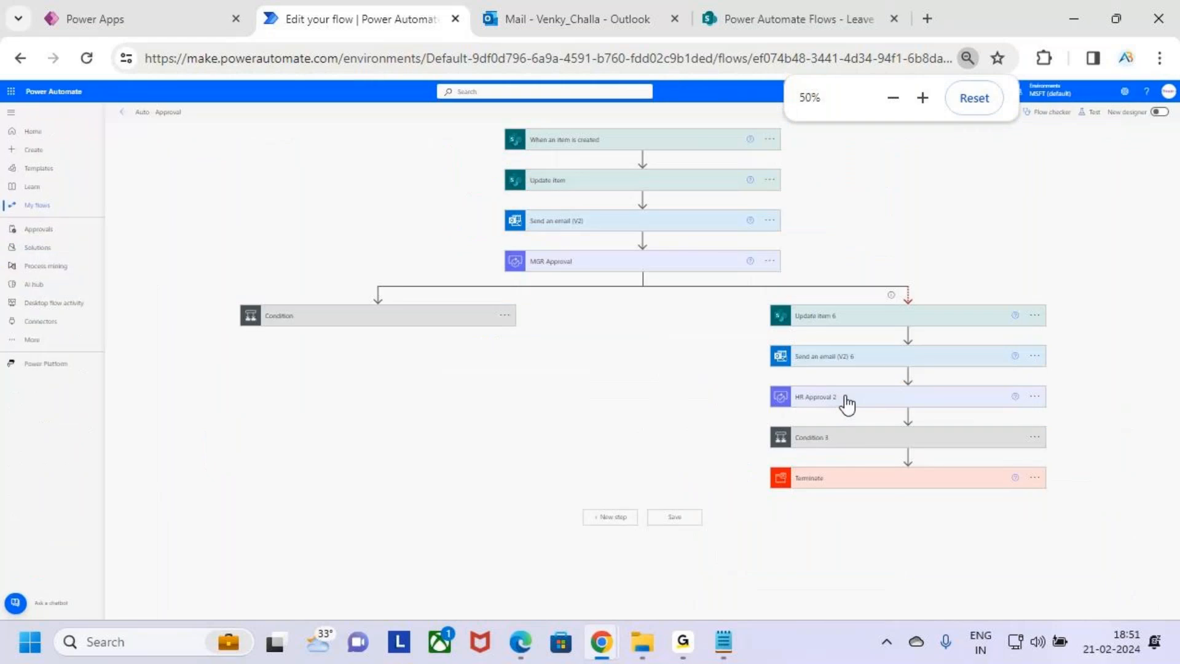
{"action": "key", "text": "ctrl+plus"}
{"action": "scroll", "coordinate": [1004, 370], "scroll_direction": "down", "scroll_amount": 1}
{"action": "scroll", "coordinate": [1005, 370], "scroll_direction": "up", "scroll_amount": 1}
{"action": "key", "text": "ctrl+minus"}
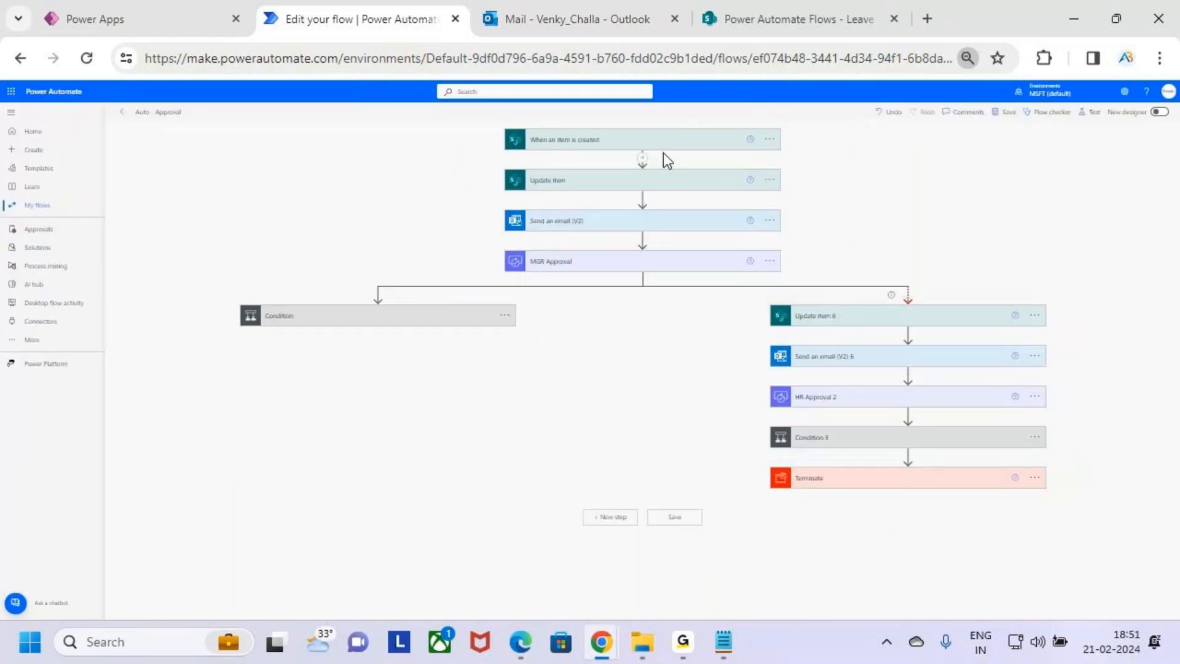
Expand the main Condition, return to normal zoom, and save the flow
{"action": "key", "text": "ctrl+2"}
{"action": "mouse_move", "coordinate": [738, 261]}
{"action": "left_mouse_down"}
{"action": "mouse_move", "coordinate": [764, 237]}
{"action": "mouse_move", "coordinate": [818, 247]}
{"action": "left_mouse_up"}
{"action": "mouse_move", "coordinate": [825, 209]}
{"action": "left_mouse_down"}
{"action": "mouse_move", "coordinate": [830, 226]}
{"action": "mouse_move", "coordinate": [857, 216]}
{"action": "left_mouse_up"}
{"action": "key", "text": "Escape"}
{"action": "left_click", "coordinate": [405, 316]}
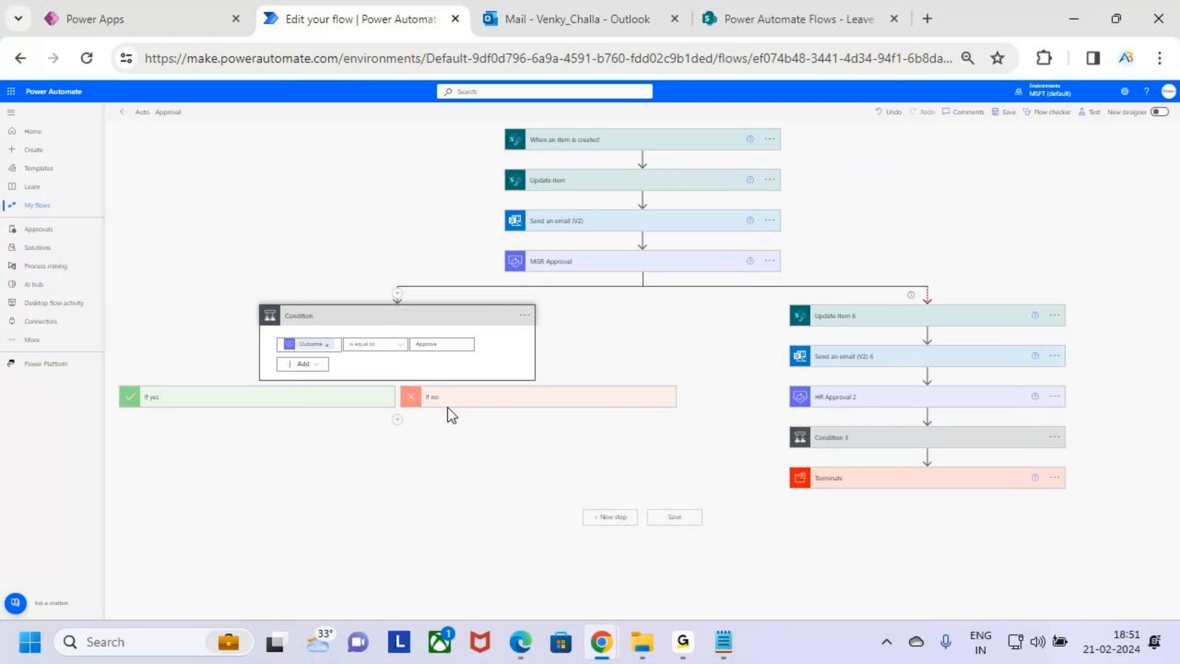
{"action": "key", "text": "ctrl+2"}
{"action": "left_click_drag", "start_coordinate": [761, 254], "coordinate": [799, 294]}
{"action": "mouse_move", "coordinate": [859, 265]}
{"action": "left_mouse_down"}
{"action": "mouse_move", "coordinate": [862, 228]}
{"action": "mouse_move", "coordinate": [906, 265]}
{"action": "left_mouse_up"}
{"action": "left_click_drag", "start_coordinate": [834, 429], "coordinate": [1034, 268]}
{"action": "key", "text": "Escape"}
{"action": "key", "text": "ctrl+plus"}
{"action": "key", "text": "ctrl+plus"}
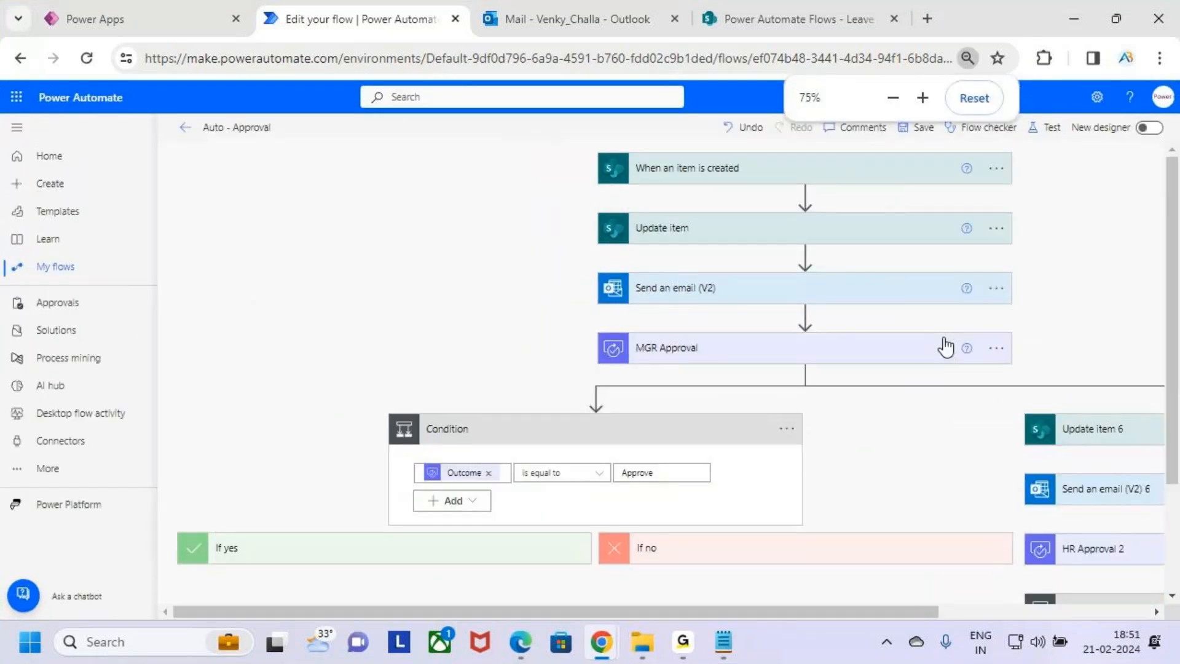
{"action": "key", "text": "ctrl+plus"}
{"action": "left_click_drag", "start_coordinate": [796, 617], "coordinate": [963, 613]}
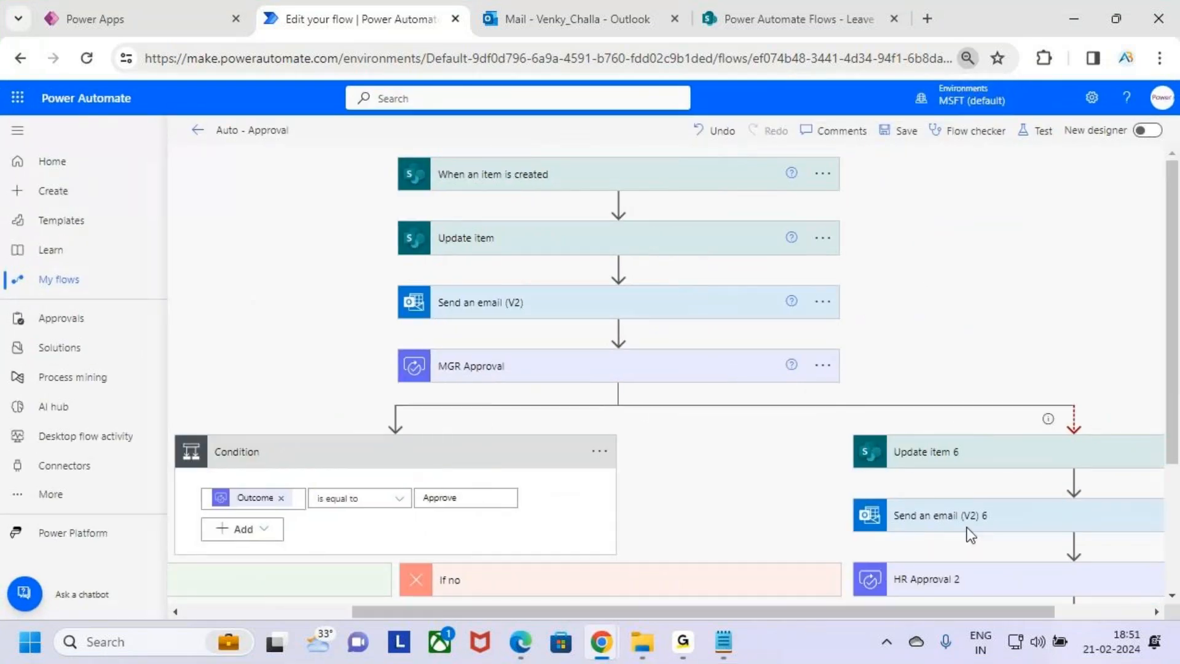
{"action": "left_click", "coordinate": [905, 131]}
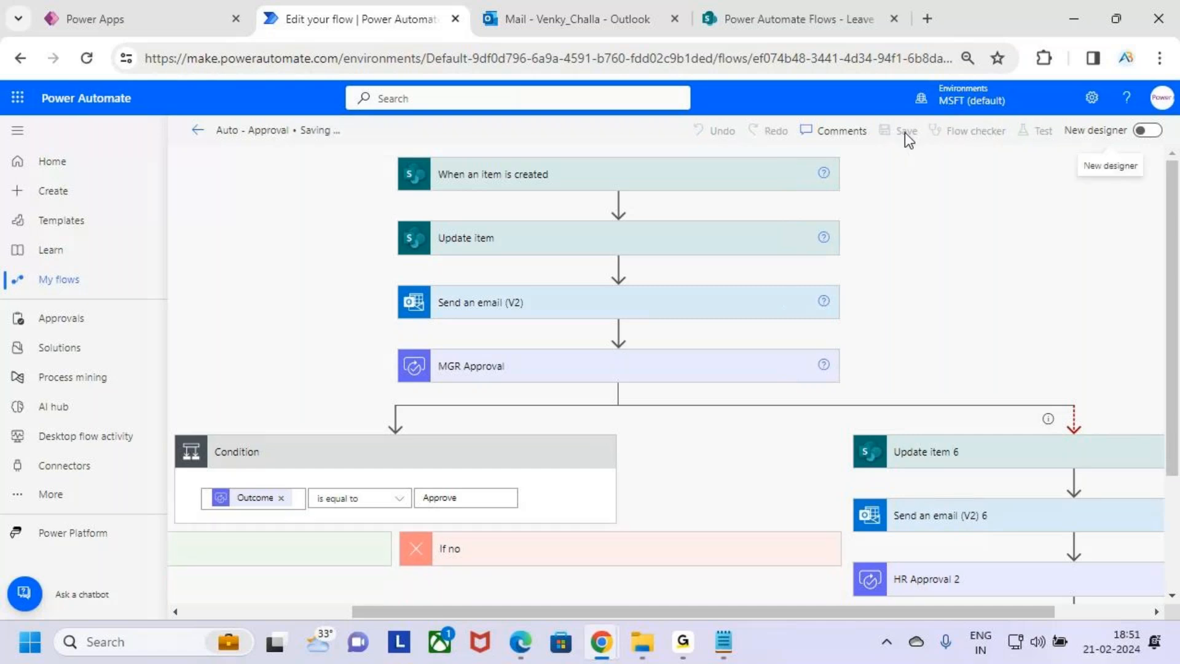
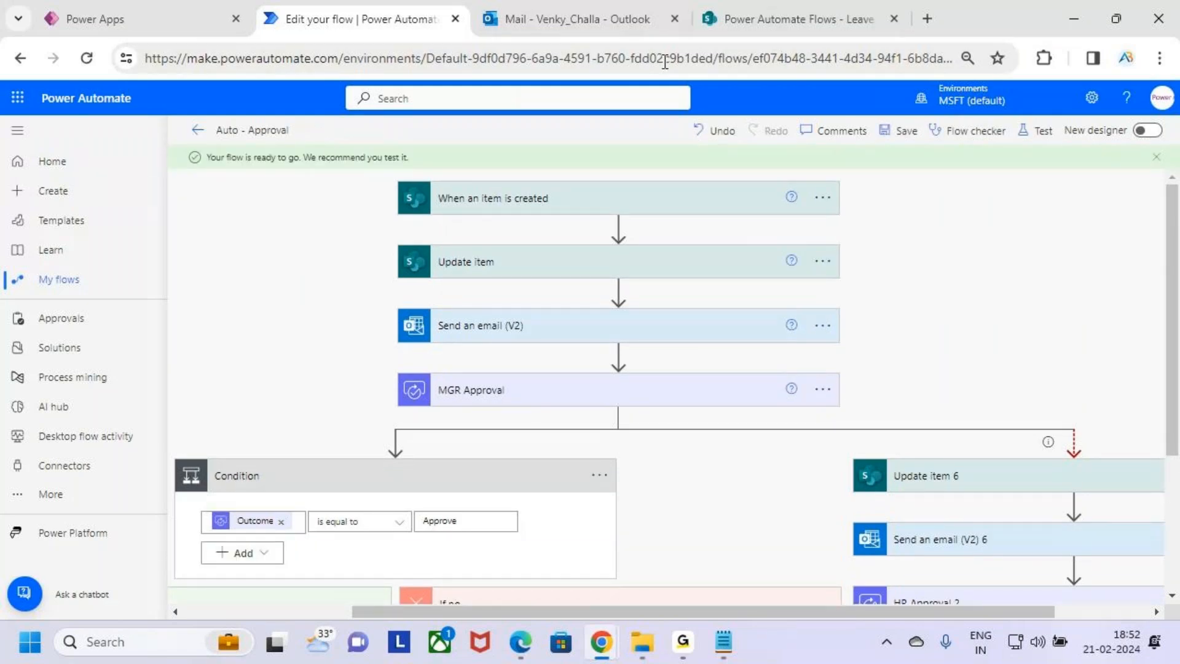
Delete the existing Casual Leave item from the Leave Approval list
{"action": "left_click", "coordinate": [576, 3]}
{"action": "left_click", "coordinate": [725, 18]}
{"action": "left_click", "coordinate": [305, 376]}
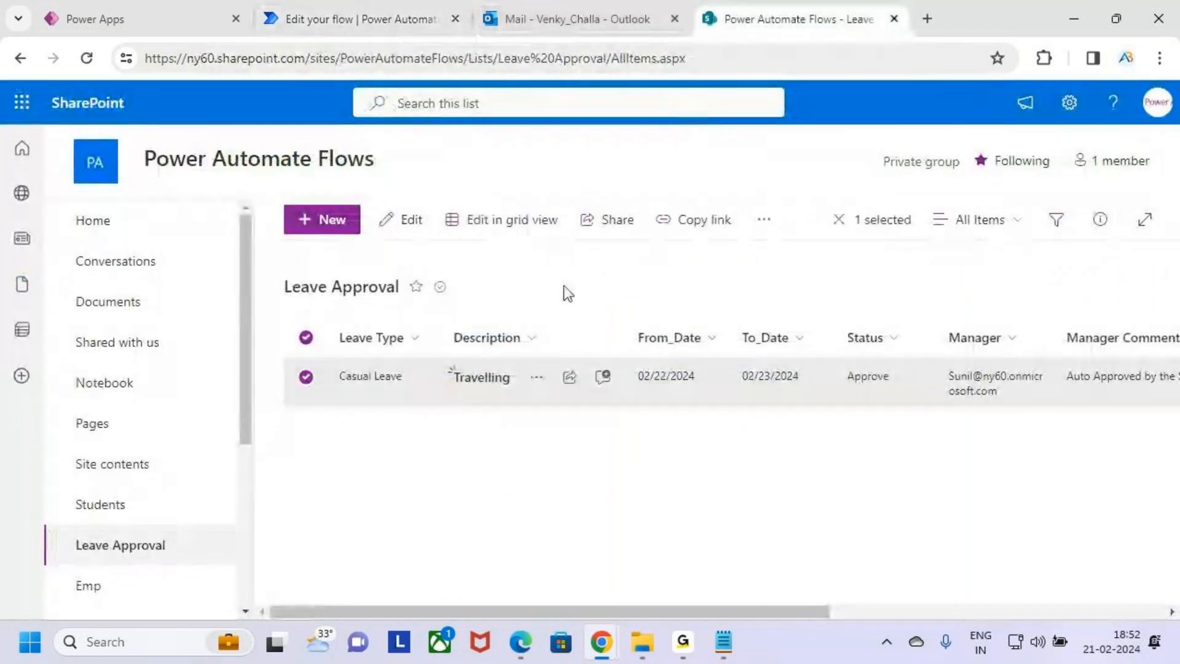
{"action": "left_click", "coordinate": [766, 220]}
{"action": "left_click", "coordinate": [818, 292]}
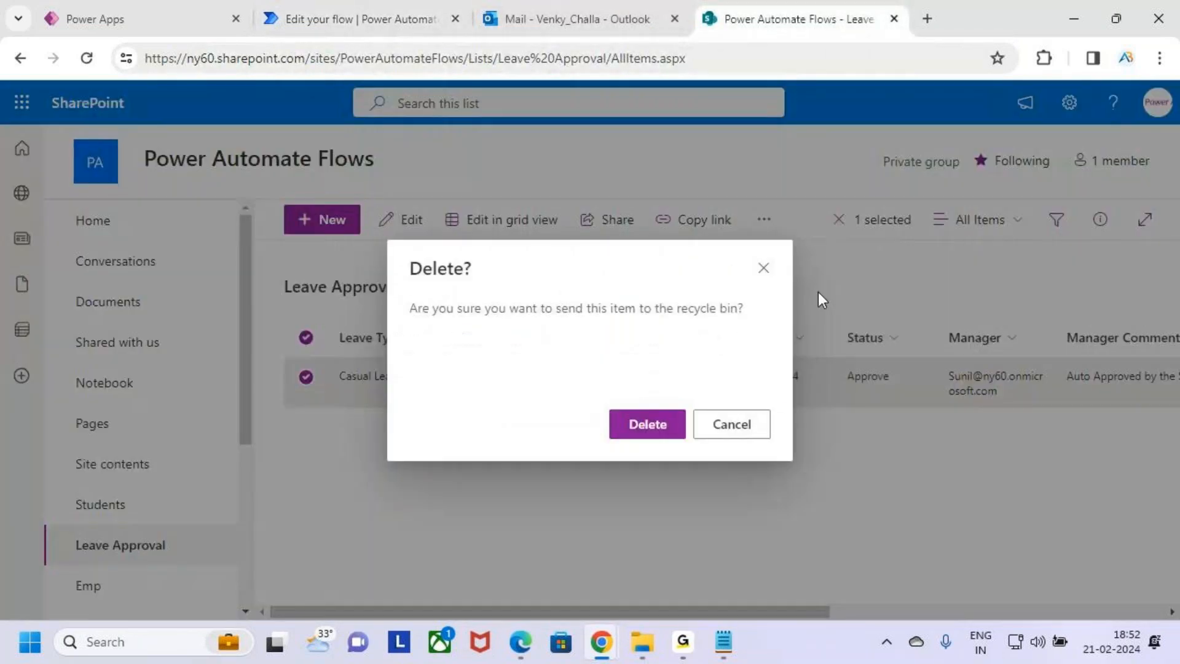
{"action": "left_click", "coordinate": [627, 426]}
Check the latest auto-approval email in the Outlook inbox before returning to the flow
{"action": "left_click", "coordinate": [369, 18]}
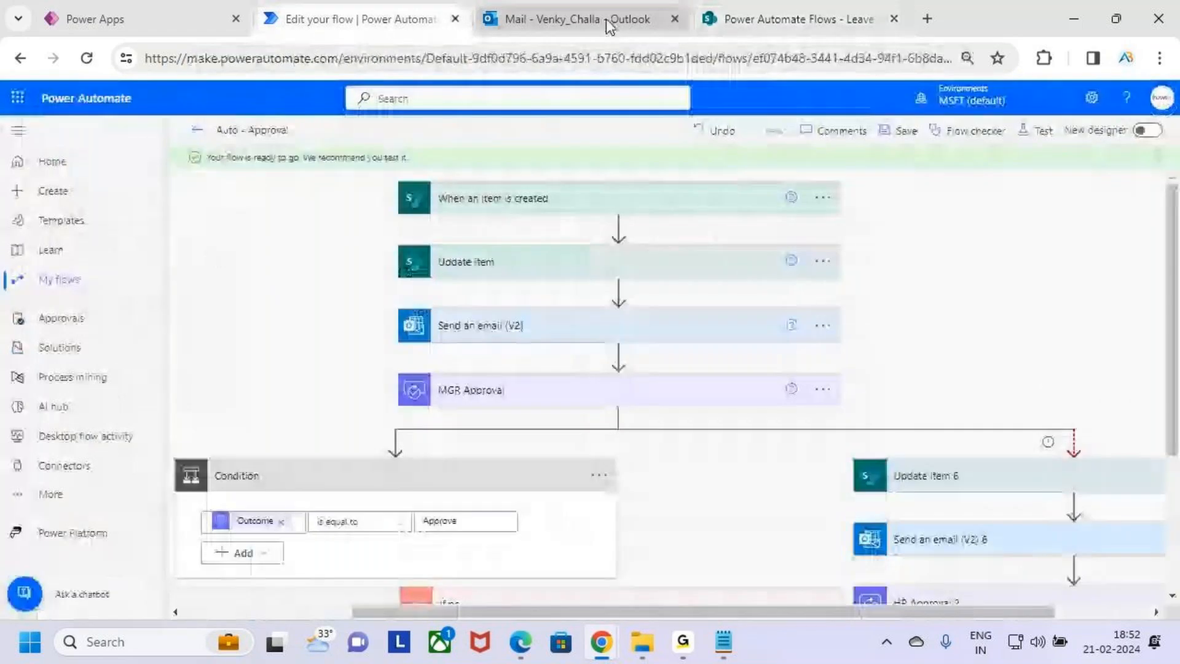
{"action": "left_click", "coordinate": [606, 19]}
{"action": "left_click", "coordinate": [388, 356]}
{"action": "left_click", "coordinate": [412, 282]}
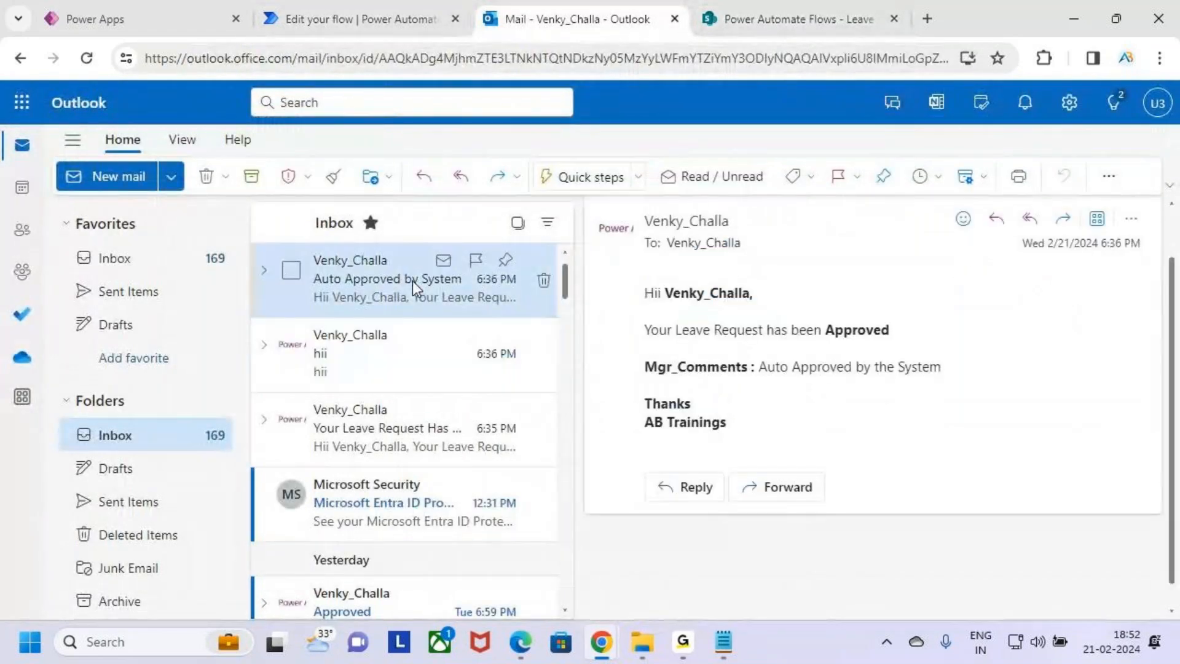
{"action": "left_click", "coordinate": [342, 17]}
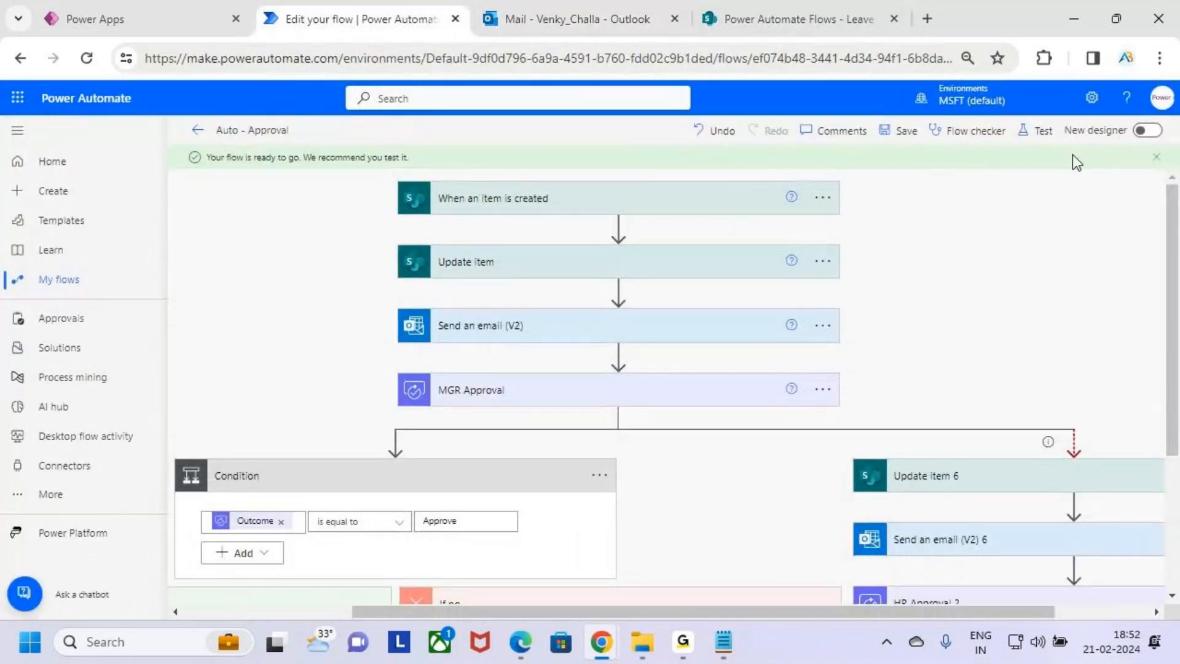
Start a manual test of the Auto - Approval flow
{"action": "left_click", "coordinate": [1036, 131]}
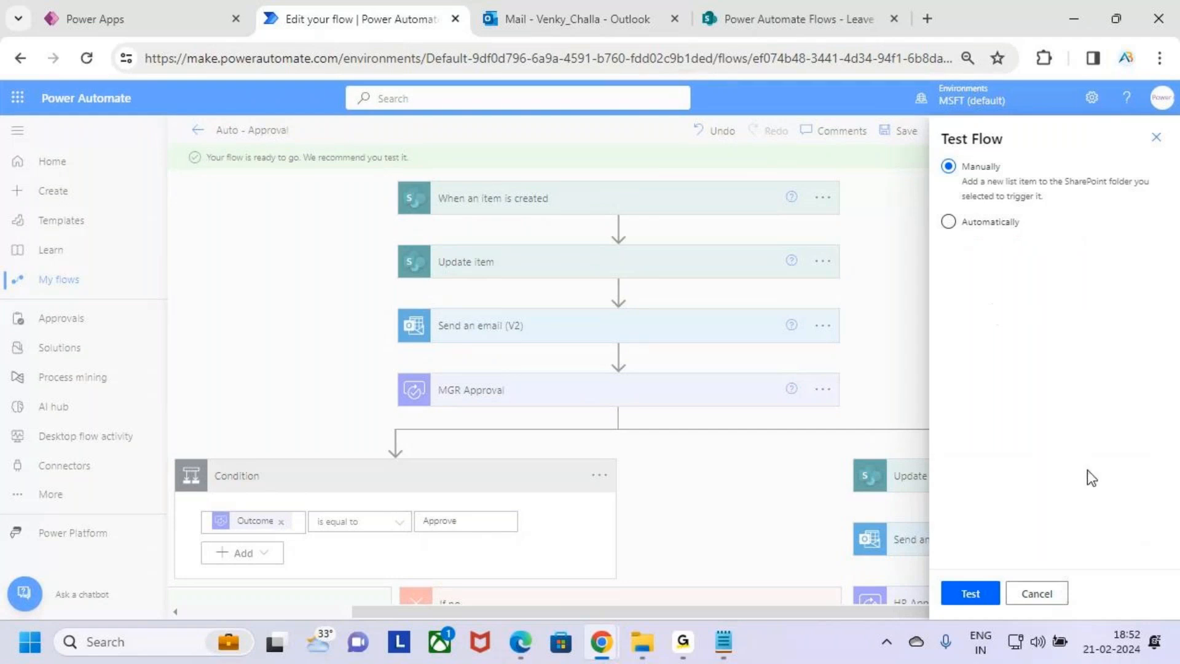
{"action": "left_click", "coordinate": [984, 597]}
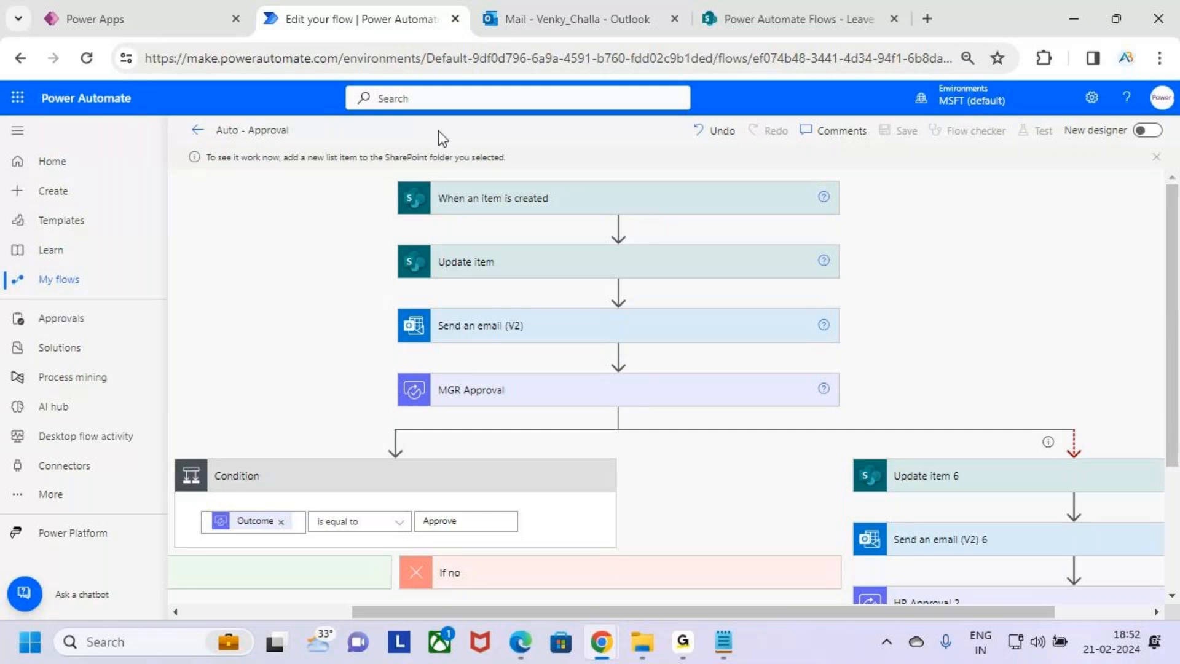
Fill the Leave Request form with leave type Paid Leave, description Occucation, and From_Date 21/02/2024
{"action": "left_click", "coordinate": [179, 22]}
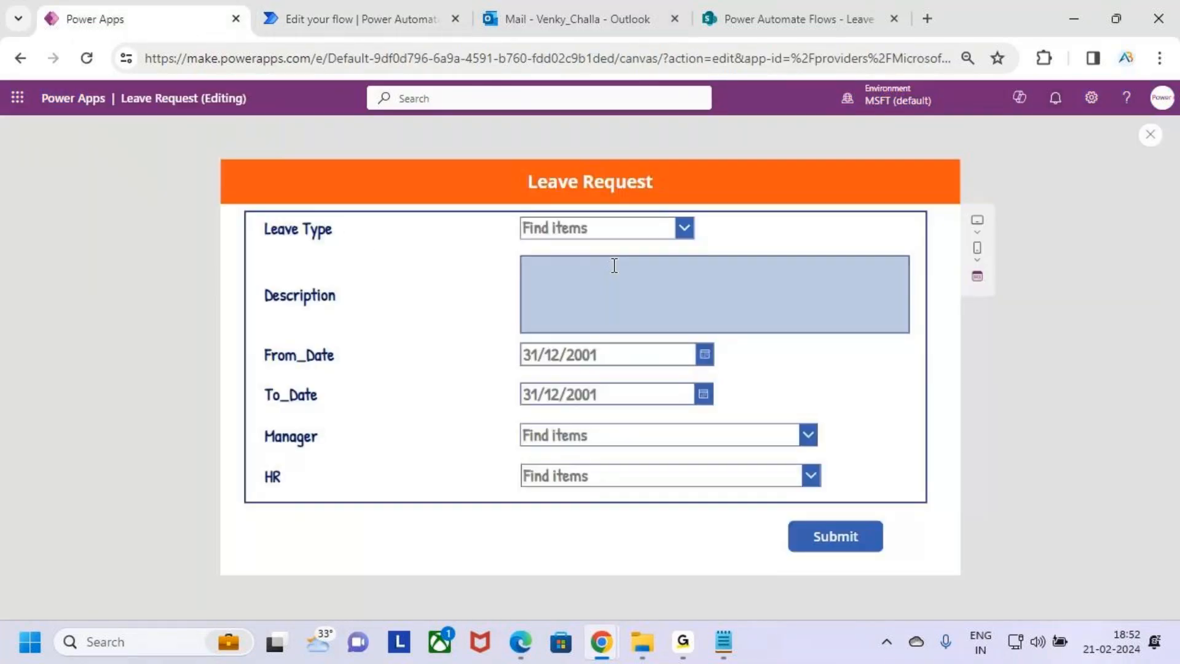
{"action": "left_click", "coordinate": [657, 227]}
{"action": "left_click", "coordinate": [617, 360]}
{"action": "left_click", "coordinate": [599, 271]}
{"action": "type", "text": "O"}
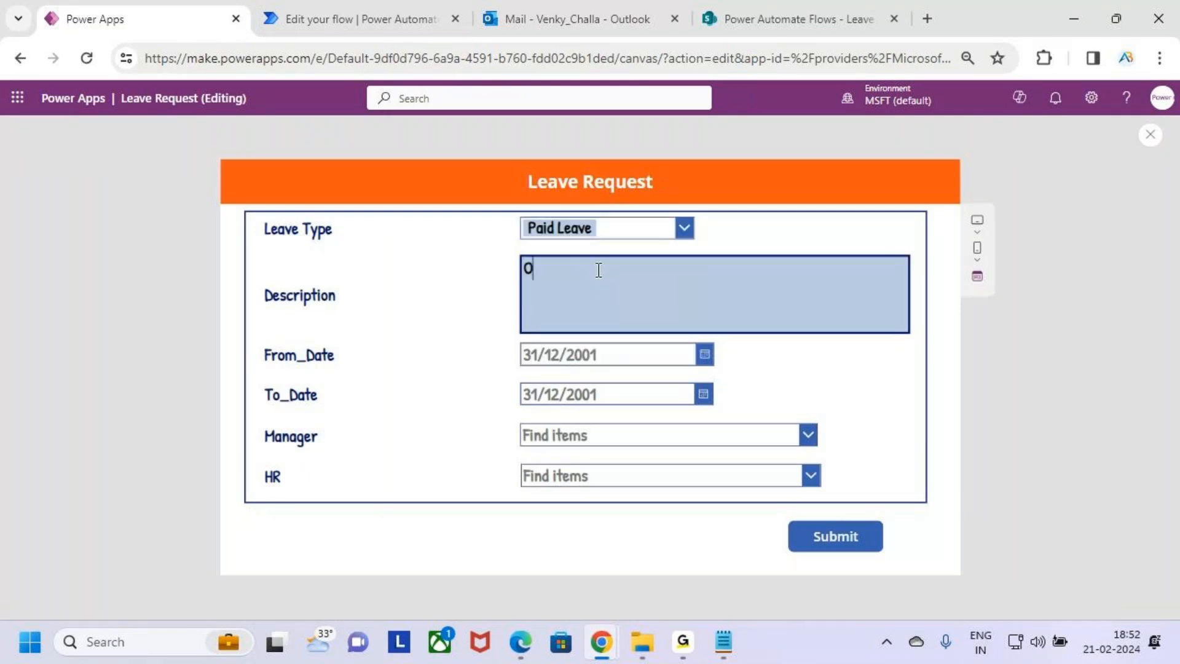
{"action": "type", "text": "ccucation"}
{"action": "left_click", "coordinate": [623, 379]}
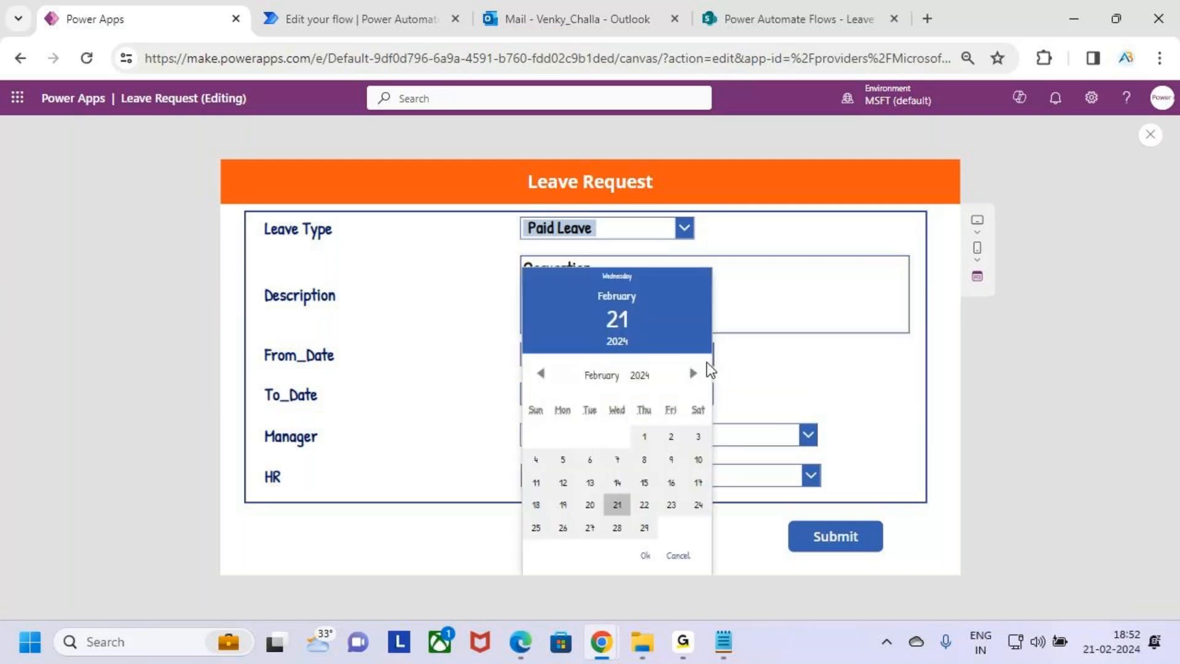
{"action": "left_click", "coordinate": [646, 555]}
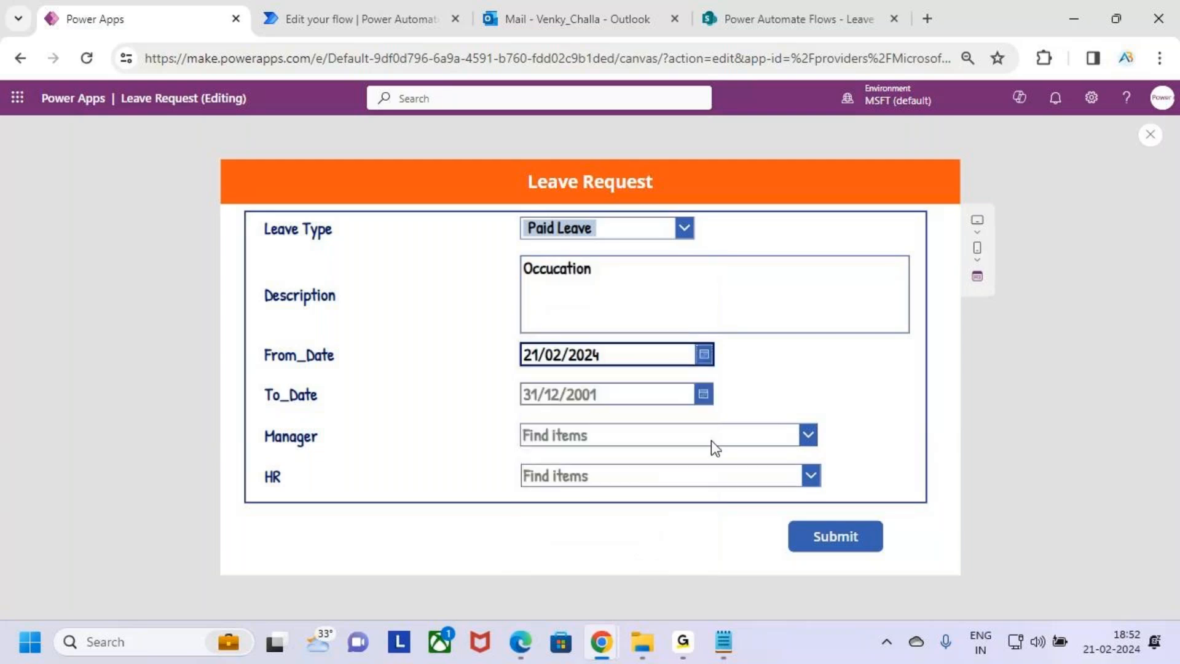
Set To_Date to 22/02/2024, choose the manager and HR approvers, and submit the leave request
{"action": "left_click", "coordinate": [702, 398]}
{"action": "left_click", "coordinate": [644, 504]}
{"action": "left_click", "coordinate": [645, 555]}
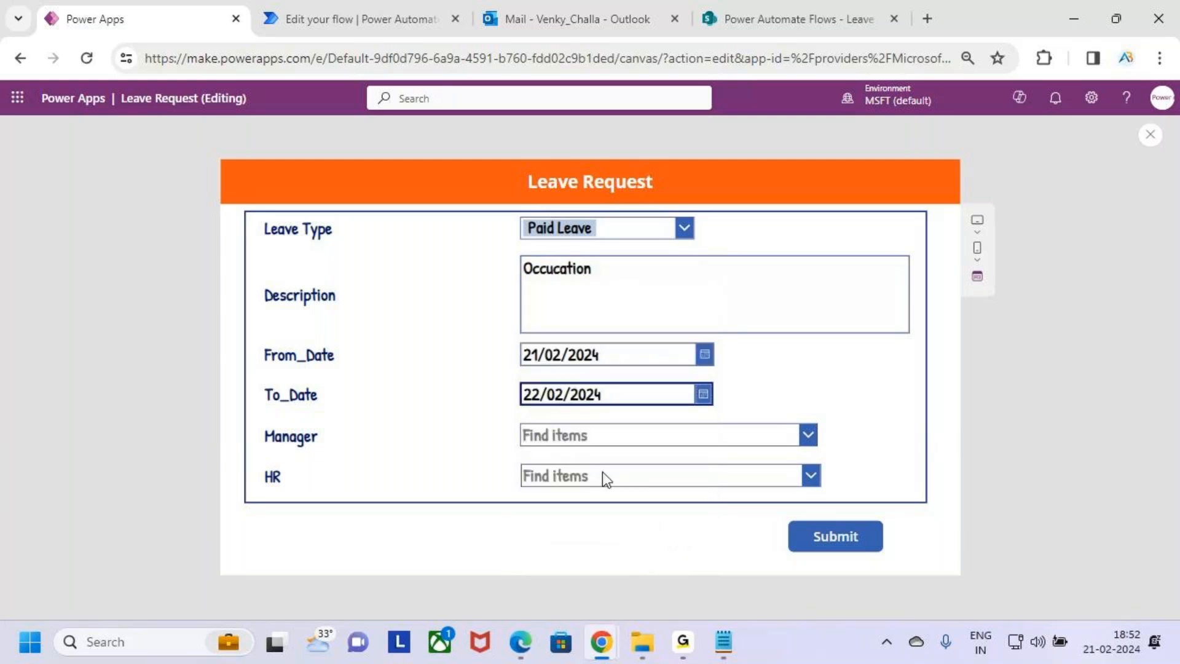
{"action": "left_click", "coordinate": [658, 440]}
{"action": "left_click", "coordinate": [654, 486]}
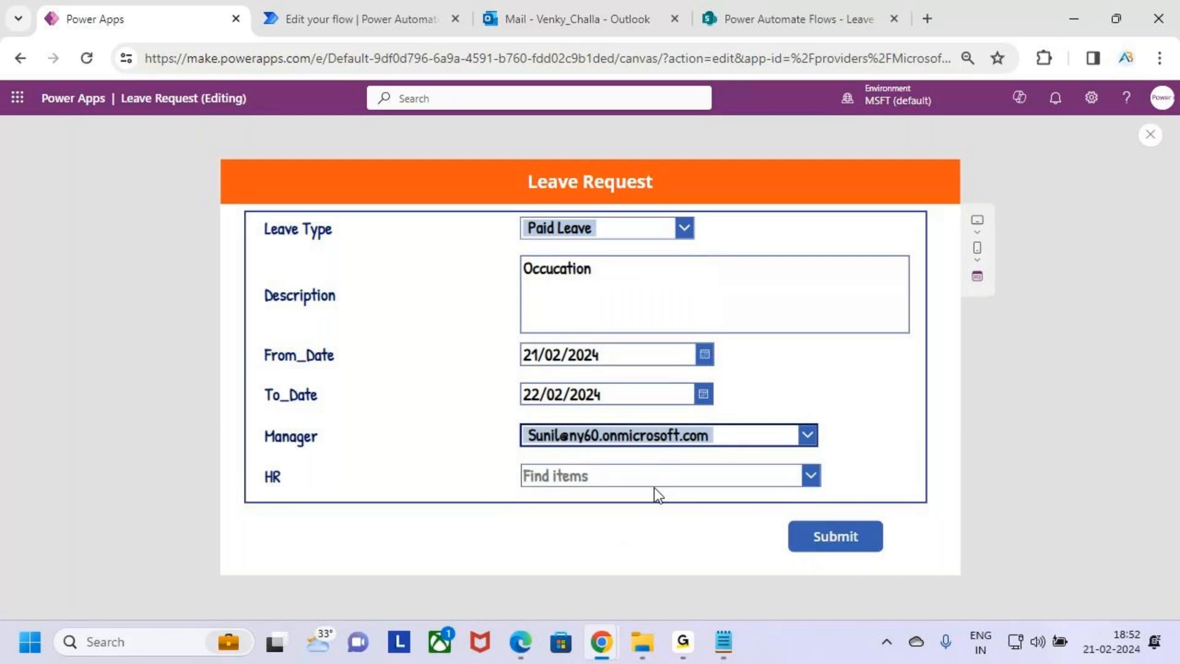
{"action": "left_click", "coordinate": [784, 477]}
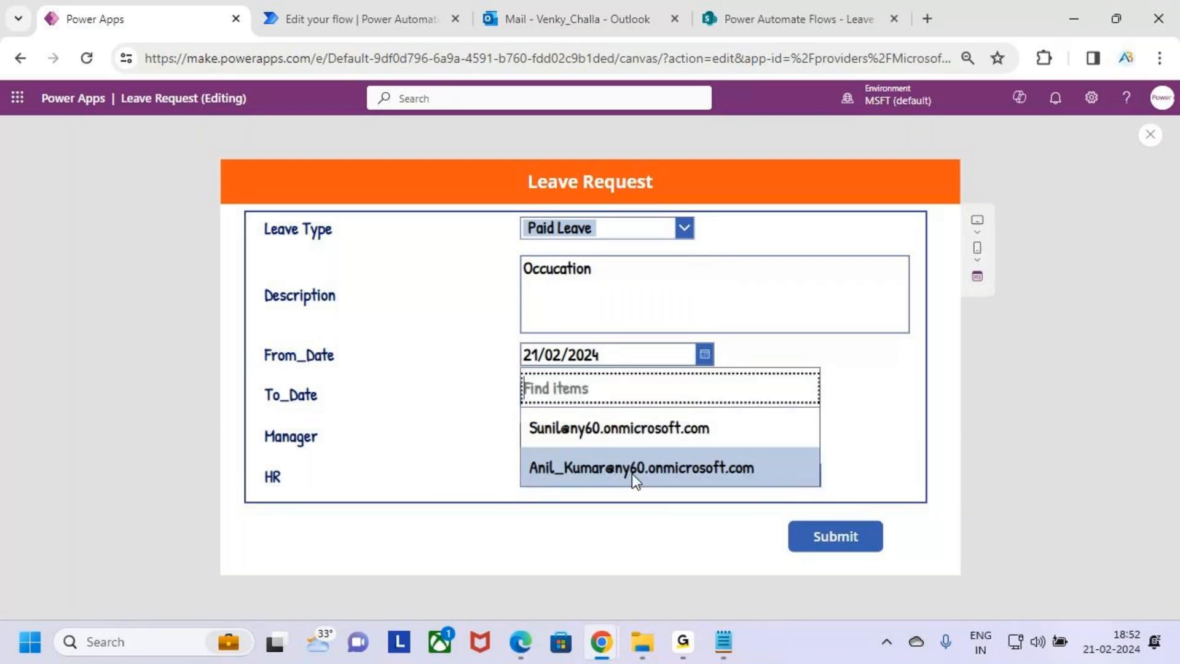
{"action": "left_click", "coordinate": [728, 470]}
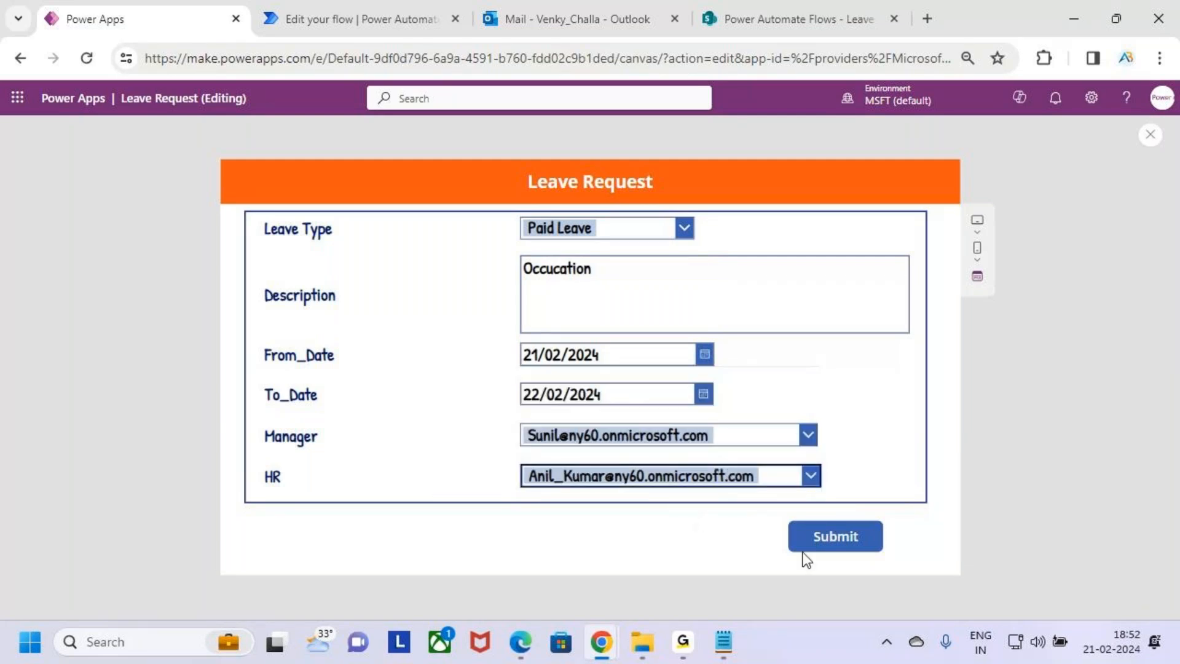
{"action": "left_click", "coordinate": [827, 538]}
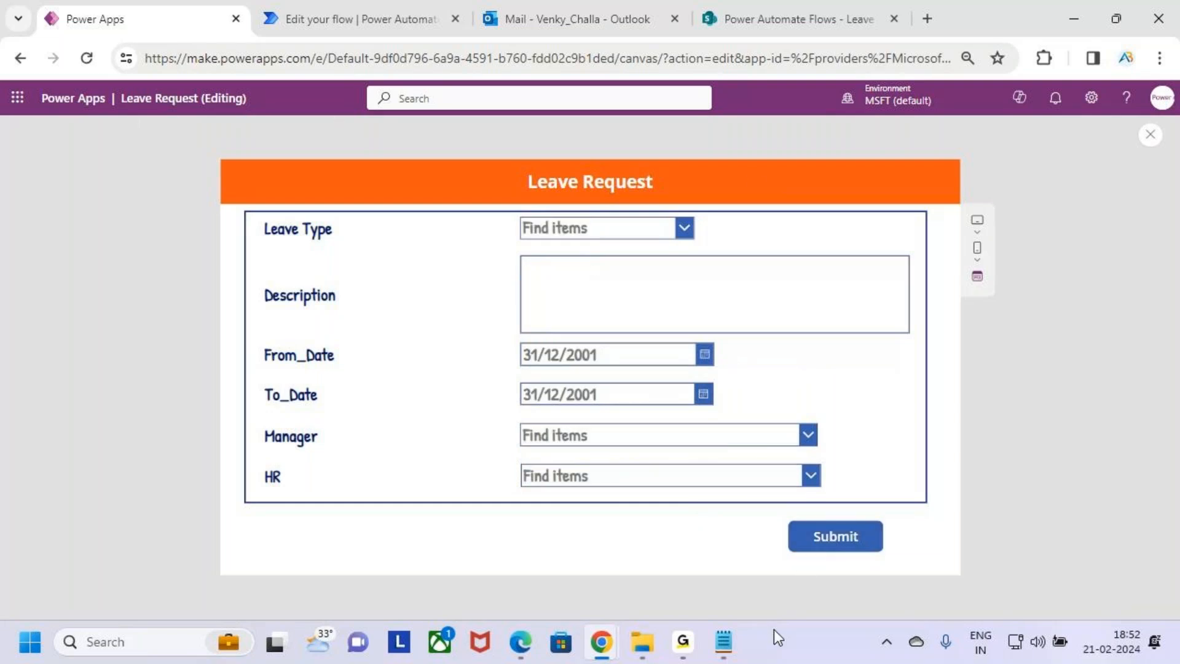
Refresh the Leave Approval list and check the flow's run history
{"action": "left_click", "coordinate": [802, 7]}
{"action": "left_click", "coordinate": [95, 55]}
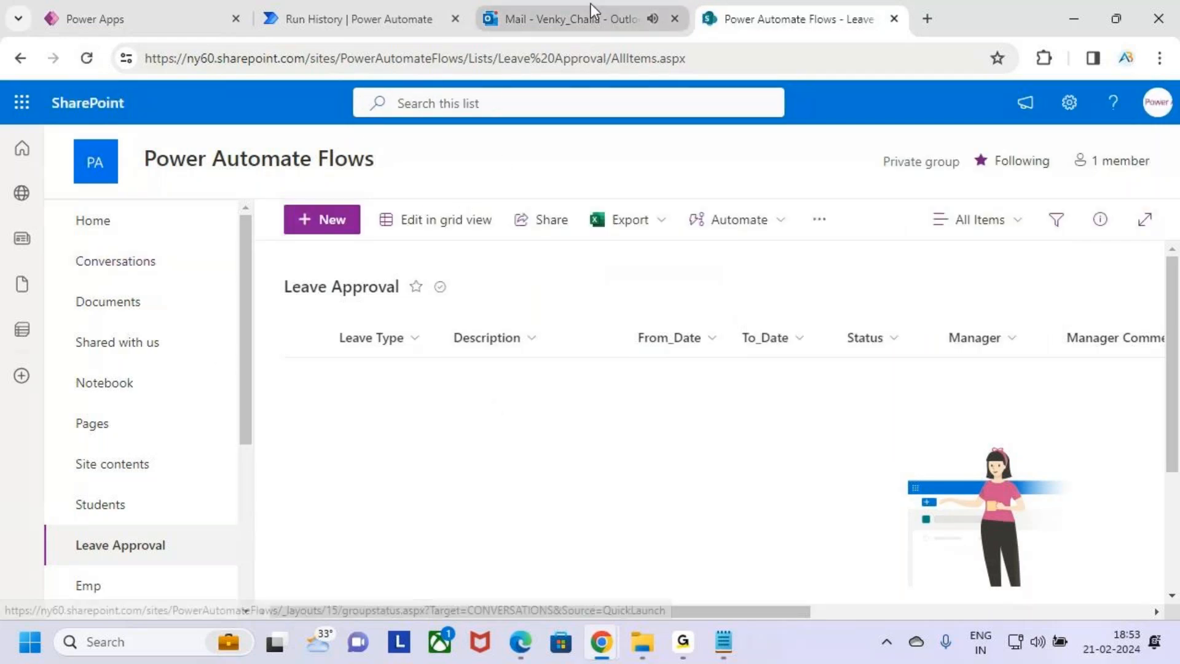
{"action": "left_click", "coordinate": [351, 18]}
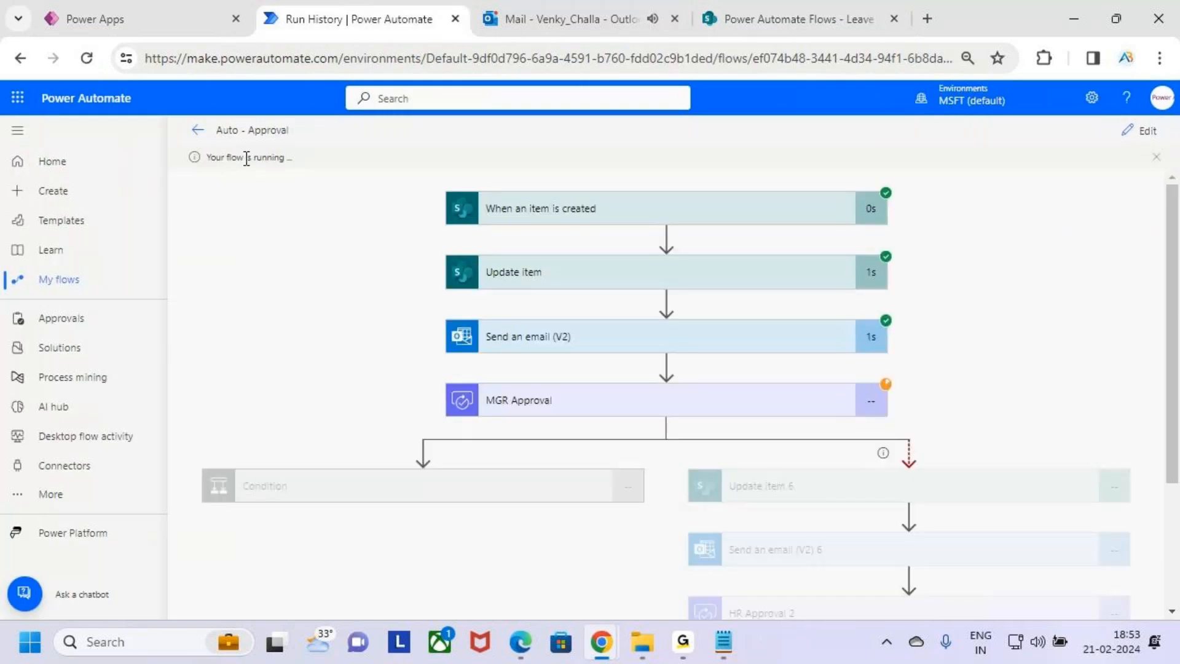
Open the new leave request email in Outlook and read through its contents
{"action": "left_click", "coordinate": [556, 17]}
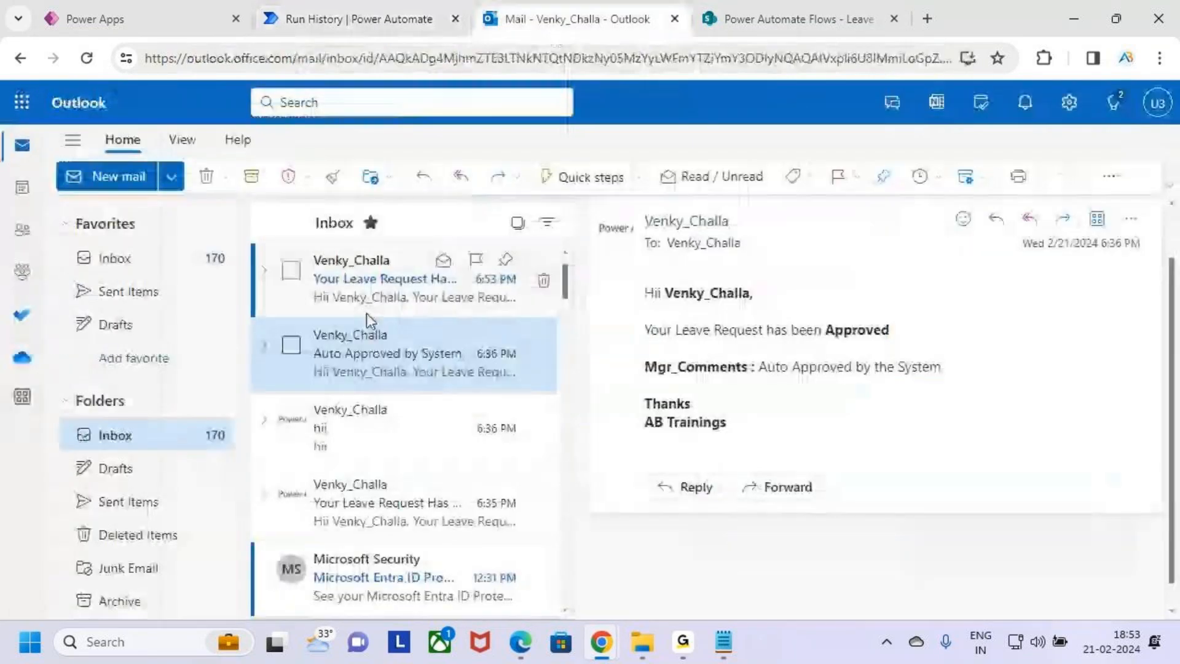
{"action": "left_click", "coordinate": [395, 304]}
{"action": "left_click_drag", "start_coordinate": [647, 351], "coordinate": [777, 359]}
{"action": "left_click_drag", "start_coordinate": [668, 385], "coordinate": [1004, 398]}
{"action": "left_click", "coordinate": [744, 447]}
{"action": "left_click_drag", "start_coordinate": [667, 421], "coordinate": [756, 423]}
{"action": "left_click", "coordinate": [875, 492]}
Refresh the Leave Approval list and scroll across to view the new item's columns
{"action": "left_click", "coordinate": [766, 15]}
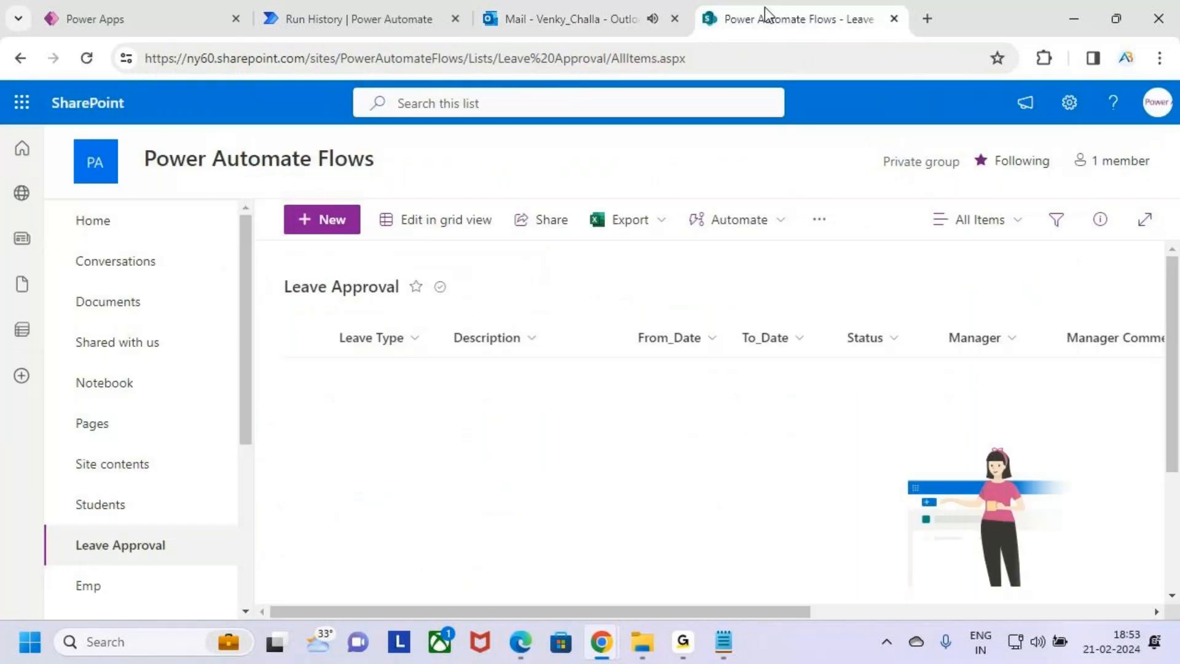
{"action": "left_click", "coordinate": [87, 58]}
{"action": "left_click_drag", "start_coordinate": [773, 609], "coordinate": [848, 609]}
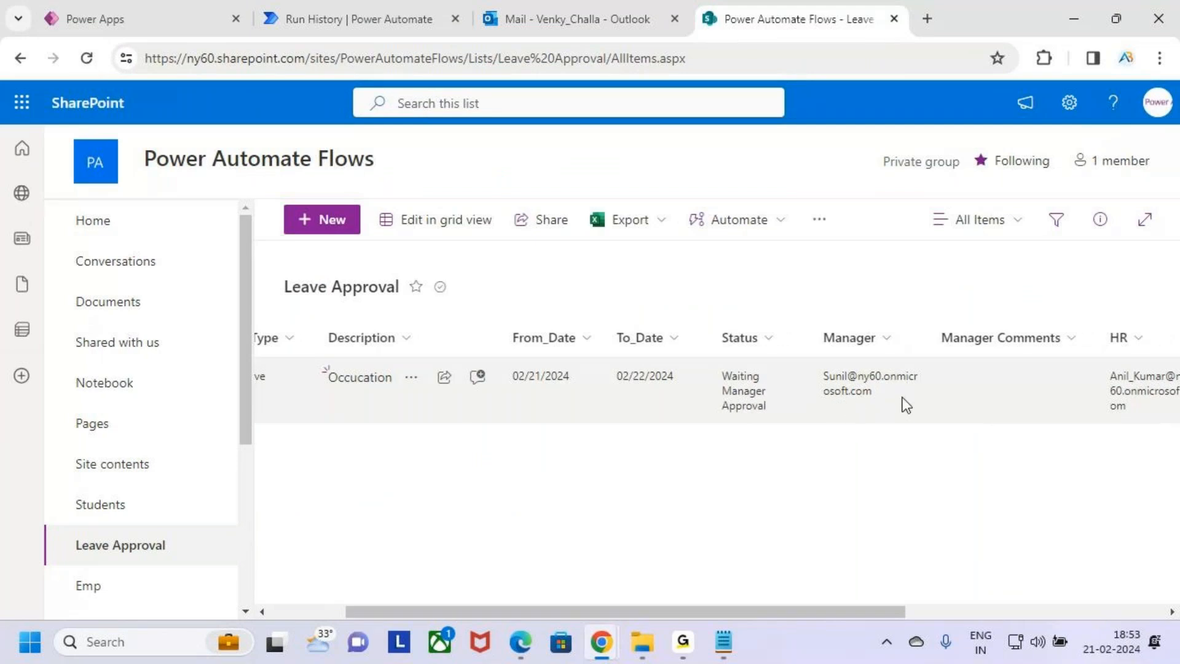
Open the Approvals page in the approver's browser window to view the pending requests
{"action": "left_click", "coordinate": [391, 7]}
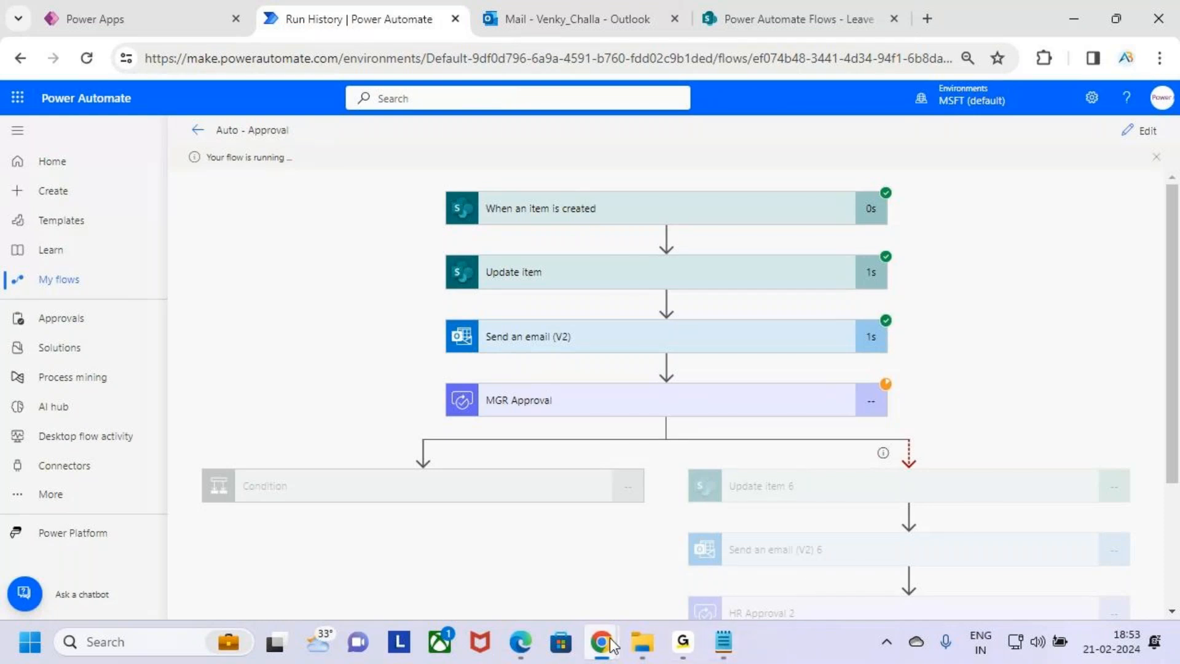
{"action": "mouse_move", "coordinate": [602, 642]}
{"action": "left_click", "coordinate": [680, 577]}
{"action": "left_click", "coordinate": [1157, 105]}
{"action": "left_click", "coordinate": [958, 423]}
{"action": "left_click", "coordinate": [65, 322]}
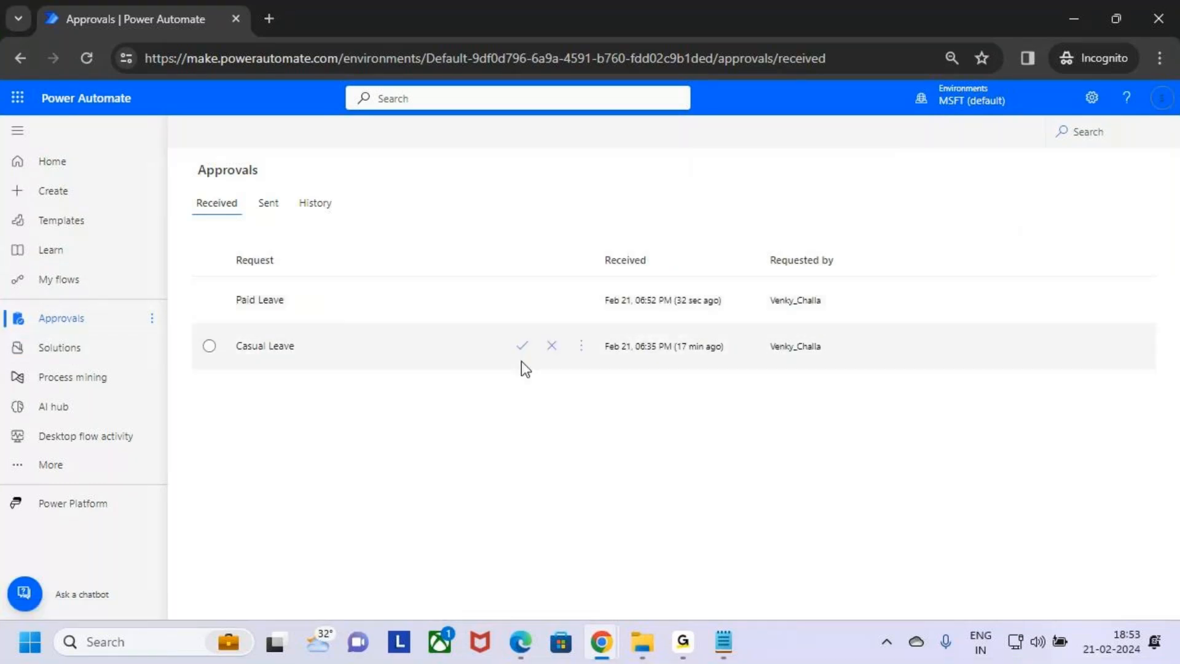
Review the run history to see which steps of the flow are waiting or executing
{"action": "key", "text": "alt+Tab"}
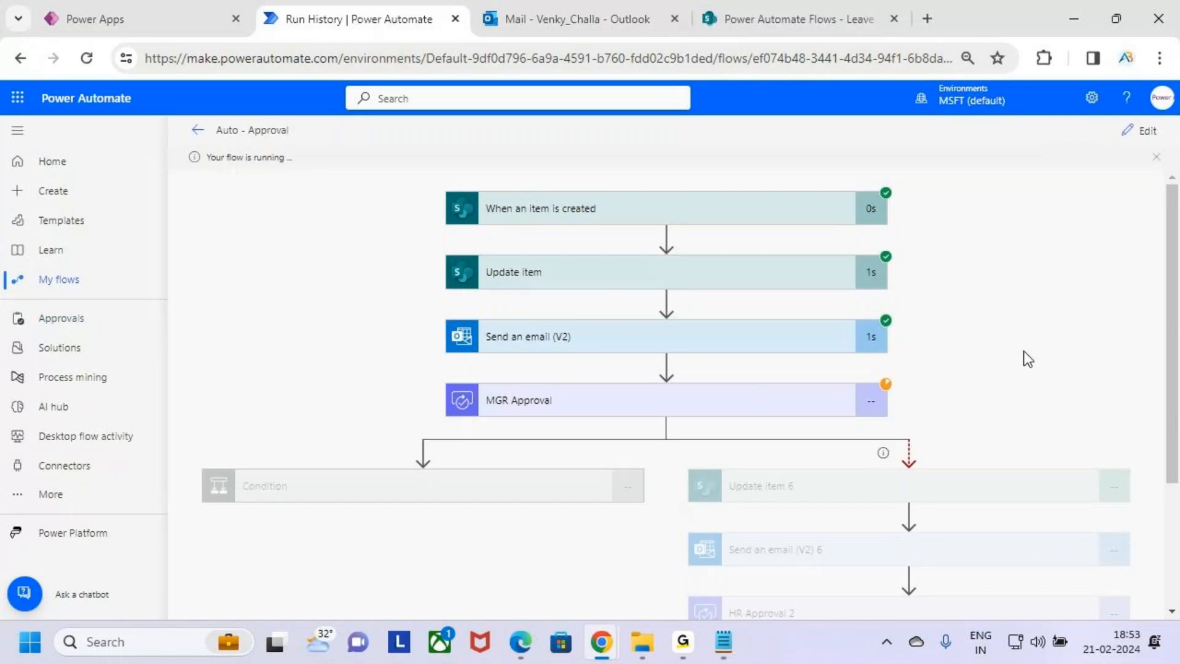
{"action": "key", "text": "ctrl+2"}
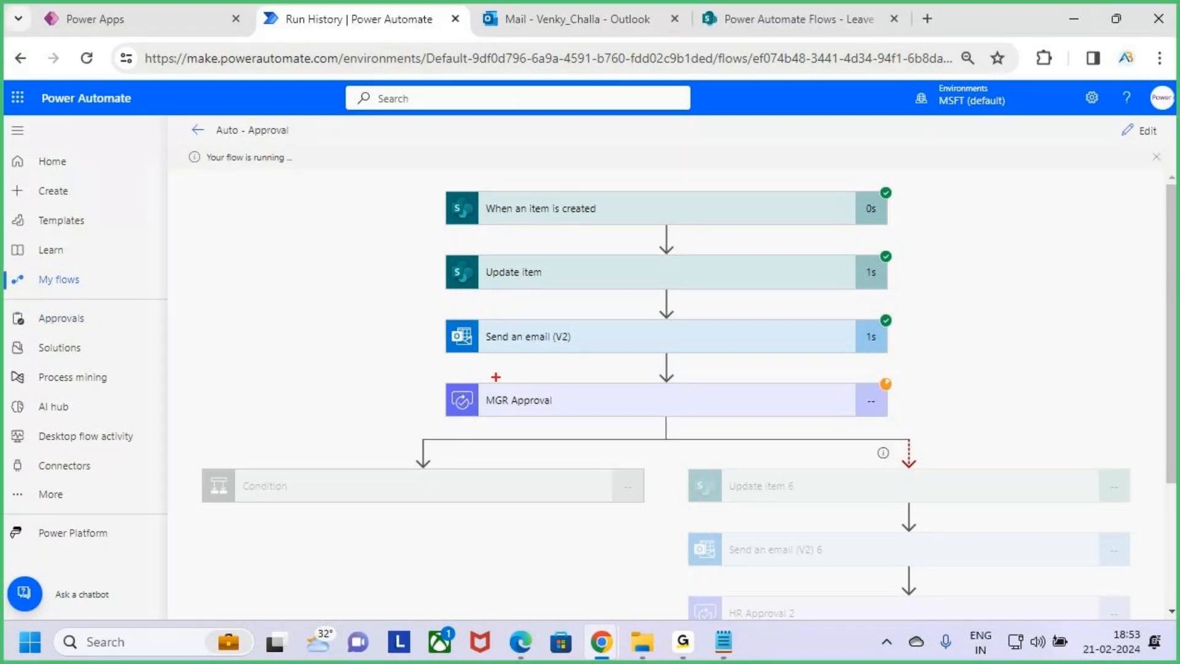
{"action": "mouse_move", "coordinate": [439, 374]}
{"action": "left_mouse_down"}
{"action": "mouse_move", "coordinate": [761, 423]}
{"action": "mouse_move", "coordinate": [899, 417]}
{"action": "left_mouse_up"}
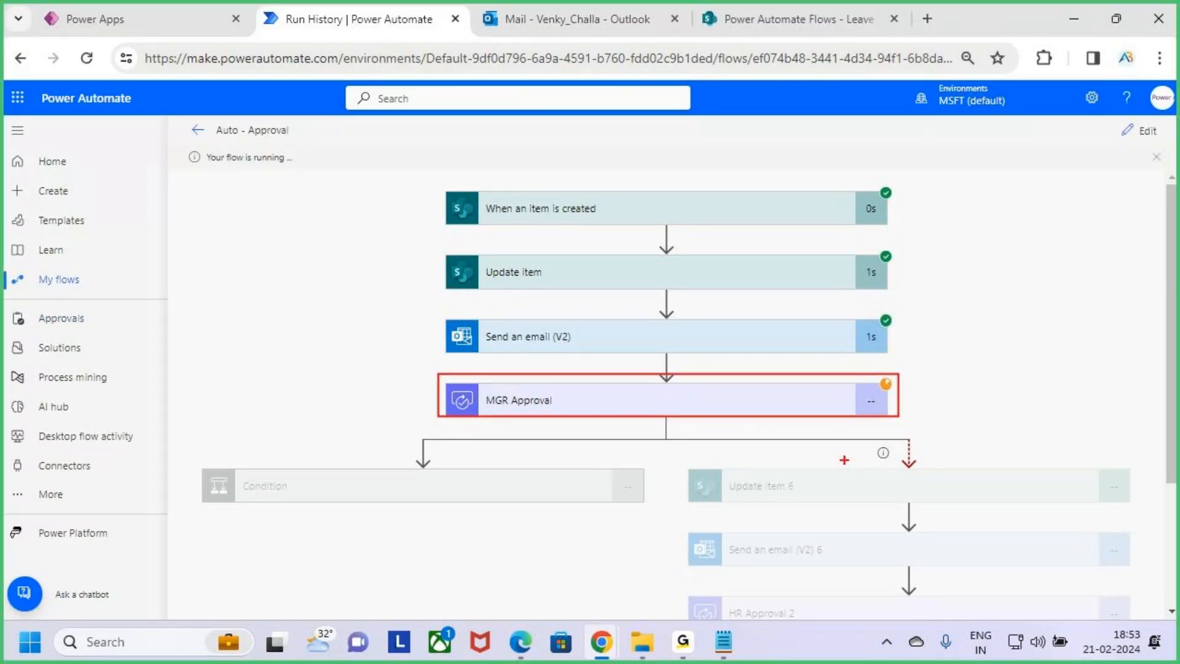
{"action": "key", "text": "Escape"}
{"action": "scroll", "coordinate": [957, 501], "scroll_direction": "down", "scroll_amount": 3}
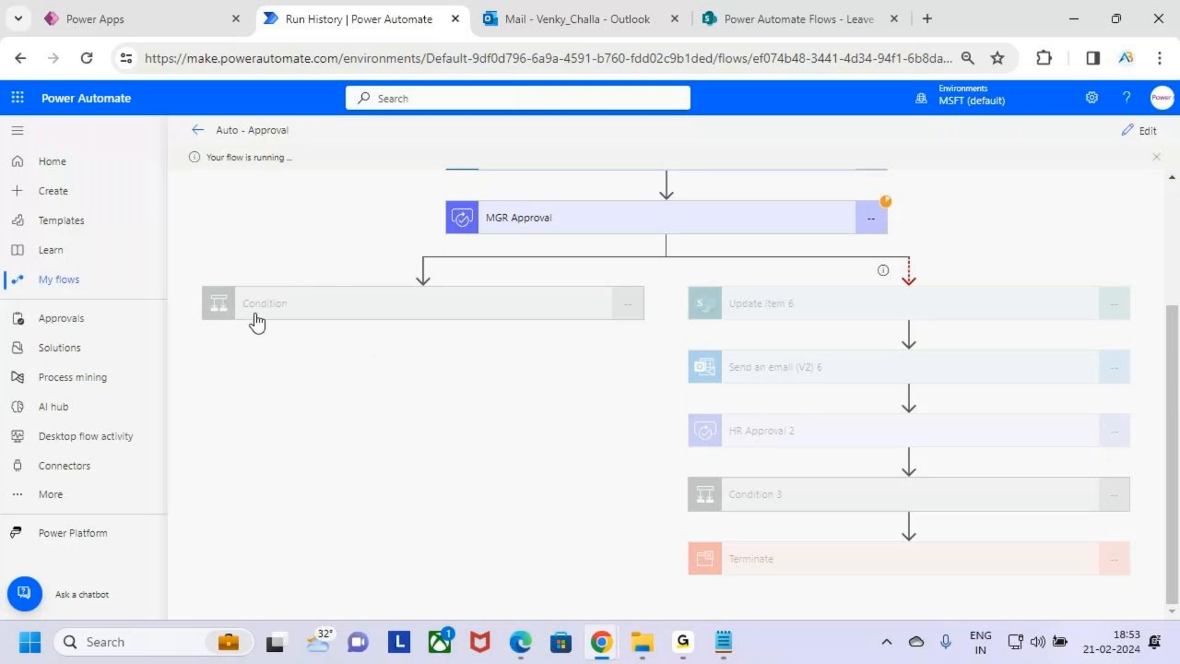
{"action": "scroll", "coordinate": [977, 240], "scroll_direction": "up", "scroll_amount": 2}
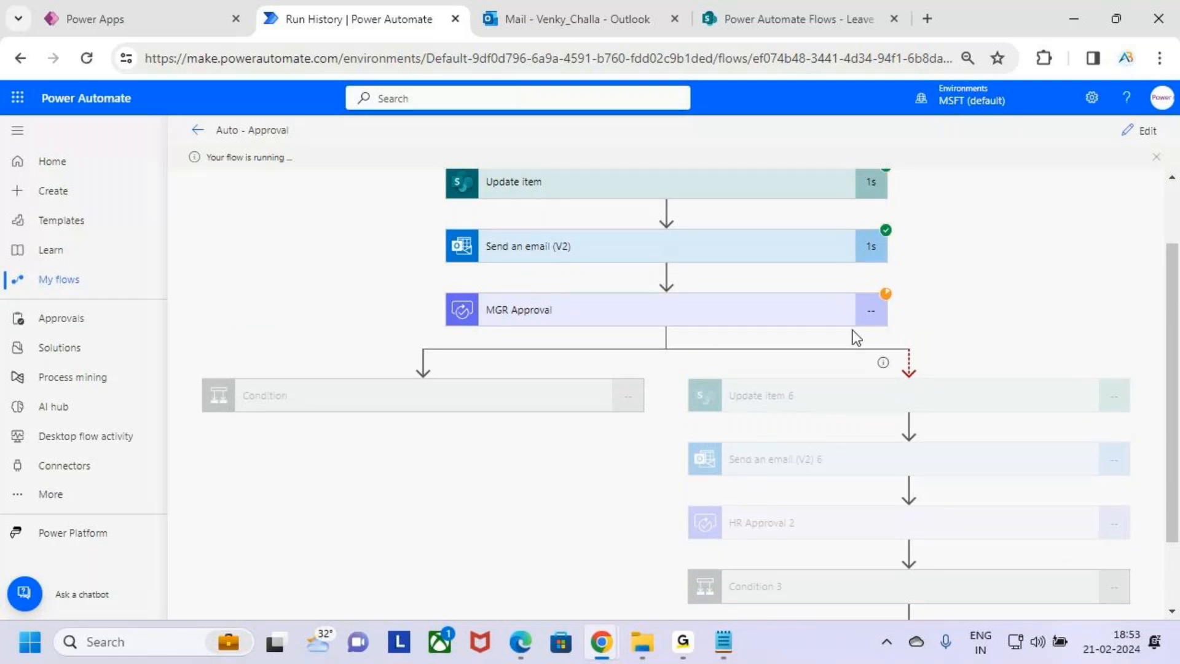
{"action": "left_click_drag", "start_coordinate": [698, 382], "coordinate": [1131, 593]}
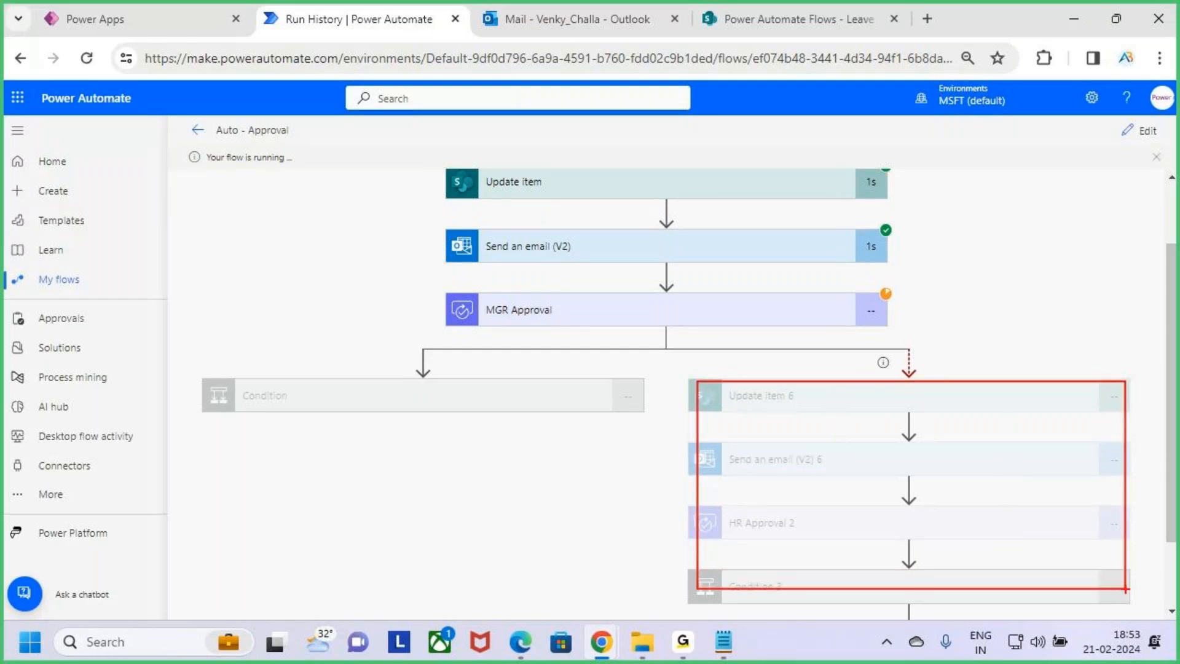
{"action": "key", "text": "Escape"}
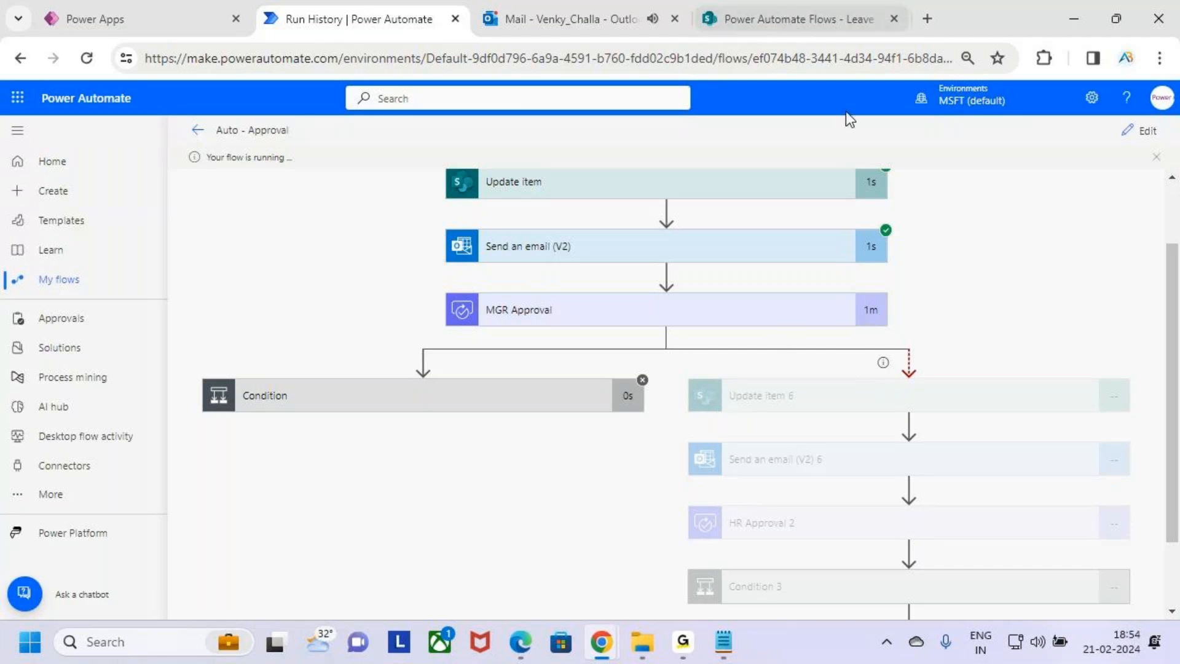
Check the timeout branch's run status and refresh the Leave Approval list
{"action": "scroll", "coordinate": [1019, 282], "scroll_direction": "down", "scroll_amount": 1}
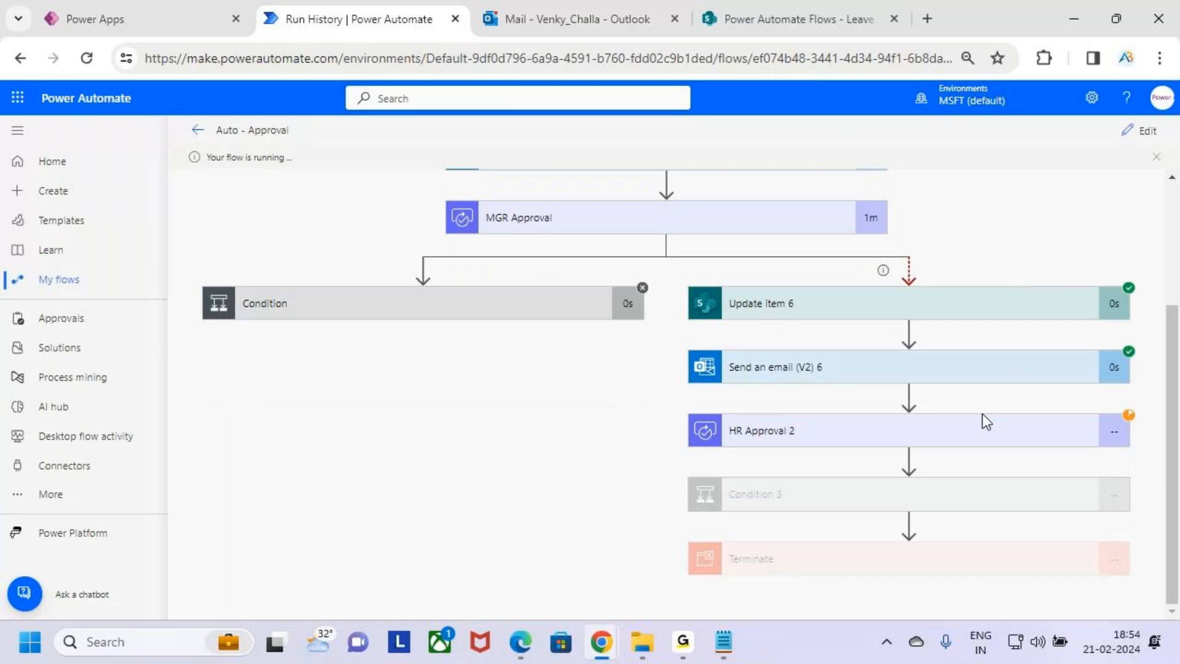
{"action": "key", "text": "ctrl+2"}
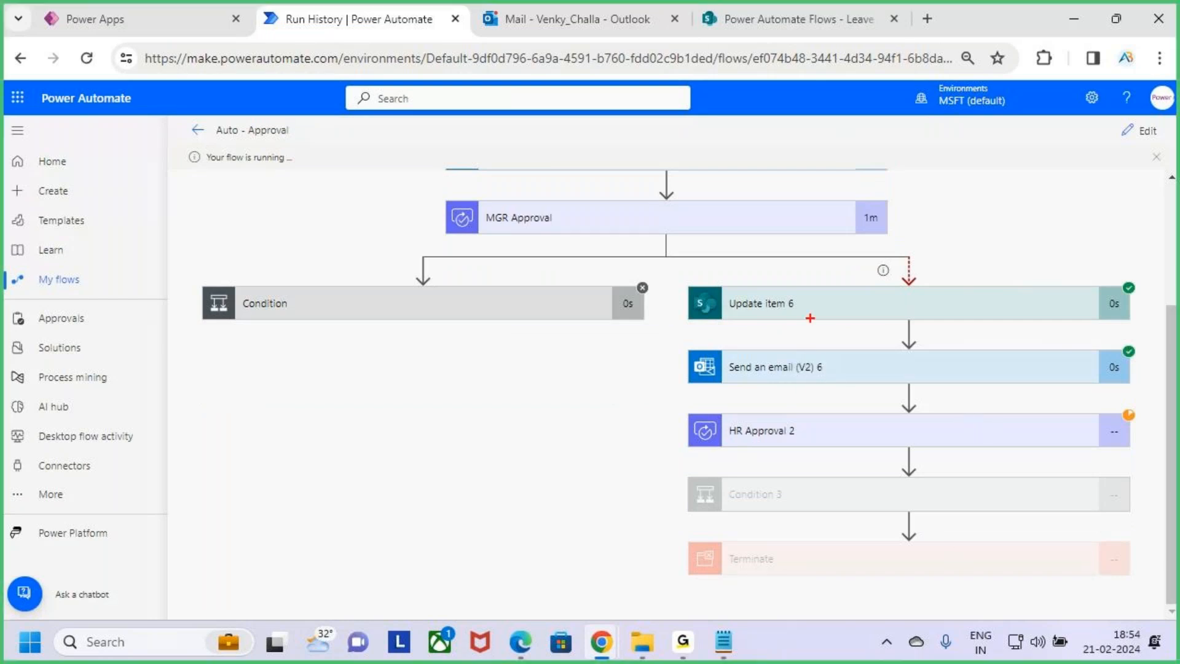
{"action": "left_click_drag", "start_coordinate": [827, 284], "coordinate": [878, 243]}
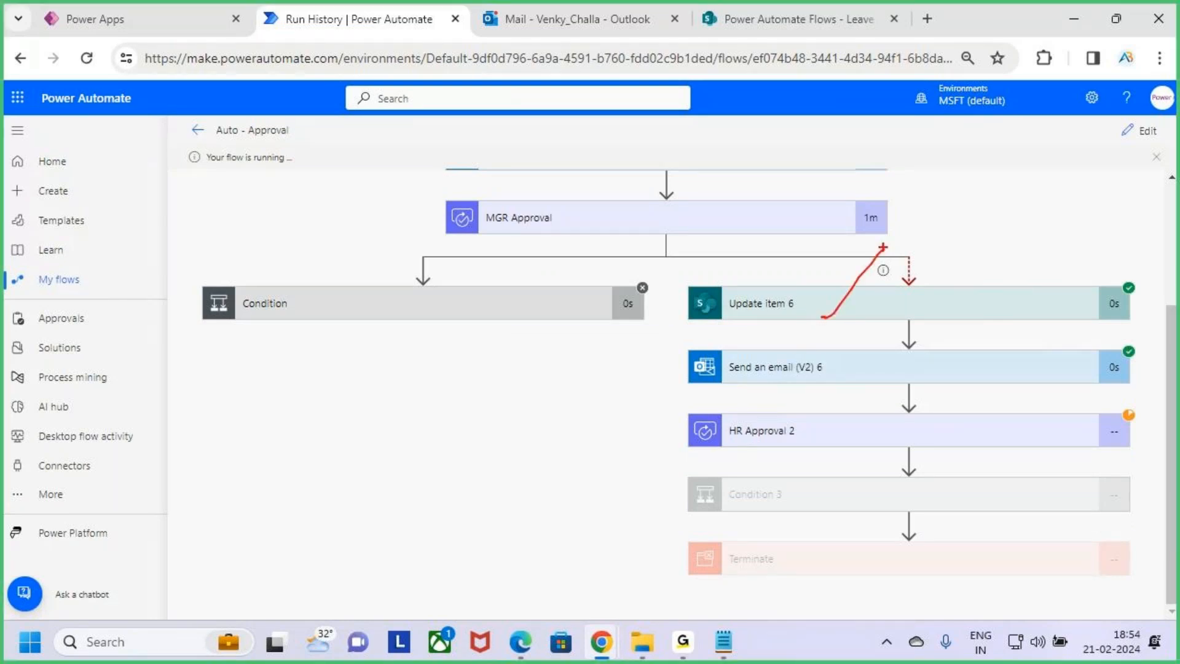
{"action": "left_click", "coordinate": [806, 18]}
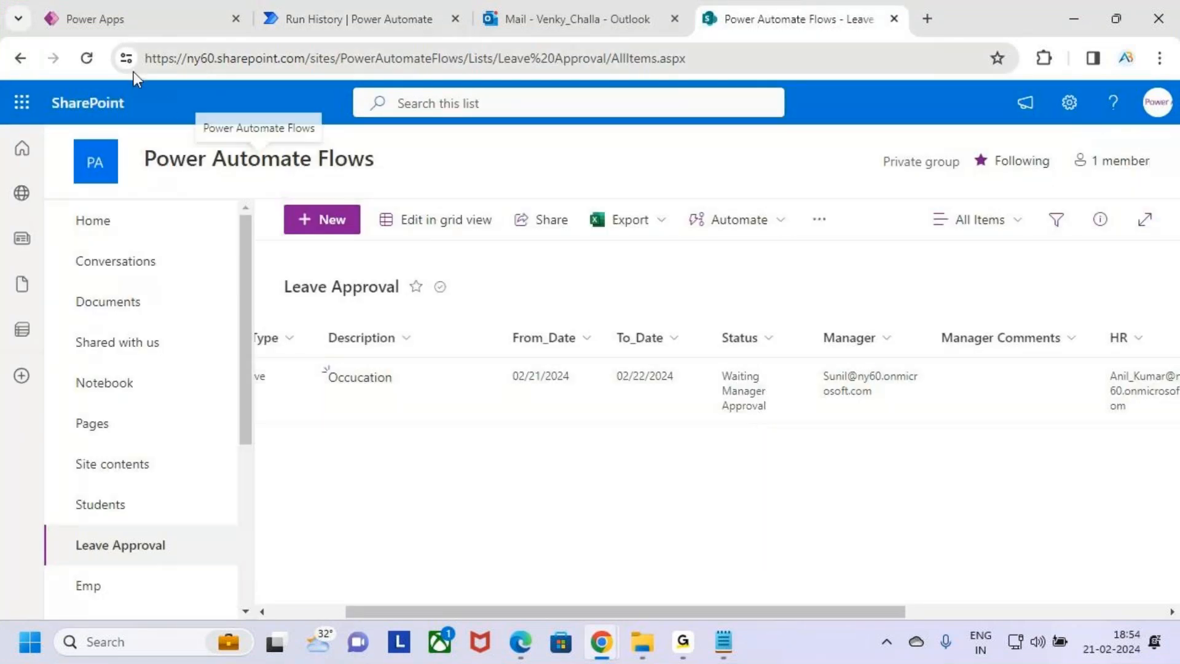
{"action": "left_click", "coordinate": [86, 57]}
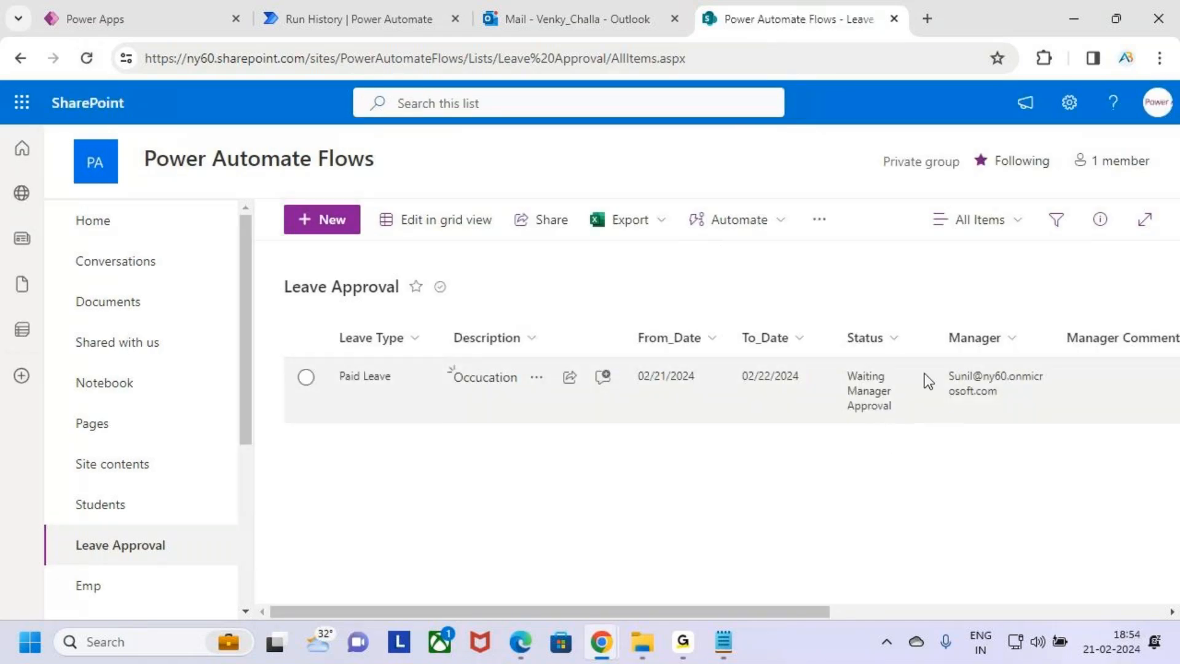
Refresh the Leave Approval list and scroll across to check the item's Status, Manager Comments and HR columns
{"action": "left_click", "coordinate": [87, 56]}
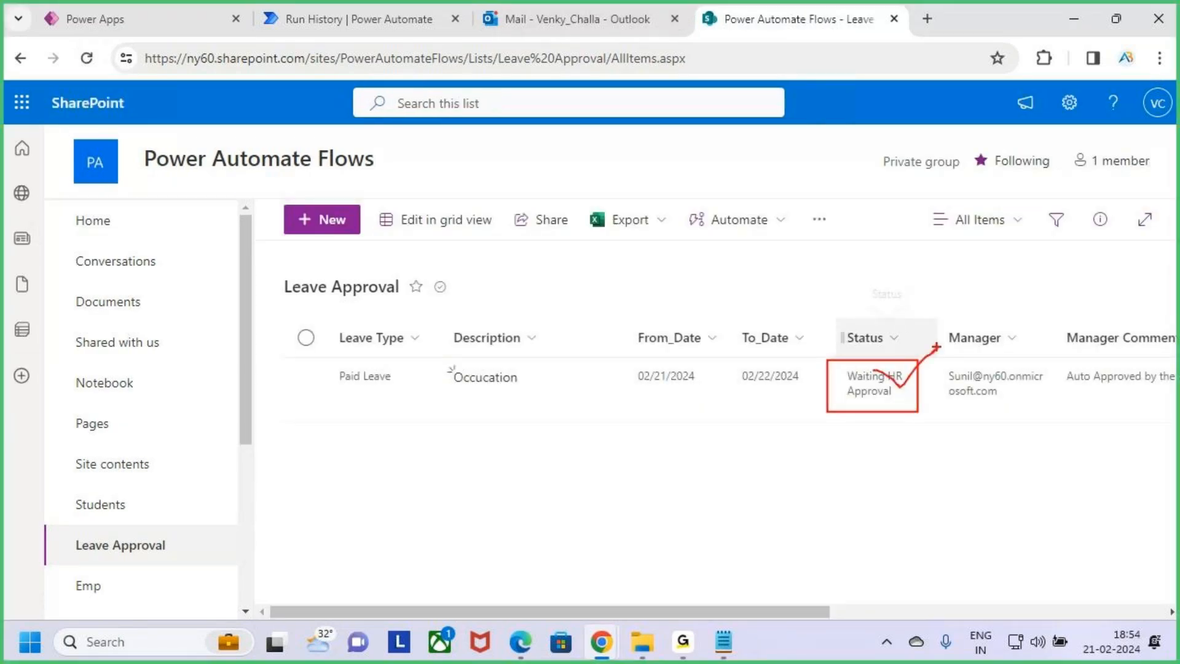
{"action": "scroll", "coordinate": [795, 614], "scroll_direction": "right", "scroll_amount": 4}
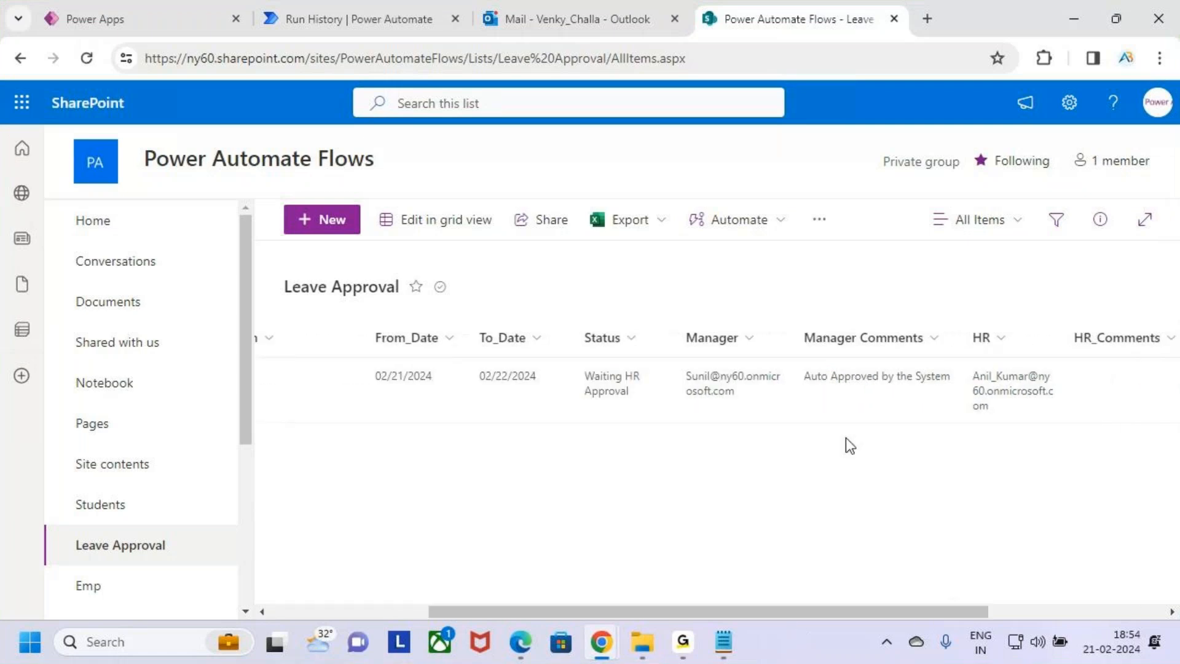
{"action": "mouse_move", "coordinate": [846, 384]}
{"action": "left_mouse_down"}
{"action": "mouse_move", "coordinate": [862, 392]}
{"action": "mouse_move", "coordinate": [898, 342]}
{"action": "left_mouse_up"}
{"action": "left_click_drag", "start_coordinate": [812, 353], "coordinate": [878, 354]}
{"action": "left_click_drag", "start_coordinate": [829, 355], "coordinate": [894, 357]}
Open the requester's inbox and read the 'Auto Approved by System' notification email
{"action": "left_click", "coordinate": [629, 7]}
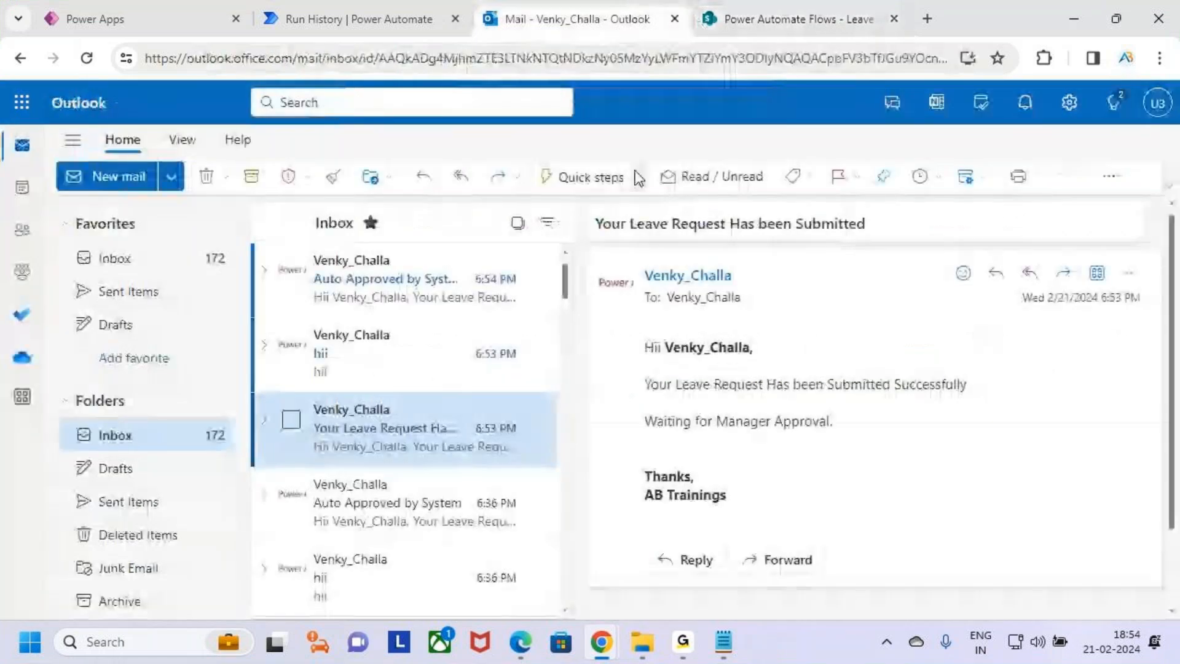
{"action": "left_click", "coordinate": [410, 290]}
{"action": "key", "text": "ctrl+2"}
{"action": "left_click_drag", "start_coordinate": [582, 199], "coordinate": [782, 249]}
{"action": "left_click_drag", "start_coordinate": [656, 363], "coordinate": [762, 369]}
{"action": "left_click_drag", "start_coordinate": [675, 395], "coordinate": [920, 400]}
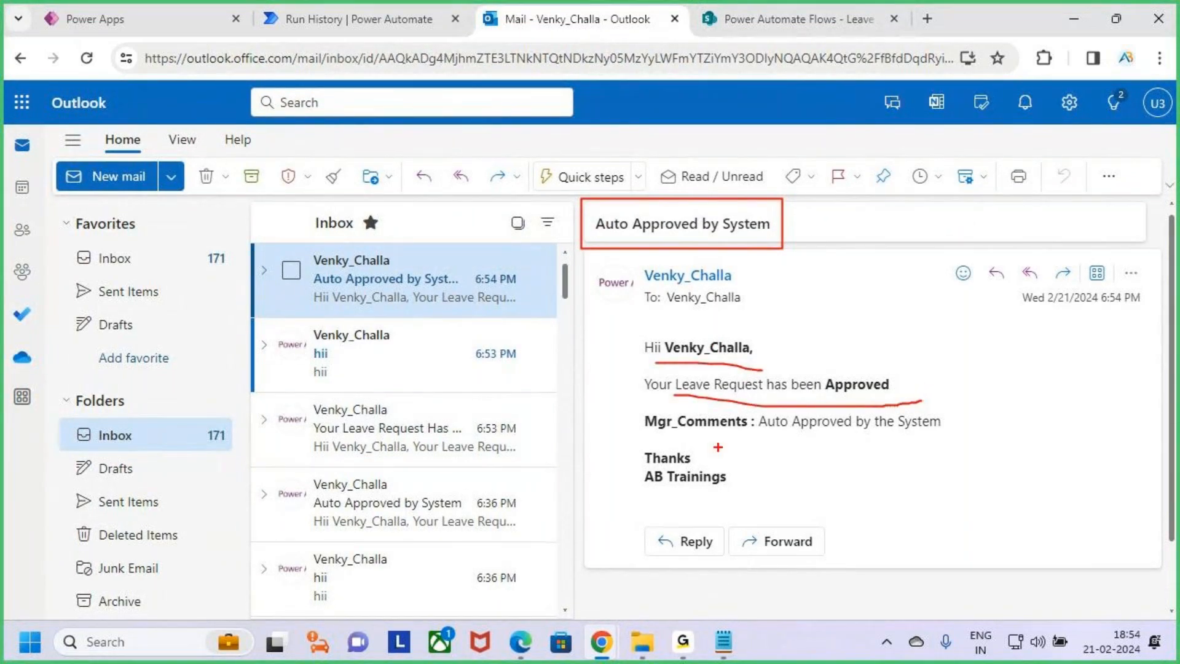
{"action": "left_click_drag", "start_coordinate": [675, 438], "coordinate": [932, 434]}
{"action": "key", "text": "Escape"}
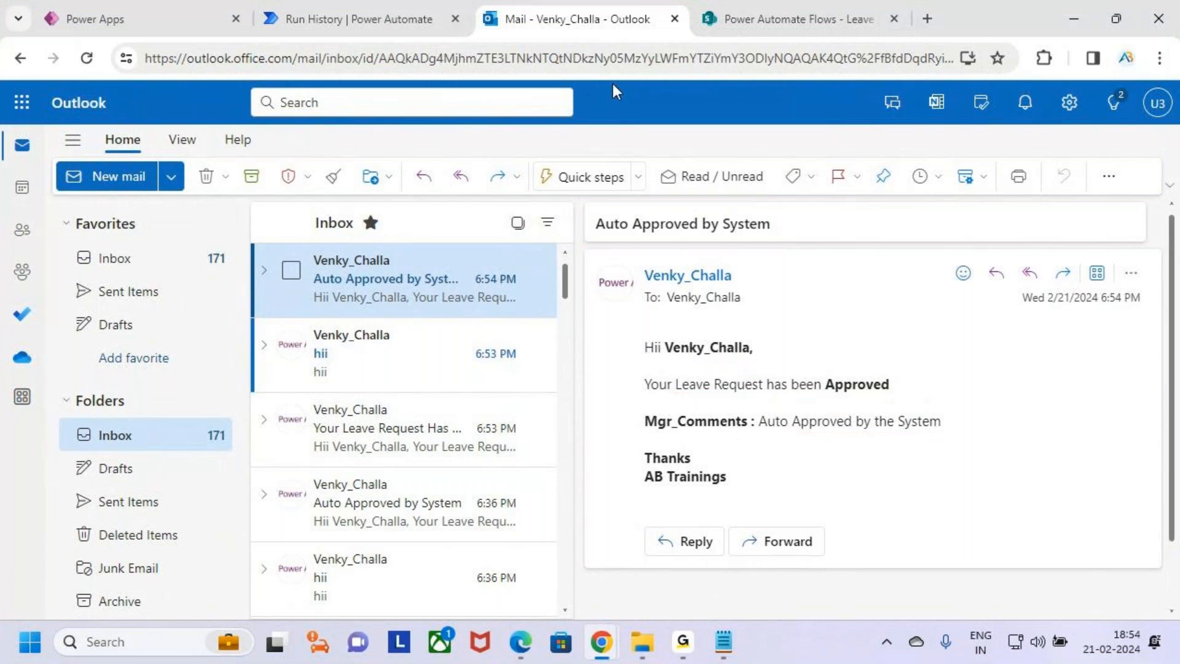
Switch to the run history and review which steps of the timeout branch have run
{"action": "left_click", "coordinate": [412, 18]}
{"action": "key", "text": "ctrl+2"}
{"action": "mouse_move", "coordinate": [731, 408]}
{"action": "left_mouse_down"}
{"action": "mouse_move", "coordinate": [690, 417]}
{"action": "mouse_move", "coordinate": [991, 453]}
{"action": "mouse_move", "coordinate": [1125, 453]}
{"action": "left_mouse_up"}
{"action": "key", "text": "Escape"}
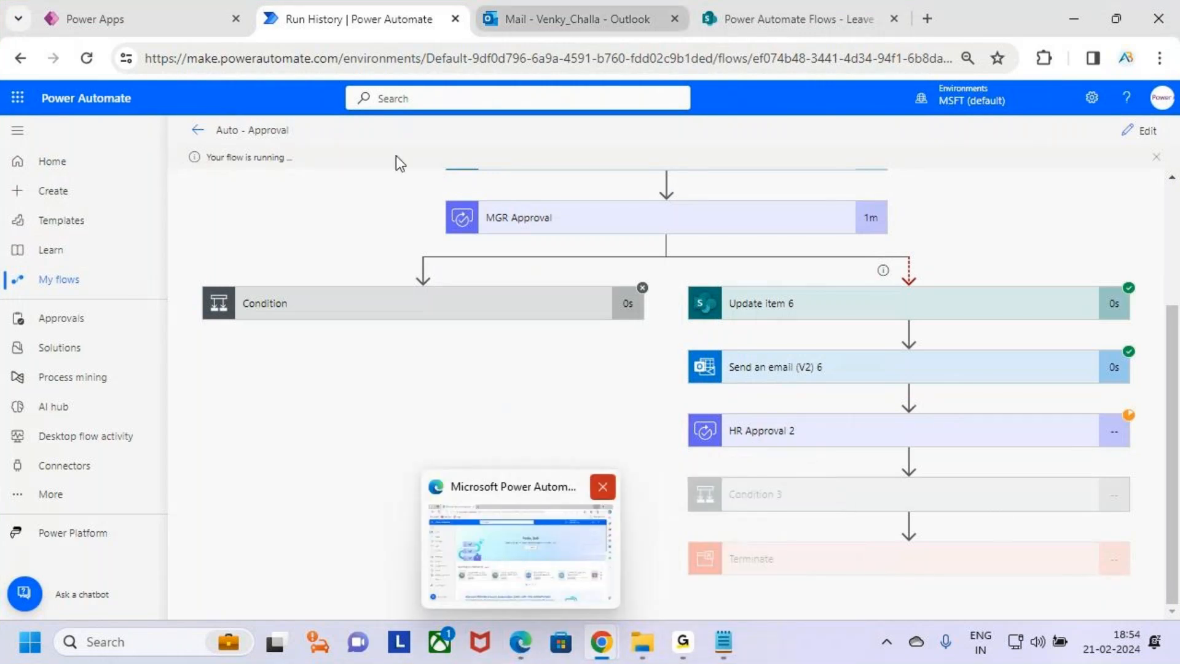
{"action": "mouse_move", "coordinate": [529, 650]}
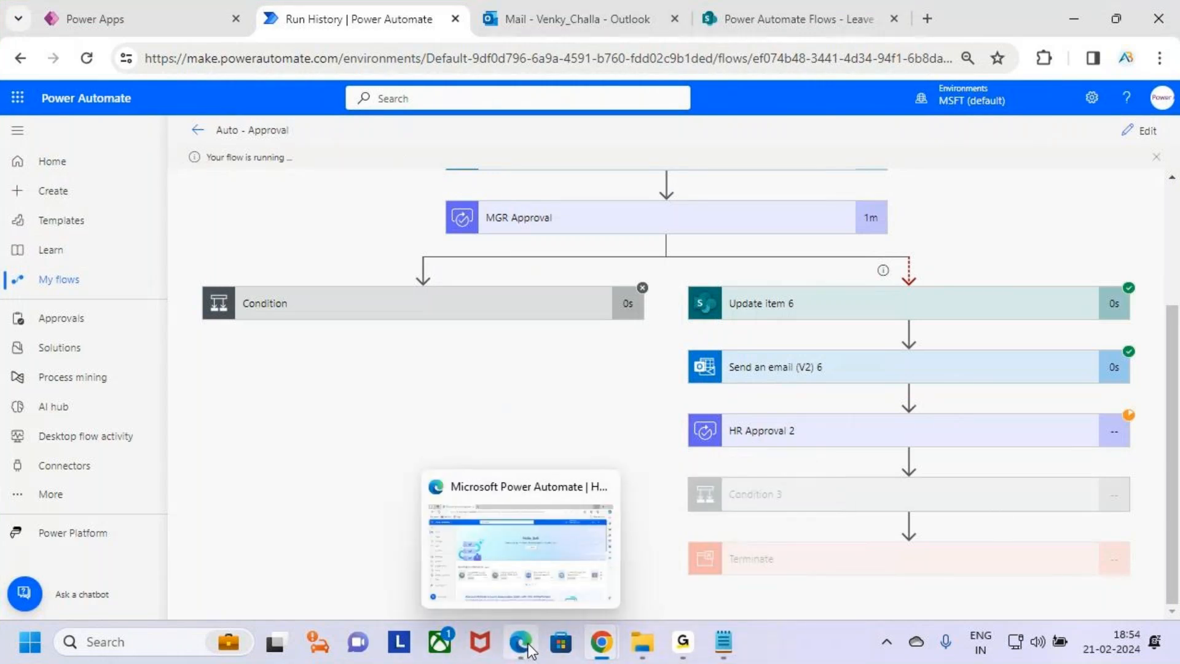
{"action": "key", "text": "ctrl+2"}
{"action": "left_click_drag", "start_coordinate": [527, 640], "coordinate": [574, 584]}
{"action": "key", "text": "Escape"}
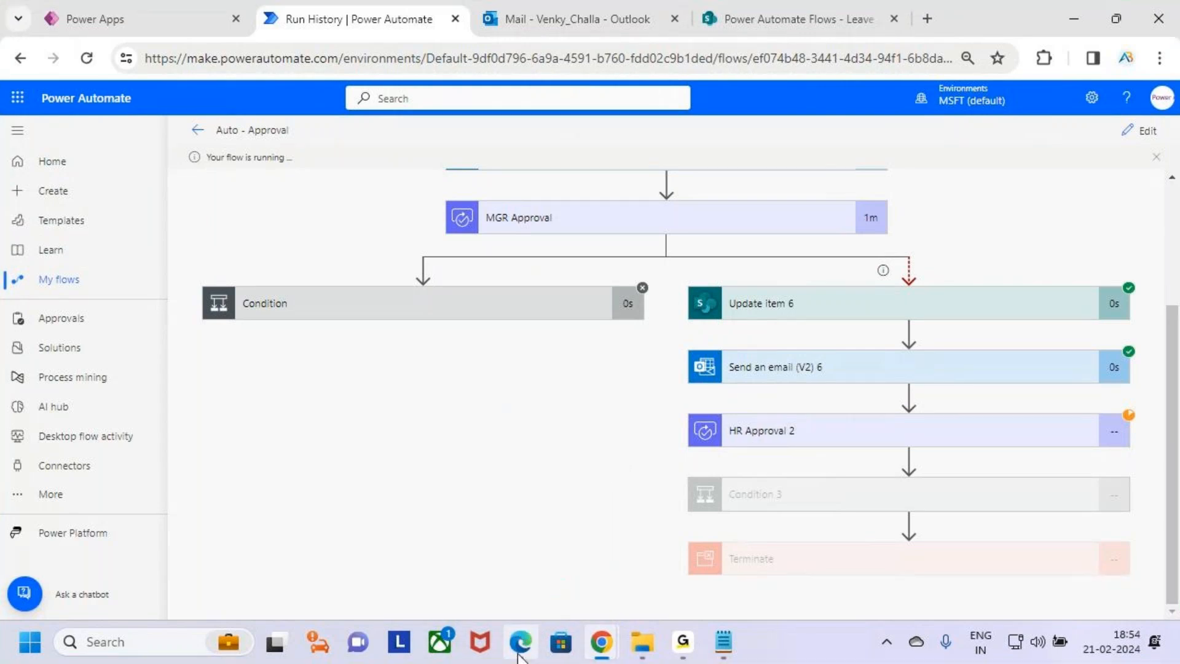
Open the Approvals page in the HR approver's browser to view the pending Paid Leave request
{"action": "left_click", "coordinate": [521, 647]}
{"action": "left_click", "coordinate": [1122, 114]}
{"action": "key", "text": "ctrl+2"}
{"action": "left_click_drag", "start_coordinate": [989, 200], "coordinate": [1018, 203]}
{"action": "key", "text": "Escape"}
{"action": "left_click", "coordinate": [93, 336]}
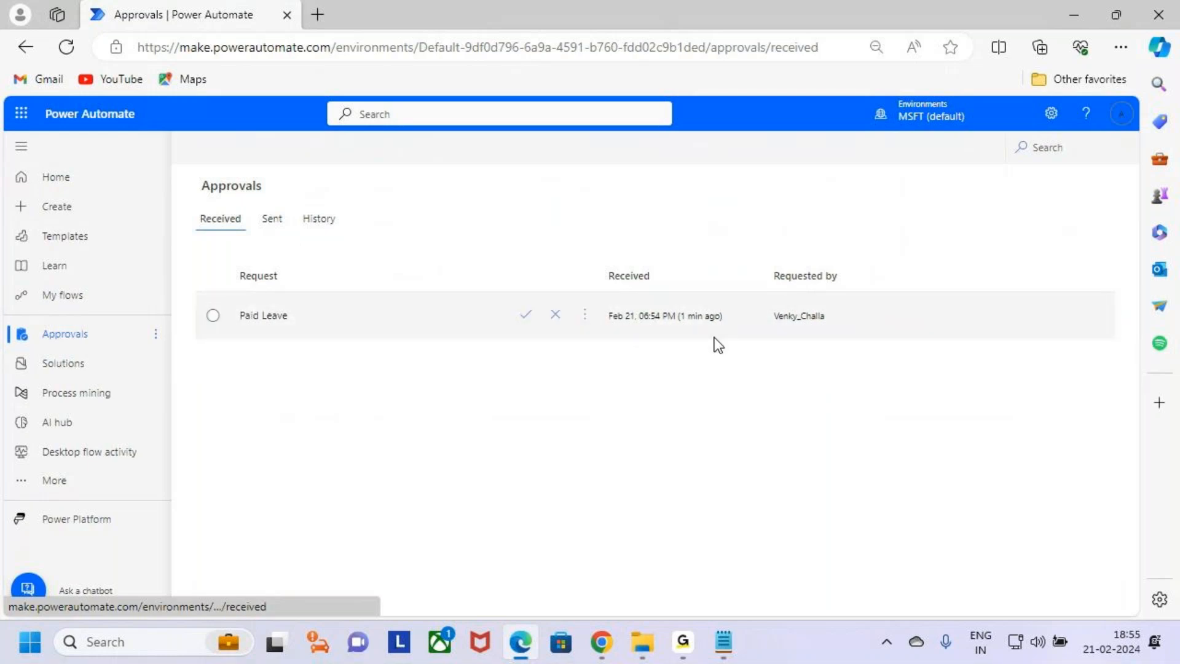
{"action": "key", "text": "ctrl+2"}
{"action": "left_click_drag", "start_coordinate": [713, 324], "coordinate": [668, 327]}
{"action": "key", "text": "Escape"}
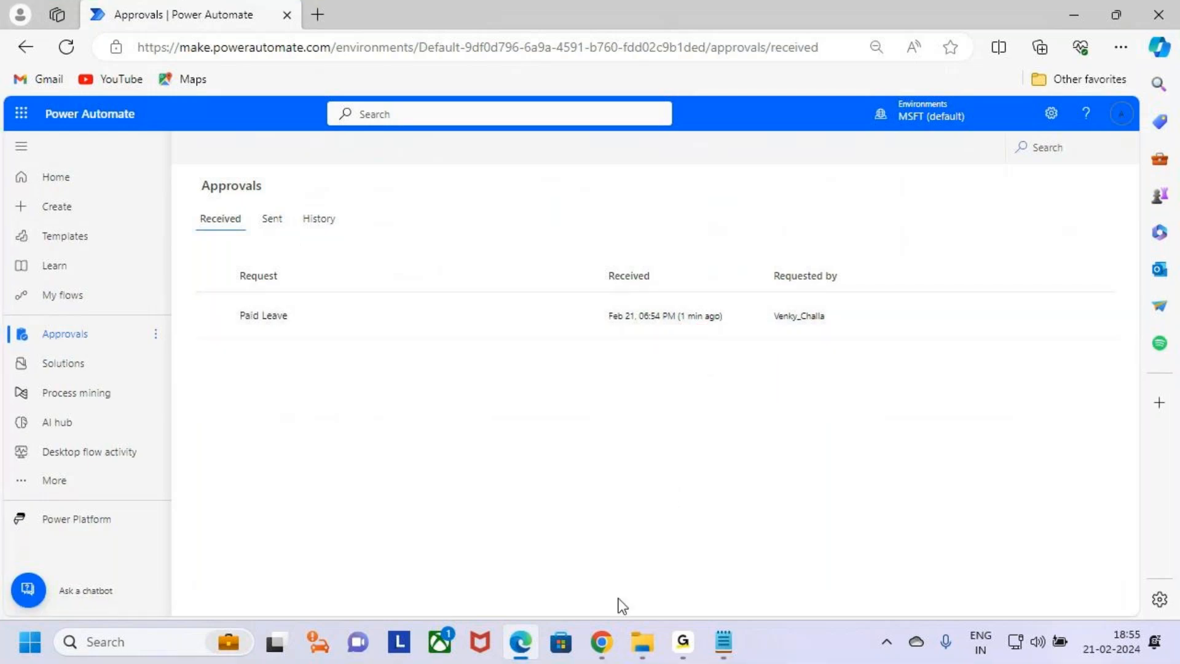
Return to the run history to check the waiting HR Approval 2 step
{"action": "mouse_move", "coordinate": [602, 642]}
{"action": "left_click", "coordinate": [563, 547]}
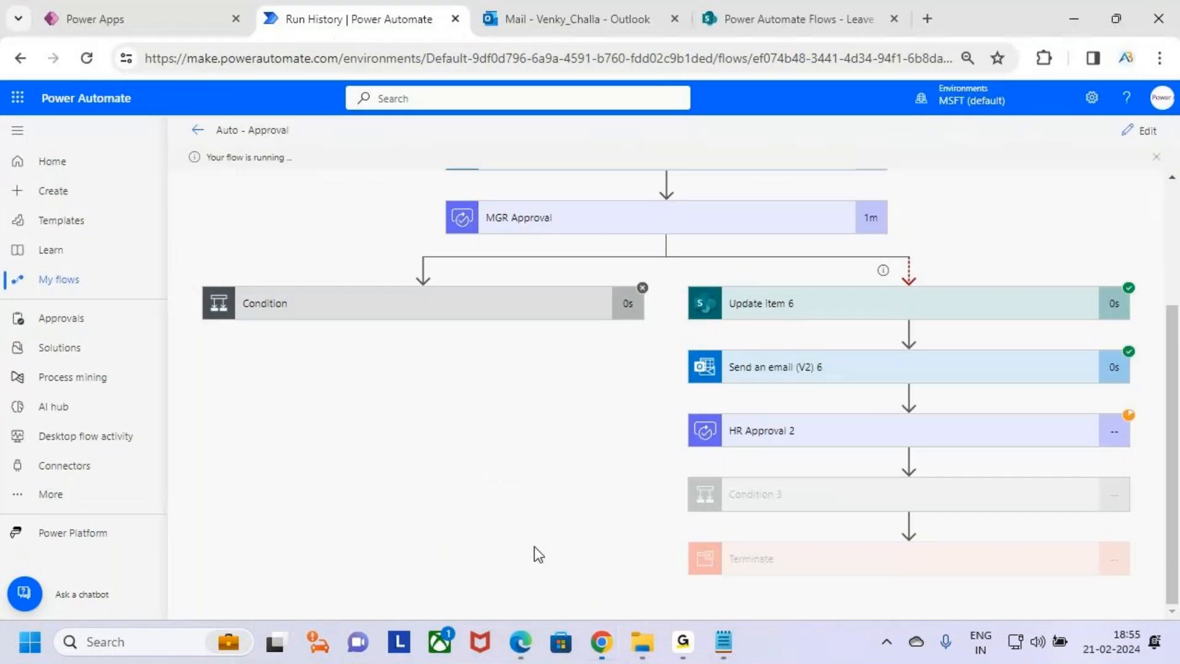
{"action": "key", "text": "ctrl+2"}
{"action": "left_click_drag", "start_coordinate": [970, 446], "coordinate": [1007, 404]}
{"action": "left_click_drag", "start_coordinate": [821, 510], "coordinate": [873, 471]}
{"action": "key", "text": "Escape"}
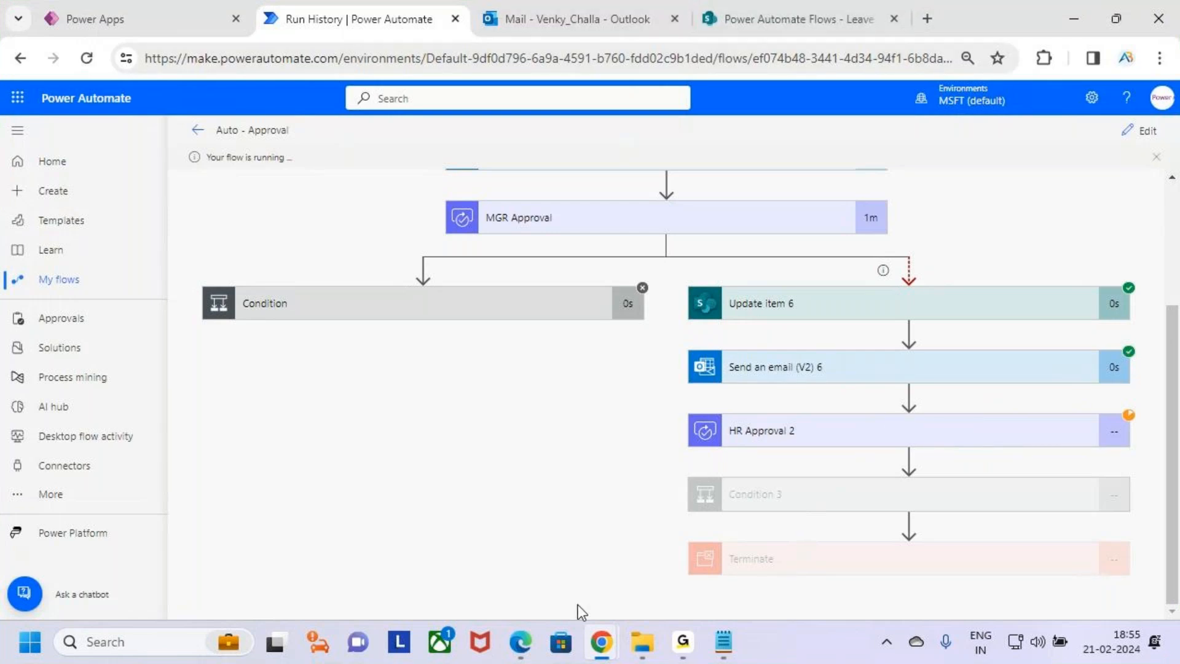
Start approving the pending Paid Leave request in the approver's browser, with Approve chosen as the response
{"action": "mouse_move", "coordinate": [521, 642]}
{"action": "left_click", "coordinate": [526, 590]}
{"action": "key", "text": "ctrl+2"}
{"action": "mouse_move", "coordinate": [1095, 103]}
{"action": "left_mouse_down"}
{"action": "mouse_move", "coordinate": [1152, 132]}
{"action": "mouse_move", "coordinate": [1158, 71]}
{"action": "left_mouse_up"}
{"action": "key", "text": "Escape"}
{"action": "left_click", "coordinate": [1108, 126]}
{"action": "left_click", "coordinate": [1121, 121]}
{"action": "mouse_move", "coordinate": [480, 316]}
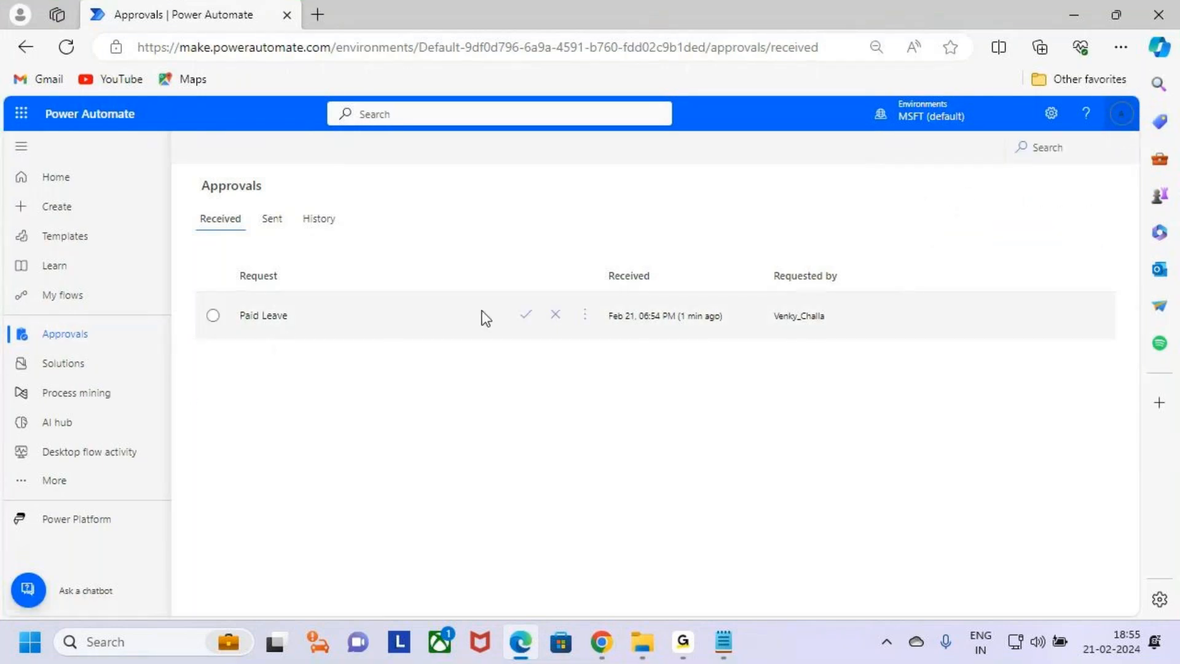
{"action": "left_click", "coordinate": [526, 317]}
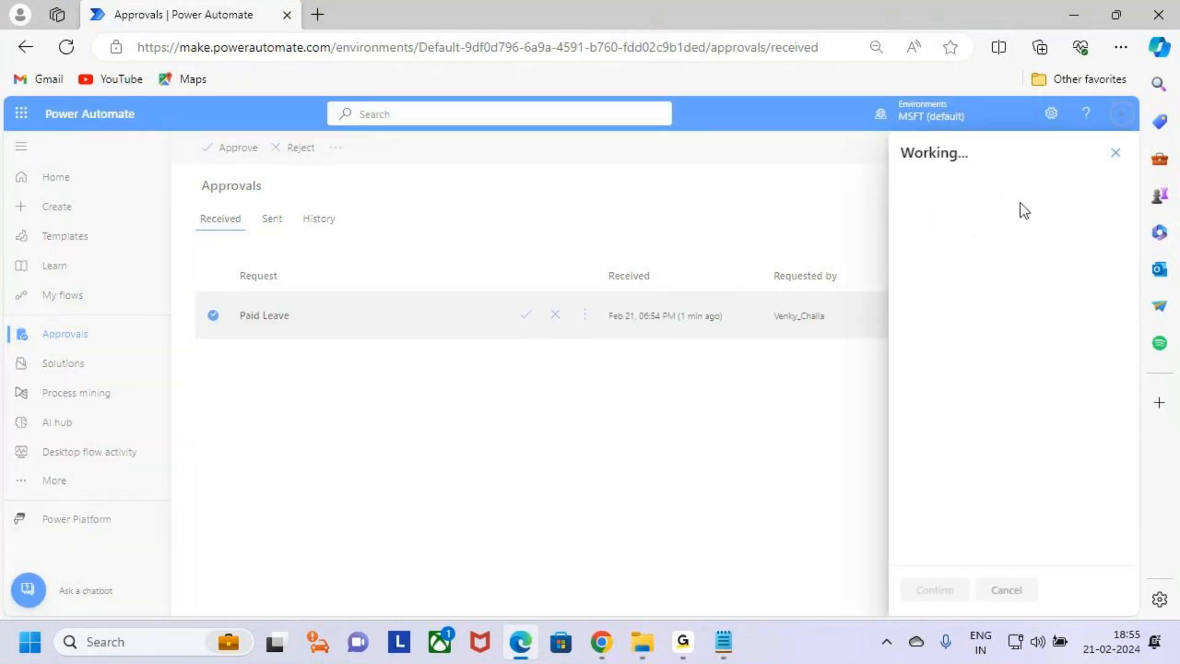
{"action": "scroll", "coordinate": [1079, 451], "scroll_direction": "down", "scroll_amount": 3}
{"action": "left_click", "coordinate": [1010, 407]}
{"action": "left_click", "coordinate": [982, 433]}
{"action": "left_click", "coordinate": [984, 472]}
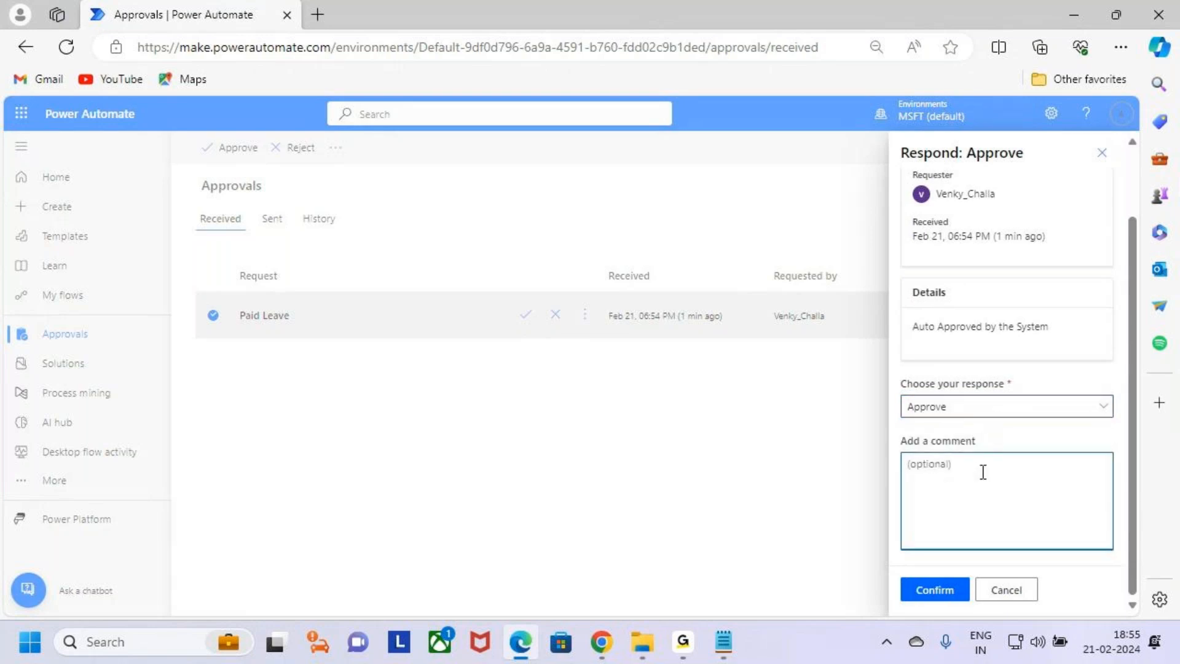
Add the comment 'Okk Approved Enjoy the Occucation' and confirm the approval response
{"action": "type", "text": "Okk Ap"}
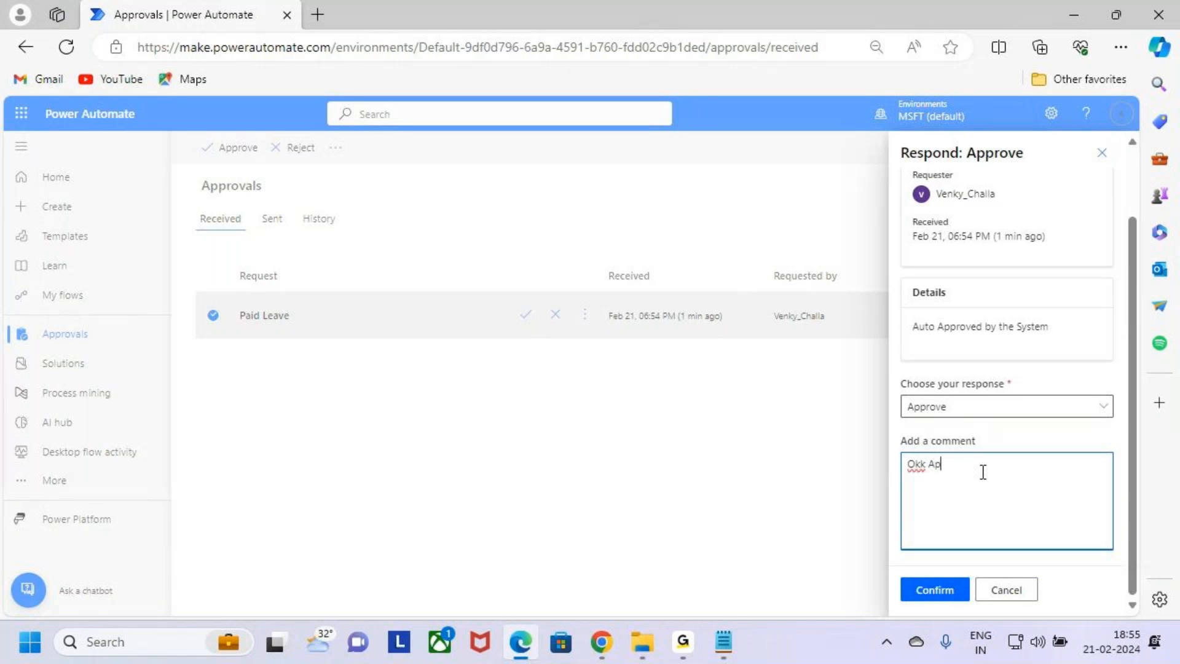
{"action": "type", "text": "roveed"}
{"action": "type", "text": "pproved"}
{"action": "type", "text": " Enjoy the "}
{"action": "type", "text": "Occucation"}
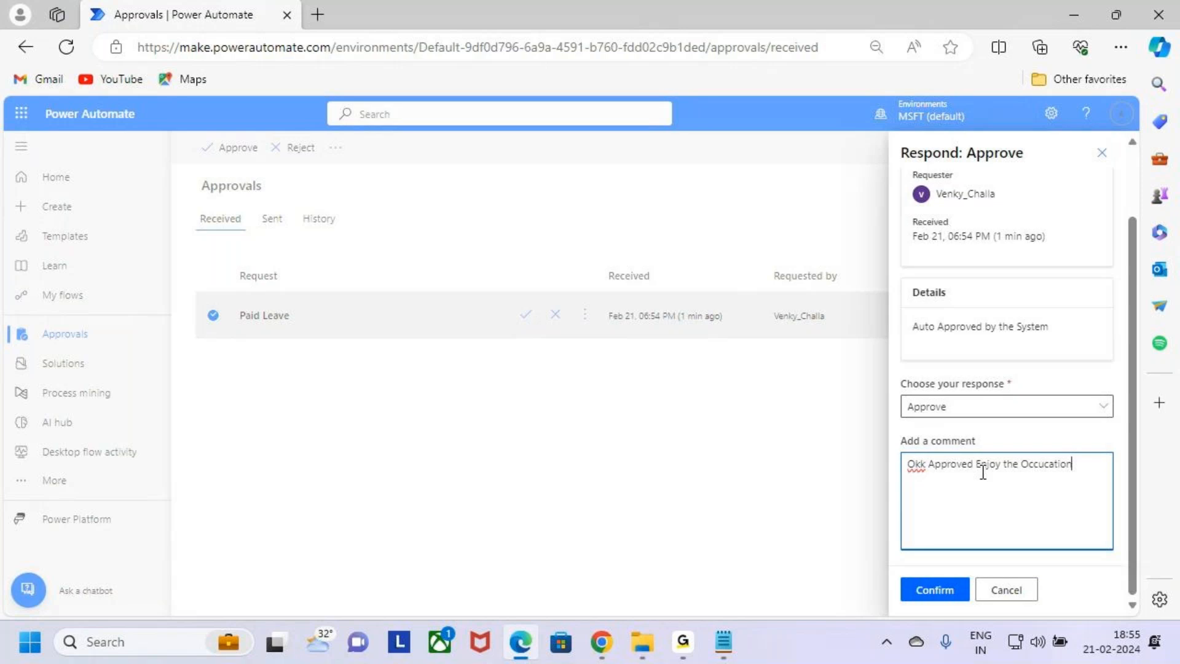
{"action": "key", "text": "ctrl+2"}
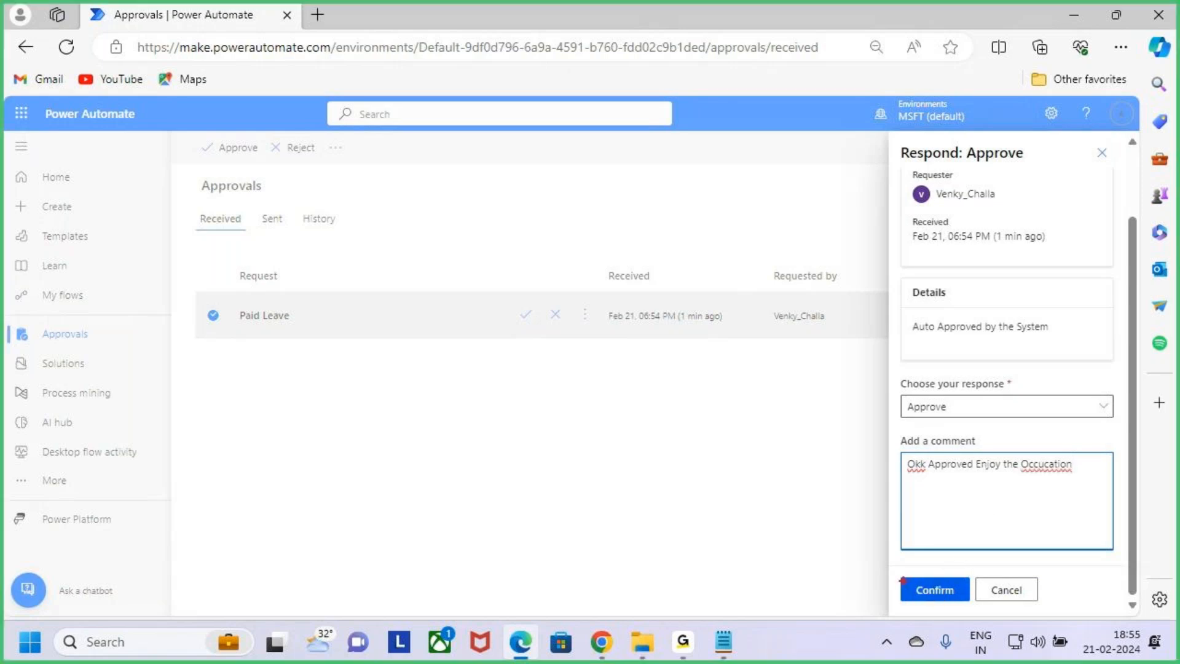
{"action": "left_click_drag", "start_coordinate": [896, 576], "coordinate": [980, 608]}
{"action": "key", "text": "Escape"}
{"action": "left_click", "coordinate": [942, 592]}
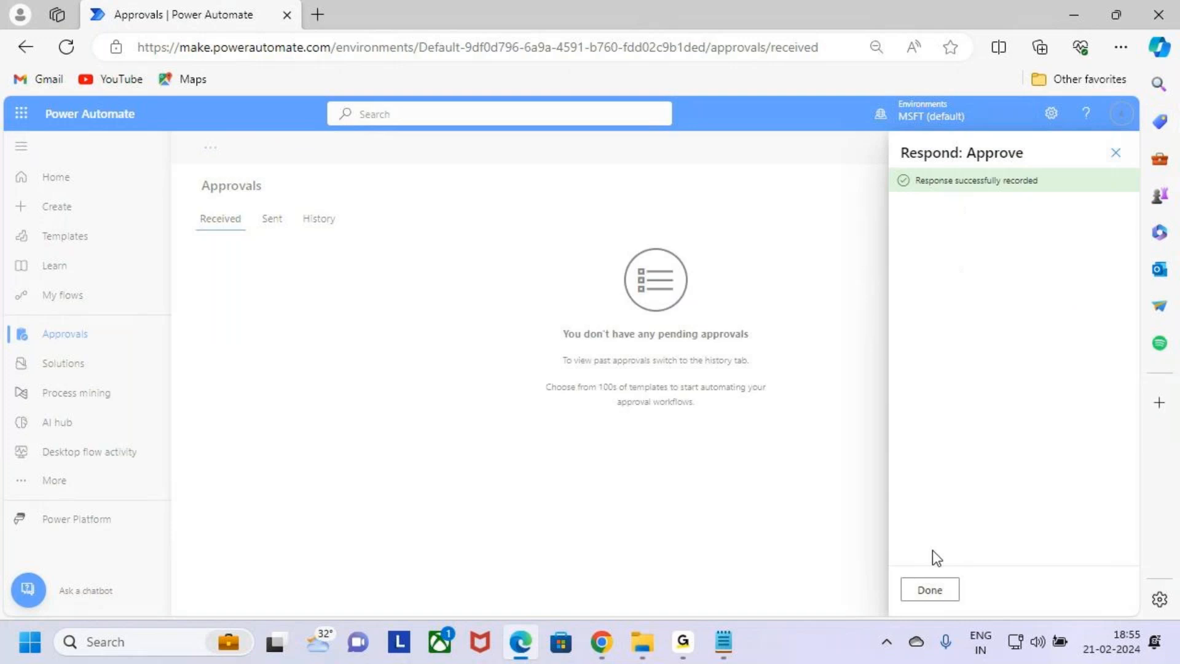
{"action": "left_click", "coordinate": [932, 590]}
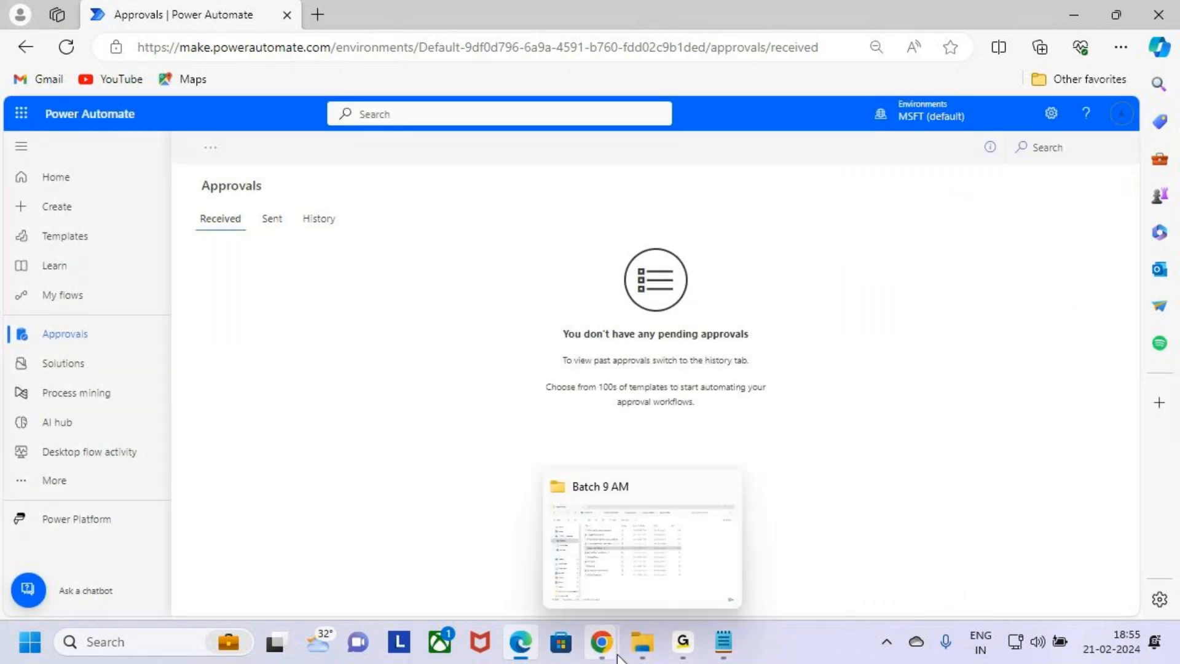
Switch to the run history and check the HR Approval 2, Condition 3 and Terminate steps
{"action": "mouse_move", "coordinate": [602, 642]}
{"action": "left_click", "coordinate": [599, 569]}
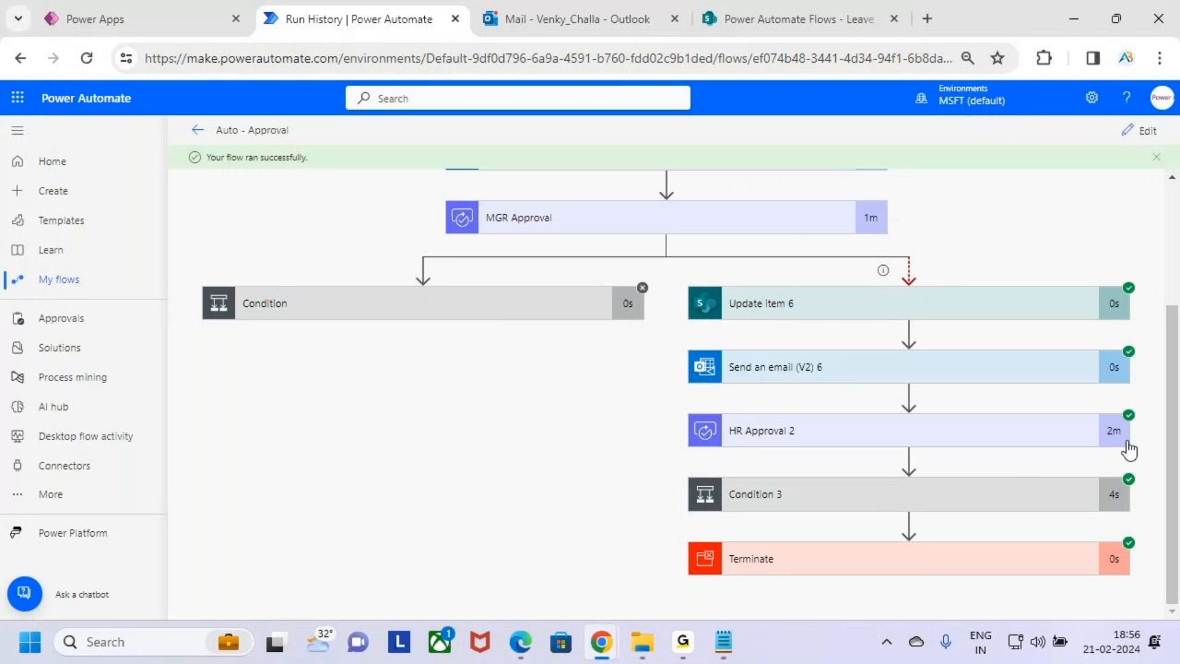
{"action": "key", "text": "ctrl+2"}
{"action": "left_click_drag", "start_coordinate": [954, 448], "coordinate": [1042, 449]}
{"action": "left_click_drag", "start_coordinate": [932, 518], "coordinate": [1052, 508]}
{"action": "left_click_drag", "start_coordinate": [949, 587], "coordinate": [1080, 556]}
{"action": "key", "text": "Escape"}
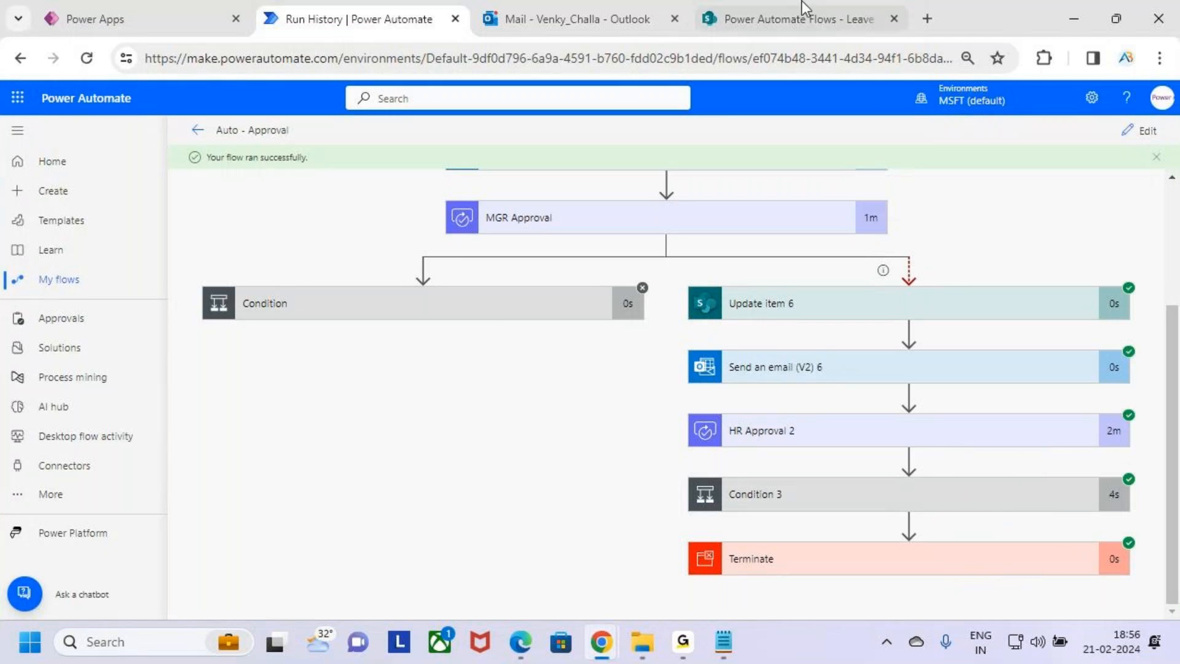
Open the new 'Approved' email in the requester's inbox and read the HR comments
{"action": "left_click", "coordinate": [803, 3]}
{"action": "left_click", "coordinate": [609, 18]}
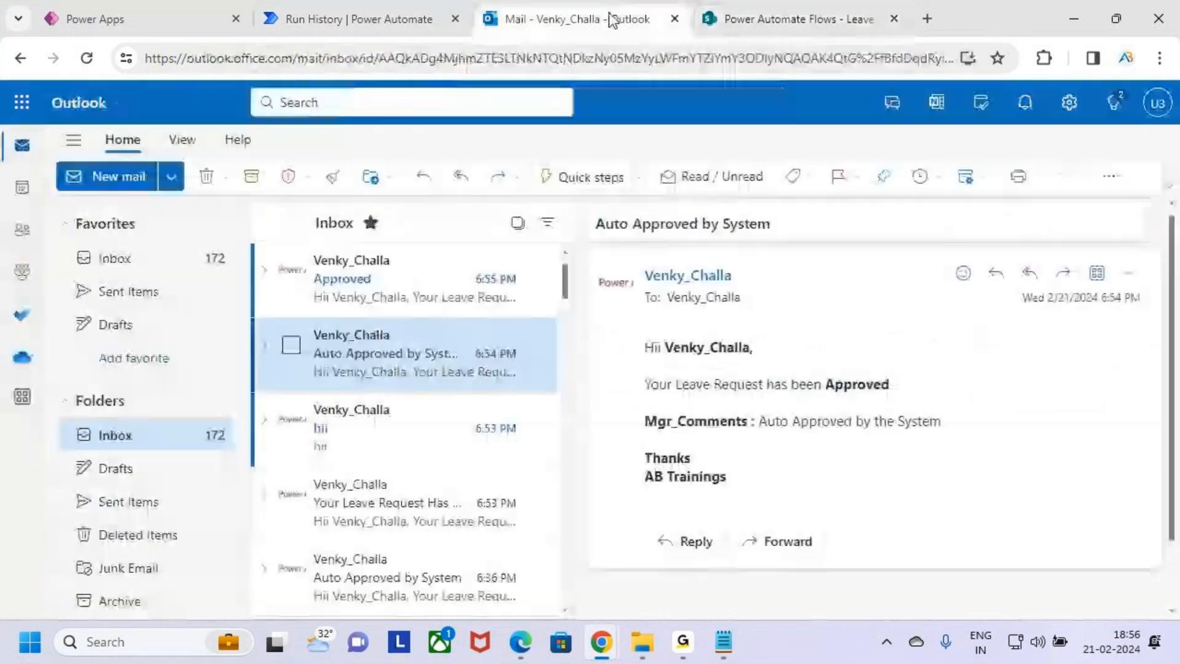
{"action": "left_click", "coordinate": [377, 281]}
{"action": "key", "text": "ctrl+2"}
{"action": "left_click_drag", "start_coordinate": [625, 327], "coordinate": [776, 370]}
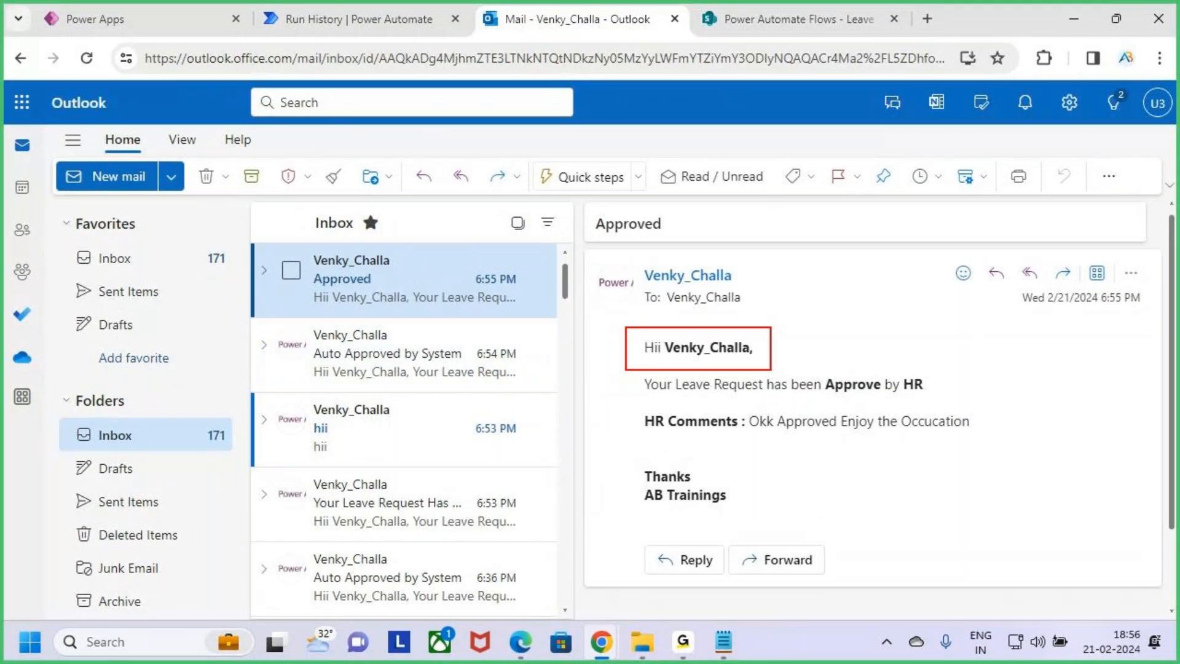
{"action": "left_click_drag", "start_coordinate": [830, 400], "coordinate": [976, 399]}
{"action": "left_click_drag", "start_coordinate": [665, 439], "coordinate": [987, 440]}
{"action": "key", "text": "Escape"}
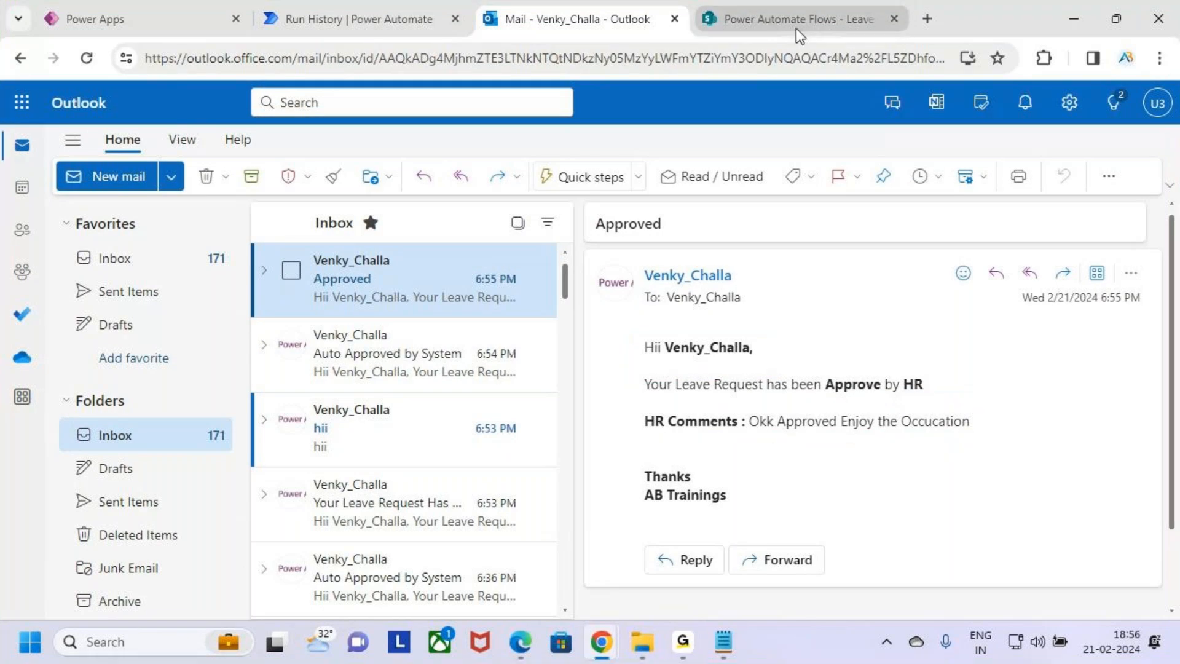
Refresh the Leave Approval list and scroll across to check the Status and HR_Comments columns
{"action": "left_click", "coordinate": [843, 14]}
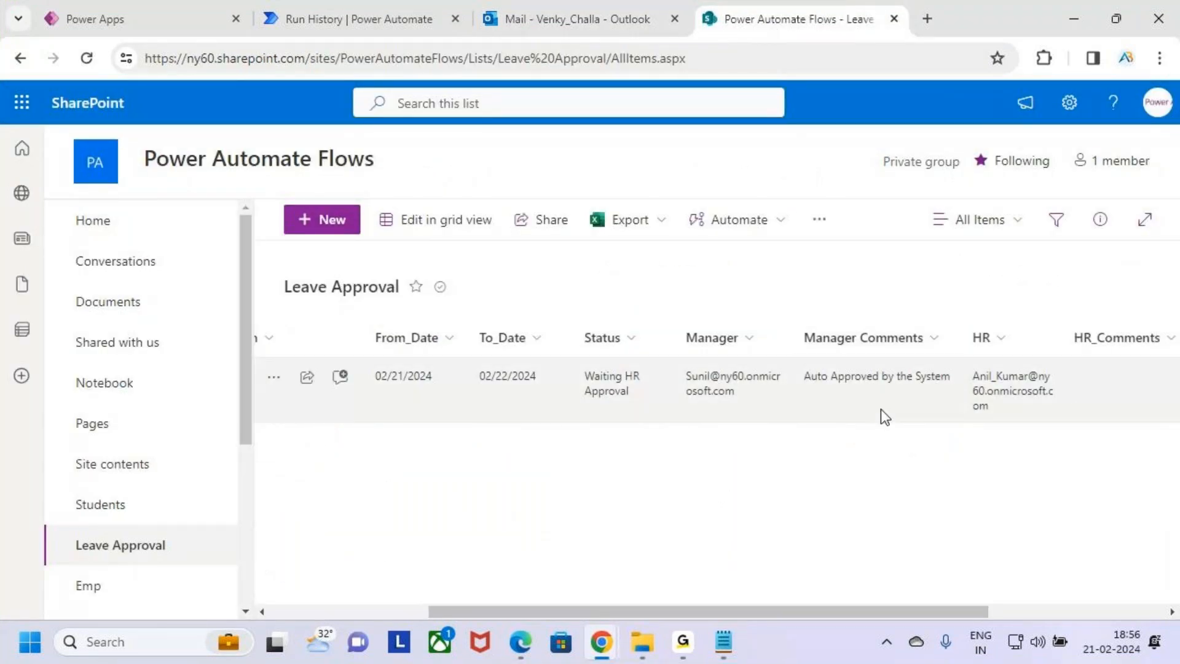
{"action": "scroll", "coordinate": [959, 615], "scroll_direction": "right", "scroll_amount": 3}
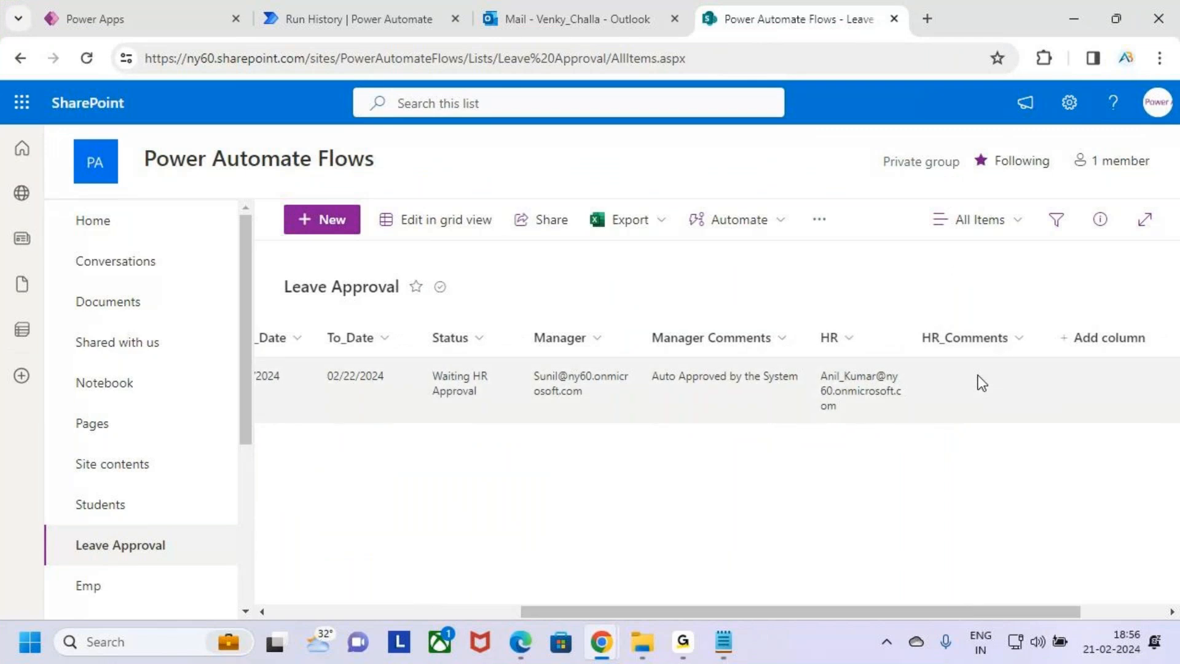
{"action": "left_click", "coordinate": [87, 59]}
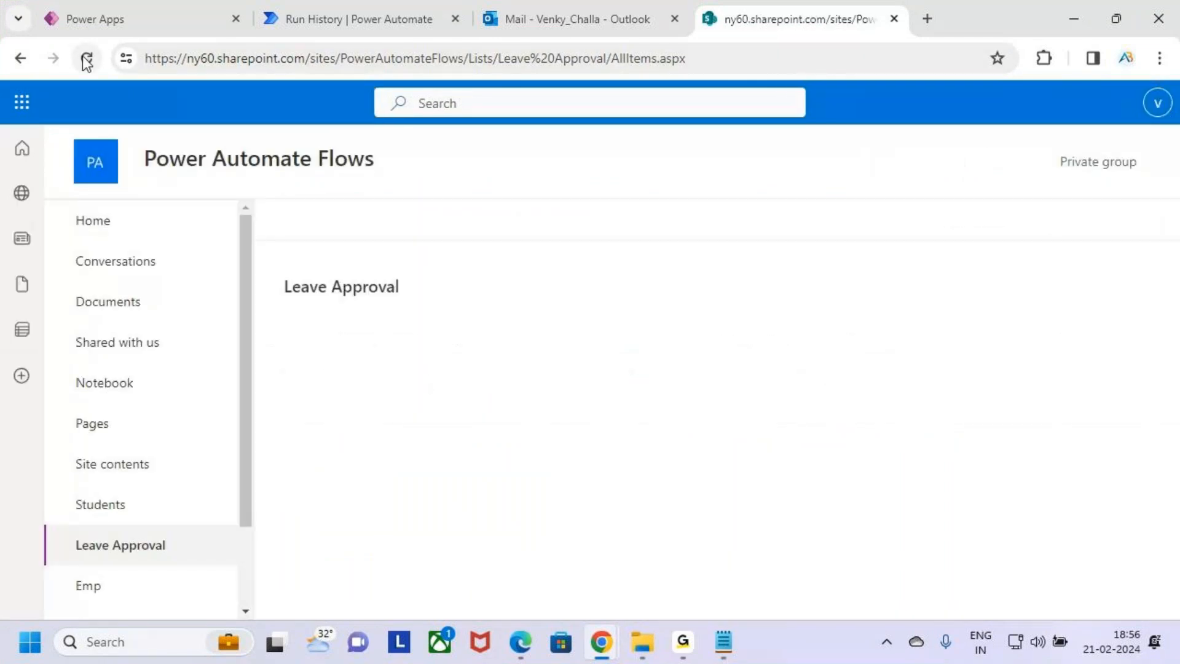
{"action": "left_click_drag", "start_coordinate": [796, 614], "coordinate": [1146, 606]}
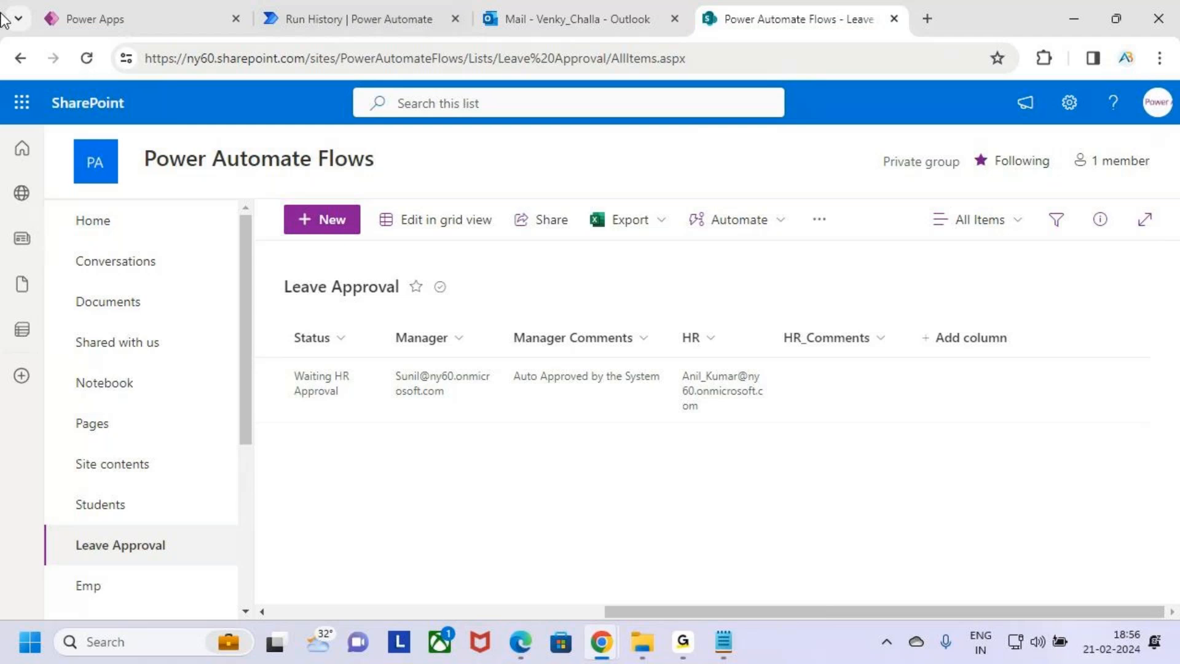
{"action": "left_click", "coordinate": [87, 59]}
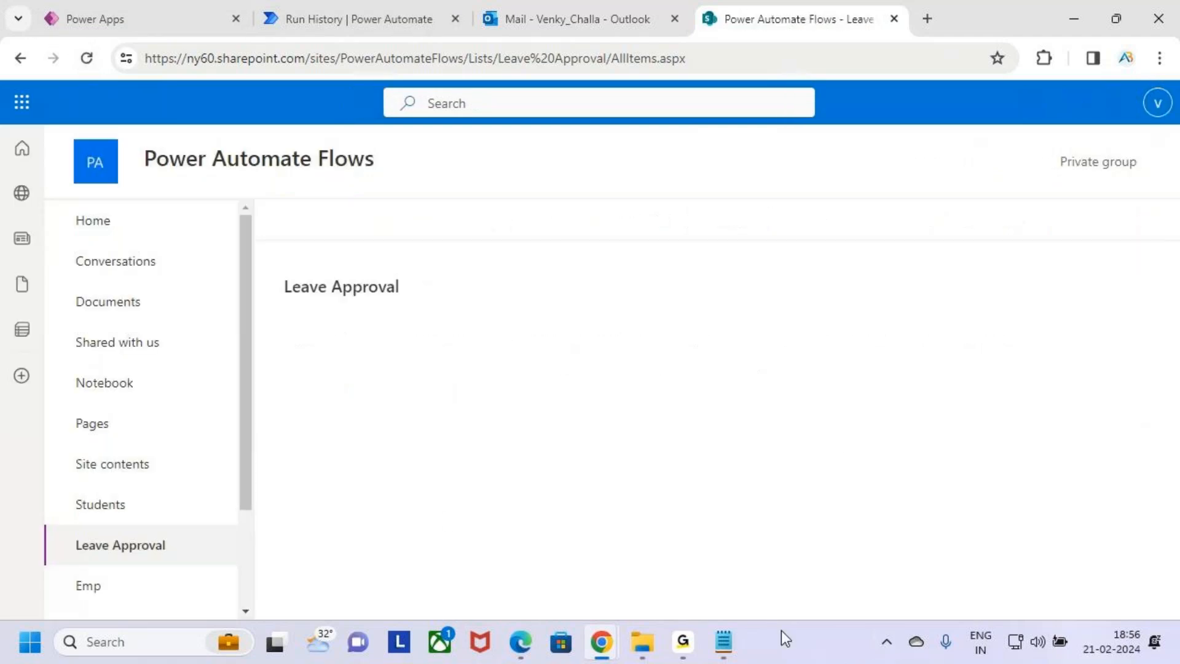
{"action": "left_click_drag", "start_coordinate": [820, 614], "coordinate": [1167, 622]}
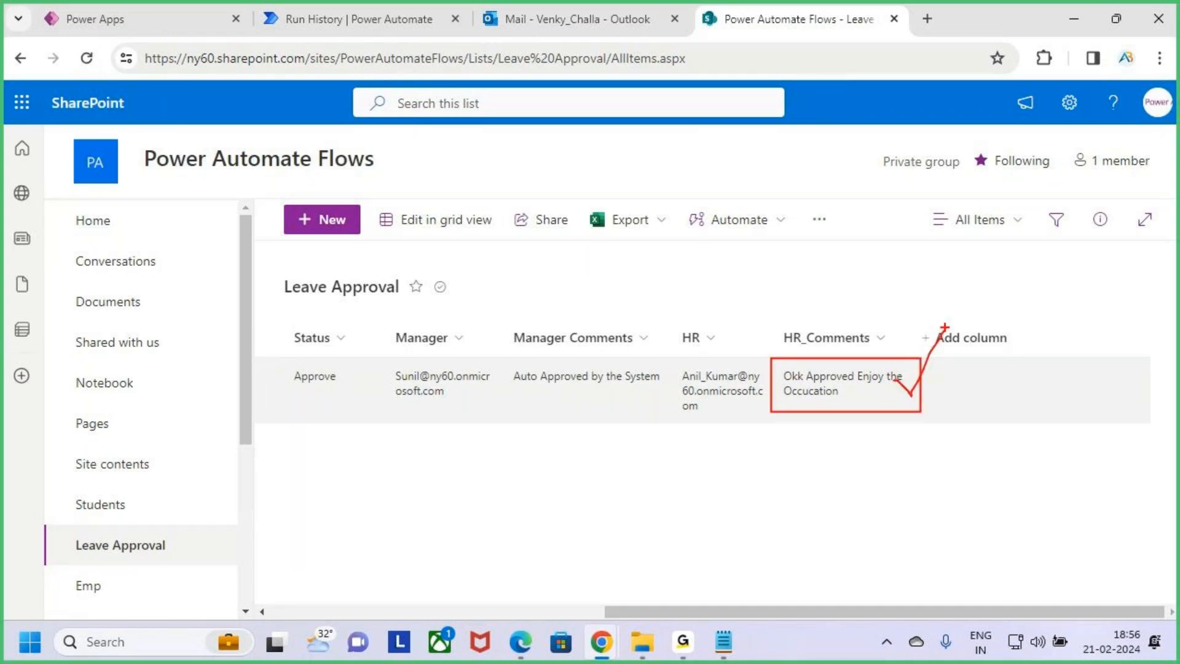
Return to the run history and review the completed run from the trigger down to Terminate
{"action": "left_click", "coordinate": [366, 2]}
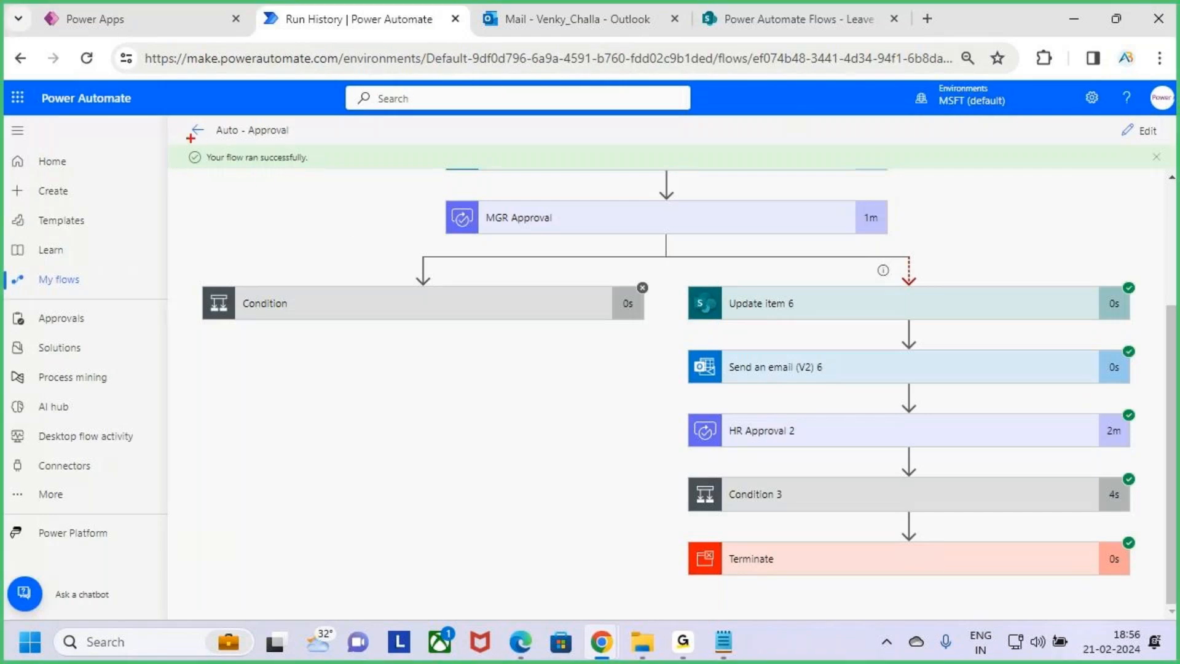
{"action": "scroll", "coordinate": [917, 369], "scroll_direction": "up", "scroll_amount": 3}
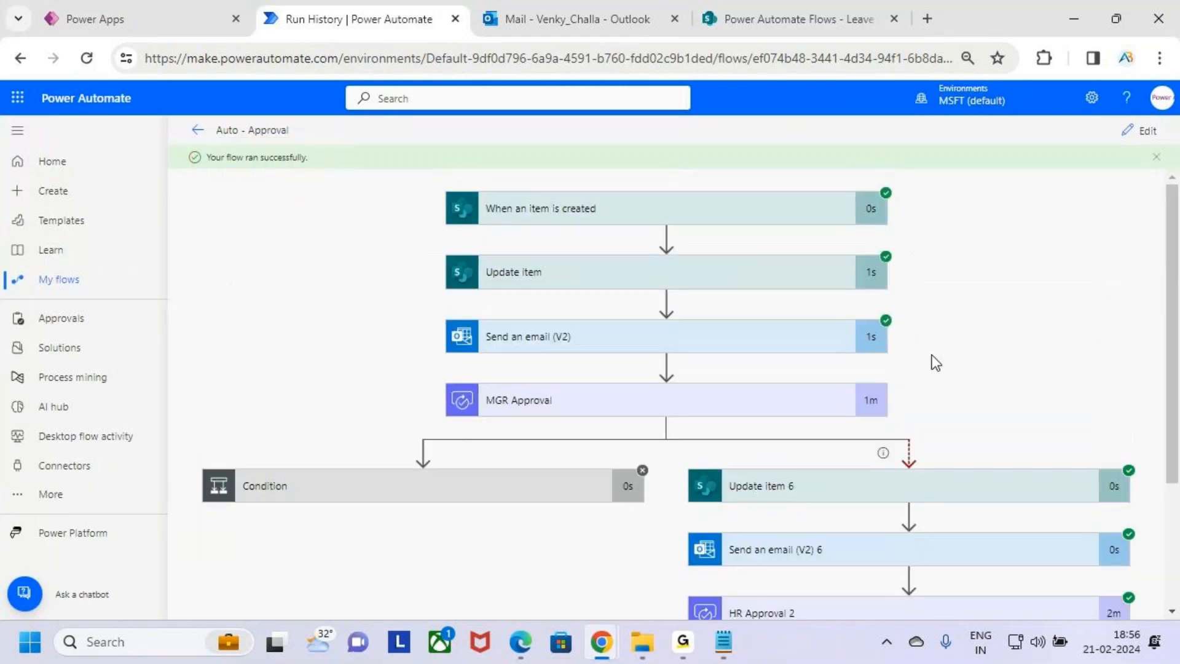
{"action": "mouse_move", "coordinate": [694, 392]}
{"action": "left_mouse_down"}
{"action": "mouse_move", "coordinate": [708, 403]}
{"action": "mouse_move", "coordinate": [727, 364]}
{"action": "left_mouse_up"}
{"action": "mouse_move", "coordinate": [859, 407]}
{"action": "left_mouse_down"}
{"action": "mouse_move", "coordinate": [919, 396]}
{"action": "mouse_move", "coordinate": [883, 441]}
{"action": "left_mouse_up"}
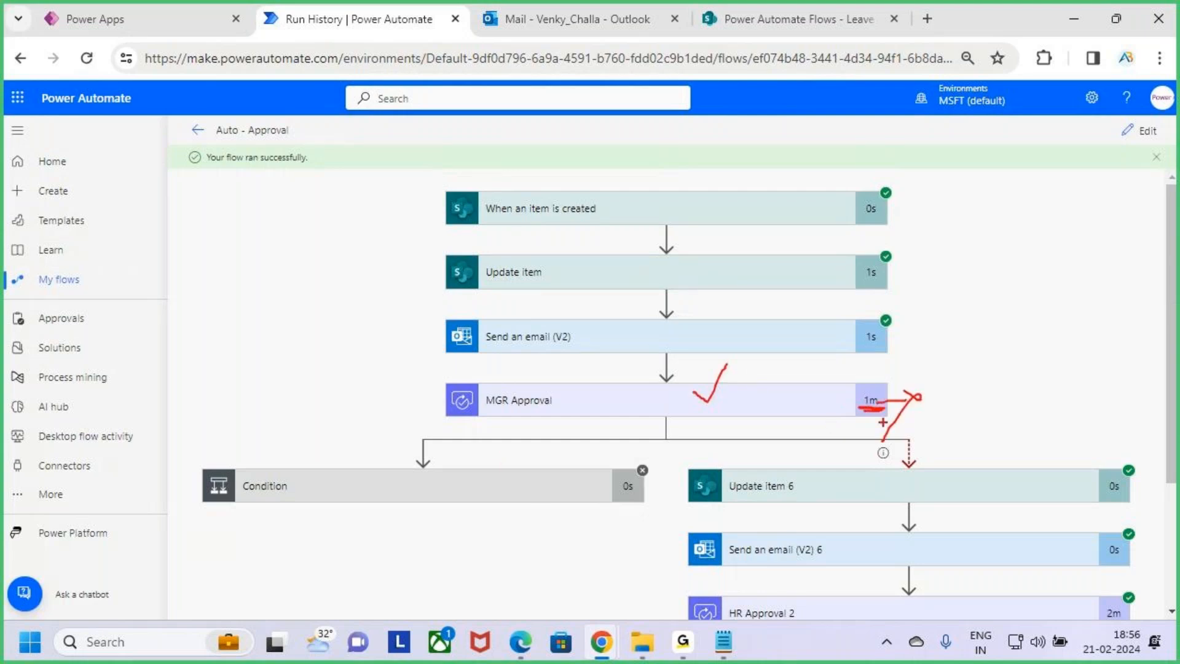
{"action": "key", "text": "Escape"}
{"action": "scroll", "coordinate": [954, 466], "scroll_direction": "down", "scroll_amount": 3}
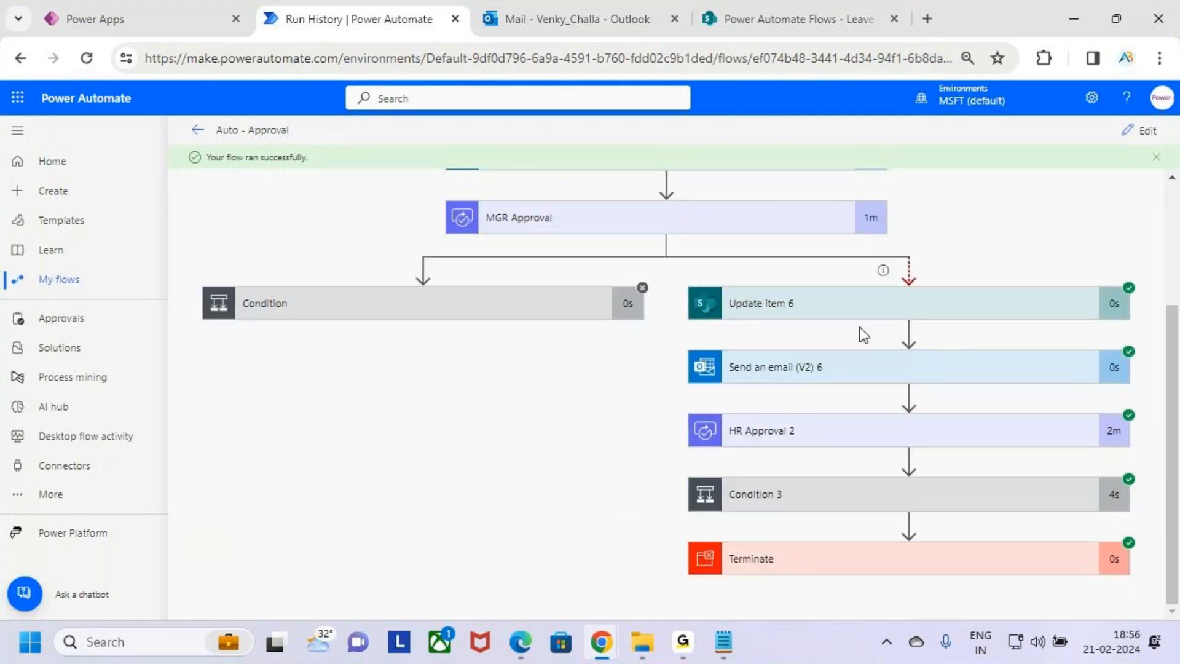
Examine the run's MGR Approval action and the timeout branch running from Update item 6 down to Terminate
{"action": "key", "text": "ctrl+2"}
{"action": "mouse_move", "coordinate": [675, 277]}
{"action": "left_mouse_down"}
{"action": "mouse_move", "coordinate": [1061, 622]}
{"action": "mouse_move", "coordinate": [1149, 627]}
{"action": "mouse_move", "coordinate": [1141, 603]}
{"action": "left_mouse_up"}
{"action": "left_click_drag", "start_coordinate": [533, 240], "coordinate": [640, 236]}
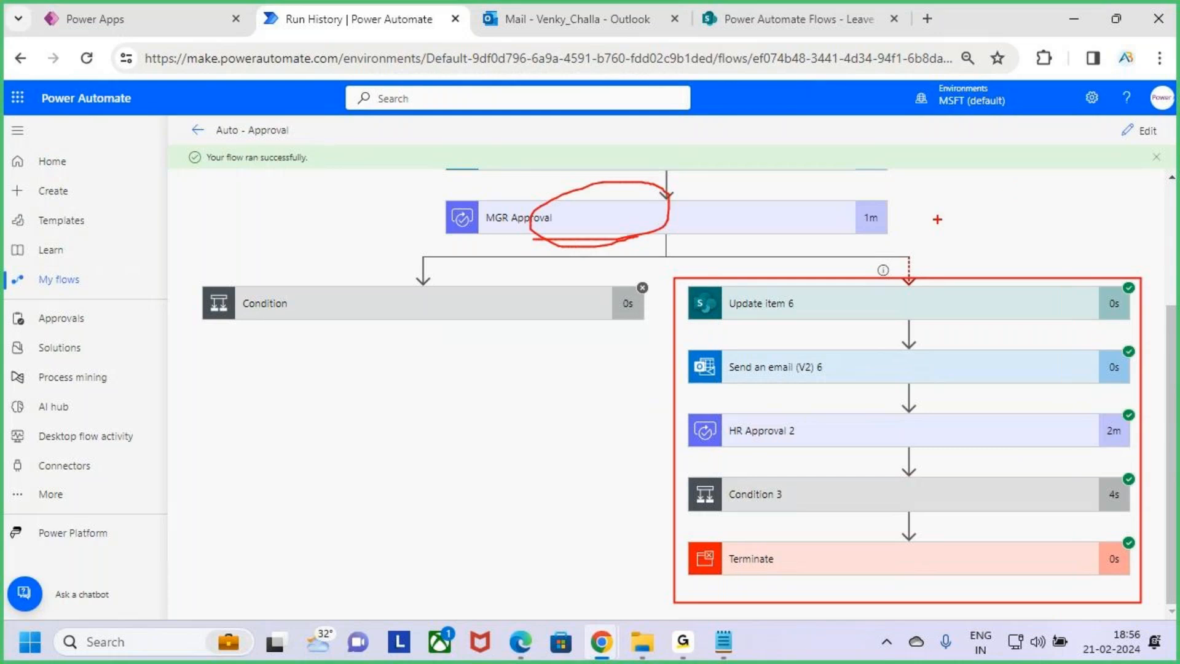
{"action": "mouse_move", "coordinate": [916, 201]}
{"action": "left_mouse_down"}
{"action": "mouse_move", "coordinate": [945, 223]}
{"action": "mouse_move", "coordinate": [987, 186]}
{"action": "mouse_move", "coordinate": [1021, 196]}
{"action": "mouse_move", "coordinate": [1046, 180]}
{"action": "left_mouse_up"}
{"action": "left_click_drag", "start_coordinate": [1077, 175], "coordinate": [1100, 173]}
{"action": "mouse_move", "coordinate": [1127, 126]}
{"action": "left_mouse_down"}
{"action": "mouse_move", "coordinate": [1113, 209]}
{"action": "mouse_move", "coordinate": [1166, 157]}
{"action": "left_mouse_up"}
{"action": "left_click_drag", "start_coordinate": [864, 382], "coordinate": [1121, 244]}
{"action": "key", "text": "e"}
{"action": "mouse_move", "coordinate": [838, 221]}
{"action": "left_mouse_down"}
{"action": "mouse_move", "coordinate": [879, 215]}
{"action": "mouse_move", "coordinate": [907, 233]}
{"action": "mouse_move", "coordinate": [866, 284]}
{"action": "left_mouse_up"}
{"action": "mouse_move", "coordinate": [958, 210]}
{"action": "left_mouse_down"}
{"action": "mouse_move", "coordinate": [957, 241]}
{"action": "mouse_move", "coordinate": [990, 237]}
{"action": "left_mouse_up"}
{"action": "mouse_move", "coordinate": [1008, 203]}
{"action": "left_mouse_down"}
{"action": "mouse_move", "coordinate": [1022, 244]}
{"action": "mouse_move", "coordinate": [1046, 187]}
{"action": "mouse_move", "coordinate": [1064, 210]}
{"action": "left_mouse_up"}
{"action": "left_click_drag", "start_coordinate": [1082, 195], "coordinate": [1085, 213]}
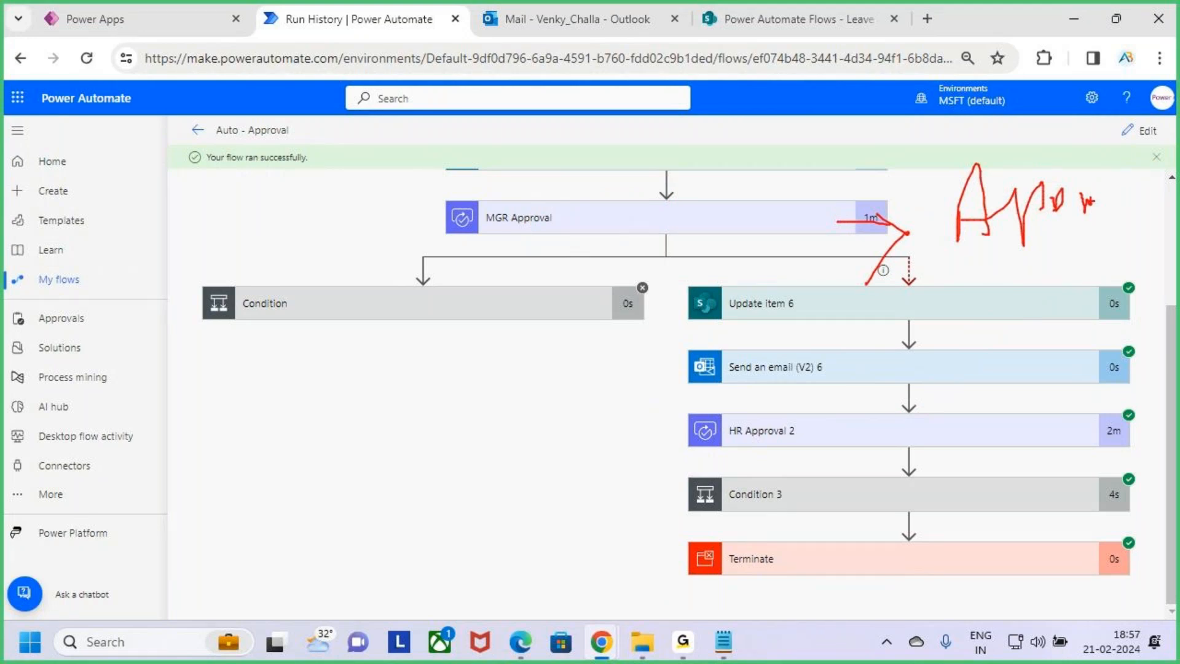
{"action": "key", "text": "Escape"}
{"action": "key", "text": "ctrl+2"}
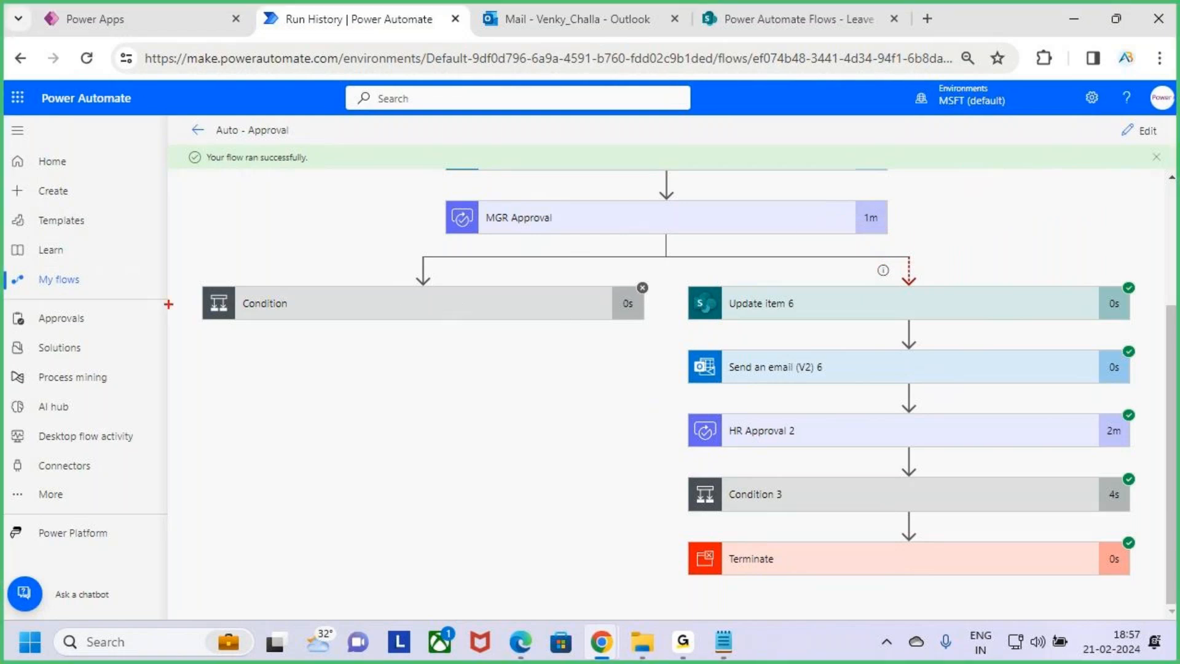
{"action": "mouse_move", "coordinate": [187, 281]}
{"action": "left_mouse_down"}
{"action": "mouse_move", "coordinate": [582, 374]}
{"action": "mouse_move", "coordinate": [582, 395]}
{"action": "mouse_move", "coordinate": [652, 387]}
{"action": "left_mouse_up"}
{"action": "mouse_move", "coordinate": [381, 326]}
{"action": "left_mouse_down"}
{"action": "mouse_move", "coordinate": [399, 345]}
{"action": "mouse_move", "coordinate": [418, 303]}
{"action": "left_mouse_up"}
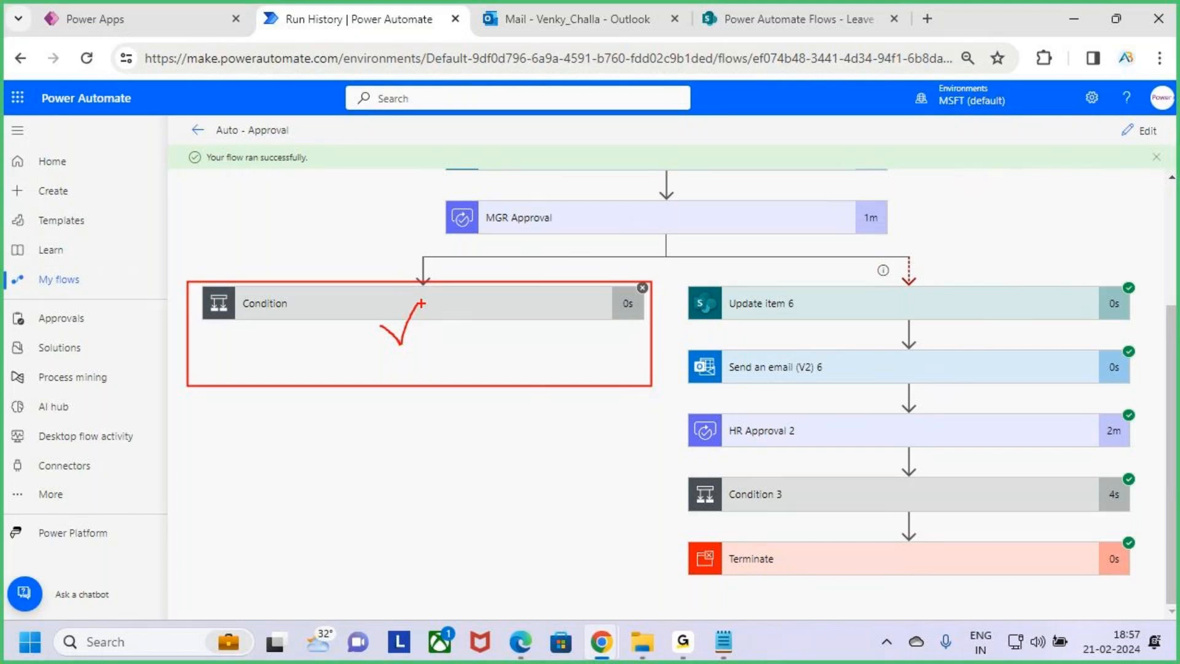
{"action": "left_click_drag", "start_coordinate": [865, 218], "coordinate": [928, 219]}
{"action": "mouse_move", "coordinate": [900, 199]}
{"action": "left_mouse_down"}
{"action": "mouse_move", "coordinate": [928, 222]}
{"action": "mouse_move", "coordinate": [852, 266]}
{"action": "left_mouse_up"}
{"action": "mouse_move", "coordinate": [964, 211]}
{"action": "left_mouse_down"}
{"action": "mouse_move", "coordinate": [970, 237]}
{"action": "mouse_move", "coordinate": [960, 203]}
{"action": "left_mouse_up"}
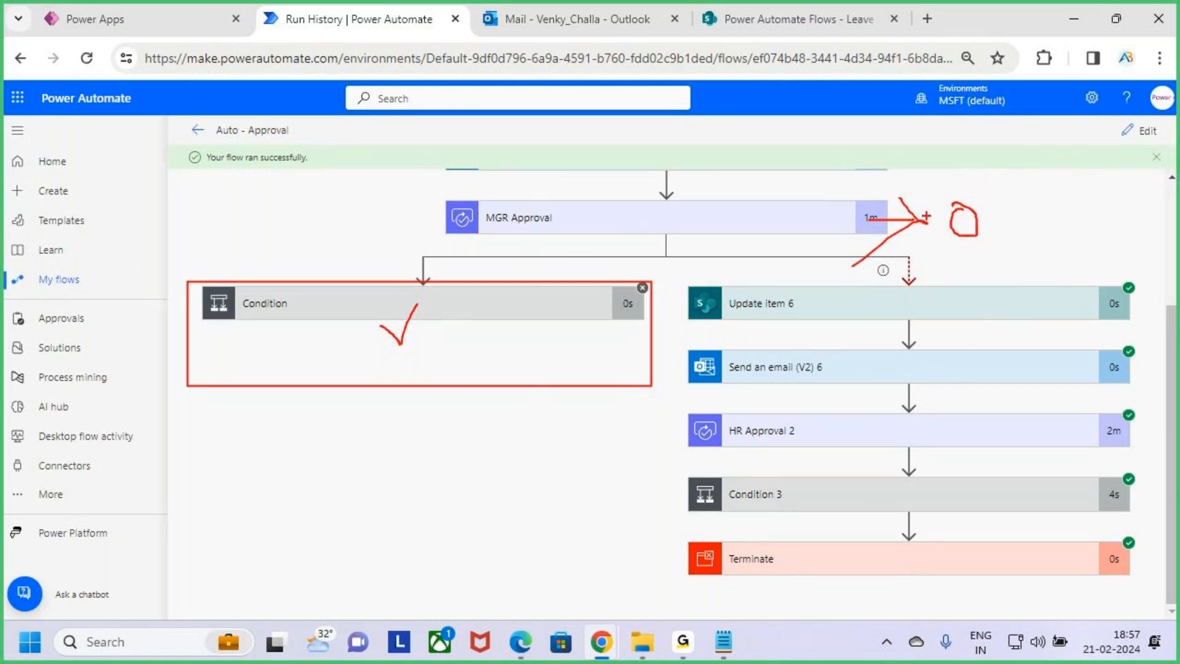
{"action": "key", "text": "ctrl+z"}
{"action": "mouse_move", "coordinate": [947, 213]}
{"action": "left_mouse_down"}
{"action": "mouse_move", "coordinate": [981, 240]}
{"action": "mouse_move", "coordinate": [1023, 228]}
{"action": "mouse_move", "coordinate": [1061, 192]}
{"action": "mouse_move", "coordinate": [1105, 209]}
{"action": "mouse_move", "coordinate": [1140, 195]}
{"action": "mouse_move", "coordinate": [1178, 208]}
{"action": "left_mouse_up"}
{"action": "mouse_move", "coordinate": [676, 278]}
{"action": "left_mouse_down"}
{"action": "mouse_move", "coordinate": [1089, 578]}
{"action": "mouse_move", "coordinate": [1160, 575]}
{"action": "left_mouse_up"}
{"action": "key", "text": "Escape"}
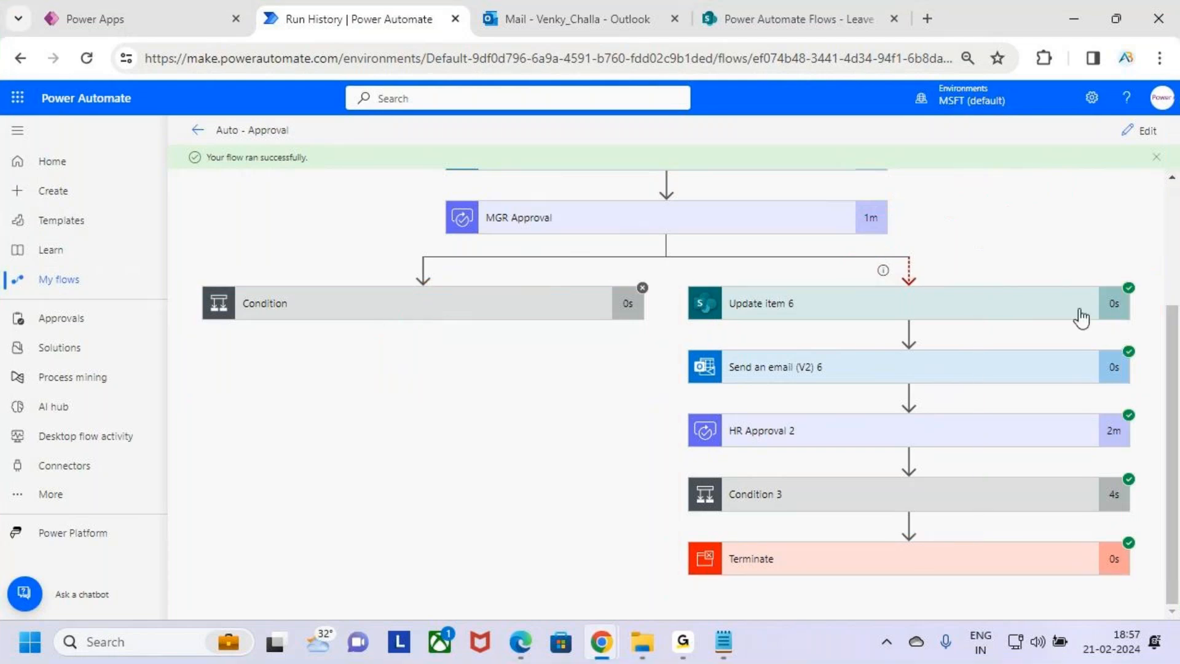
{"action": "key", "text": "ctrl+2"}
{"action": "left_click_drag", "start_coordinate": [713, 305], "coordinate": [914, 314]}
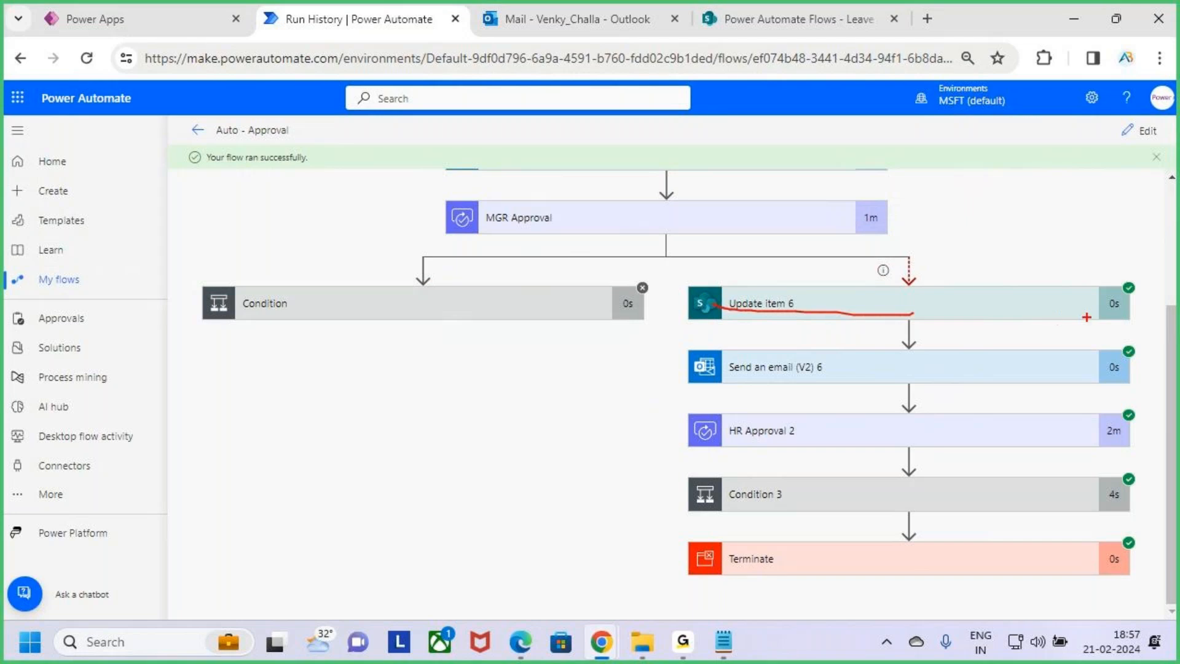
{"action": "left_click_drag", "start_coordinate": [1079, 291], "coordinate": [1125, 323]}
{"action": "key", "text": "Escape"}
{"action": "scroll", "coordinate": [850, 453], "scroll_direction": "up", "scroll_amount": 3}
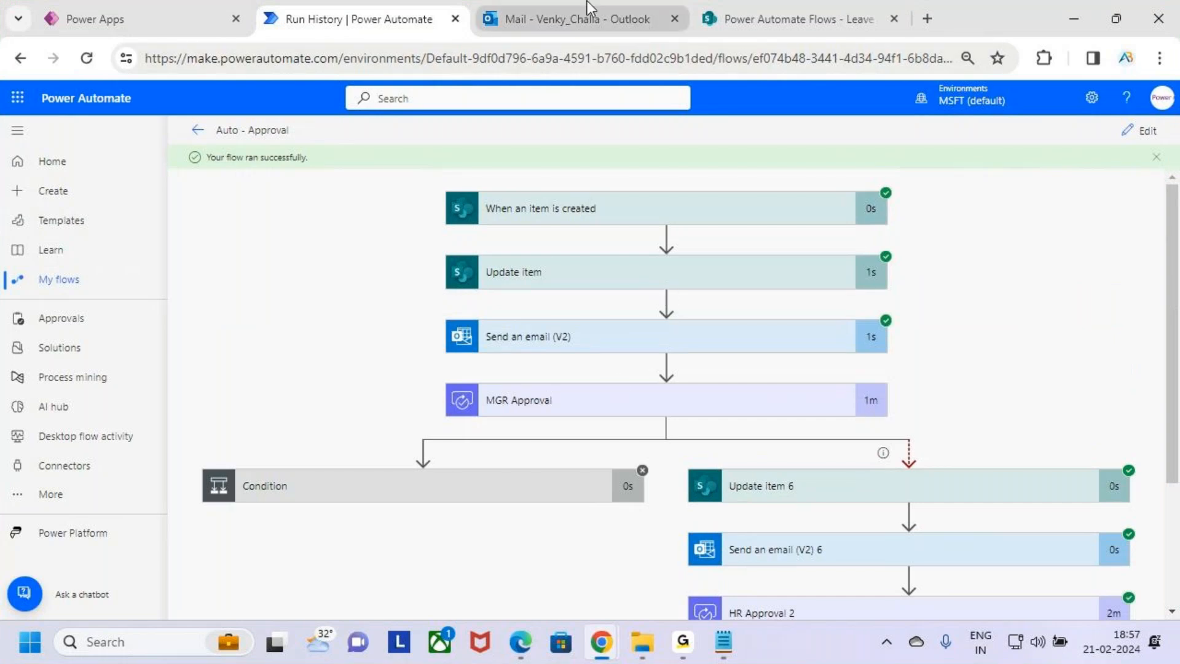
Scroll through the whole run and examine how HR Approval 2 feeds Condition 3 and Terminate
{"action": "mouse_move", "coordinate": [571, 1]}
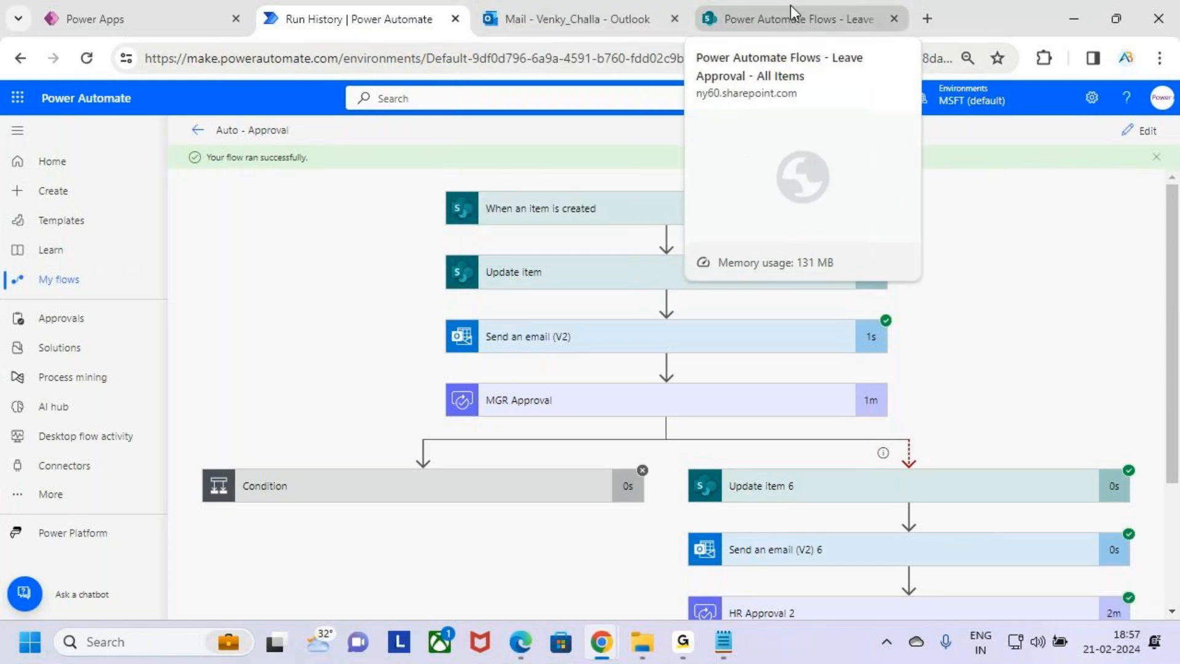
{"action": "scroll", "coordinate": [872, 494], "scroll_direction": "down", "scroll_amount": 3}
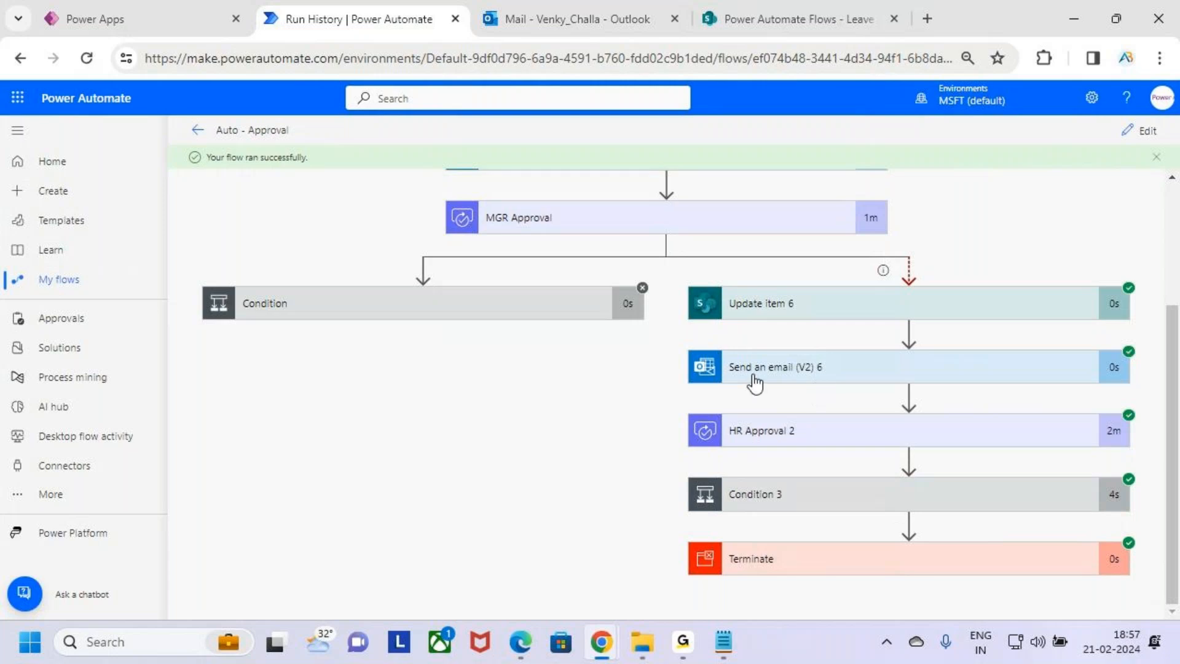
{"action": "left_click_drag", "start_coordinate": [453, 195], "coordinate": [698, 231]}
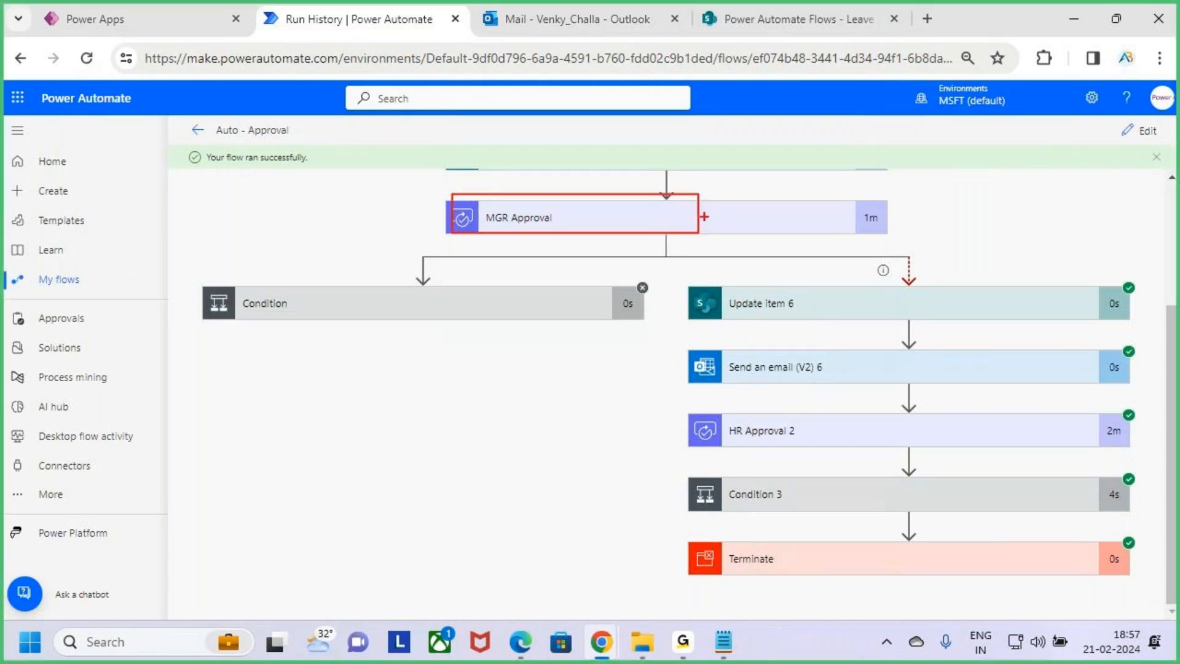
{"action": "mouse_move", "coordinate": [859, 224]}
{"action": "left_mouse_down"}
{"action": "mouse_move", "coordinate": [953, 229]}
{"action": "mouse_move", "coordinate": [927, 258]}
{"action": "mouse_move", "coordinate": [1005, 180]}
{"action": "left_mouse_up"}
{"action": "mouse_move", "coordinate": [686, 280]}
{"action": "left_mouse_down"}
{"action": "mouse_move", "coordinate": [1012, 490]}
{"action": "mouse_move", "coordinate": [1082, 490]}
{"action": "left_mouse_up"}
{"action": "key", "text": "Escape"}
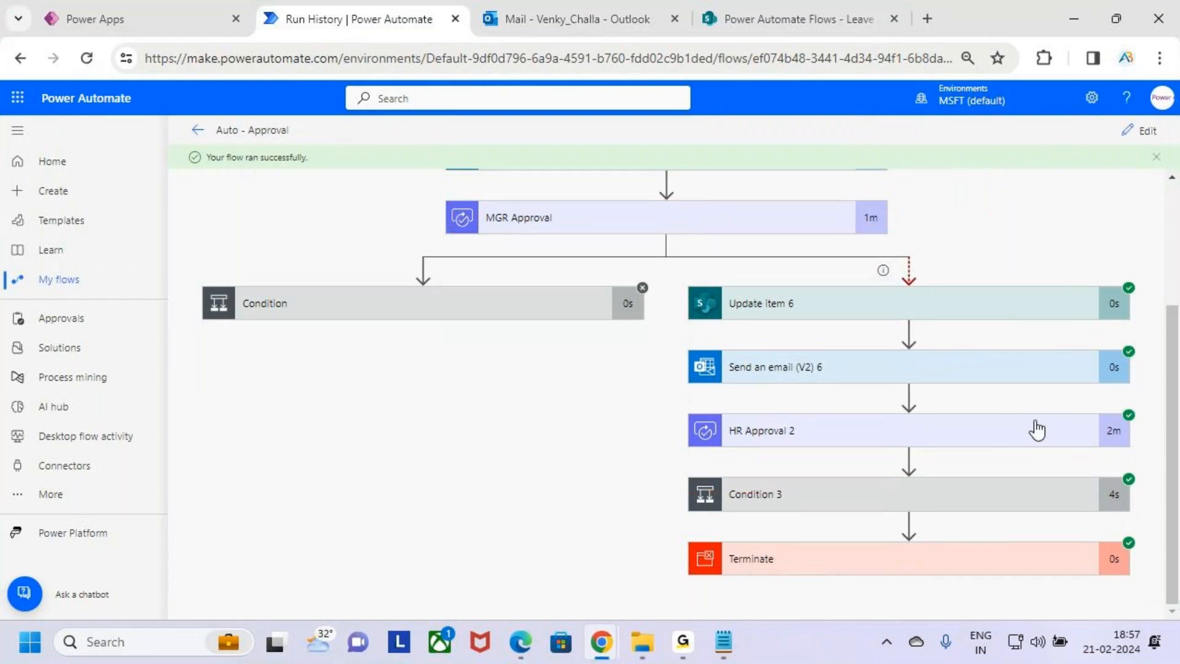
{"action": "key", "text": "ctrl+2"}
{"action": "left_click_drag", "start_coordinate": [901, 442], "coordinate": [956, 389]}
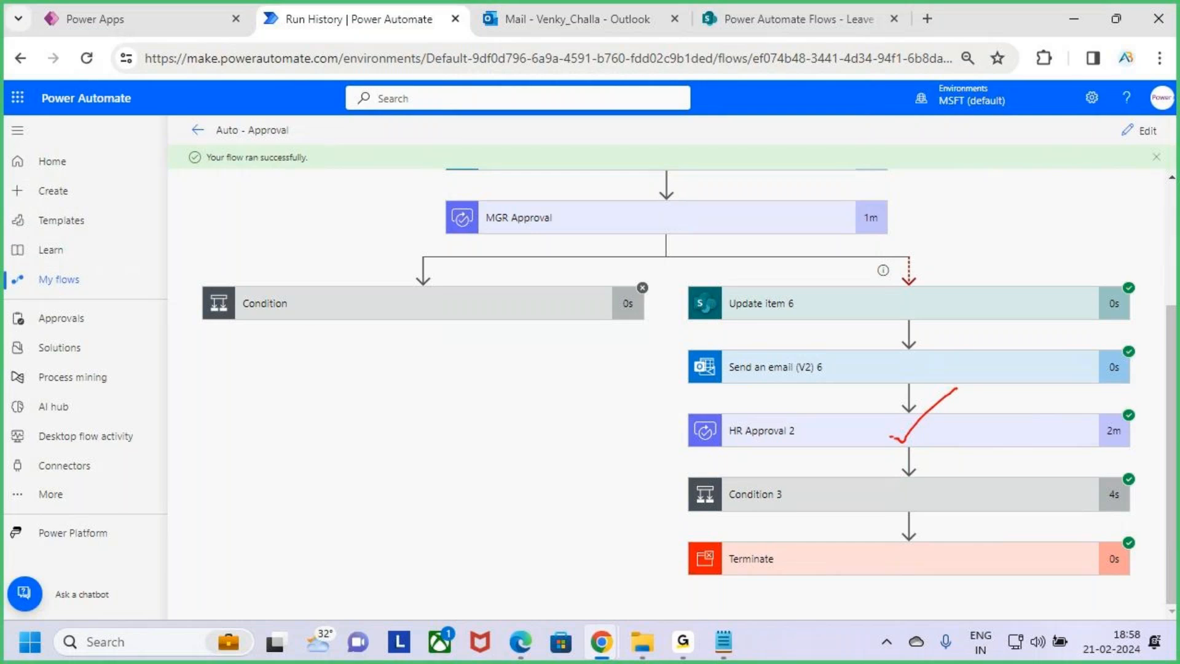
{"action": "left_click_drag", "start_coordinate": [906, 437], "coordinate": [978, 384]}
{"action": "key", "text": "Escape"}
{"action": "key", "text": "ctrl+2"}
{"action": "mouse_move", "coordinate": [688, 277]}
{"action": "left_mouse_down"}
{"action": "mouse_move", "coordinate": [777, 382]}
{"action": "mouse_move", "coordinate": [1154, 400]}
{"action": "left_mouse_up"}
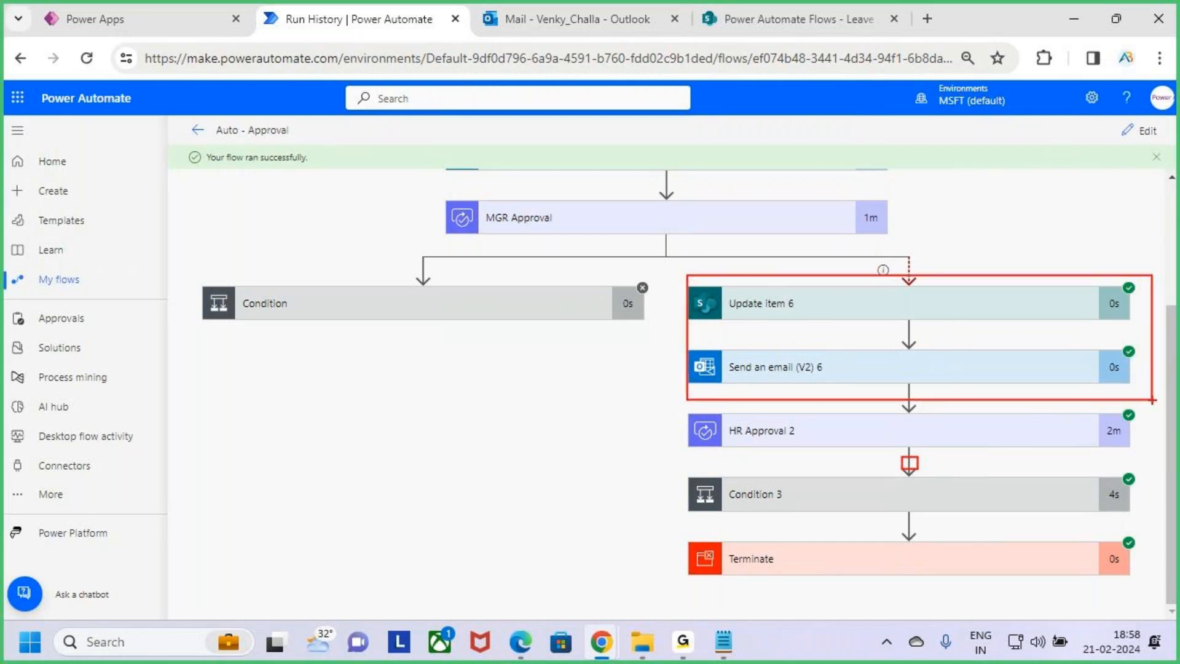
{"action": "key", "text": "e"}
{"action": "key", "text": "Escape"}
{"action": "key", "text": "ctrl+2"}
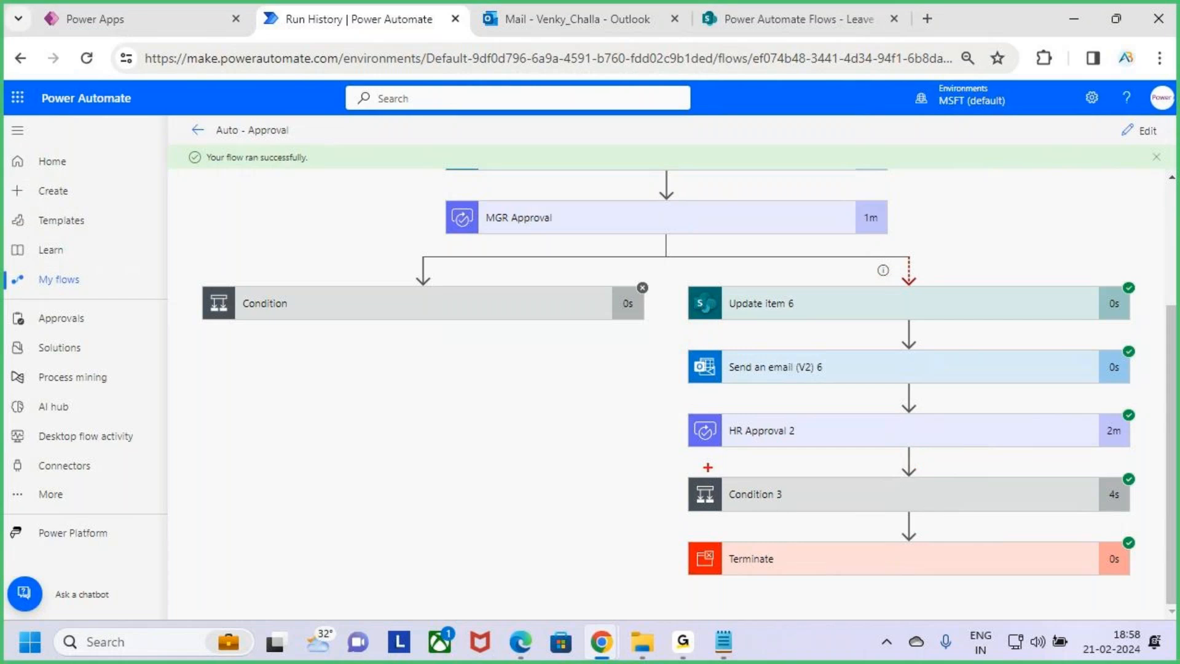
{"action": "left_click_drag", "start_coordinate": [792, 433], "coordinate": [849, 367]}
{"action": "left_click_drag", "start_coordinate": [683, 472], "coordinate": [1140, 592]}
{"action": "mouse_move", "coordinate": [909, 451]}
{"action": "left_mouse_down"}
{"action": "mouse_move", "coordinate": [908, 472]}
{"action": "mouse_move", "coordinate": [909, 454]}
{"action": "mouse_move", "coordinate": [1153, 463]}
{"action": "mouse_move", "coordinate": [1086, 493]}
{"action": "left_mouse_up"}
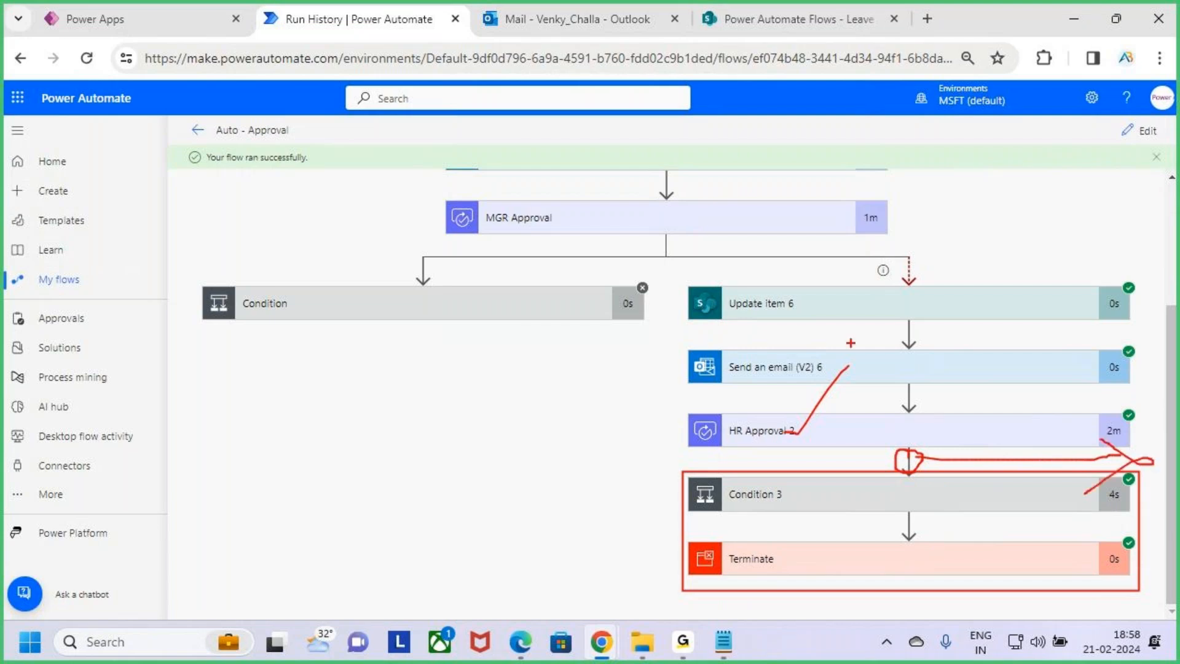
{"action": "mouse_move", "coordinate": [670, 279]}
{"action": "left_mouse_down"}
{"action": "mouse_move", "coordinate": [992, 427]}
{"action": "mouse_move", "coordinate": [1154, 463]}
{"action": "left_mouse_up"}
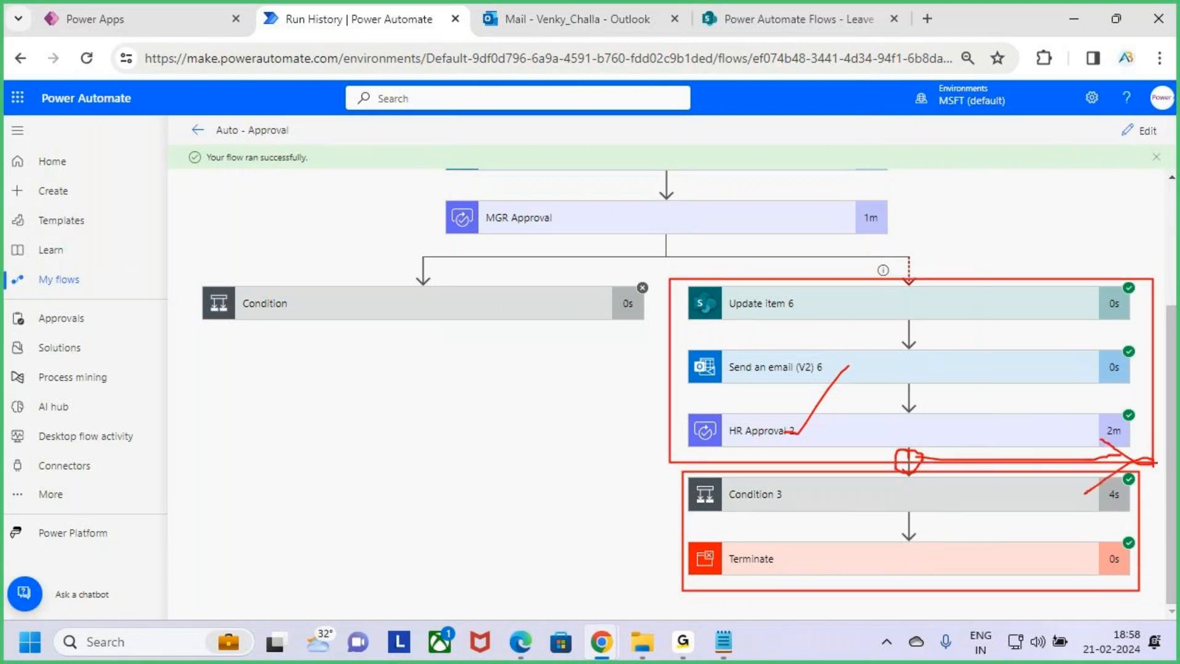
{"action": "key", "text": "Escape"}
{"action": "scroll", "coordinate": [833, 403], "scroll_direction": "up", "scroll_amount": 3}
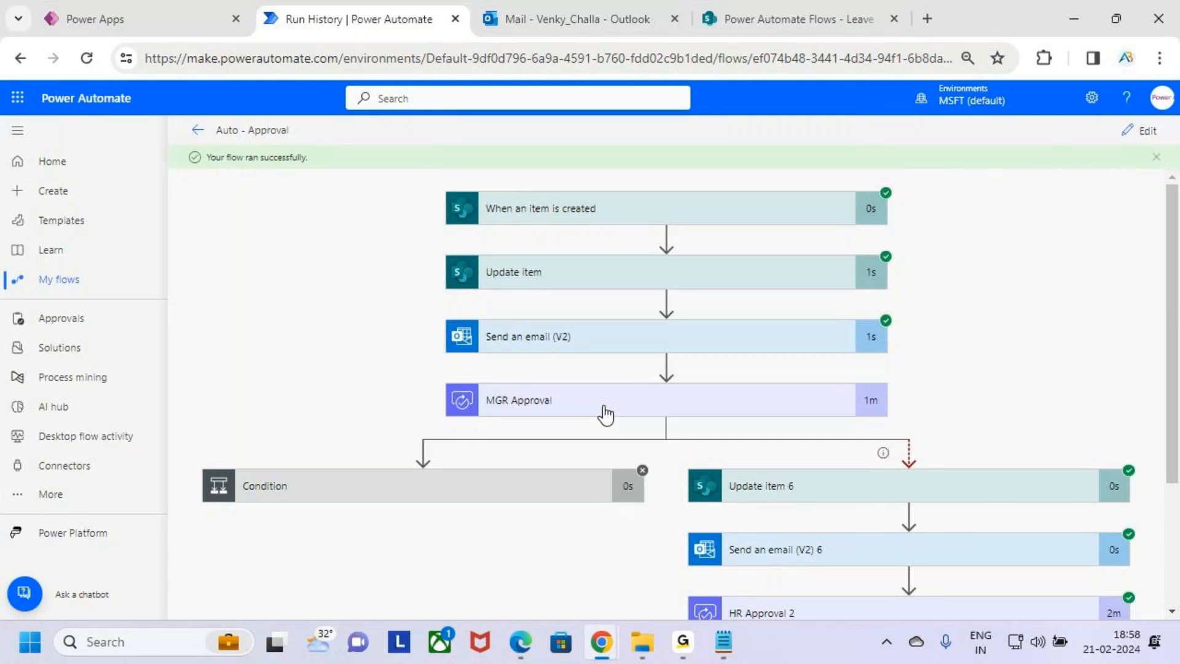
{"action": "scroll", "coordinate": [987, 562], "scroll_direction": "down", "scroll_amount": 3}
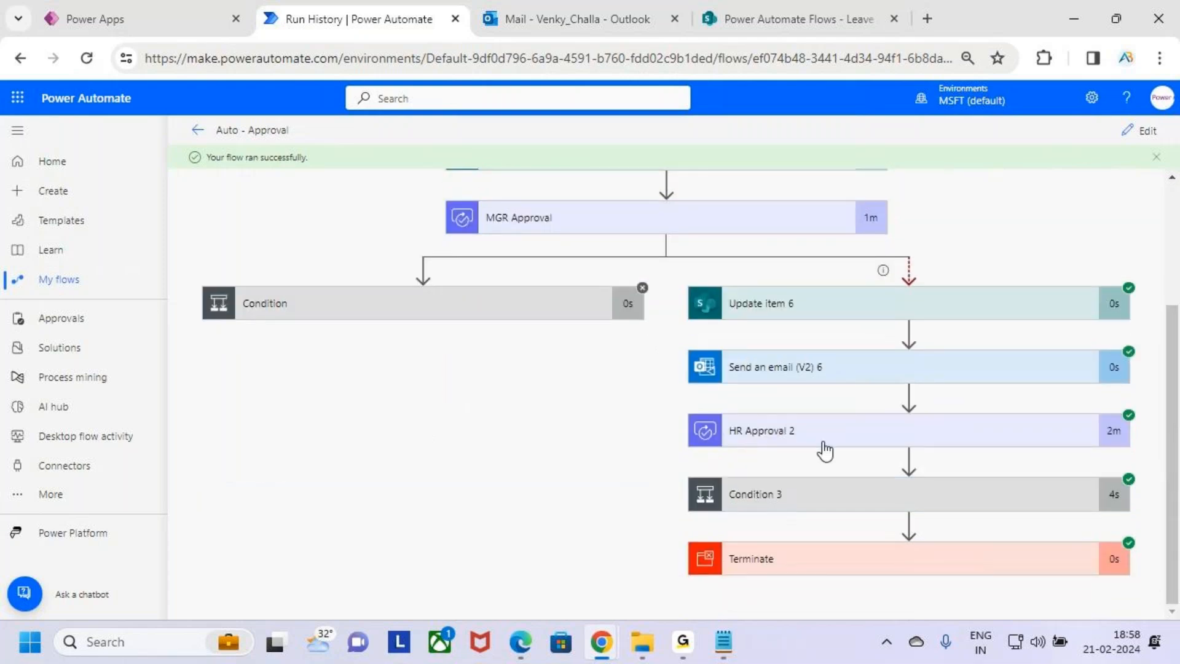
{"action": "scroll", "coordinate": [836, 442], "scroll_direction": "up", "scroll_amount": 2}
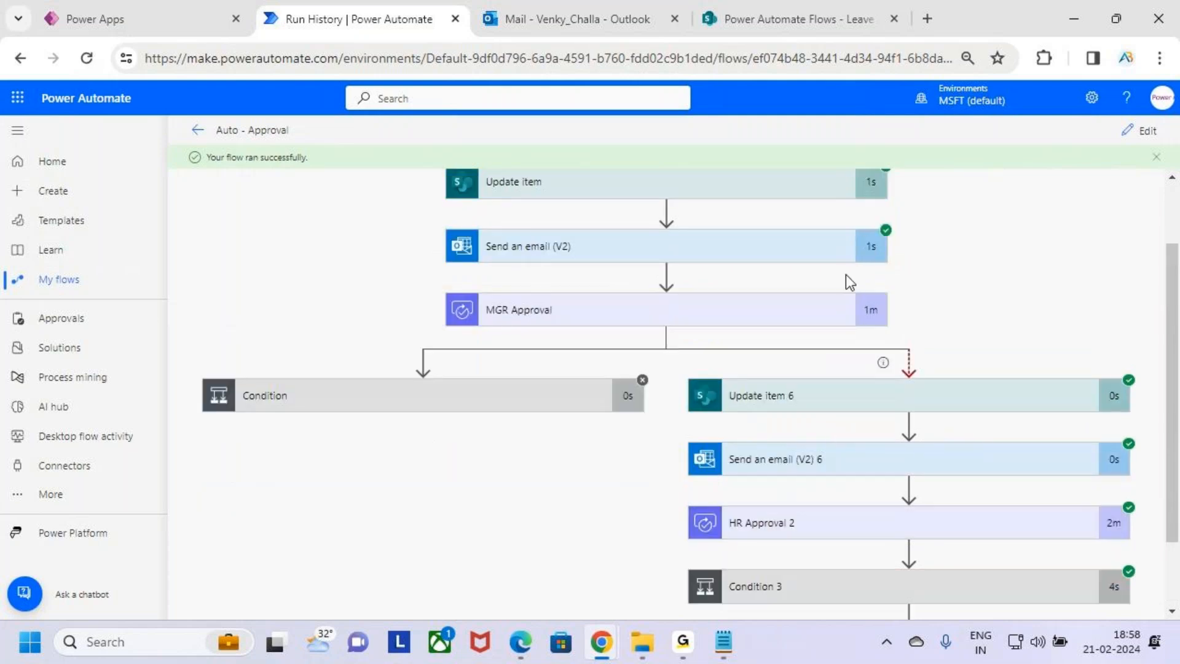
{"action": "scroll", "coordinate": [836, 295], "scroll_direction": "up", "scroll_amount": 2}
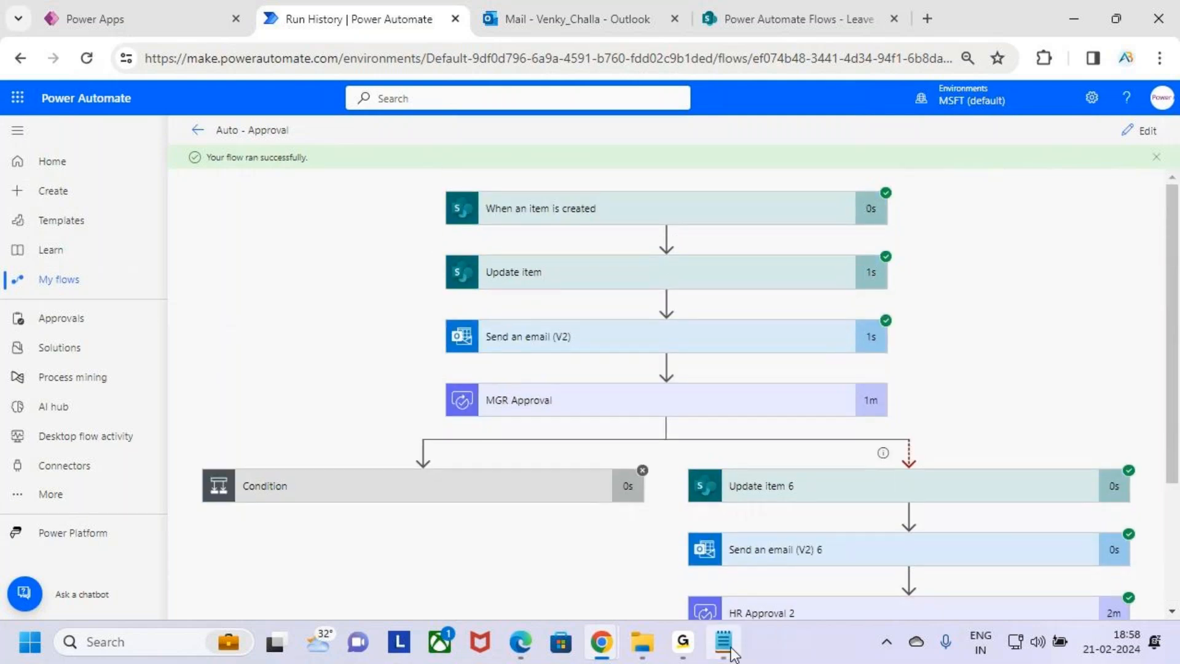
Switch to the class notes file and read the Auto Approve / Reject, Timeout and Settings entries
{"action": "left_click", "coordinate": [730, 652]}
{"action": "left_click", "coordinate": [190, 372]}
{"action": "scroll", "coordinate": [192, 378], "scroll_direction": "up", "scroll_amount": 3}
{"action": "scroll", "coordinate": [193, 378], "scroll_direction": "up", "scroll_amount": 2}
{"action": "left_click_drag", "start_coordinate": [58, 404], "coordinate": [242, 403]}
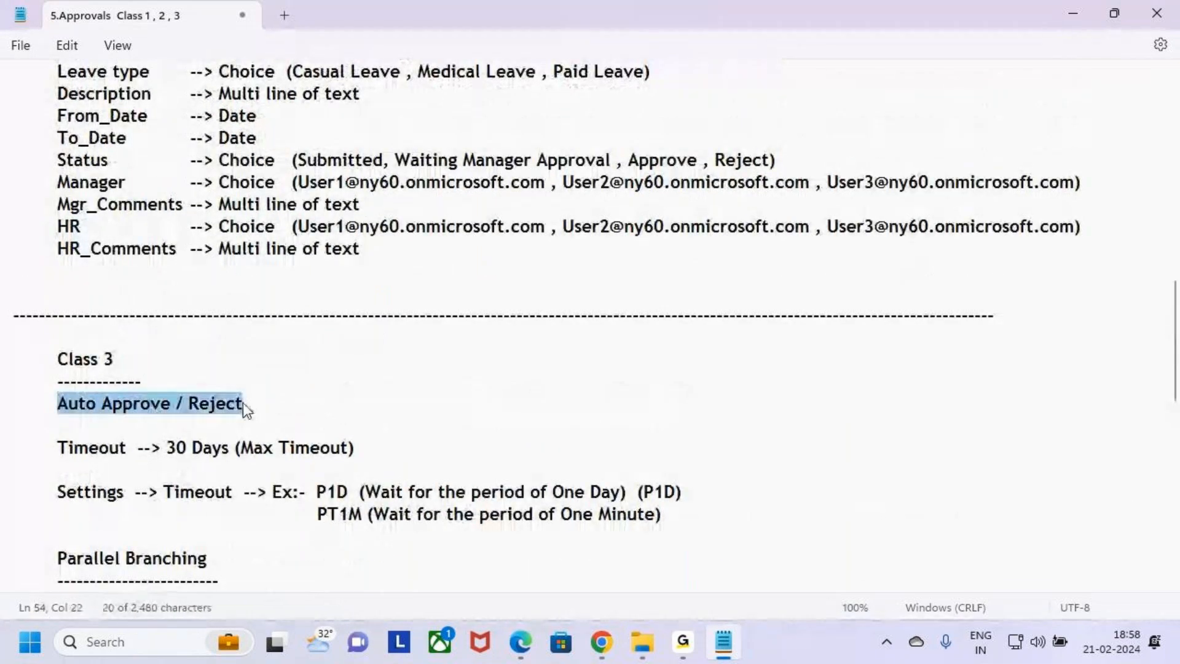
{"action": "left_click", "coordinate": [298, 400]}
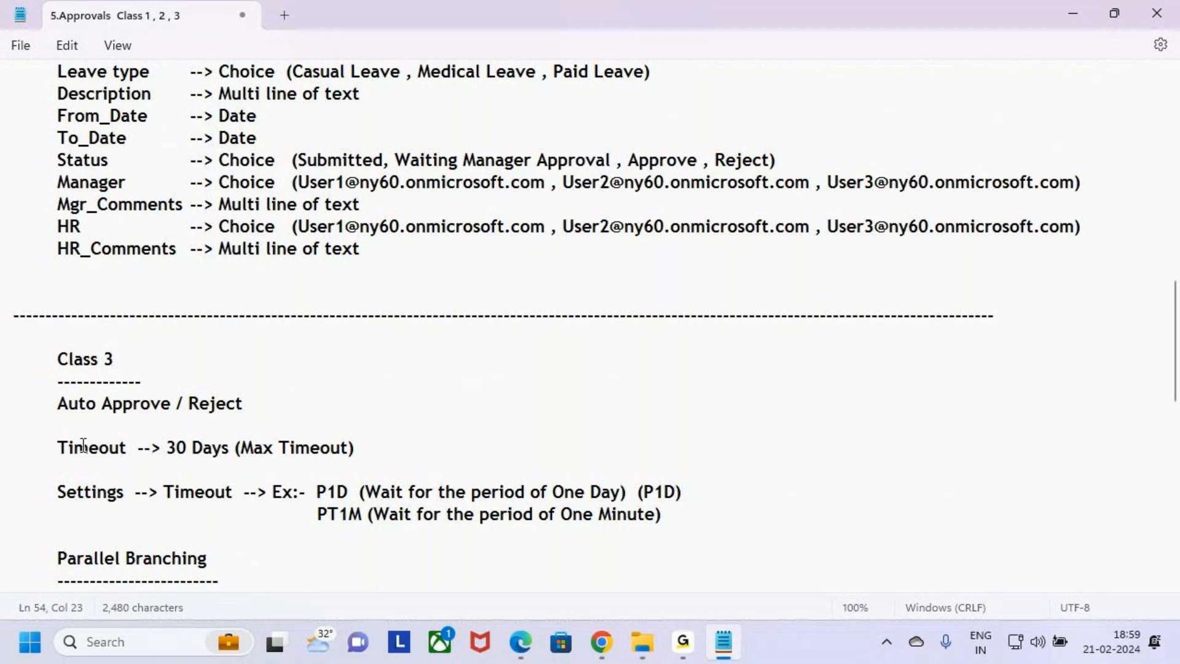
{"action": "left_click_drag", "start_coordinate": [58, 448], "coordinate": [126, 453]}
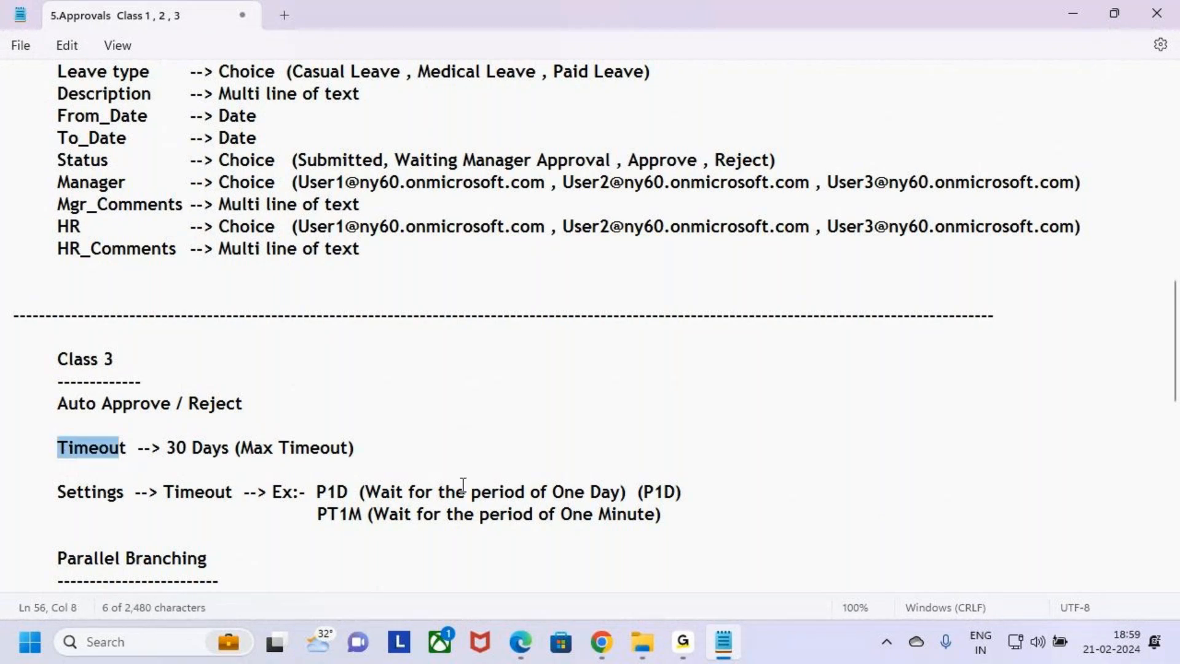
{"action": "mouse_move", "coordinate": [601, 655]}
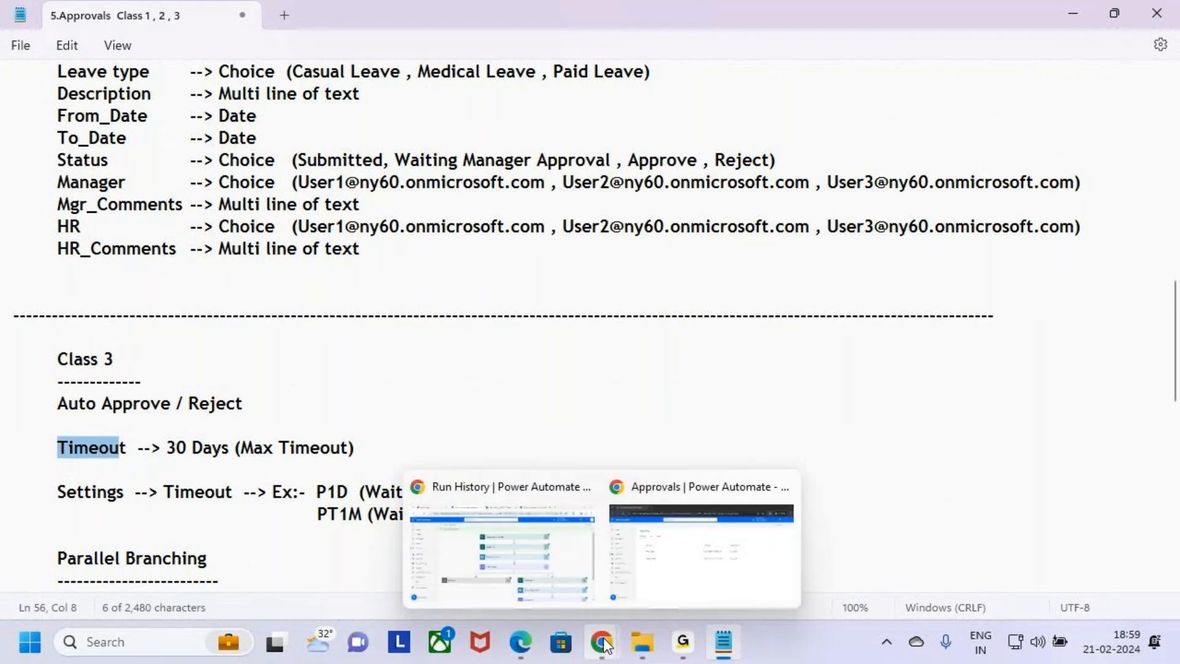
{"action": "left_click", "coordinate": [517, 541]}
{"action": "key", "text": "ctrl+2"}
{"action": "mouse_move", "coordinate": [432, 306]}
{"action": "left_mouse_down"}
{"action": "mouse_move", "coordinate": [907, 358]}
{"action": "mouse_move", "coordinate": [923, 301]}
{"action": "mouse_move", "coordinate": [1021, 317]}
{"action": "mouse_move", "coordinate": [1045, 348]}
{"action": "mouse_move", "coordinate": [1074, 332]}
{"action": "left_mouse_up"}
{"action": "key", "text": "Escape"}
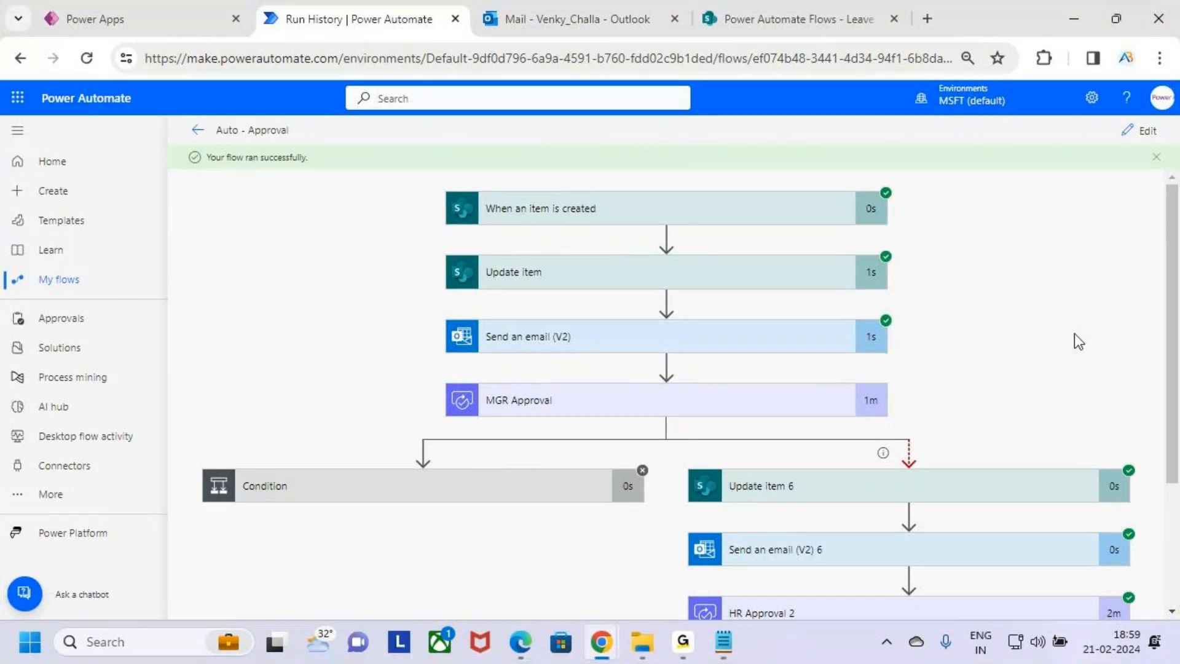
{"action": "key", "text": "alt+Tab"}
{"action": "left_click_drag", "start_coordinate": [161, 449], "coordinate": [438, 456]}
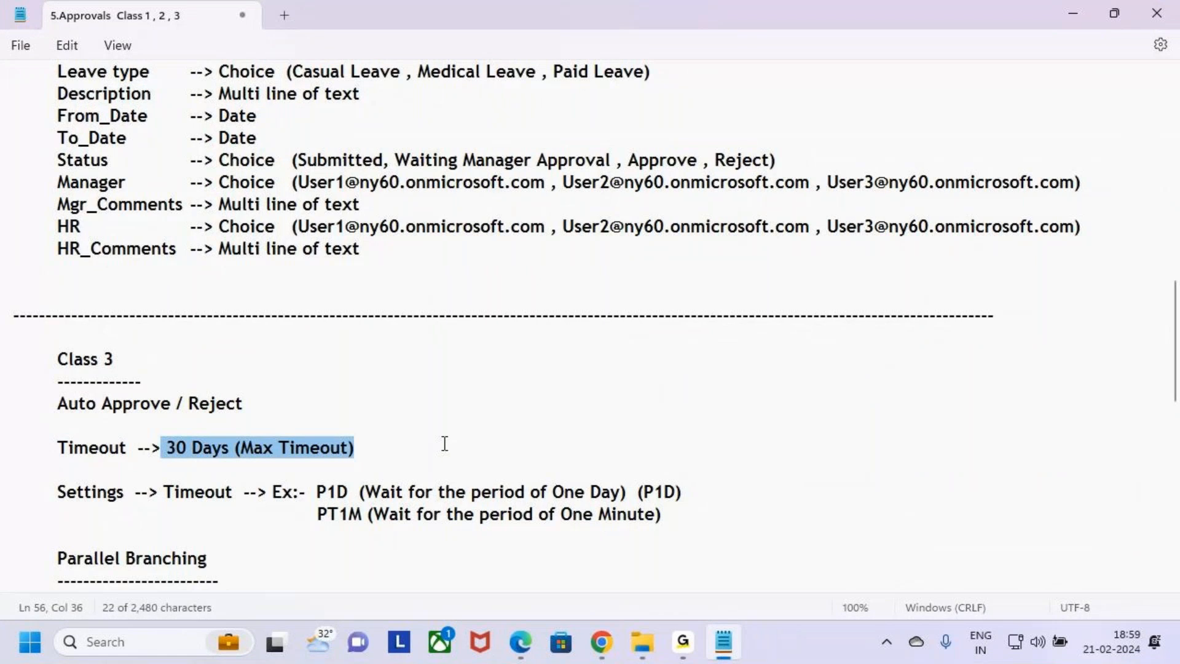
{"action": "left_click", "coordinate": [383, 446]}
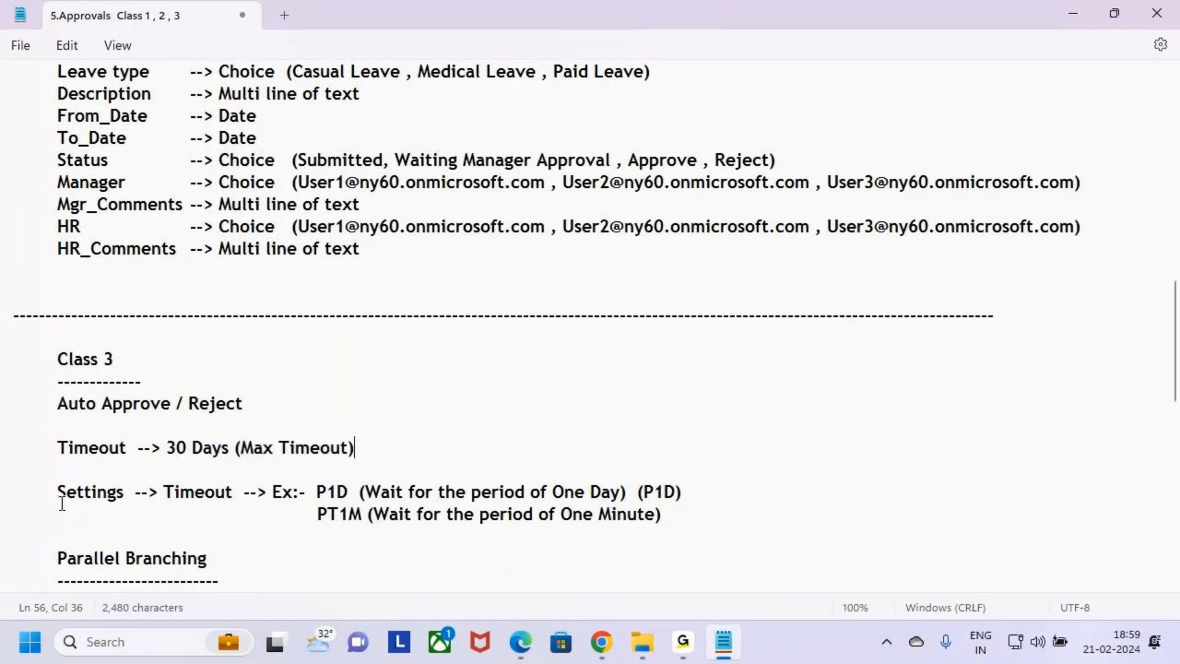
{"action": "left_click_drag", "start_coordinate": [76, 493], "coordinate": [231, 496]}
{"action": "left_click_drag", "start_coordinate": [316, 493], "coordinate": [364, 518]}
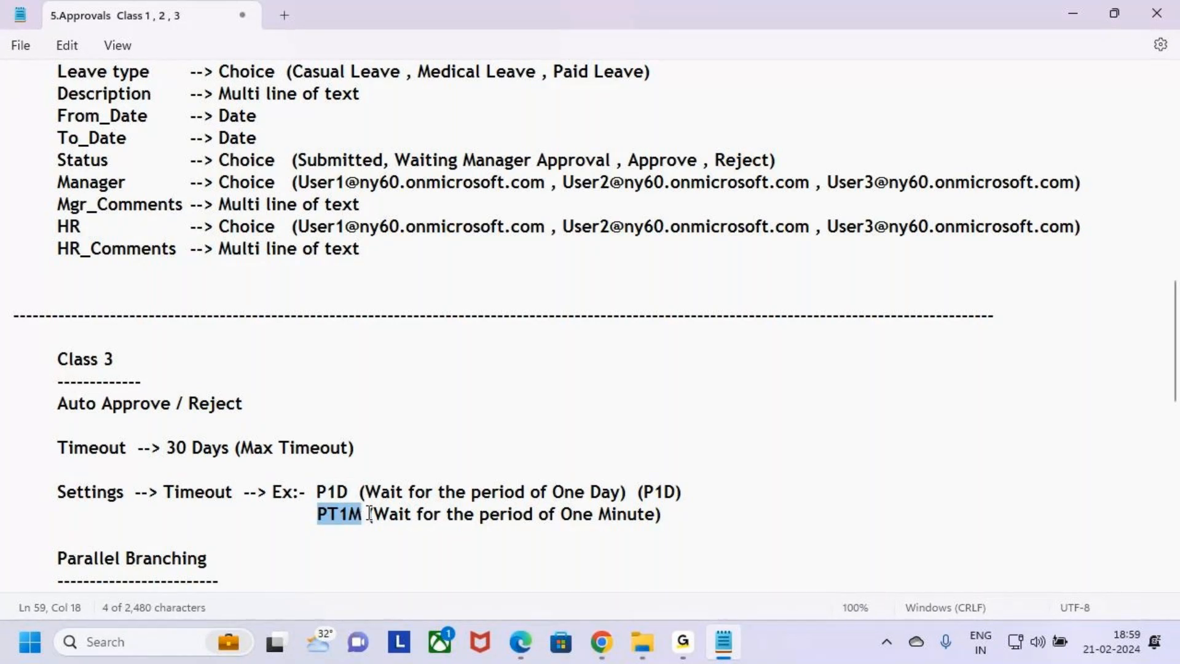
{"action": "left_click", "coordinate": [684, 518]}
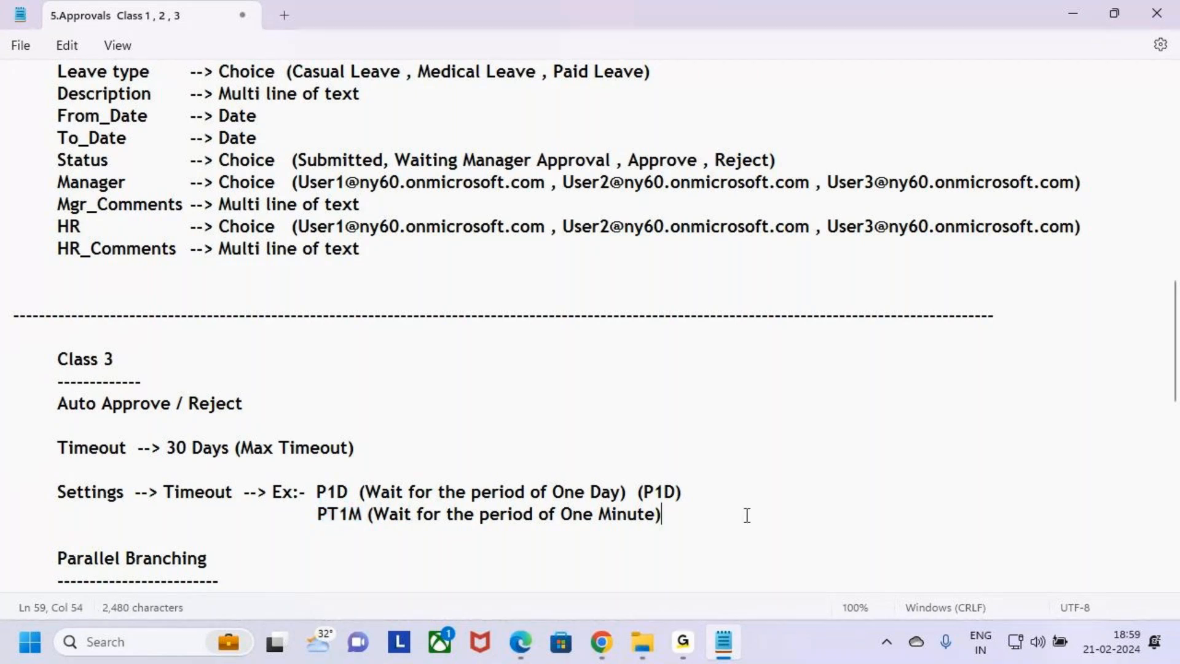
{"action": "left_click", "coordinate": [68, 473], "text": "shift"}
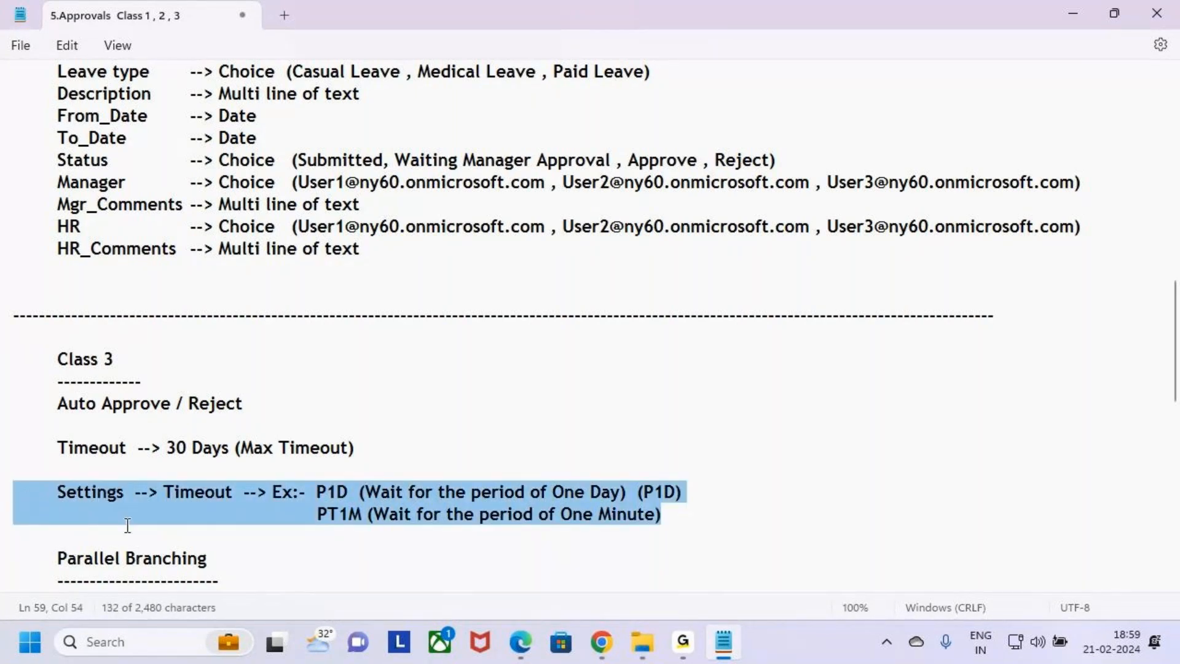
{"action": "left_click", "coordinate": [184, 541]}
{"action": "left_click", "coordinate": [227, 567]}
Scroll down the notes and read the Parallel Branching and Terminate entries
{"action": "scroll", "coordinate": [256, 546], "scroll_direction": "down", "scroll_amount": 2}
{"action": "left_click_drag", "start_coordinate": [26, 425], "coordinate": [463, 506]}
{"action": "left_click", "coordinate": [437, 506]}
{"action": "scroll", "coordinate": [427, 477], "scroll_direction": "down", "scroll_amount": 2}
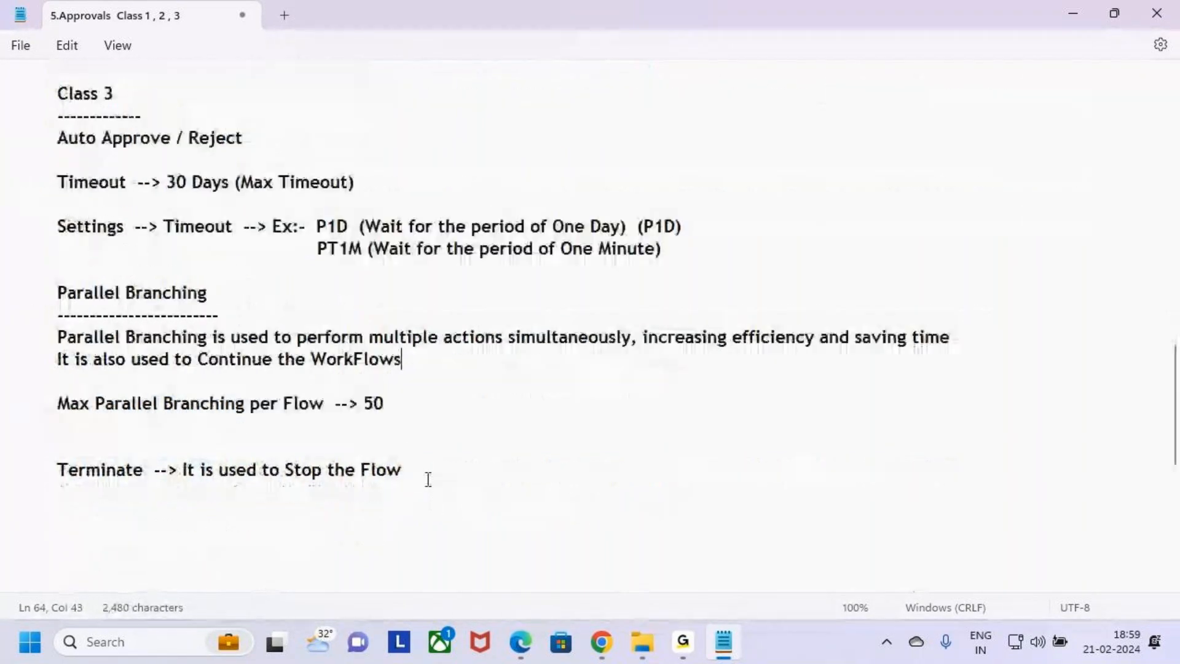
{"action": "left_click_drag", "start_coordinate": [410, 413], "coordinate": [51, 407]}
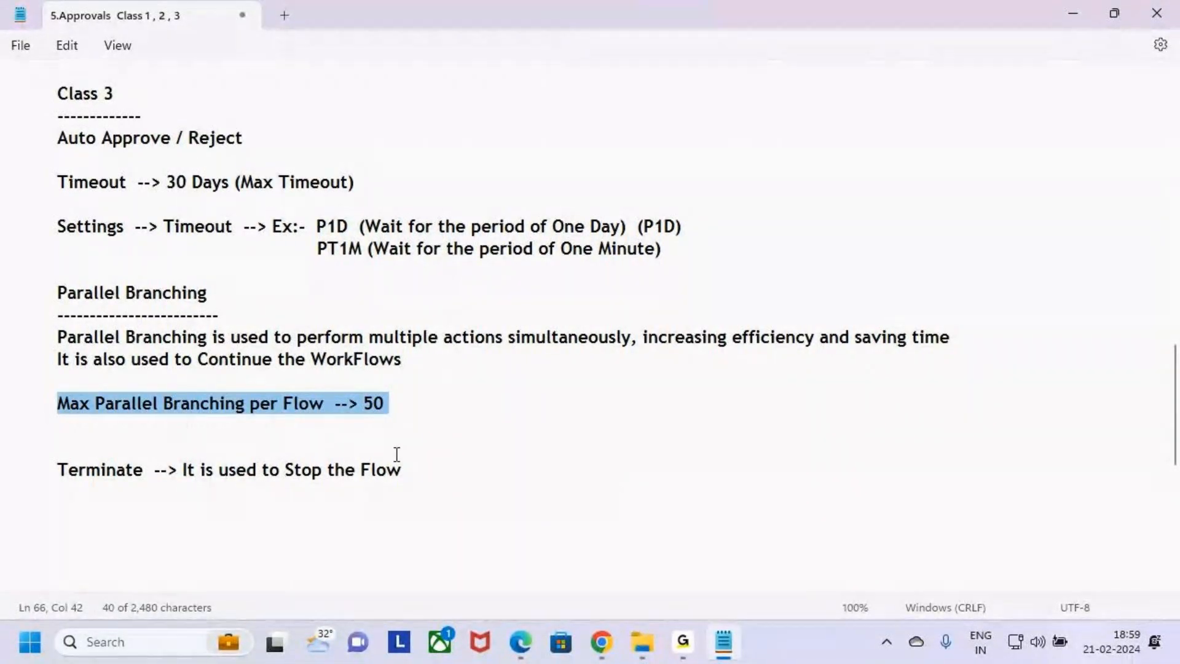
{"action": "key", "text": "Right"}
{"action": "left_click_drag", "start_coordinate": [317, 337], "coordinate": [812, 337]}
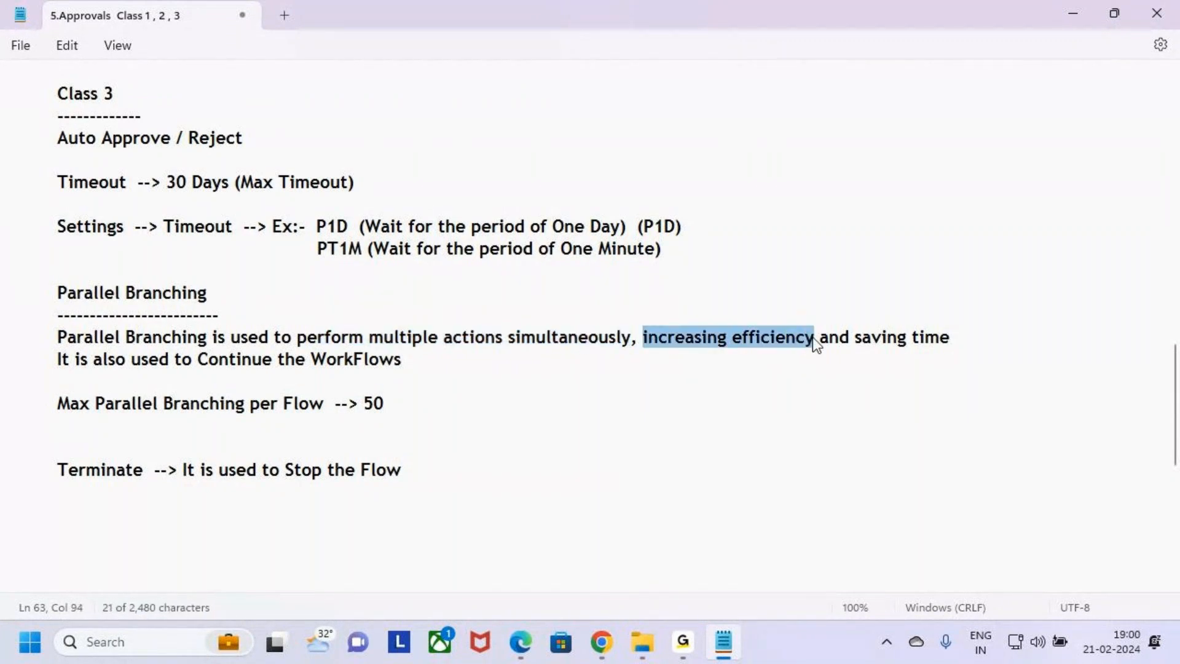
{"action": "left_click_drag", "start_coordinate": [855, 337], "coordinate": [1023, 361]}
{"action": "key", "text": "Down"}
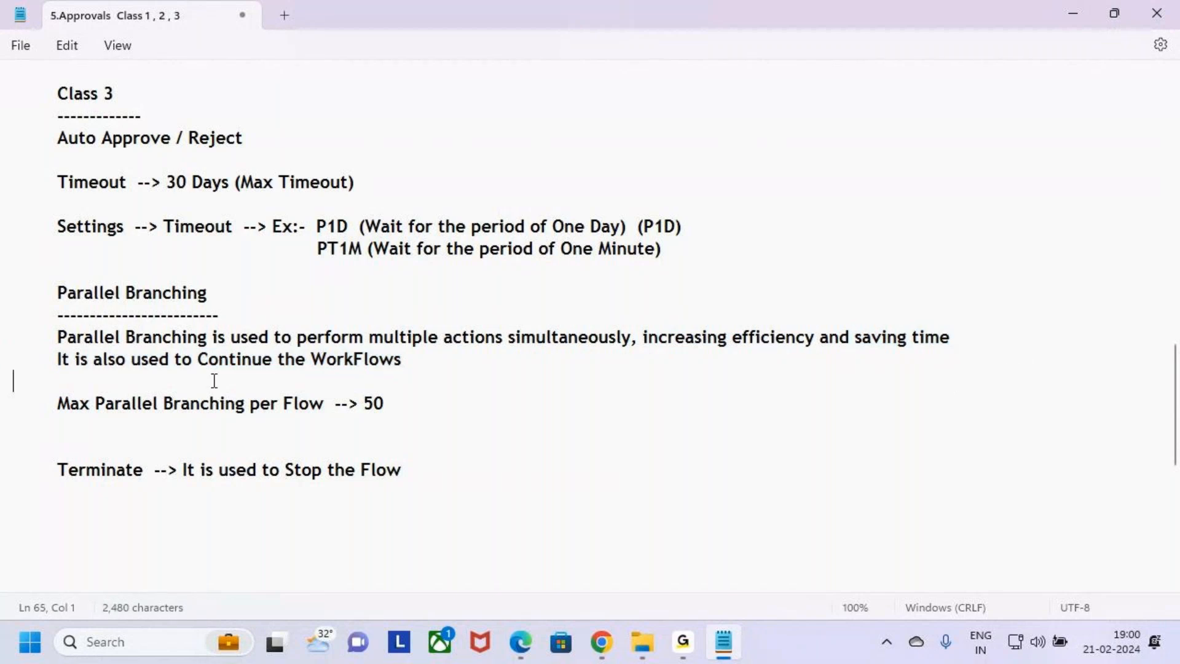
Highlight and review the 'Continue the WorkFlows' phrase and the Terminate entry in the class notes
{"action": "left_click_drag", "start_coordinate": [197, 359], "coordinate": [401, 367]}
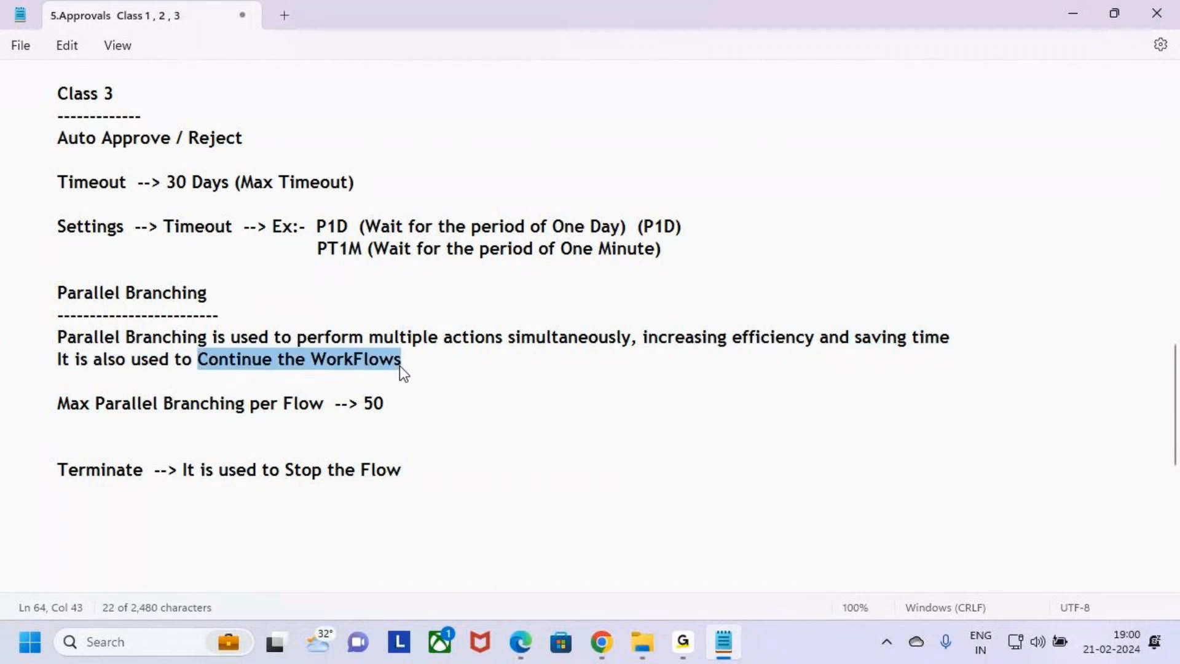
{"action": "left_click", "coordinate": [422, 363]}
{"action": "left_click_drag", "start_coordinate": [57, 471], "coordinate": [182, 476]}
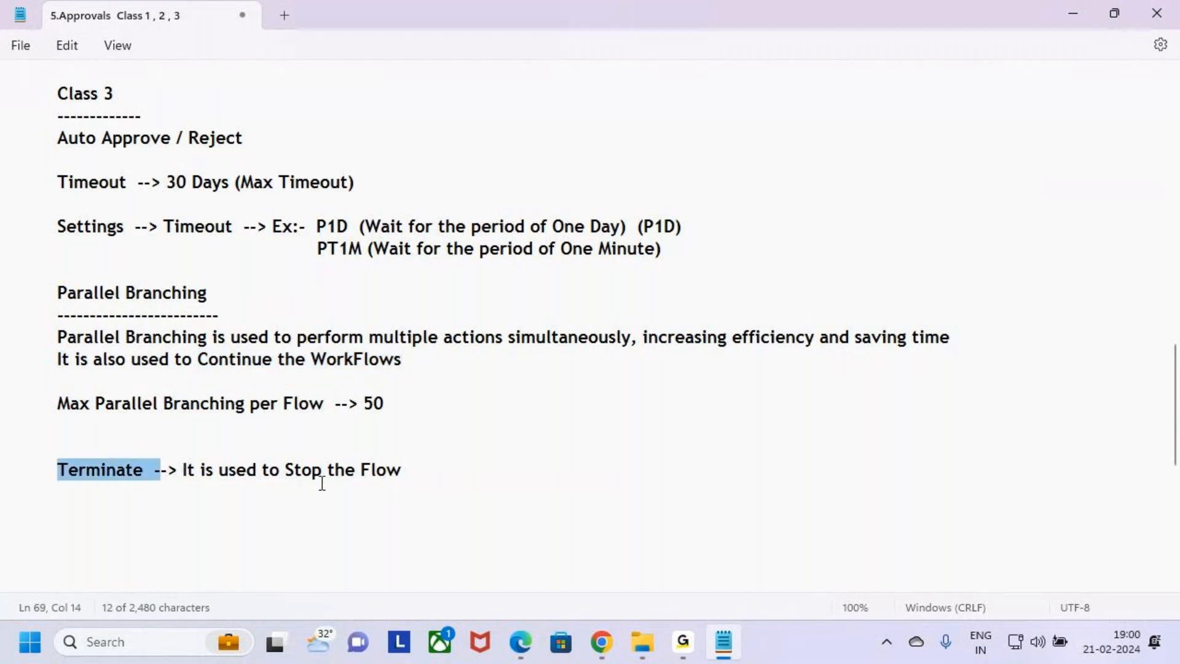
{"action": "key", "text": "ctrl+2"}
{"action": "left_click_drag", "start_coordinate": [77, 518], "coordinate": [145, 512]}
{"action": "mouse_move", "coordinate": [564, 405]}
{"action": "left_mouse_down"}
{"action": "mouse_move", "coordinate": [558, 465]}
{"action": "mouse_move", "coordinate": [572, 447]}
{"action": "mouse_move", "coordinate": [603, 455]}
{"action": "left_mouse_up"}
{"action": "mouse_move", "coordinate": [610, 404]}
{"action": "left_mouse_down"}
{"action": "mouse_move", "coordinate": [606, 456]}
{"action": "mouse_move", "coordinate": [649, 430]}
{"action": "mouse_move", "coordinate": [663, 452]}
{"action": "left_mouse_up"}
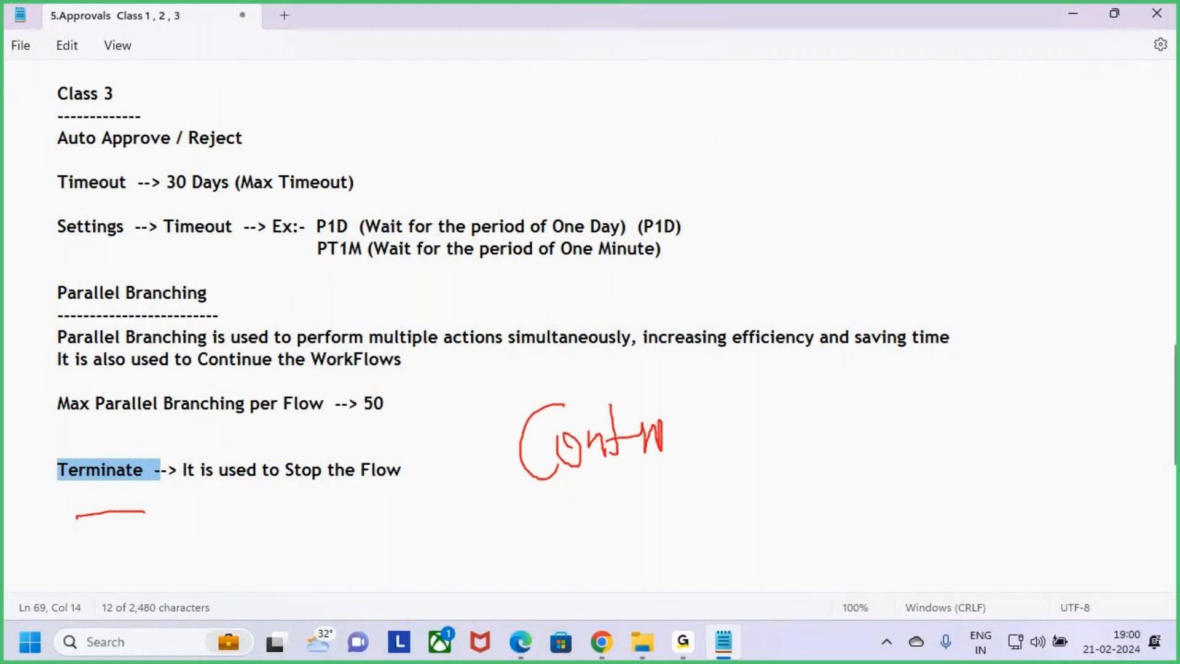
{"action": "left_click_drag", "start_coordinate": [575, 514], "coordinate": [669, 476]}
{"action": "key", "text": "Escape"}
{"action": "left_click_drag", "start_coordinate": [168, 471], "coordinate": [477, 472]}
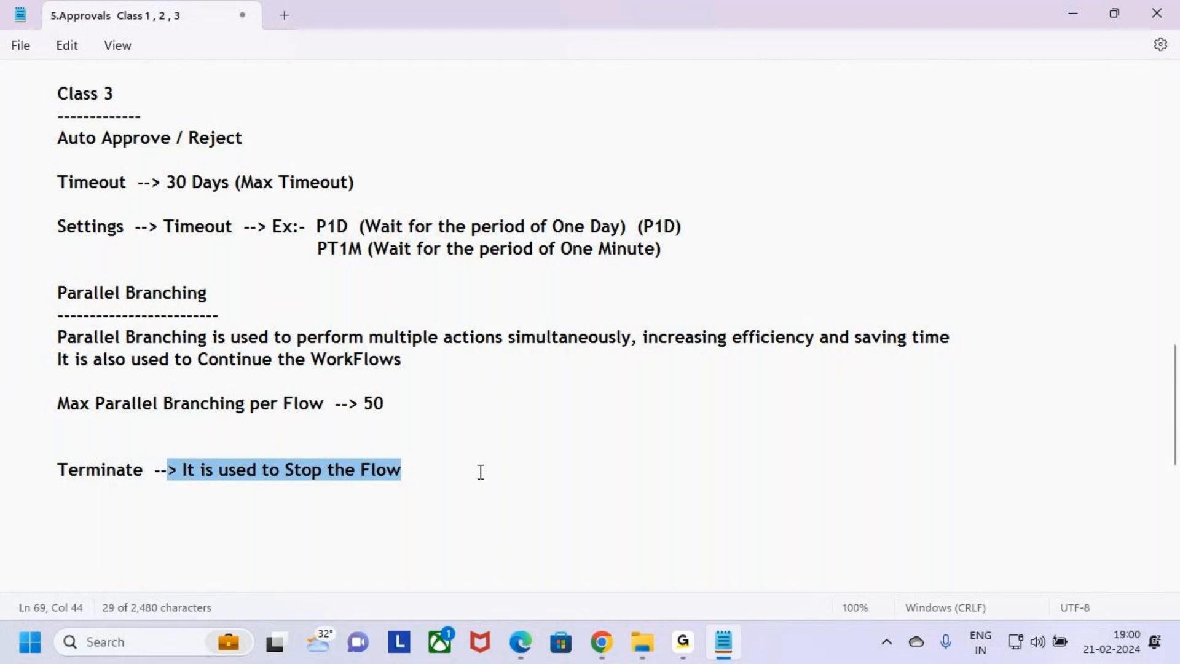
{"action": "left_click", "coordinate": [471, 468]}
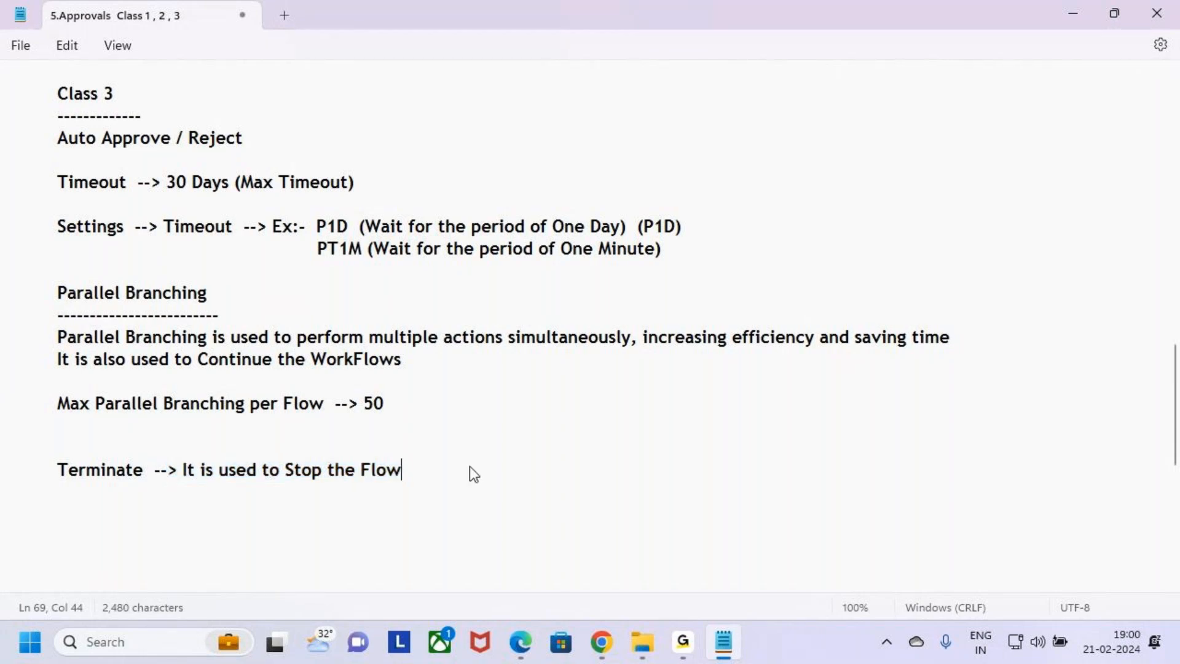
Scroll back up the notes and highlight the Auto Approve / Reject heading under Class 3
{"action": "triple_click", "coordinate": [471, 469]}
{"action": "left_click", "coordinate": [492, 478]}
{"action": "left_click", "coordinate": [441, 516]}
{"action": "scroll", "coordinate": [386, 385], "scroll_direction": "up", "scroll_amount": 1}
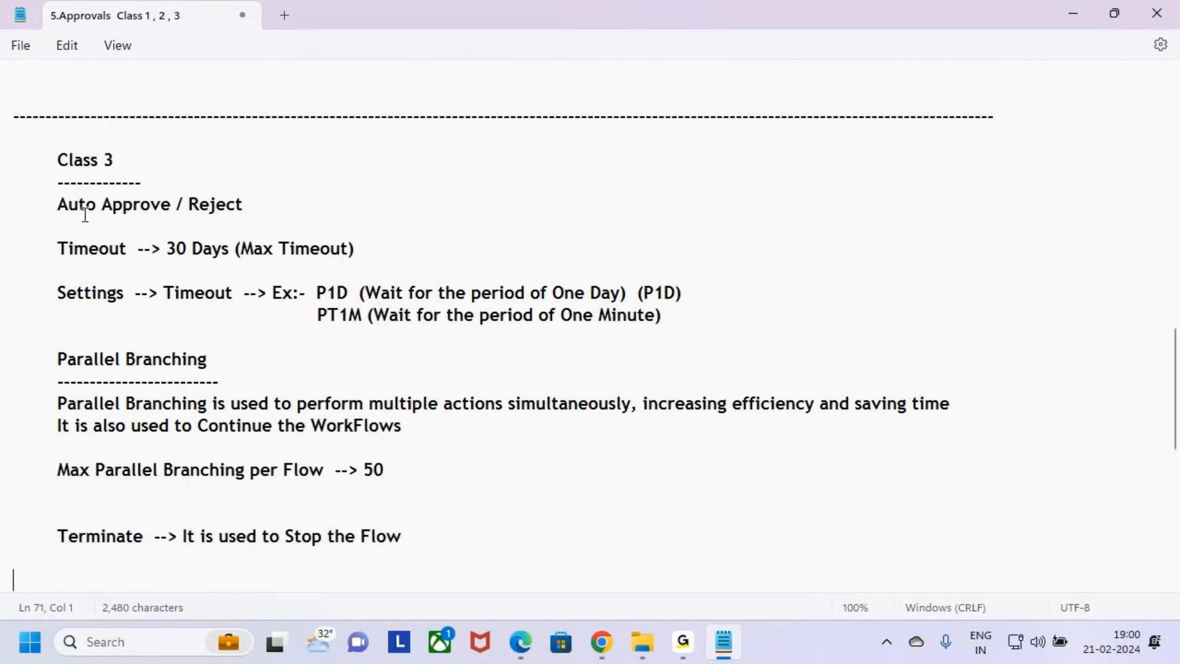
{"action": "left_click_drag", "start_coordinate": [57, 204], "coordinate": [286, 204]}
{"action": "left_click", "coordinate": [286, 205]}
{"action": "mouse_move", "coordinate": [684, 646]}
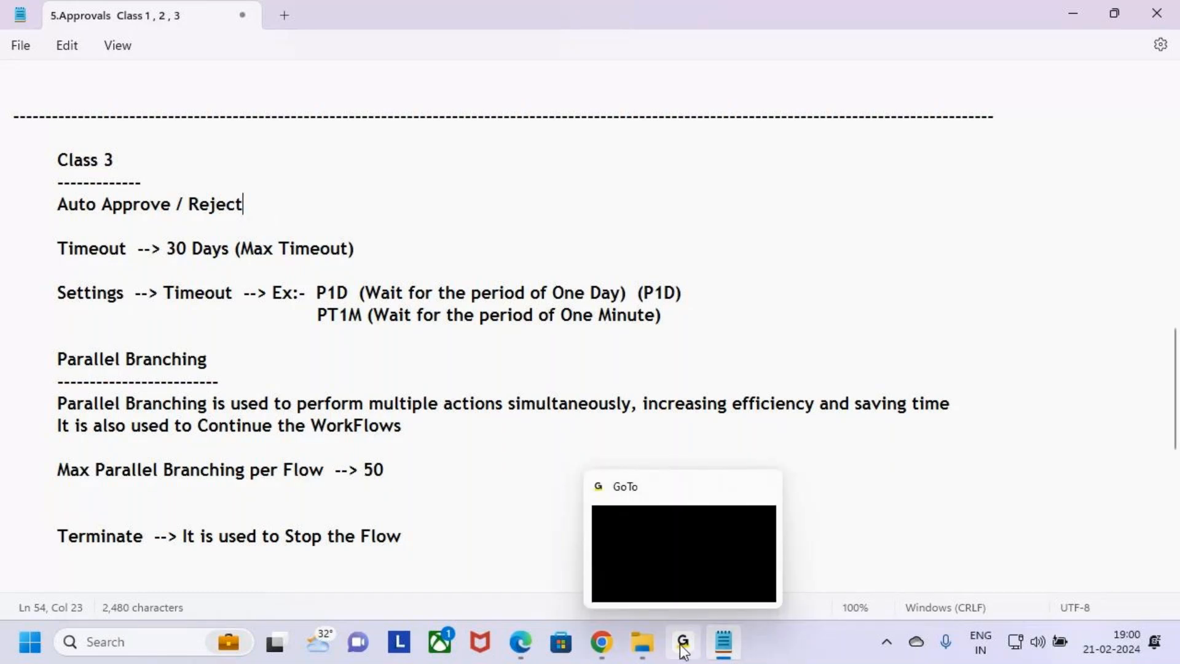